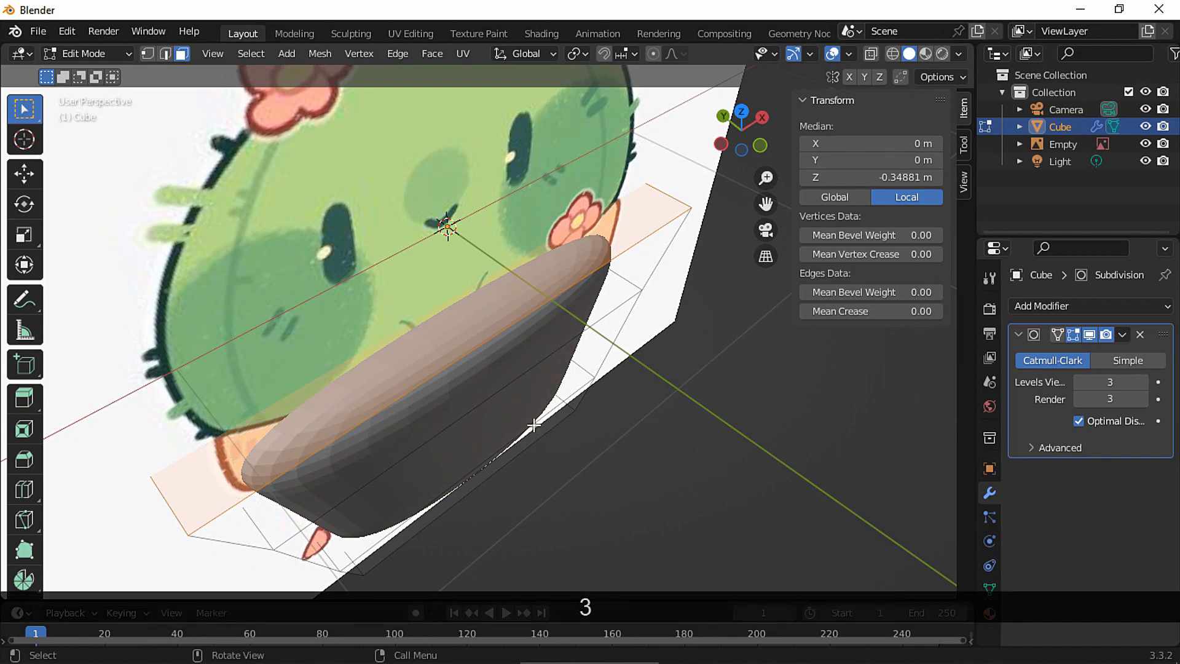
# Inset the pot's top face and shrink the inner face to form a rim, with the reference image hidden
pyautogui.moveTo(533, 426); pyautogui.dragTo(659, 313, button='middle')
pyautogui.press('i')
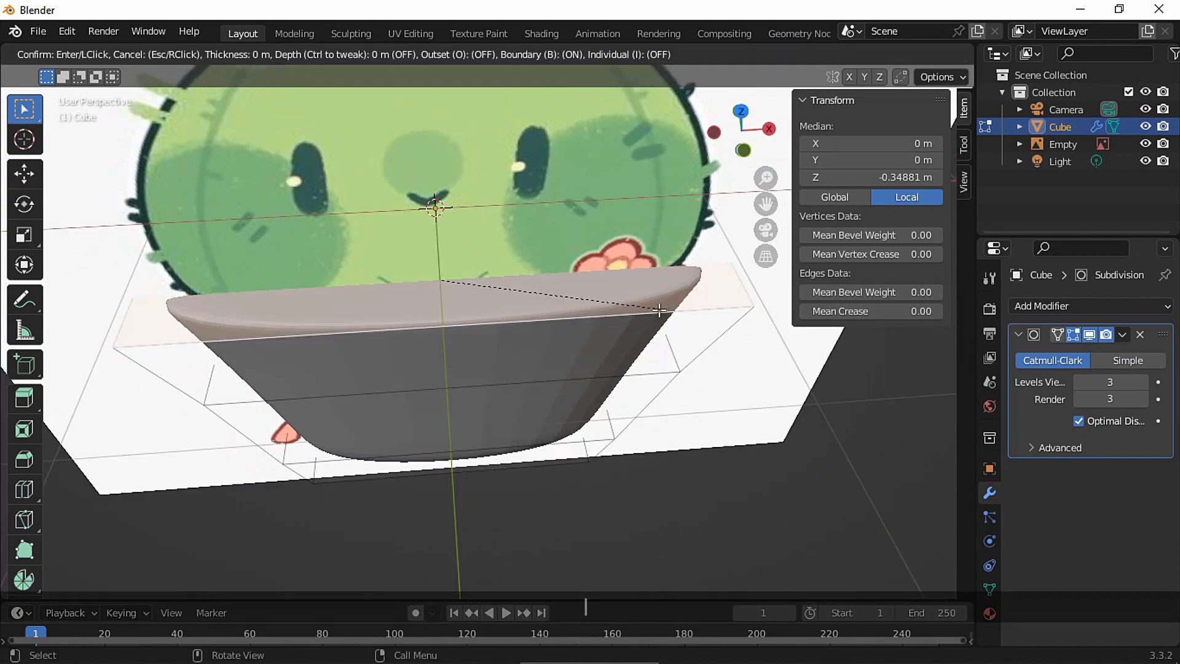
pyautogui.click(627, 317)
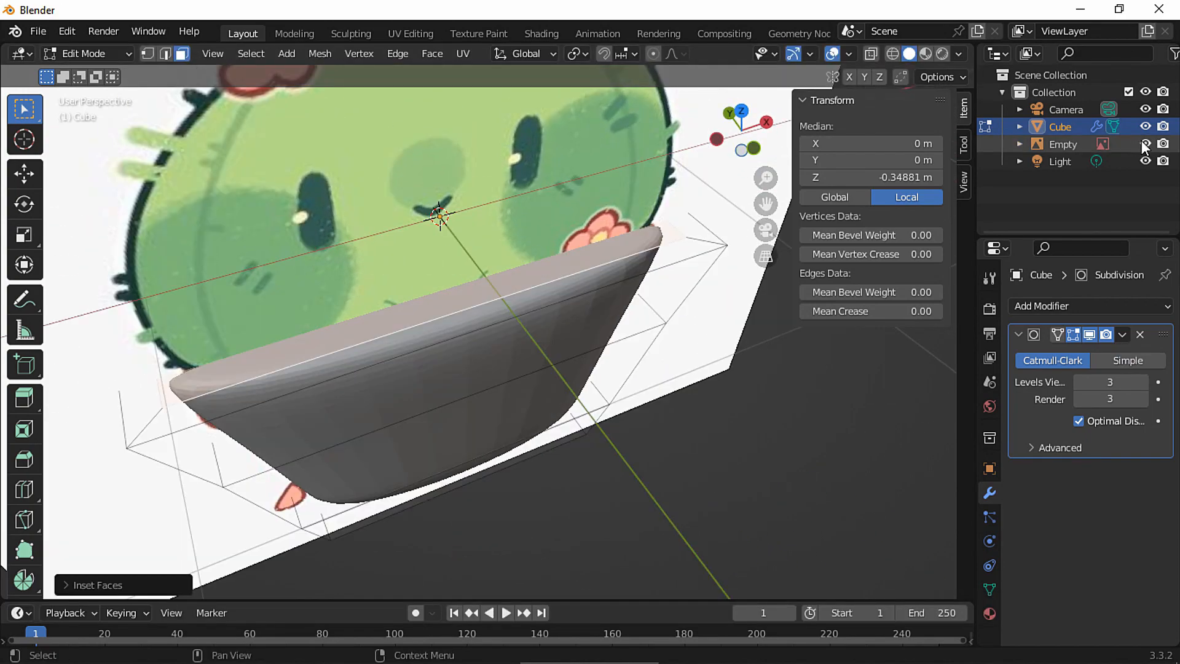
pyautogui.click(1145, 144)
pyautogui.moveTo(774, 240); pyautogui.dragTo(706, 242, button='middle')
pyautogui.press('s')
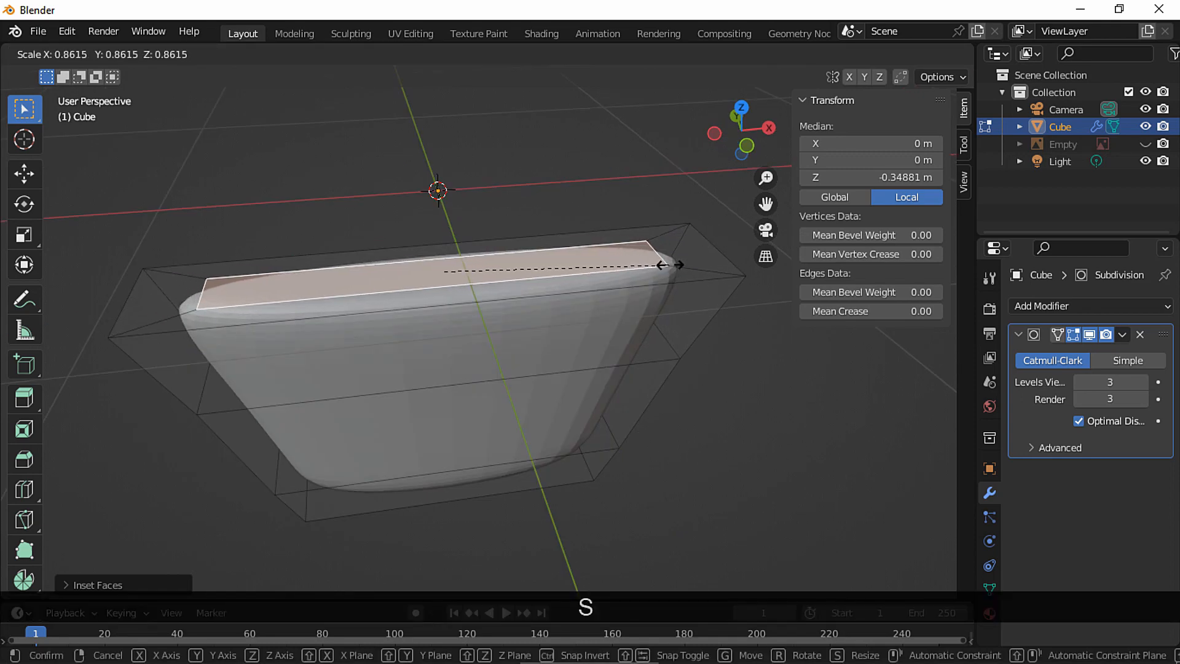
pyautogui.click(527, 351)
# Extrude the inner top face down into the pot to hollow it and scale that face to about 0.73
pyautogui.press('e')
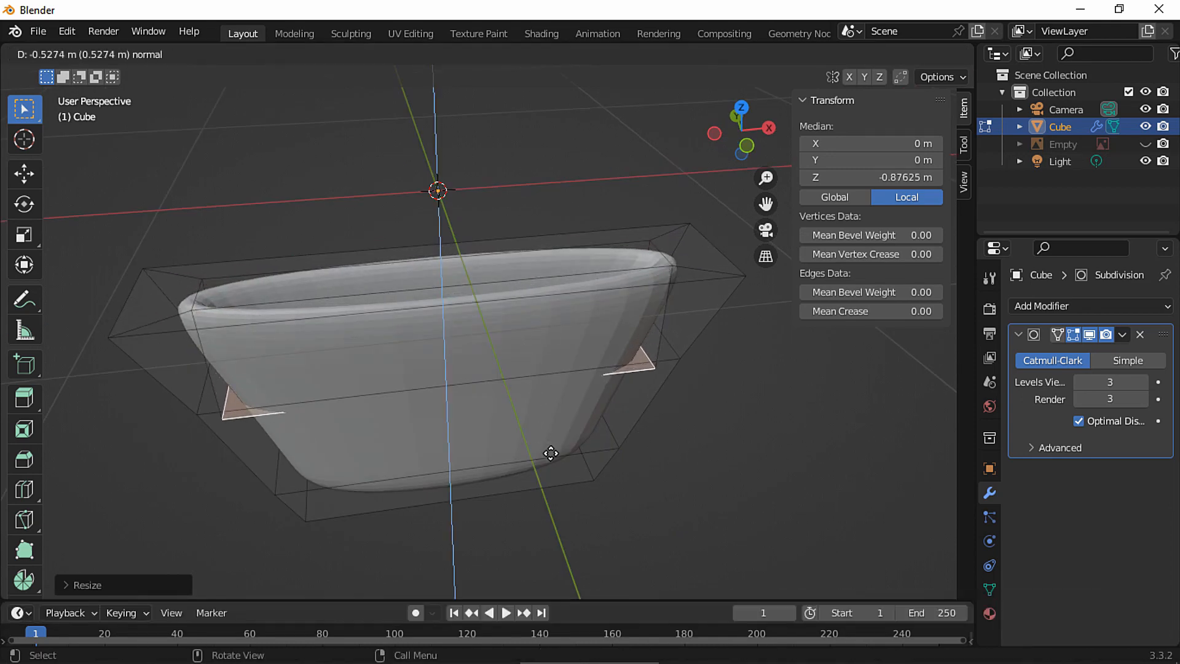
pyautogui.press('s')
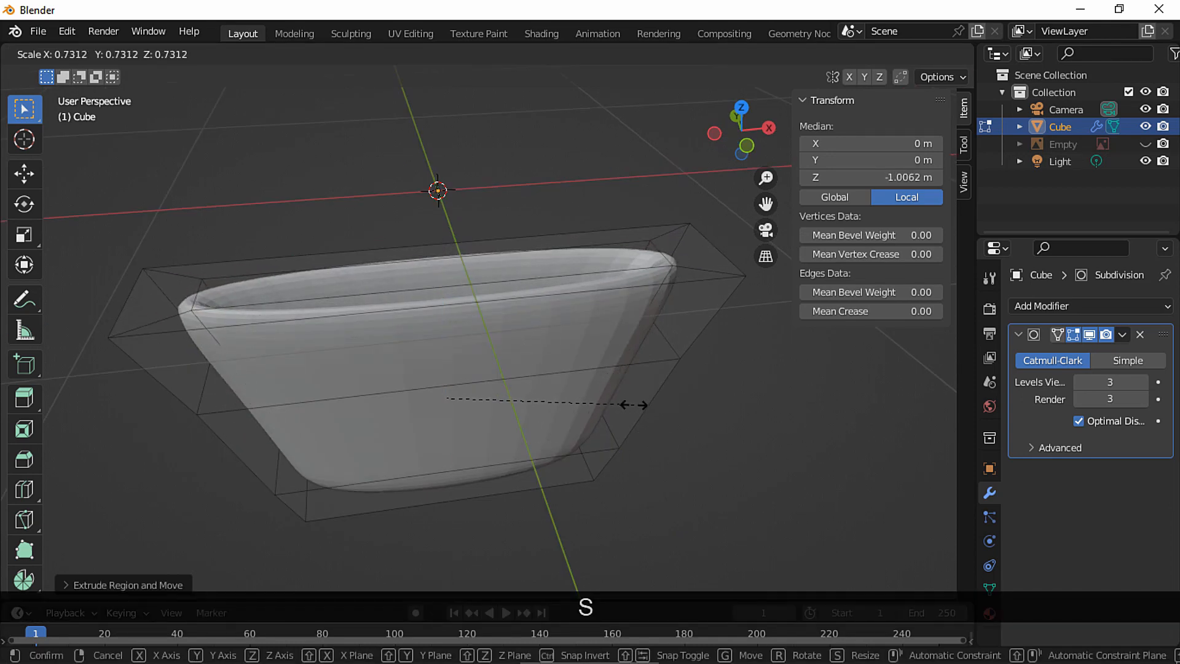
pyautogui.click(633, 405)
# In front view, raise the pot's bottom vertices to fit the base of the reference pot
pyautogui.press('KP_1')
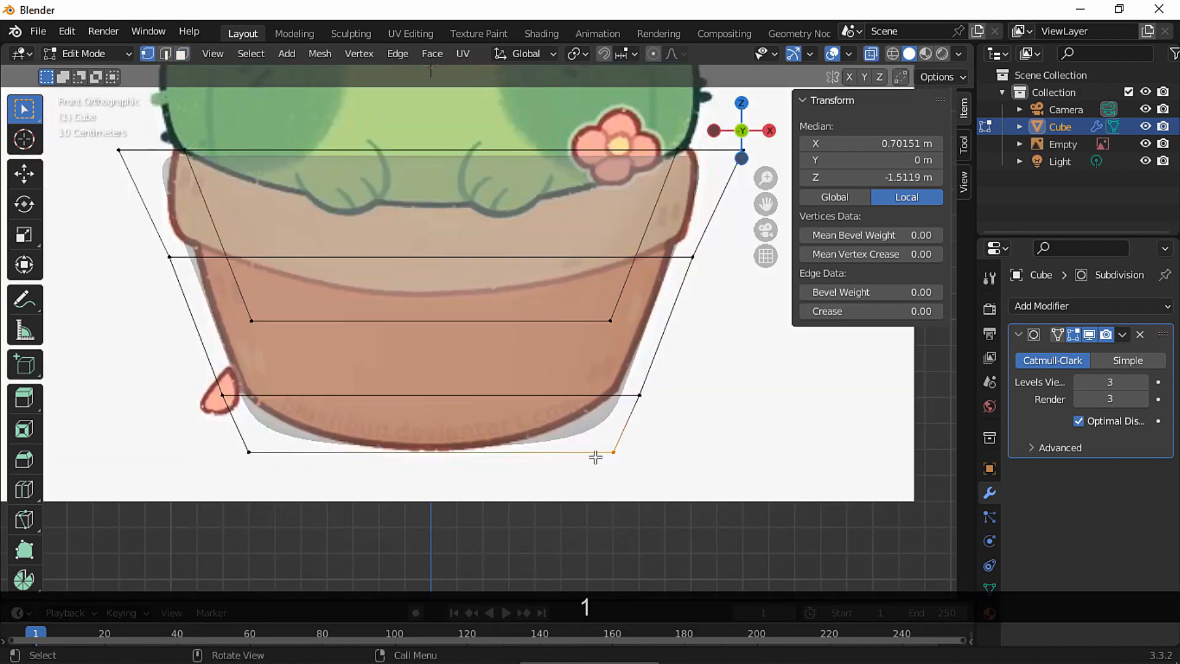
pyautogui.keyDown('shift'); pyautogui.click(221, 469); pyautogui.keyUp('shift')
pyautogui.press('g')
pyautogui.click(482, 284)
# Add a centred vertical loop cut to the pot and lower it along Z by about 0.16 m
pyautogui.hotkey('ctrl', 'r')
pyautogui.click(440, 168)
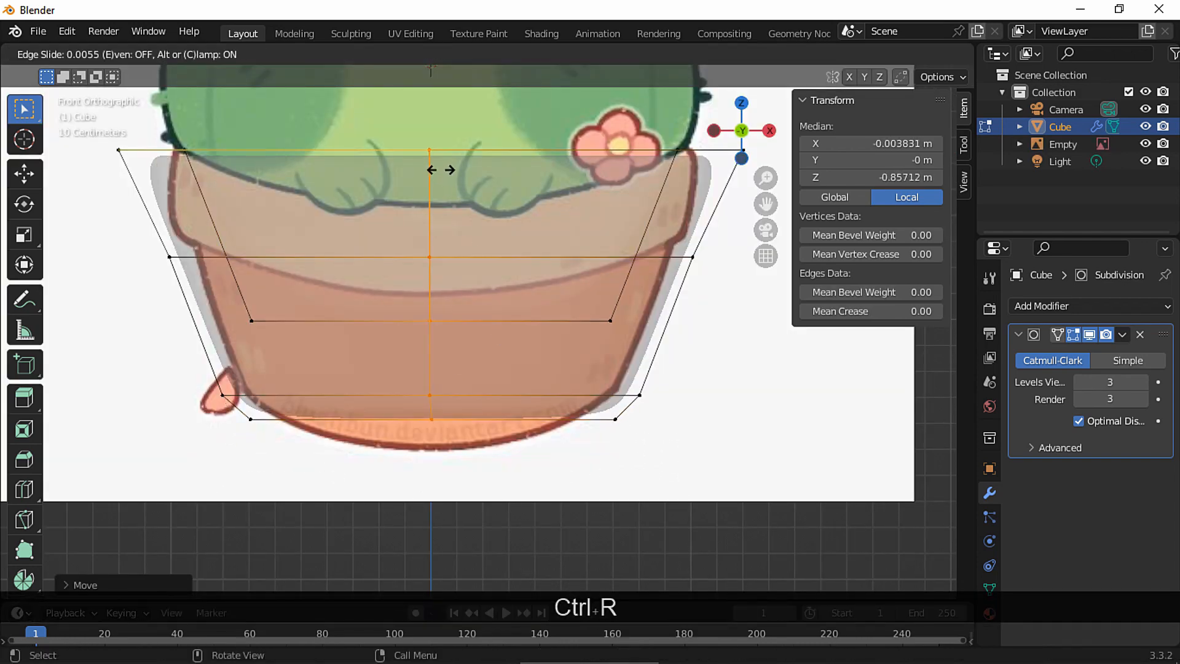
pyautogui.press('Escape')
pyautogui.press('g')
pyautogui.press('z')
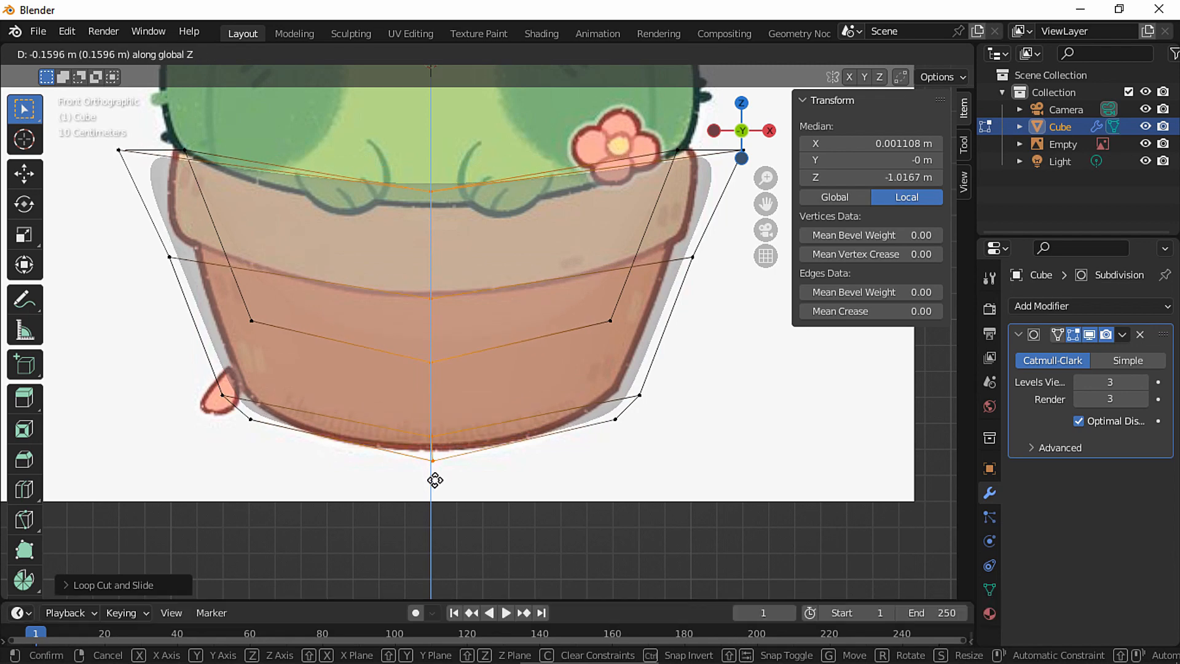
pyautogui.click(435, 477)
# Scale the entire pot mesh wider along the Y axis
pyautogui.moveTo(436, 477); pyautogui.dragTo(583, 395, button='middle')
pyautogui.press('a')
pyautogui.press('s')
pyautogui.press('y')
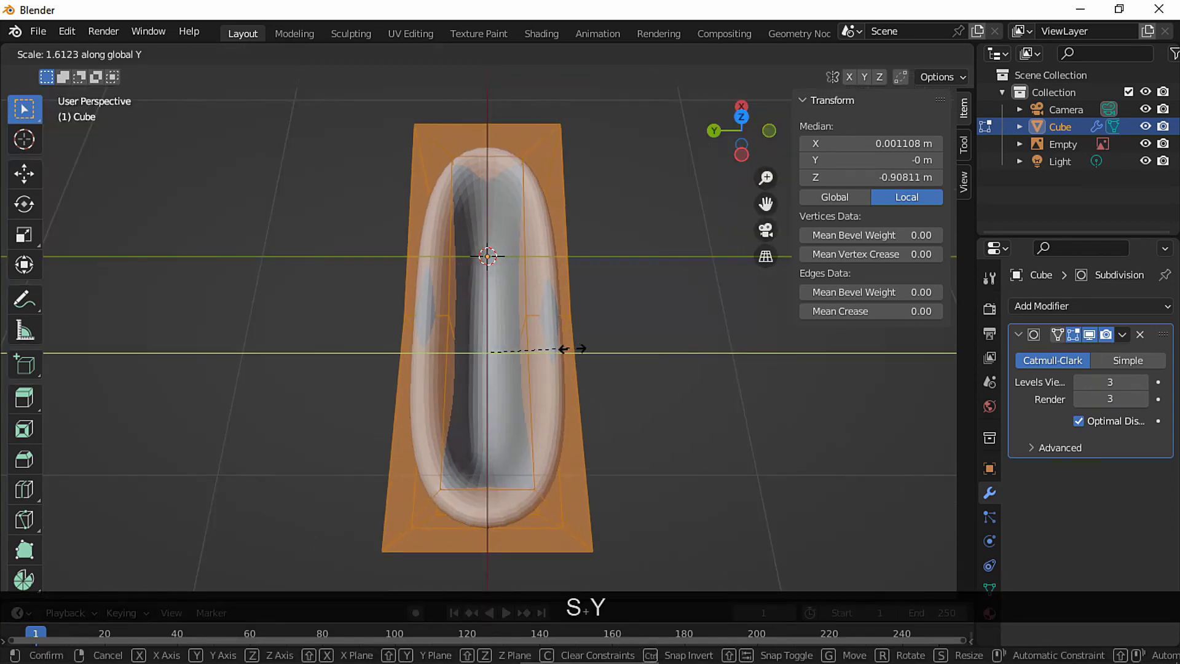
pyautogui.click(552, 264)
# Move the inner wall faces on both long sides outward along Y to thin the pot's walls
pyautogui.press('g')
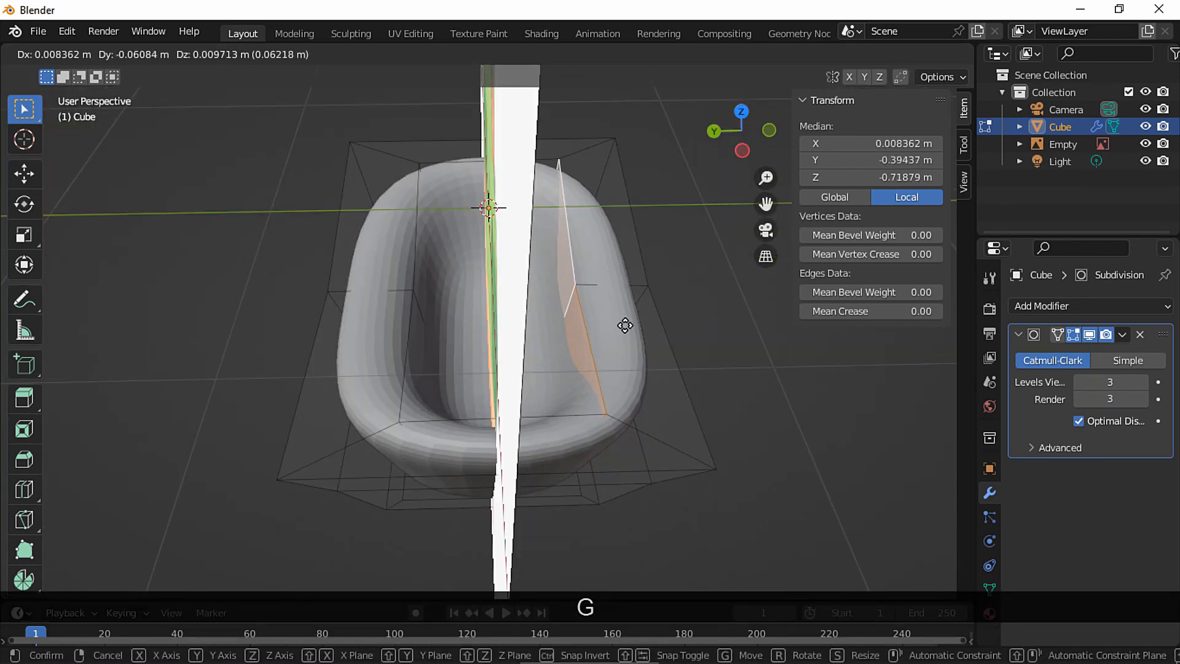
pyautogui.press('y')
pyautogui.click(624, 325)
pyautogui.keyDown('shift'); pyautogui.click(430, 276); pyautogui.keyUp('shift')
pyautogui.press('g')
pyautogui.press('y')
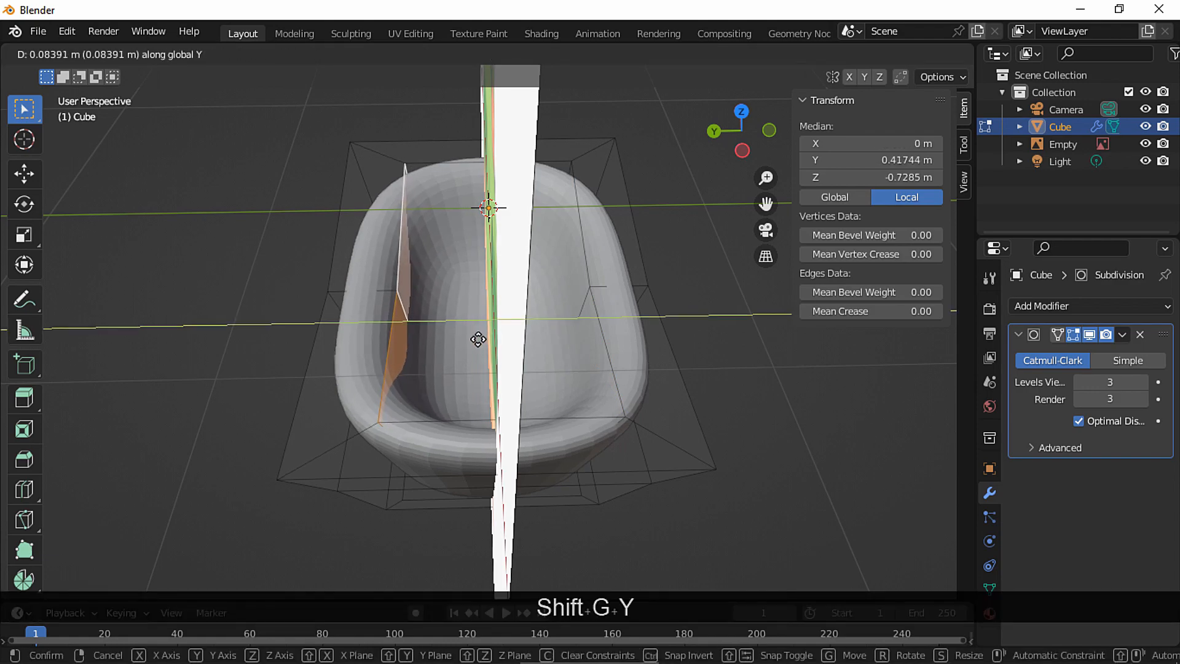
pyautogui.click(477, 338)
# Apply smooth shading to the pot in Object Mode
pyautogui.press('Tab')
pyautogui.rightClick(642, 326)
pyautogui.click(632, 324)
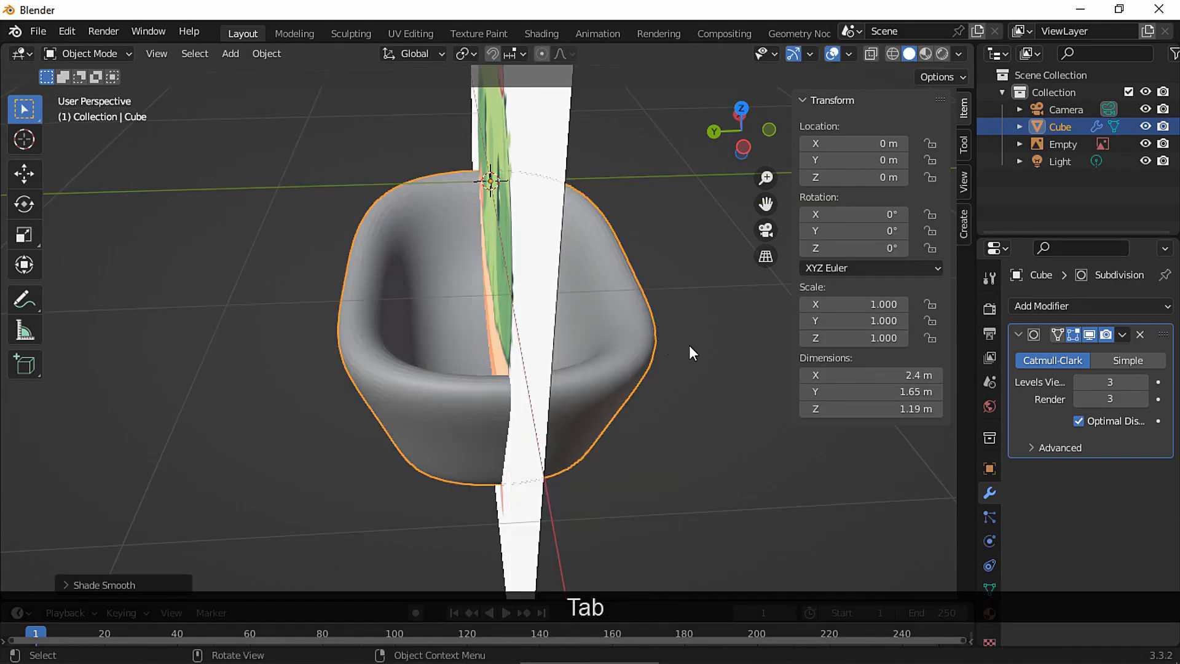
# Extrude the pot's upper band of faces outward along their normals and set both subdivision levels to 2
pyautogui.press('Tab')
pyautogui.moveTo(689, 345); pyautogui.dragTo(488, 416, button='middle')
pyautogui.hotkey('alt', 's')
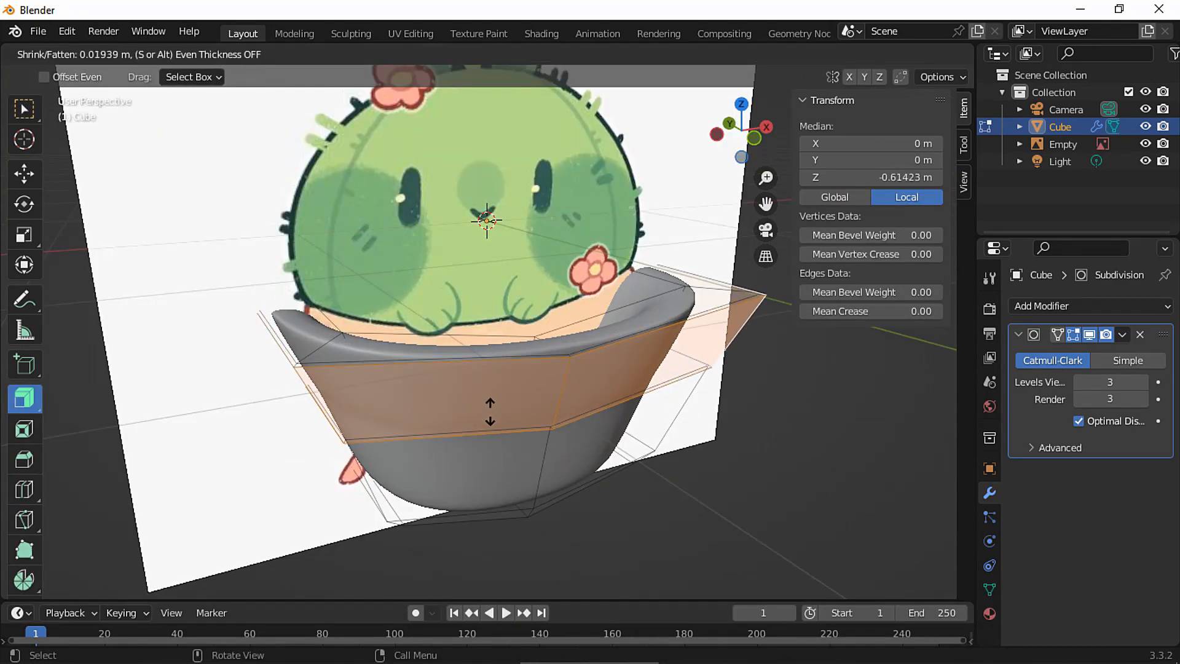
pyautogui.click(486, 401)
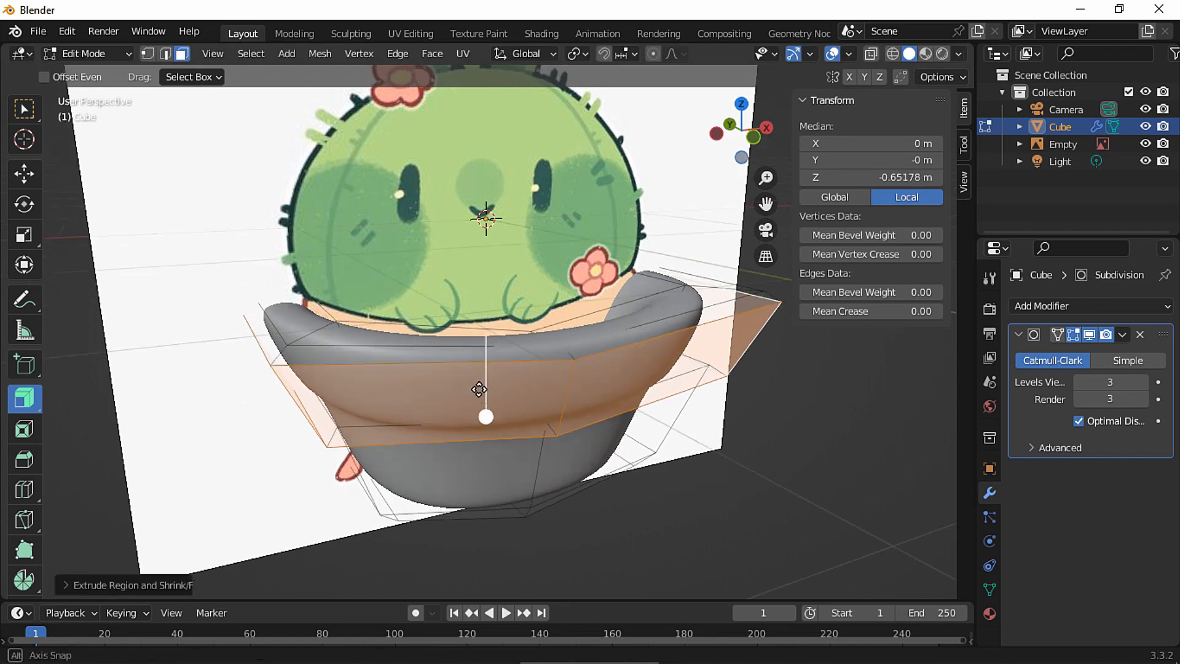
pyautogui.press('Tab')
pyautogui.click(1079, 399)
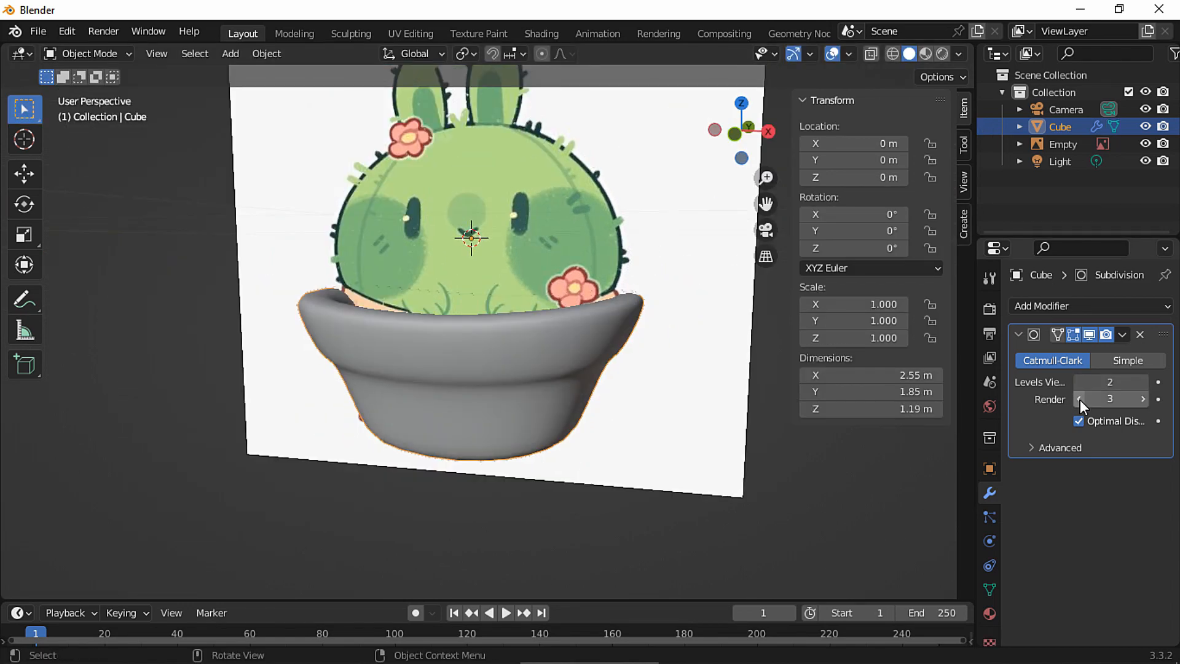
# Enlarge the pot's central vertical edge loop and shift it along Z to round out the body
pyautogui.press('Tab')
pyautogui.press('2')
pyautogui.click(512, 482)
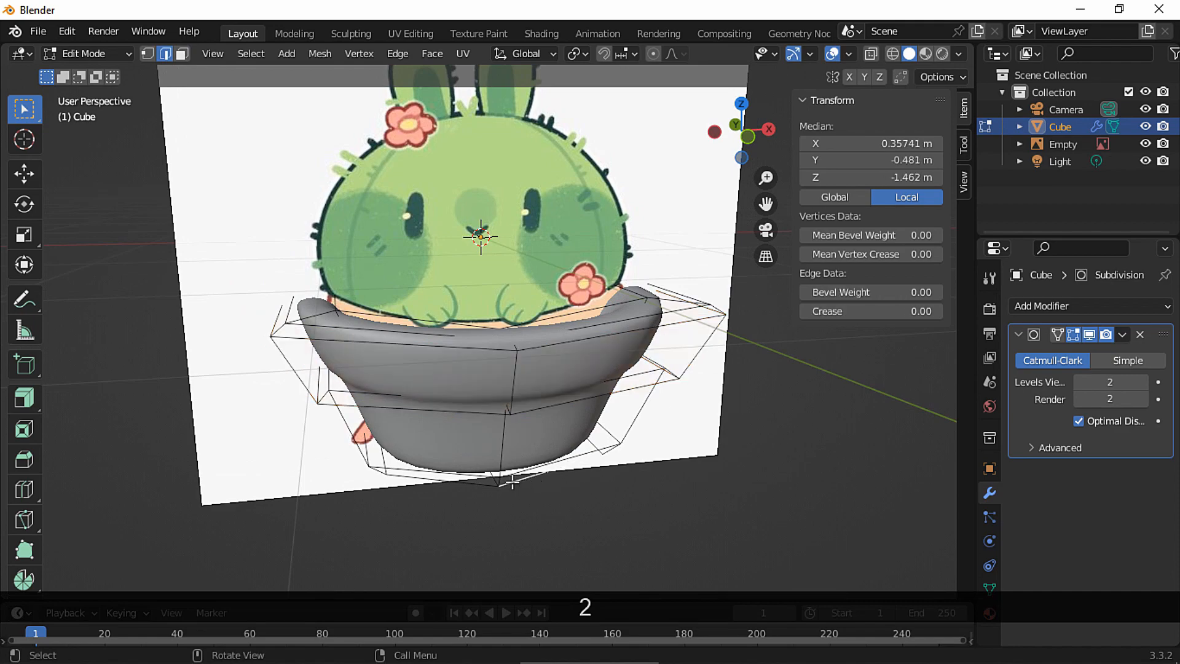
pyautogui.keyDown('alt'); pyautogui.click(503, 459); pyautogui.keyUp('alt')
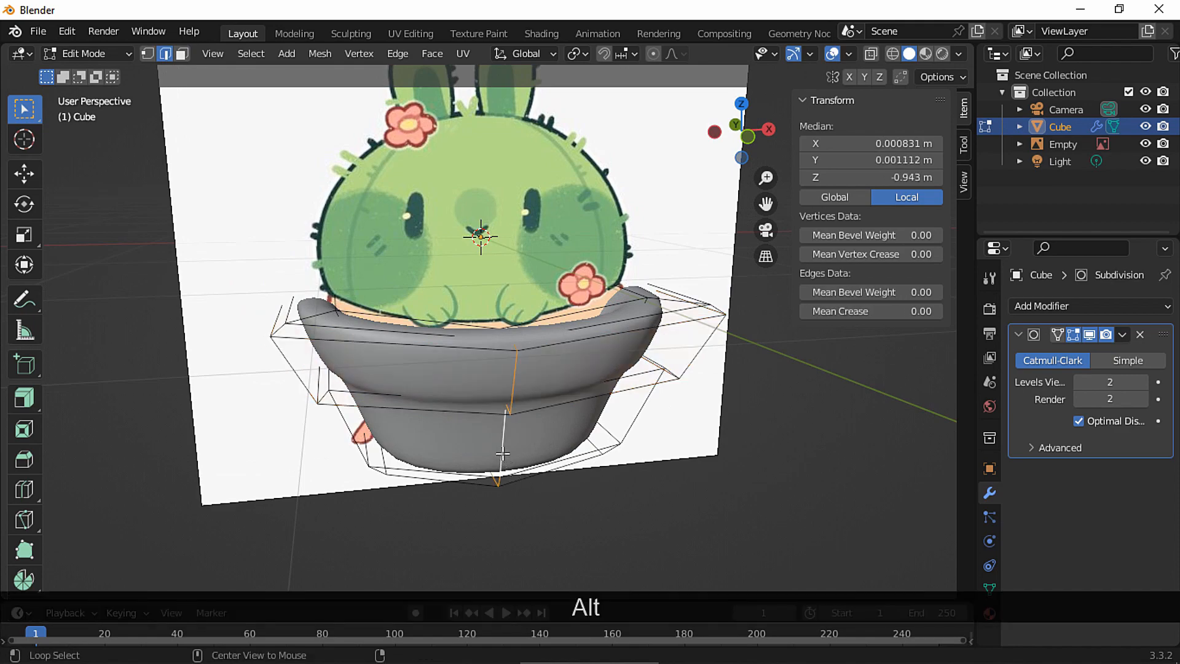
pyautogui.moveTo(502, 459); pyautogui.dragTo(600, 430, button='middle')
pyautogui.press('s')
pyautogui.click(705, 372)
pyautogui.press('g')
pyautogui.press('z')
pyautogui.click(509, 474)
# Adjust the height of the pot's lower edges along Z and scale the edges at the base
pyautogui.keyDown('shift'); pyautogui.click(484, 418); pyautogui.keyUp('shift')
pyautogui.moveTo(429, 438); pyautogui.dragTo(635, 393, button='middle')
pyautogui.press('g')
pyautogui.press('z')
pyautogui.click(521, 460)
pyautogui.press('g')
pyautogui.press('z')
pyautogui.click(633, 403)
pyautogui.scroll(1, 639, 403)
pyautogui.press('s')
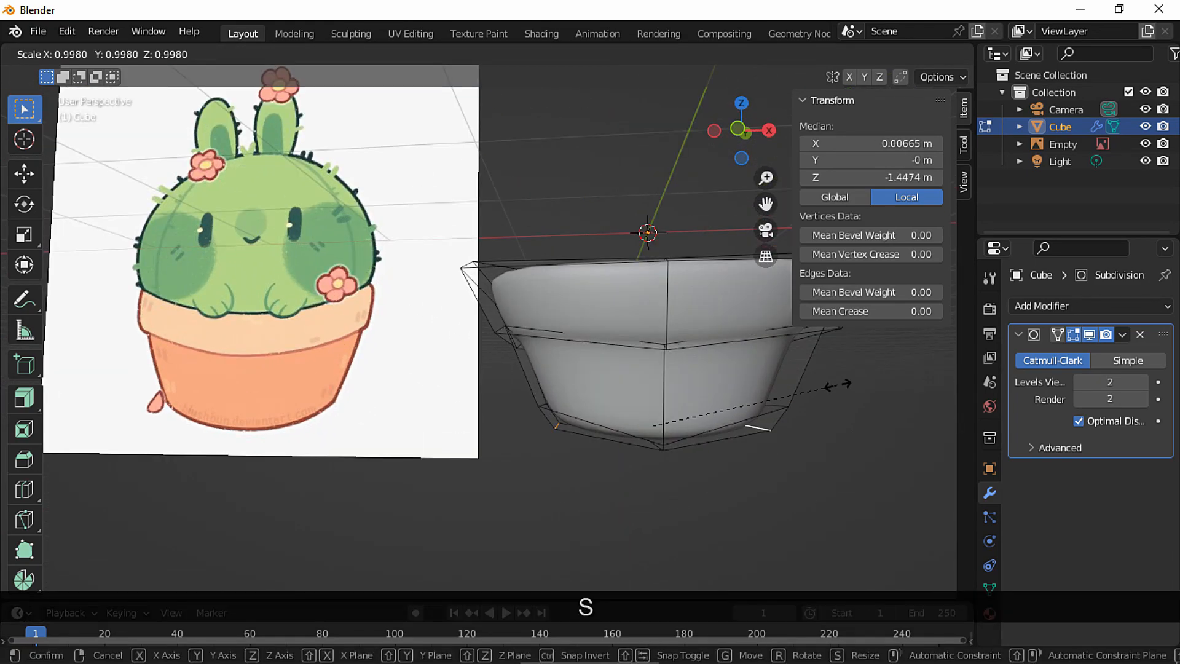
pyautogui.click(799, 394)
# In front view, select the edge loops below the pot's rim and raise them along Z by about 0.12 m
pyautogui.press('KP_1')
pyautogui.hotkey('alt', 'z')
pyautogui.moveTo(490, 360); pyautogui.dragTo(795, 319)
pyautogui.hotkey('alt', 'z')
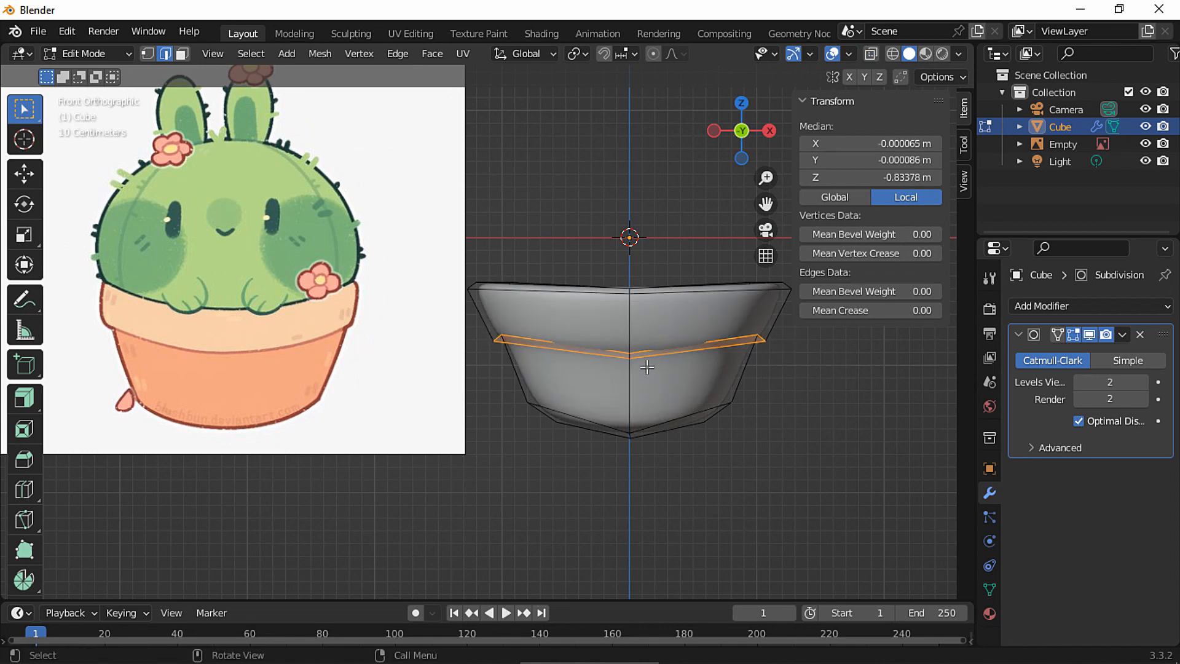
pyautogui.press('g')
pyautogui.press('z')
pyautogui.click(646, 355)
pyautogui.press('g')
pyautogui.press('z')
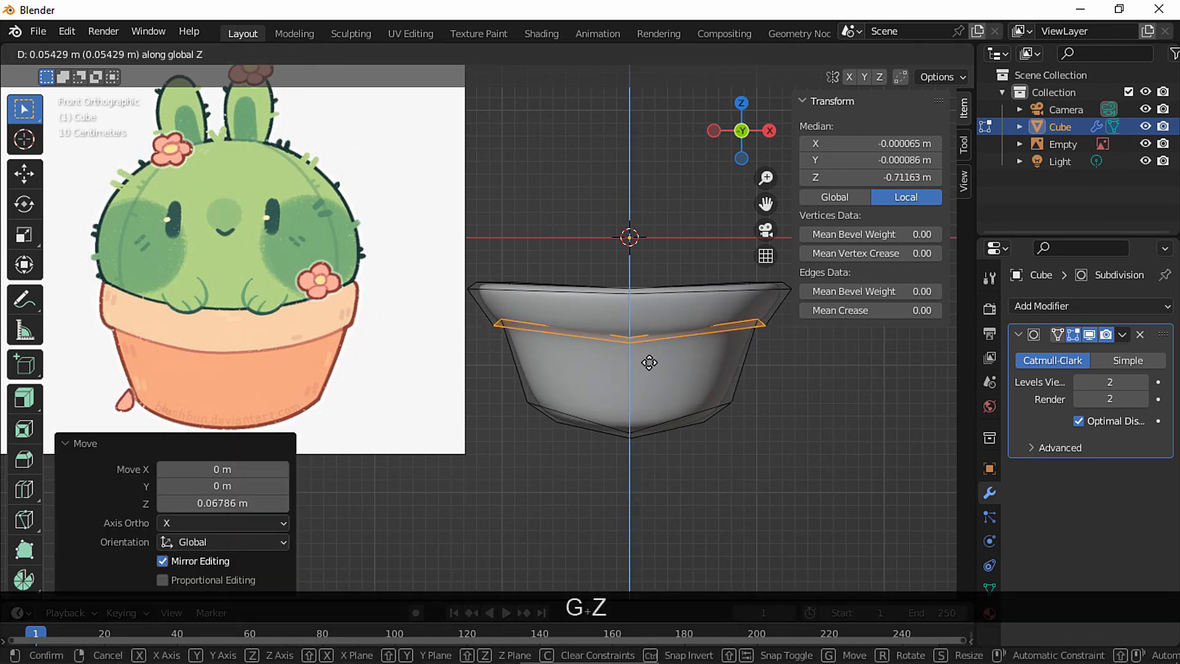
pyautogui.rightClick(649, 364)
# Select the edges of the pot's base and lower them slightly along Z
pyautogui.moveTo(838, 469); pyautogui.dragTo(490, 396)
pyautogui.press('g')
pyautogui.press('z')
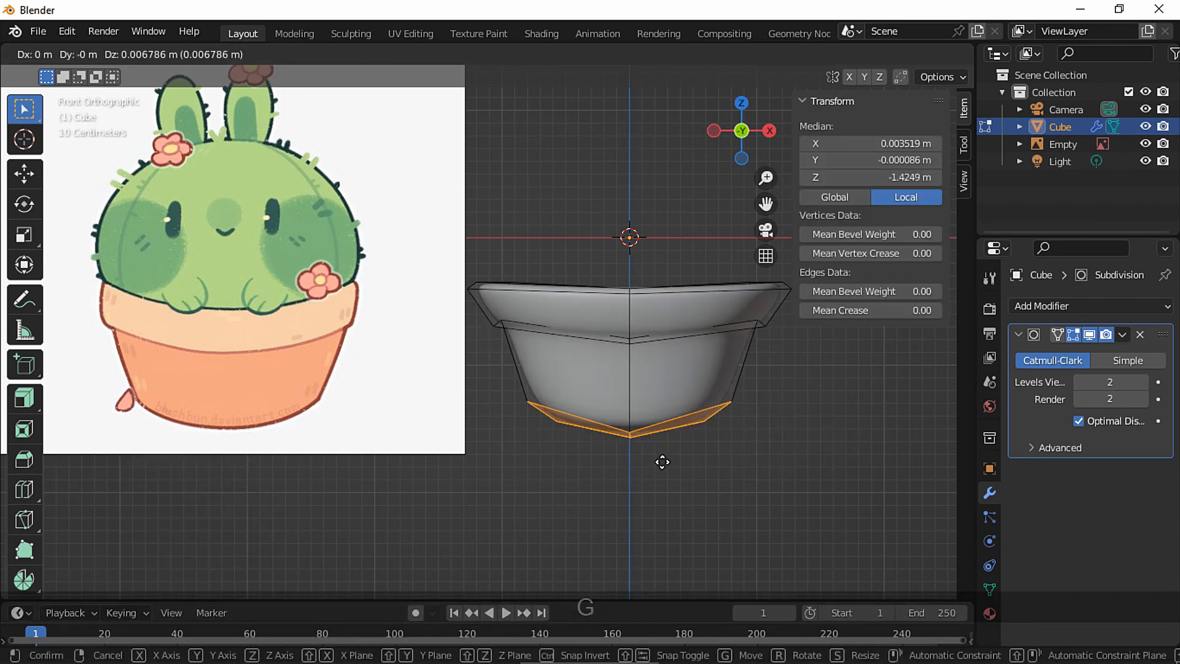
pyautogui.click(664, 472)
# Select all edges of the pot's top rim and scale them inward to about 0.95
pyautogui.keyDown('shift'); pyautogui.moveTo(664, 472); pyautogui.dragTo(645, 478, button='middle'); pyautogui.keyUp('shift')
pyautogui.hotkey('alt', 'z')
pyautogui.moveTo(434, 261); pyautogui.dragTo(792, 311)
pyautogui.hotkey('alt', 'z')
pyautogui.press('s')
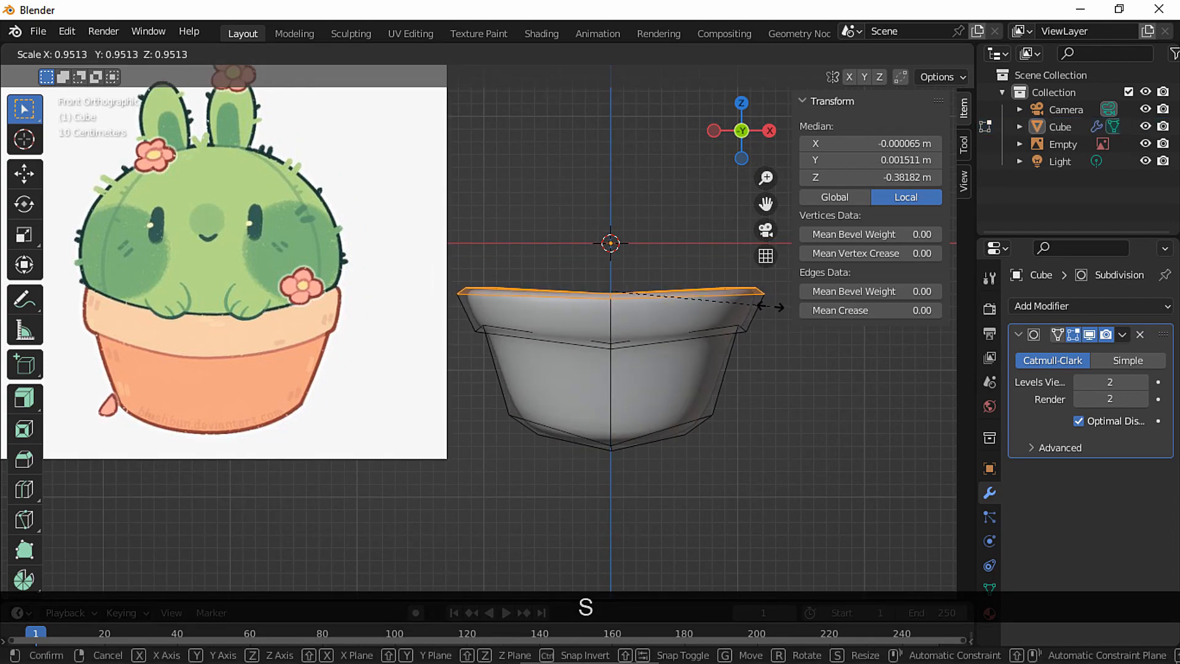
pyautogui.click(762, 306)
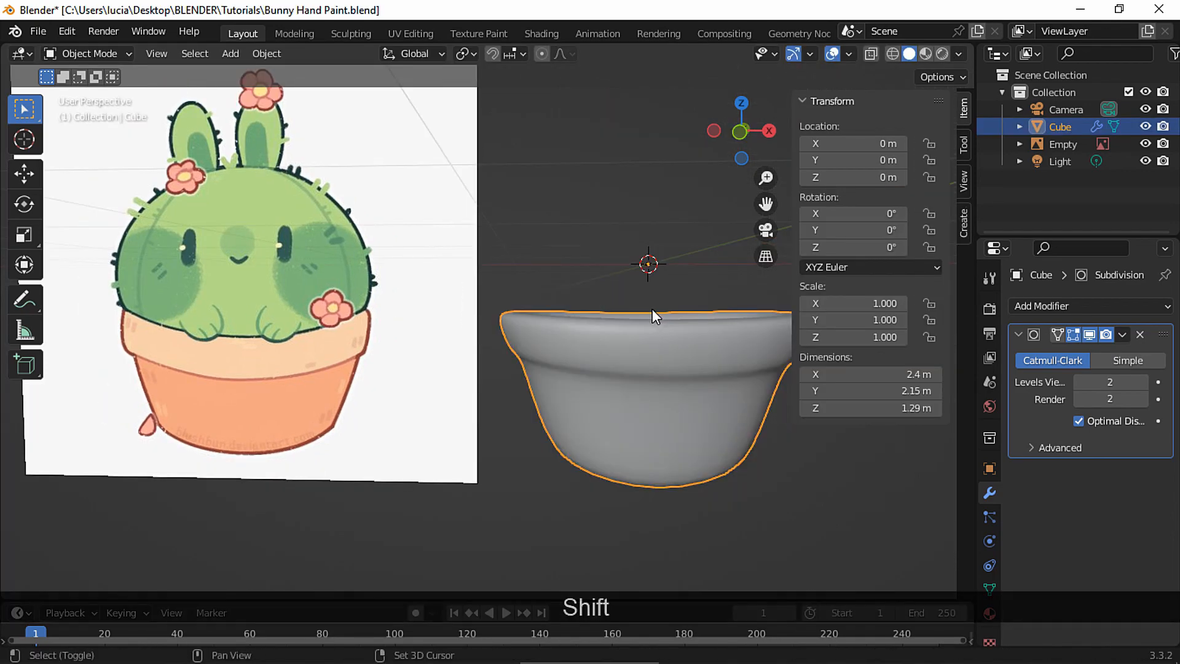
# Add a cube mesh and scale it down in Edit Mode to about 0.82 m per side
pyautogui.hotkey('shift', 'a')
pyautogui.moveTo(649, 106)
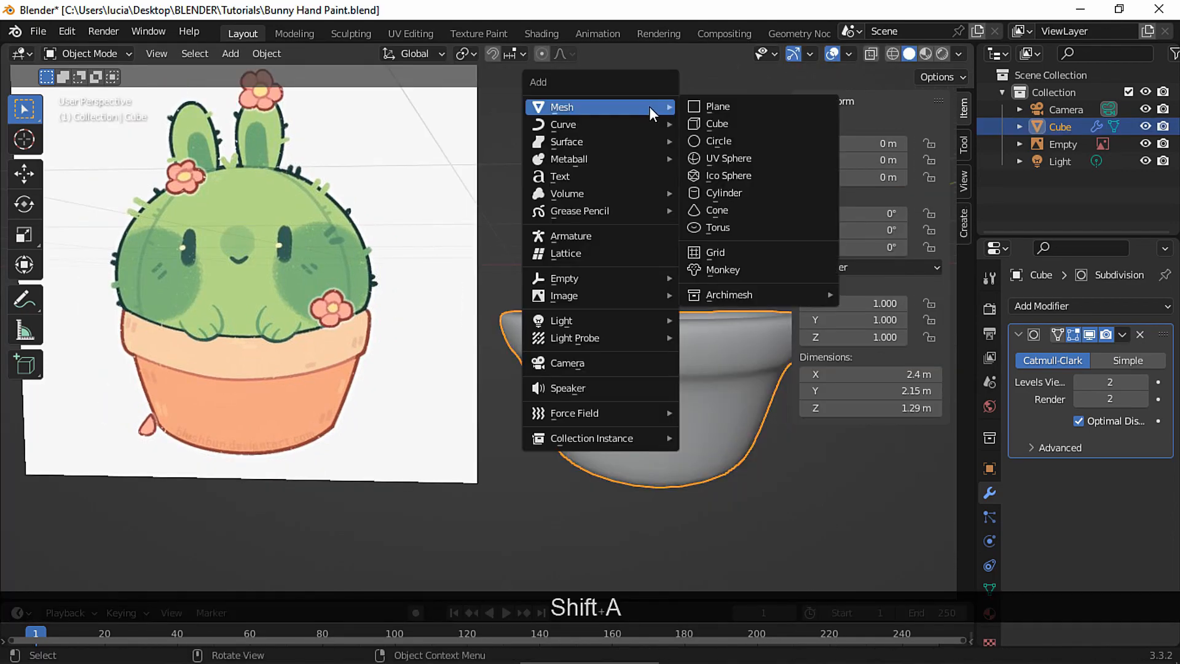
pyautogui.click(751, 121)
pyautogui.press('Tab')
pyautogui.press('s')
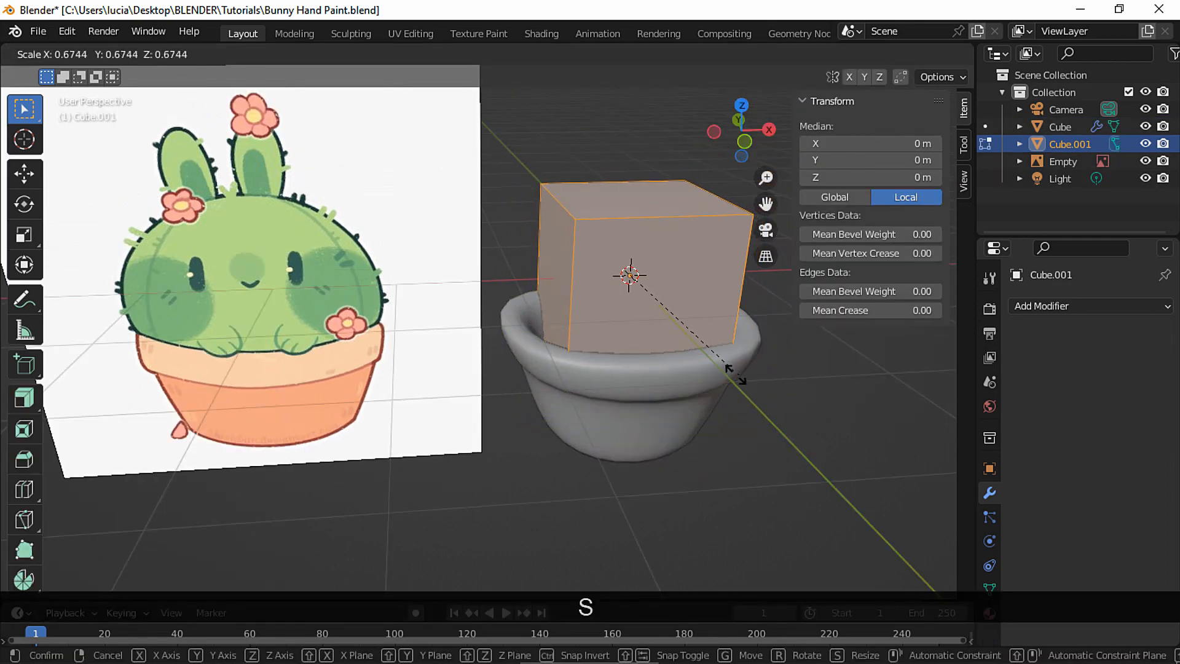
pyautogui.click(688, 367)
pyautogui.press('Tab')
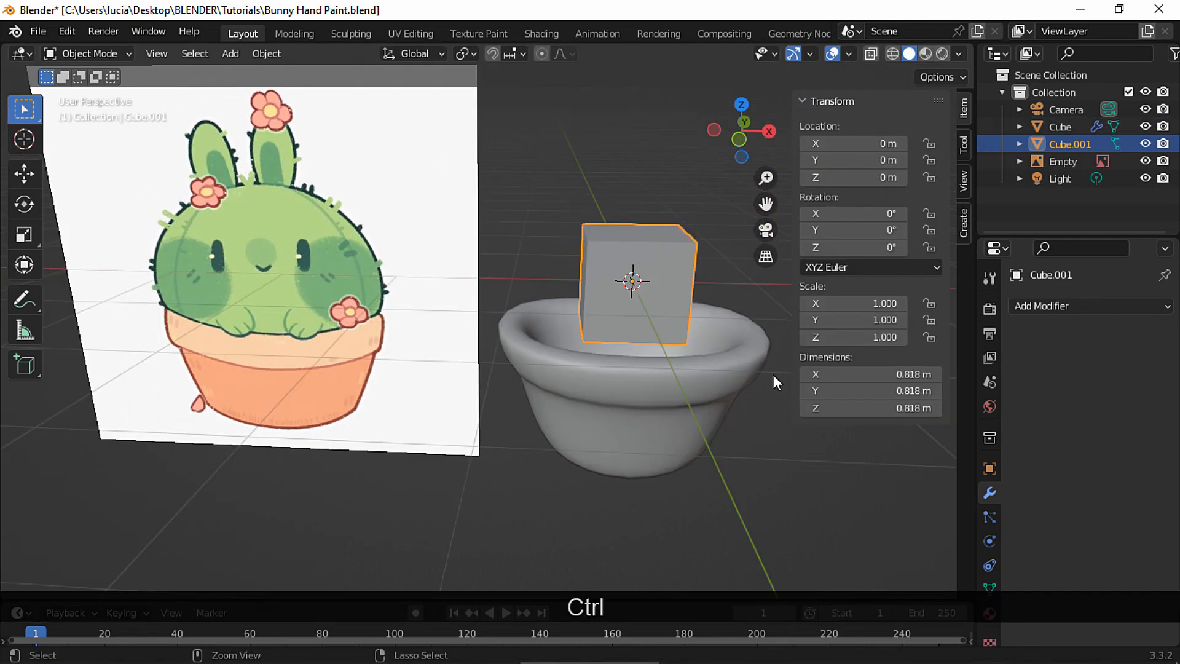
# Add a level 3 Subdivision Surface modifier to the new cube and scale its mesh up to about 2.3 m per side
pyautogui.hotkey('ctrl', '3')
pyautogui.press('Tab')
pyautogui.press('s')
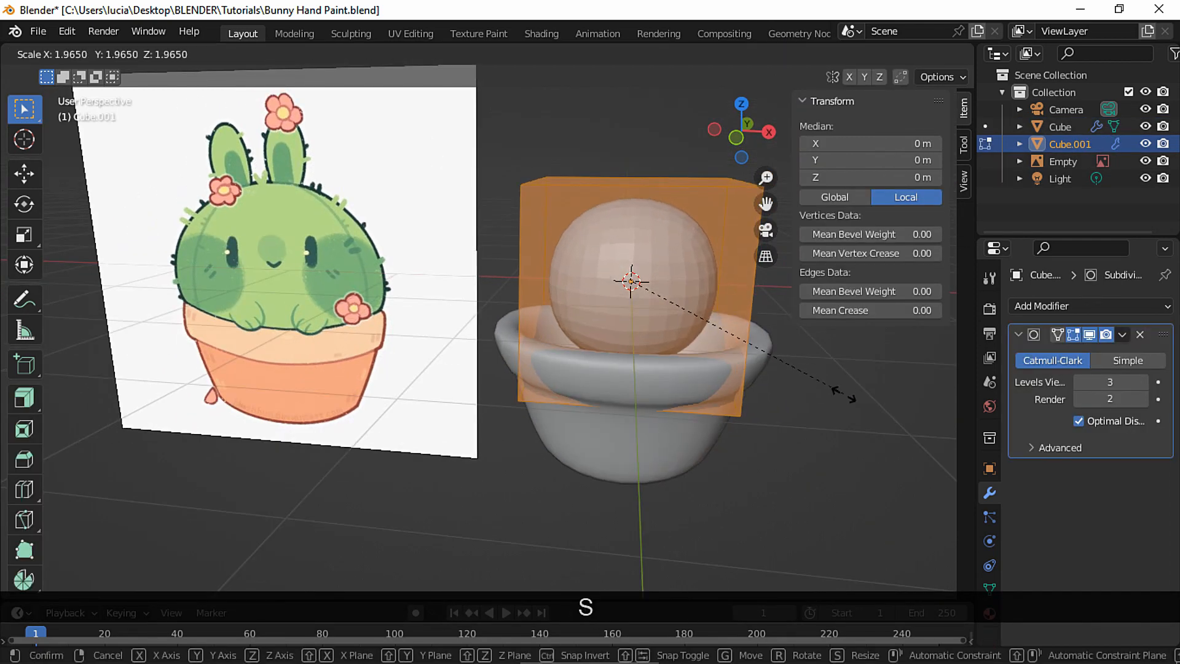
pyautogui.click(802, 389)
pyautogui.press('s')
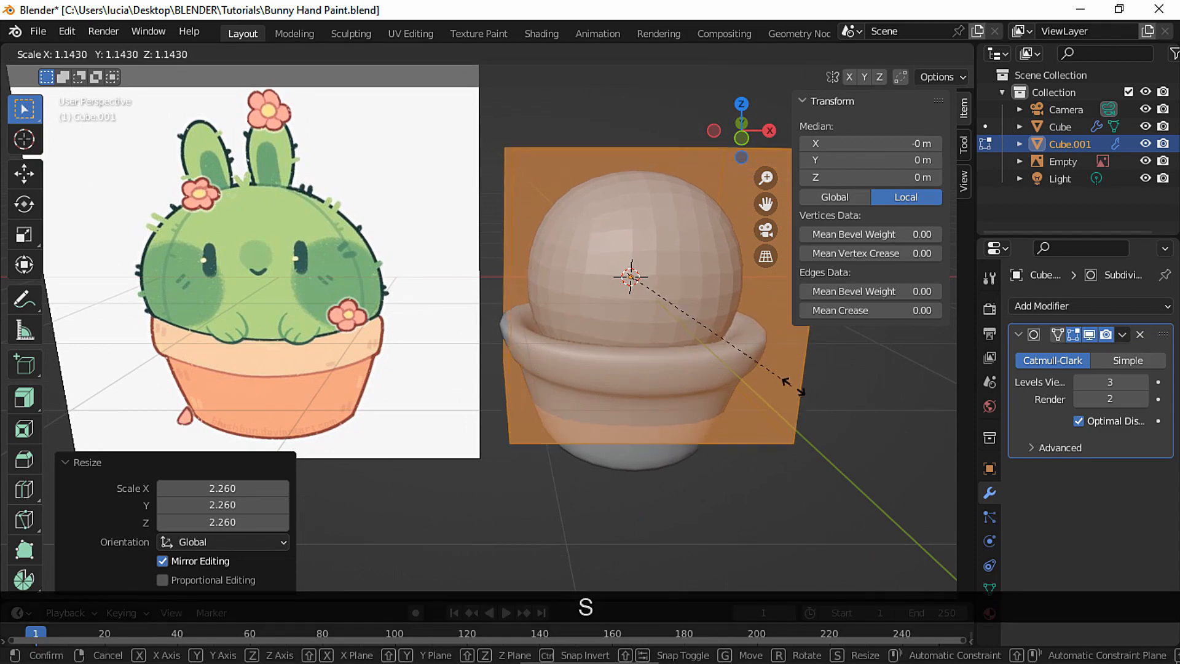
# In front view, lower the cactus body's top face by about 0.21 m along Z and scale its bottom face to 1.062
pyautogui.moveTo(247, 98); pyautogui.dragTo(684, 236)
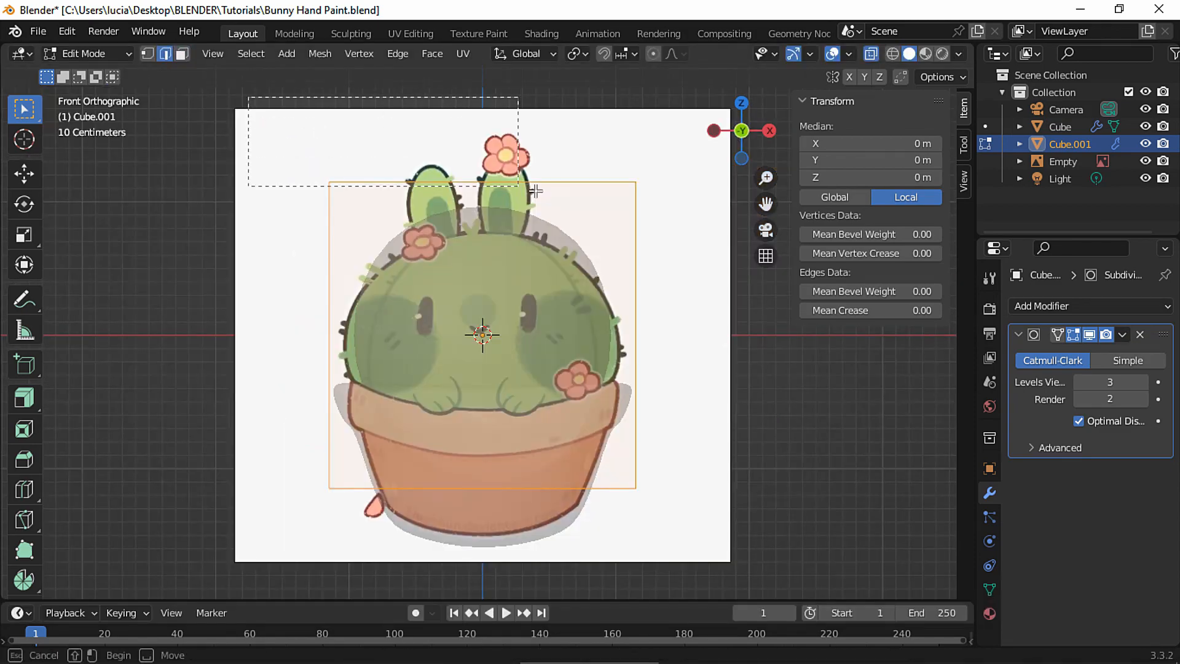
pyautogui.press('g')
pyautogui.press('z')
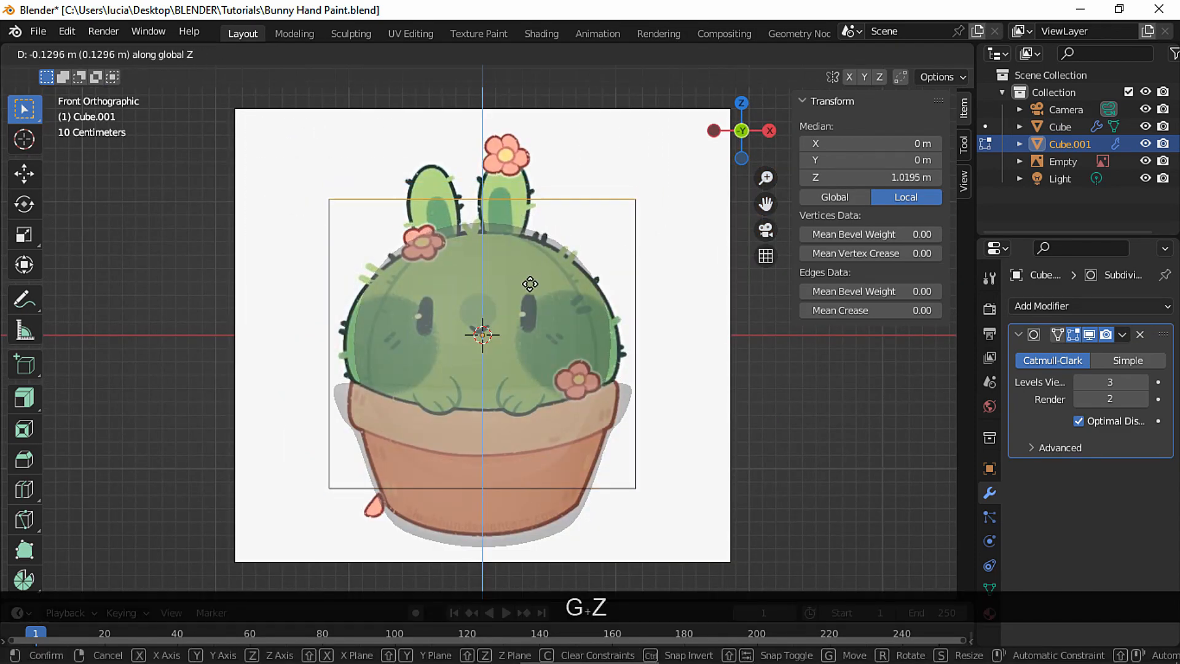
pyautogui.click(532, 293)
pyautogui.moveTo(318, 472); pyautogui.dragTo(318, 472)
pyautogui.press('s')
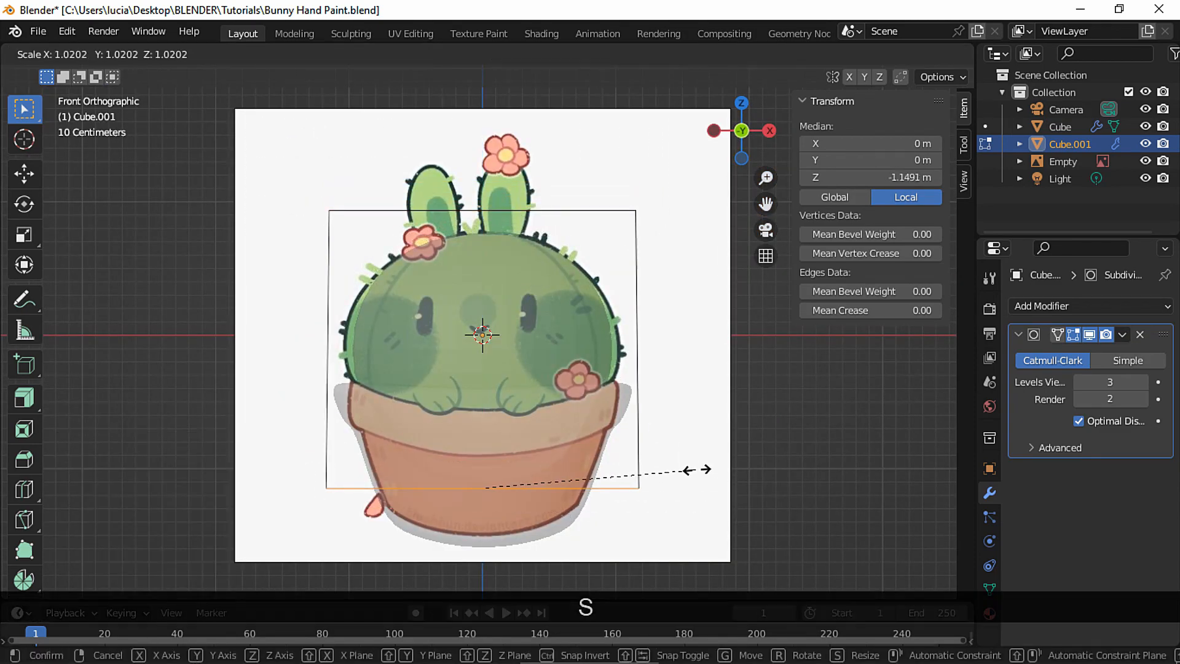
pyautogui.click(698, 469)
# Add a horizontal loop cut around the middle of the cactus body and scale it to 0.943
pyautogui.hotkey('ctrl', 'r')
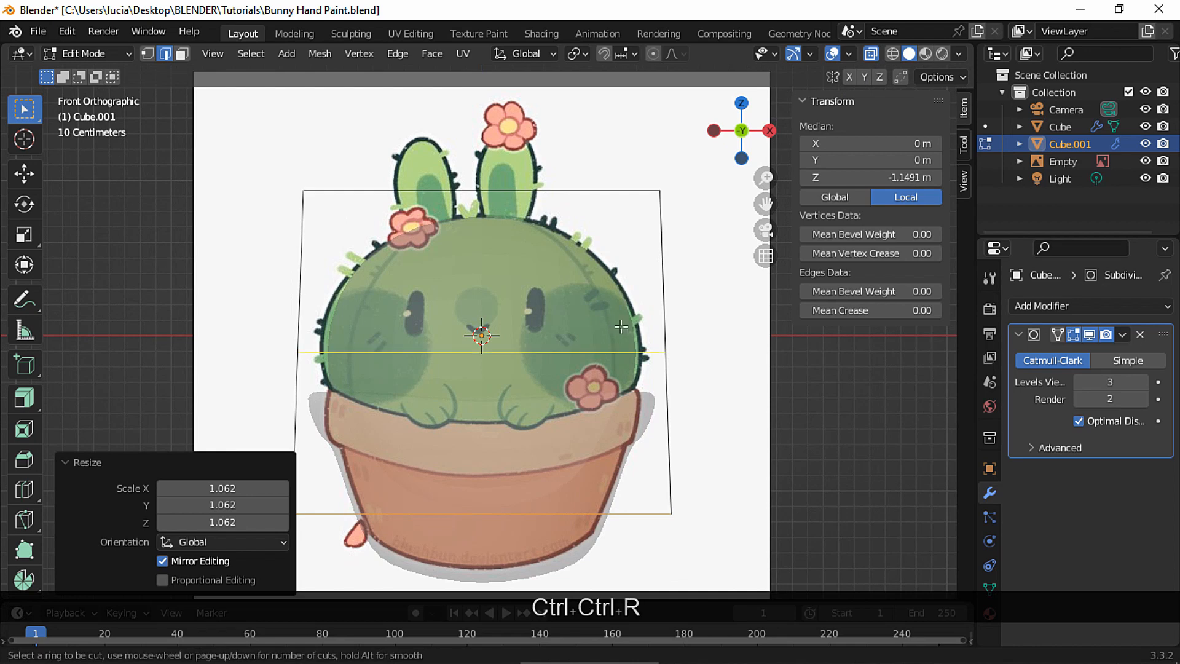
pyautogui.click(627, 324)
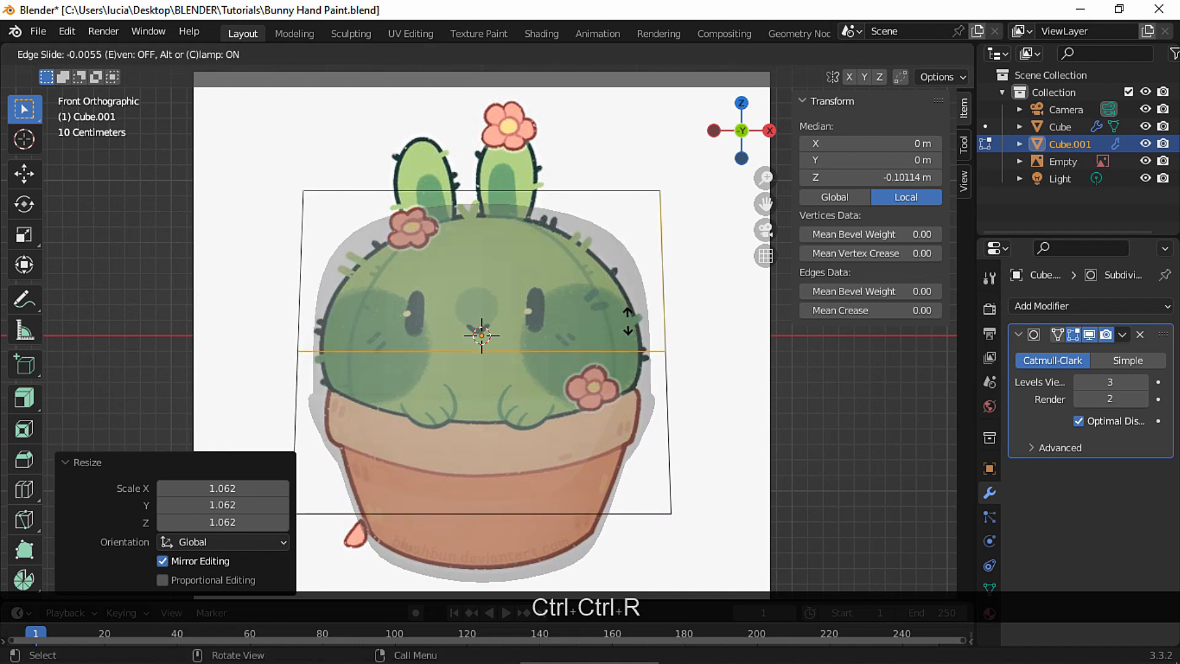
pyautogui.click(627, 323)
pyautogui.press('s')
pyautogui.click(725, 339)
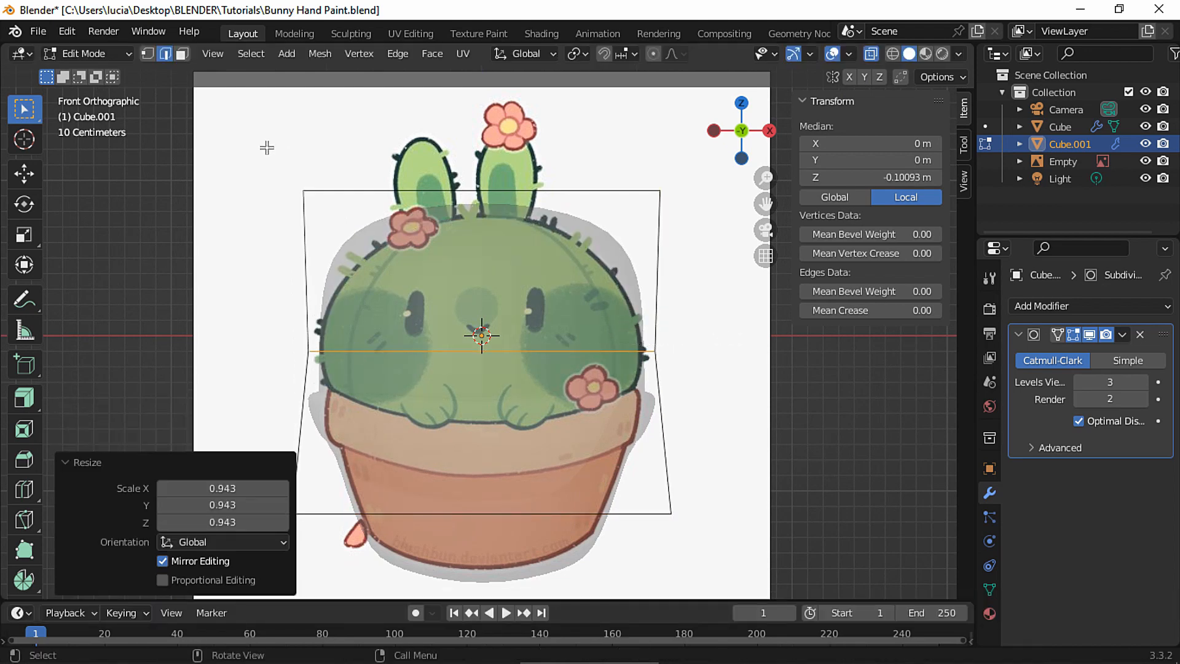
# Scale the cactus body's top face to 0.917, lower it about 0.07 m along Z, and scale it again to 0.753
pyautogui.click(492, 191)
pyautogui.press('s')
pyautogui.click(699, 256)
pyautogui.press('g')
pyautogui.press('z')
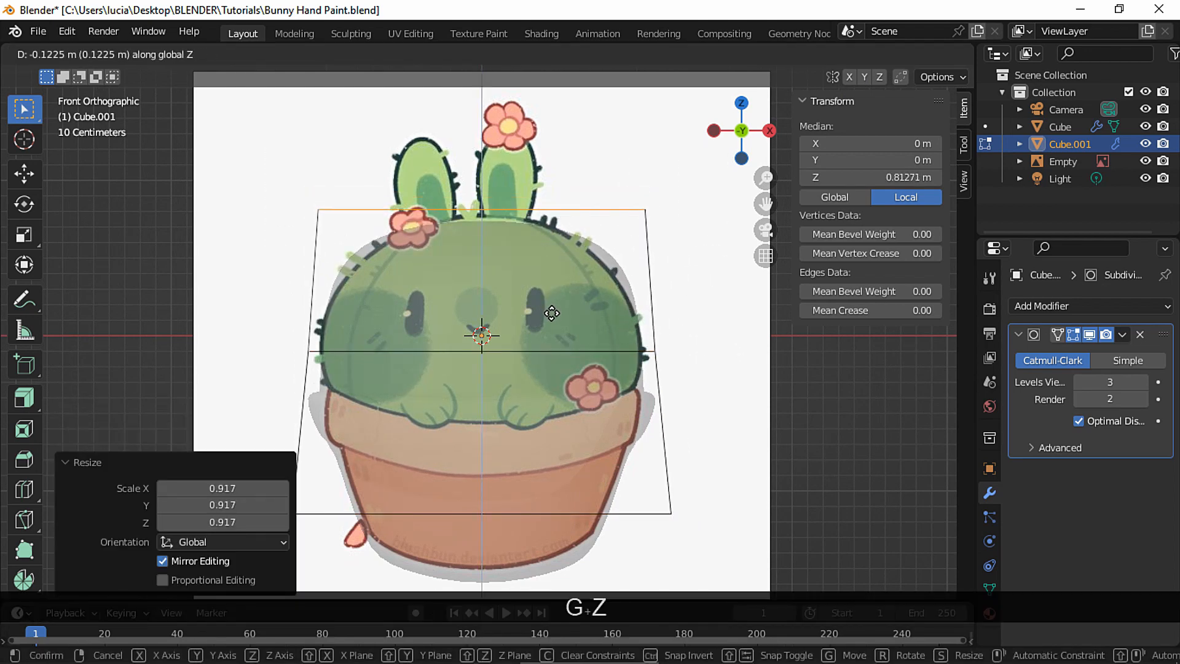
pyautogui.click(554, 306)
pyautogui.press('s')
pyautogui.click(681, 209)
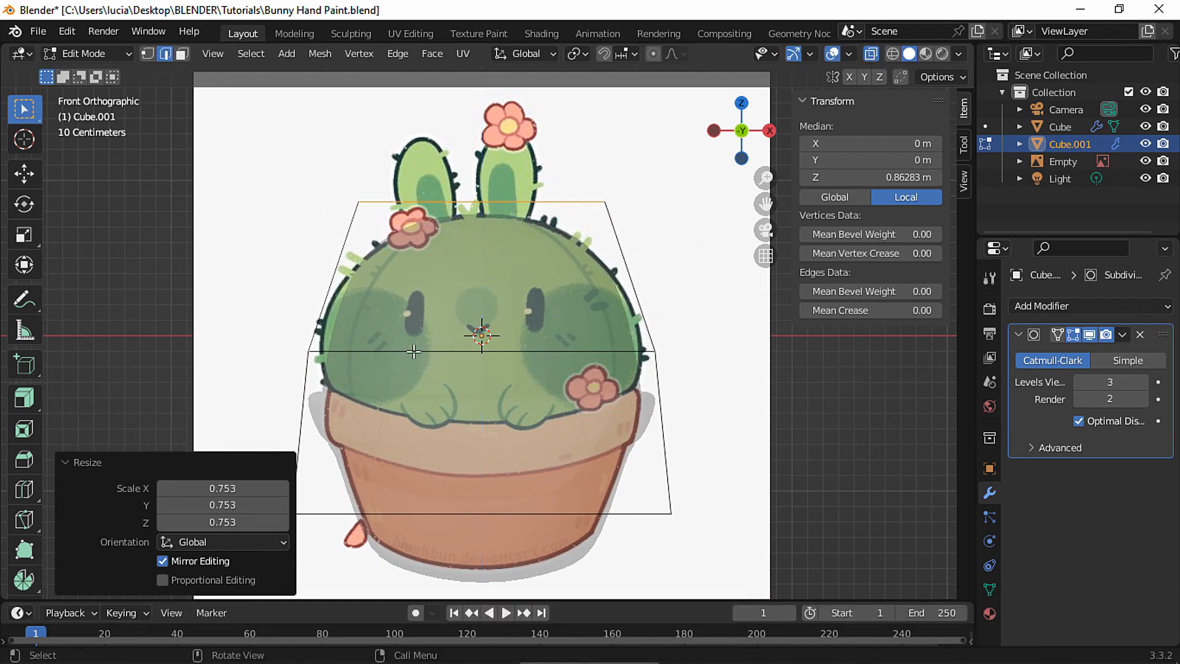
# Scale the cactus body's middle edge loop to 1.080 to widen the body
pyautogui.moveTo(265, 371); pyautogui.dragTo(686, 332)
pyautogui.press('s')
pyautogui.click(688, 320)
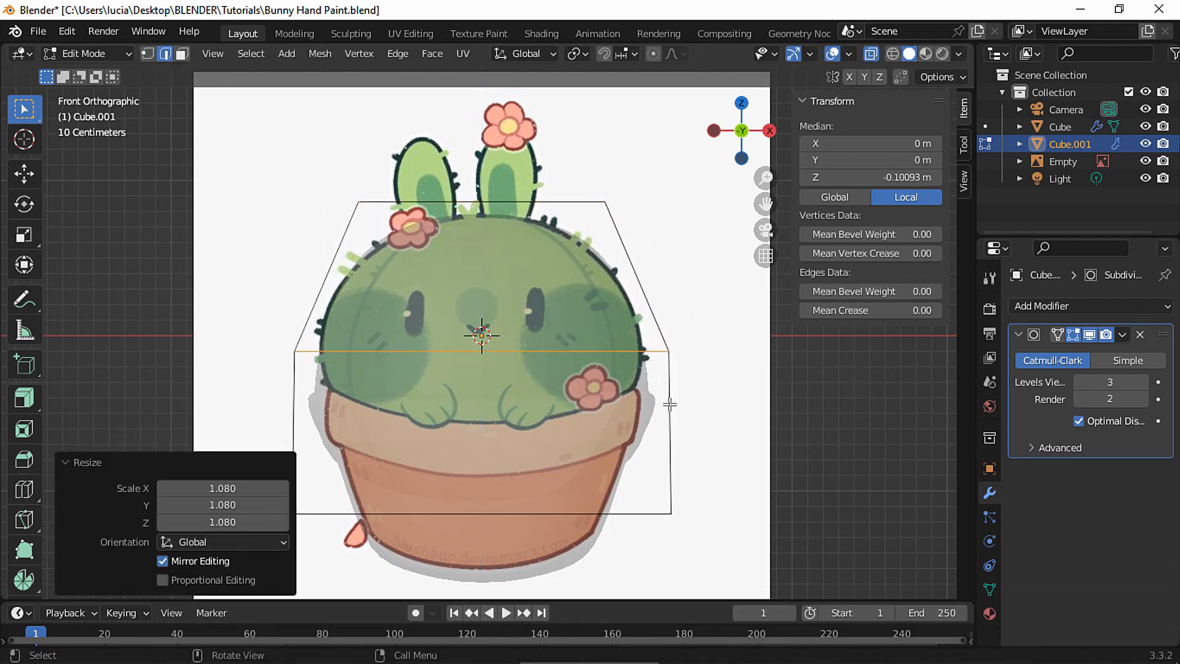
# Turn off X-ray, raise the cactus body's bottom edge loop 0.49 m along Z, and scale it to about 0.92
pyautogui.hotkey('alt', 'z')
pyautogui.keyDown('alt'); pyautogui.click(357, 504); pyautogui.keyUp('alt')
pyautogui.press('g')
pyautogui.press('z')
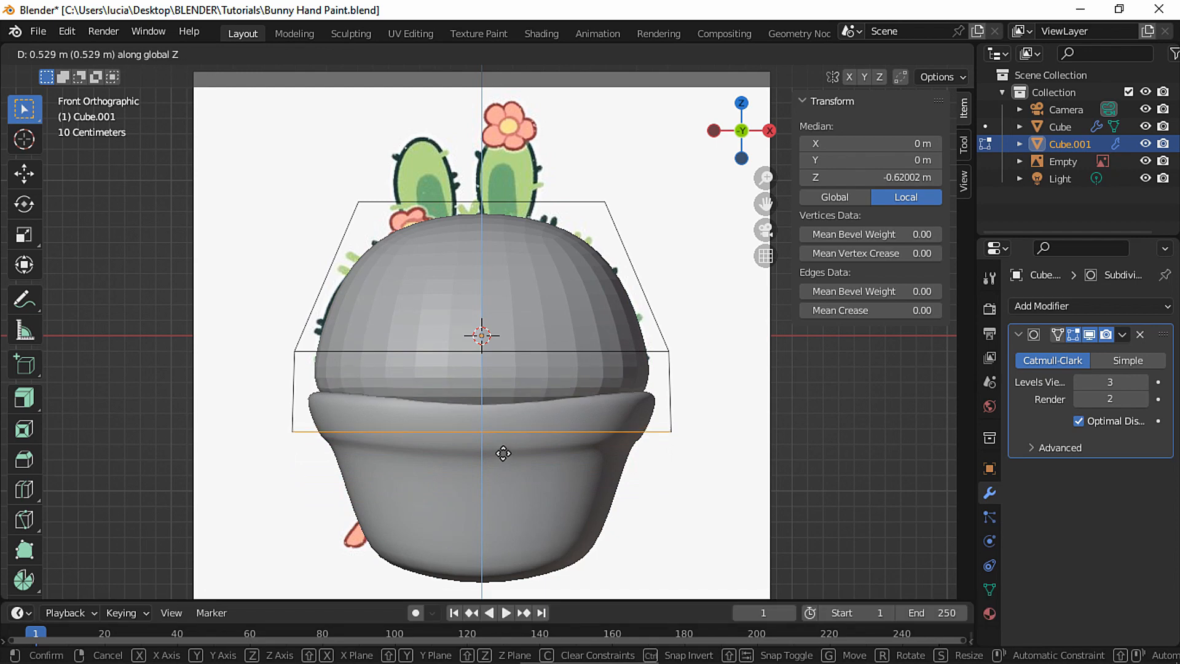
pyautogui.click(501, 459)
pyautogui.press('s')
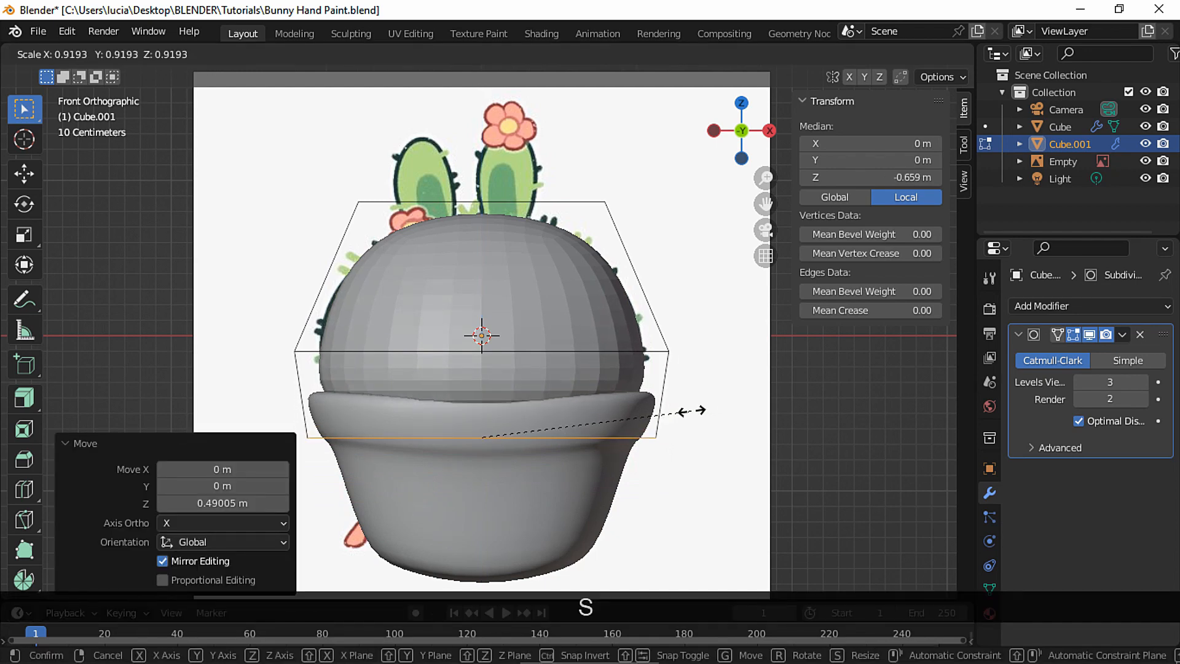
pyautogui.click(675, 394)
# Scale the front middle edge of the cactus body to 1.138
pyautogui.moveTo(700, 331); pyautogui.dragTo(699, 332)
pyautogui.press('s')
pyautogui.click(712, 348)
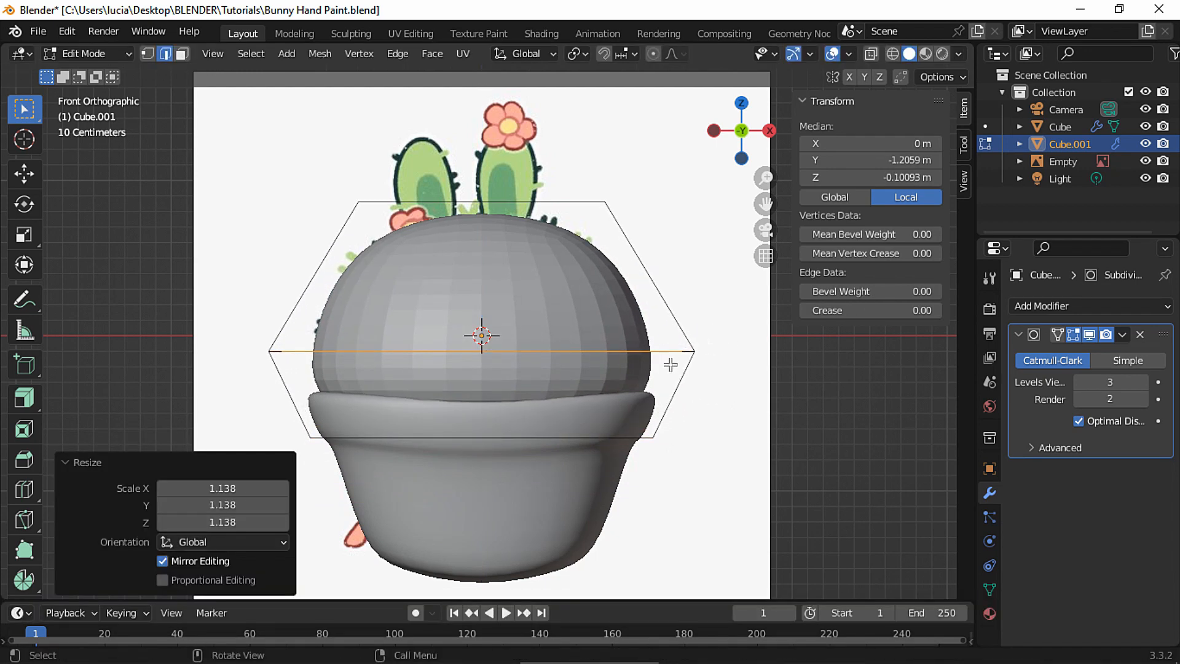
# Leave Edit Mode, shade the cactus body smooth, and lower its viewport subdivision level by one
pyautogui.moveTo(667, 363); pyautogui.dragTo(659, 382, button='middle')
pyautogui.press('Tab')
pyautogui.rightClick(547, 334)
pyautogui.click(550, 334)
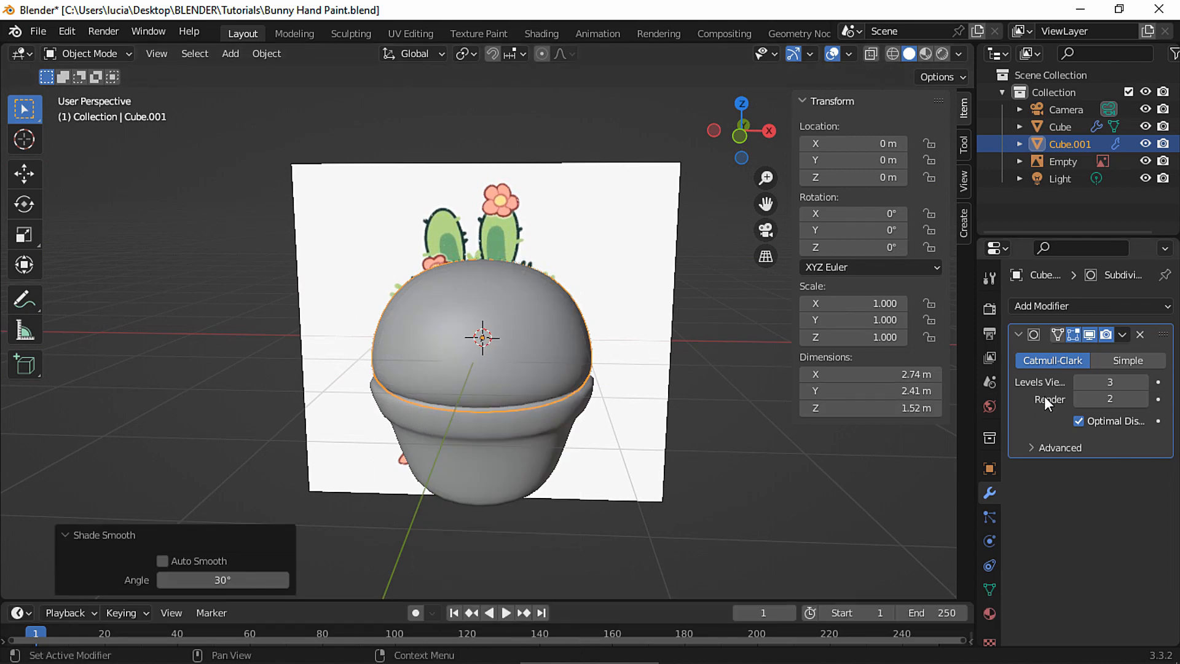
pyautogui.click(1078, 382)
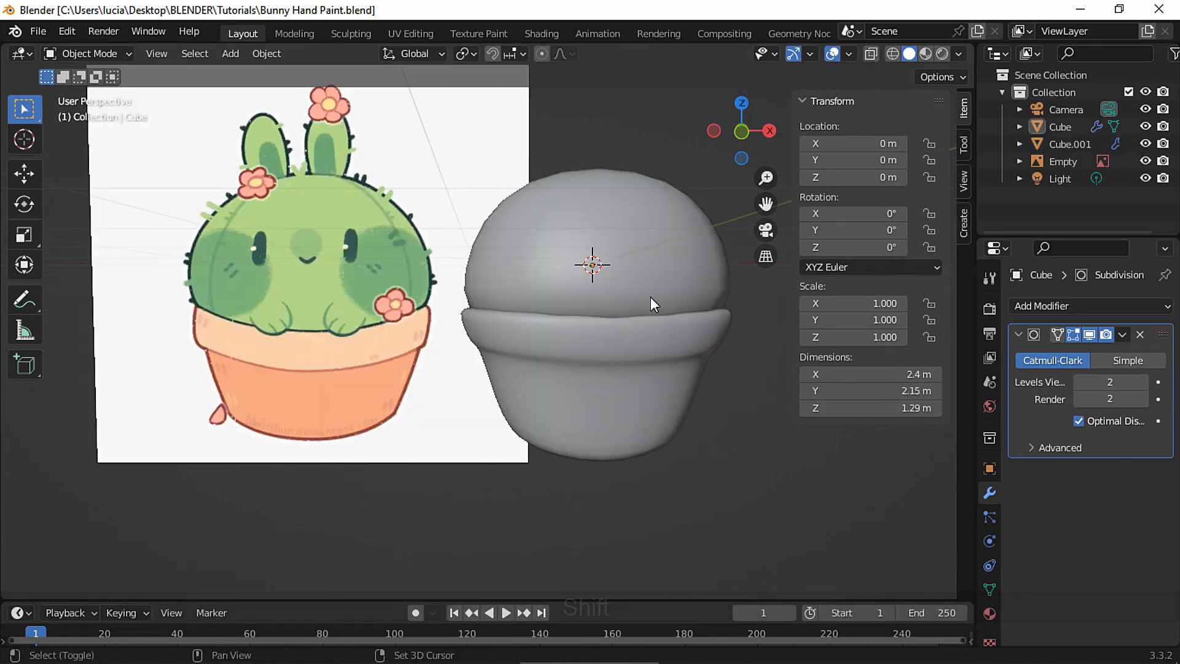
# Add a plane mesh and set its X rotation to 90°
pyautogui.hotkey('shift', 'a')
pyautogui.moveTo(651, 301)
pyautogui.click(711, 298)
pyautogui.click(868, 214)
pyautogui.write('90')
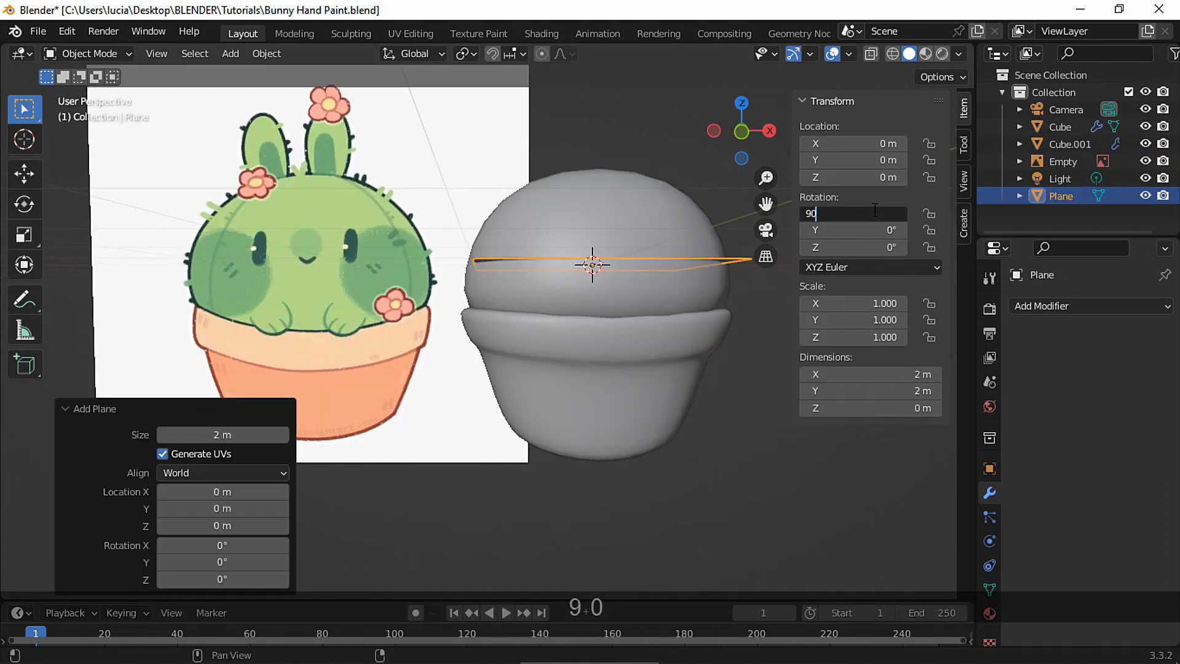
pyautogui.press('Return')
# In Edit Mode, raise the plane's mesh about 0.7 m along Z, scale it down, and move it 0.183 m along X
pyautogui.press('g')
pyautogui.press('z')
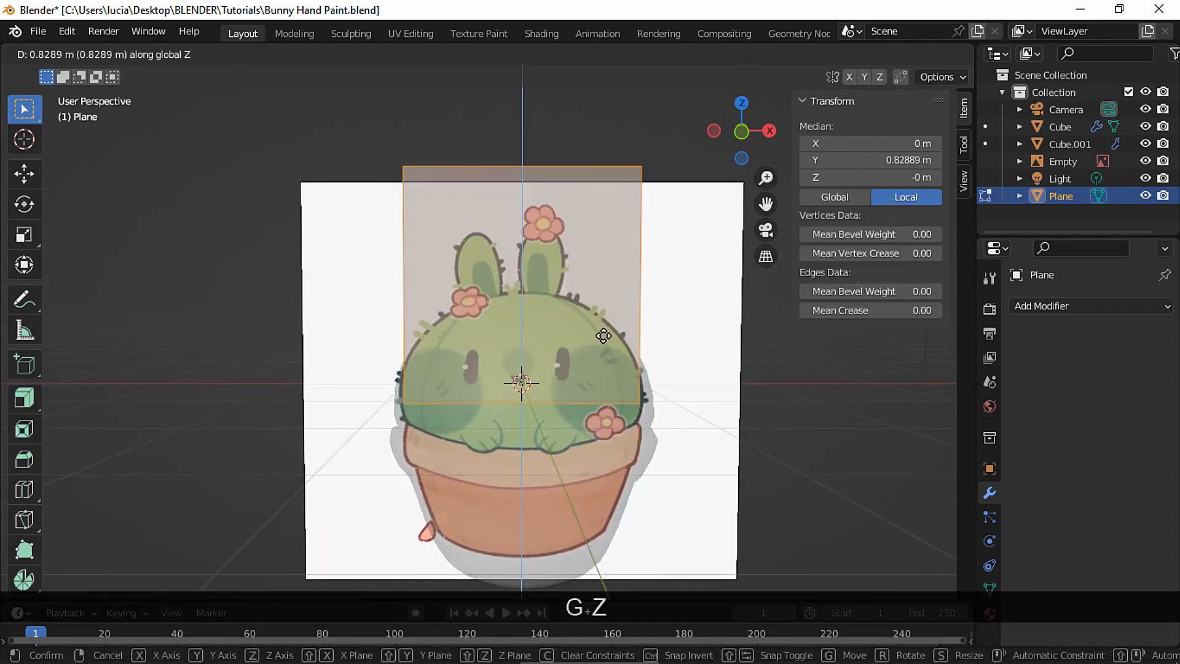
pyautogui.click(581, 363)
pyautogui.press('s')
pyautogui.press('g')
pyautogui.press('x')
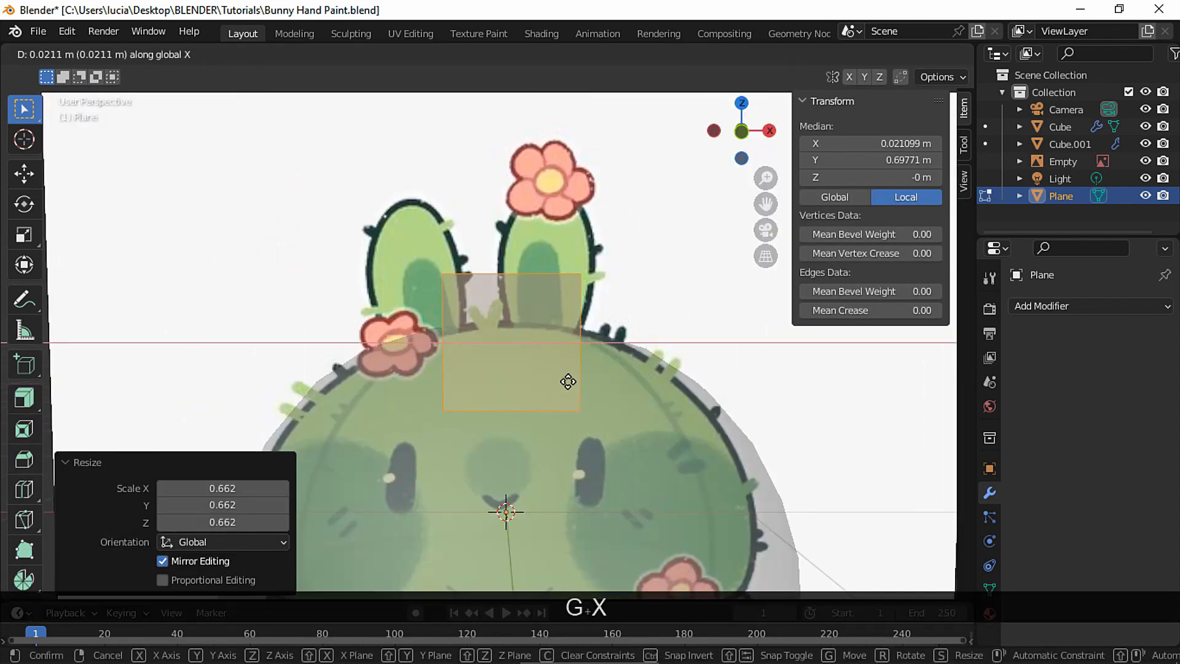
pyautogui.click(606, 373)
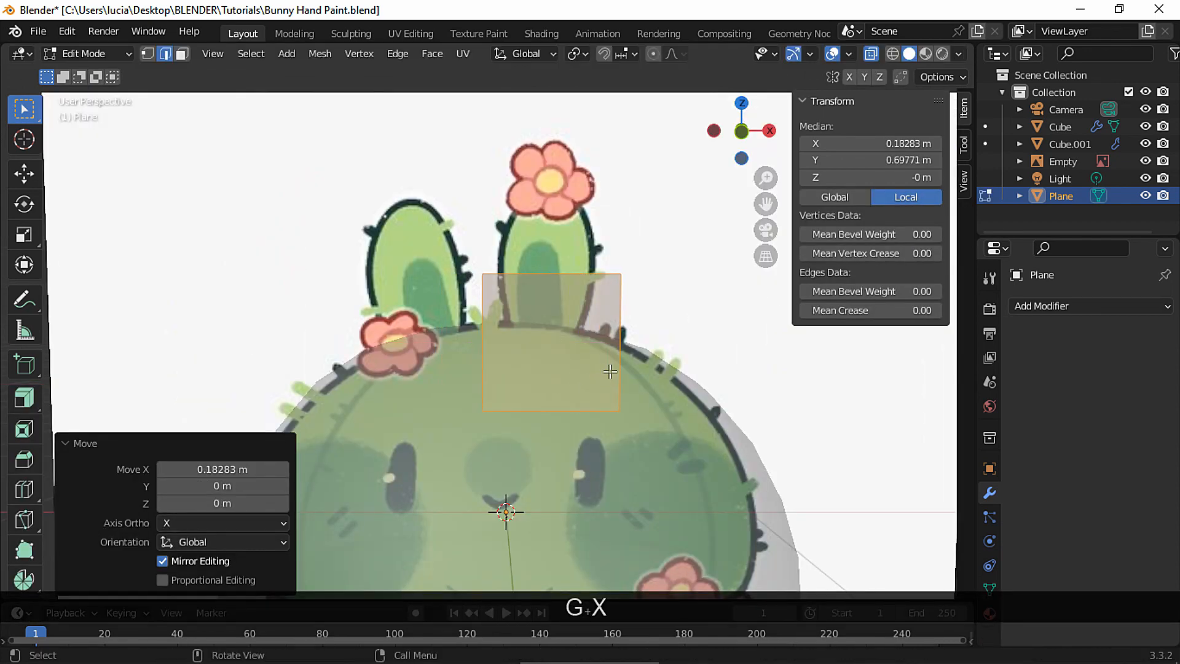
# Scale the plane down to the right ear's width and fit it over the ear, raising it 0.329 m along Z
pyautogui.press('s')
pyautogui.click(637, 351)
pyautogui.press('g')
pyautogui.press('z')
pyautogui.click(620, 273)
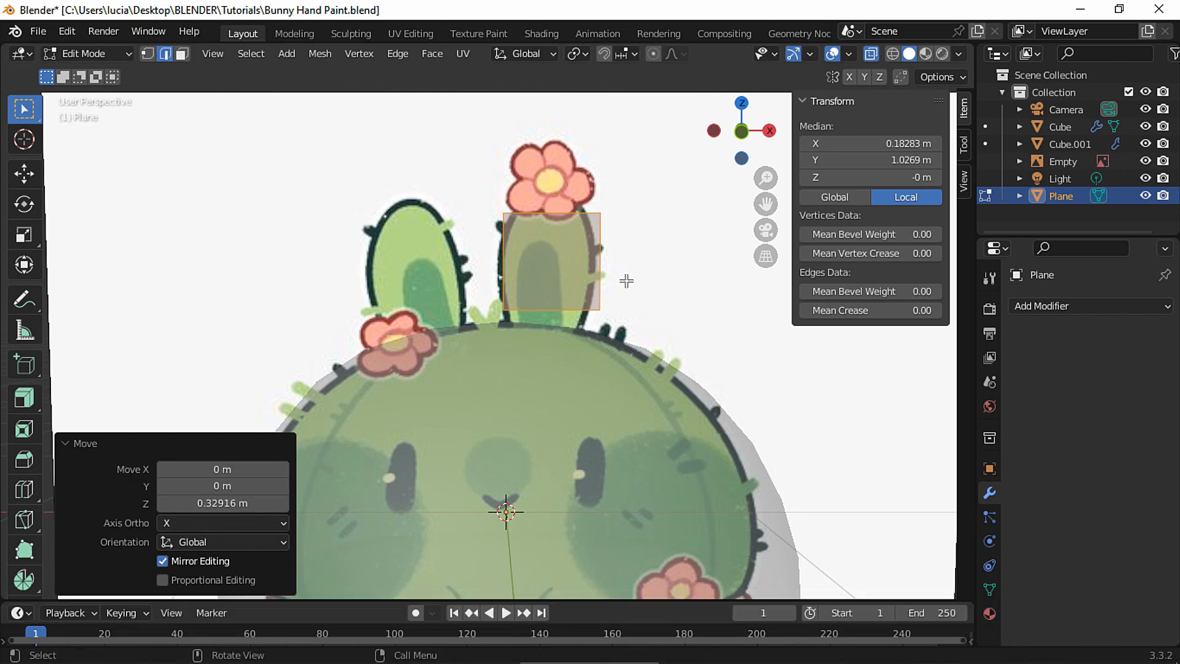
pyautogui.press('g')
pyautogui.press('x')
pyautogui.click(622, 283)
# Lower the ear plane's bottom edge 0.083 m along Z and scale it to about 0.77
pyautogui.scroll(3, 622, 283)
pyautogui.press('g')
pyautogui.press('z')
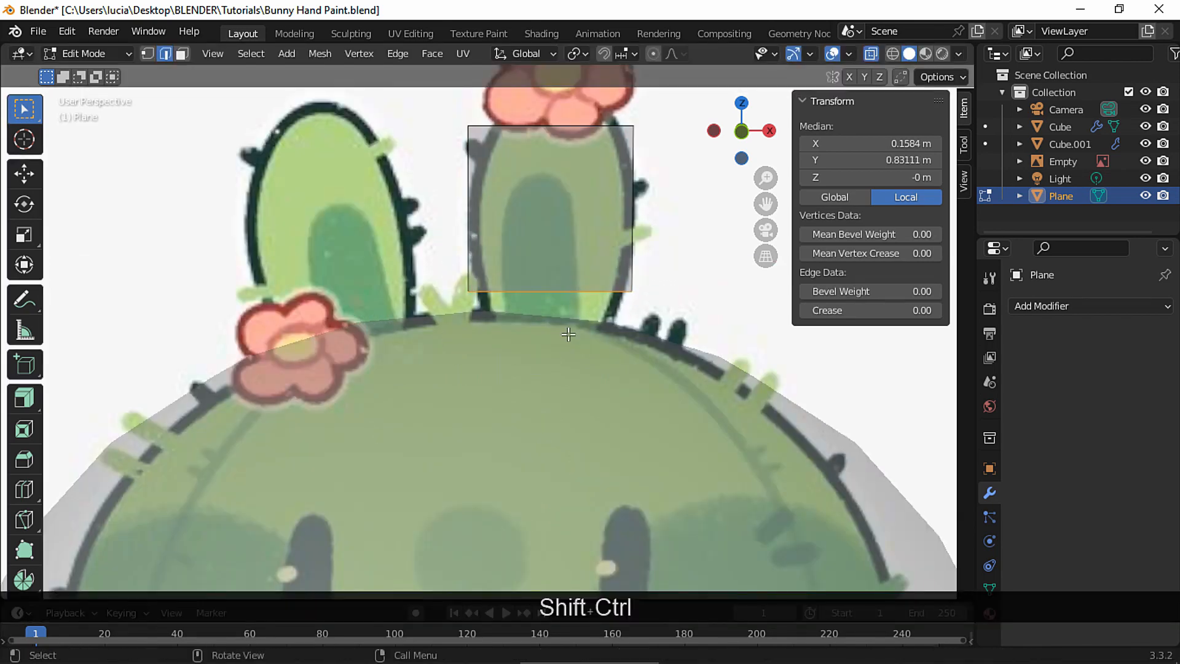
pyautogui.click(572, 369)
pyautogui.press('s')
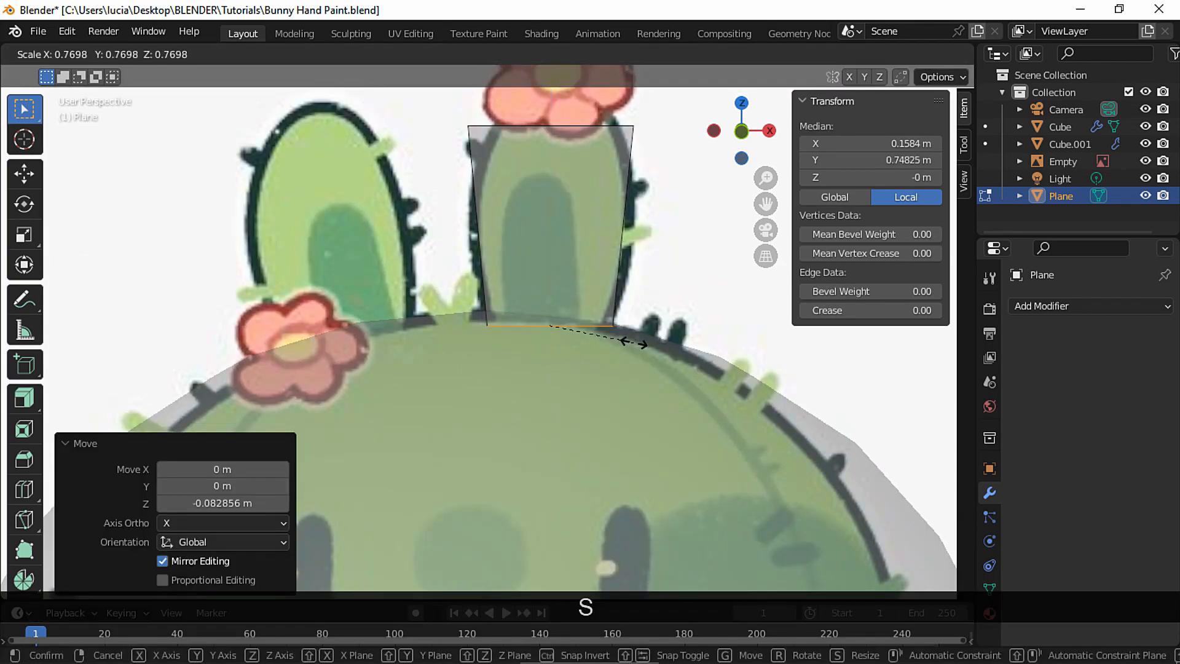
pyautogui.click(638, 341)
# Raise the ear plane's top edge 0.069 m along Z and scale it to about 0.56
pyautogui.keyDown('shift'); pyautogui.moveTo(637, 341); pyautogui.dragTo(619, 398, button='middle'); pyautogui.keyUp('shift')
pyautogui.click(567, 181)
pyautogui.press('g')
pyautogui.press('z')
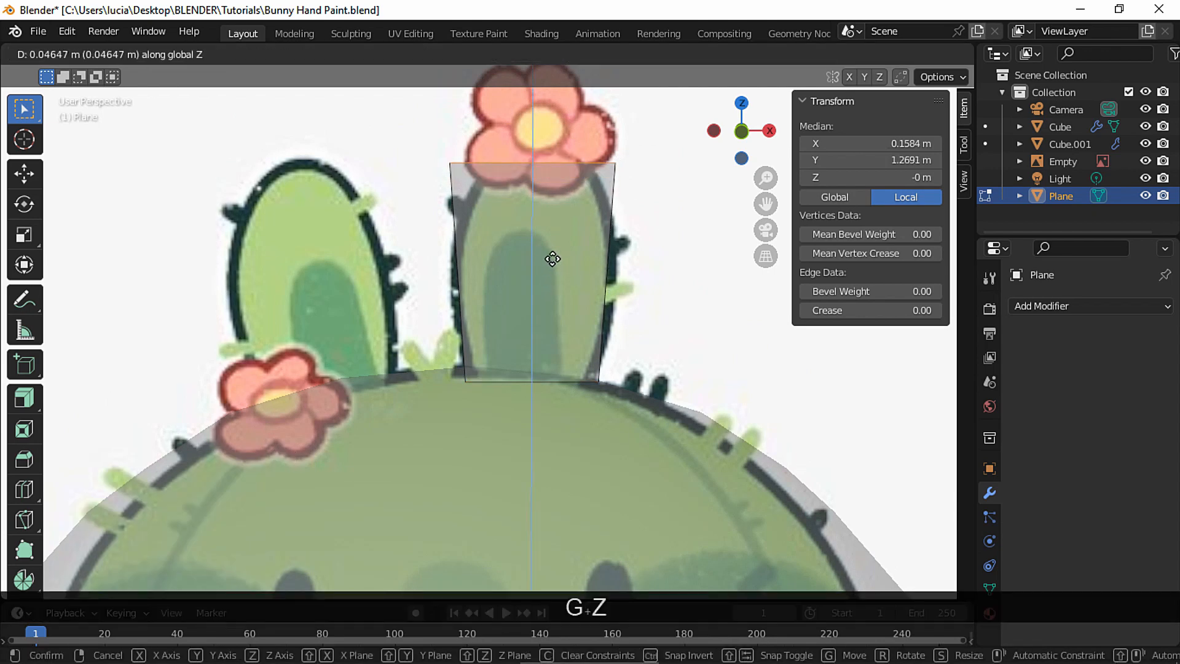
pyautogui.click(551, 249)
pyautogui.press('s')
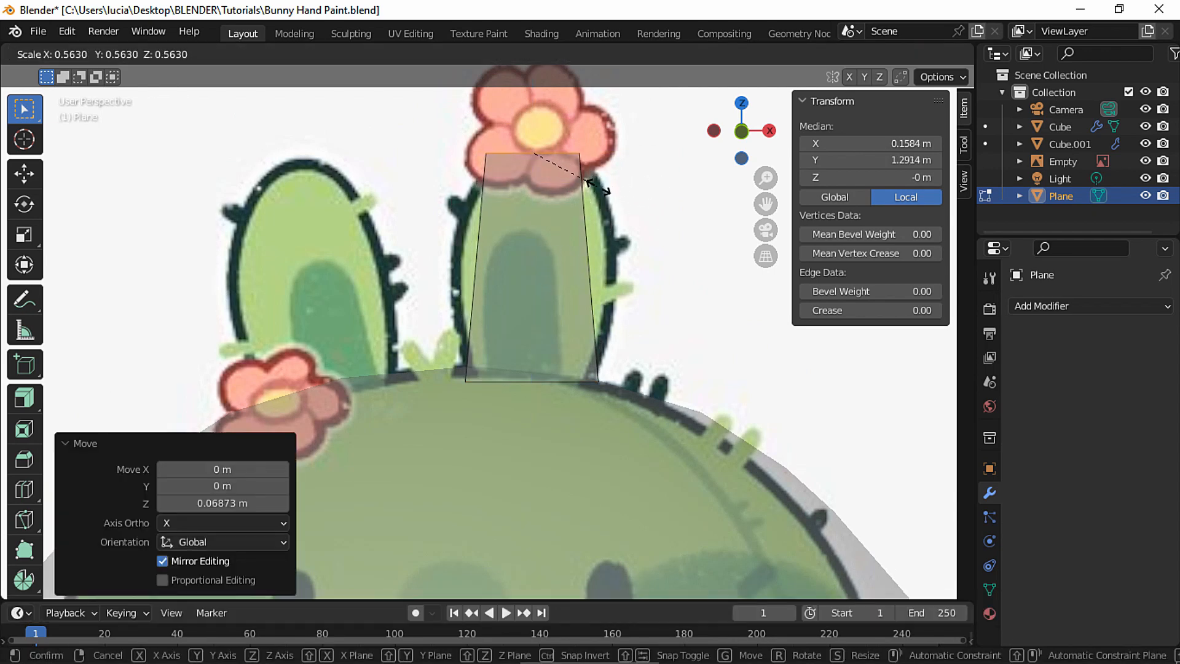
pyautogui.click(601, 185)
# Add a horizontal loop cut across the middle of the ear plane and widen it to the reference ear's outline
pyautogui.hotkey('ctrl', 'r')
pyautogui.click(561, 275)
pyautogui.click(563, 269)
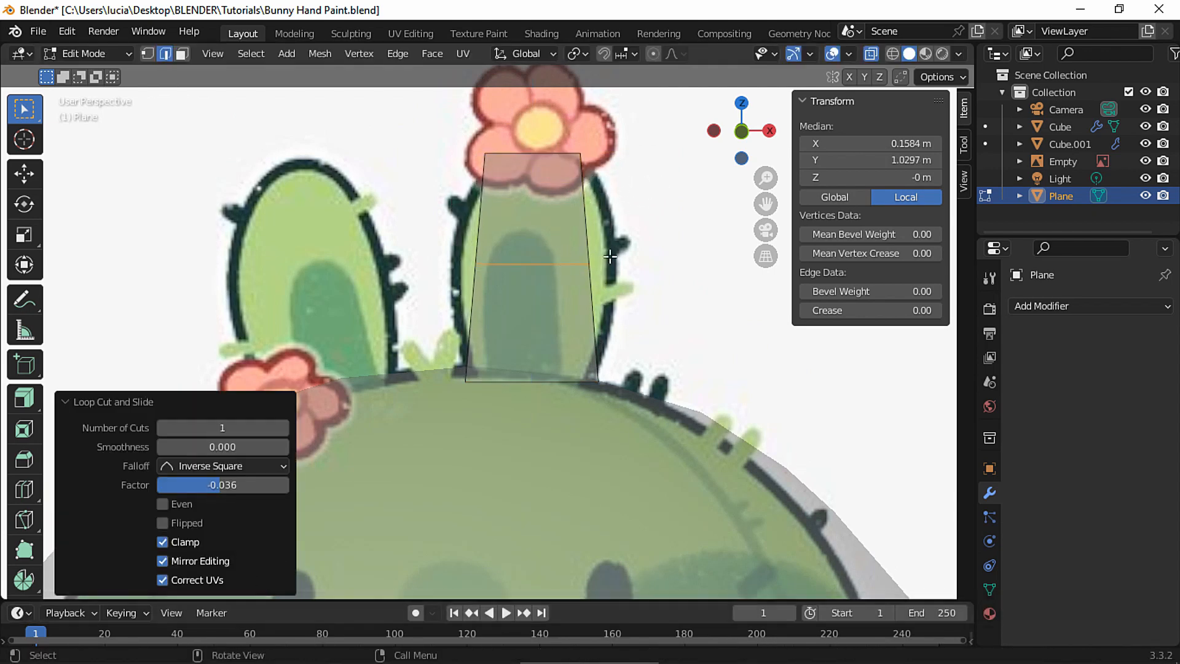
pyautogui.press('s')
pyautogui.click(643, 253)
# Scale the ear plane's top edge to about 1.05
pyautogui.moveTo(445, 134); pyautogui.dragTo(626, 171)
pyautogui.press('s')
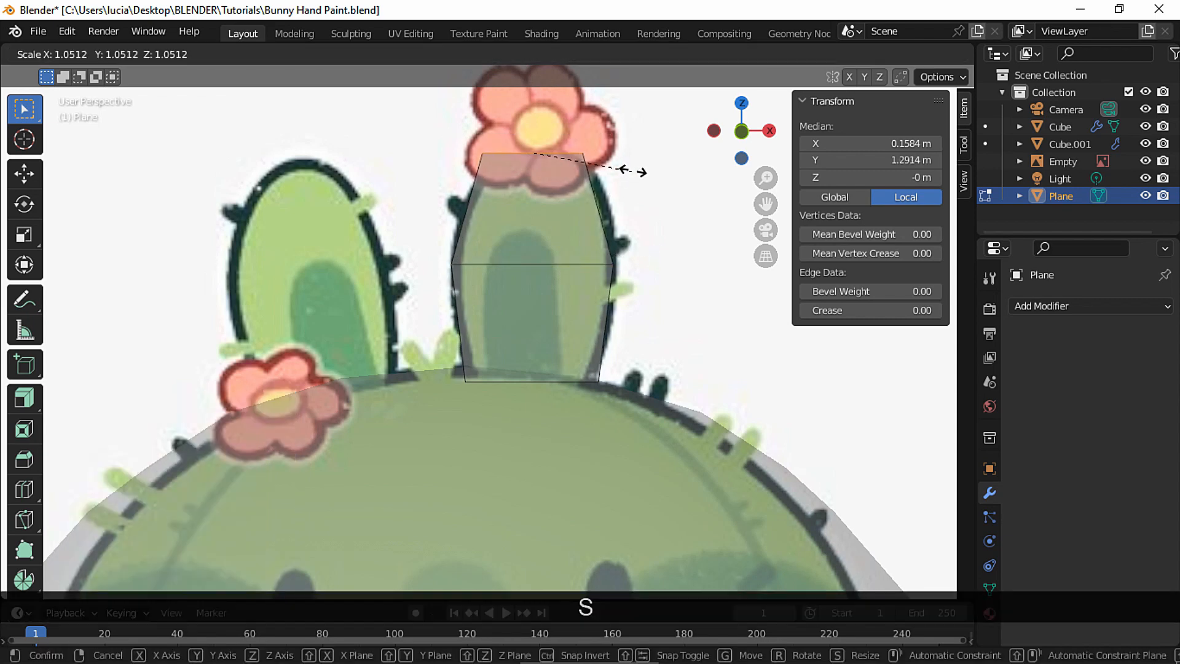
pyautogui.click(634, 172)
# Set the ear plane's Y rotation to 3.3° and shift its whole mesh along negative X back over the reference ear
pyautogui.press('Tab')
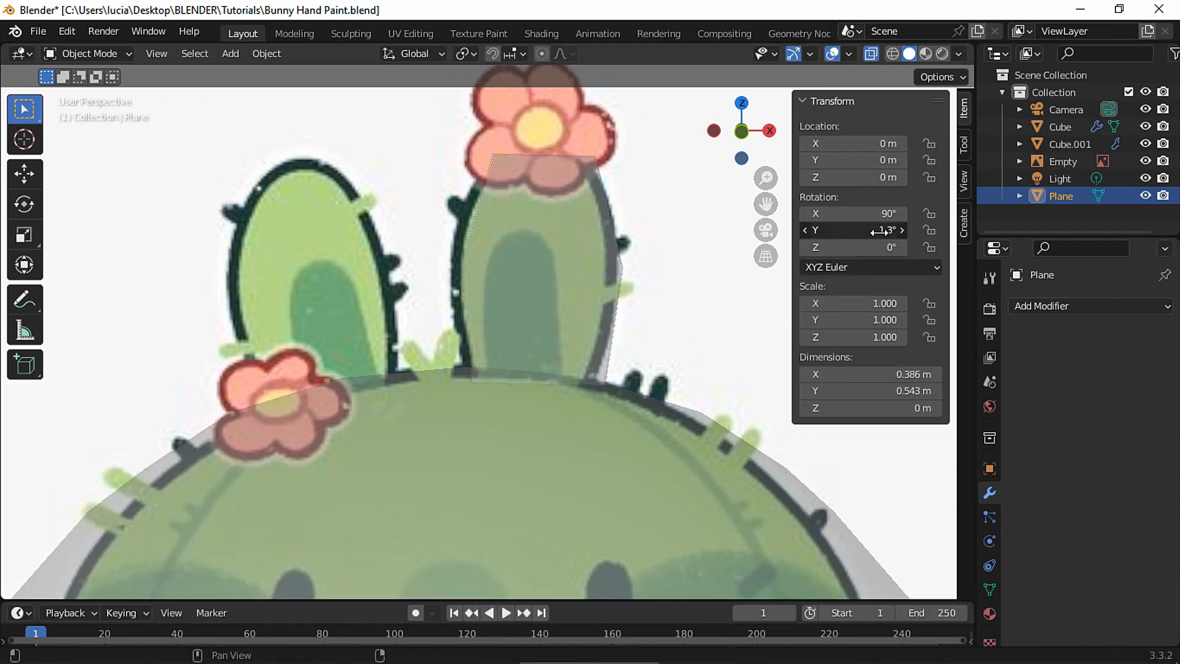
pyautogui.press('Tab')
pyautogui.press('a')
pyautogui.press('g')
pyautogui.press('x')
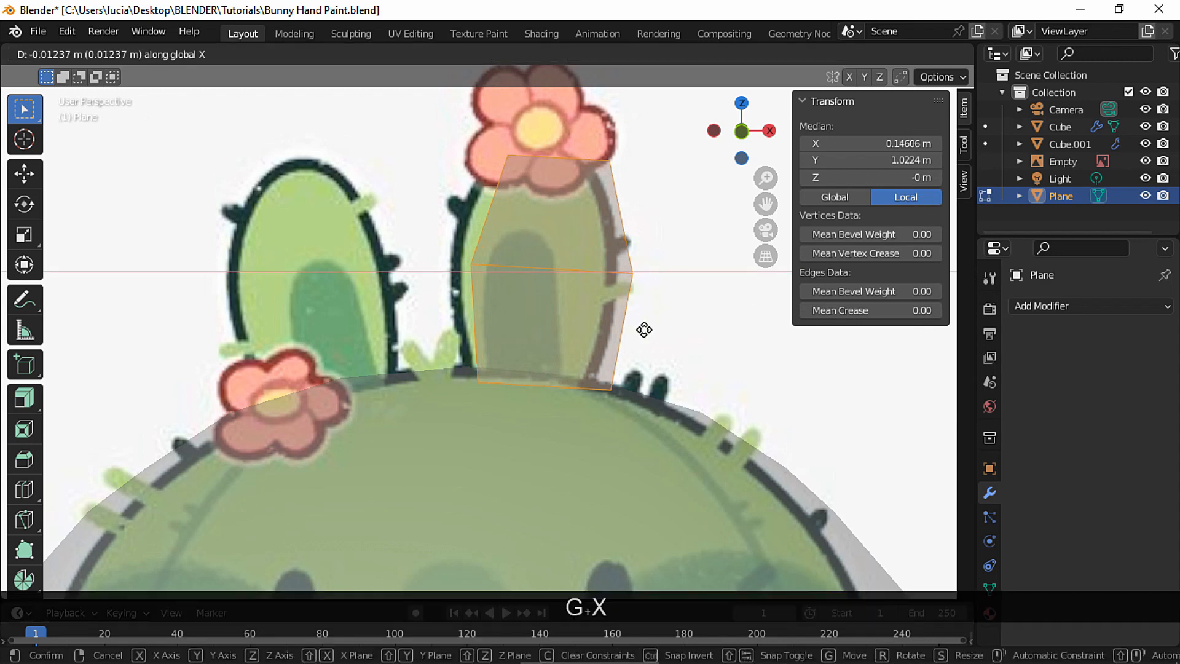
pyautogui.click(633, 329)
# Add a level 3 Subdivision Surface modifier to the ear plane and reduce its viewport level to 2
pyautogui.press('Tab')
pyautogui.hotkey('ctrl', '3')
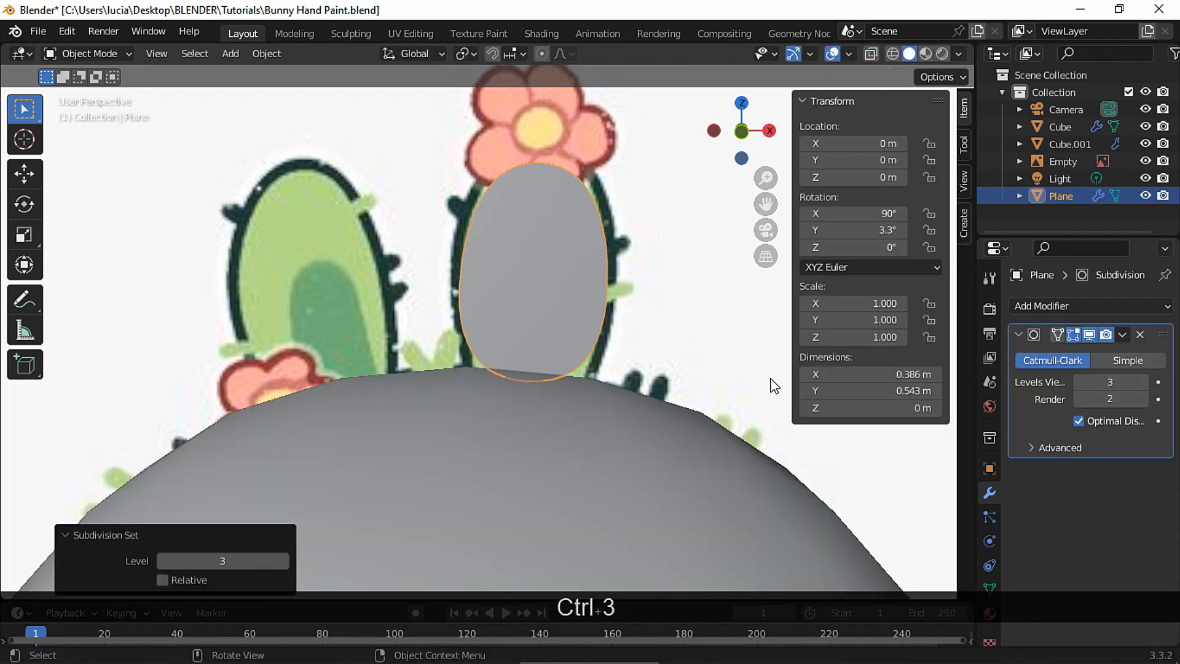
# In Edit Mode, raise the ear's top edge slightly along Z to match the ear's tip in the reference
pyautogui.press('Tab')
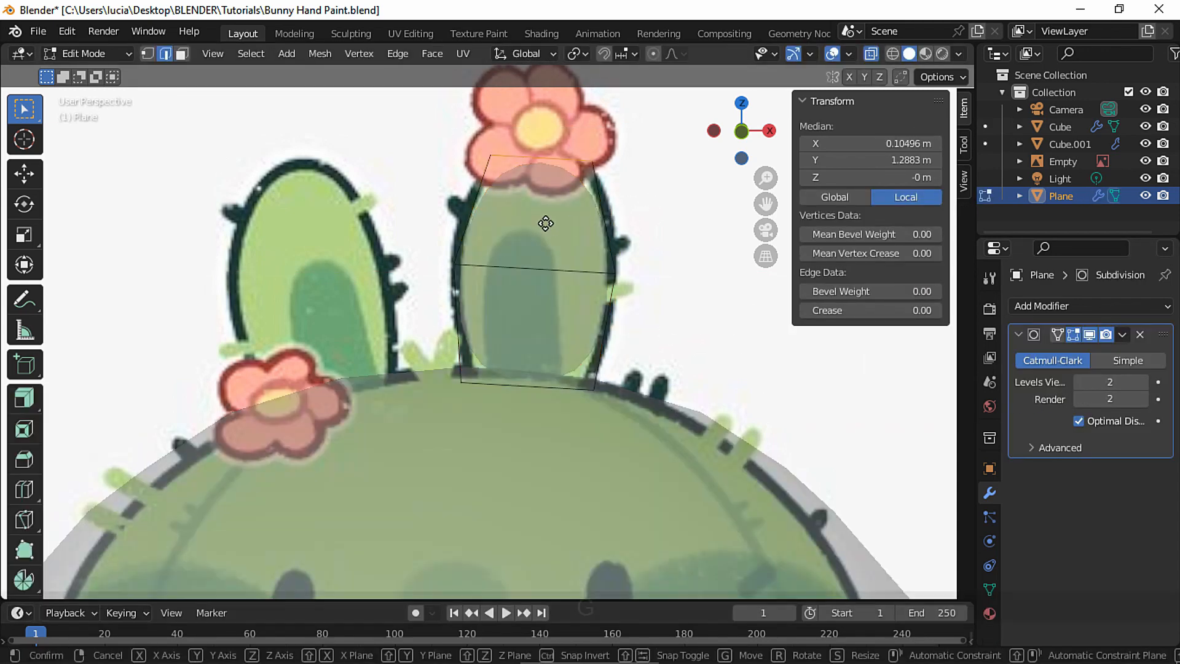
pyautogui.press('g')
pyautogui.press('z')
pyautogui.click(552, 207)
# Widen the ear's bottom edge and lower it 0.029 m along Z into the cactus body
pyautogui.moveTo(628, 413); pyautogui.dragTo(430, 362)
pyautogui.press('s')
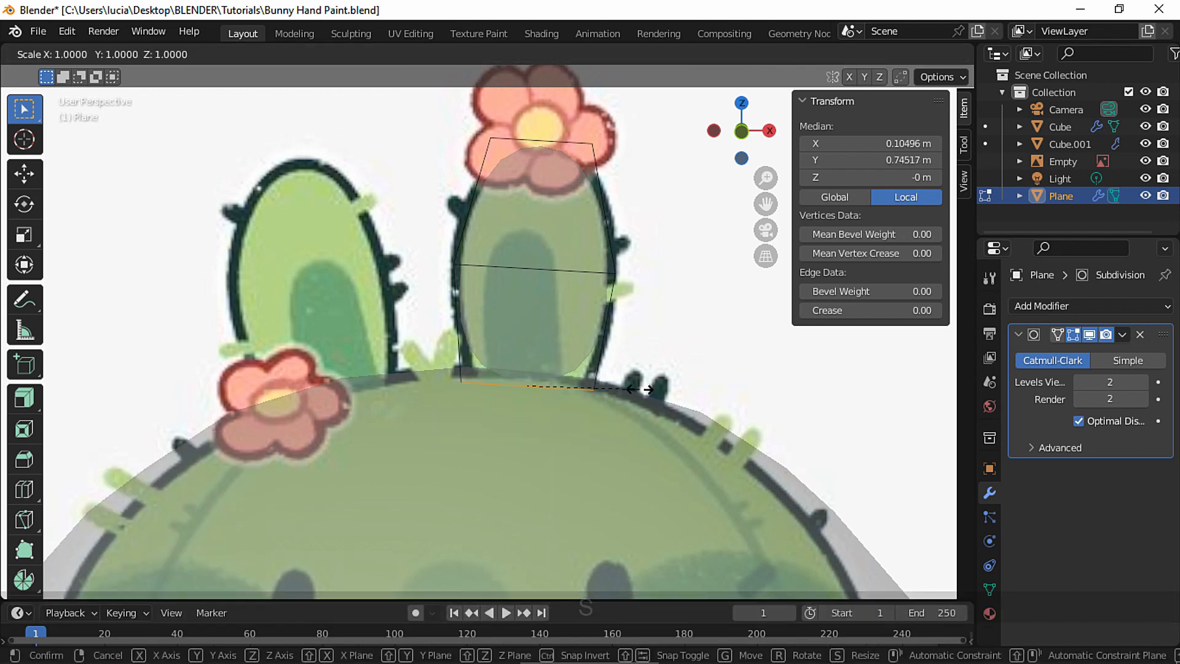
pyautogui.click(675, 392)
pyautogui.press('g')
pyautogui.press('z')
pyautogui.click(548, 425)
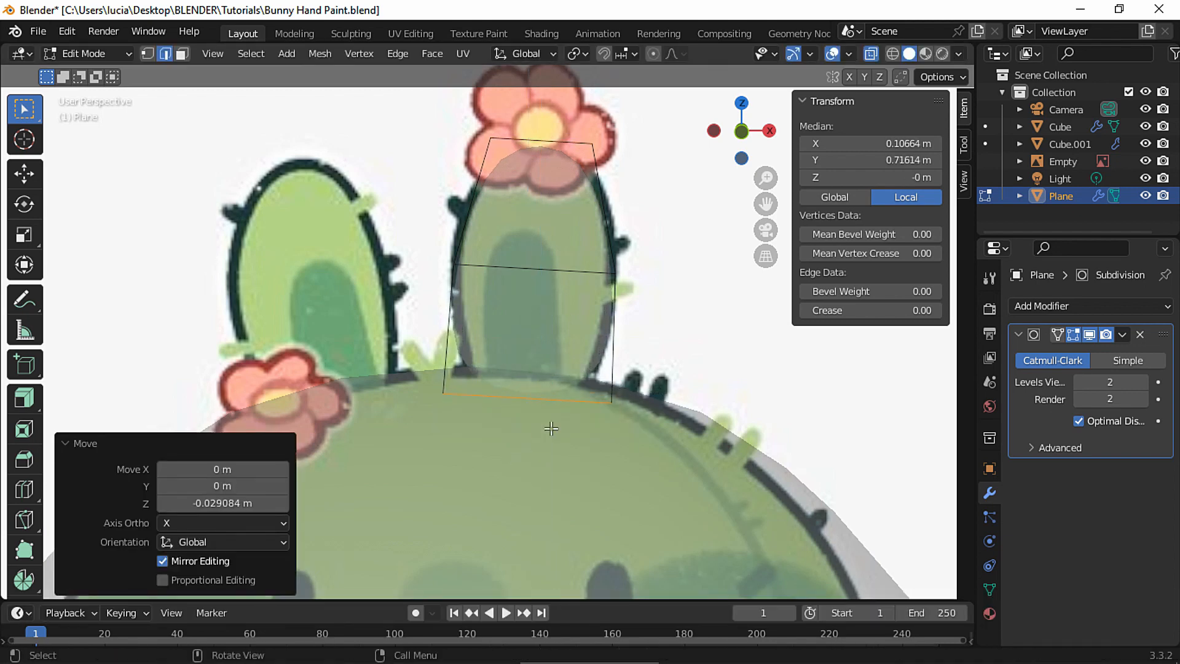
# Add a horizontal loop cut near the ear's base and scale it to about 0.85
pyautogui.hotkey('ctrl', 'r')
pyautogui.click(601, 381)
pyautogui.click(600, 413)
pyautogui.press('s')
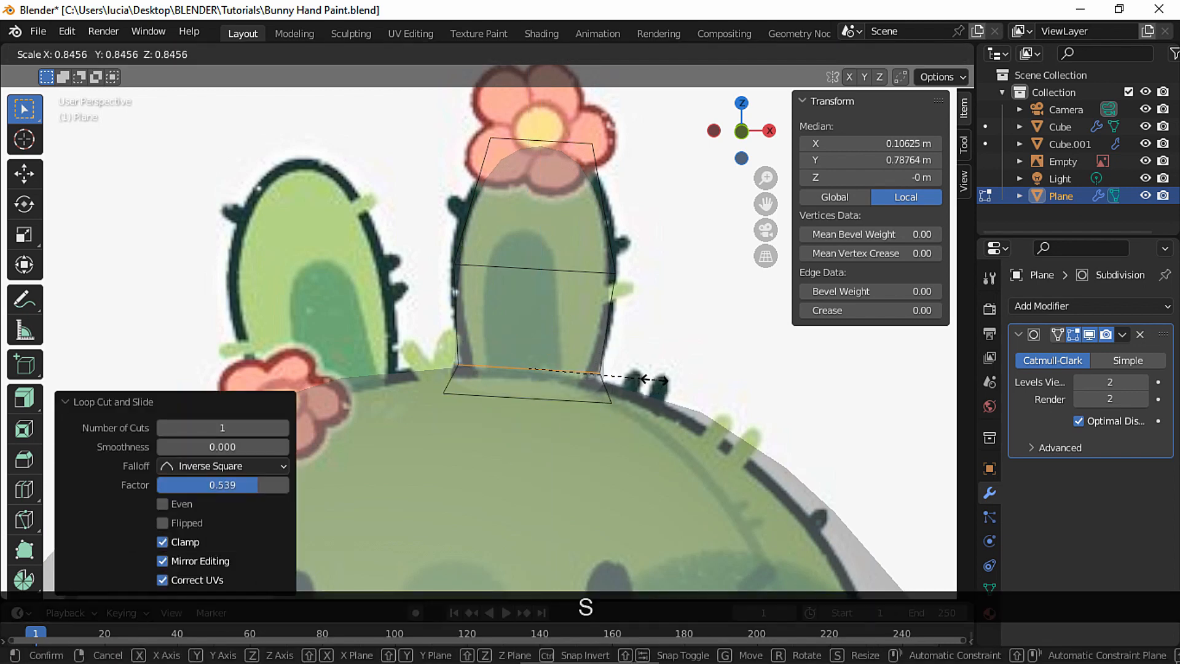
pyautogui.click(646, 384)
# Narrow the ear's bottom edge and adjust its height along Z
pyautogui.click(529, 398)
pyautogui.press('s')
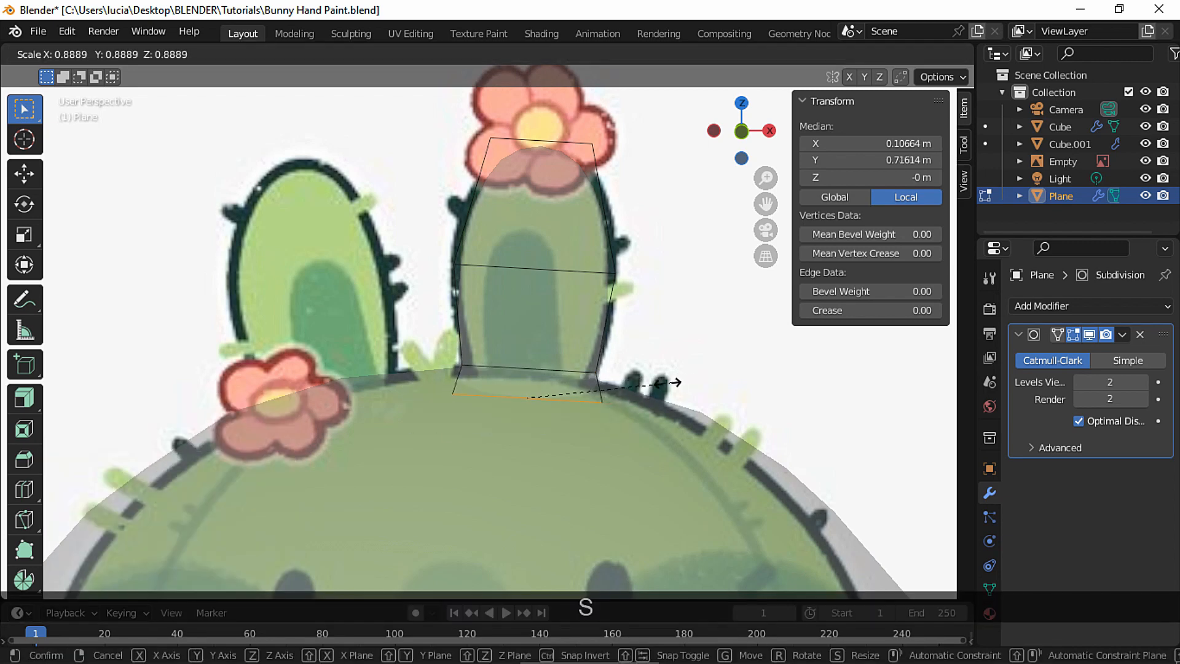
pyautogui.click(620, 398)
pyautogui.press('g')
pyautogui.press('z')
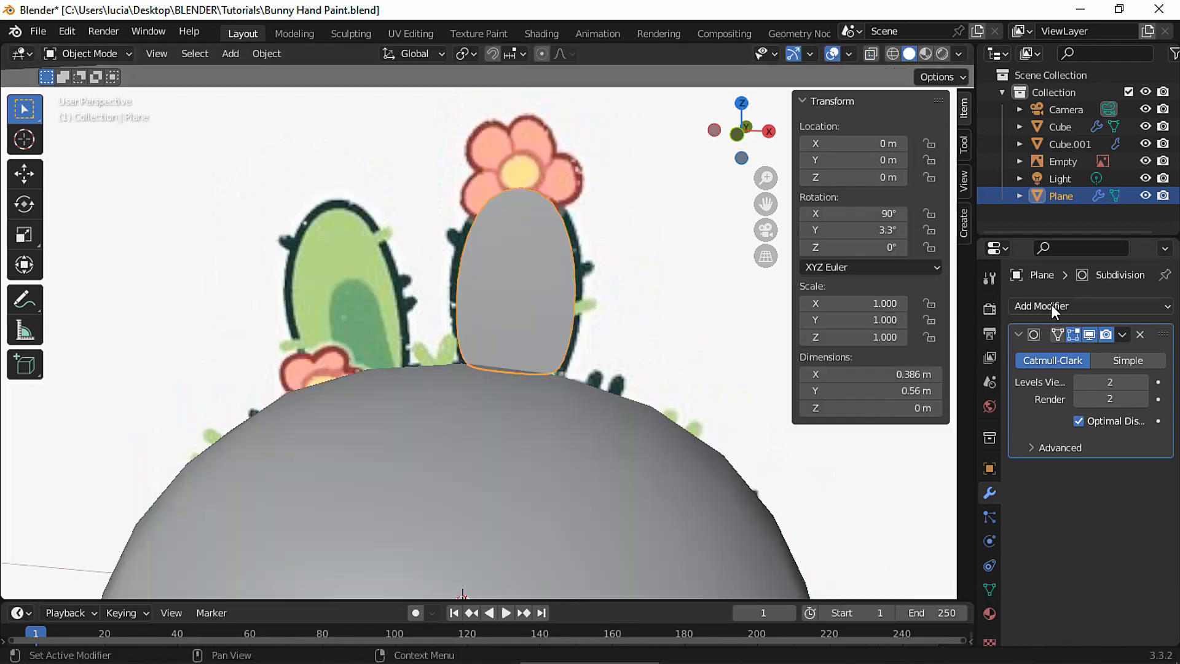
# Add a Solidify modifier to the ear with a thickness of -0.02 m, and shade the ear smooth
pyautogui.click(1056, 307)
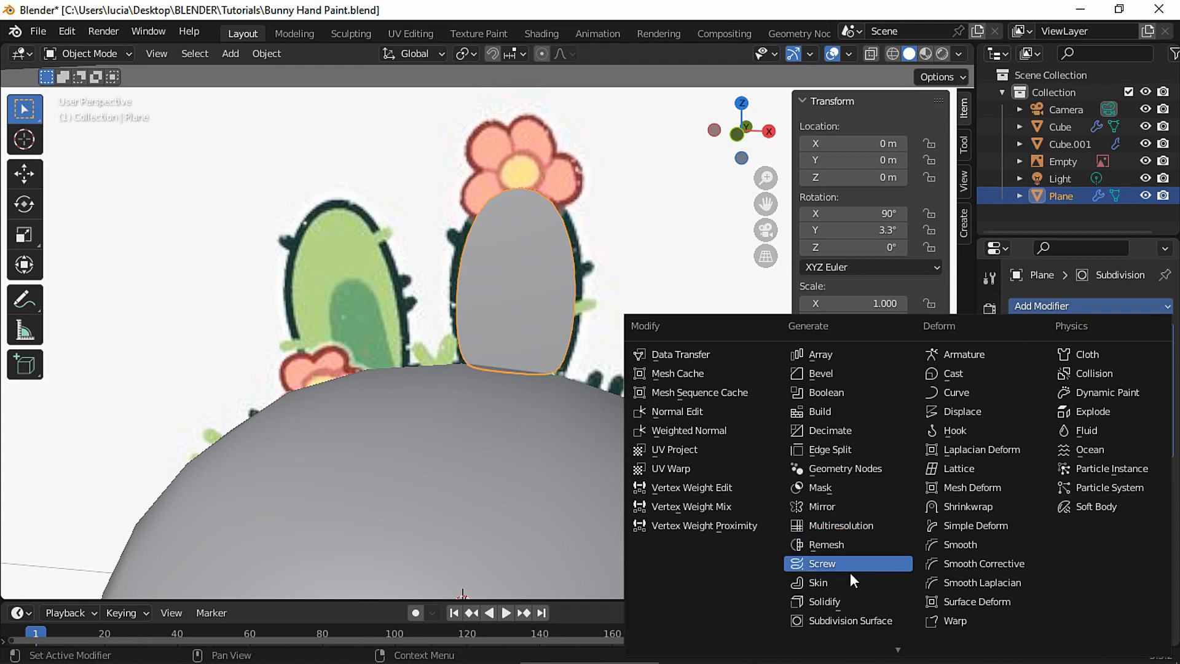
pyautogui.click(842, 602)
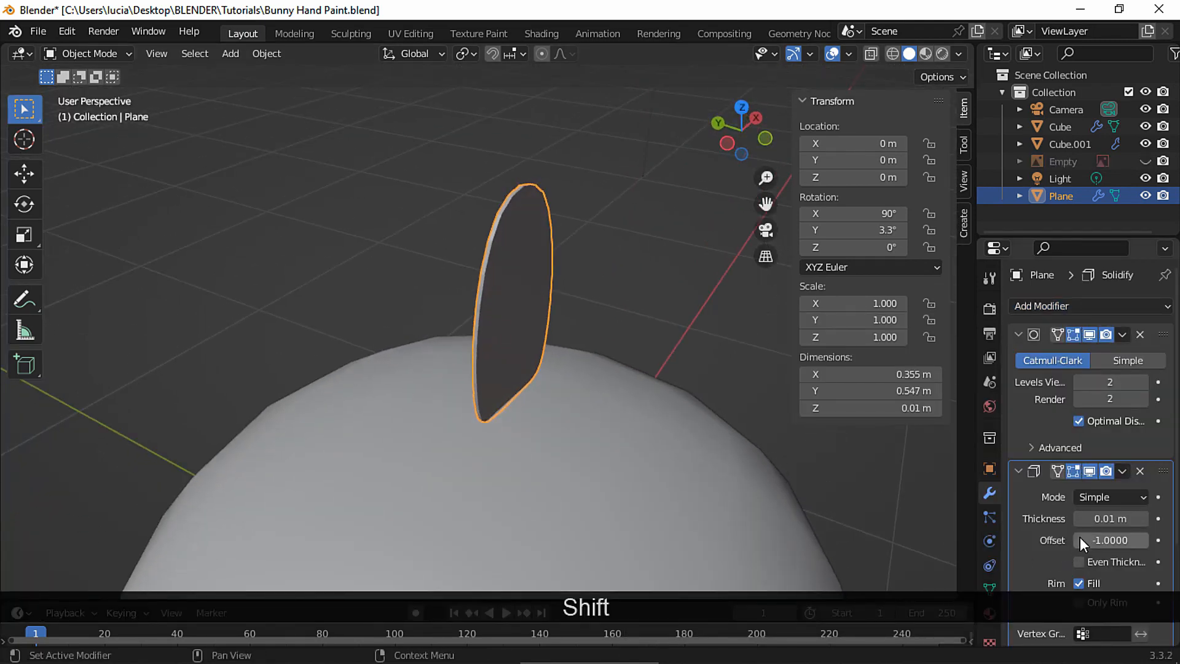
pyautogui.keyDown('shift'); pyautogui.moveTo(1101, 519); pyautogui.dragTo(1082, 521); pyautogui.keyUp('shift')
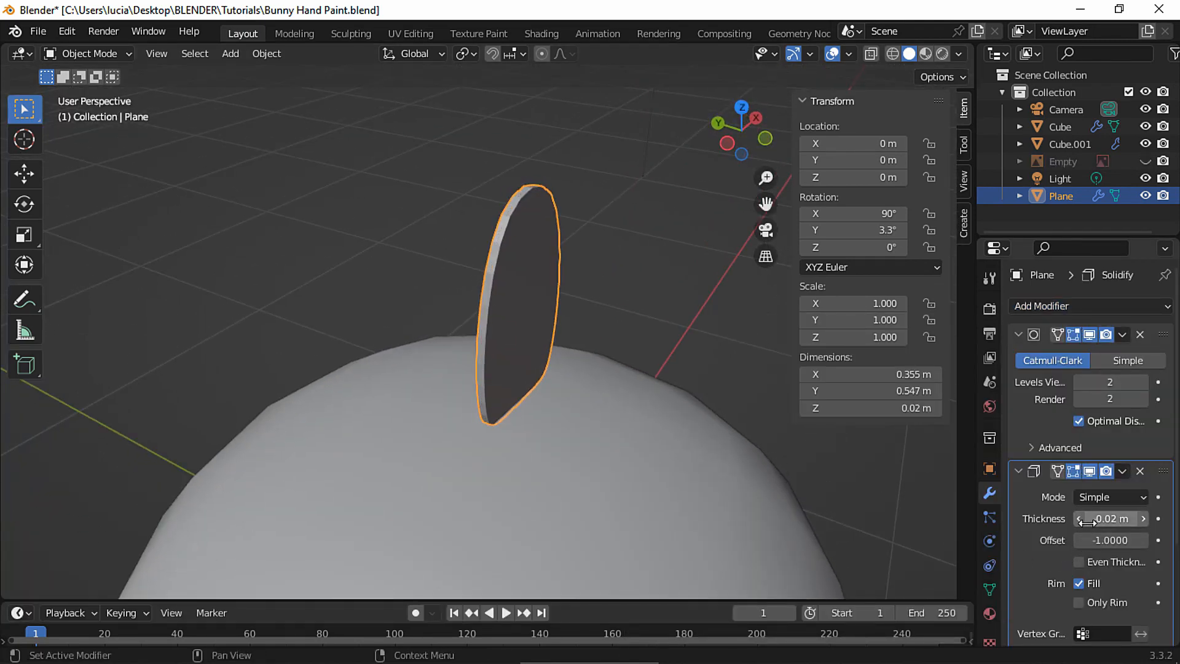
pyautogui.rightClick(536, 329)
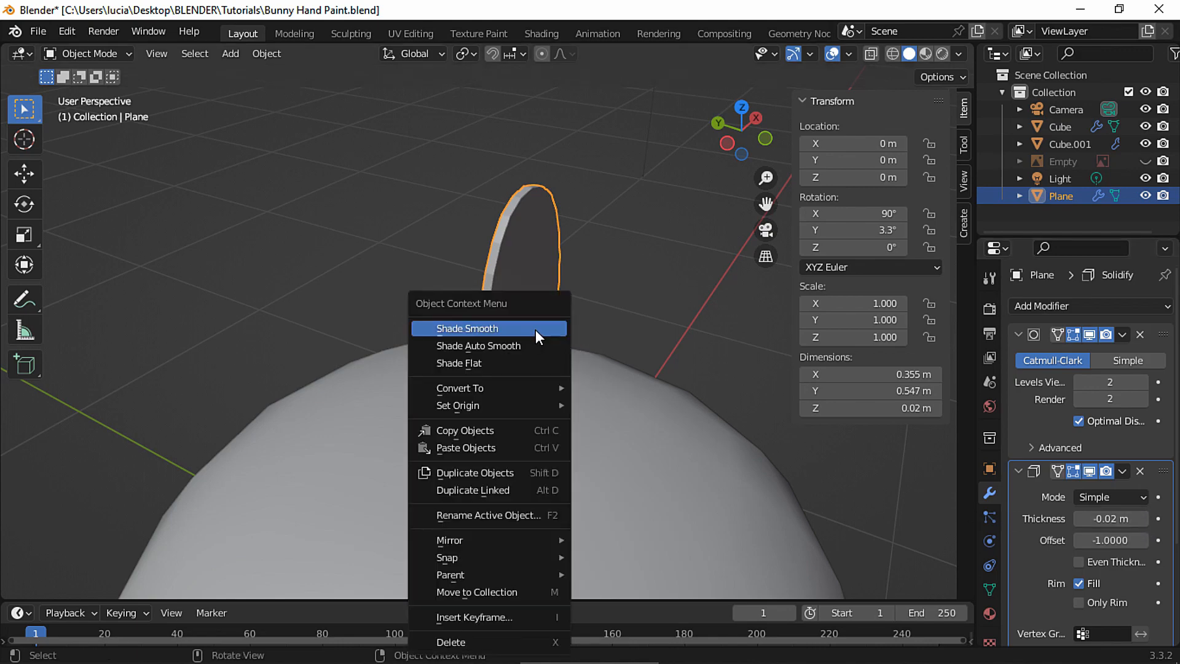
pyautogui.click(536, 327)
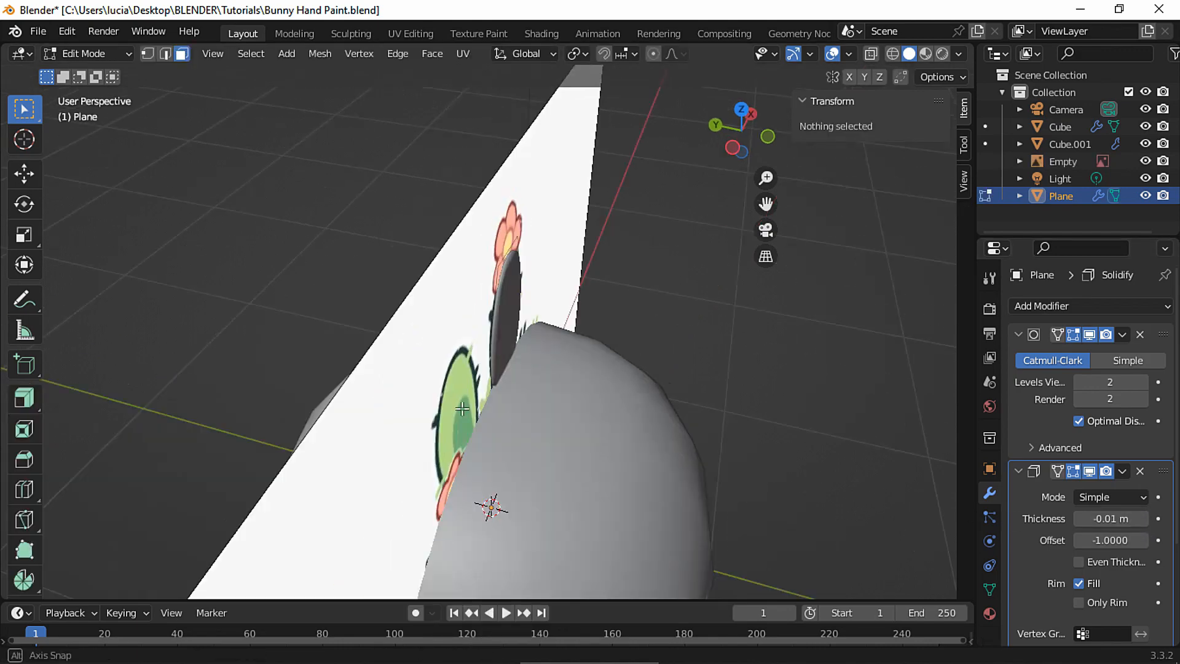
# Inset the ear's front faces by about 0.023 m and move them about 0.048 m along Y to hollow the ear
pyautogui.moveTo(578, 357); pyautogui.dragTo(617, 366, button='middle')
pyautogui.click(519, 304)
pyautogui.keyDown('shift'); pyautogui.click(510, 339); pyautogui.keyUp('shift')
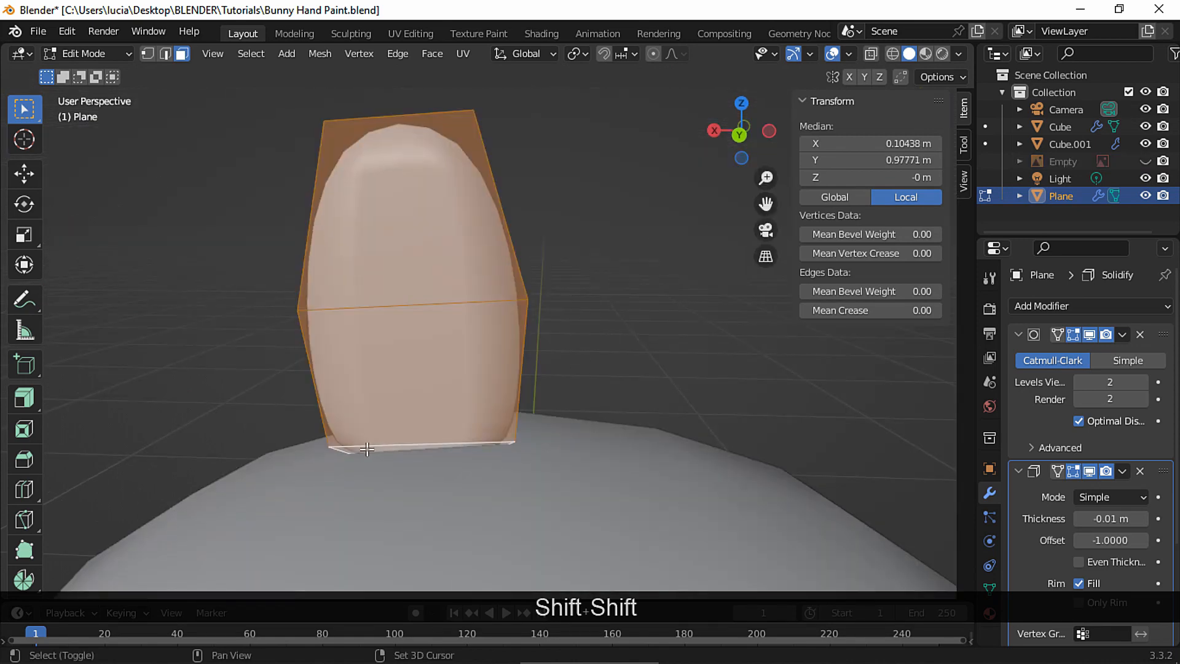
pyautogui.press('i')
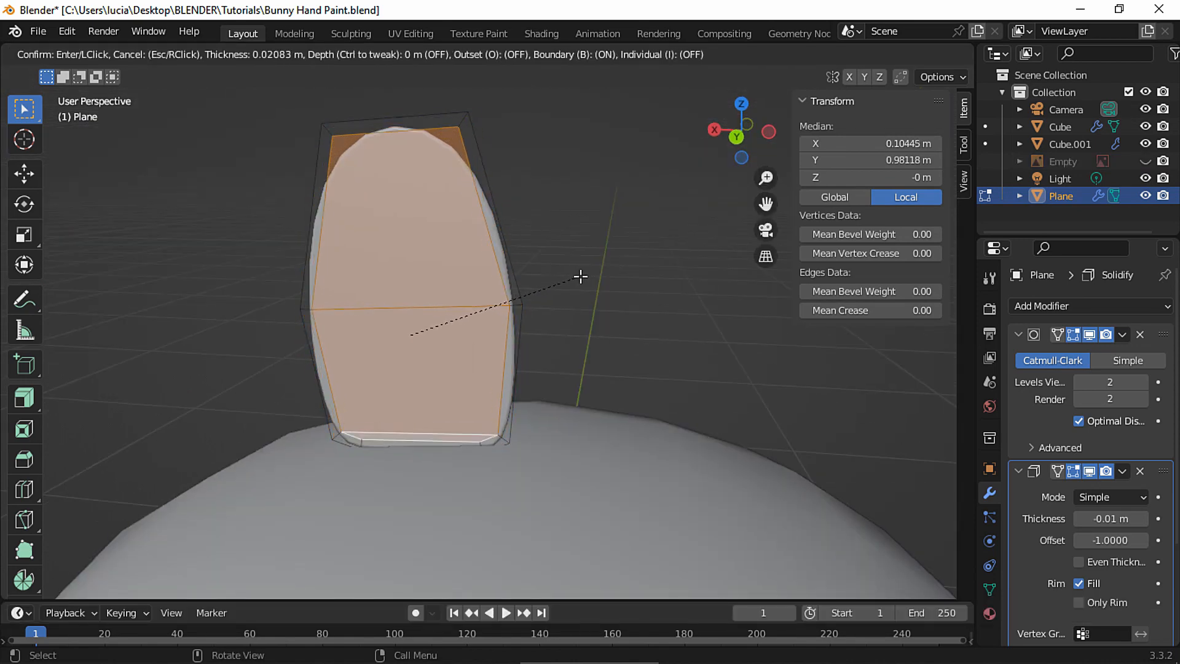
pyautogui.click(535, 305)
pyautogui.moveTo(535, 306); pyautogui.dragTo(420, 428, button='middle')
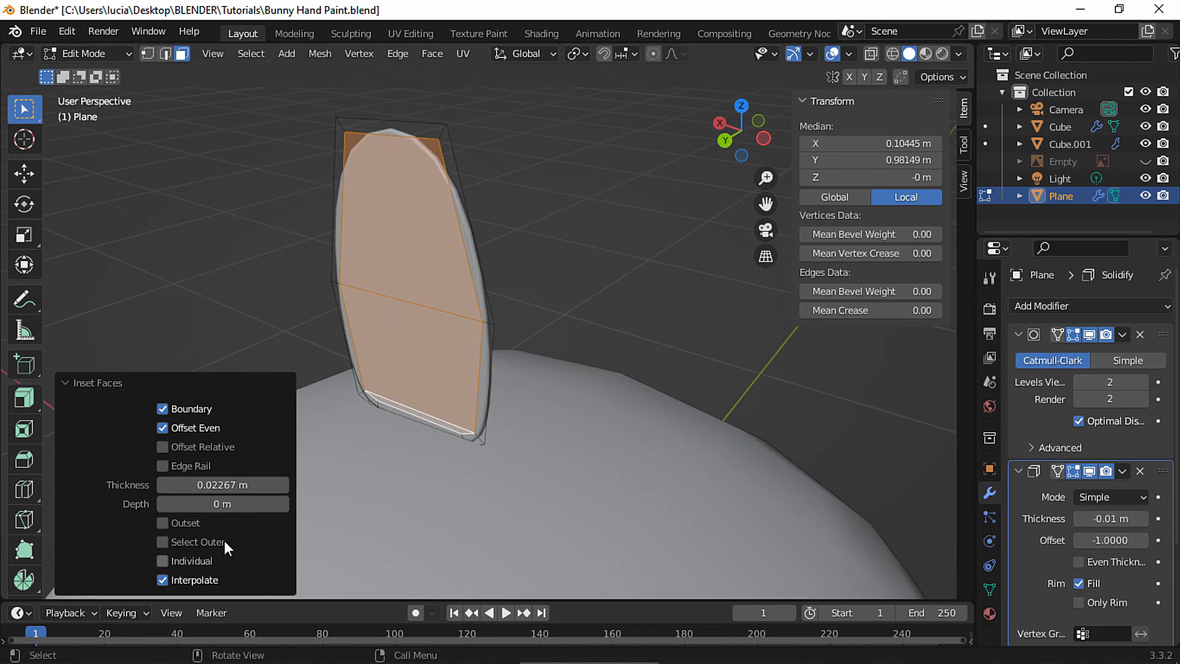
pyautogui.press('g')
pyautogui.press('y')
pyautogui.click(390, 359)
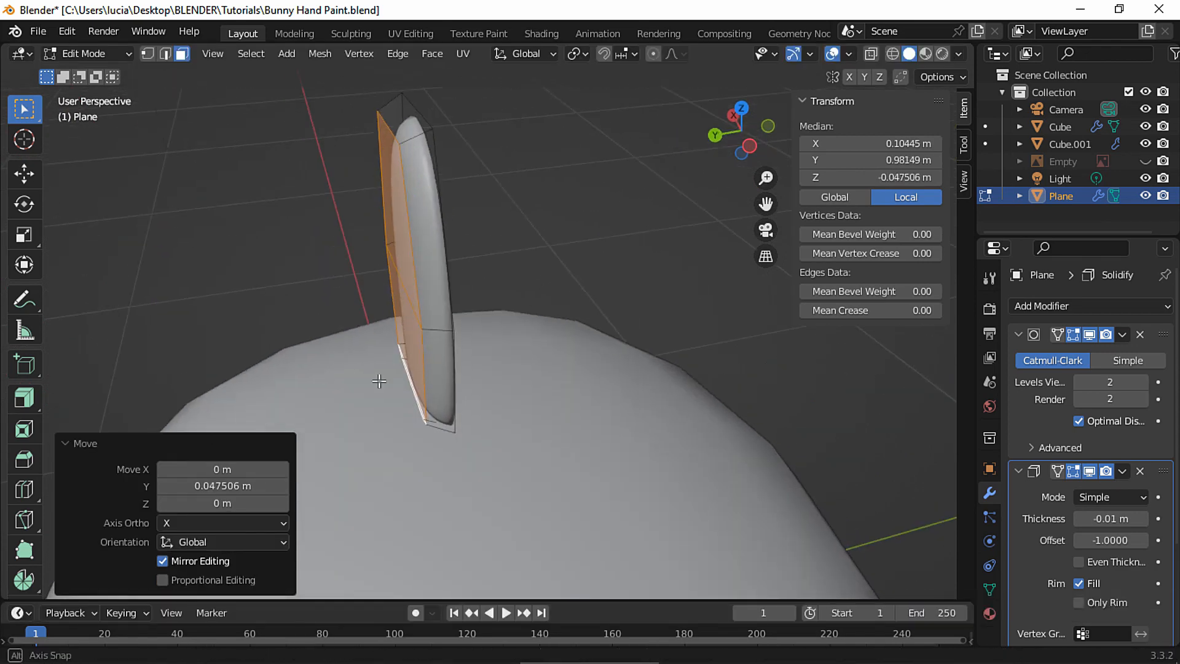
# Narrow the ear's bottom edge slightly and set its subdivision render level to 3
pyautogui.hotkey('alt', 'a')
pyautogui.press('KP_1')
pyautogui.moveTo(716, 501); pyautogui.dragTo(440, 419)
pyautogui.click(871, 57)
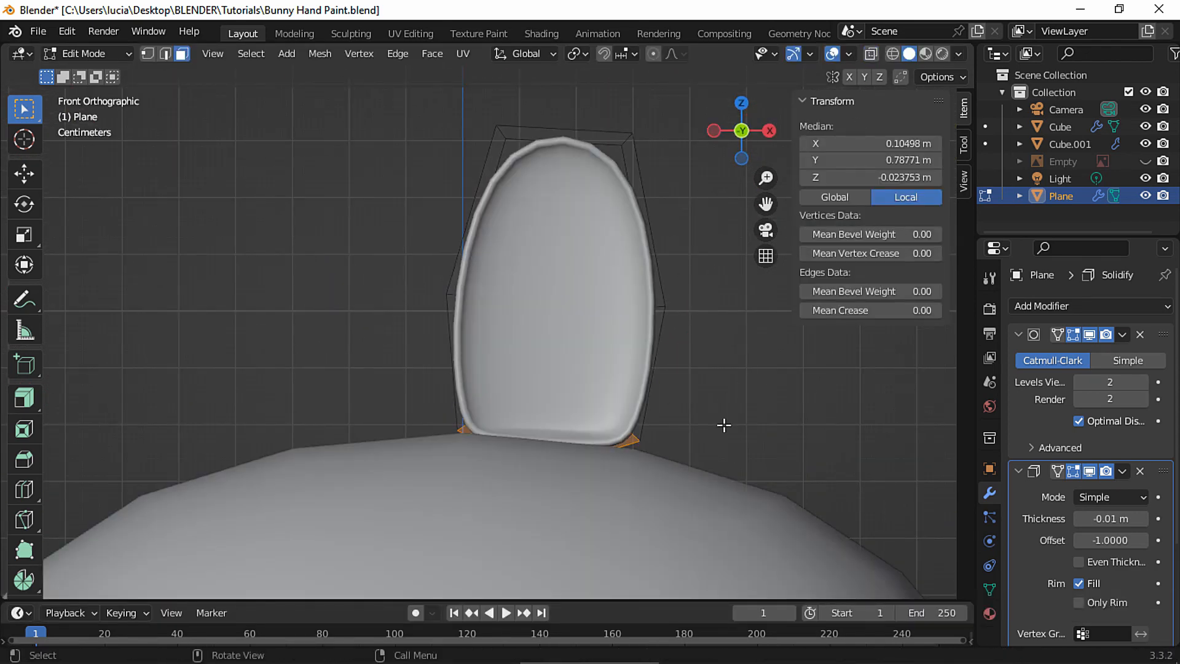
pyautogui.press('s')
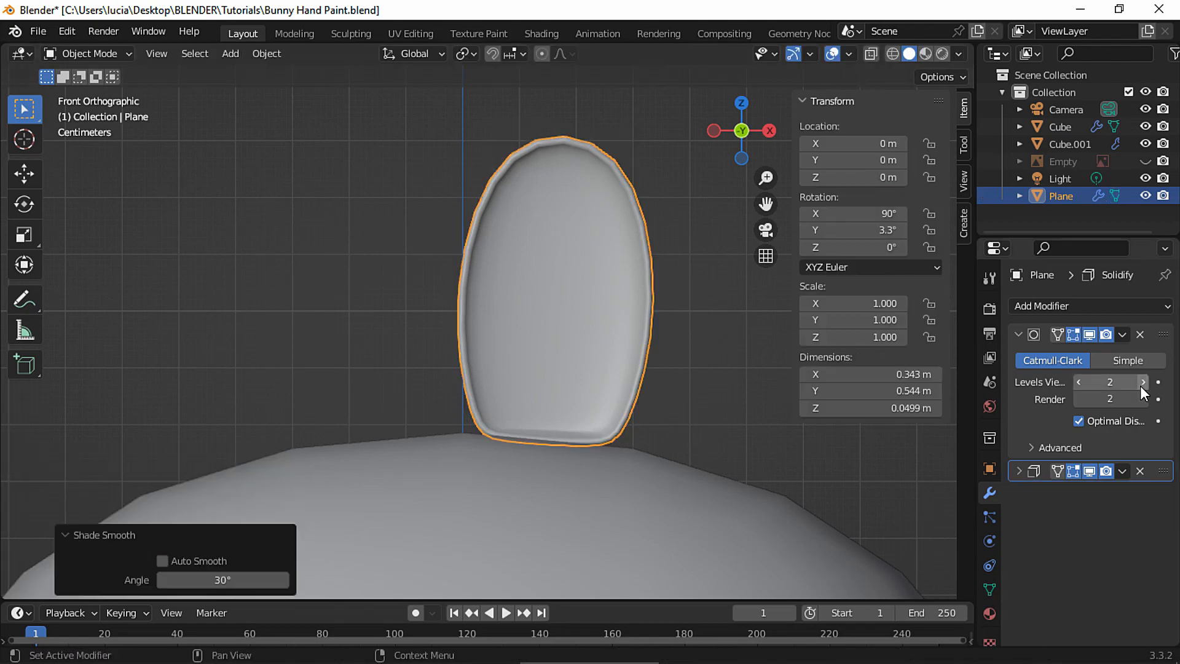
pyautogui.click(1143, 382)
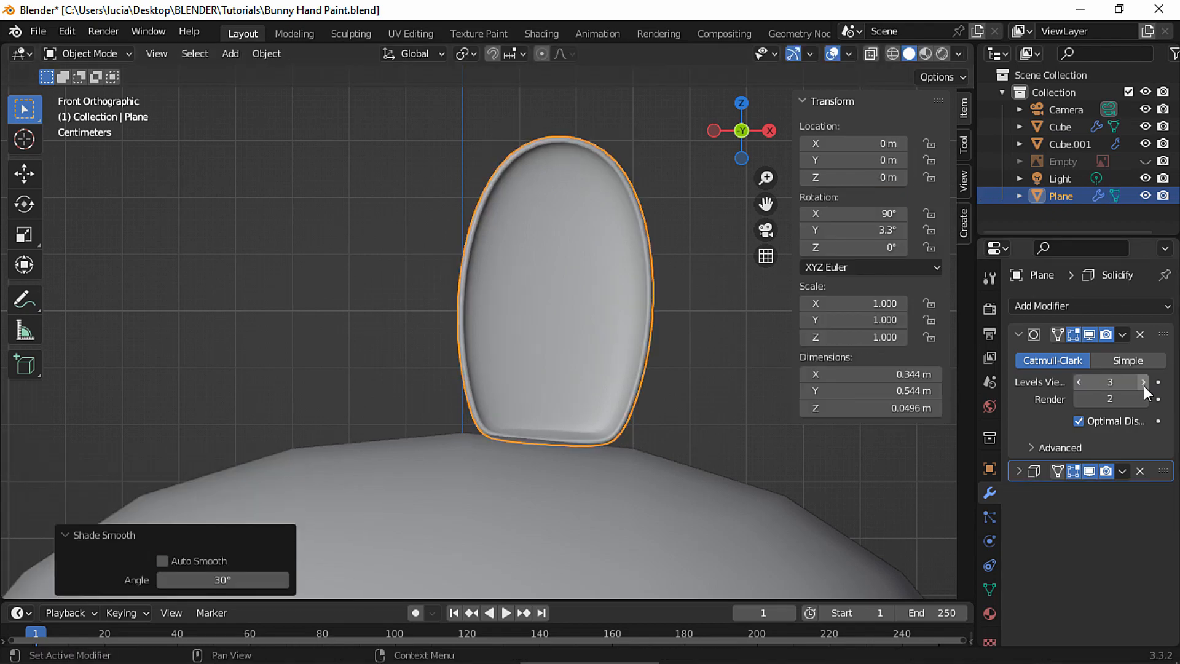
pyautogui.click(1143, 399)
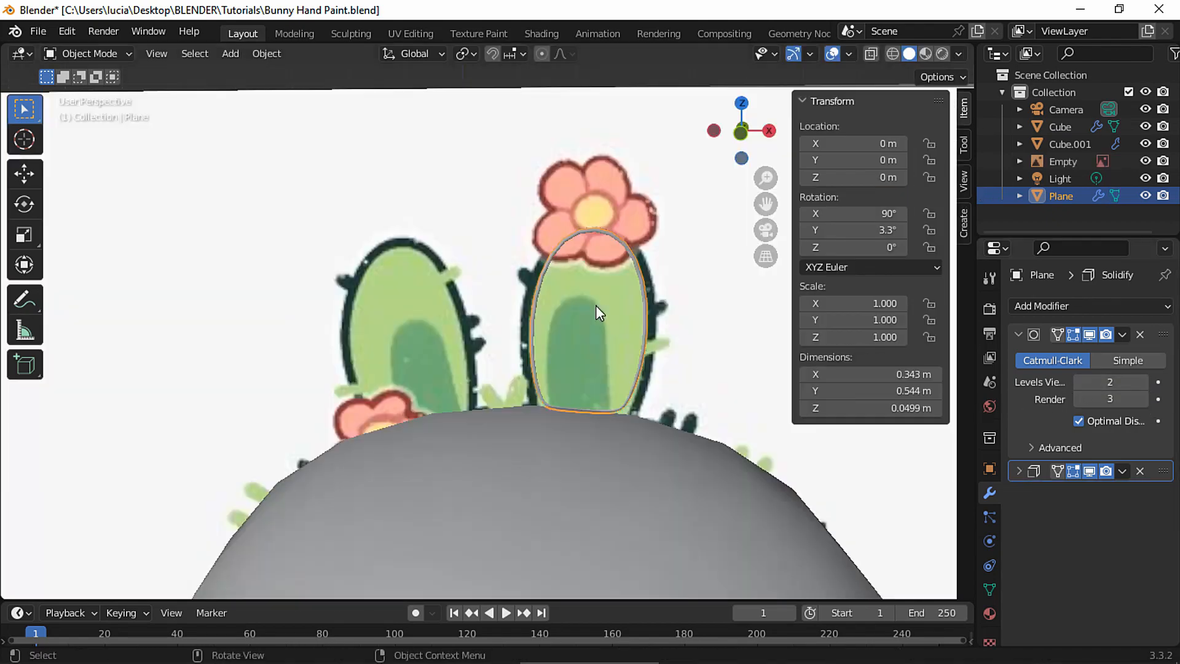
# Duplicate the ear and move the copy's mesh about -0.51 m along X onto the reference's left ear
pyautogui.hotkey('shift', 'd')
pyautogui.press('Tab')
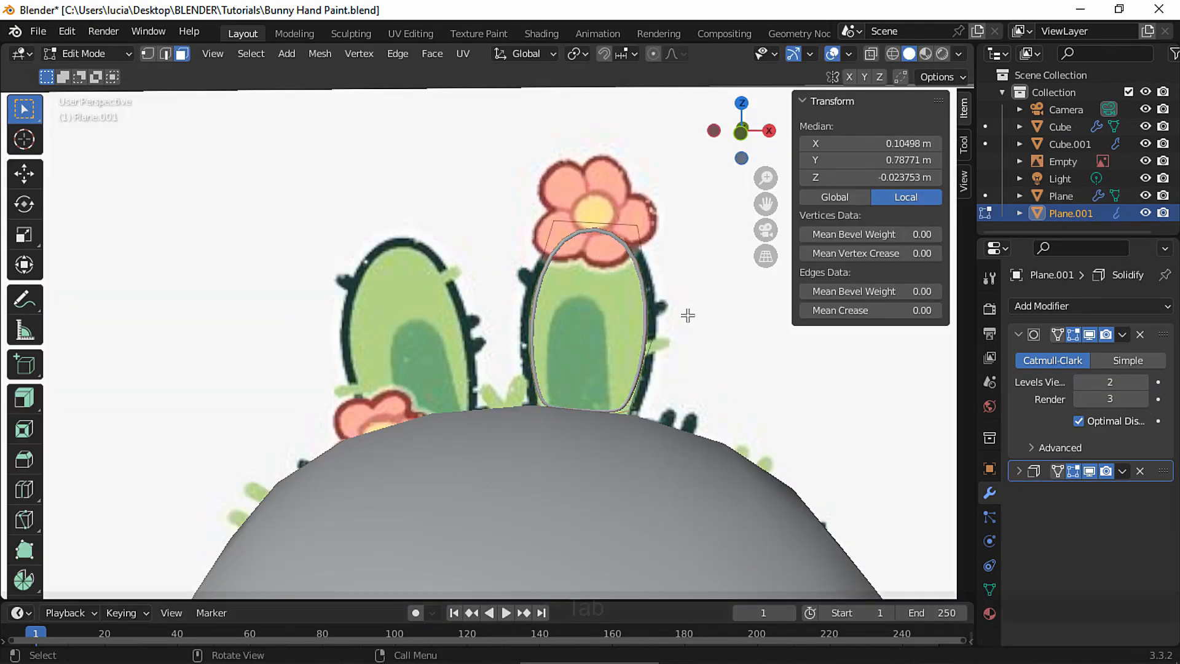
pyautogui.press('a')
pyautogui.press('g')
pyautogui.press('x')
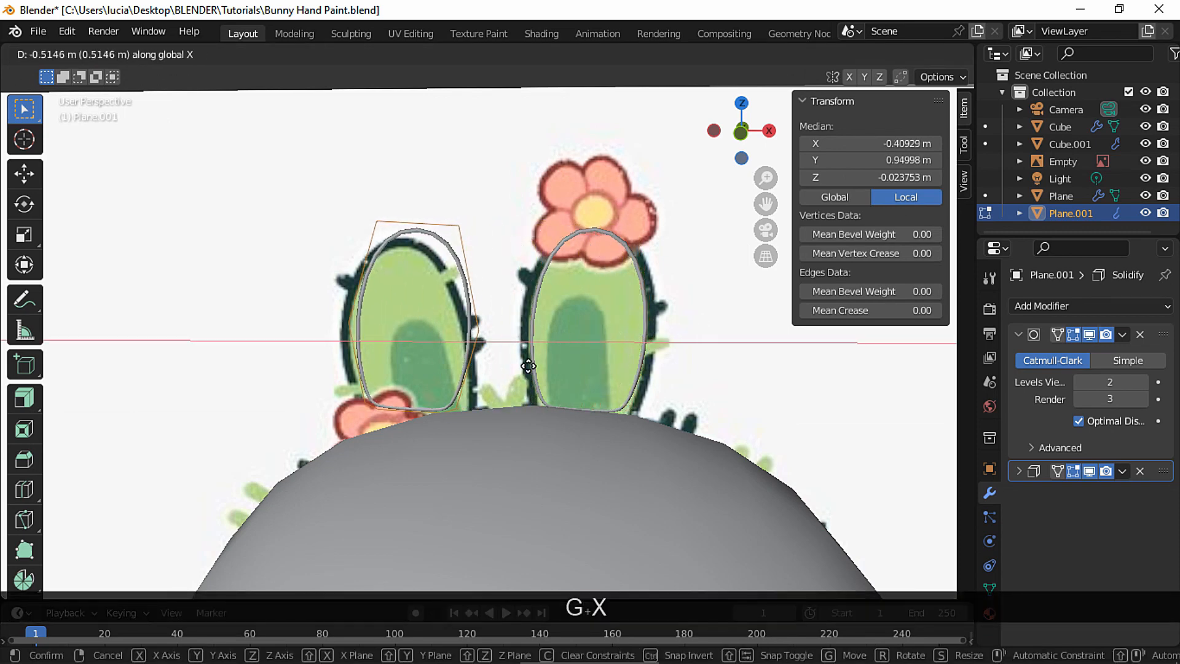
# Rotate the left ear to about -10.3° around Y and nudge its mesh along X and Z to fit the reference
pyautogui.moveTo(888, 230); pyautogui.dragTo(877, 232)
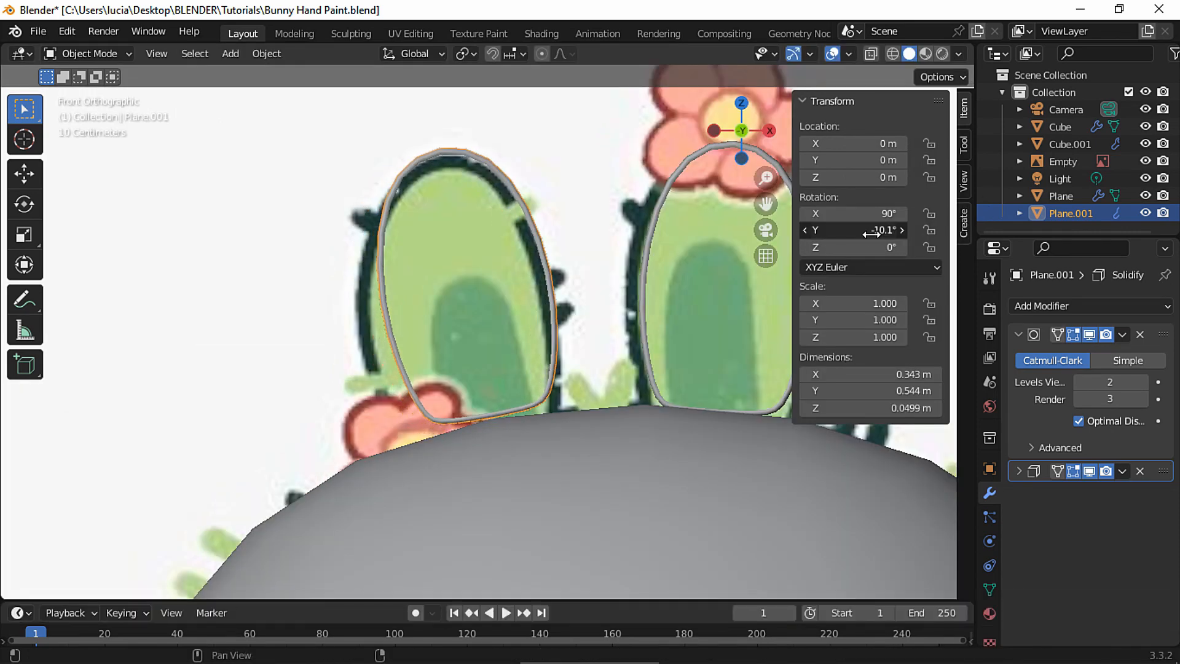
pyautogui.press('Tab')
pyautogui.press('g')
pyautogui.press('x')
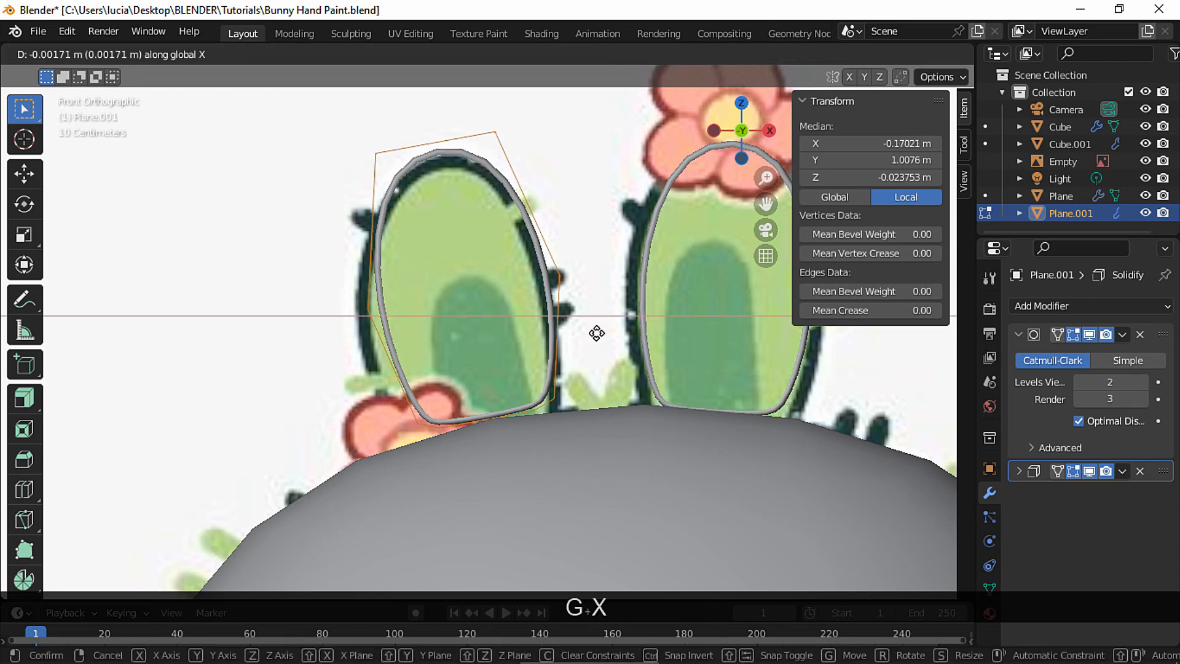
pyautogui.click(592, 340)
pyautogui.press('g')
pyautogui.press('z')
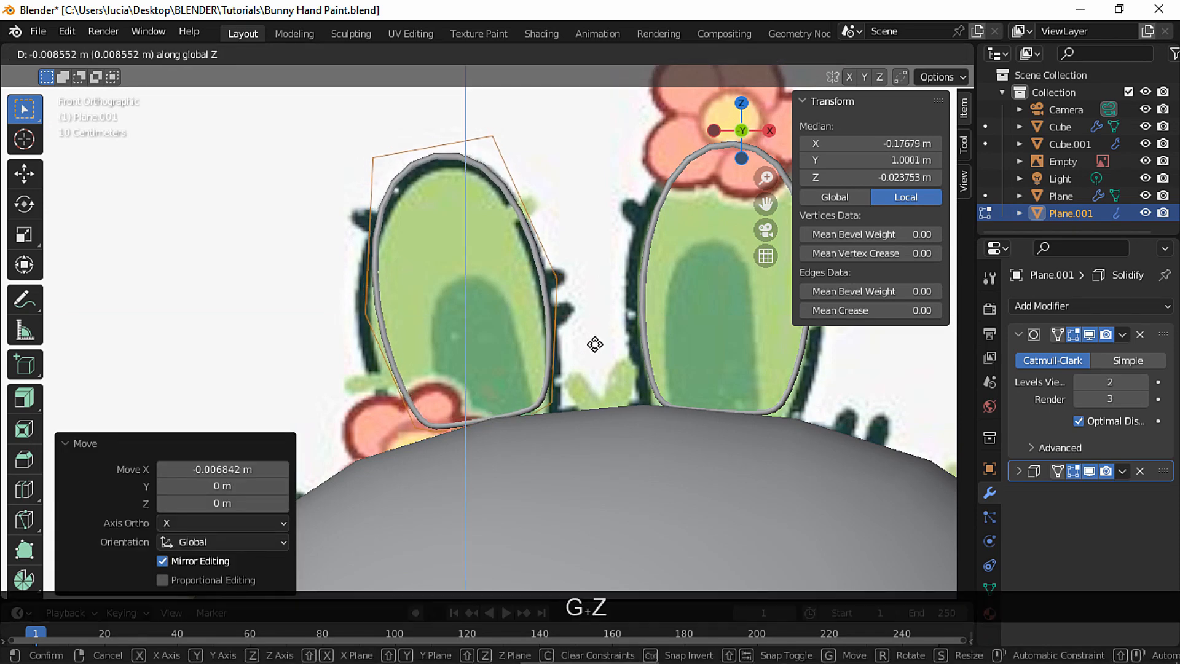
pyautogui.click(595, 342)
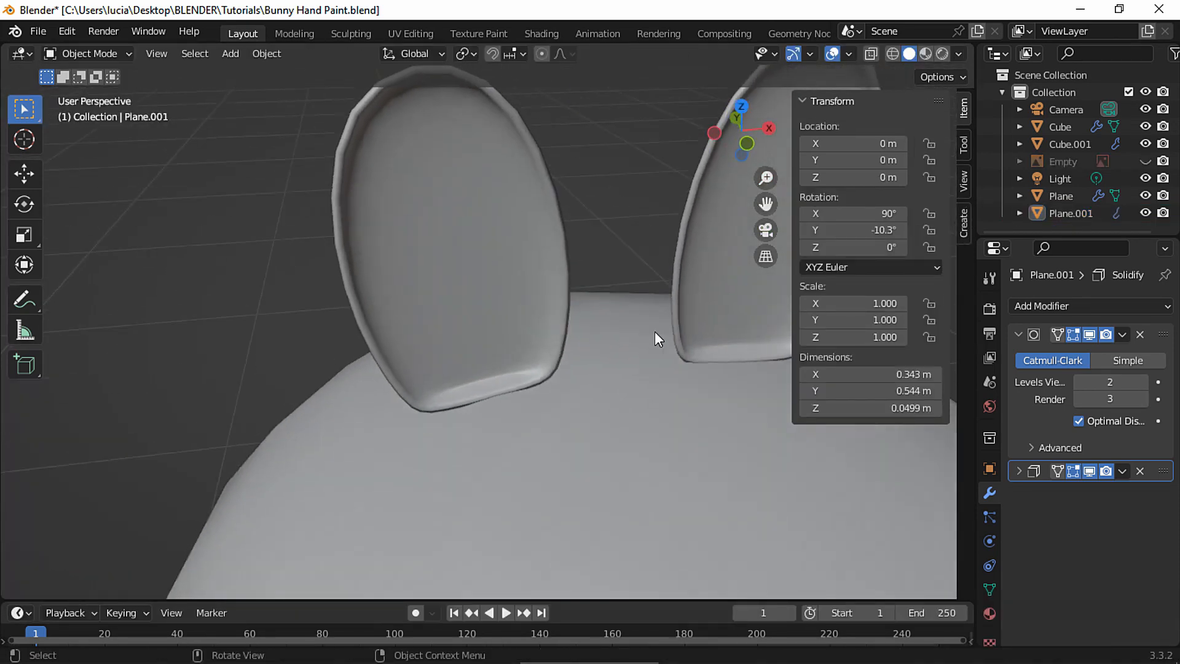
# Place the reference image beside the model at X -2.93 m and set both ears' origins to their geometry
pyautogui.scroll(-3, 615, 348)
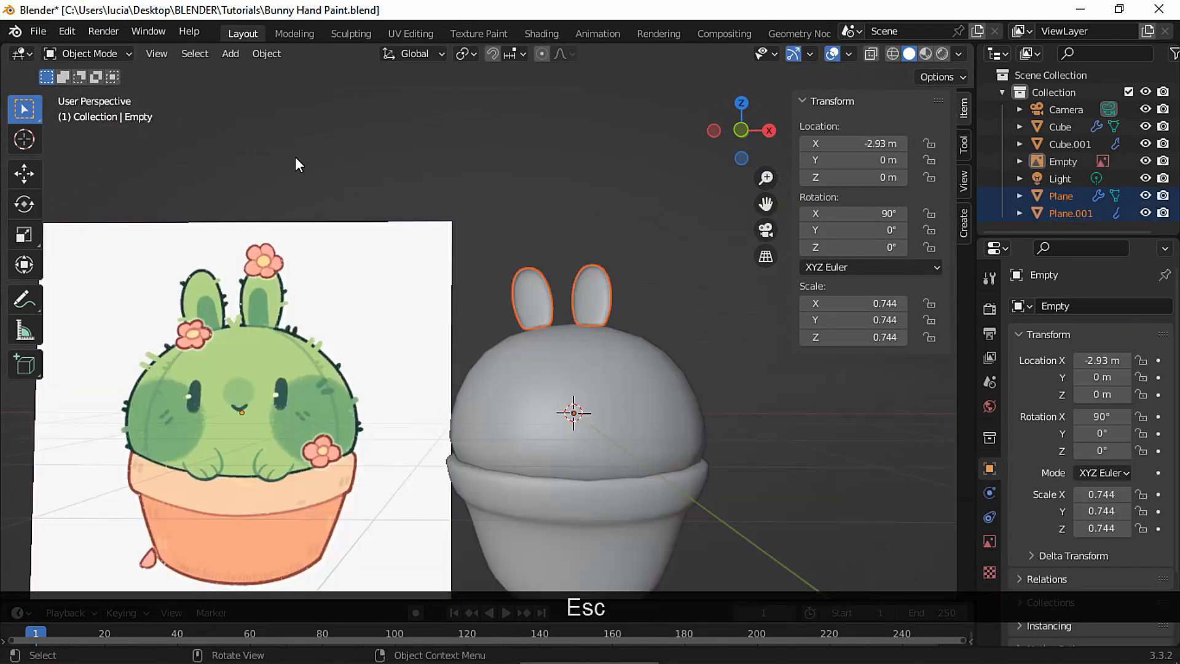
pyautogui.moveTo(304, 87)
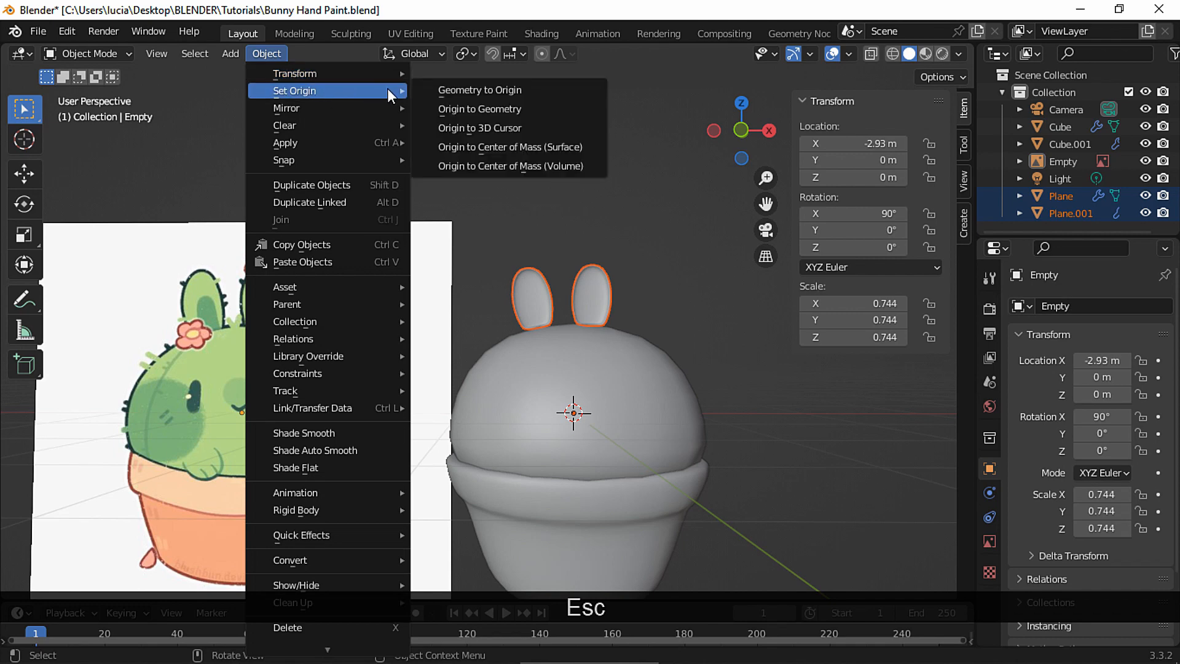
pyautogui.click(458, 109)
# Scale both ears to 1.272 and adjust their height along Z above the cactus body
pyautogui.press('s')
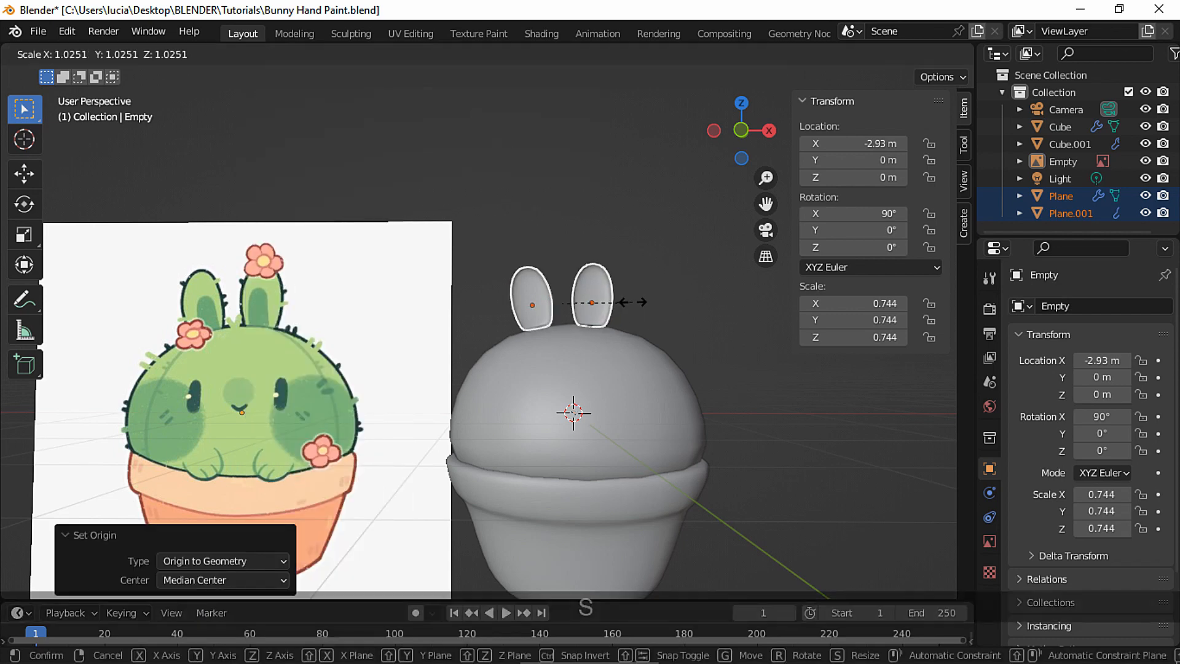
pyautogui.press('g')
pyautogui.press('z')
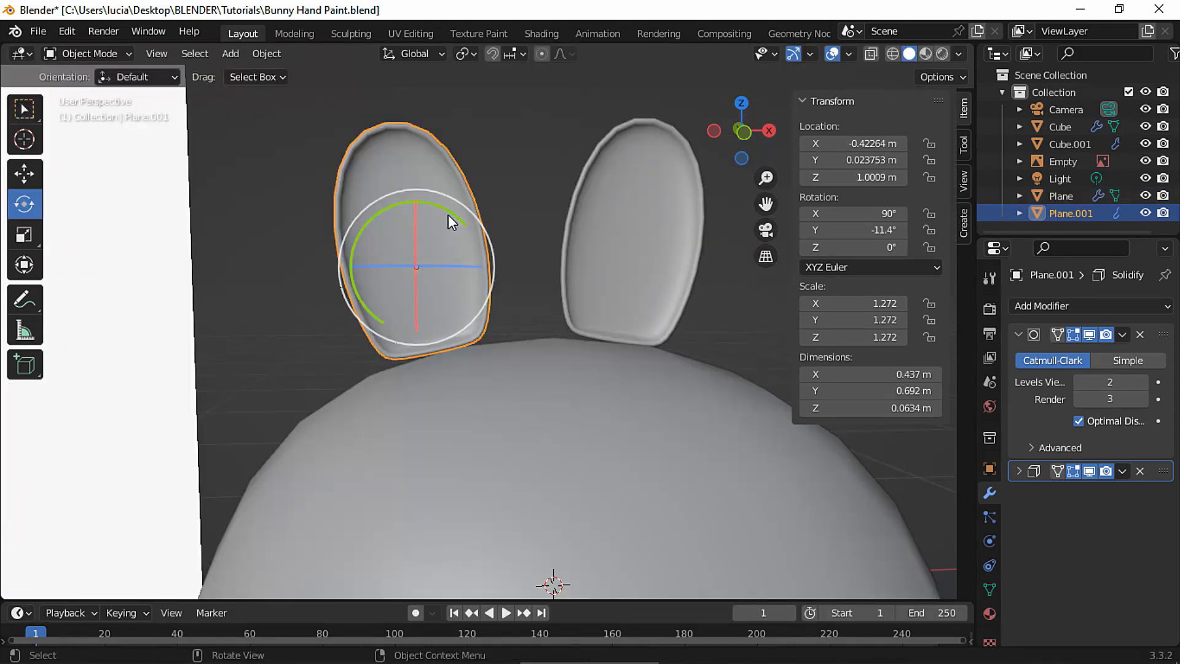
# Rotate the left ear to -13.6° around Y and lower it about 0.013 m along Z
pyautogui.moveTo(448, 216); pyautogui.dragTo(436, 251)
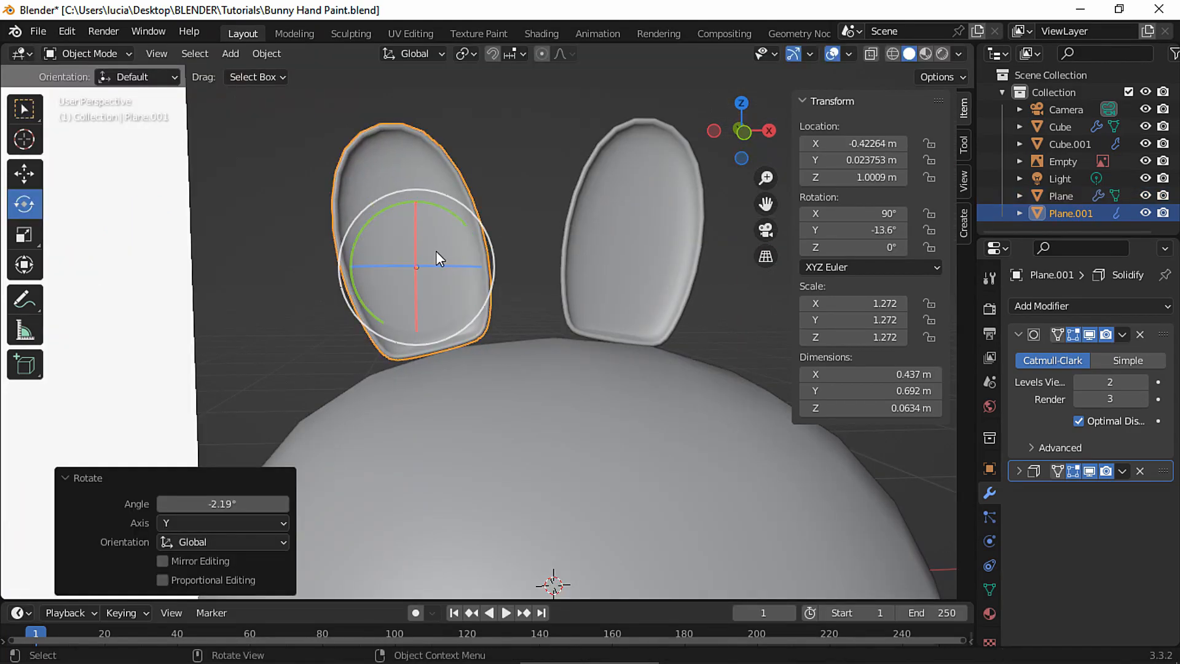
pyautogui.press('g')
pyautogui.press('z')
pyautogui.click(486, 307)
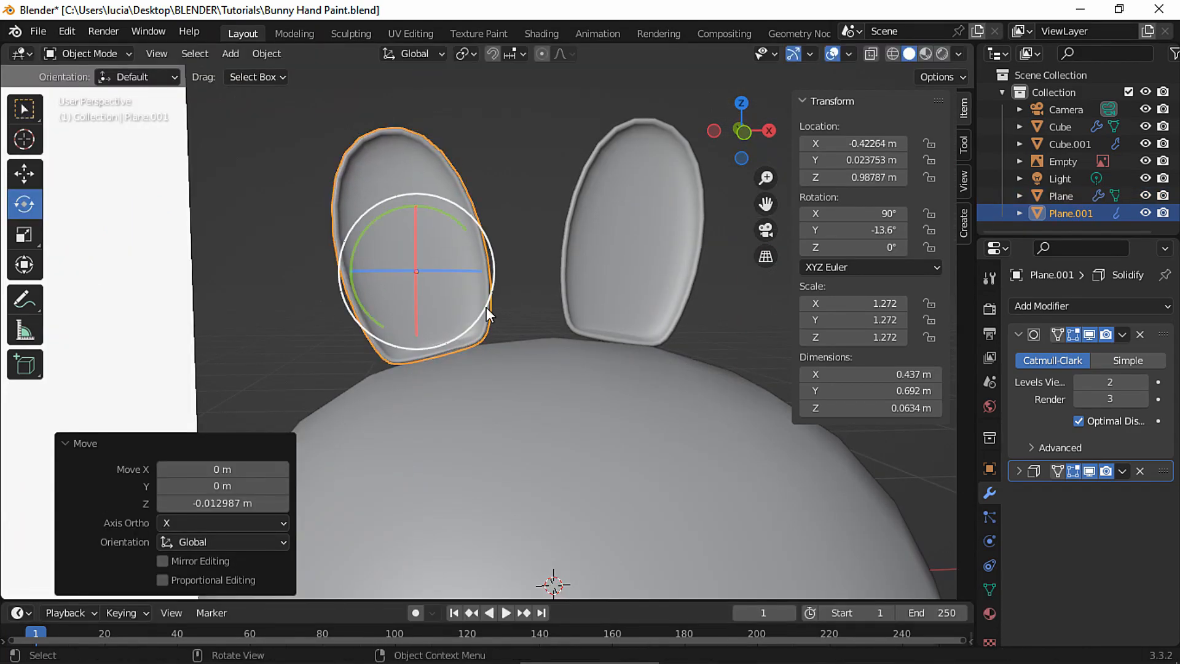
# Rotate the right ear to 7.23° around Y and adjust its height along Z
pyautogui.moveTo(474, 247); pyautogui.dragTo(480, 242)
pyautogui.click(482, 241)
pyautogui.press('g')
pyautogui.press('z')
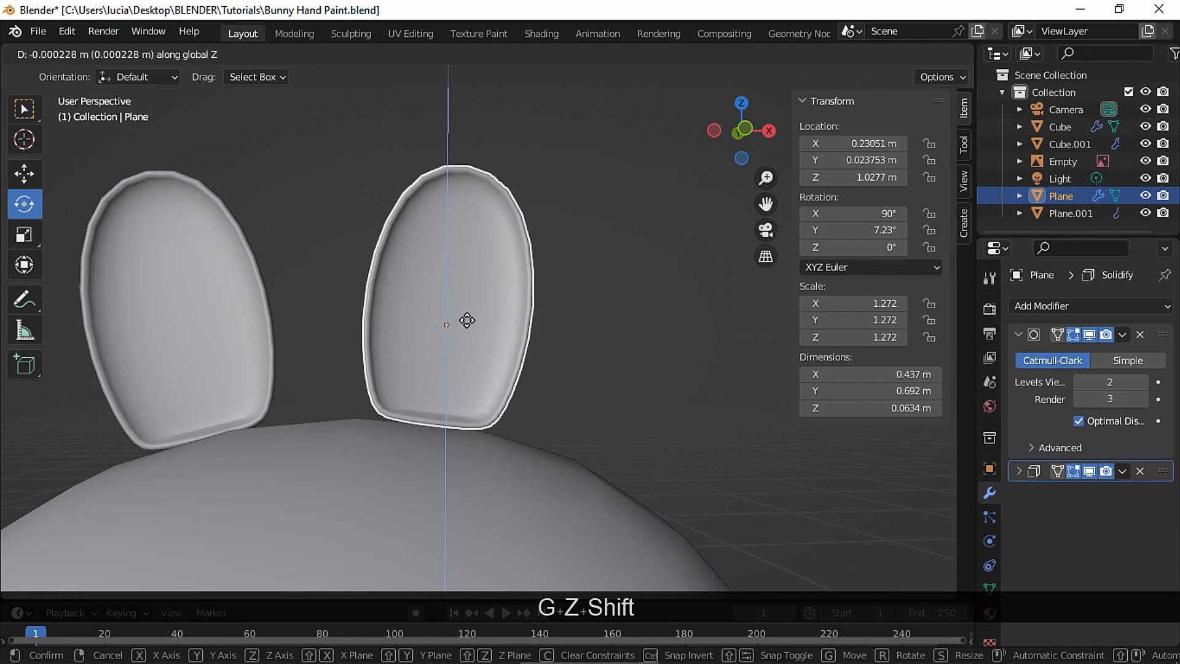
pyautogui.click(467, 320)
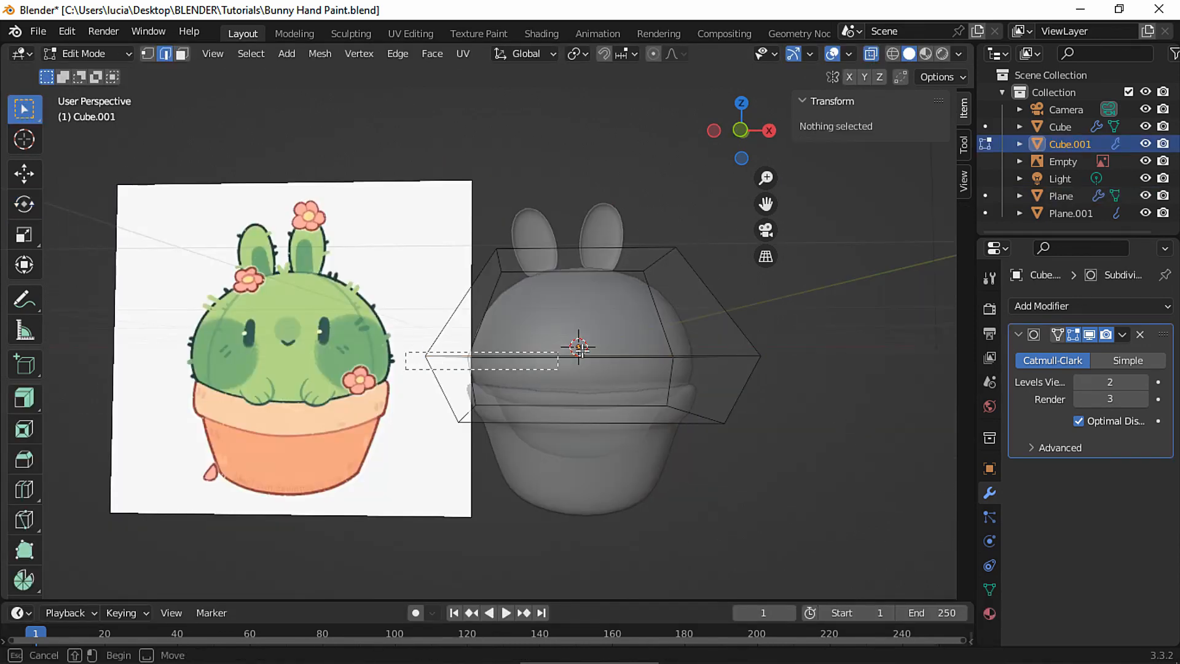
# Select the middle edge loop of the cactus body through the mesh and scale it up slightly
pyautogui.moveTo(558, 370); pyautogui.dragTo(777, 369)
pyautogui.hotkey('alt', 'z')
pyautogui.press('s')
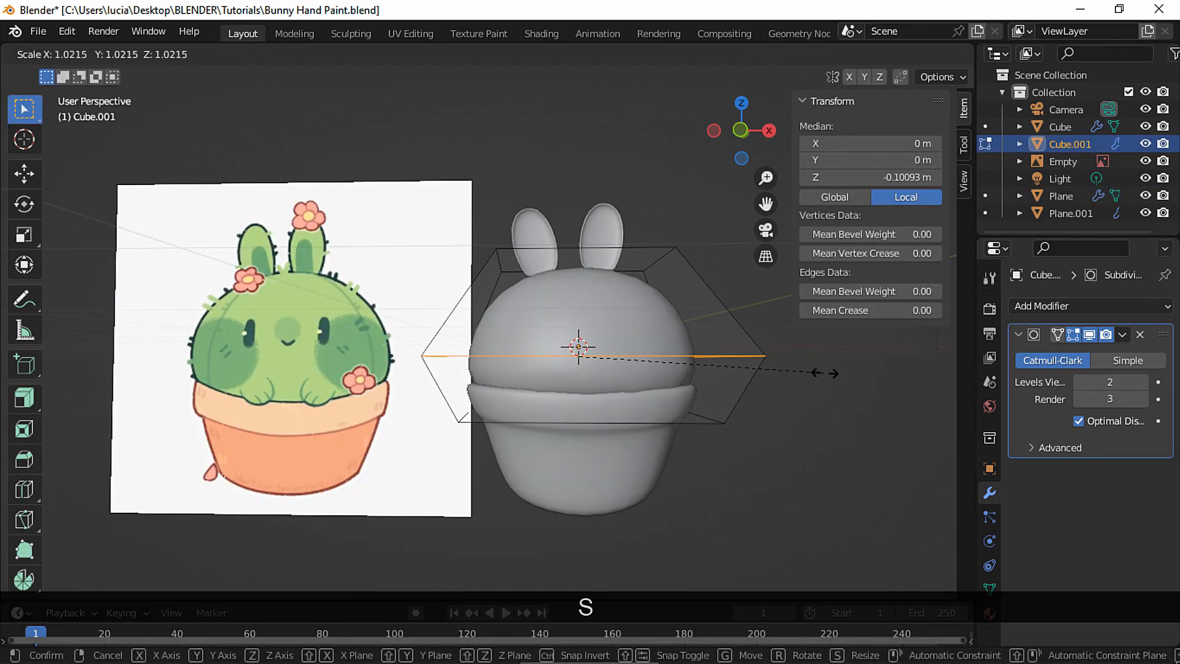
pyautogui.click(833, 372)
# Add a cube with a Subdivision Surface modifier and set its viewport level to 2
pyautogui.hotkey('shift', 'a')
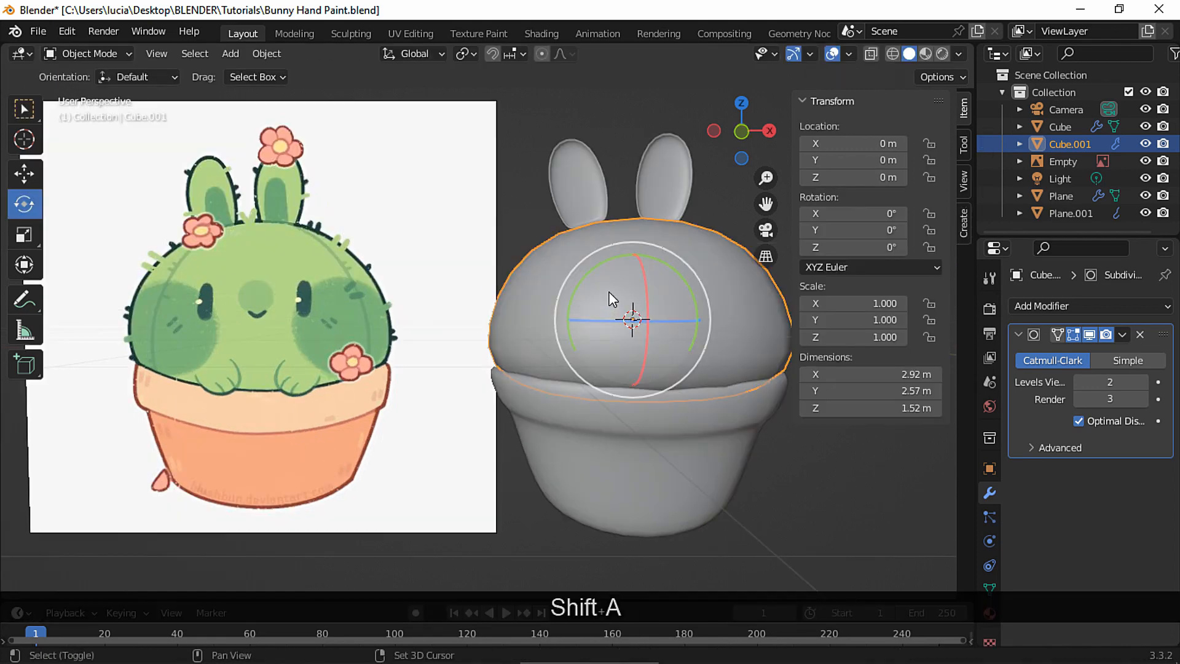
pyautogui.moveTo(609, 289)
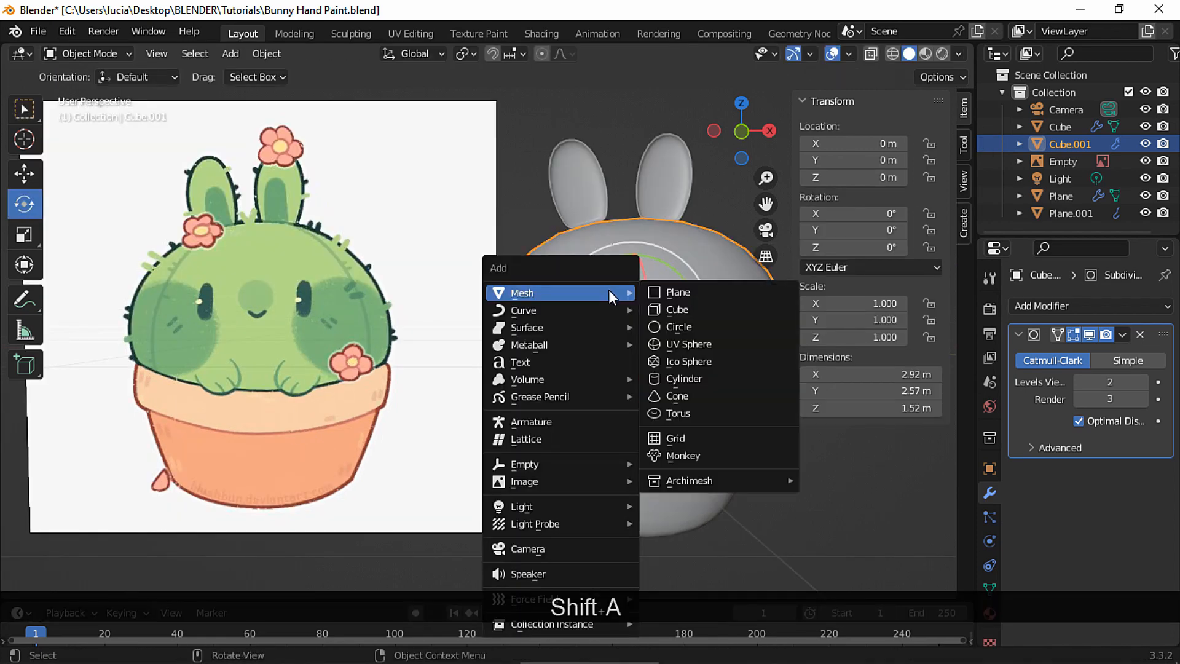
pyautogui.click(762, 313)
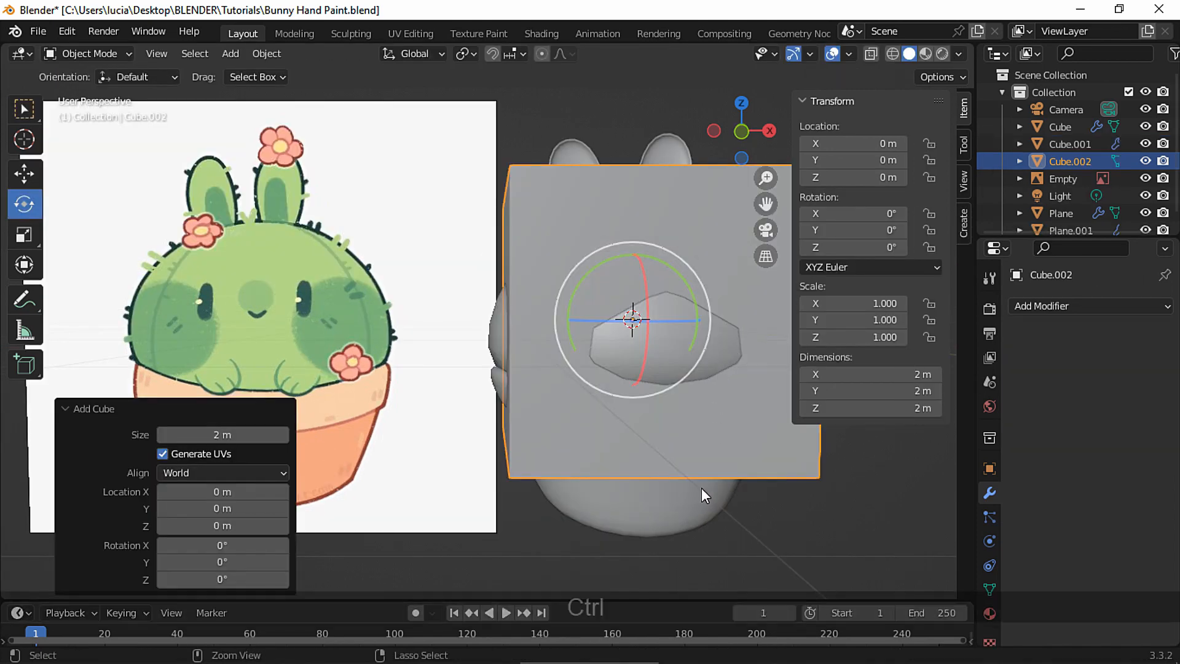
pyautogui.hotkey('ctrl', '3')
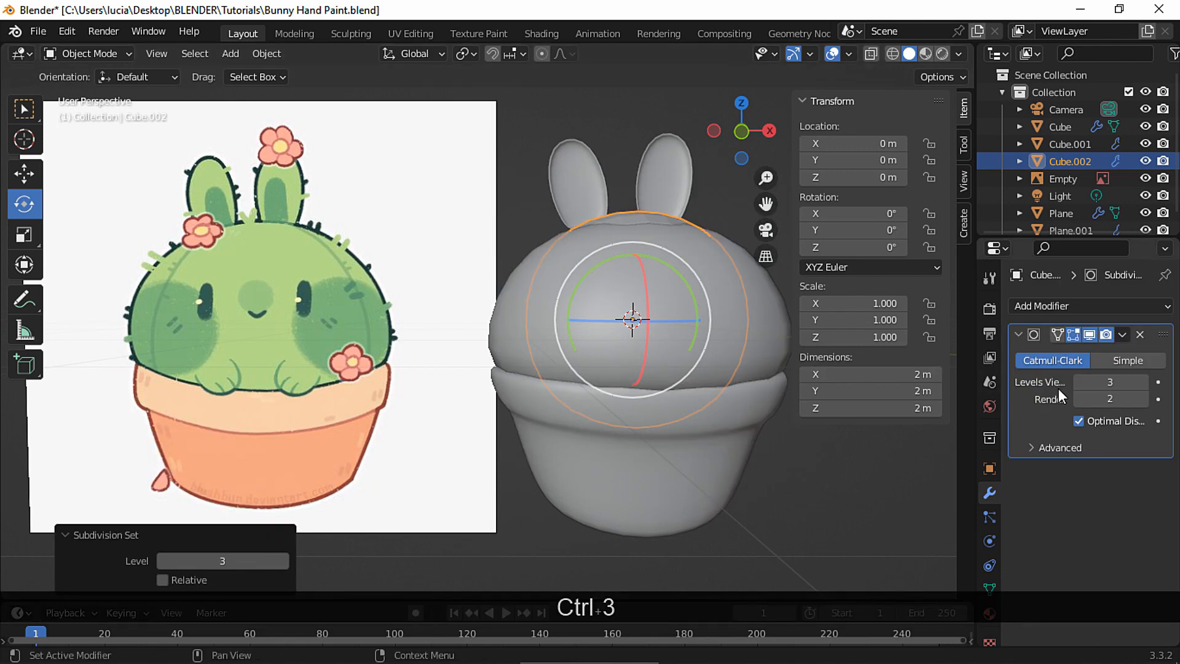
pyautogui.click(1080, 381)
# Scale the new cube's mesh to 0.374 and move it about -1.46 m along Y in front of the cactus
pyautogui.press('s')
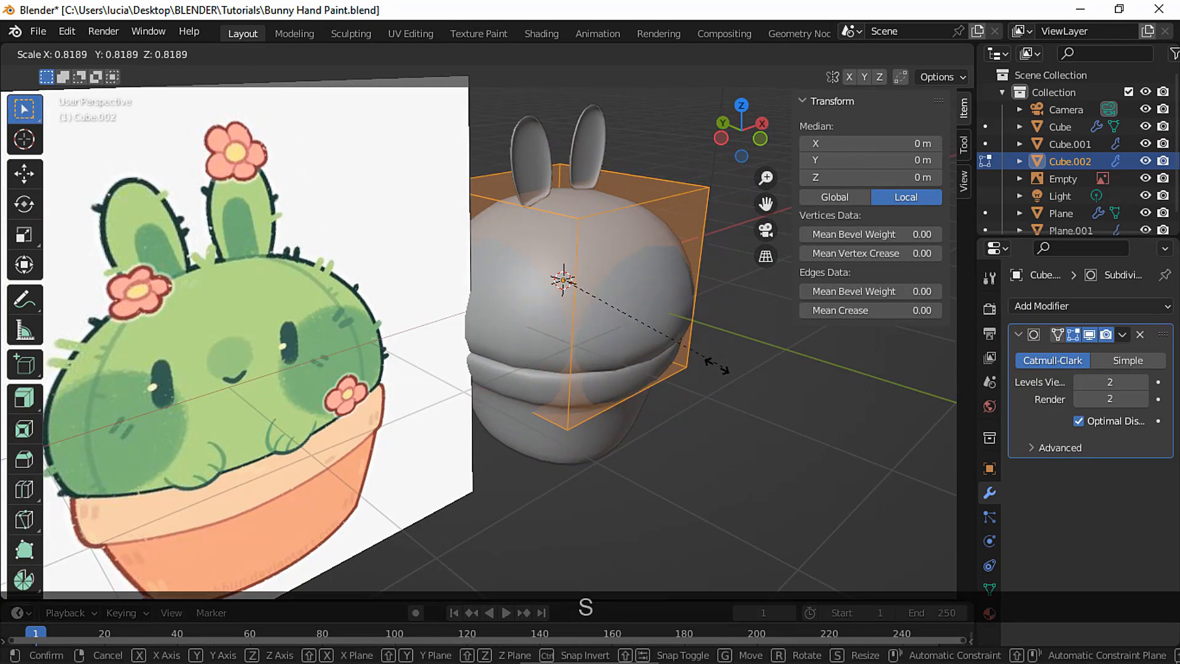
pyautogui.click(601, 350)
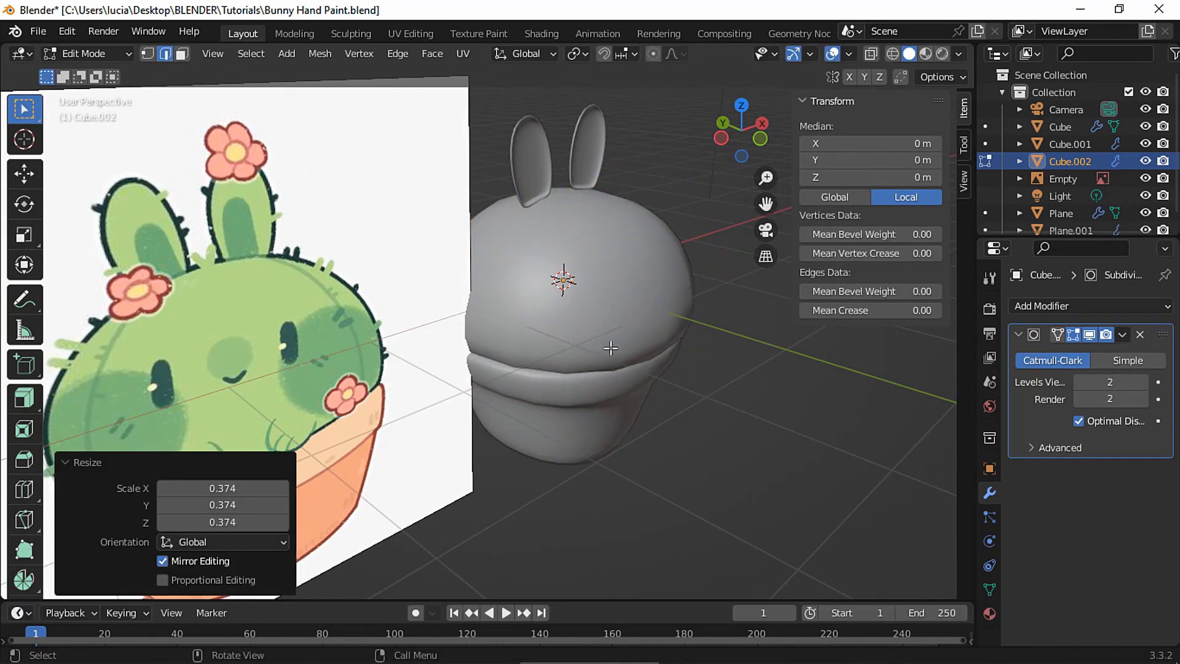
pyautogui.press('g')
pyautogui.press('y')
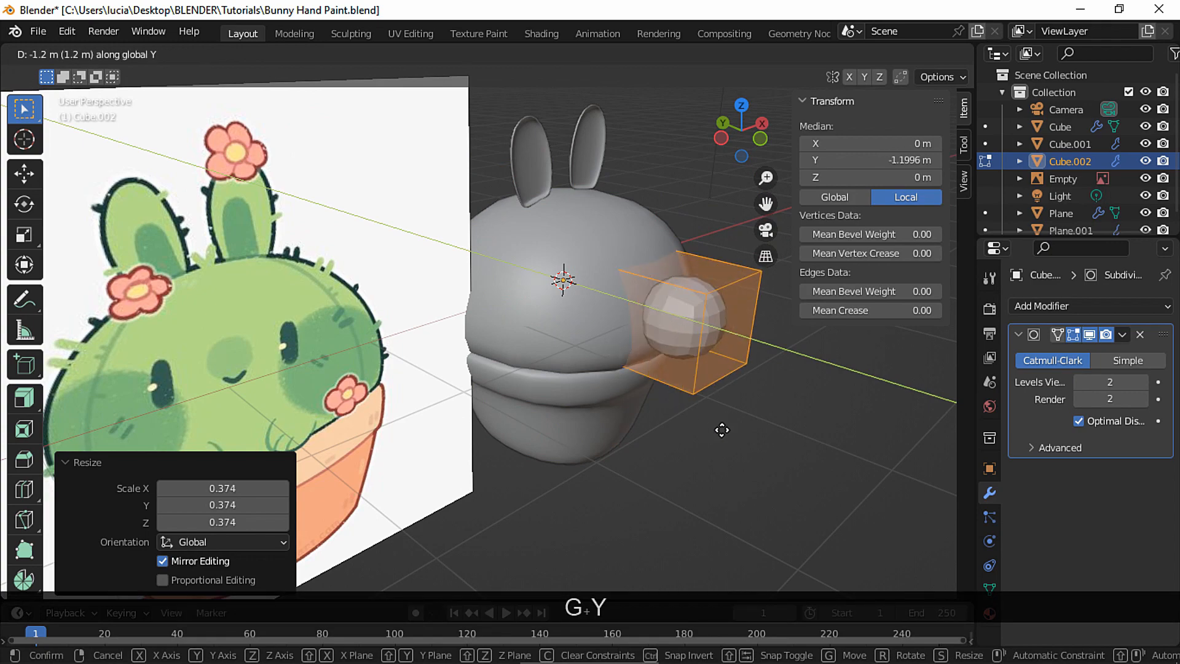
pyautogui.click(772, 424)
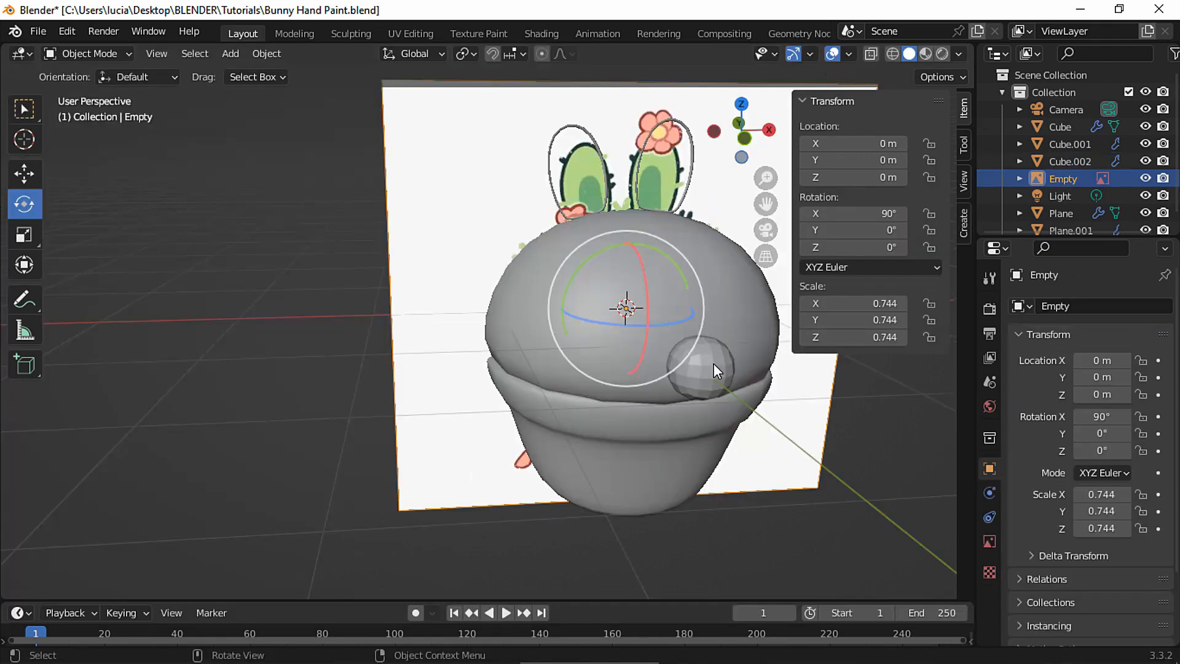
# Position the cube over the reference's right paw by moving it -0.4278 m along Z and about 0.3 m along X
pyautogui.click(713, 363)
pyautogui.click(867, 56)
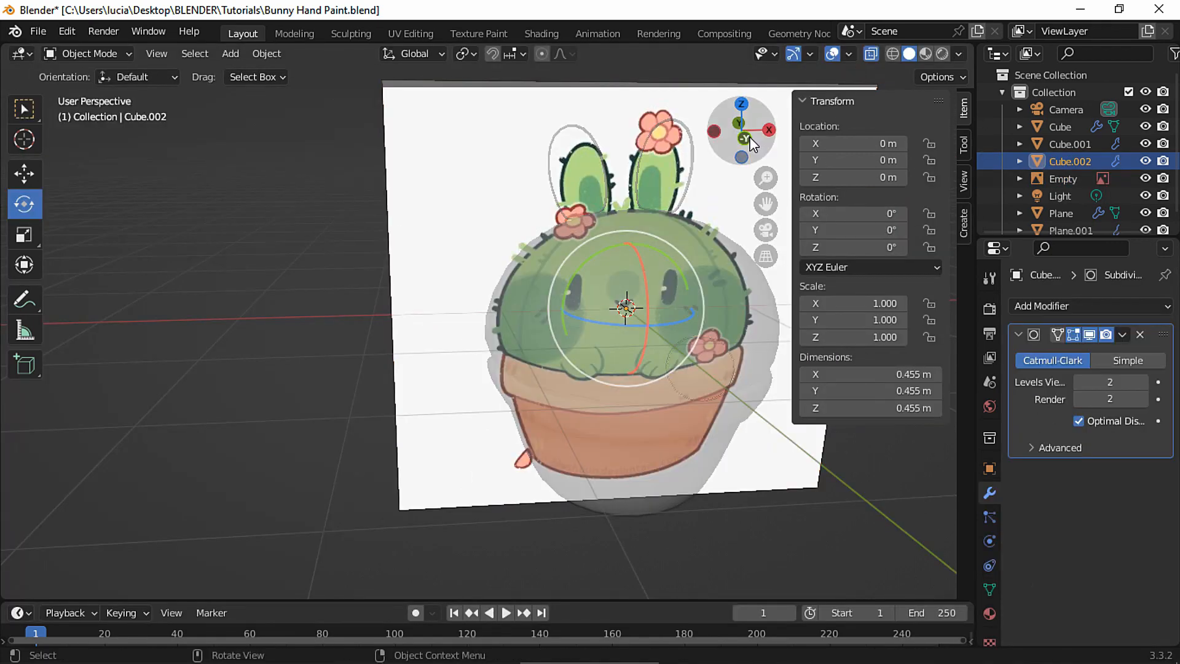
pyautogui.click(745, 139)
pyautogui.press('Tab')
pyautogui.keyDown('shift'); pyautogui.moveTo(736, 292); pyautogui.dragTo(664, 287, button='middle'); pyautogui.keyUp('shift')
pyautogui.keyDown('ctrl'); pyautogui.moveTo(676, 480); pyautogui.dragTo(679, 397, button='middle'); pyautogui.keyUp('ctrl')
pyautogui.keyDown('shift'); pyautogui.moveTo(679, 397); pyautogui.dragTo(613, 383, button='middle'); pyautogui.keyUp('shift')
pyautogui.press('g')
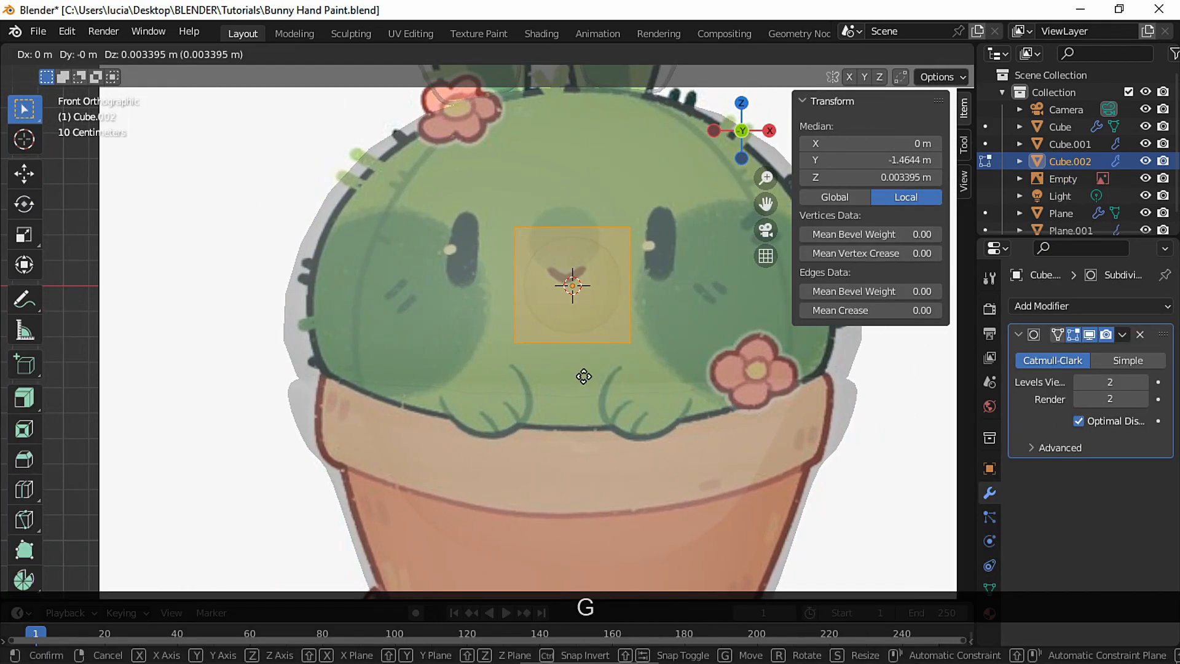
pyautogui.click(626, 491)
pyautogui.press('g')
pyautogui.press('x')
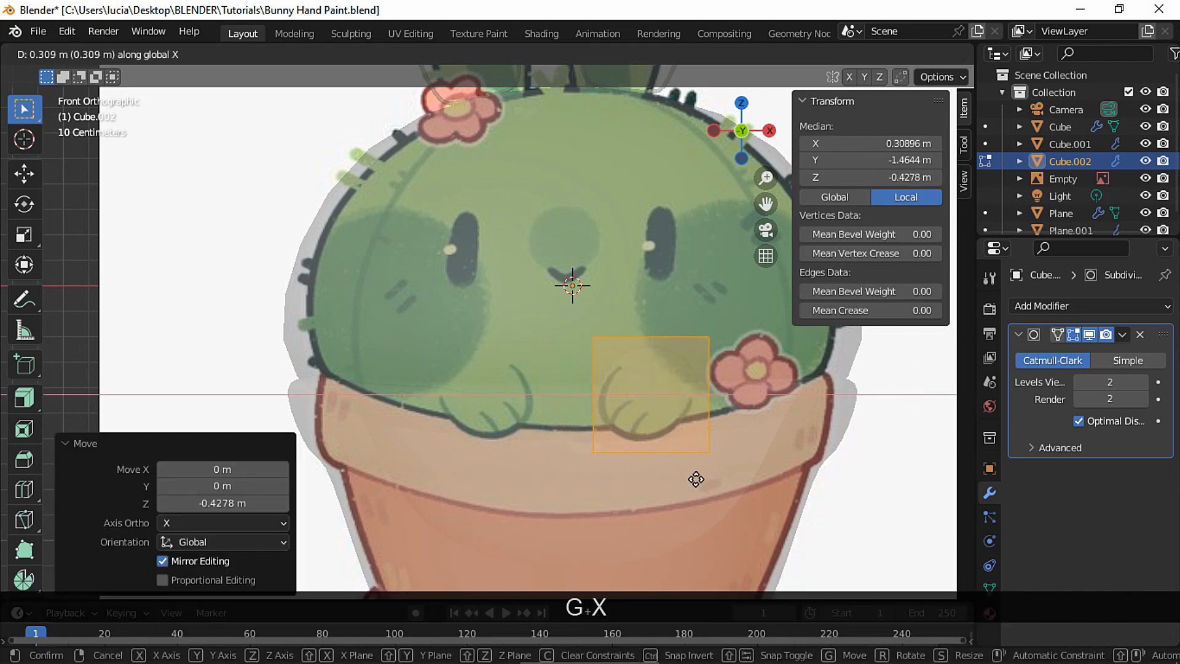
pyautogui.click(693, 479)
# Resize the paw cube and move it about 0.448 m along Y against the cactus body
pyautogui.press('s')
pyautogui.moveTo(707, 295); pyautogui.dragTo(861, 330, button='middle')
pyautogui.press('g')
pyautogui.press('y')
pyautogui.click(740, 372)
pyautogui.moveTo(739, 372); pyautogui.dragTo(615, 394, button='middle')
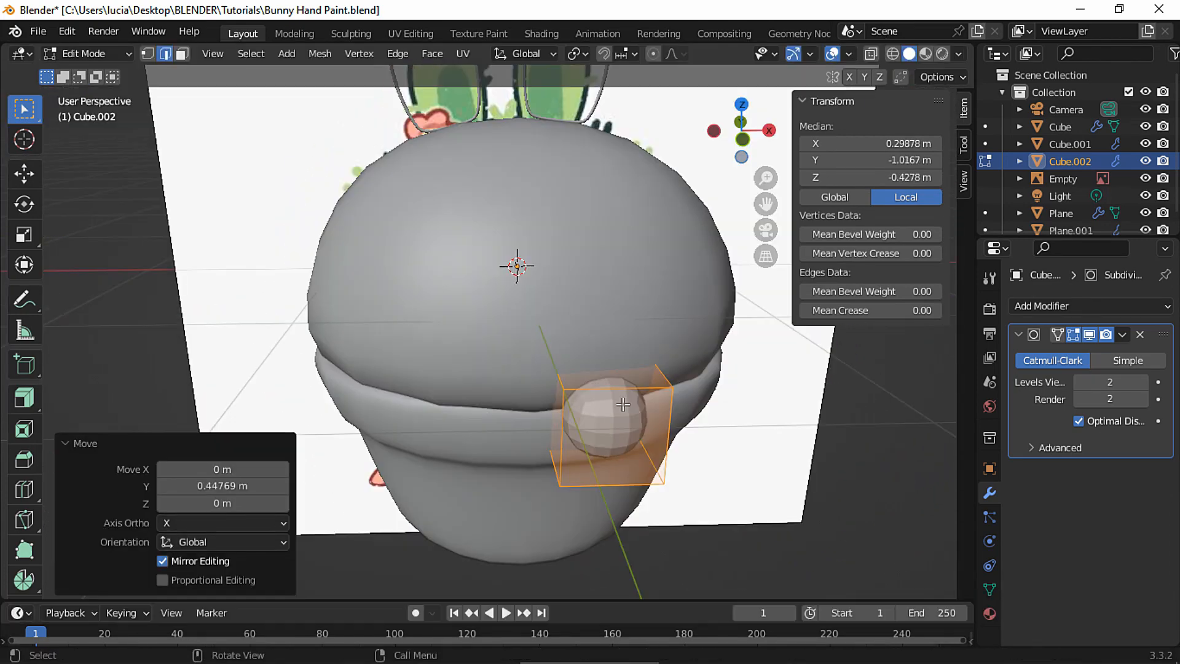
# Reposition the paw cube by moving it about 0.142 m along Y, -0.033 m along Z and -0.033 m along X
pyautogui.press('g')
pyautogui.press('y')
pyautogui.click(615, 391)
pyautogui.press('KP_1')
pyautogui.press('g')
pyautogui.press('z')
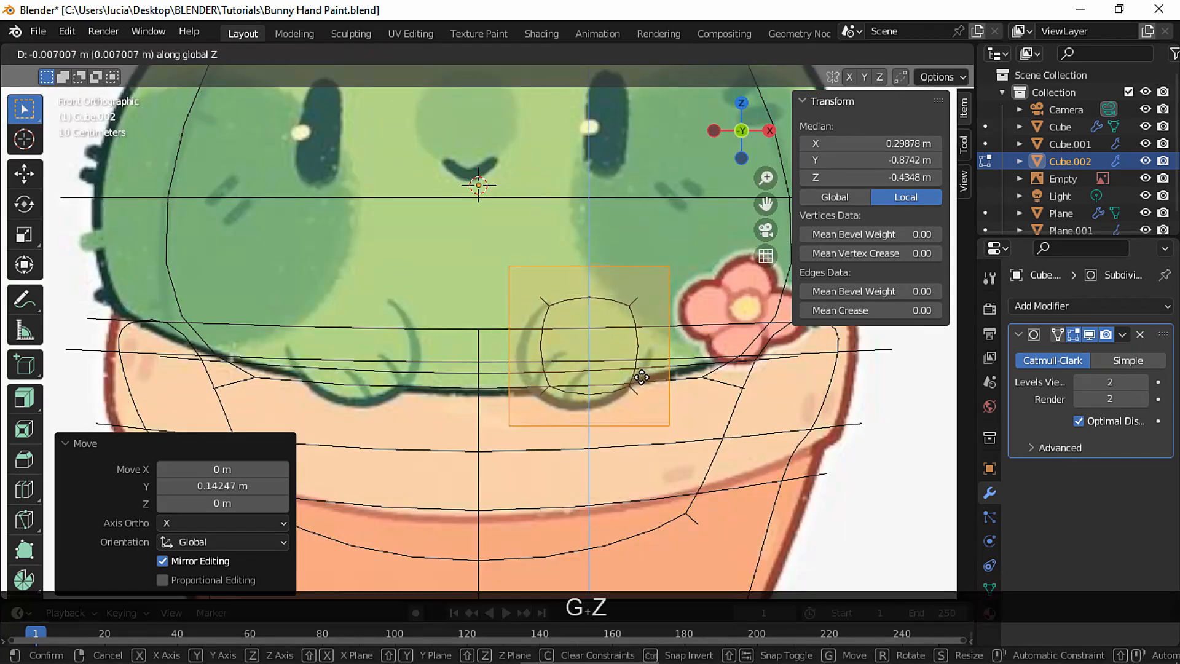
pyautogui.click(647, 380)
pyautogui.press('g')
pyautogui.press('x')
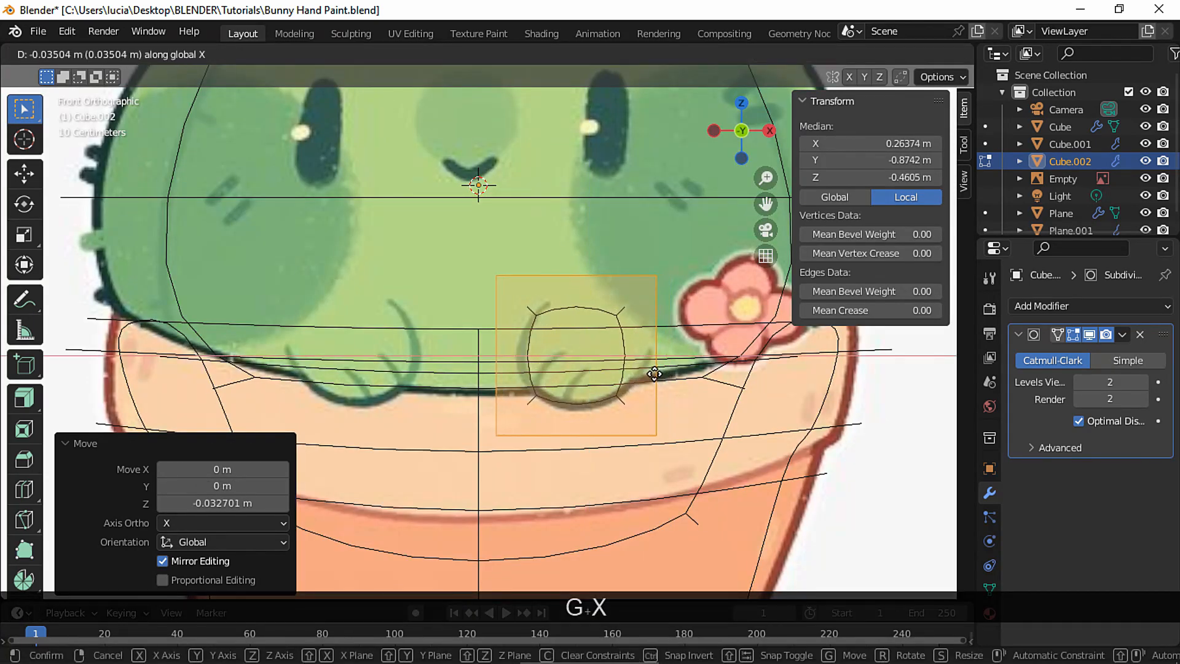
pyautogui.click(653, 374)
# Set the paw's origin to its geometry and rotate it about 18.2° around Y
pyautogui.press('Tab')
pyautogui.click(265, 54)
pyautogui.moveTo(345, 91)
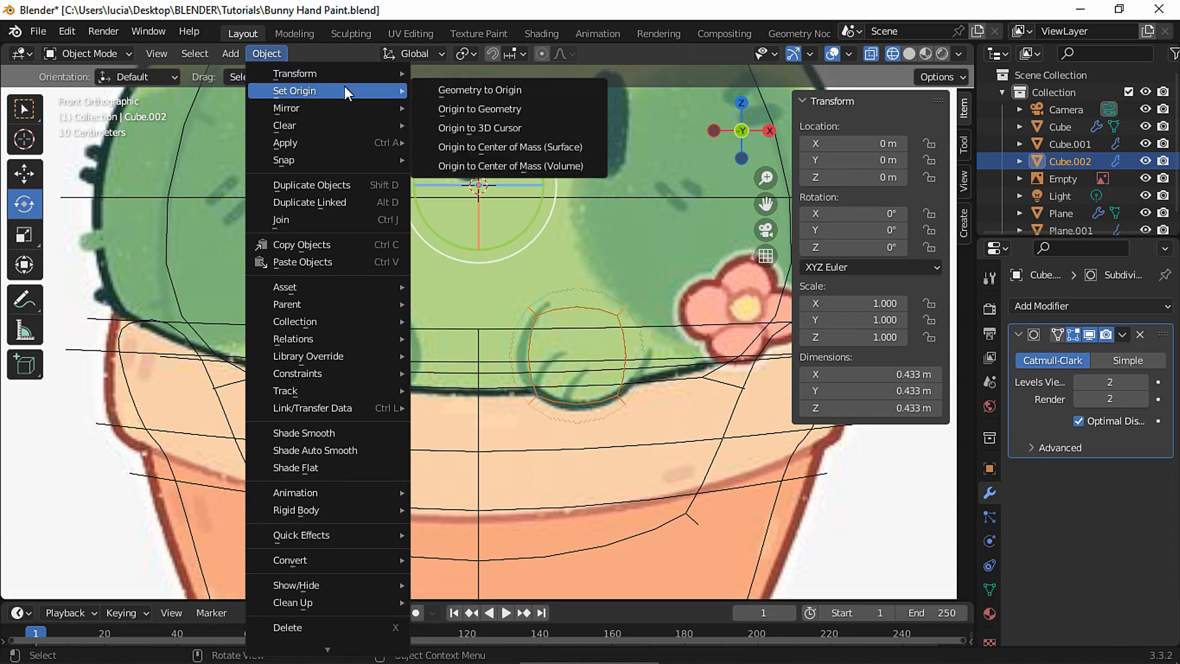
pyautogui.click(461, 110)
pyautogui.moveTo(642, 342); pyautogui.dragTo(650, 352)
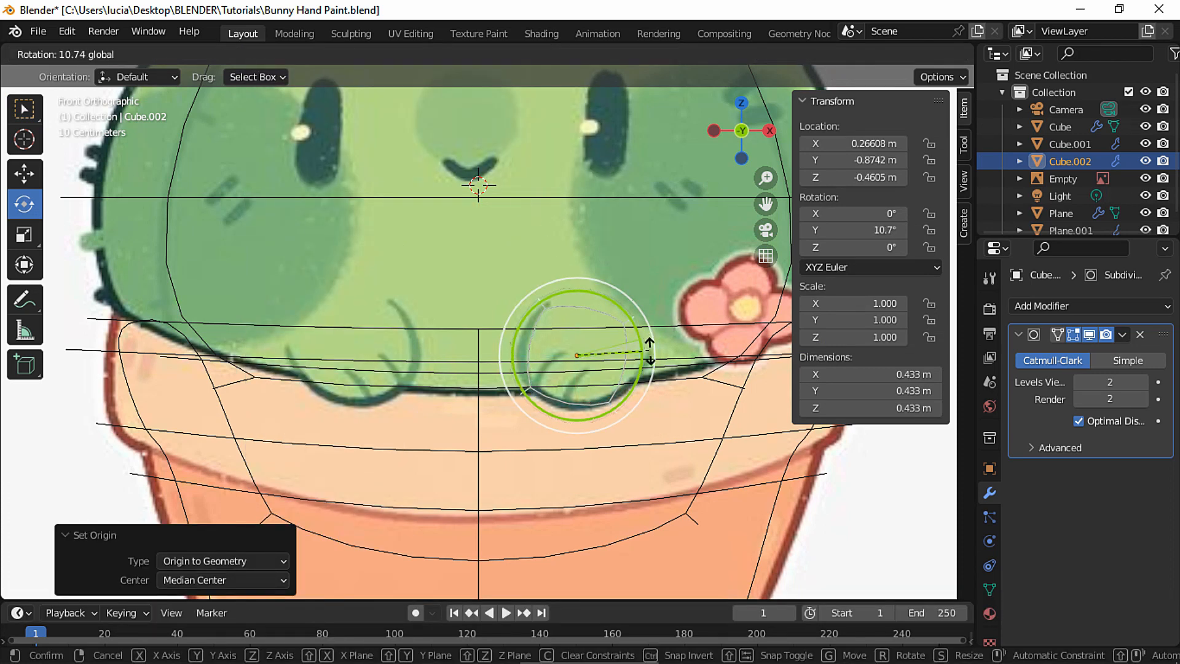
# Move the paw about 0.108 m along Z and about -0.098 m along Y, out of the cactus body
pyautogui.press('g')
pyautogui.press('z')
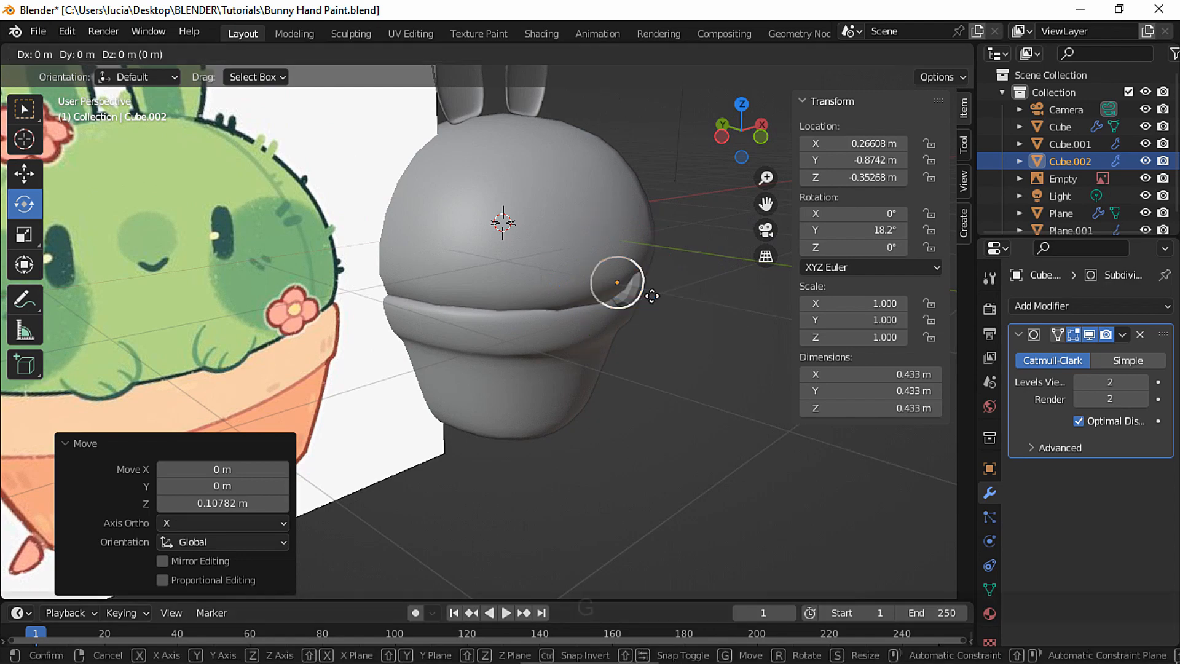
pyautogui.press('g')
pyautogui.press('y')
pyautogui.click(664, 305)
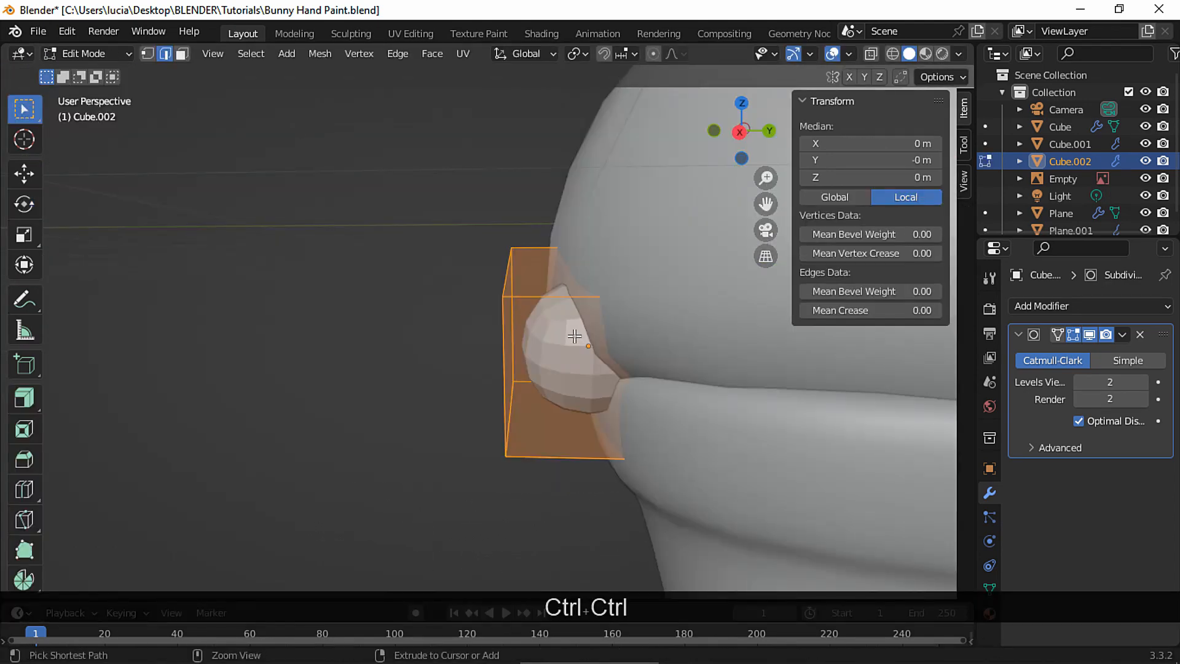
# Cut a centered vertical edge loop around the paw cube and dissolve the faces of the half facing the cactus body
pyautogui.hotkey('ctrl', 'r')
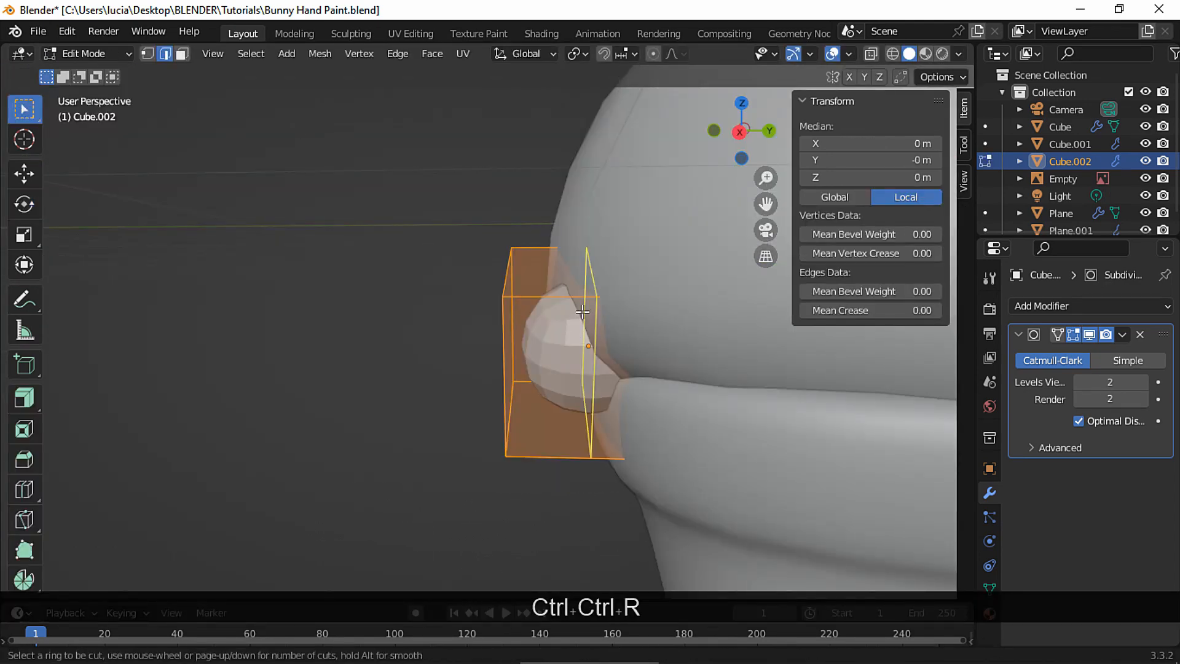
pyautogui.click(583, 312)
pyautogui.press('Escape')
pyautogui.press('KP_3')
pyautogui.keyDown('shift'); pyautogui.moveTo(790, 501); pyautogui.dragTo(594, 139); pyautogui.keyUp('shift')
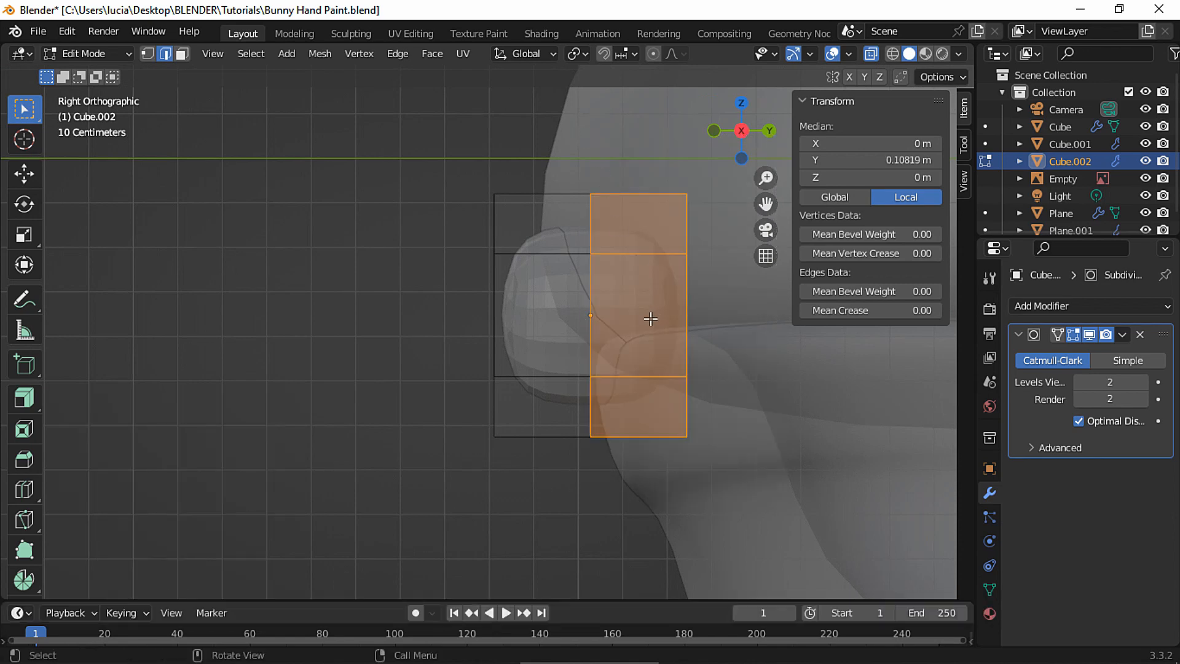
pyautogui.press('Delete')
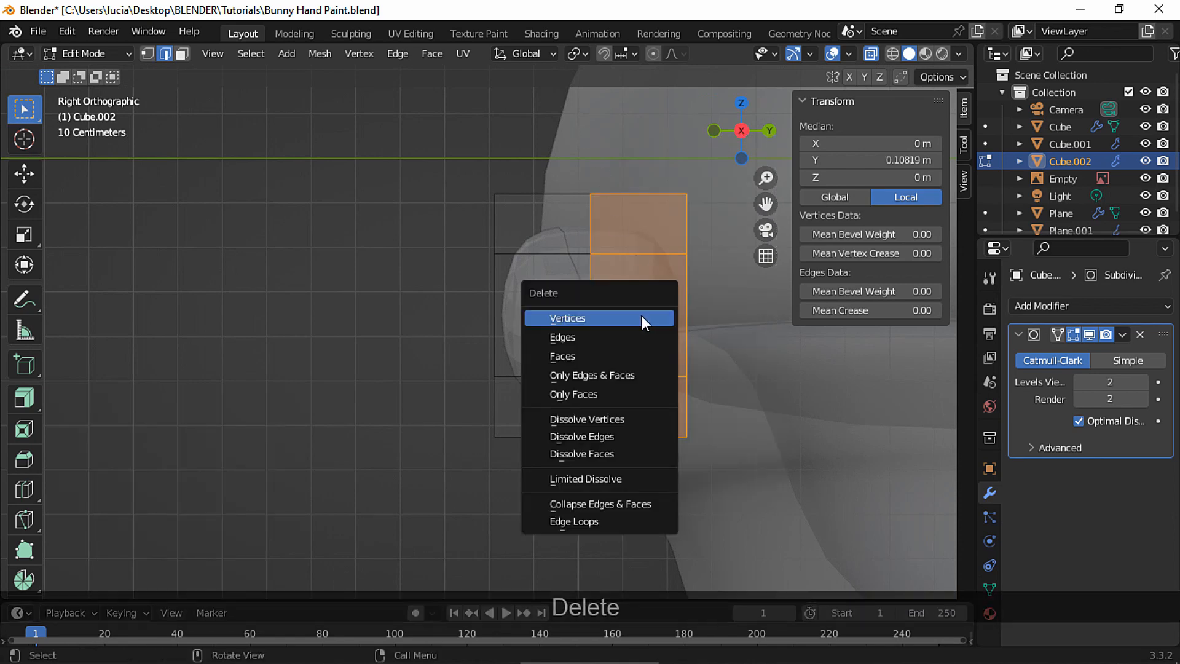
pyautogui.click(640, 455)
pyautogui.press('Tab')
pyautogui.moveTo(640, 448); pyautogui.dragTo(553, 256, button='middle')
pyautogui.rightClick(554, 256)
pyautogui.press('Escape')
# Move the halved paw about -0.103 m along Z and about 0.116 m along Y to seat it against the pot rim
pyautogui.press('g')
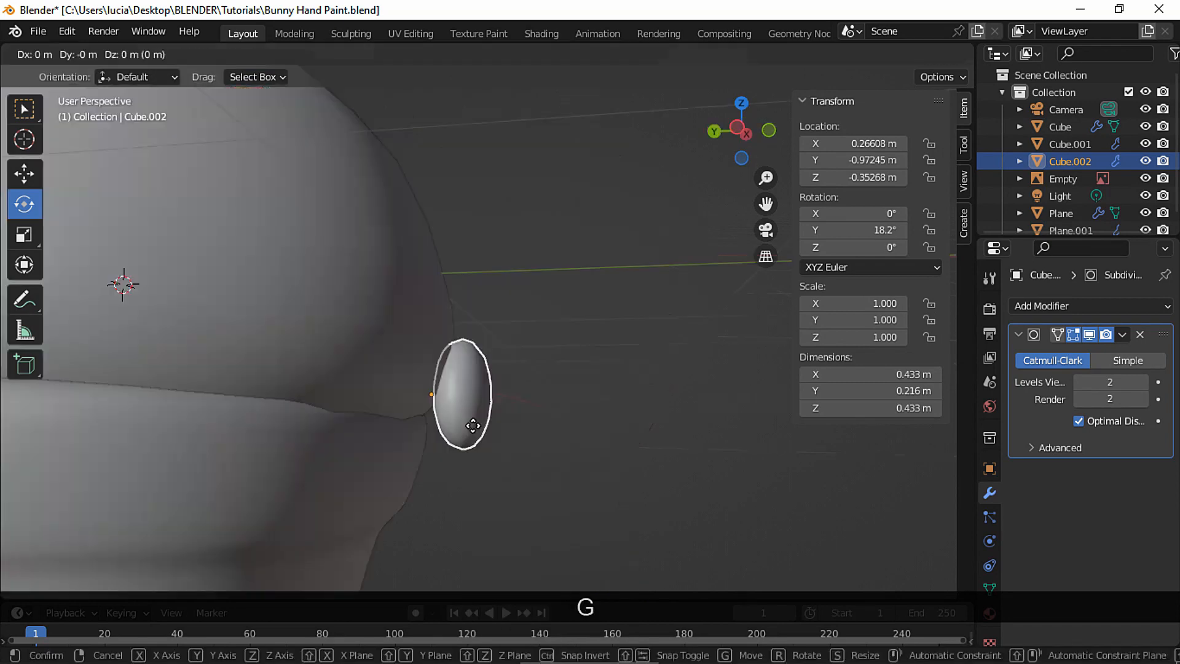
pyautogui.press('z')
pyautogui.click(474, 458)
pyautogui.press('g')
pyautogui.press('y')
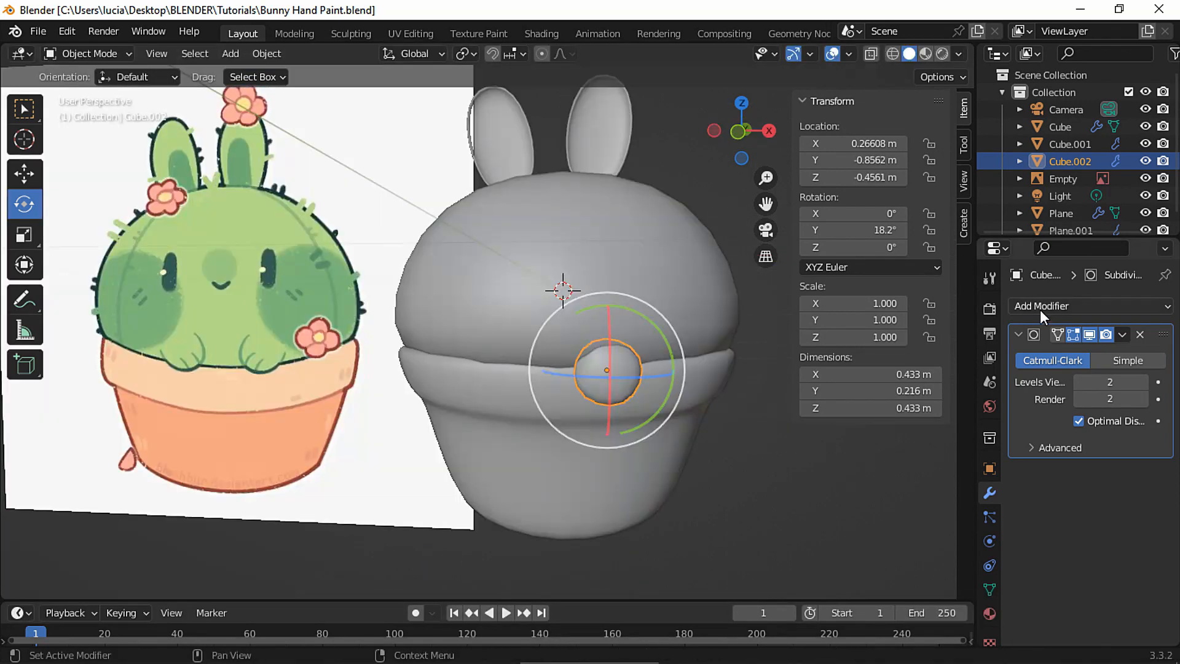
# Mirror the paw on X using the cactus body as the mirror object, and move it about 0.032 m along X
pyautogui.click(1042, 307)
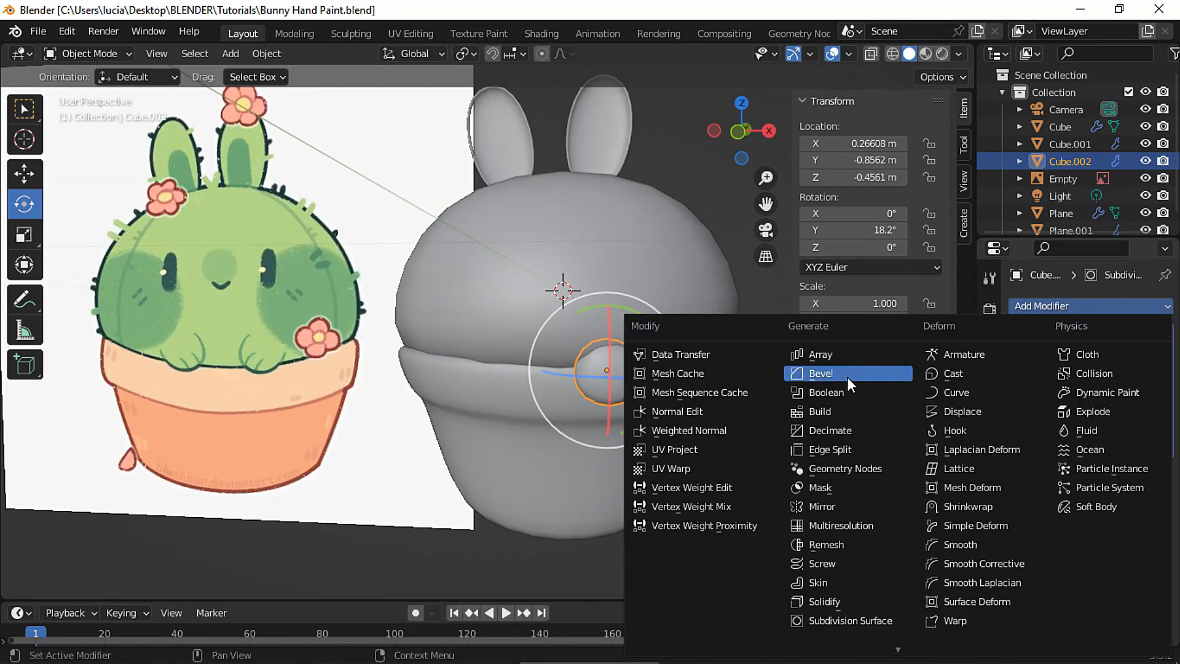
pyautogui.click(823, 506)
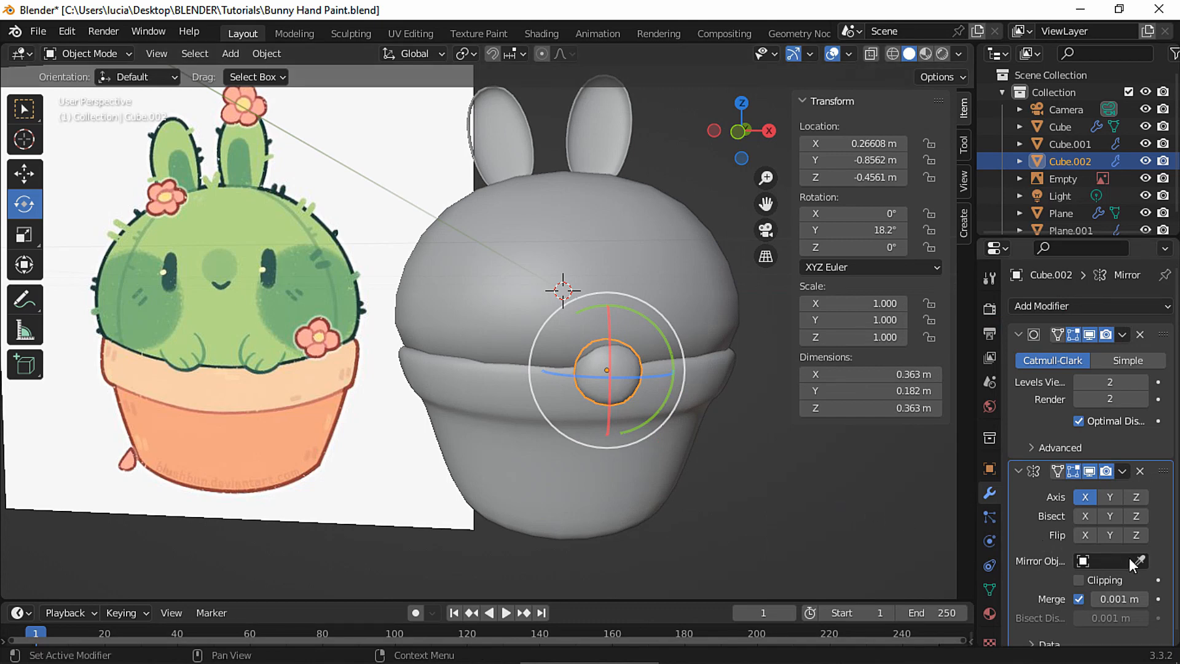
pyautogui.click(691, 282)
pyautogui.scroll(-2, 648, 368)
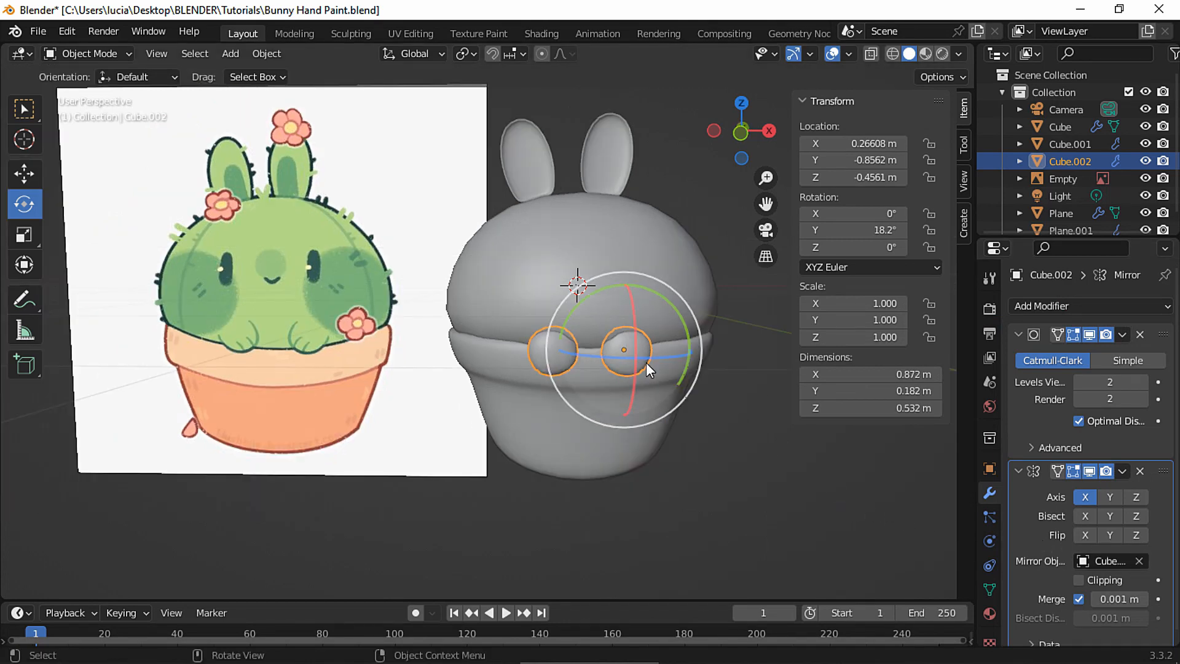
pyautogui.press('g')
pyautogui.press('x')
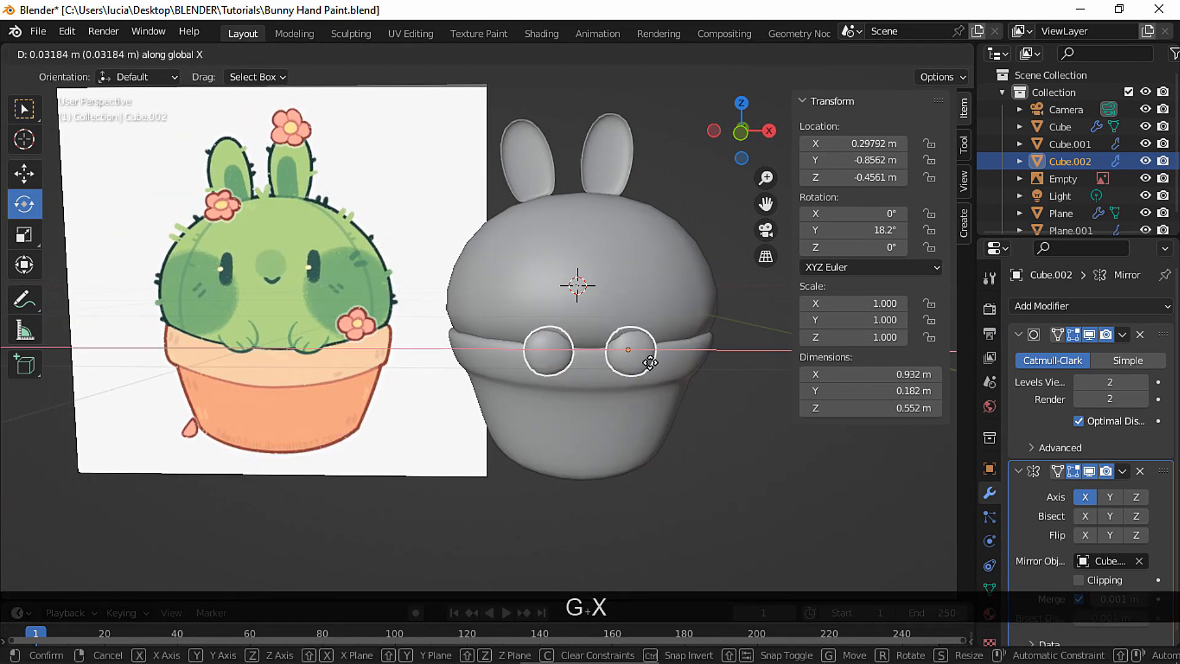
pyautogui.click(651, 363)
# Apply the paws' Subdivision Surface modifier and sculpt their upper edges with the Grab brush
pyautogui.scroll(2, 648, 366)
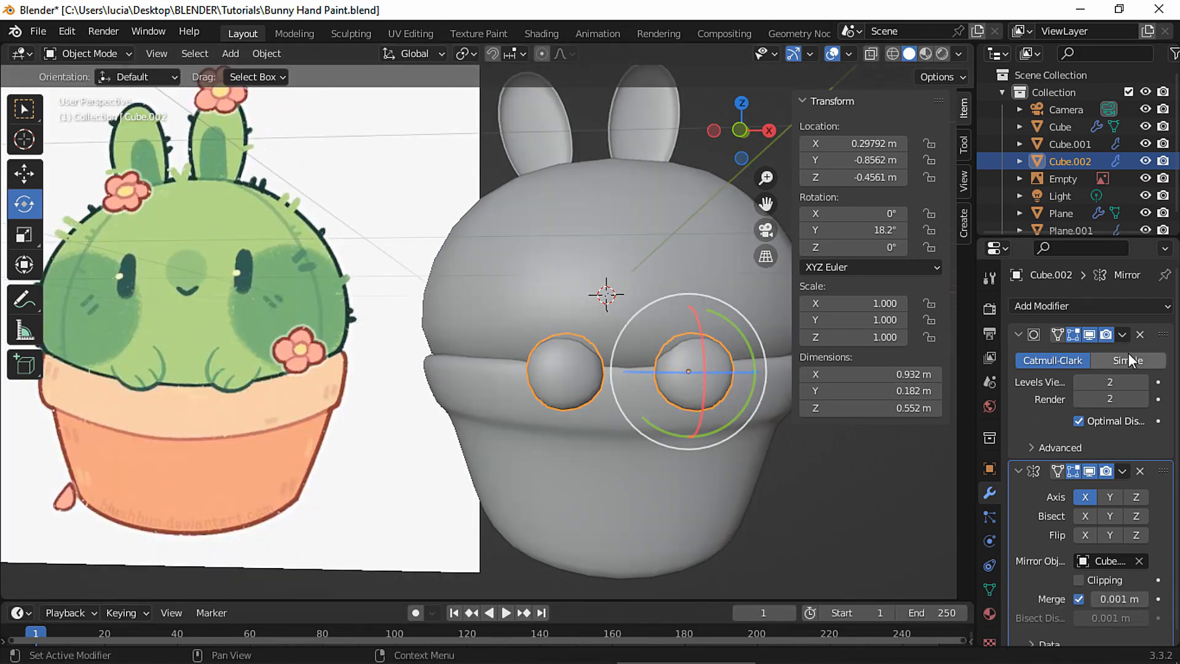
pyautogui.click(1122, 335)
pyautogui.click(1057, 355)
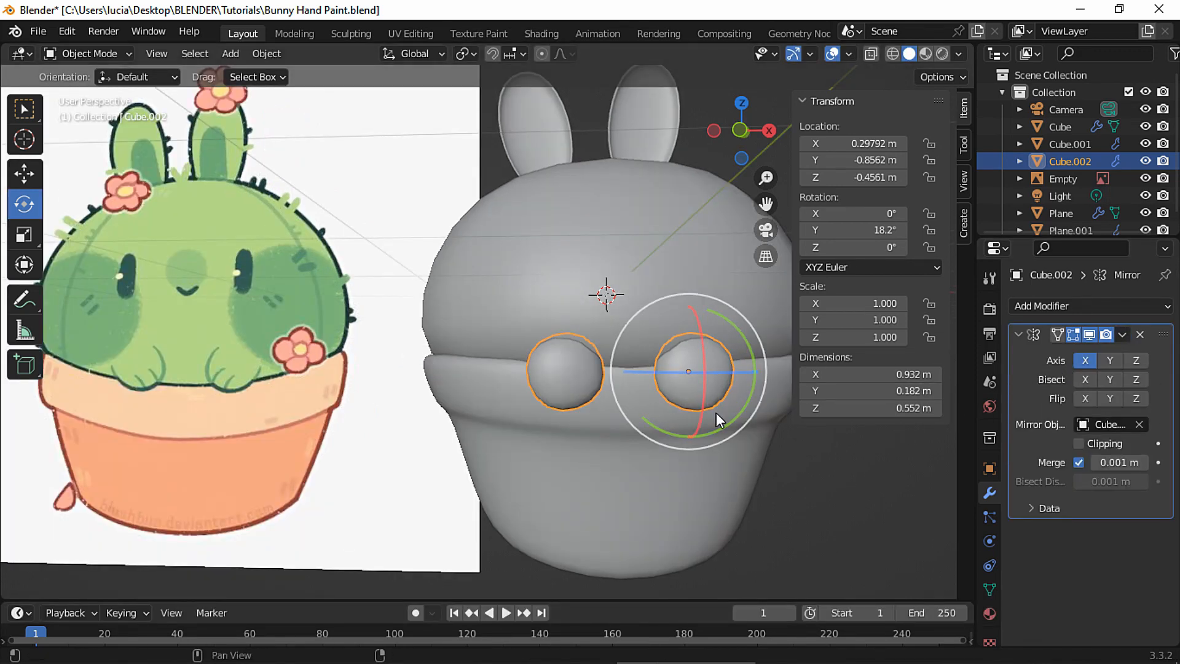
pyautogui.hotkey('ctrl', 'Tab')
pyautogui.moveTo(667, 366)
pyautogui.mouseDown()
pyautogui.moveTo(689, 374)
pyautogui.moveTo(715, 352)
pyautogui.mouseUp()
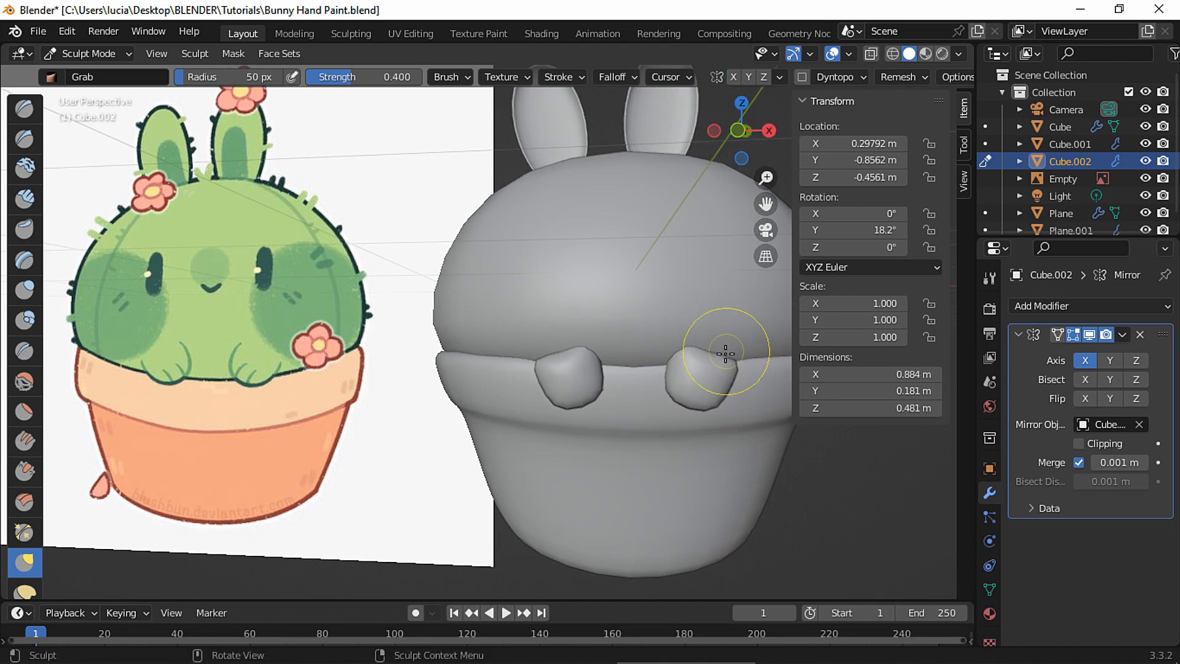
pyautogui.moveTo(725, 353); pyautogui.dragTo(674, 366, button='middle')
pyautogui.moveTo(691, 363); pyautogui.dragTo(701, 362)
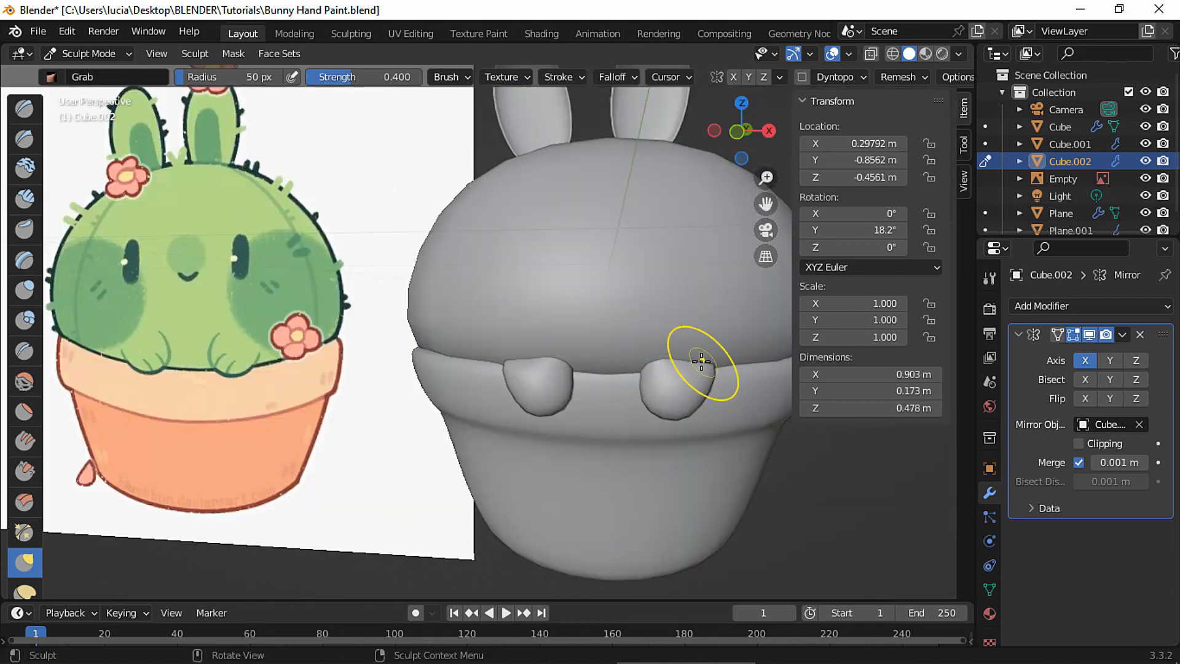
# Return to Object Mode and move the mirrored paws about 0.036 m along Z
pyautogui.hotkey('ctrl', 'Tab')
pyautogui.press('g')
pyautogui.press('z')
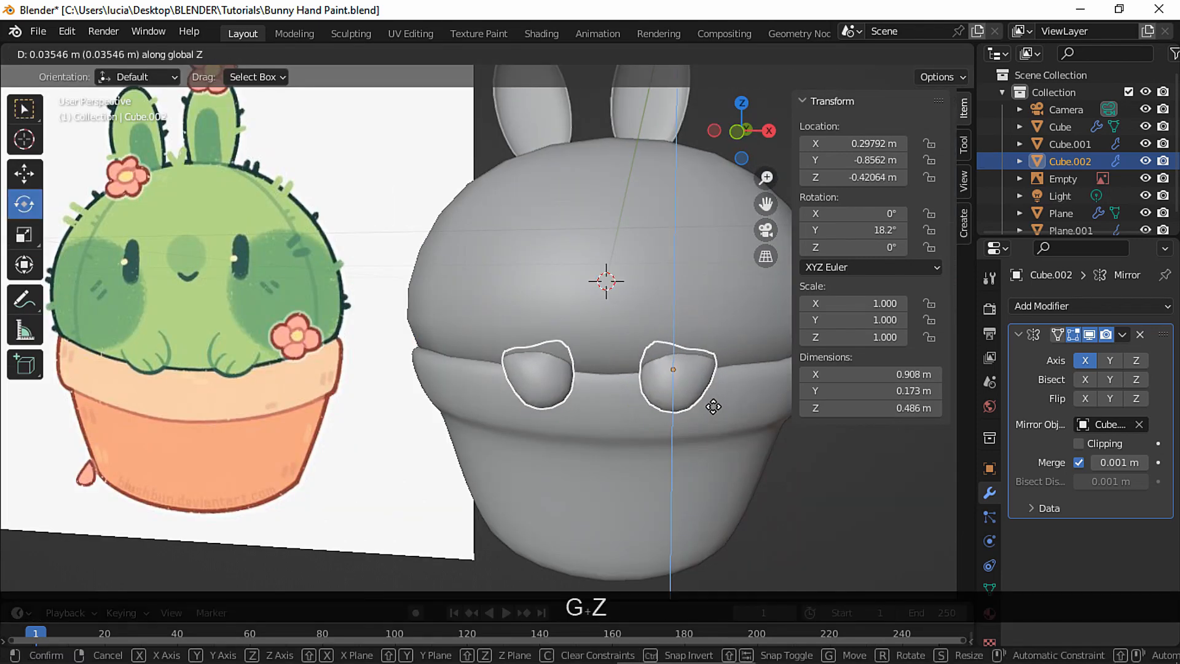
pyautogui.click(716, 412)
# Refine the paws' upper tips against the cactus body with the Grab brush, and reduce the brush radius to 23 px
pyautogui.moveTo(568, 356)
pyautogui.mouseDown()
pyautogui.moveTo(564, 341)
pyautogui.moveTo(609, 357)
pyautogui.mouseUp()
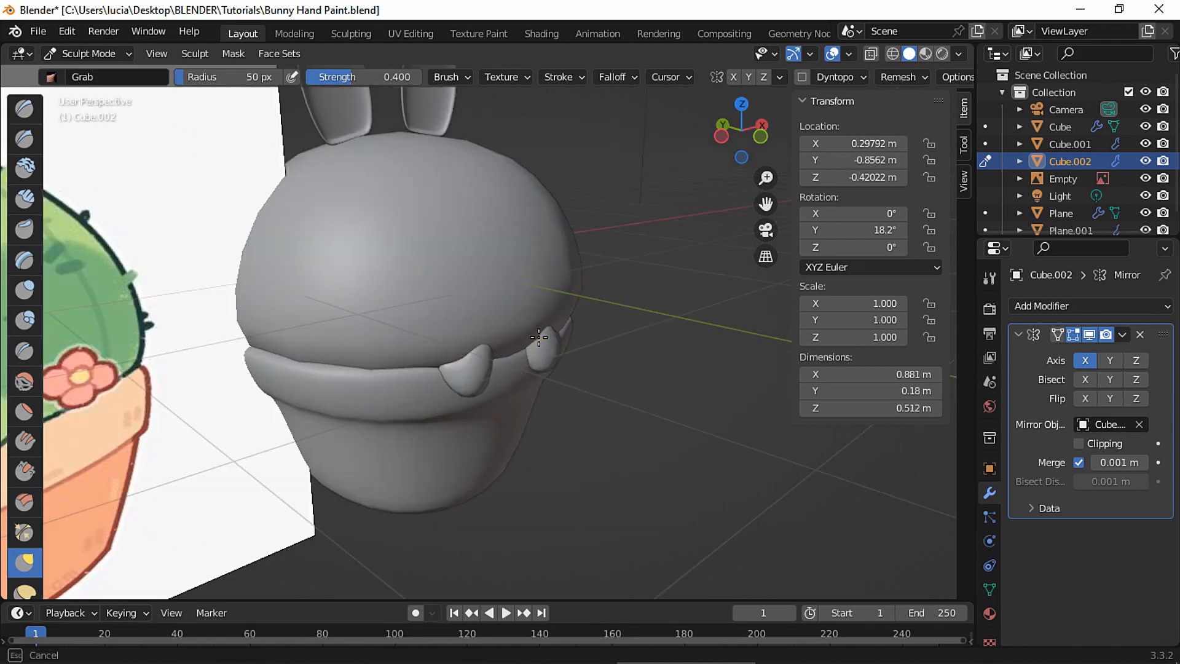
pyautogui.moveTo(540, 336); pyautogui.dragTo(532, 337)
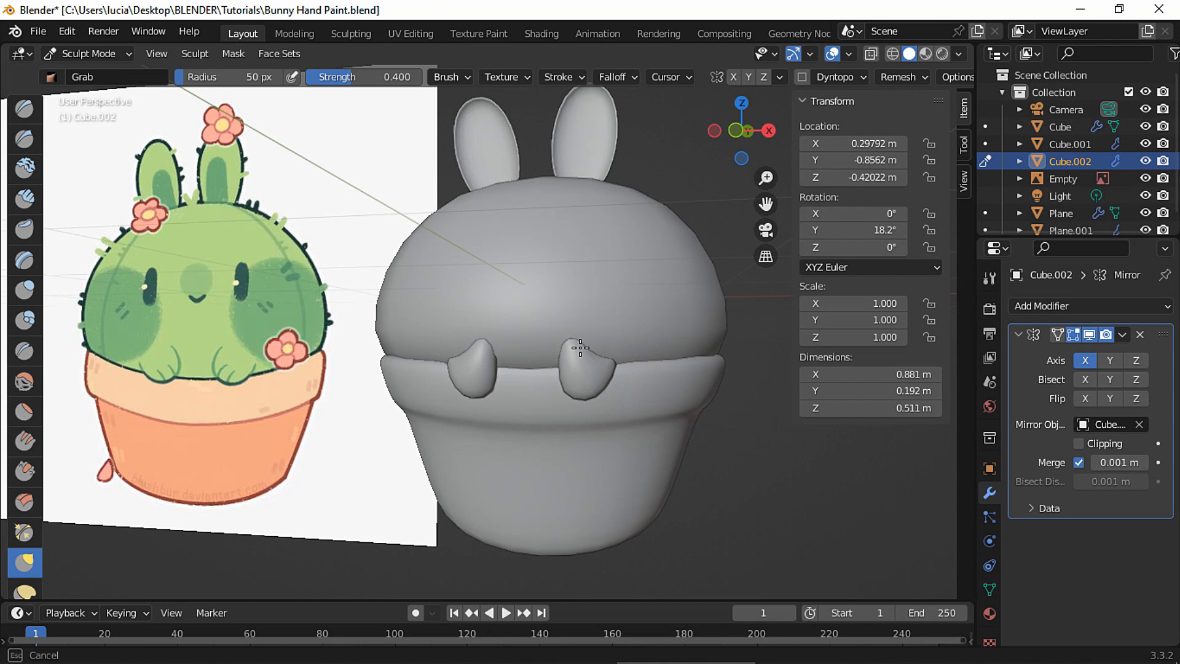
pyautogui.moveTo(580, 347); pyautogui.dragTo(572, 347)
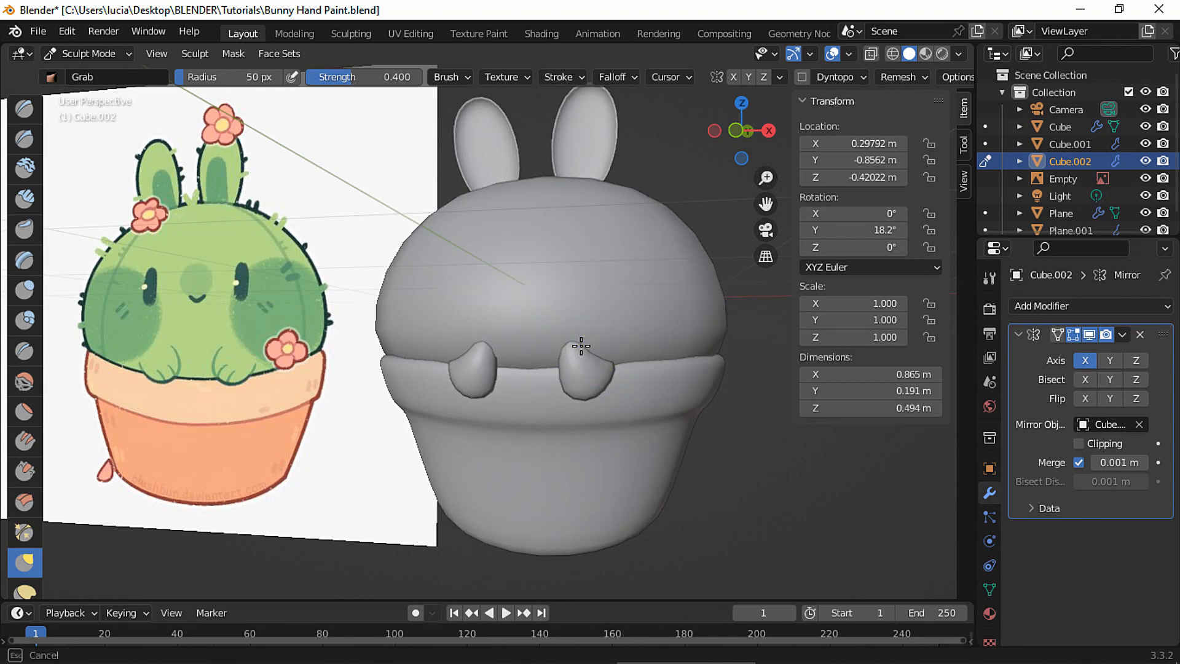
pyautogui.moveTo(570, 348); pyautogui.dragTo(574, 354)
pyautogui.press('f')
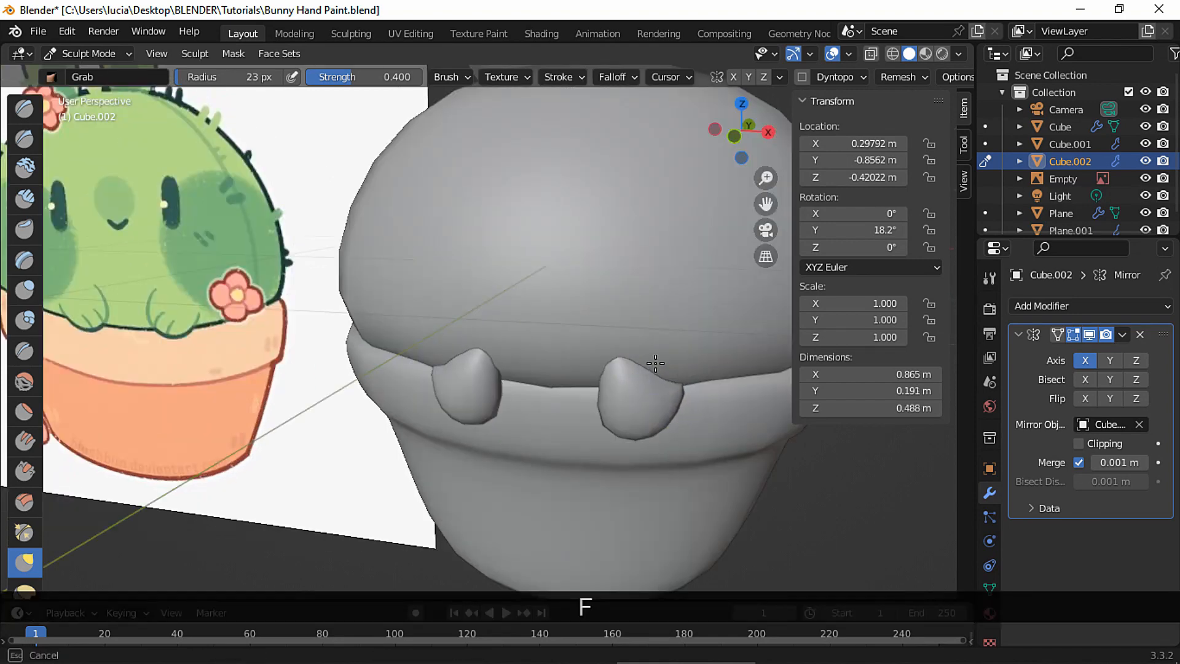
pyautogui.click(655, 363)
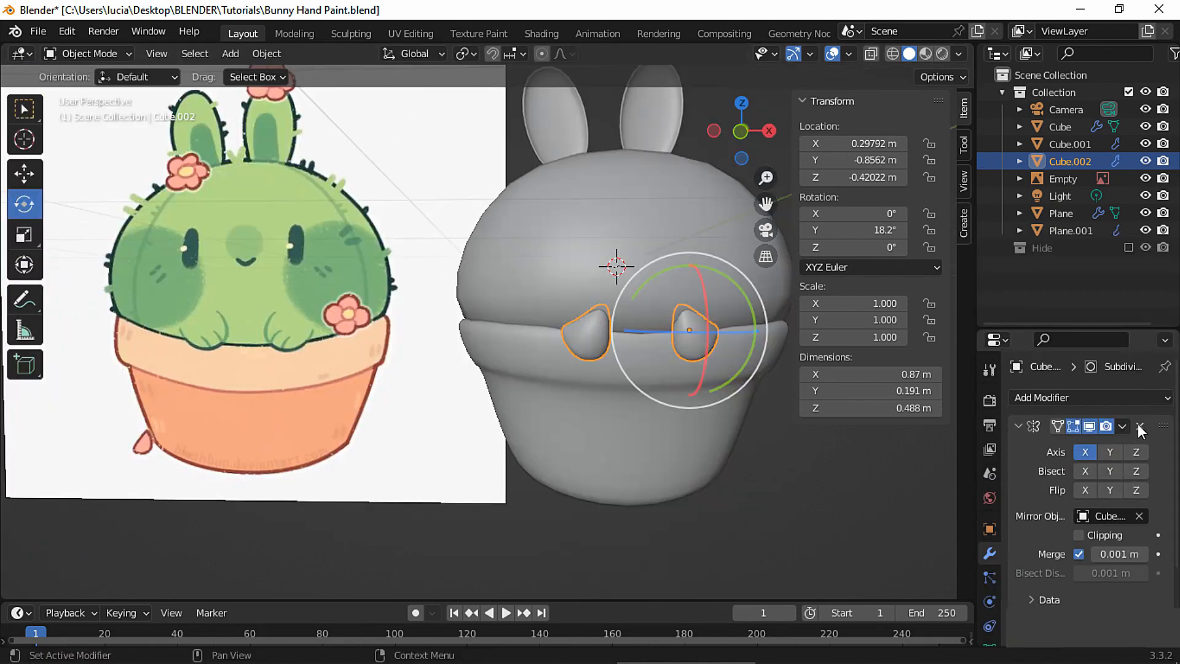
# Apply the paws' Mirror modifier and join the paws to the cactus body
pyautogui.click(1122, 426)
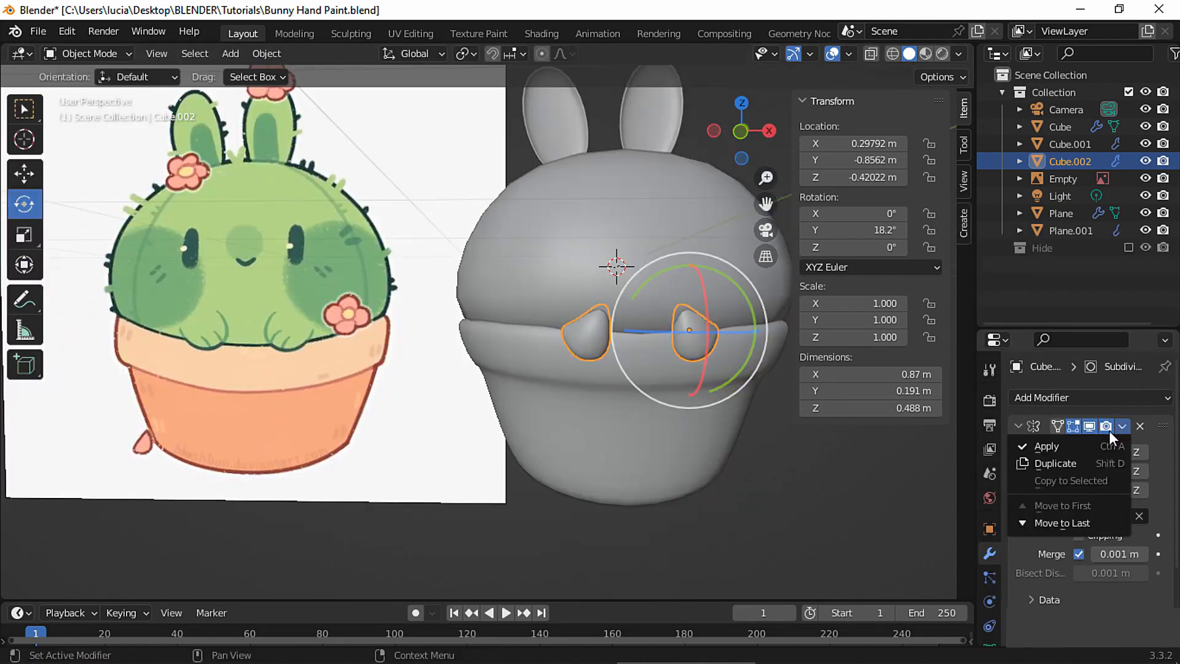
pyautogui.click(1097, 449)
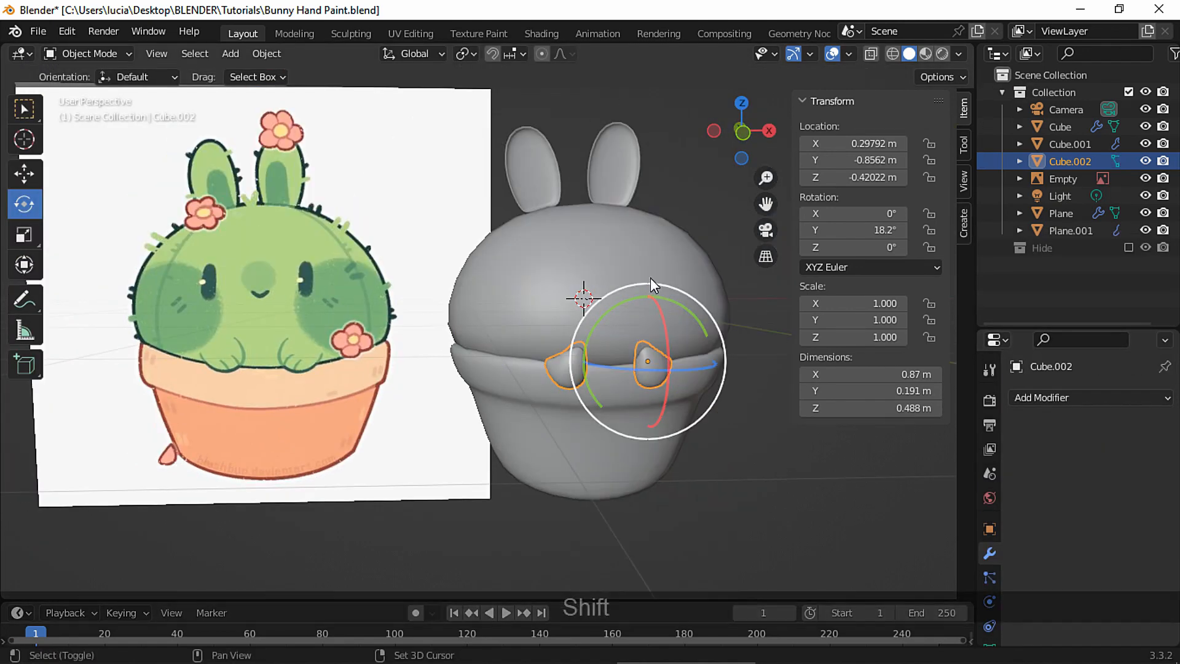
pyautogui.keyDown('shift'); pyautogui.click(654, 278); pyautogui.keyUp('shift')
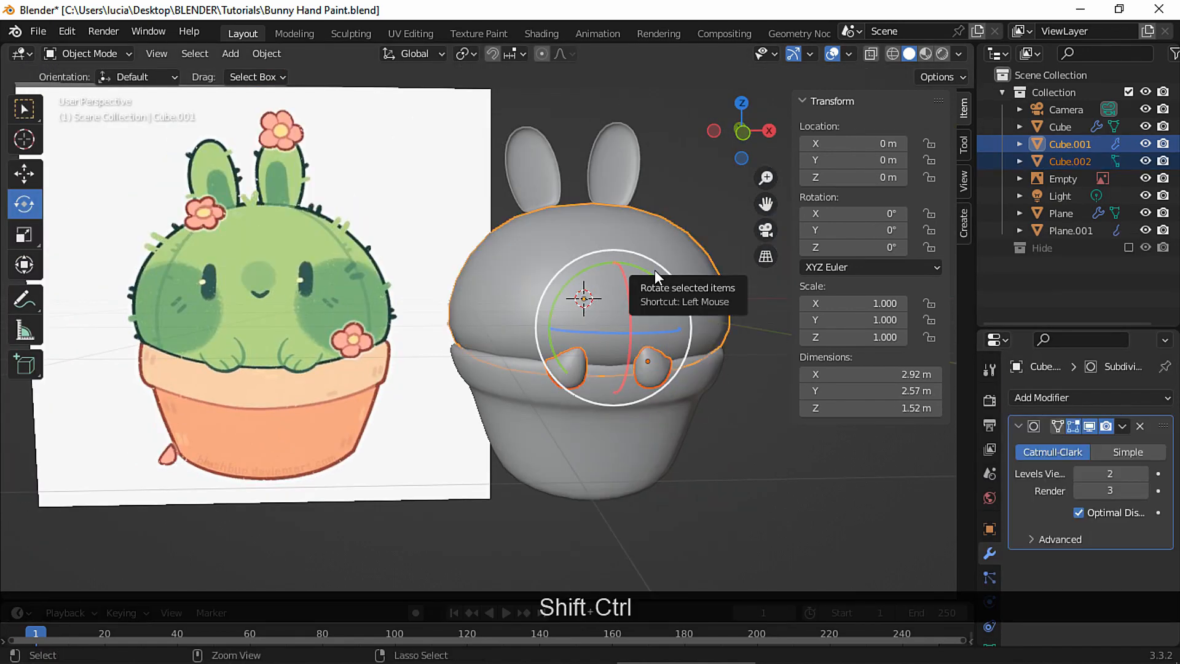
pyautogui.hotkey('ctrl', 'j')
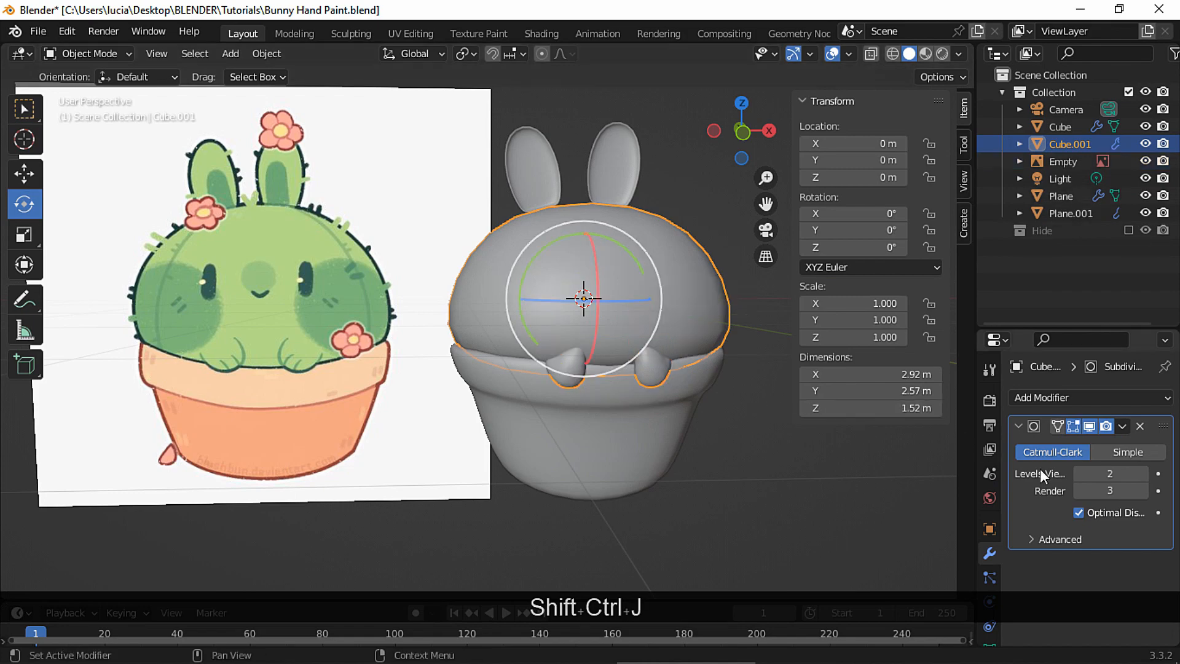
# Set the joined cactus body's Subdivision Surface viewport level to 3
pyautogui.click(1145, 473)
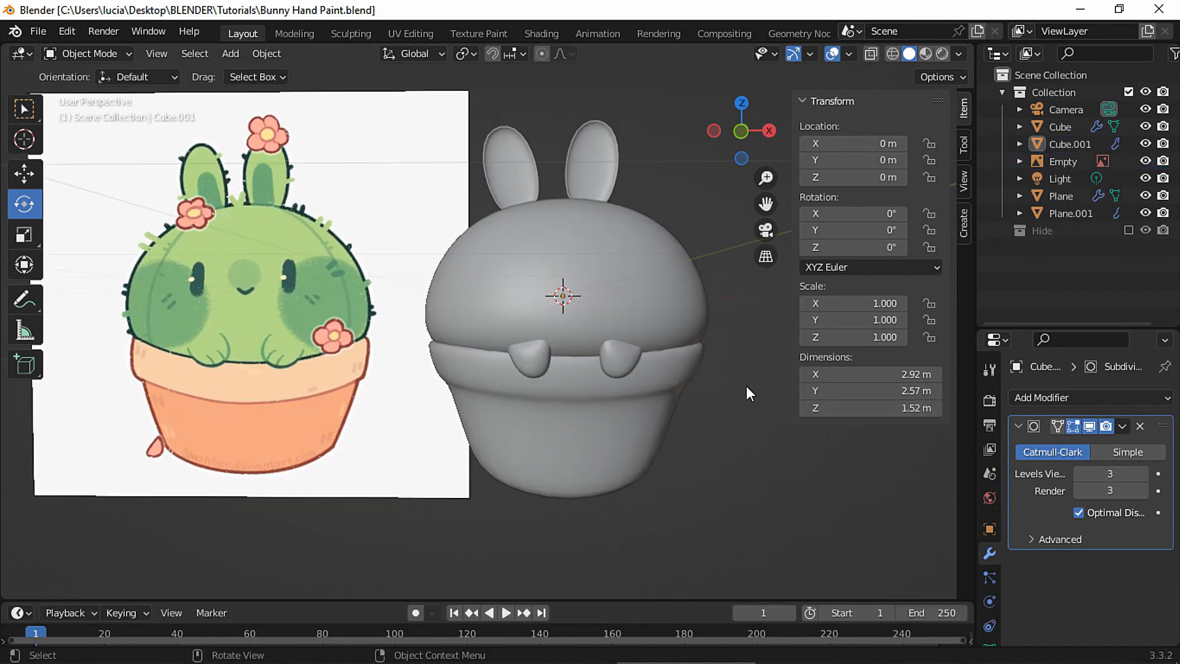
pyautogui.moveTo(746, 386); pyautogui.dragTo(672, 409, button='middle')
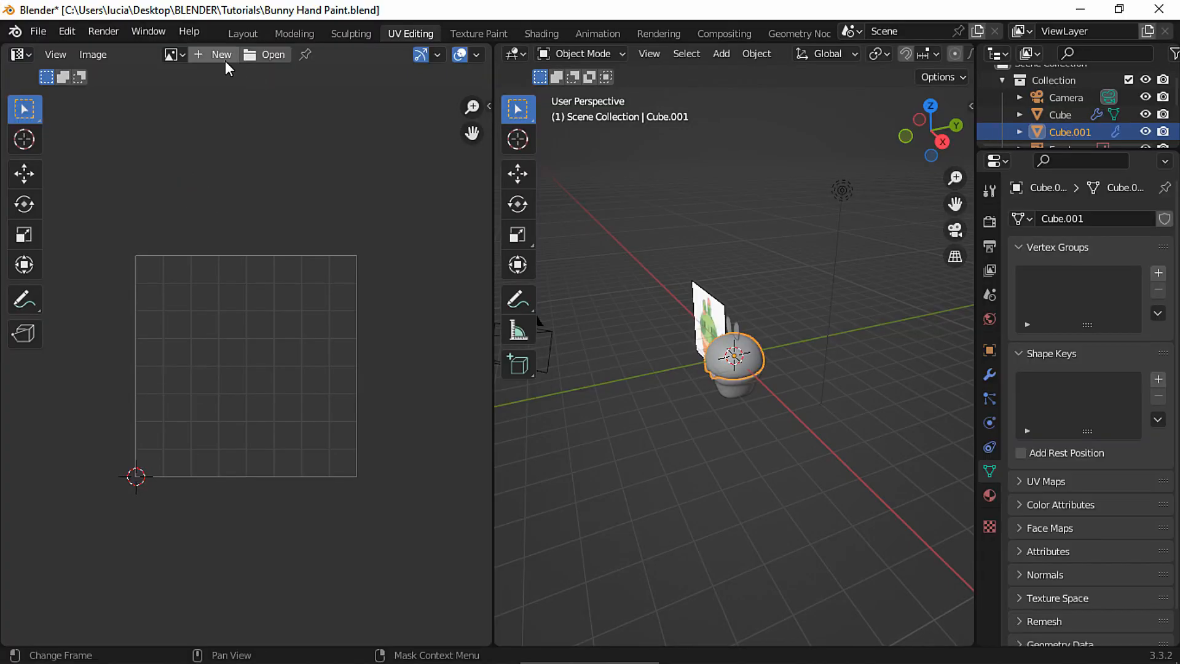
# Create a 2048 × 2048 px image named UV Grid with the UV Grid generated type and alpha disabled
pyautogui.click(220, 57)
pyautogui.click(297, 182)
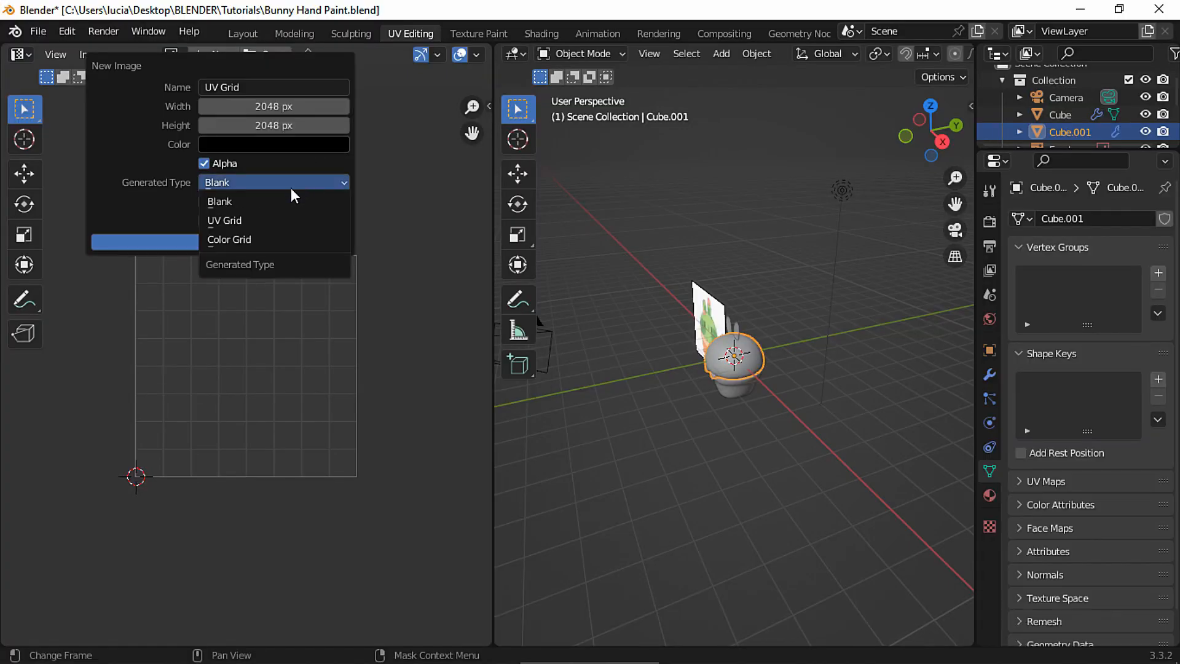
pyautogui.click(270, 221)
pyautogui.click(218, 161)
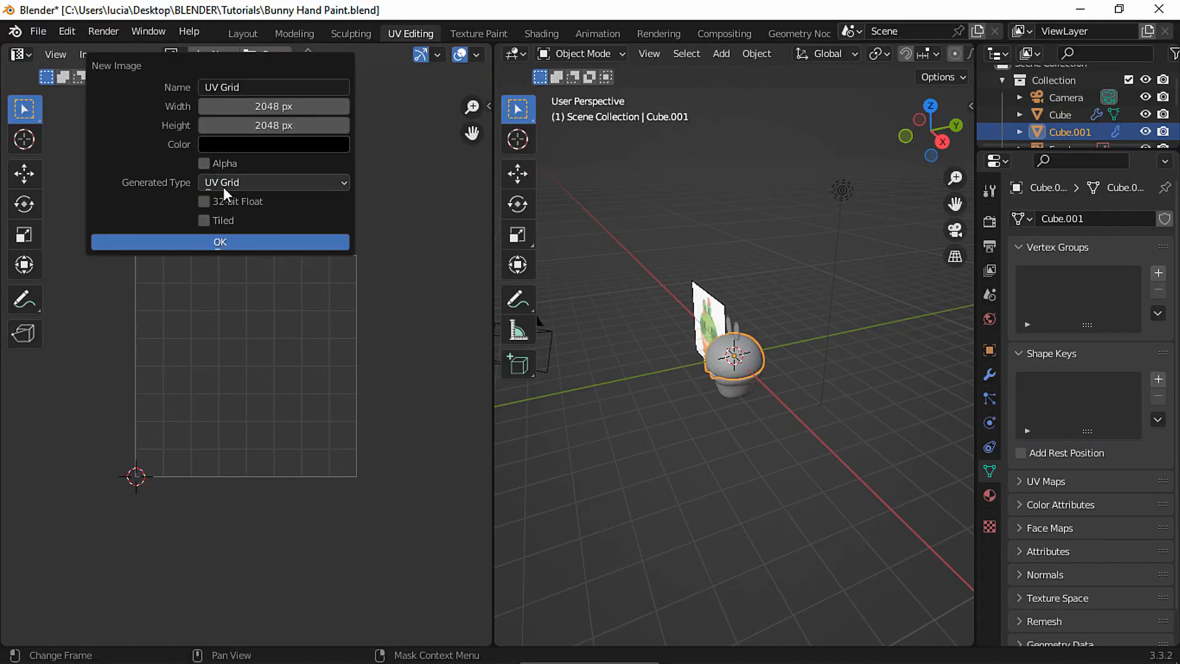
pyautogui.click(263, 244)
# Delete the Principled BSDF node and connect the Image Texture node's Color output to the Material Output's Surface input
pyautogui.click(542, 34)
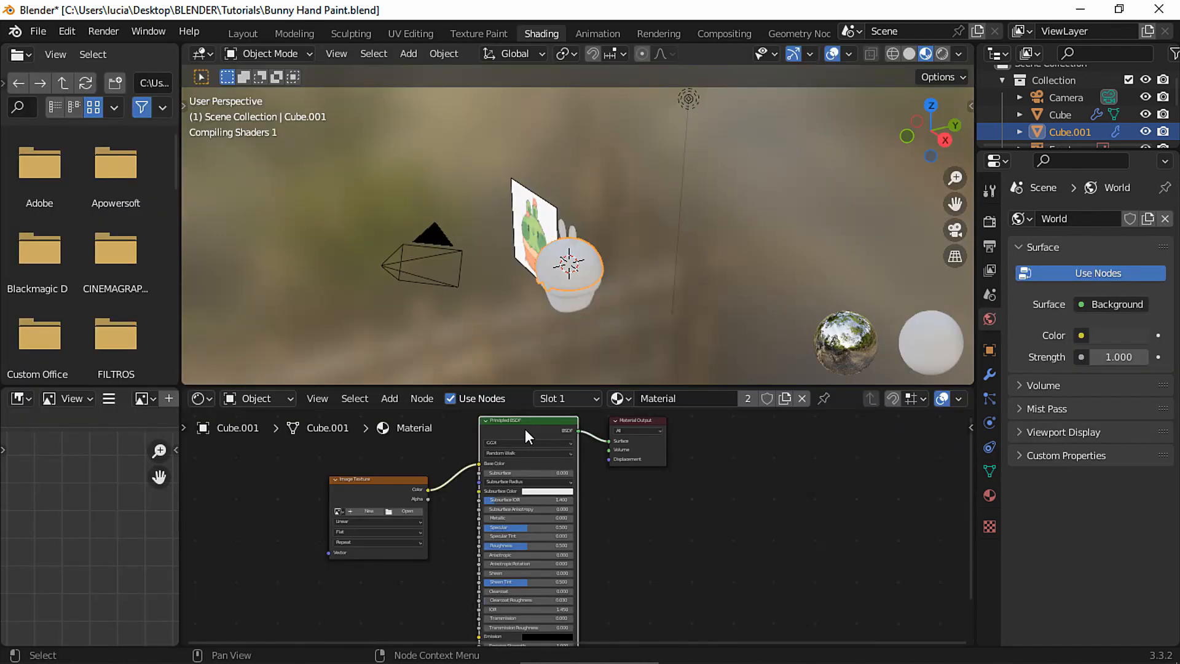
pyautogui.press('Delete')
pyautogui.click(429, 490)
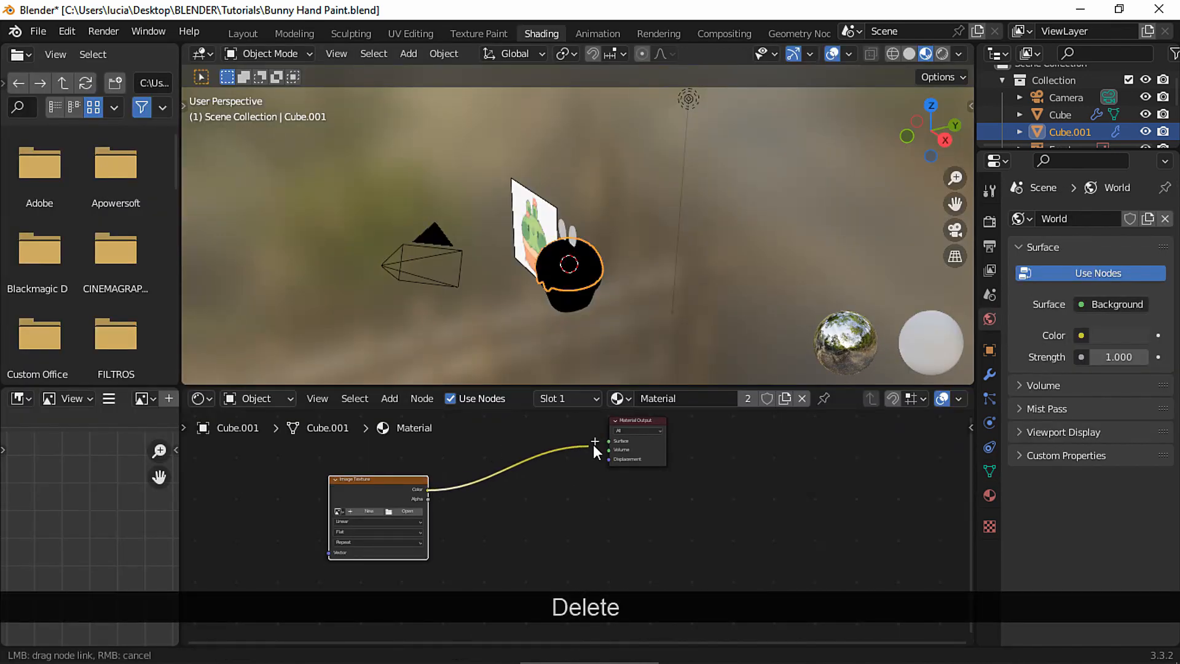
pyautogui.moveTo(595, 442); pyautogui.dragTo(608, 442)
# Move the Image Texture node closer to the Material Output and assign it the UV Grid image
pyautogui.moveTo(394, 492); pyautogui.dragTo(552, 463)
pyautogui.scroll(10, 559, 465)
pyautogui.click(425, 502)
pyautogui.click(475, 349)
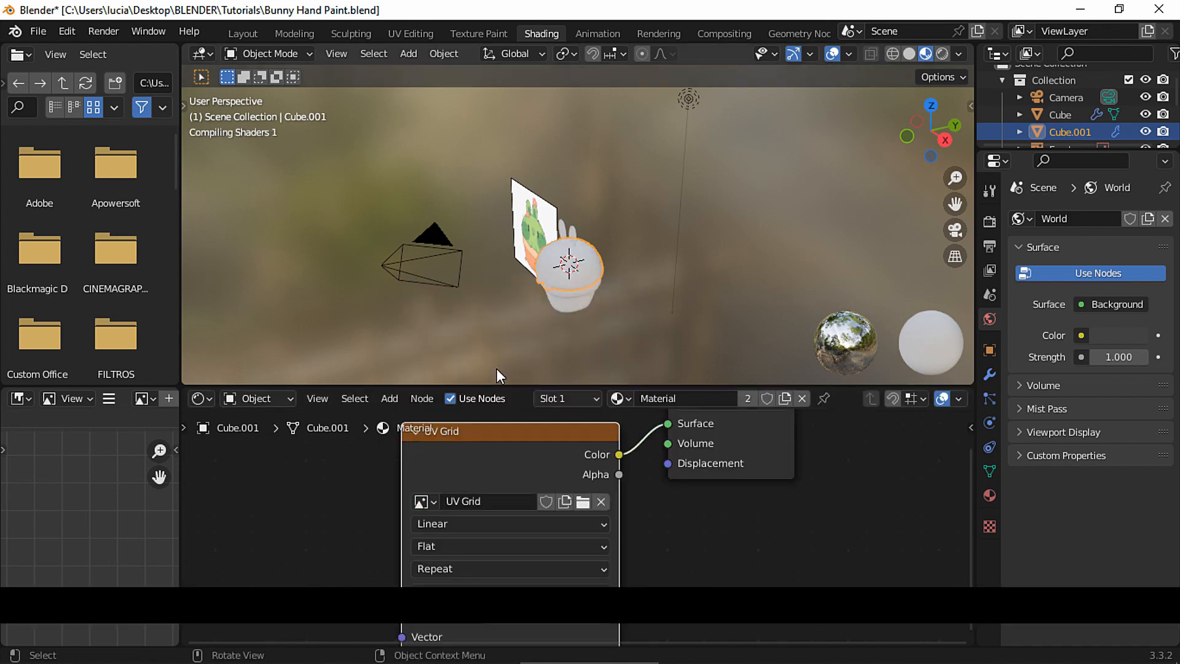
# Mark the edge loop around the bottom of the cactus body as a UV seam
pyautogui.moveTo(818, 430); pyautogui.dragTo(736, 441, button='middle')
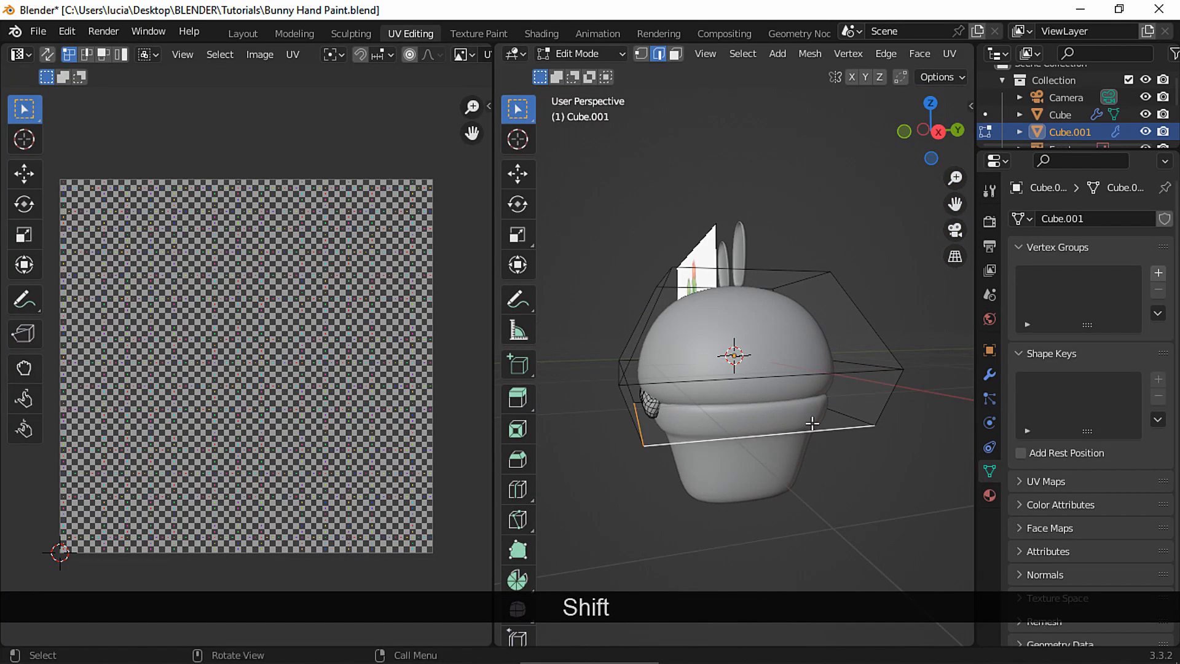
pyautogui.moveTo(812, 424); pyautogui.dragTo(681, 458, button='middle')
pyautogui.click(640, 432)
pyautogui.rightClick(681, 458)
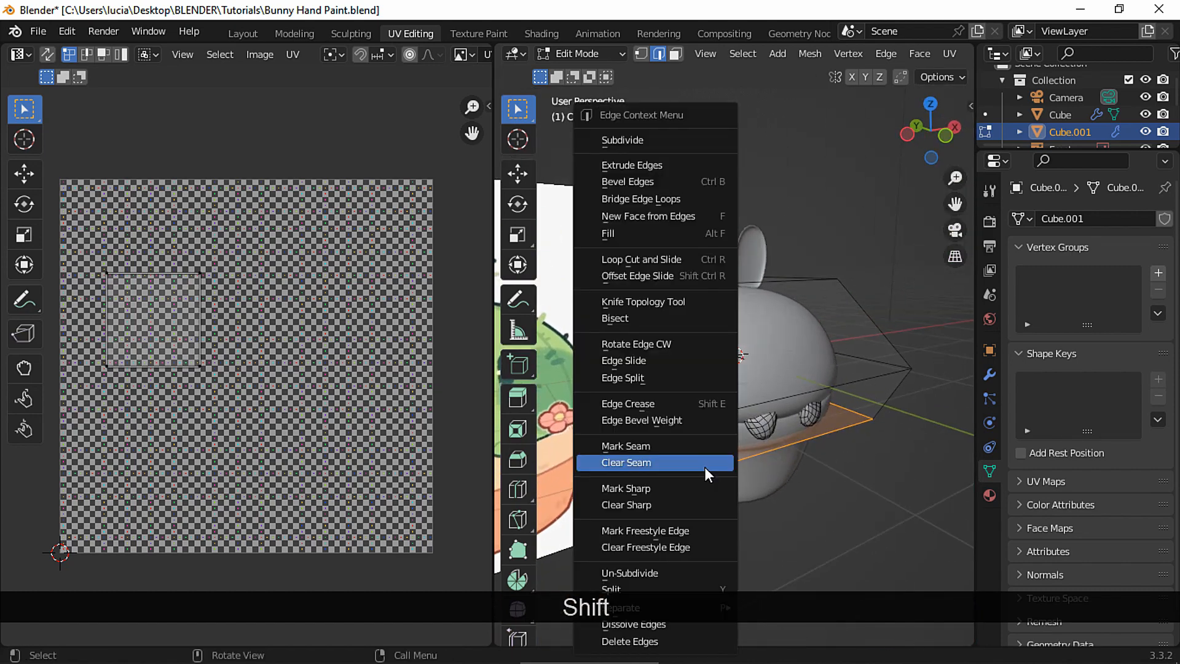
pyautogui.click(692, 449)
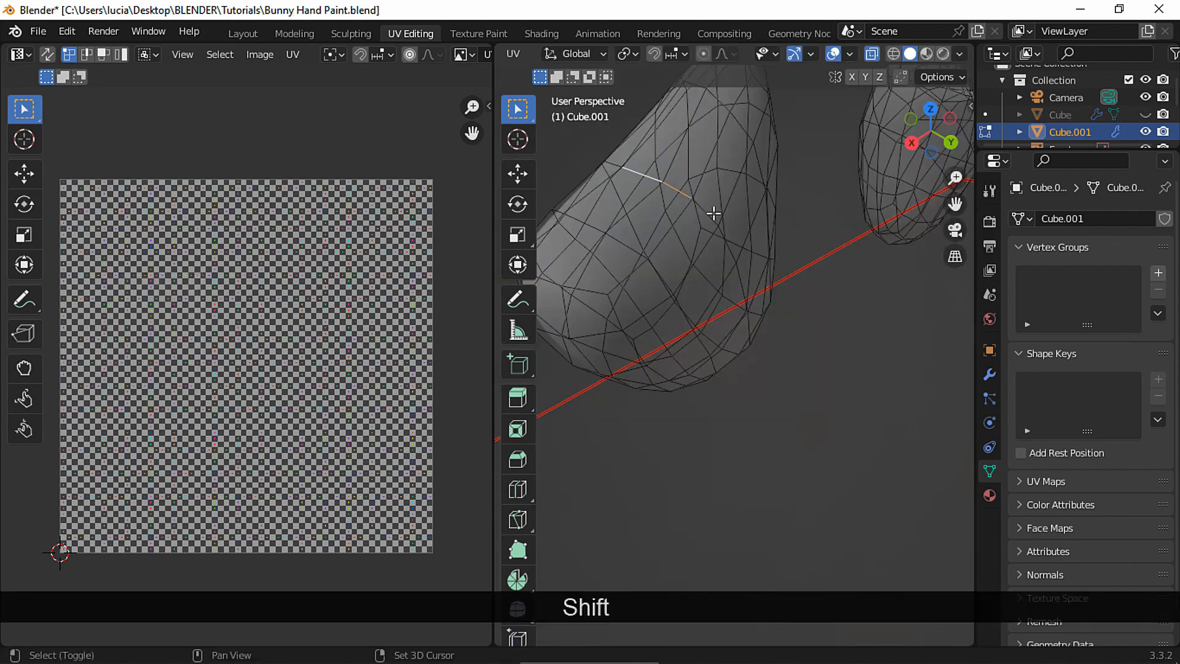
# Select a lengthwise line of edges along the back of one paw and mark it as a seam
pyautogui.keyDown('shift'); pyautogui.click(744, 289); pyautogui.keyUp('shift')
pyautogui.moveTo(788, 356); pyautogui.dragTo(684, 332, button='middle')
pyautogui.keyDown('shift'); pyautogui.click(758, 312); pyautogui.keyUp('shift')
pyautogui.rightClick(684, 332)
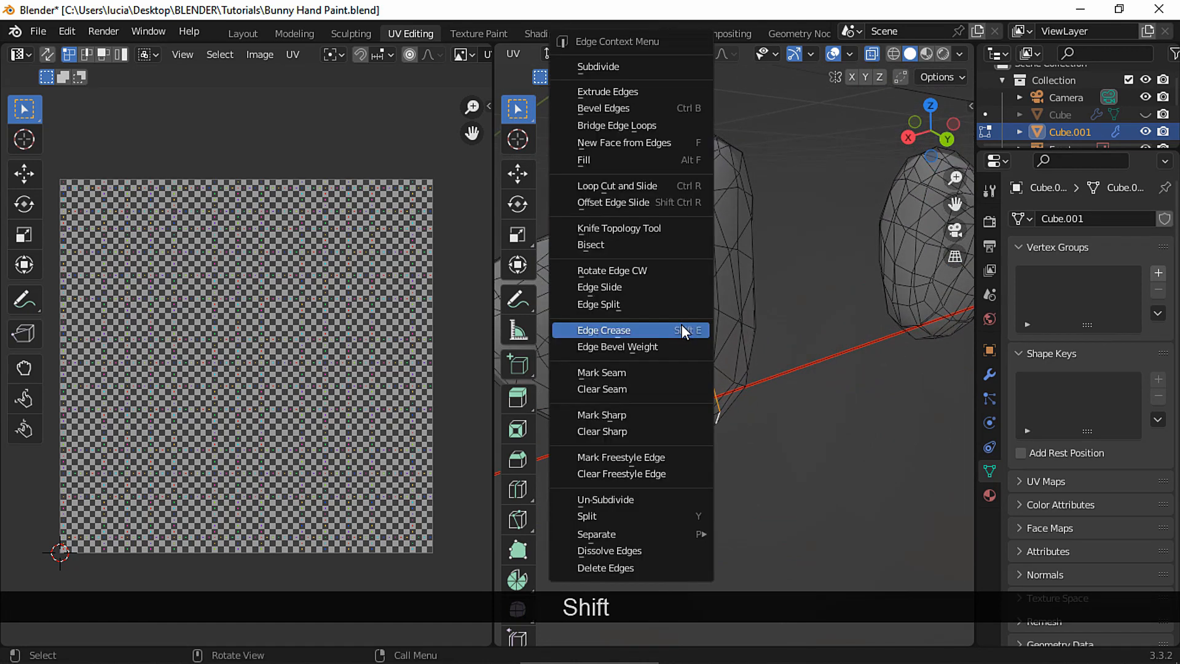
pyautogui.click(701, 374)
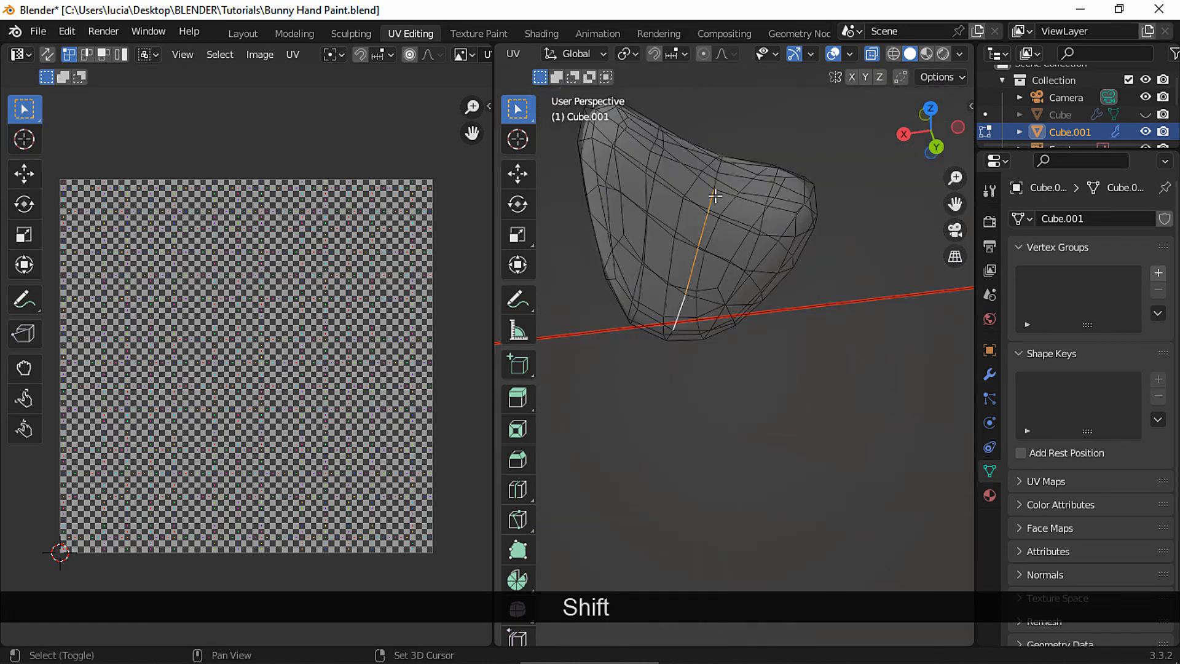
# Mark a matching lengthwise seam along the back of the other paw
pyautogui.moveTo(722, 187); pyautogui.dragTo(719, 176, button='middle')
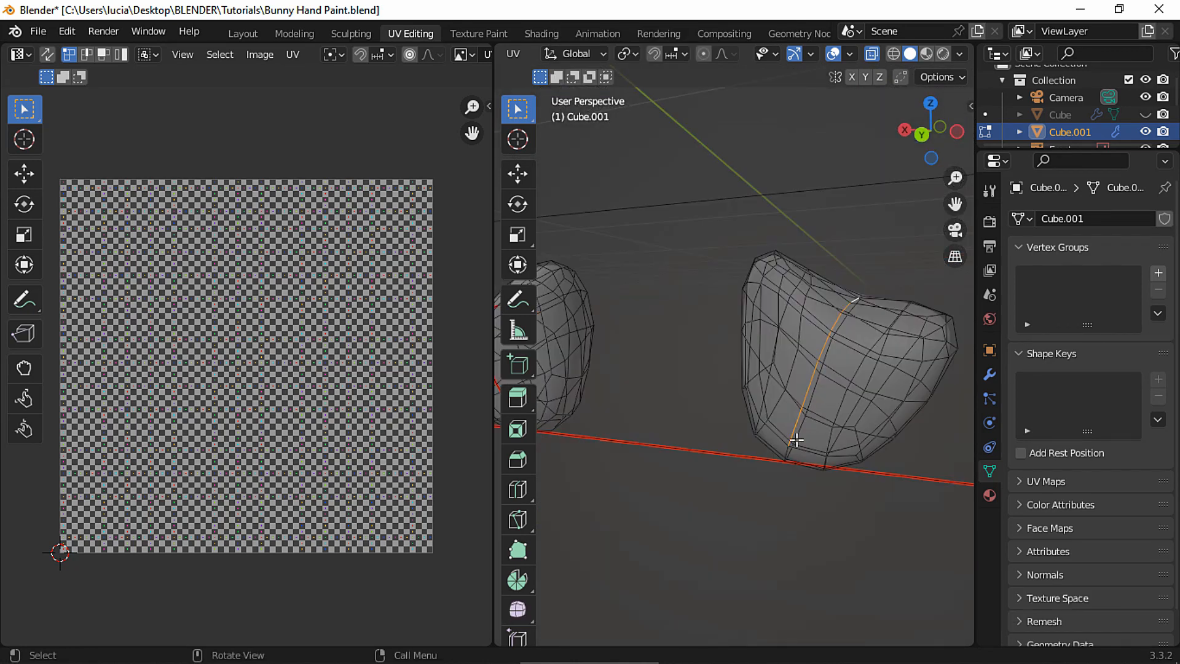
pyautogui.rightClick(796, 401)
pyautogui.click(793, 400)
pyautogui.moveTo(746, 422); pyautogui.dragTo(883, 360, button='middle')
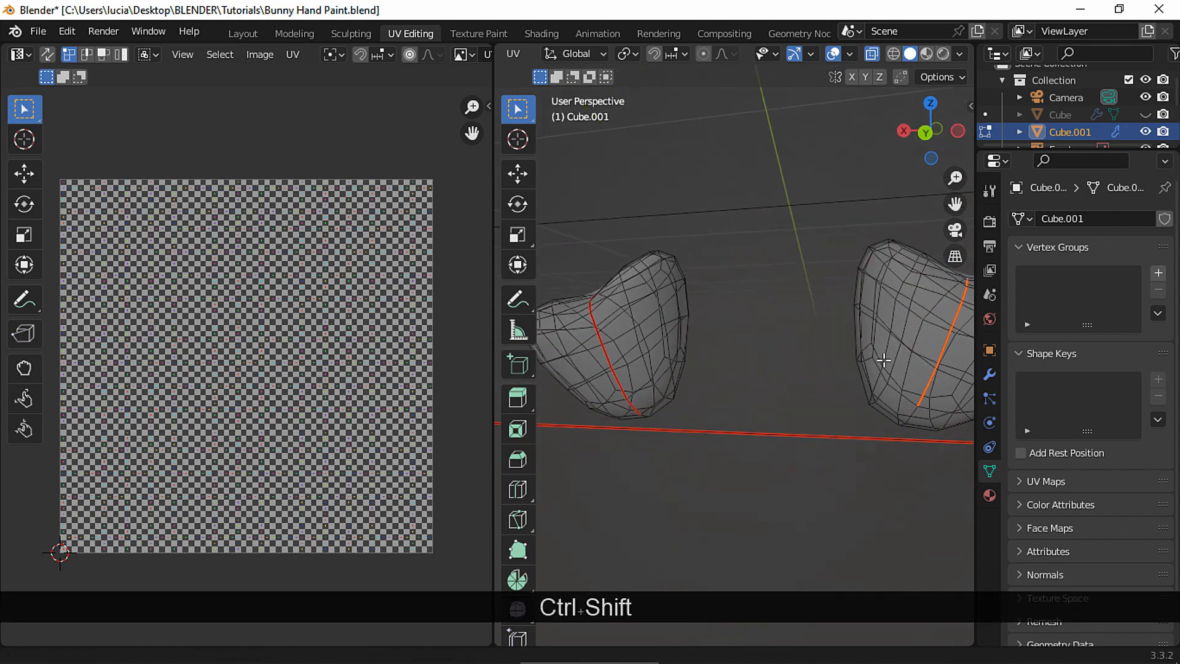
pyautogui.rightClick(915, 413)
pyautogui.click(915, 417)
# Unwrap the whole cactus body and paws with the Angle Based method and a margin of 0.01
pyautogui.moveTo(825, 430); pyautogui.dragTo(763, 476, button='middle')
pyautogui.scroll(-9, 763, 476)
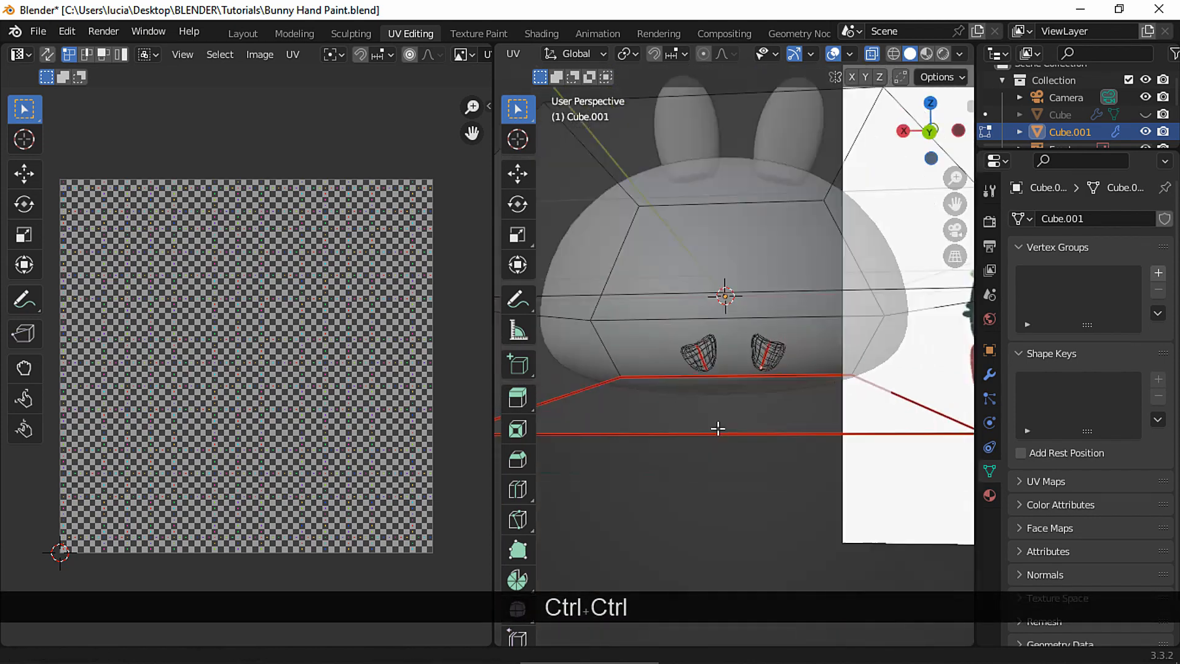
pyautogui.moveTo(717, 426); pyautogui.dragTo(817, 369, button='middle')
pyautogui.scroll(3, 817, 369)
pyautogui.press('a')
pyautogui.scroll(6, 847, 57)
pyautogui.click(798, 55)
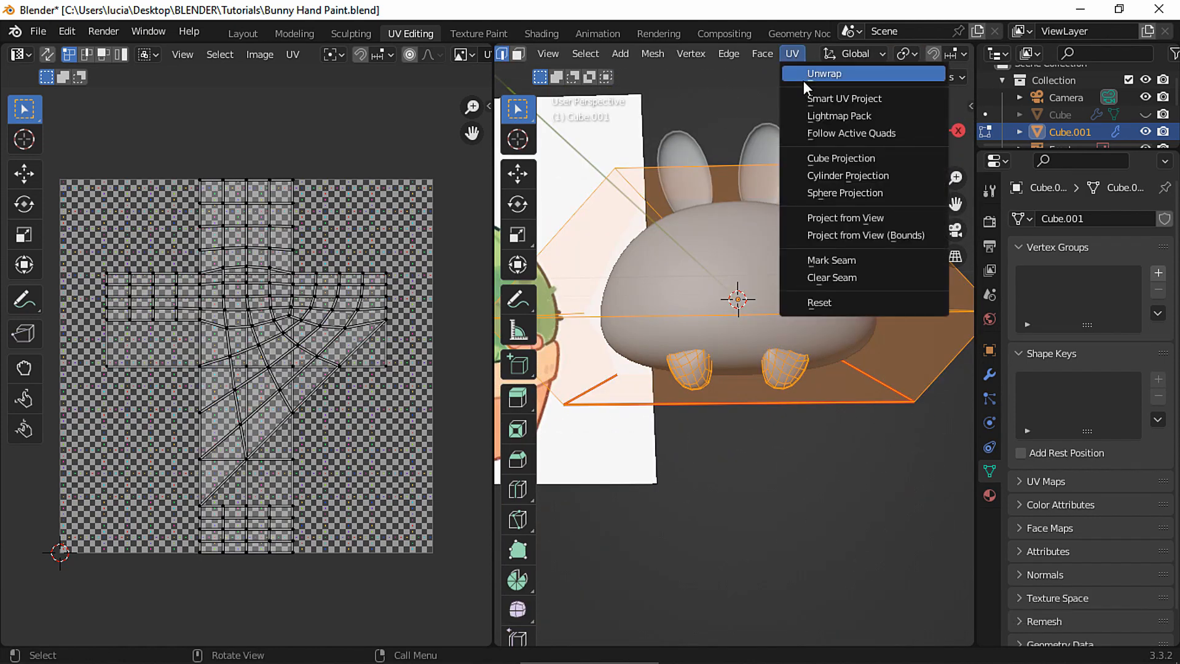
pyautogui.click(811, 75)
pyautogui.doubleClick(749, 626)
pyautogui.press('BackSpace')
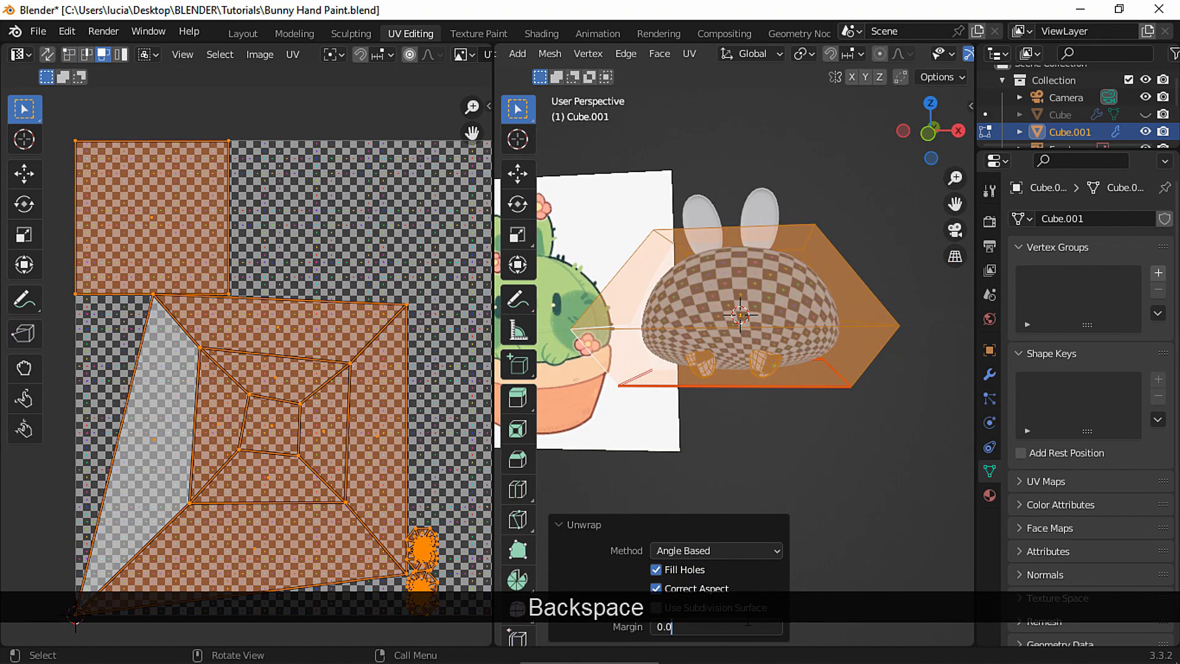
pyautogui.write('1')
pyautogui.press('Return')
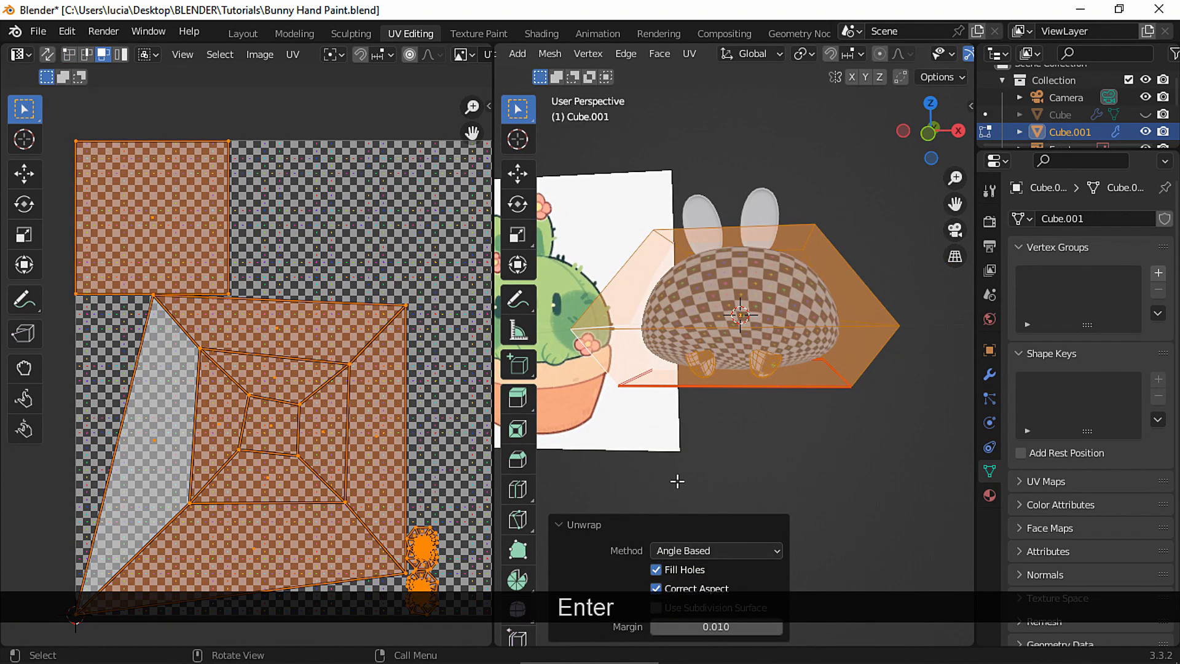
# Select all of both ears' geometry and unwrap it
pyautogui.press('s')
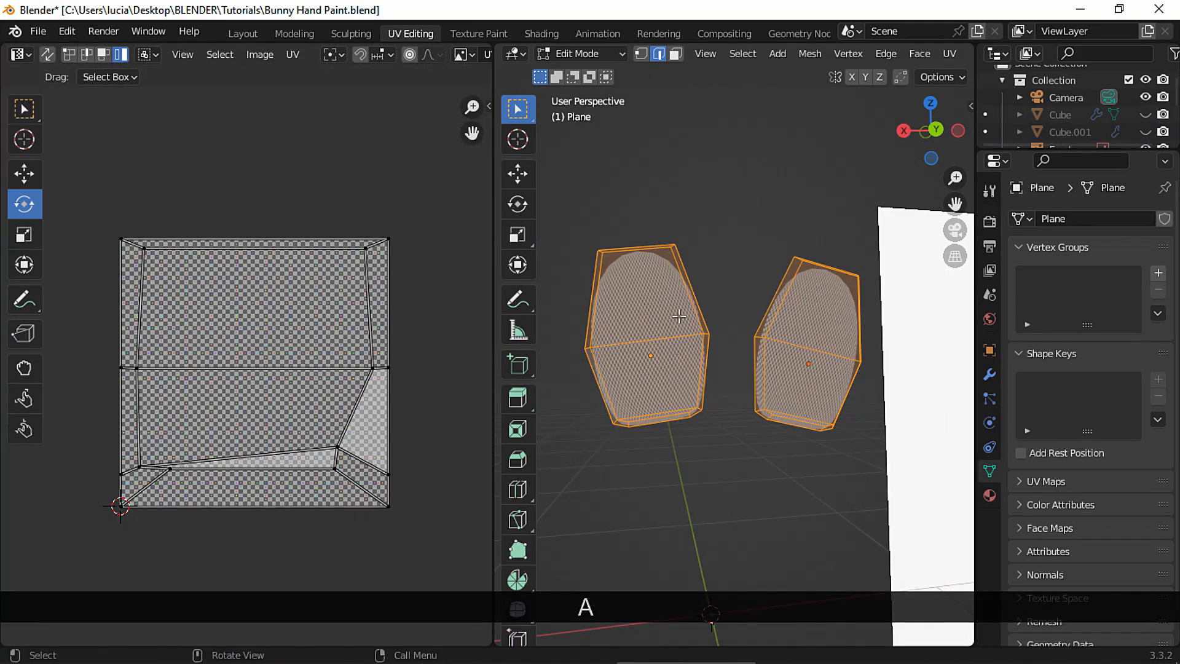
pyautogui.click(960, 53)
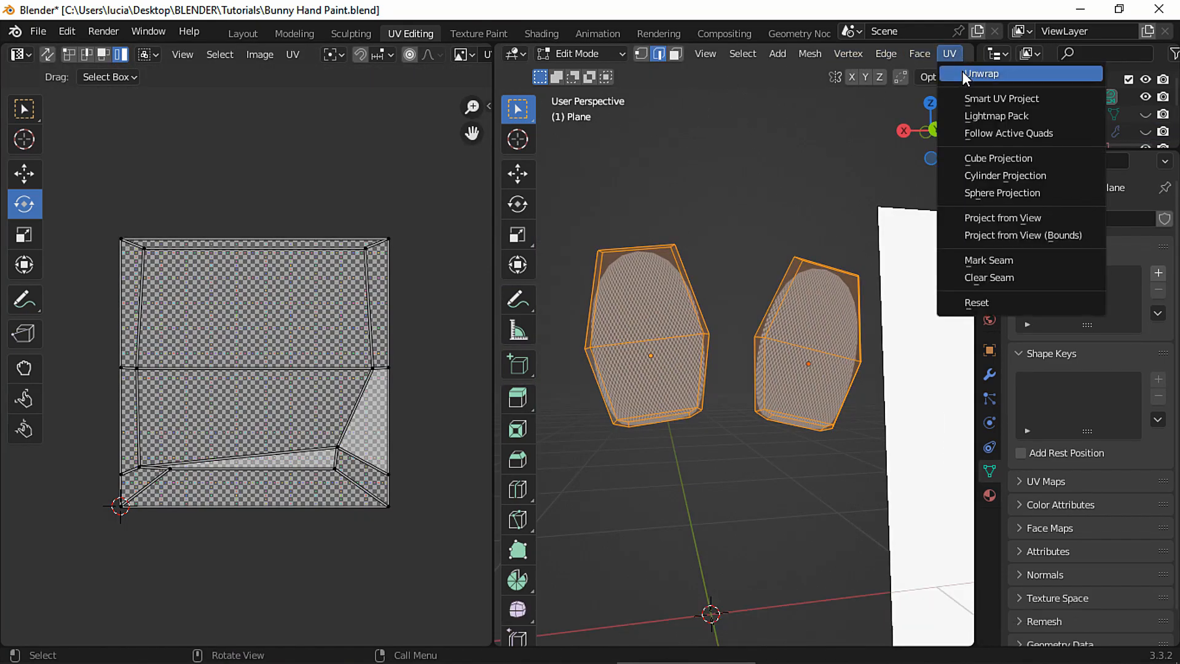
pyautogui.click(962, 73)
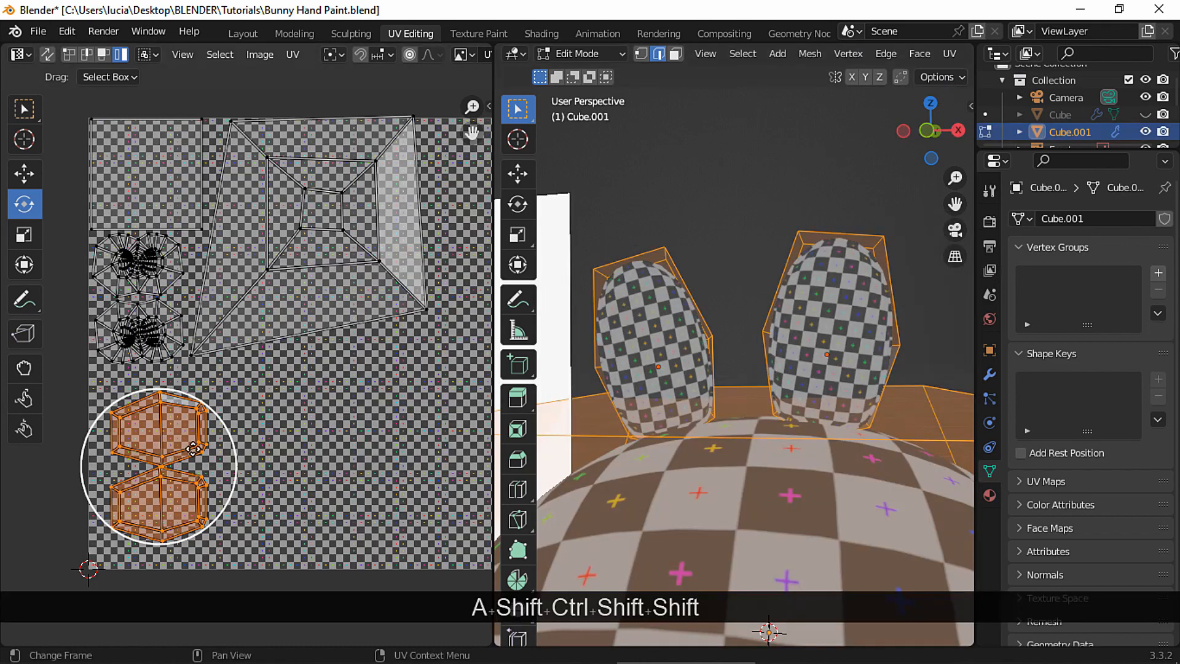
# Move the ears' UV islands into the empty space beside the large cactus body island and scale them up slightly
pyautogui.press('g')
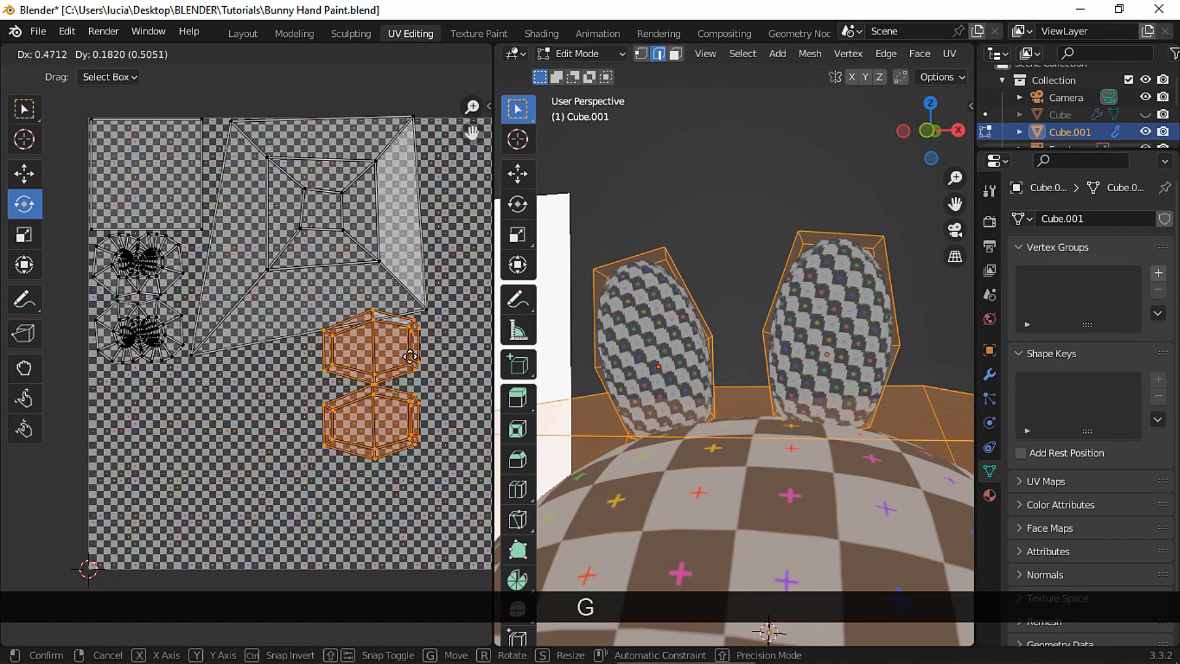
pyautogui.click(421, 353)
pyautogui.keyDown('shift'); pyautogui.moveTo(422, 353); pyautogui.dragTo(280, 462, button='middle'); pyautogui.keyUp('shift')
pyautogui.press('g')
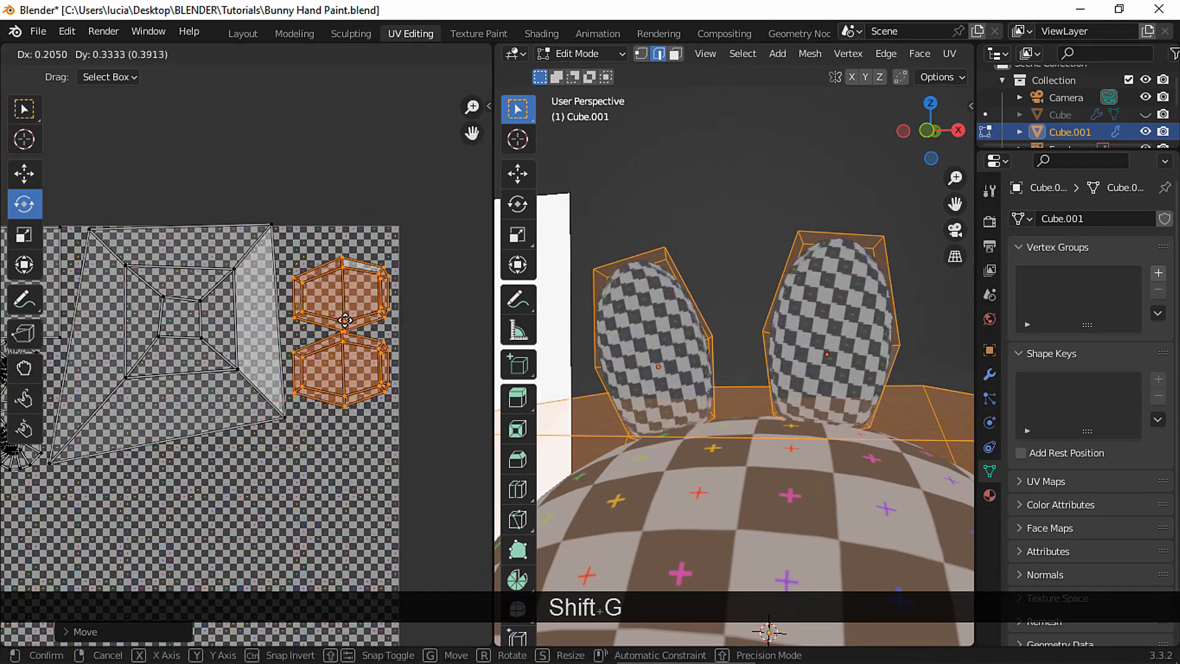
pyautogui.click(349, 285)
pyautogui.press('s')
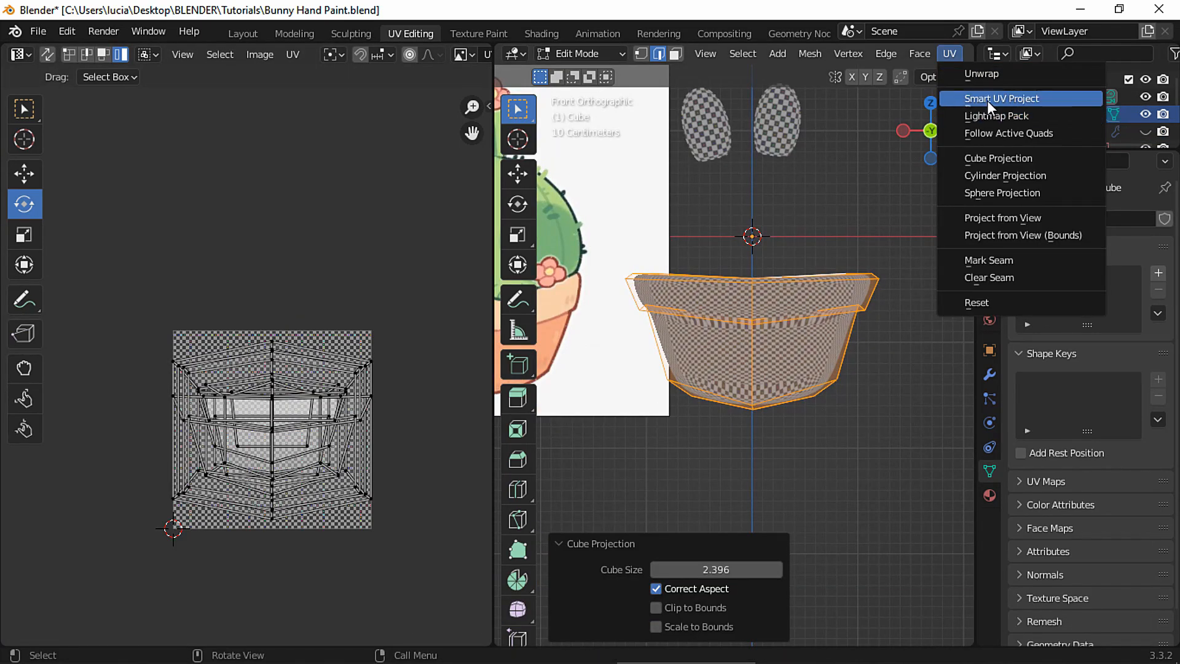
# Unwrap the pot with Smart UV Project at a 66° angle limit and scale its UV islands
pyautogui.click(987, 100)
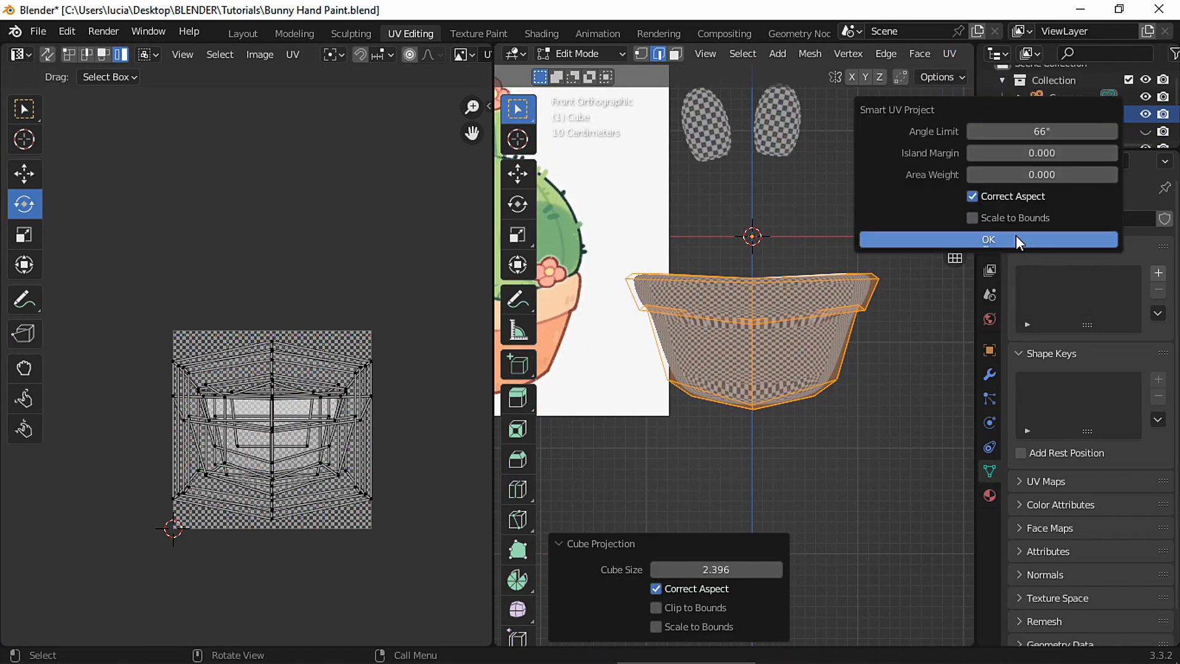
pyautogui.click(1016, 237)
pyautogui.press('s')
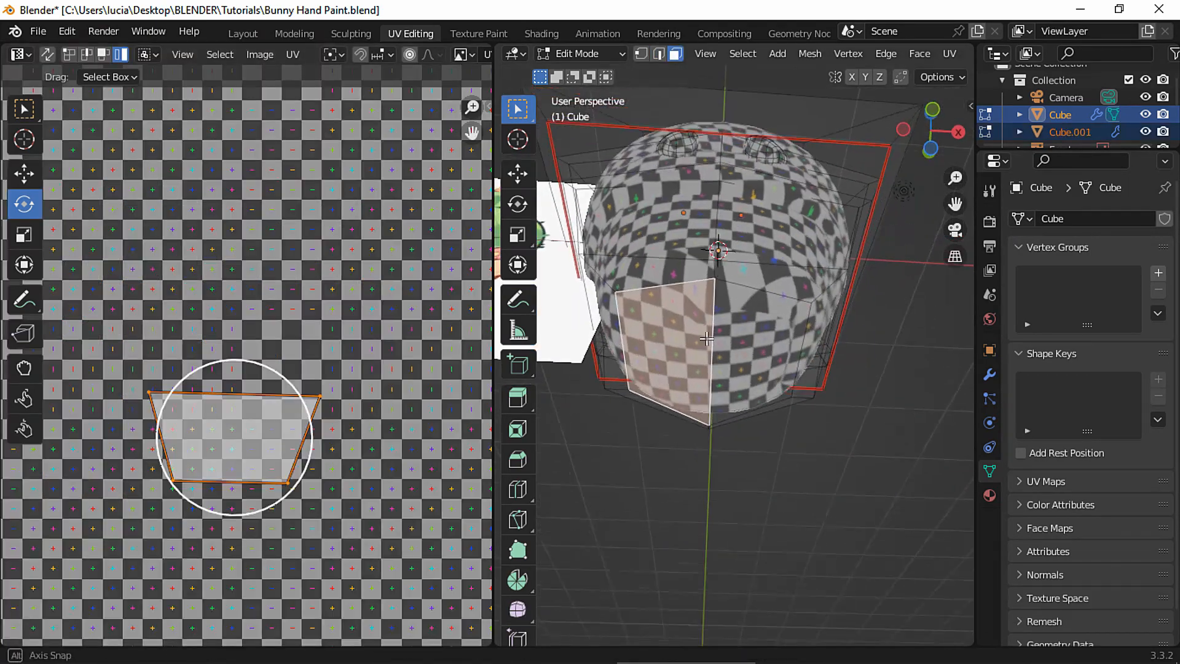
# Select the two adjoining faces on the pot's underside and scale their UV island down
pyautogui.keyDown('shift'); pyautogui.click(763, 348); pyautogui.keyUp('shift')
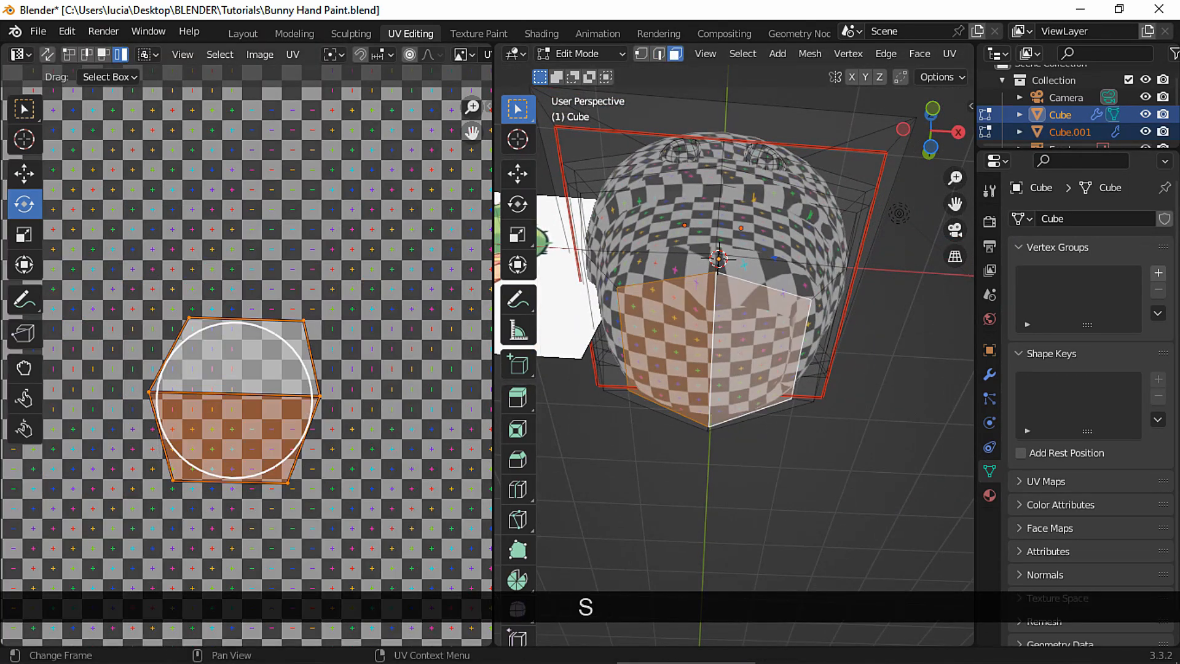
pyautogui.press('s')
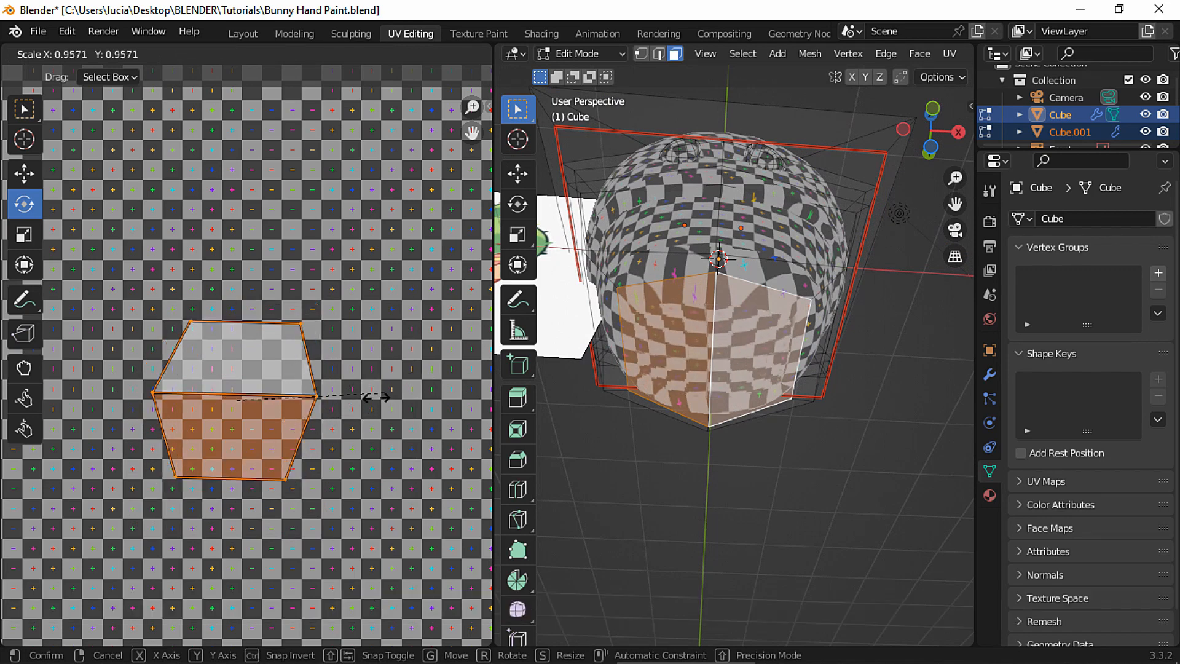
pyautogui.click(348, 420)
# Select all geometry and move the two curved pot UV islands together into the lower-left corner of the UV grid
pyautogui.press('a')
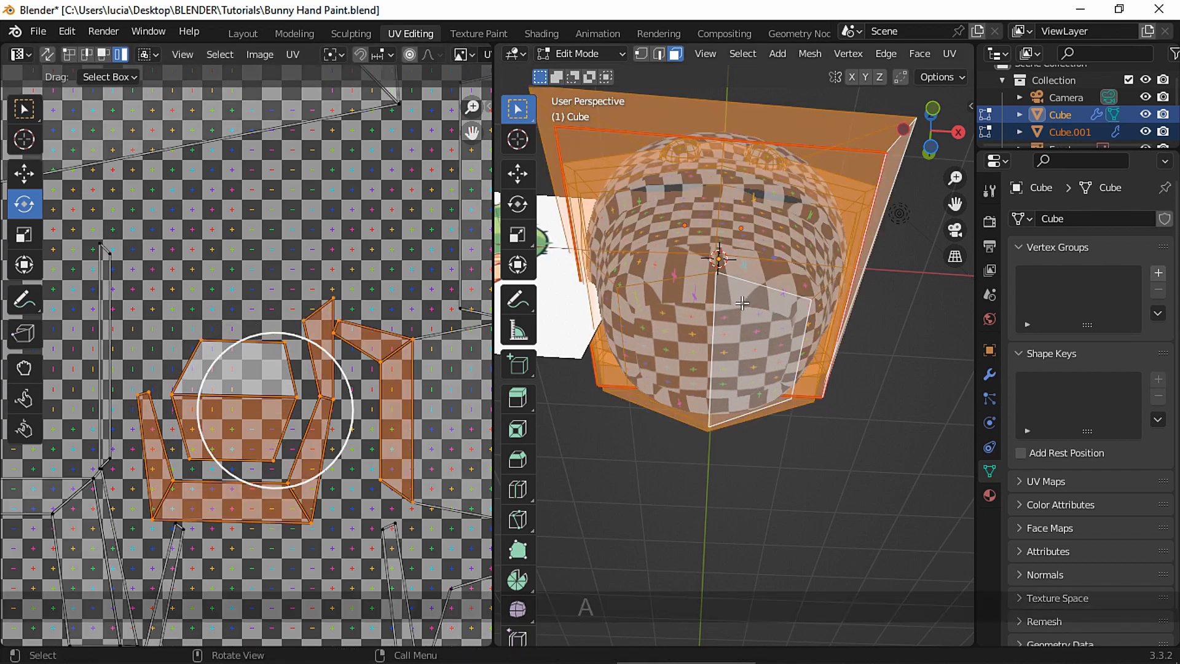
pyautogui.keyDown('ctrl'); pyautogui.moveTo(357, 381); pyautogui.dragTo(282, 522, button='middle'); pyautogui.keyUp('ctrl')
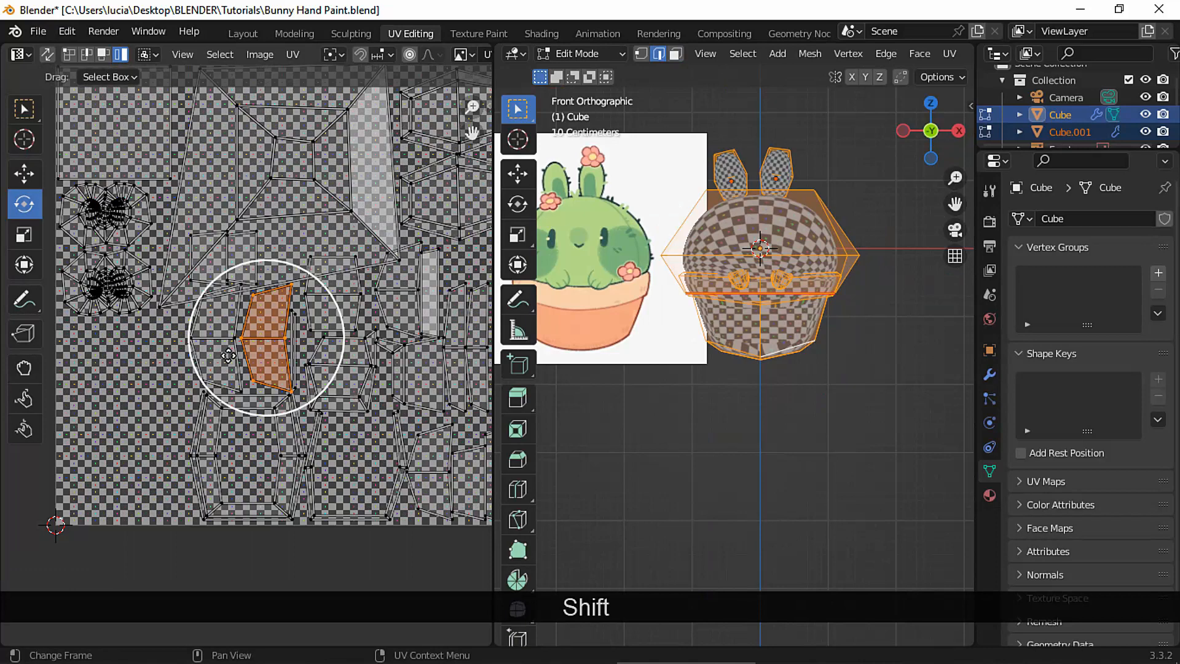
pyautogui.click(229, 356)
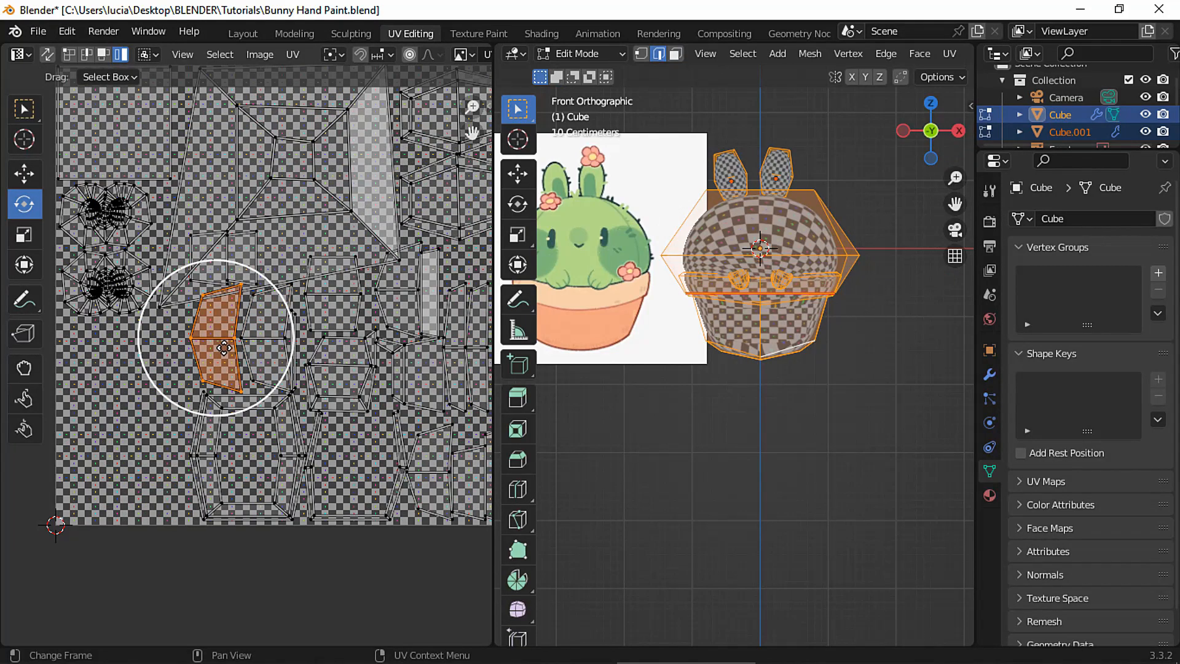
pyautogui.keyDown('shift'); pyautogui.moveTo(229, 356); pyautogui.dragTo(244, 345, button='middle'); pyautogui.keyUp('shift')
pyautogui.keyDown('shift'); pyautogui.click(277, 334); pyautogui.keyUp('shift')
pyautogui.press('g')
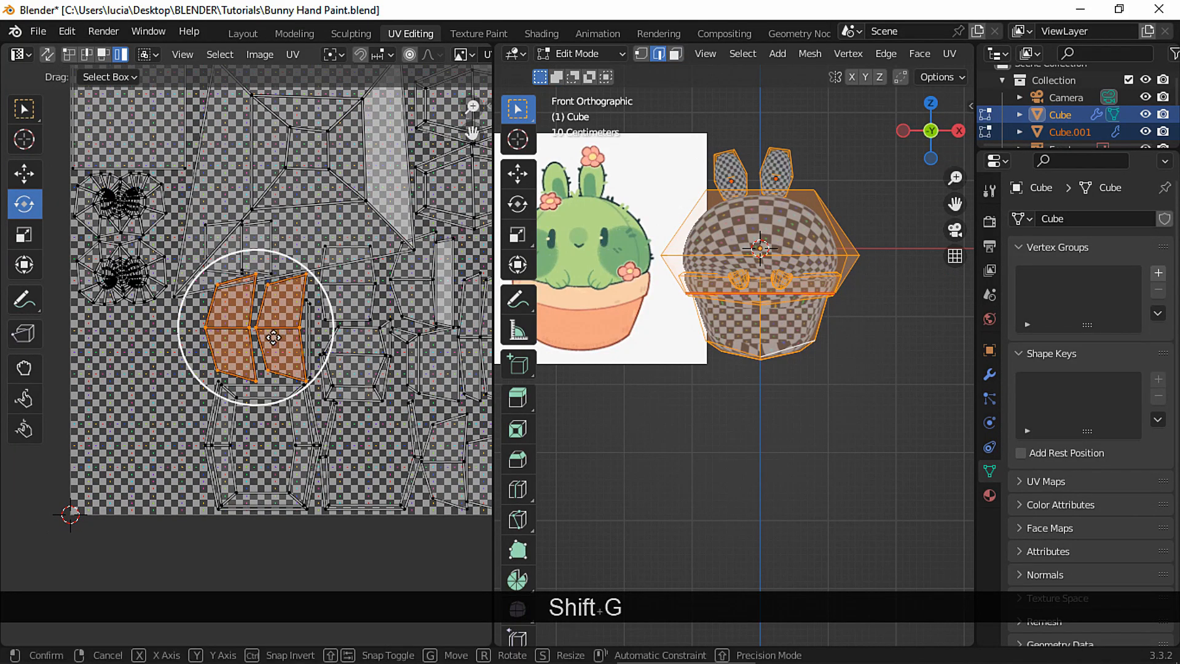
pyautogui.click(171, 469)
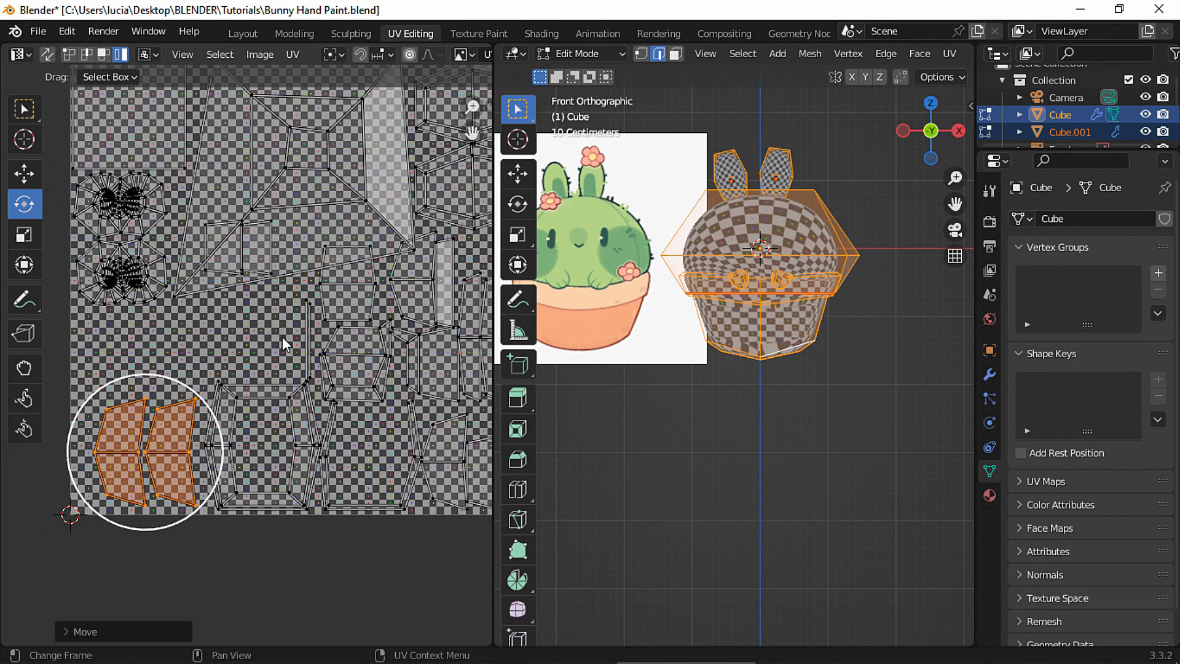
# Move the two small rectangular pot islands off the body island into the gap below the paws' islands
pyautogui.click(249, 268)
pyautogui.keyDown('shift'); pyautogui.click(230, 270); pyautogui.keyUp('shift')
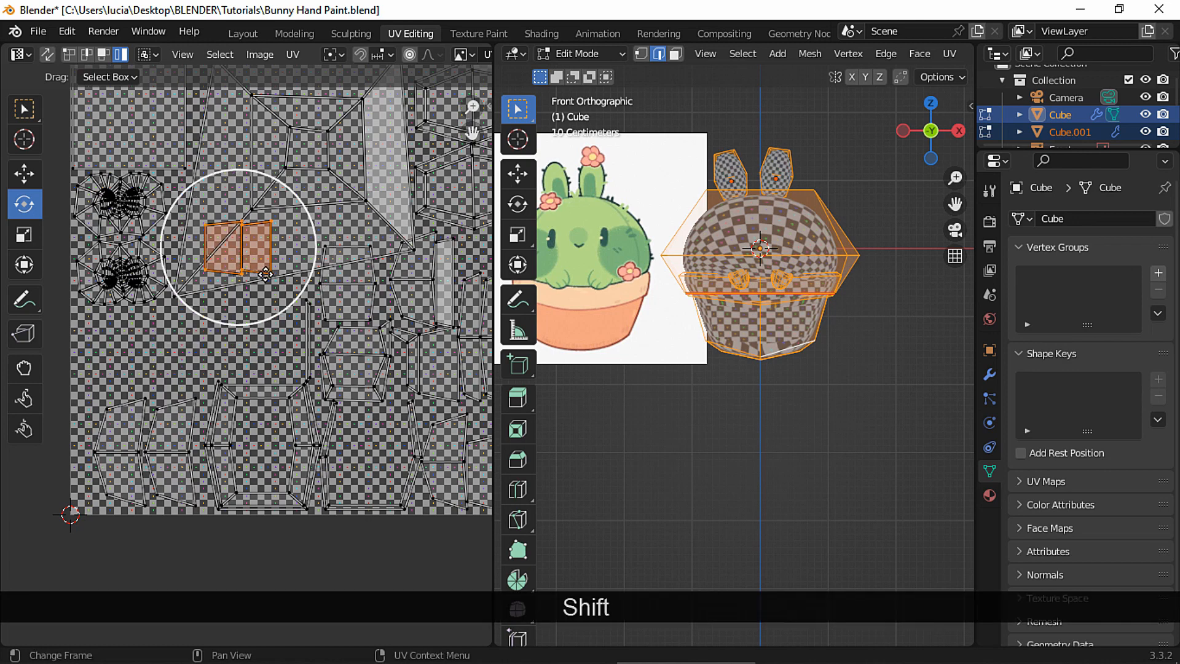
pyautogui.press('g')
pyautogui.click(115, 346)
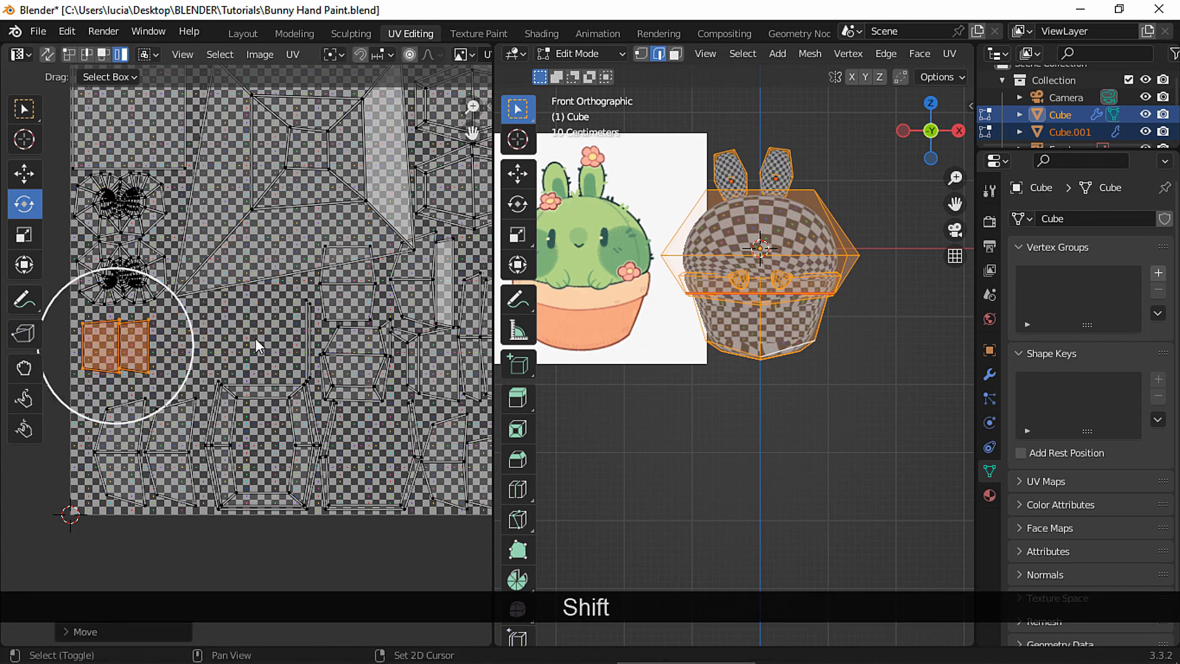
# Move the small two-face pot island next to the rectangular pair below the paws' islands
pyautogui.keyDown('shift'); pyautogui.moveTo(284, 338); pyautogui.dragTo(161, 371, button='middle'); pyautogui.keyUp('shift')
pyautogui.keyDown('ctrl'); pyautogui.moveTo(247, 338); pyautogui.dragTo(340, 327, button='middle'); pyautogui.keyUp('ctrl')
pyautogui.click(315, 329)
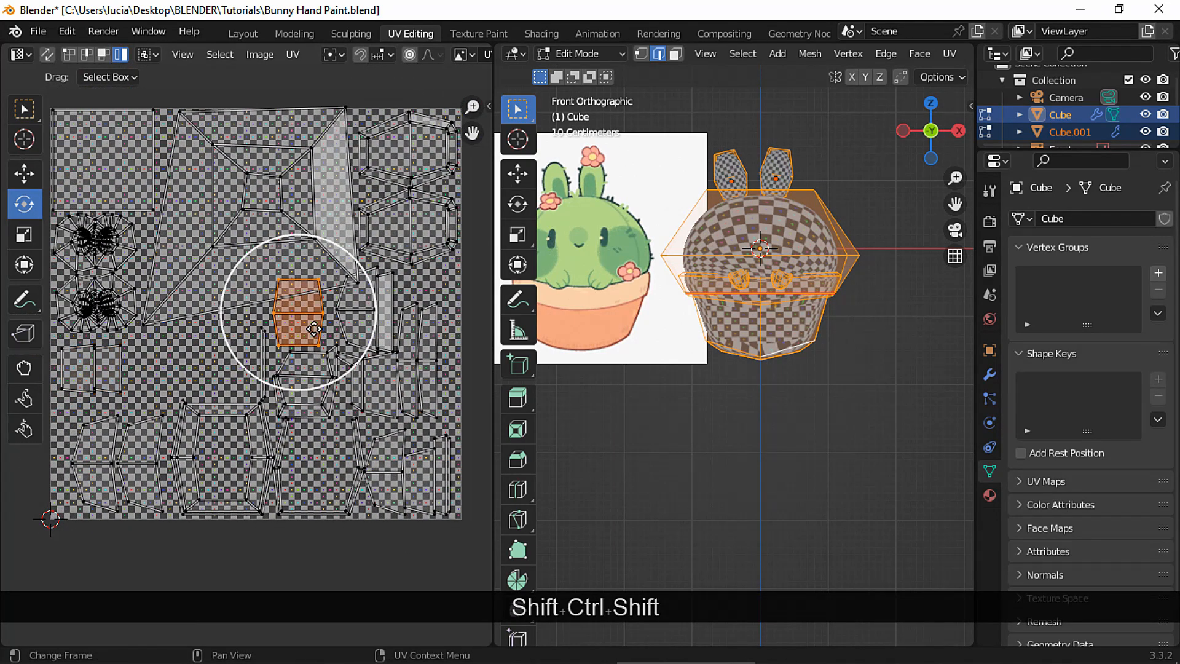
pyautogui.press('g')
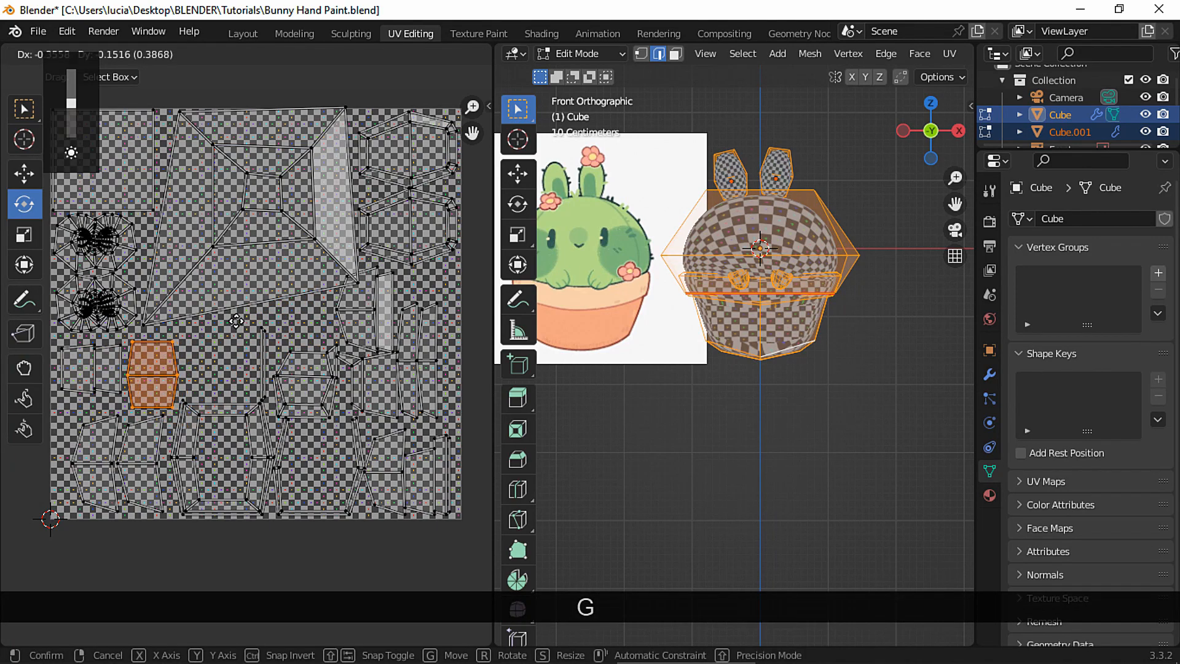
pyautogui.click(238, 322)
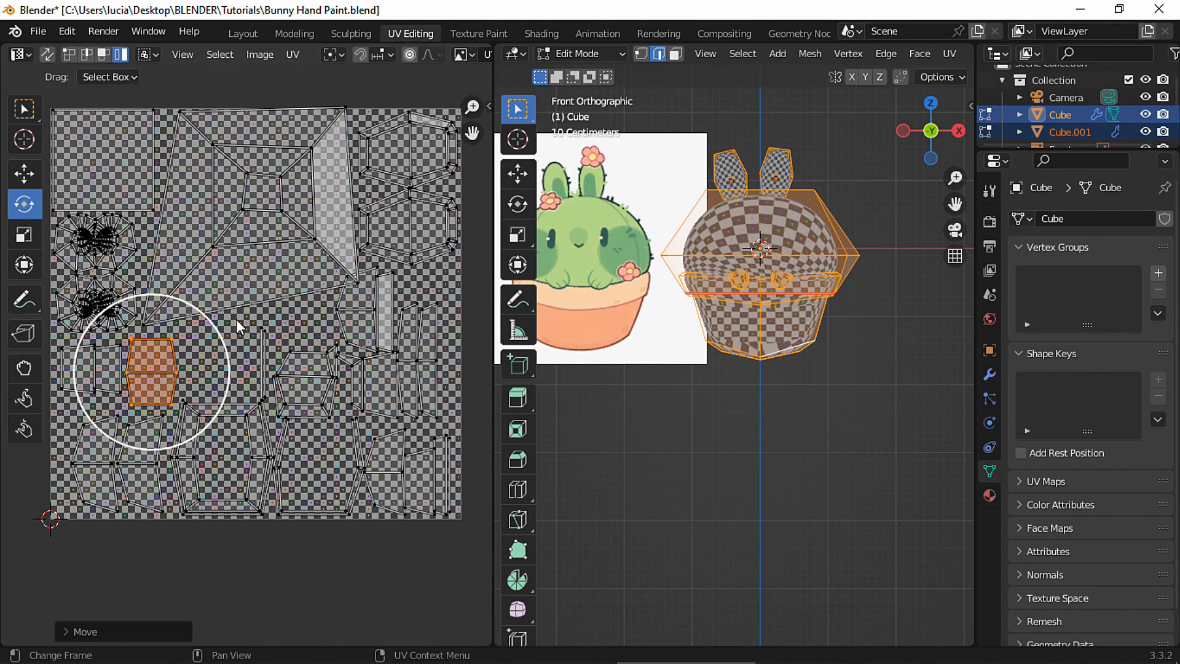
# Move the half-hexagon pot UV island into the gap below the body island, just above the lower pot islands
pyautogui.moveTo(360, 318); pyautogui.dragTo(279, 347, button='middle')
pyautogui.keyDown('ctrl'); pyautogui.moveTo(273, 355); pyautogui.dragTo(334, 317, button='middle'); pyautogui.keyUp('ctrl')
pyautogui.hotkey('ctrl', 'z')
pyautogui.keyDown('shift'); pyautogui.moveTo(316, 399); pyautogui.dragTo(368, 332, button='middle'); pyautogui.keyUp('shift')
pyautogui.press('g')
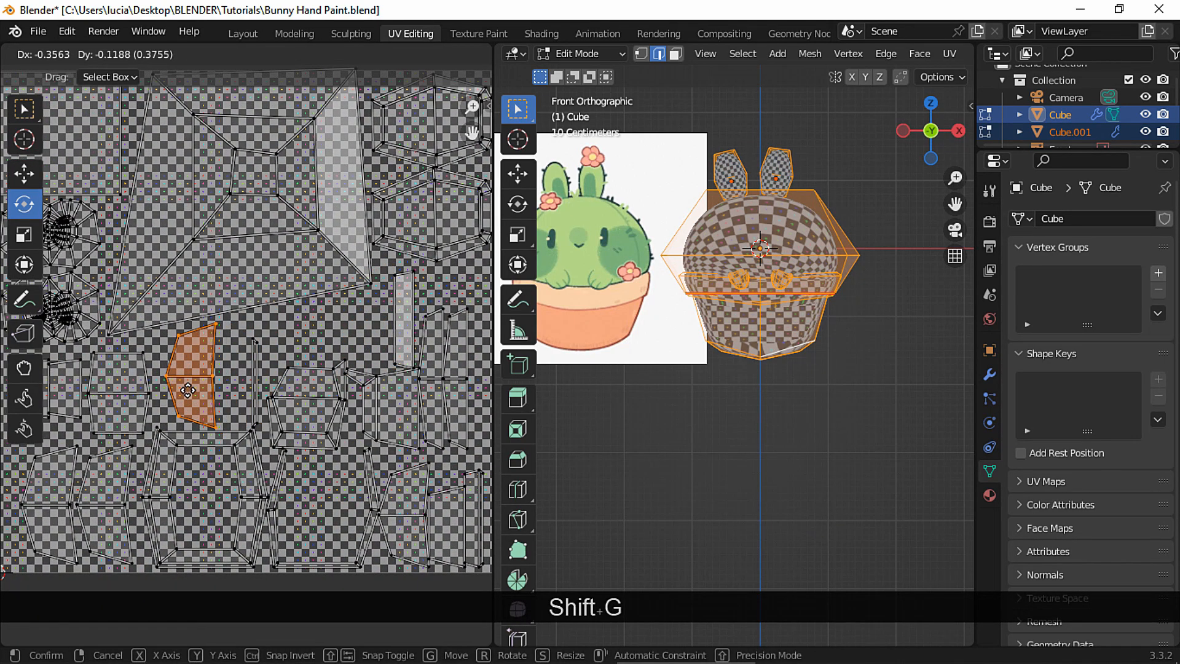
pyautogui.click(187, 397)
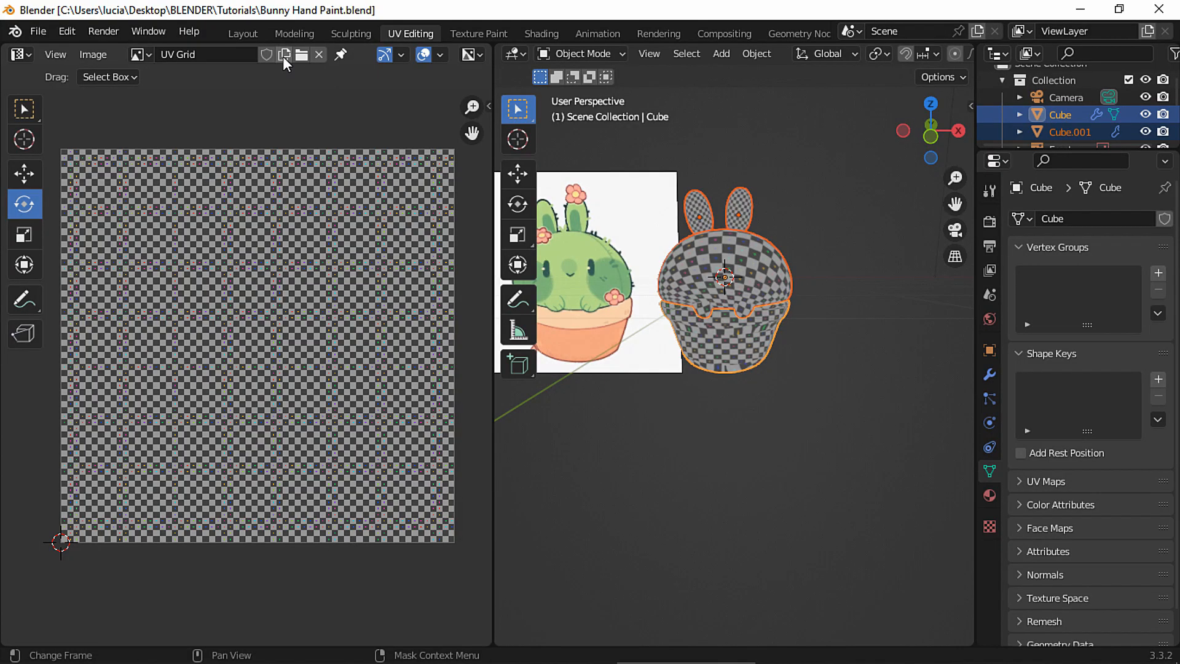
# Create a blank 2048 × 2048 px image named Bunny Texture Paint with a fully transparent black base color
pyautogui.click(284, 55)
pyautogui.write('Bunny Texture Paint')
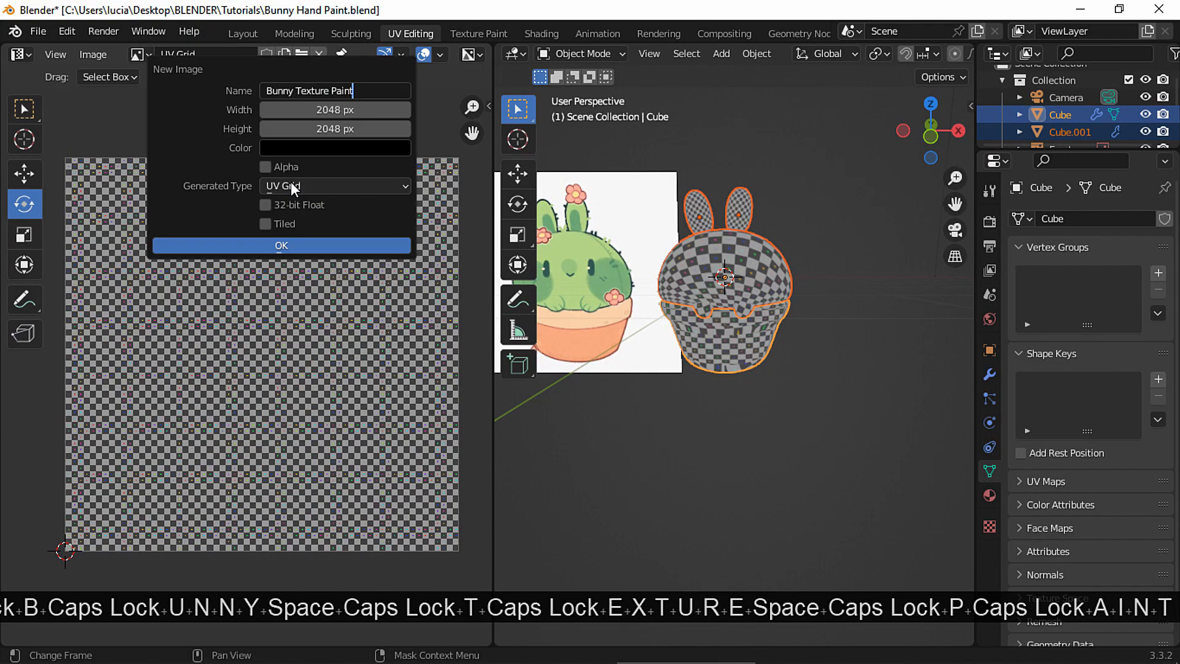
pyautogui.click(301, 185)
pyautogui.click(324, 201)
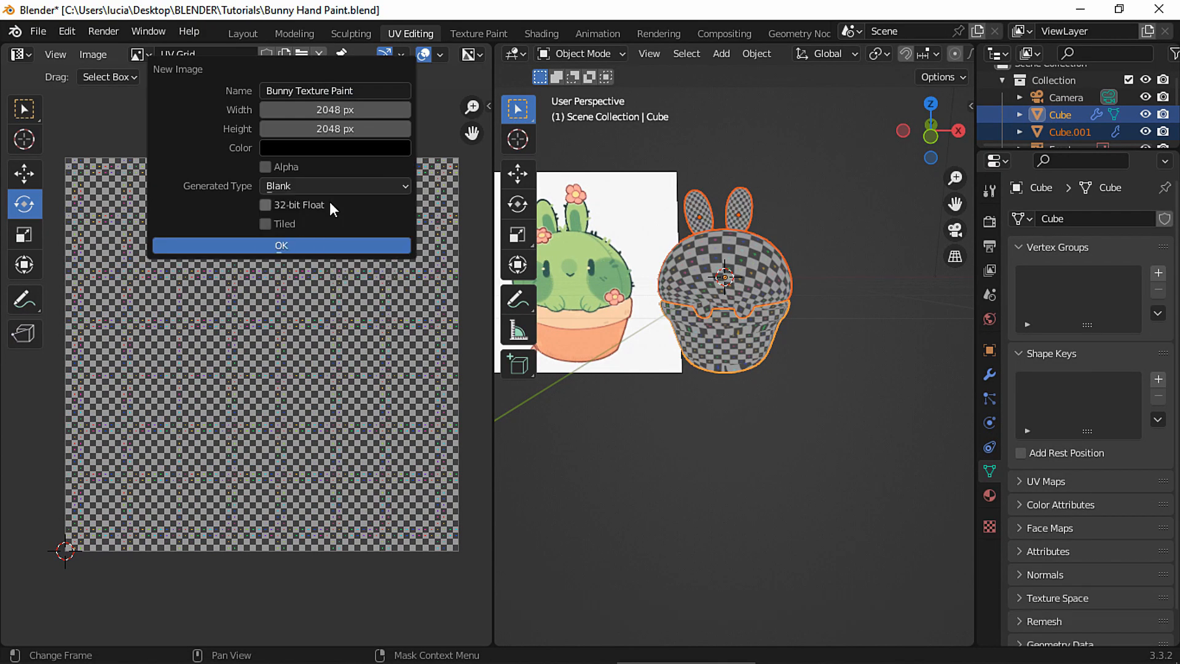
pyautogui.click(306, 148)
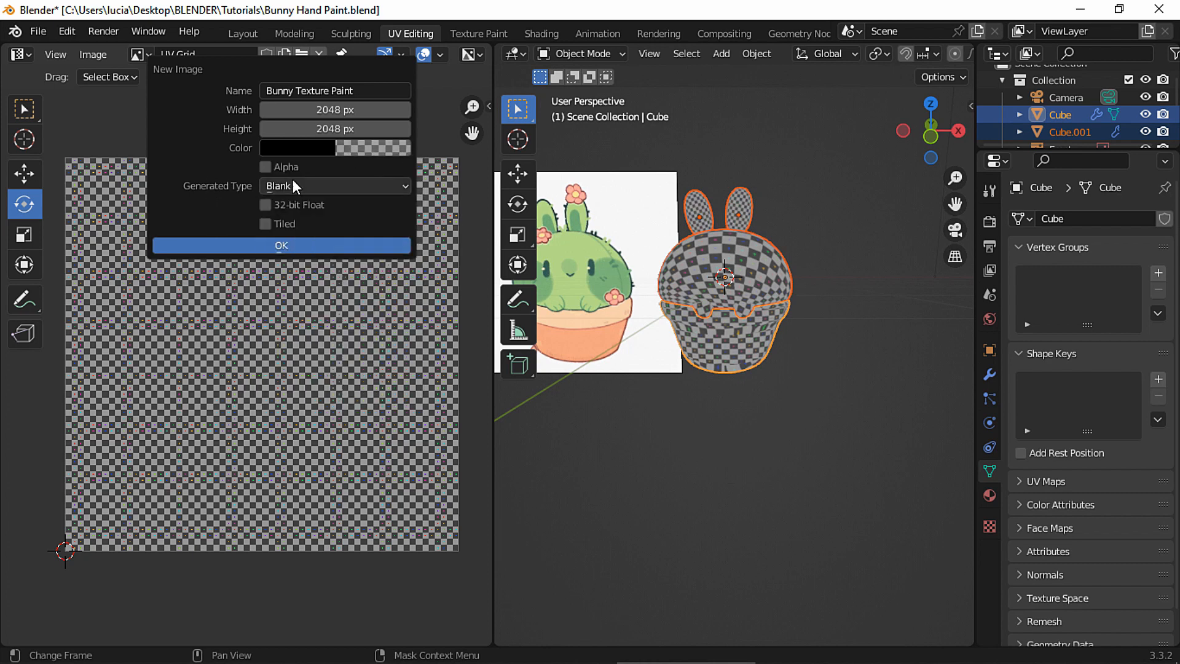
pyautogui.click(366, 247)
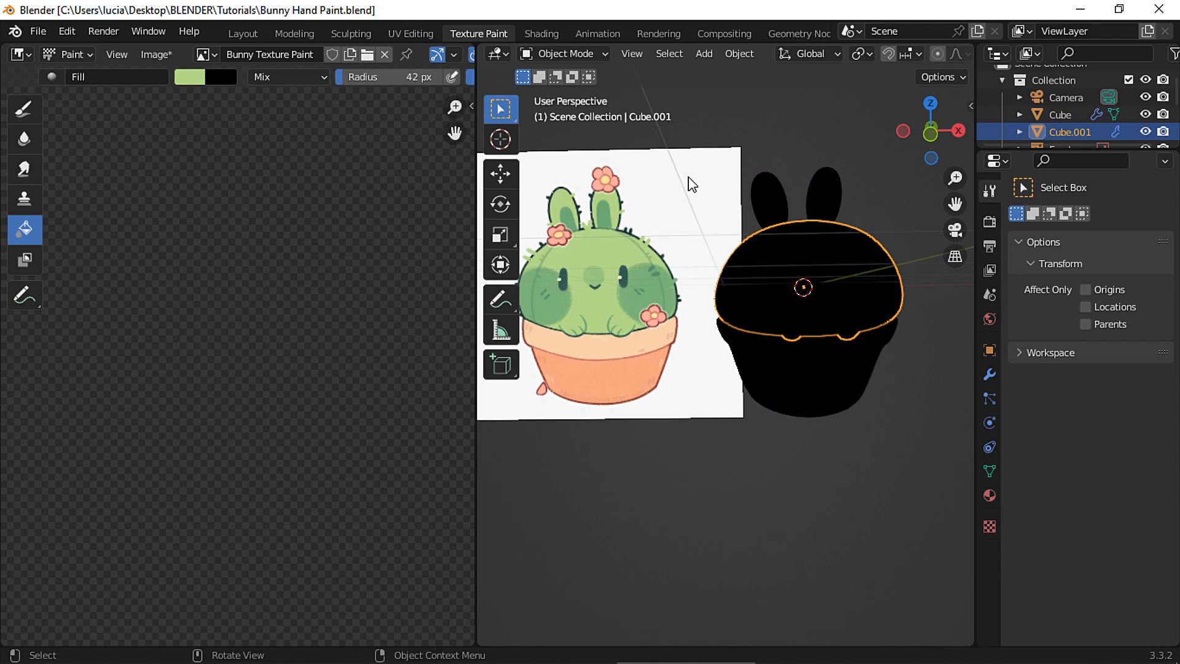
# Put the cactus body into Texture Paint mode and fill it with the light green of the reference cactus
pyautogui.click(563, 53)
pyautogui.click(571, 168)
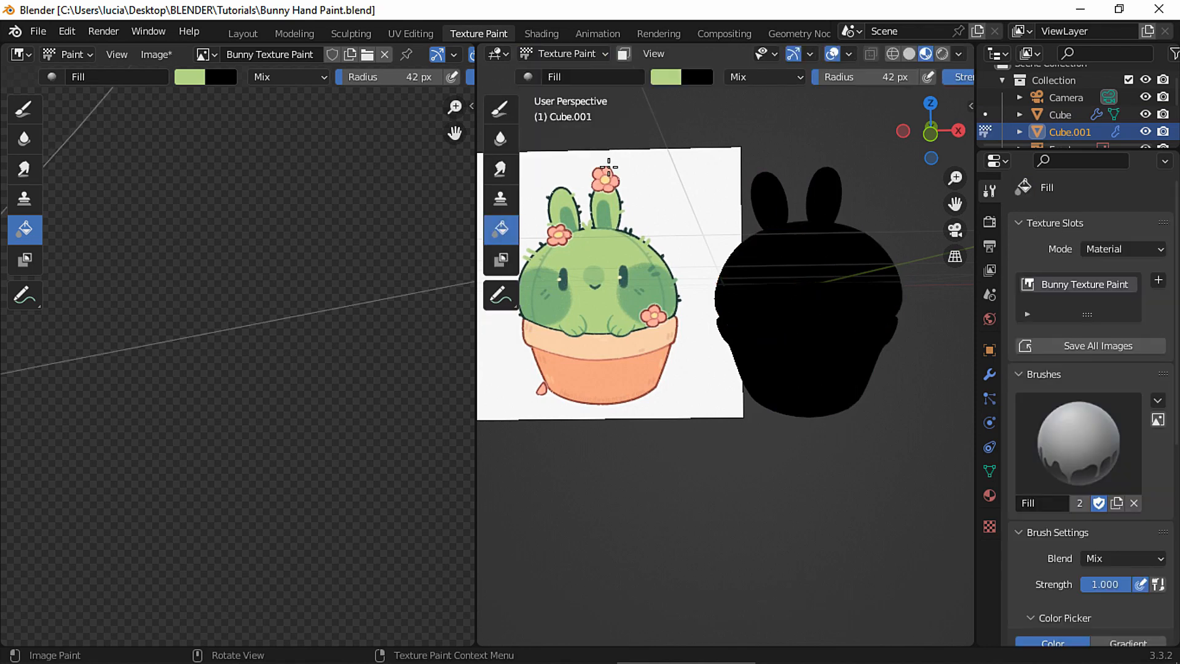
pyautogui.click(666, 77)
pyautogui.click(788, 255)
pyautogui.scroll(1, 736, 135)
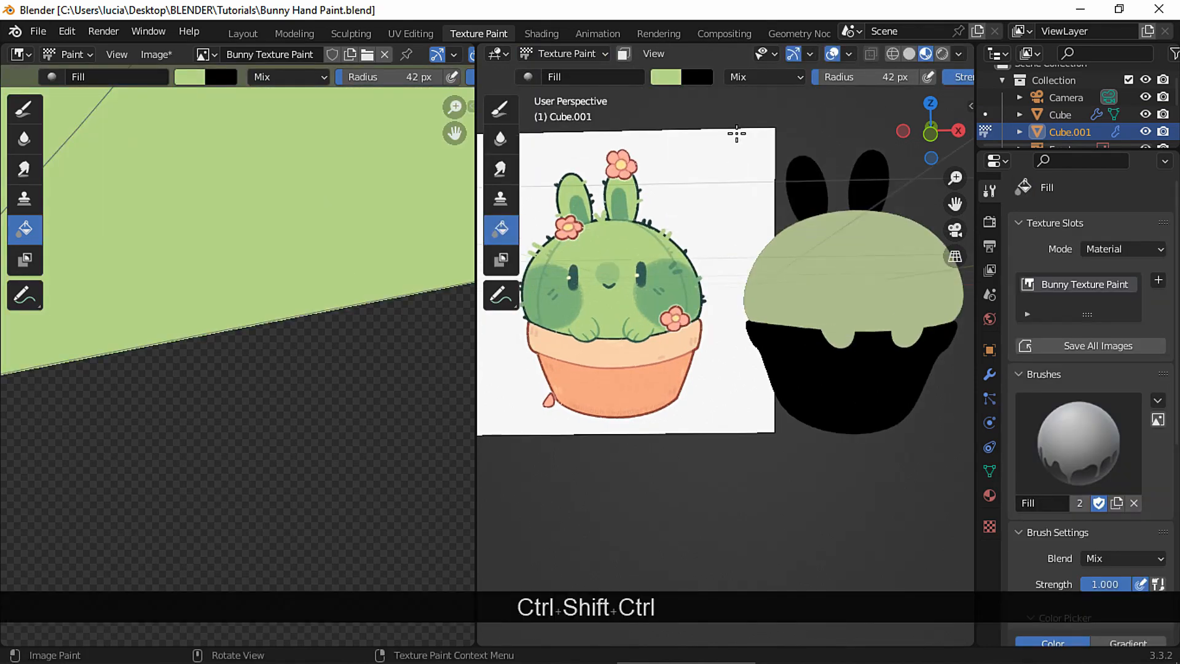
# Select the bunny's left ear, fill it with the same light green in Texture Paint mode, and return to Object Mode
pyautogui.click(587, 54)
pyautogui.click(571, 73)
pyautogui.click(823, 179)
pyautogui.click(564, 54)
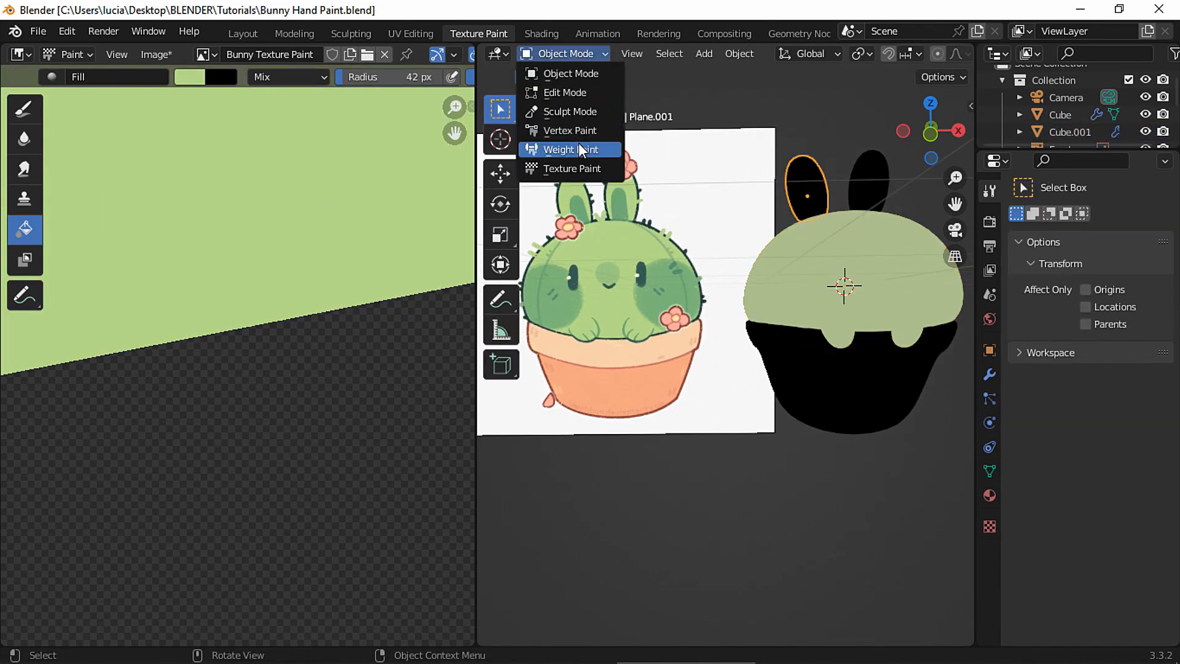
pyautogui.click(578, 168)
pyautogui.click(564, 54)
pyautogui.click(571, 73)
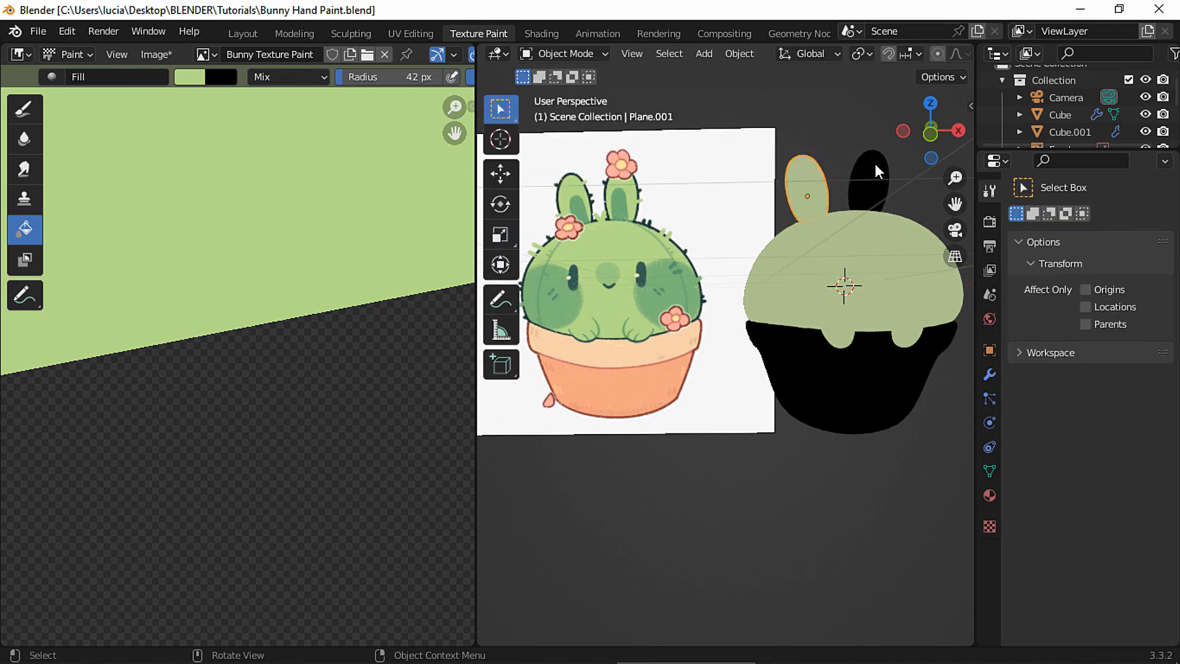
# Fill the bunny's right ear with the light green in Texture Paint mode and return to Object Mode
pyautogui.click(564, 53)
pyautogui.click(578, 168)
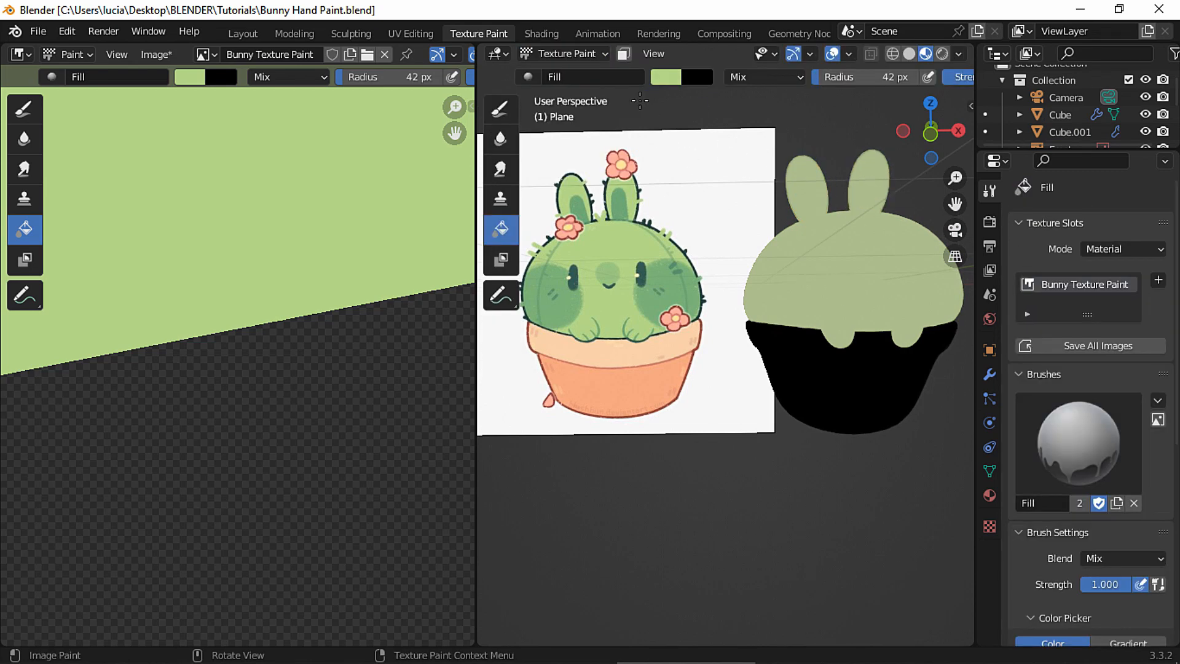
pyautogui.click(563, 54)
pyautogui.click(571, 74)
# Select the pot's rim faces in Edit Mode and switch the pot to Texture Paint mode
pyautogui.click(588, 54)
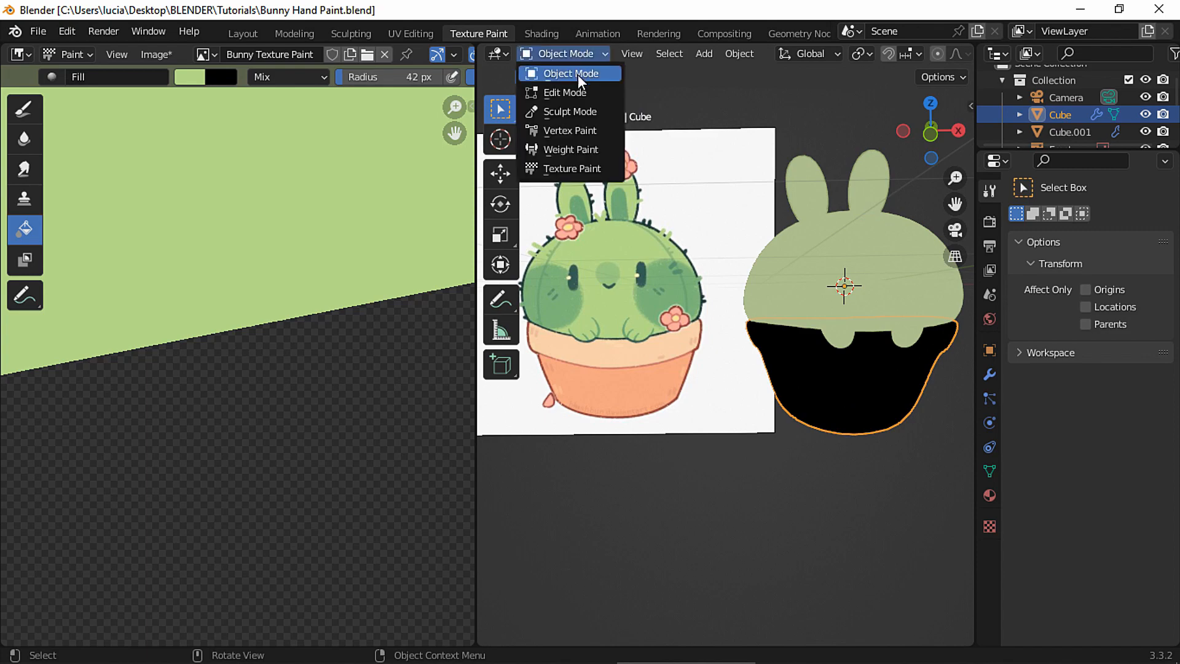
pyautogui.click(568, 92)
pyautogui.moveTo(568, 92); pyautogui.dragTo(632, 186, button='middle')
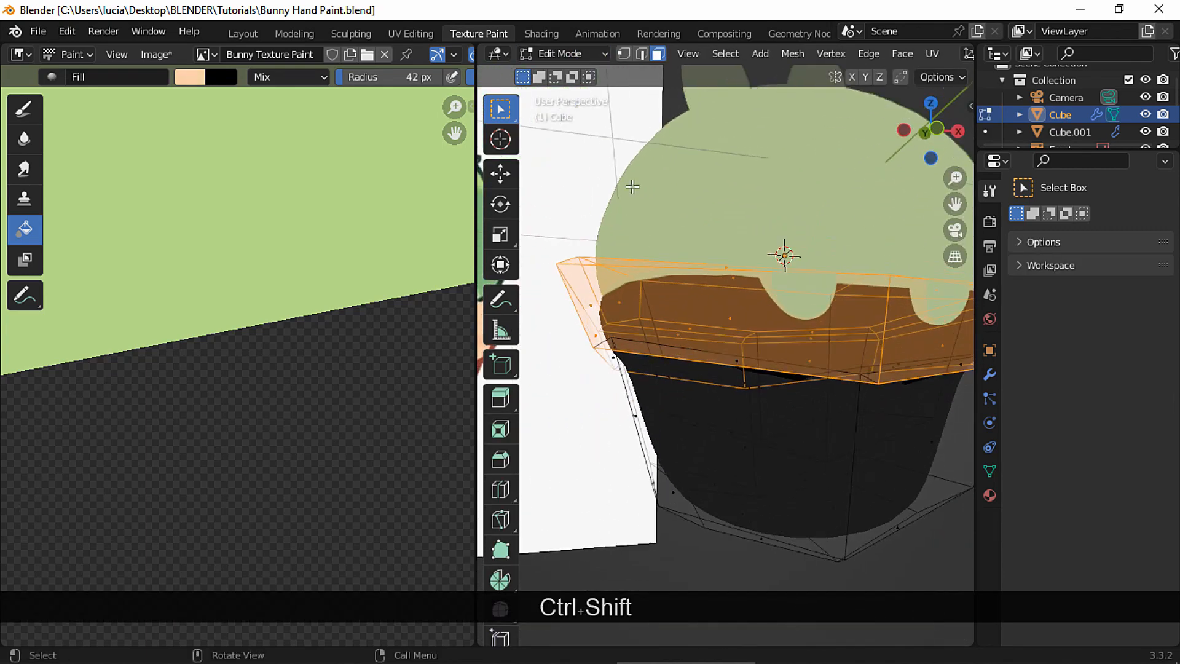
pyautogui.click(563, 54)
pyautogui.click(572, 165)
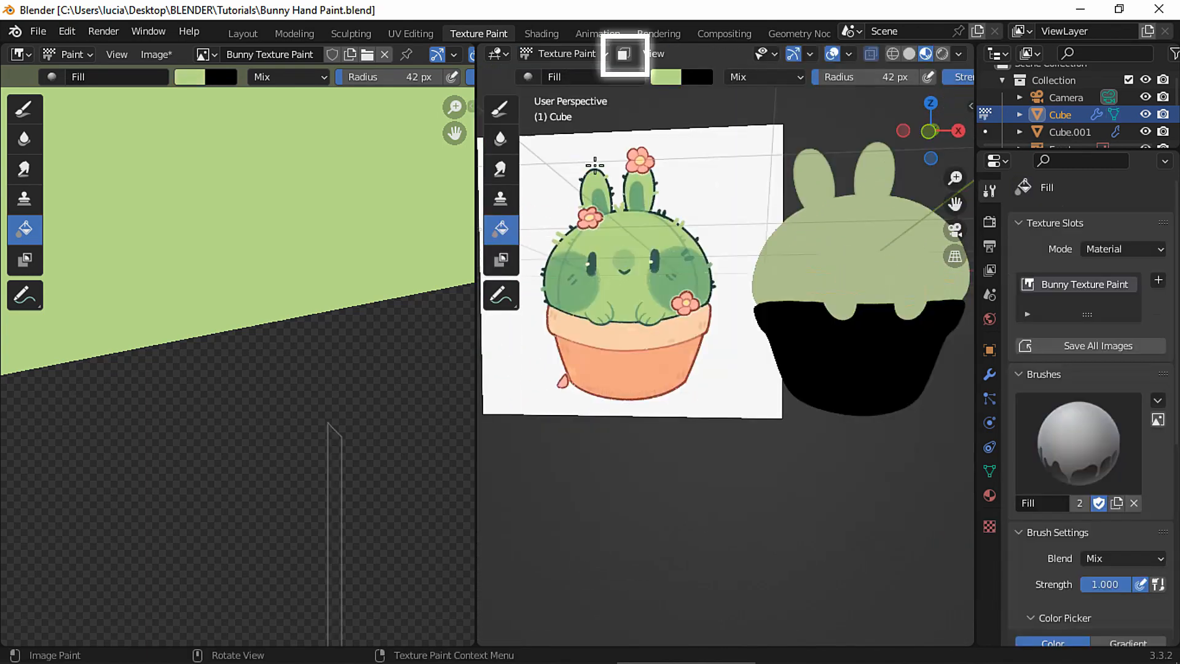
# Enable the paint face mask and fill the selected rim with the light peach sampled from the reference pot's rim
pyautogui.click(624, 56)
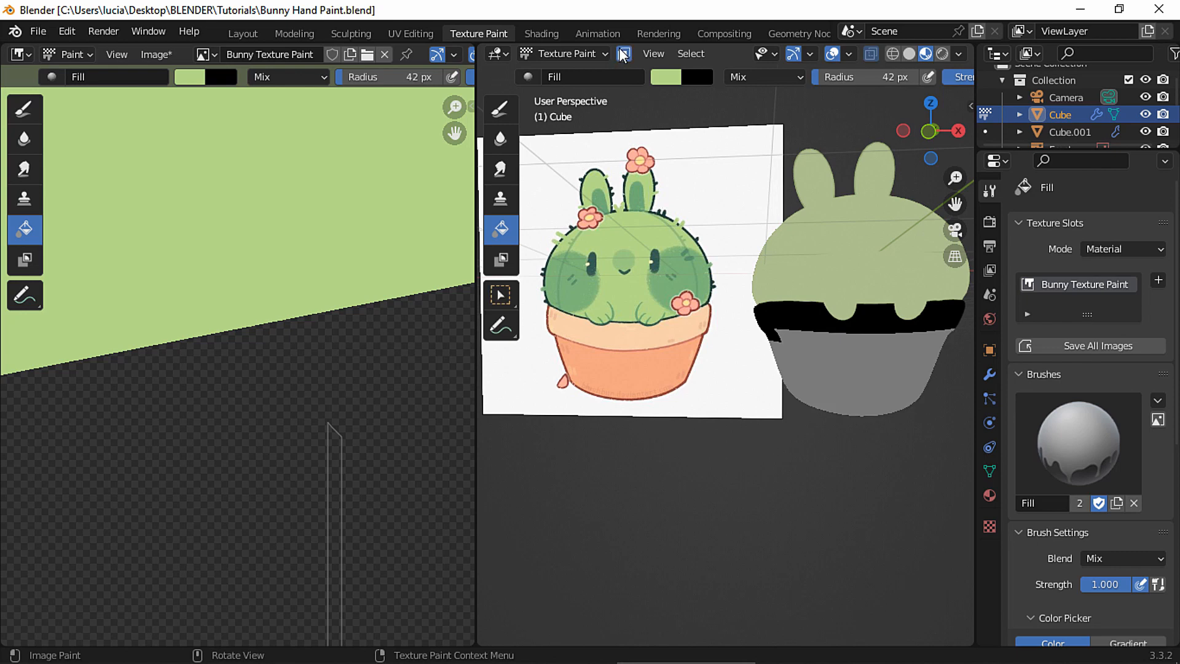
pyautogui.click(671, 84)
pyautogui.click(799, 263)
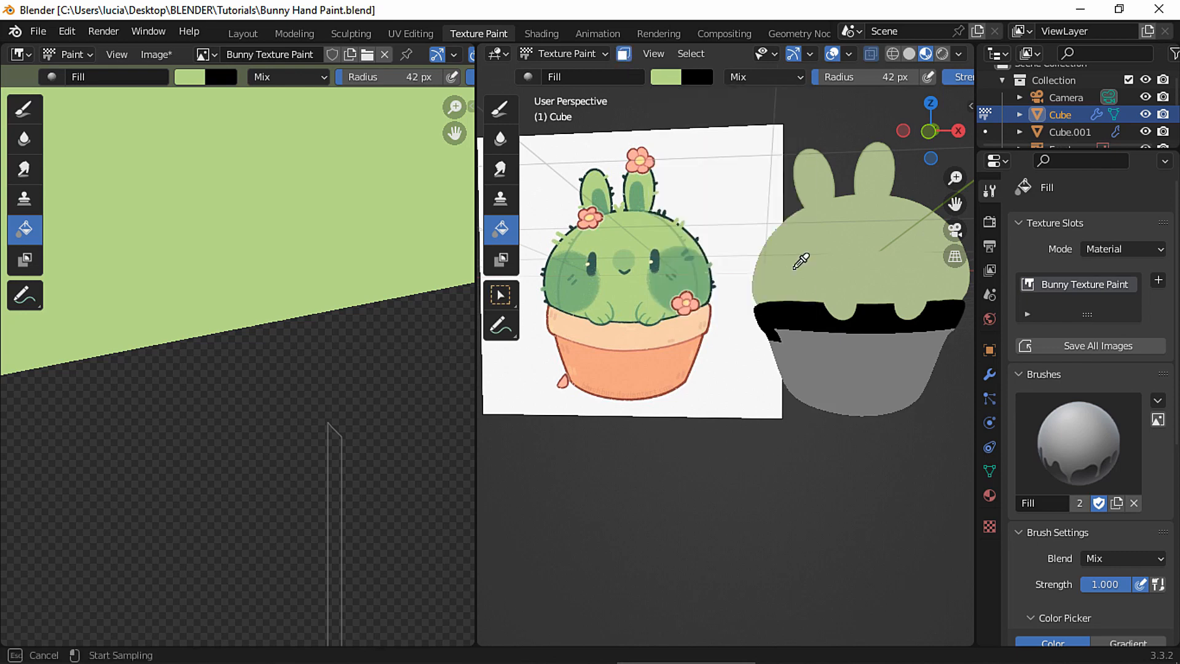
pyautogui.click(645, 328)
pyautogui.moveTo(685, 320); pyautogui.dragTo(726, 295, button='middle')
# Invert the face selection in Edit Mode to the pot's lower part and return to Texture Paint mode
pyautogui.click(562, 54)
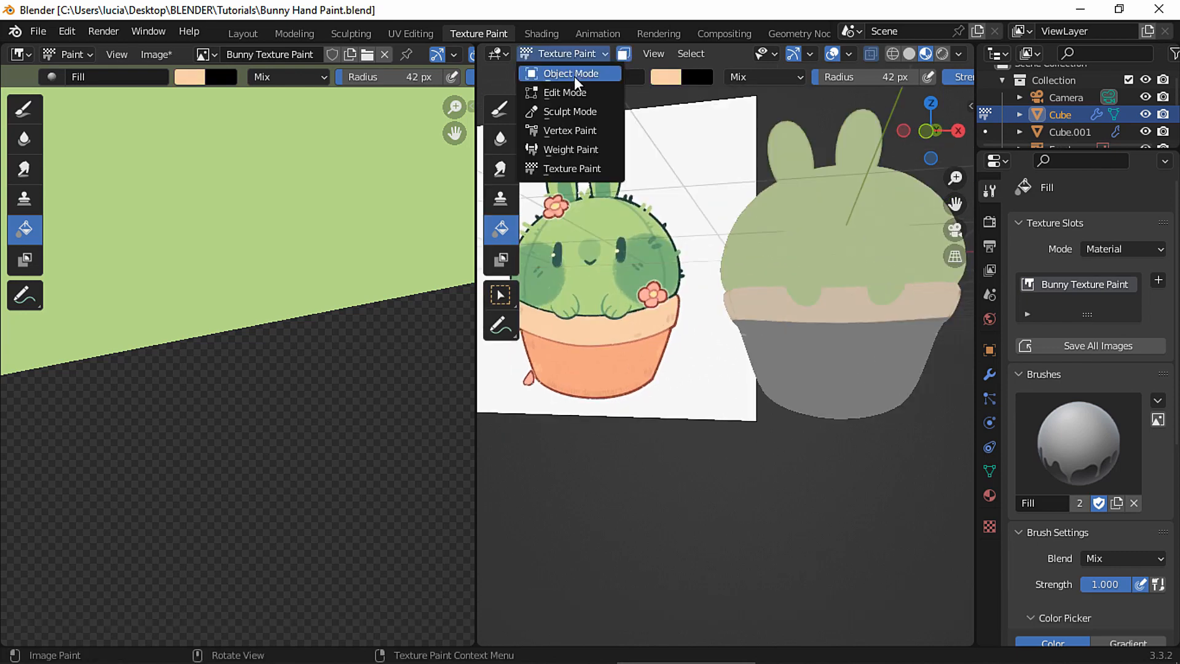
pyautogui.click(590, 91)
pyautogui.click(725, 53)
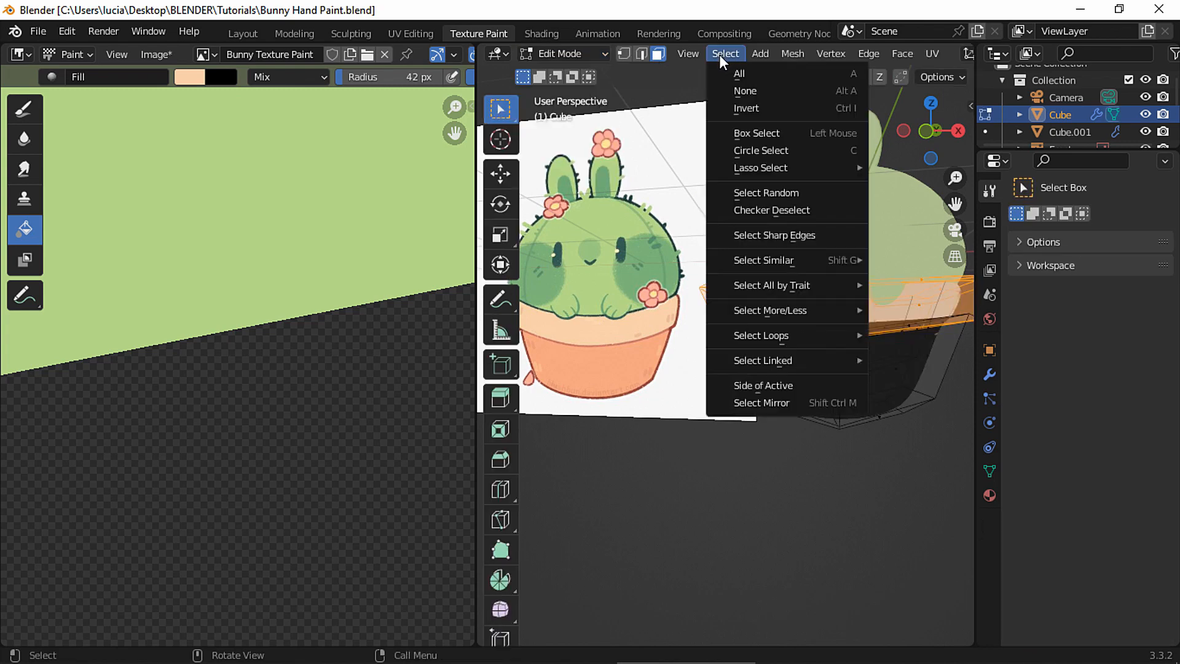
pyautogui.click(763, 109)
pyautogui.click(562, 54)
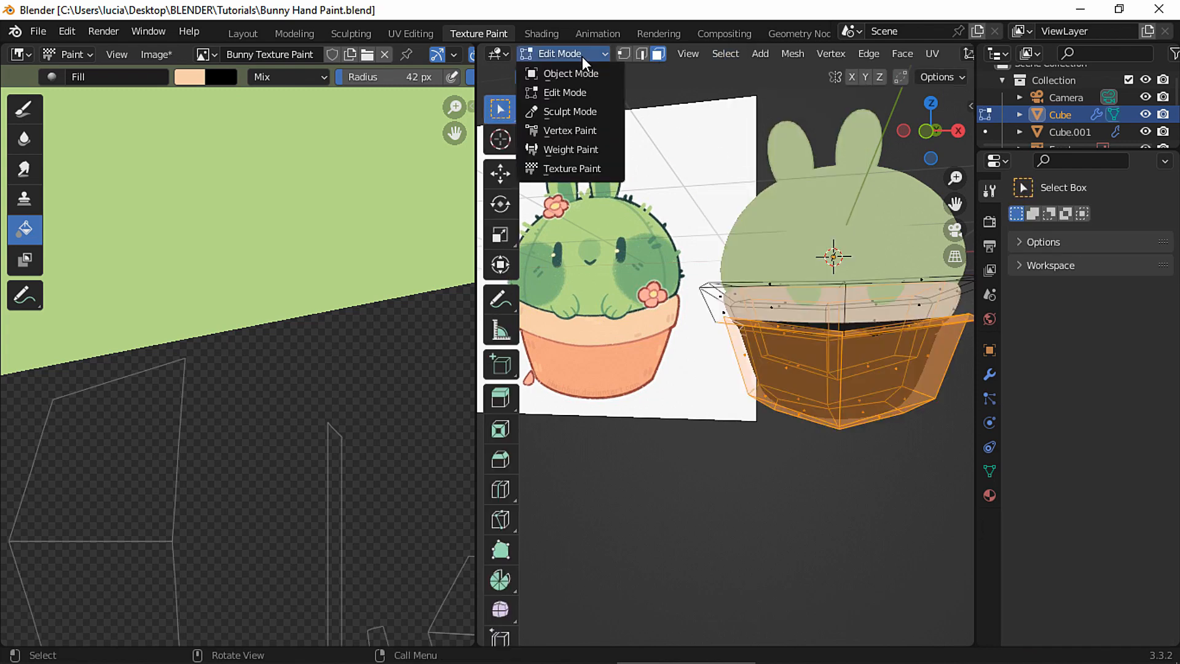
pyautogui.click(581, 165)
# Fill the pot's lower part with the darker orange sampled from the lower part of the reference pot
pyautogui.click(664, 89)
pyautogui.click(802, 241)
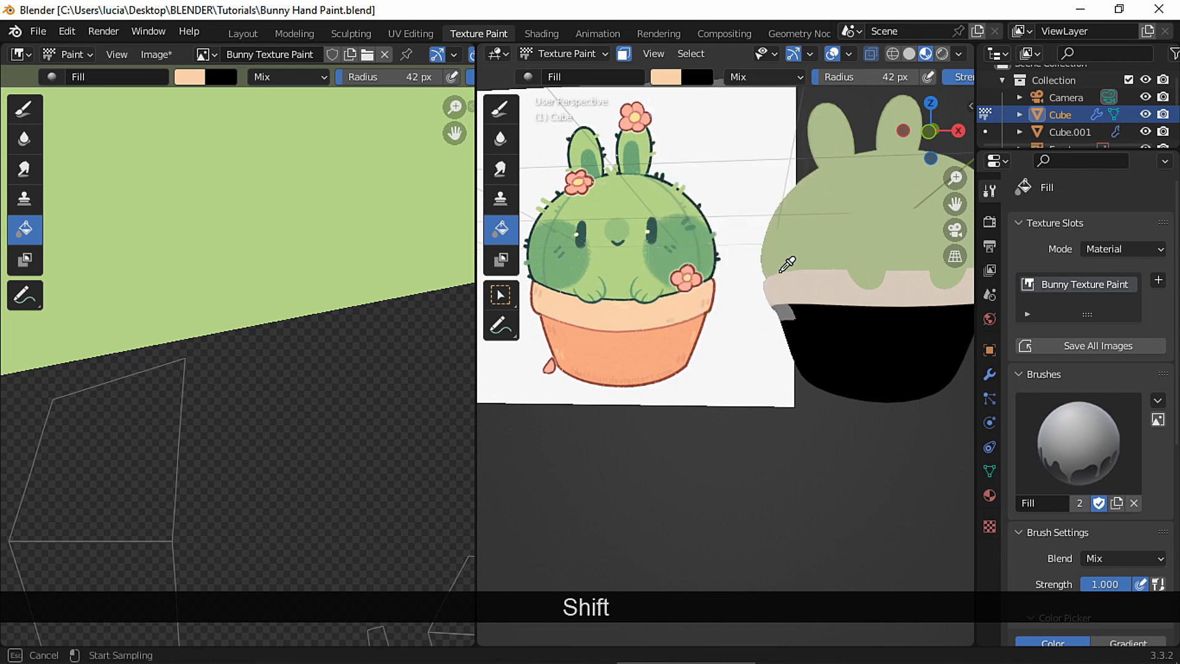
pyautogui.click(651, 339)
pyautogui.scroll(2, 771, 330)
pyautogui.click(771, 329)
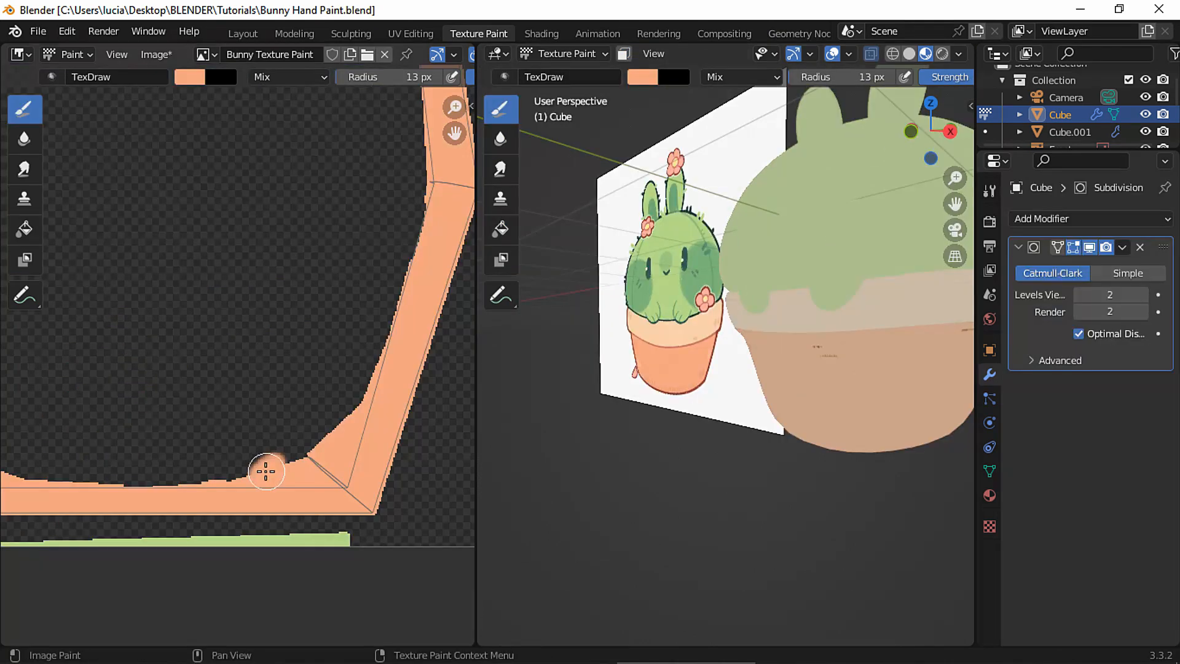
# Paint orange past the inner edge of the bottom pot island's right corner and arm with the 13 px TexDraw brush
pyautogui.moveTo(264, 469)
pyautogui.mouseDown()
pyautogui.moveTo(327, 435)
pyautogui.moveTo(232, 479)
pyautogui.moveTo(375, 366)
pyautogui.moveTo(395, 271)
pyautogui.mouseUp()
pyautogui.keyDown('shift'); pyautogui.scroll(5, 400, 320); pyautogui.keyUp('shift')
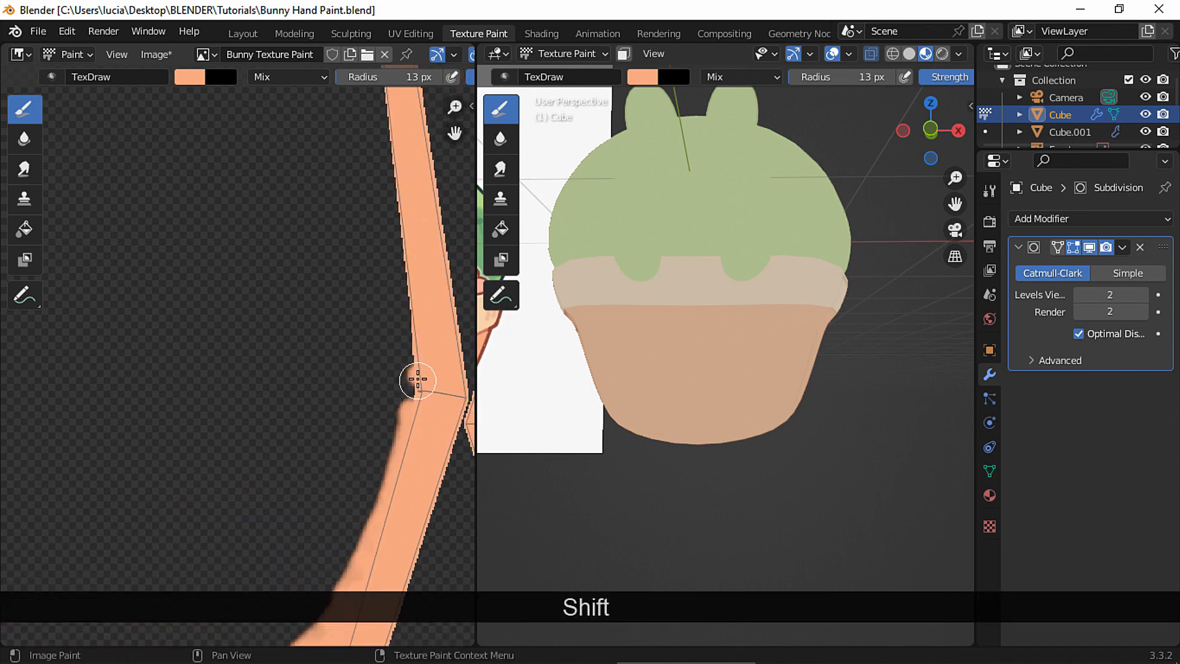
pyautogui.moveTo(408, 377); pyautogui.dragTo(396, 243)
pyautogui.keyDown('shift'); pyautogui.scroll(5, 403, 332); pyautogui.keyUp('shift')
pyautogui.moveTo(404, 332); pyautogui.dragTo(395, 184)
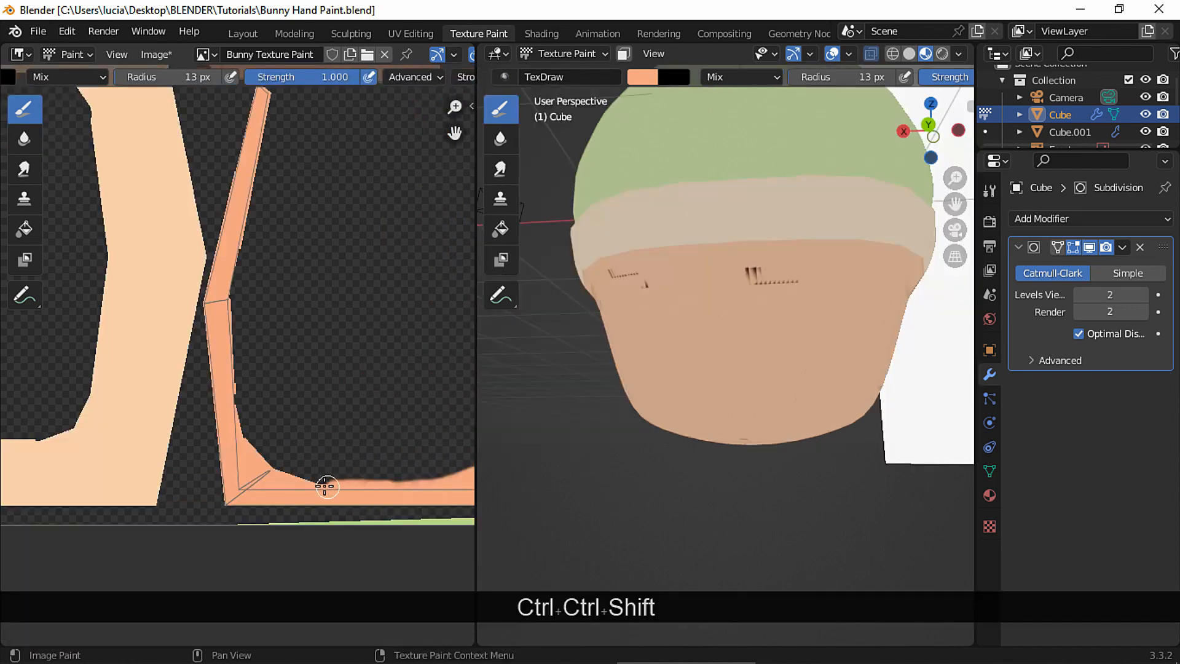
# Extend the orange past the inner edge of the bottom pot island's left corner and arm up to its tip
pyautogui.moveTo(324, 487)
pyautogui.mouseDown()
pyautogui.moveTo(245, 448)
pyautogui.moveTo(247, 290)
pyautogui.mouseUp()
pyautogui.keyDown('shift'); pyautogui.scroll(3, 247, 307); pyautogui.keyUp('shift')
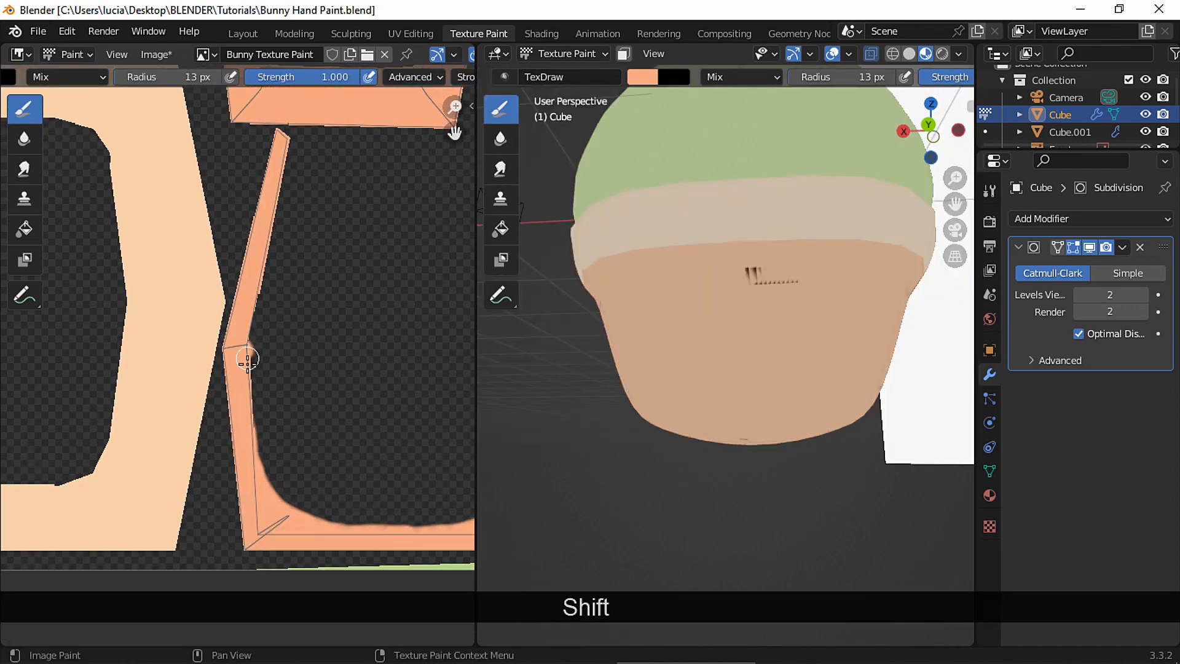
pyautogui.moveTo(246, 350); pyautogui.dragTo(261, 474)
pyautogui.keyDown('shift'); pyautogui.scroll(3, 261, 475); pyautogui.keyUp('shift')
pyautogui.moveTo(302, 221); pyautogui.dragTo(266, 452)
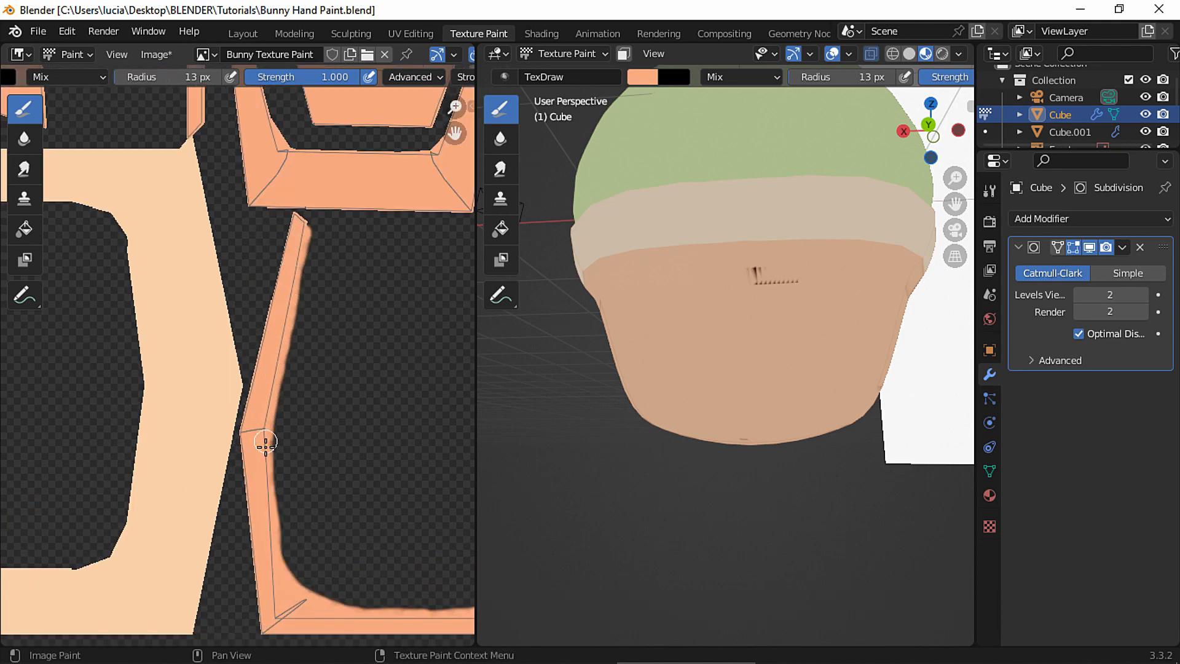
# Paint a bright cyan test stroke over the leftover dark spot on the pot to locate its UV island, and undo the stroke
pyautogui.moveTo(706, 369); pyautogui.dragTo(676, 276, button='middle')
pyautogui.click(644, 78)
pyautogui.click(700, 96)
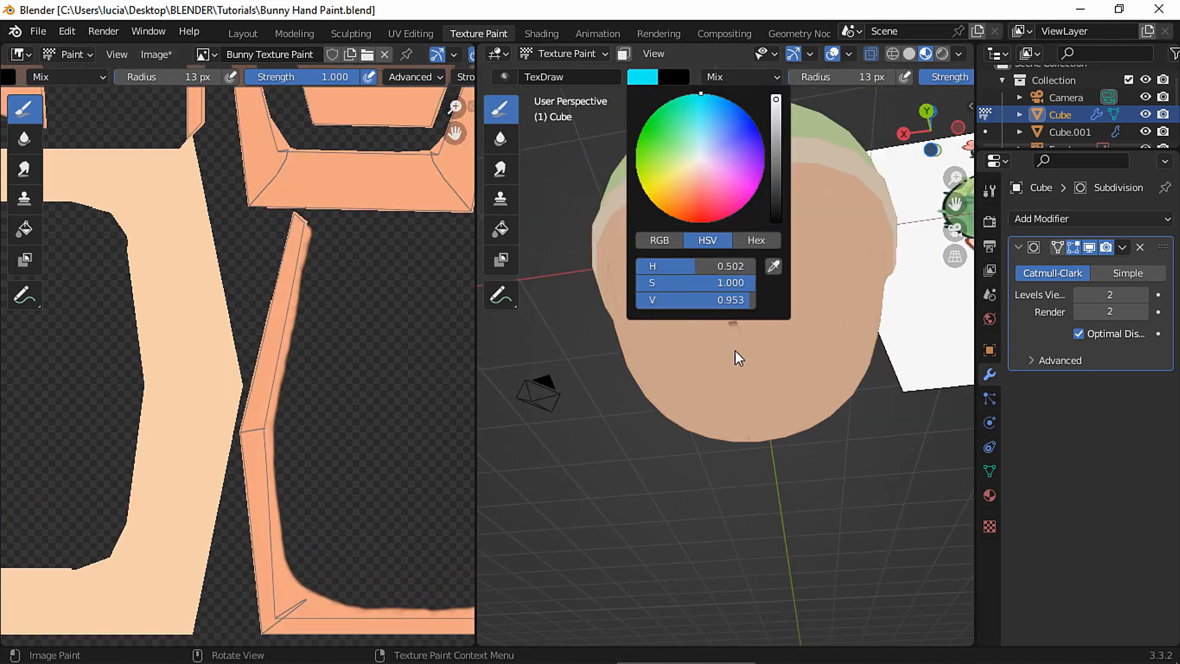
pyautogui.moveTo(705, 317)
pyautogui.mouseDown()
pyautogui.moveTo(734, 310)
pyautogui.moveTo(738, 323)
pyautogui.mouseUp()
pyautogui.moveTo(271, 516)
pyautogui.keyDown('ctrl'); pyautogui.mouseDown(button='middle')
pyautogui.moveTo(289, 395)
pyautogui.moveTo(301, 404)
pyautogui.moveTo(312, 249)
pyautogui.mouseUp(button='middle'); pyautogui.keyUp('ctrl')
pyautogui.moveTo(324, 323)
pyautogui.keyDown('shift'); pyautogui.mouseDown(button='middle')
pyautogui.moveTo(276, 392)
pyautogui.moveTo(326, 307)
pyautogui.mouseUp(button='middle'); pyautogui.keyUp('shift')
pyautogui.hotkey('ctrl', 'z')
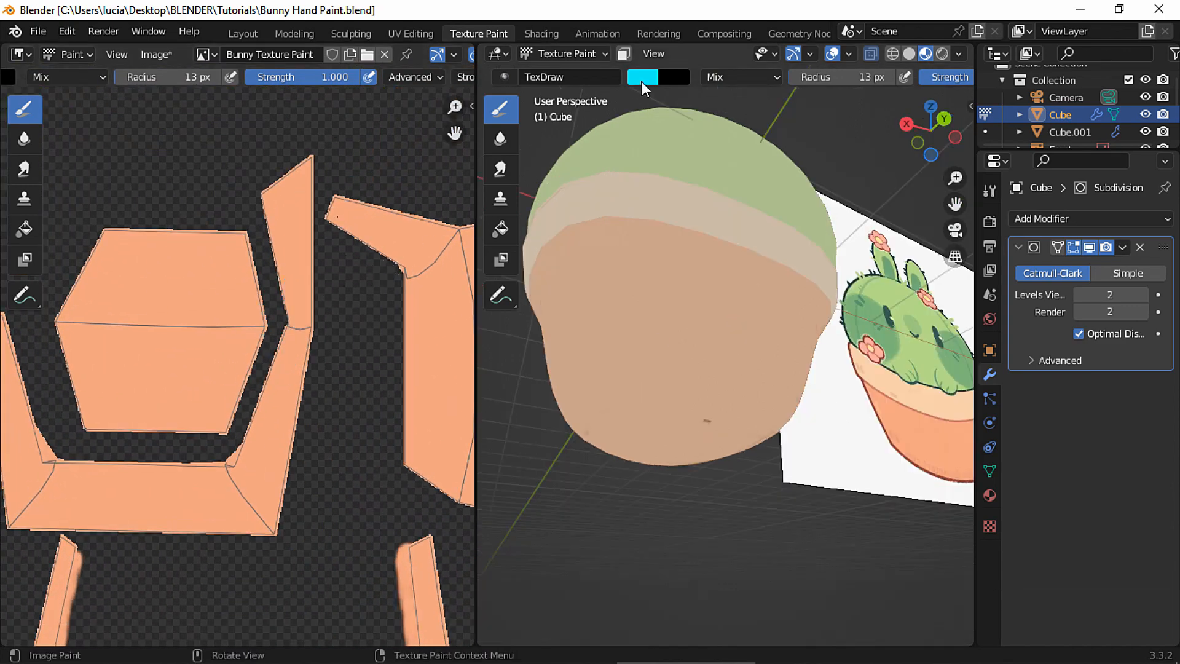
# Sample the orange from the reference pot and paint over the inner edge of the U-shaped pot island's right arm
pyautogui.click(642, 77)
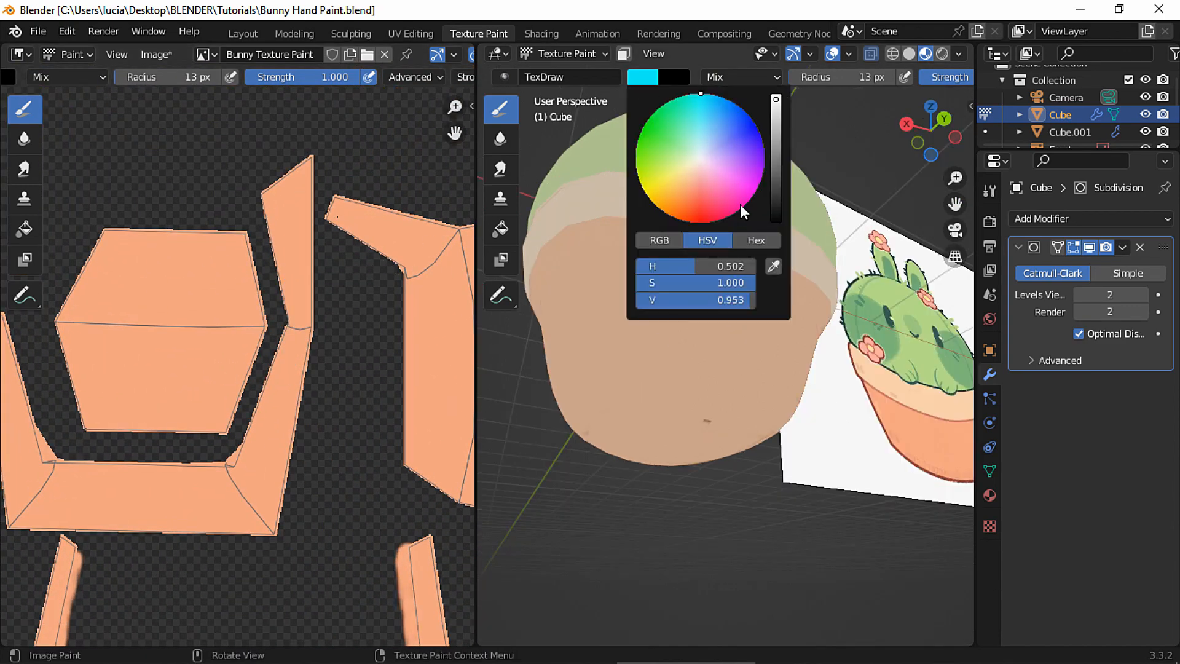
pyautogui.click(772, 266)
pyautogui.click(913, 415)
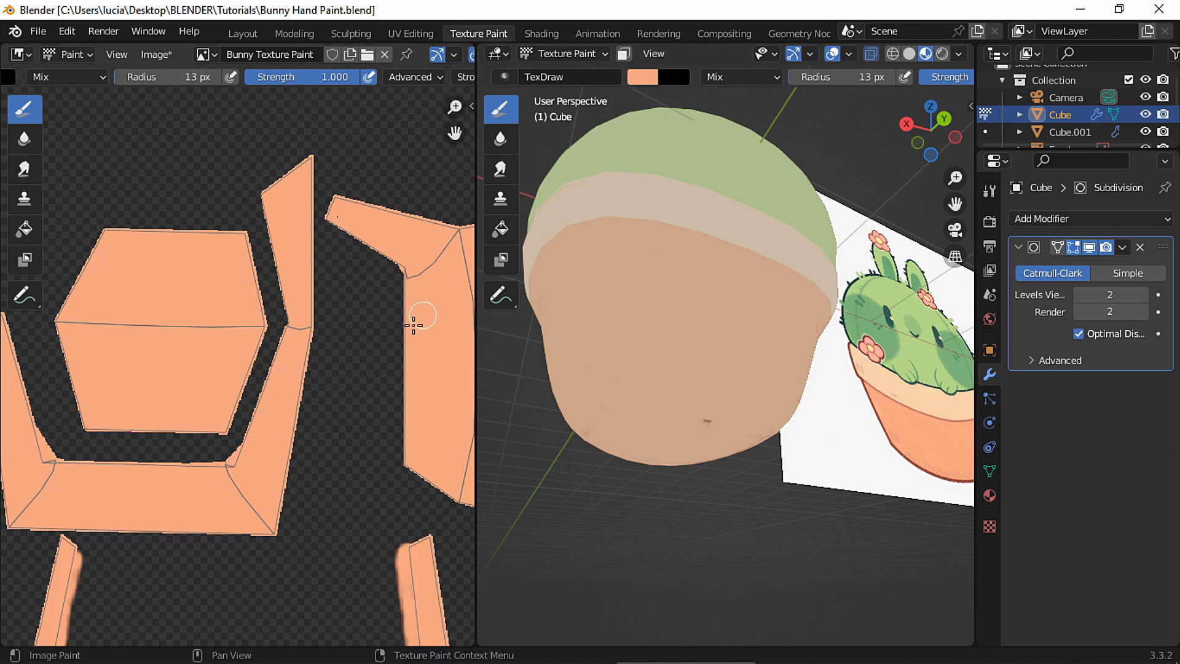
pyautogui.moveTo(235, 452); pyautogui.dragTo(286, 318)
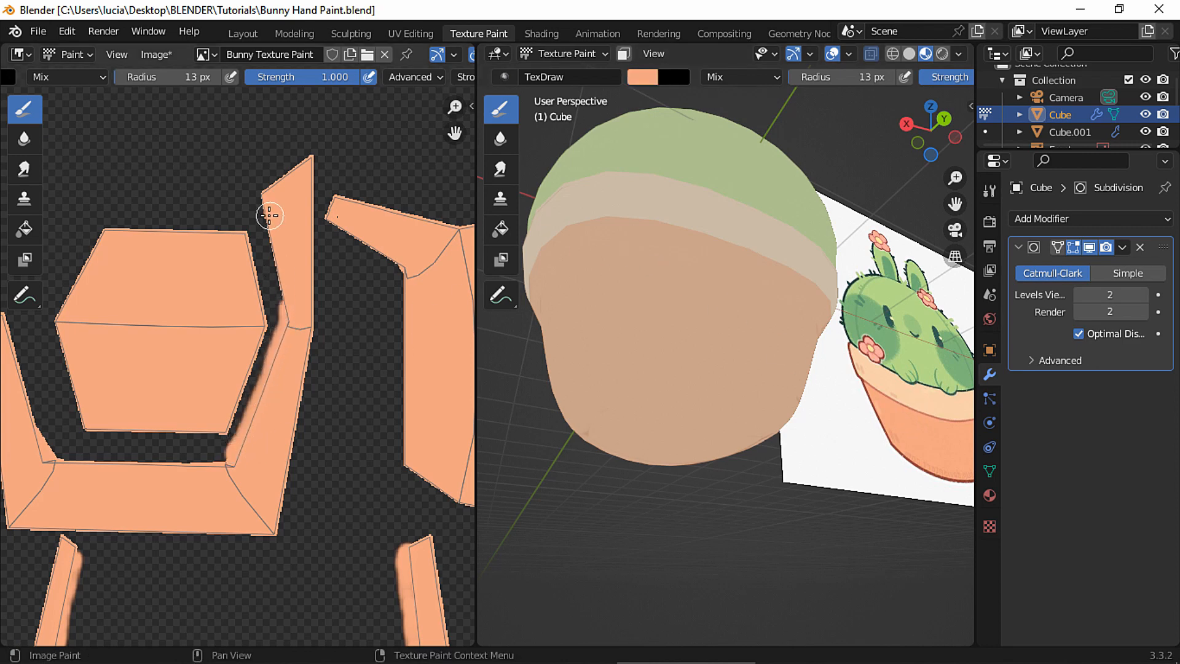
pyautogui.moveTo(260, 200); pyautogui.dragTo(285, 336)
# Paint orange past the inner edges of the U-shaped island's base and left arm and around the hexagonal island
pyautogui.keyDown('shift'); pyautogui.moveTo(214, 464); pyautogui.dragTo(302, 437, button='middle'); pyautogui.keyUp('shift')
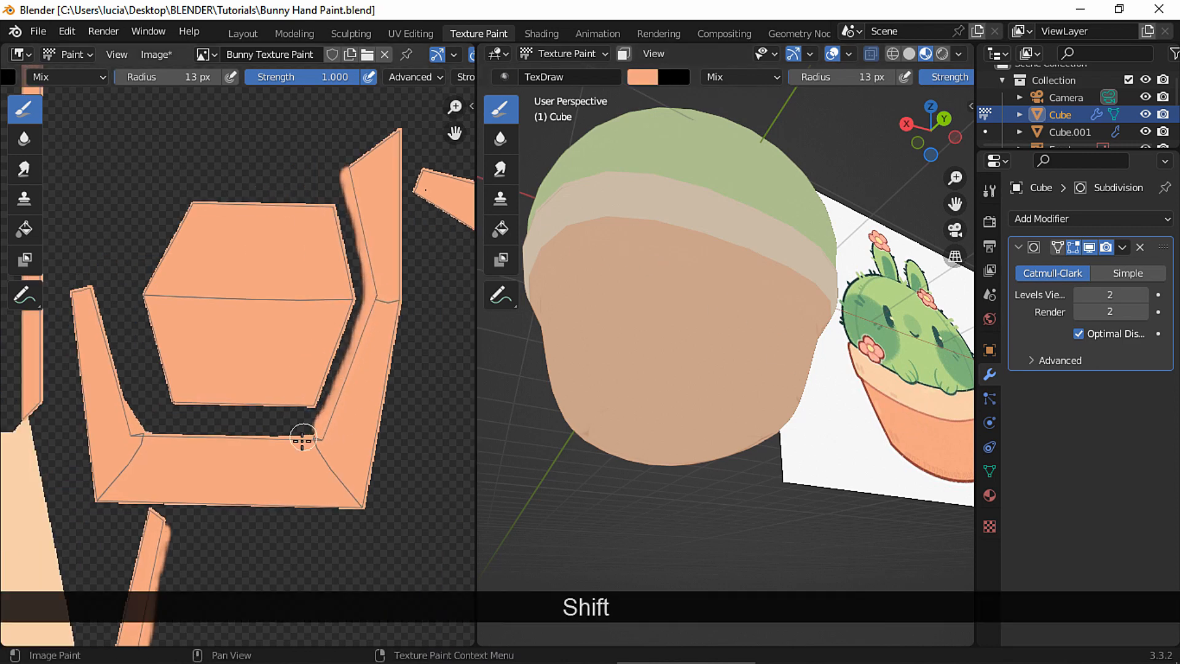
pyautogui.moveTo(307, 433)
pyautogui.mouseDown()
pyautogui.moveTo(198, 429)
pyautogui.moveTo(121, 404)
pyautogui.mouseUp()
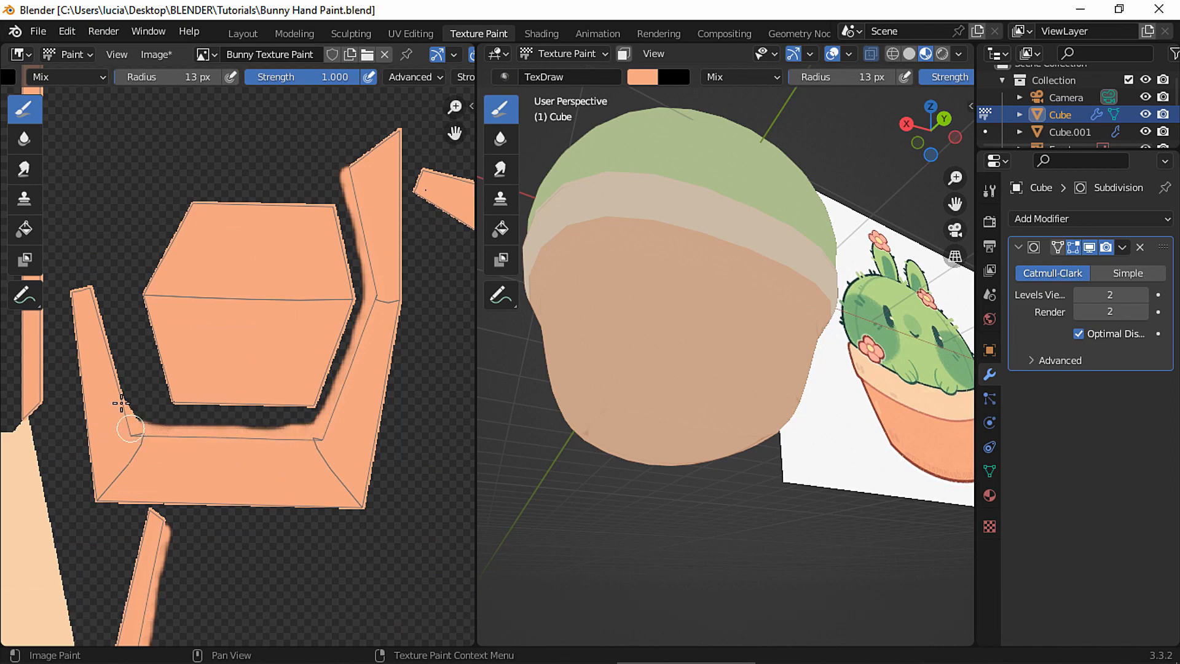
pyautogui.moveTo(88, 293); pyautogui.dragTo(129, 414)
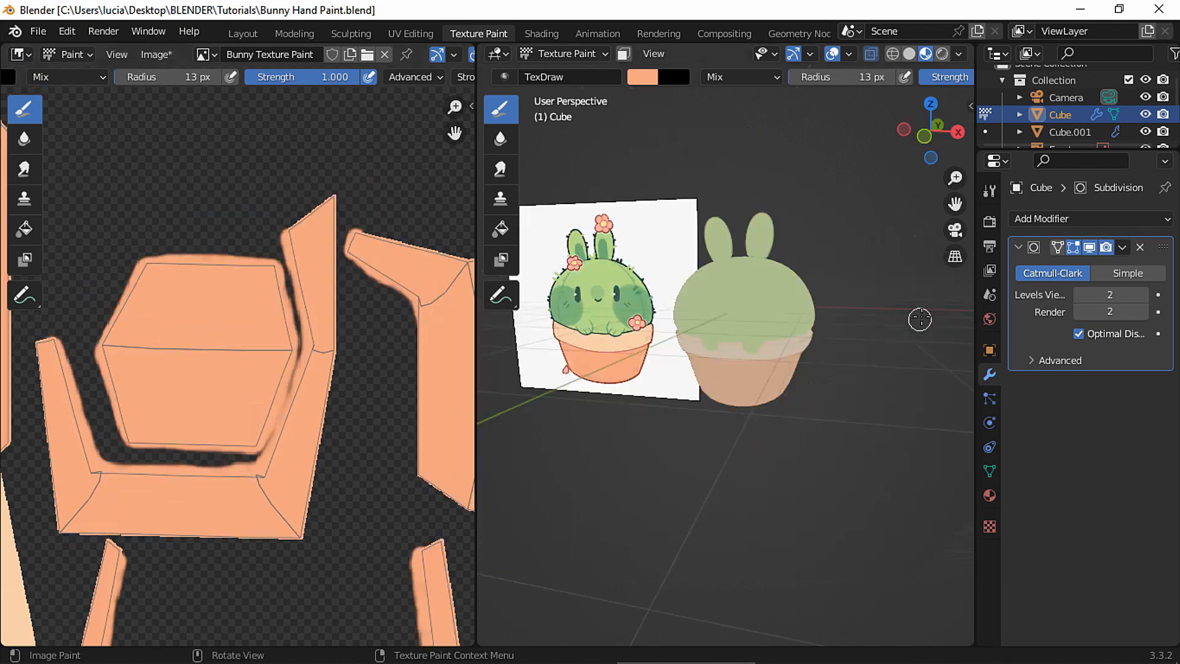
# Set the scene's color management view transform to Standard with the look at None
pyautogui.click(990, 222)
pyautogui.scroll(-2, 1082, 430)
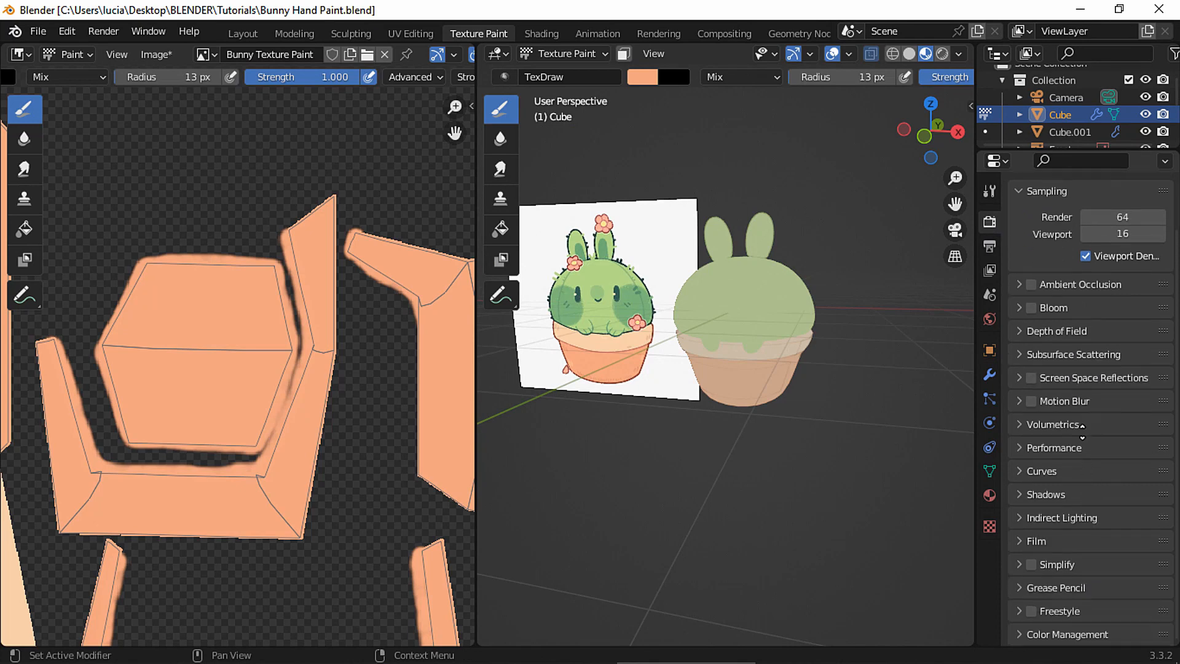
pyautogui.scroll(-3, 1074, 433)
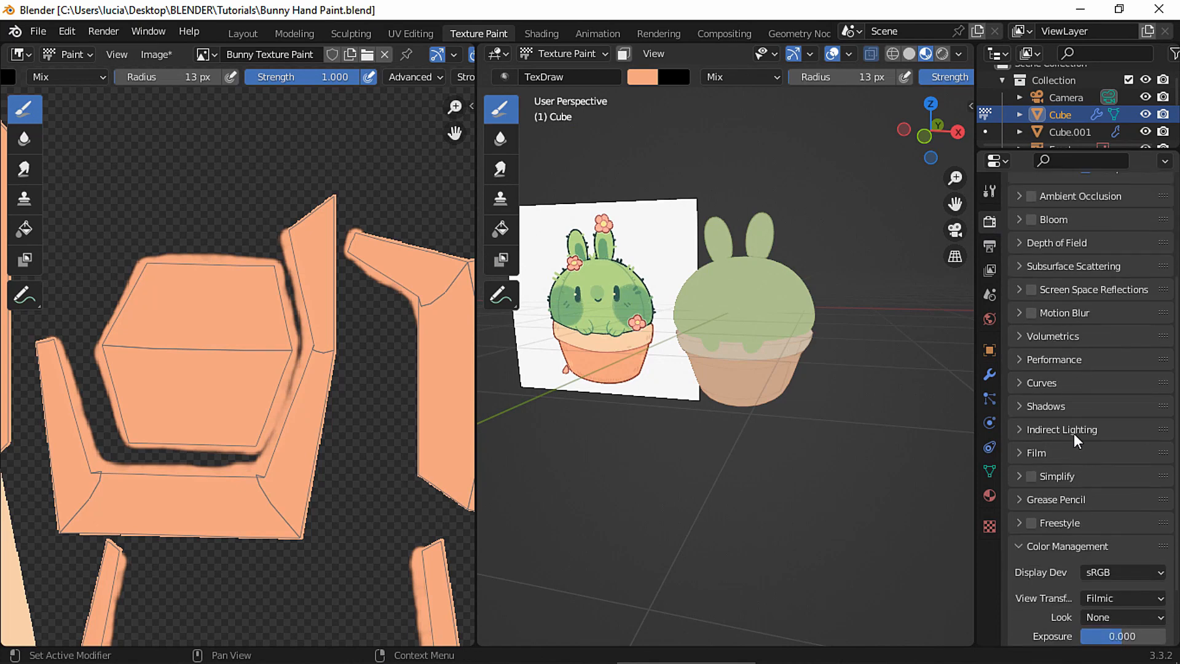
pyautogui.click(1110, 596)
pyautogui.click(1086, 576)
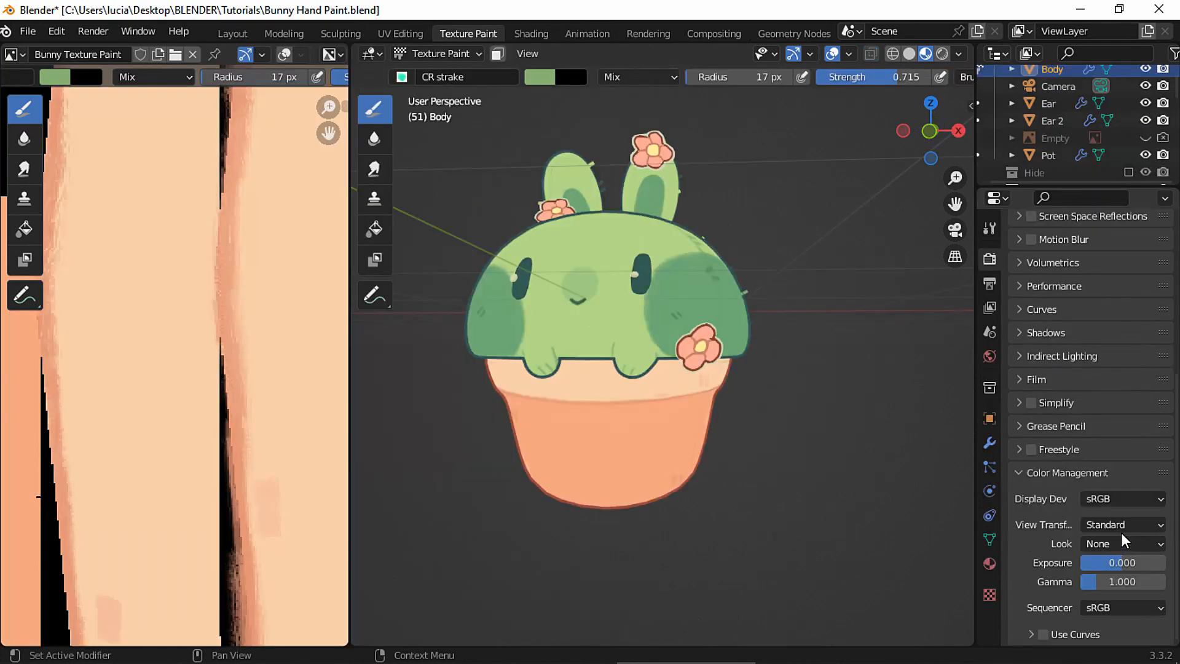
pyautogui.click(1124, 542)
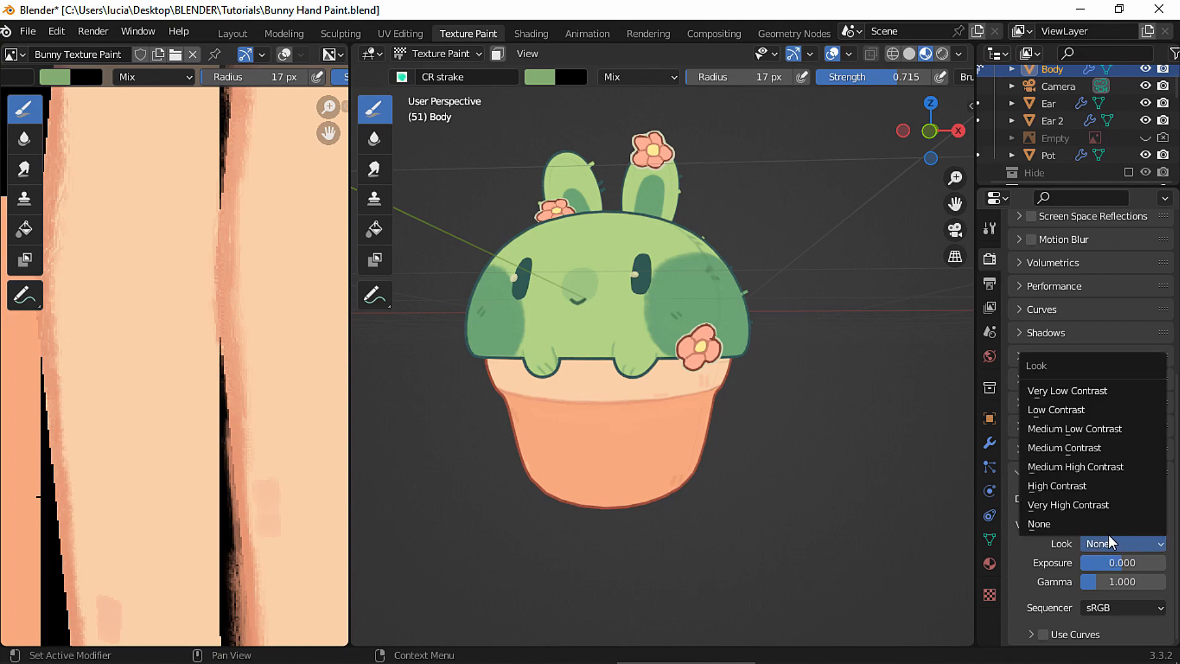
pyautogui.click(1101, 429)
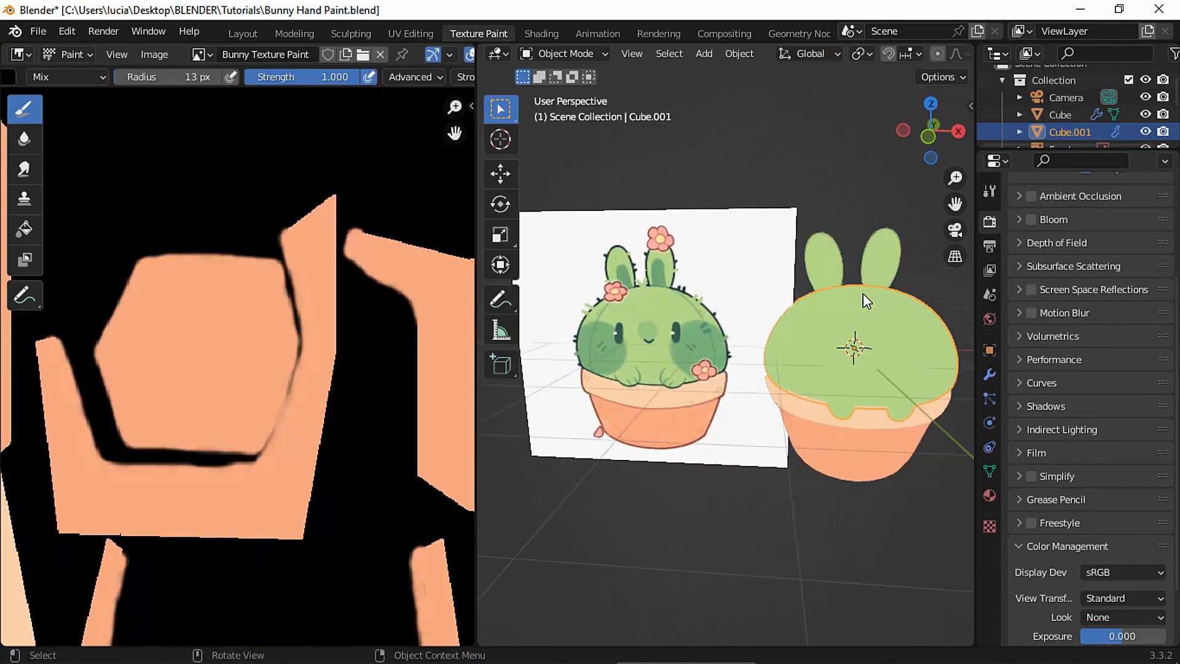
# Join the bunny ears to the cactus body as a single object
pyautogui.click(848, 266)
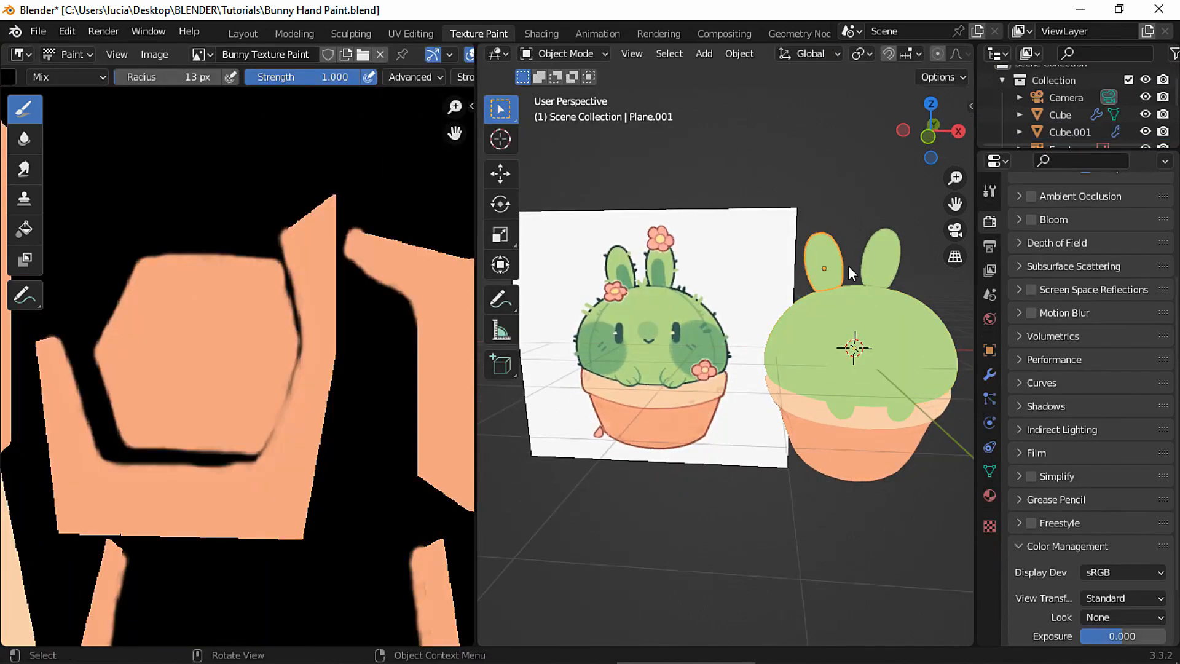
pyautogui.keyDown('shift'); pyautogui.click(897, 329); pyautogui.keyUp('shift')
pyautogui.hotkey('ctrl', 'shift', 'j')
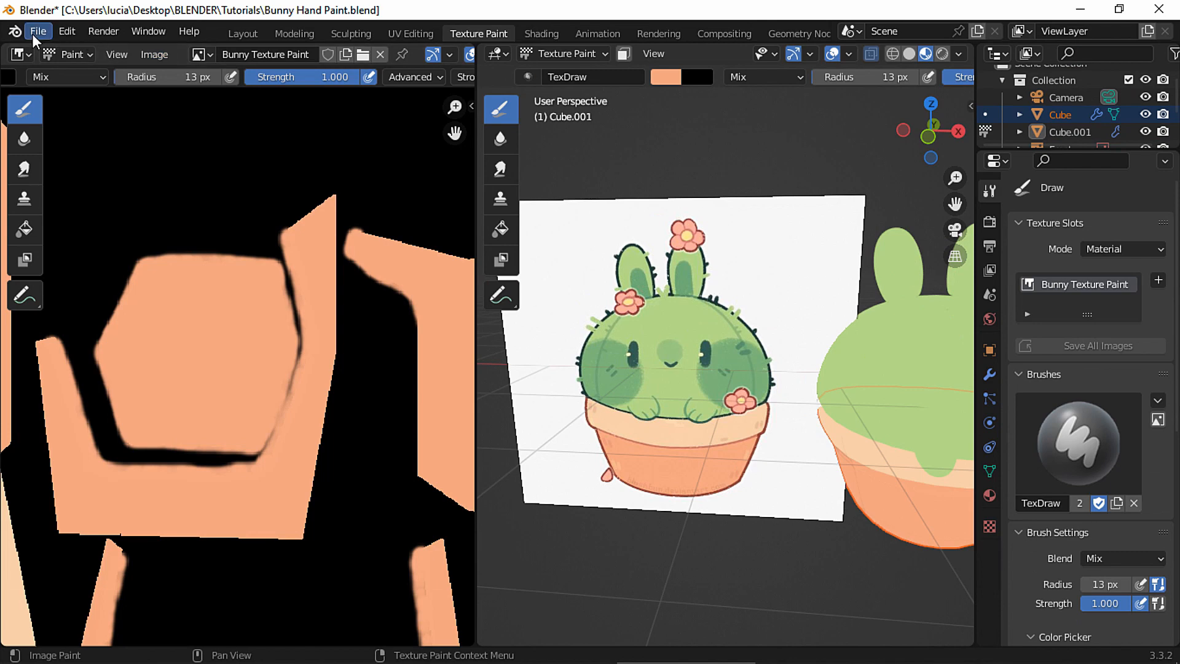
# Append the CR flat marker and CR strake brushes from the basic brushpack blend file
pyautogui.click(32, 35)
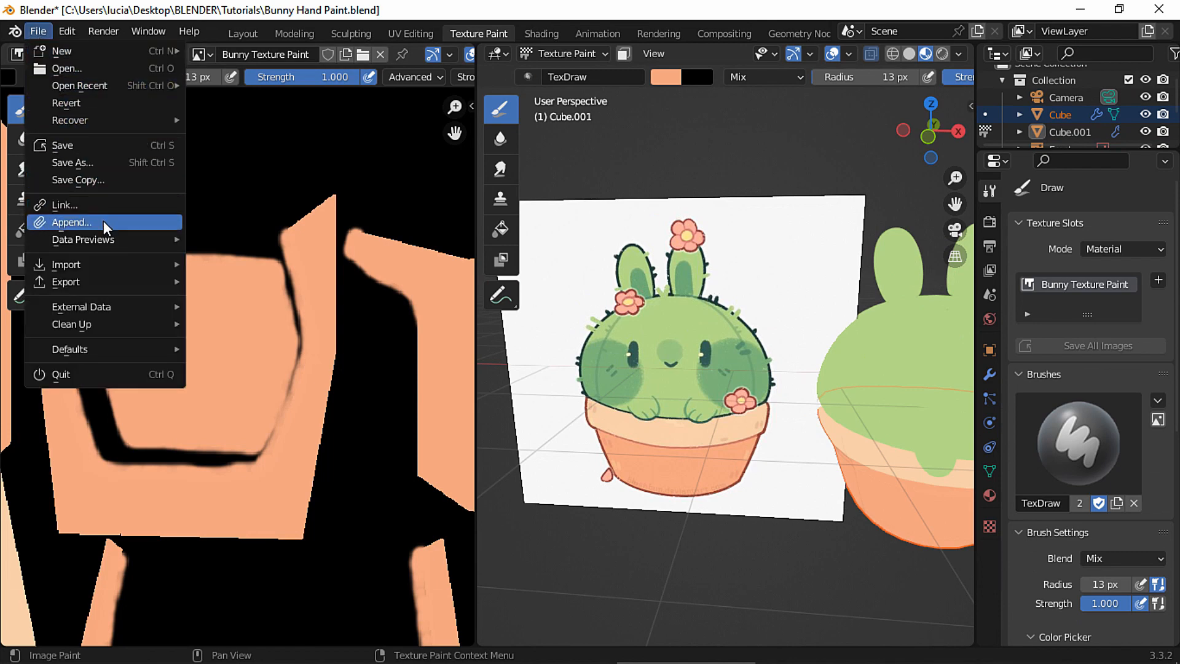
pyautogui.click(72, 222)
pyautogui.doubleClick(537, 190)
pyautogui.doubleClick(416, 211)
pyautogui.click(544, 186)
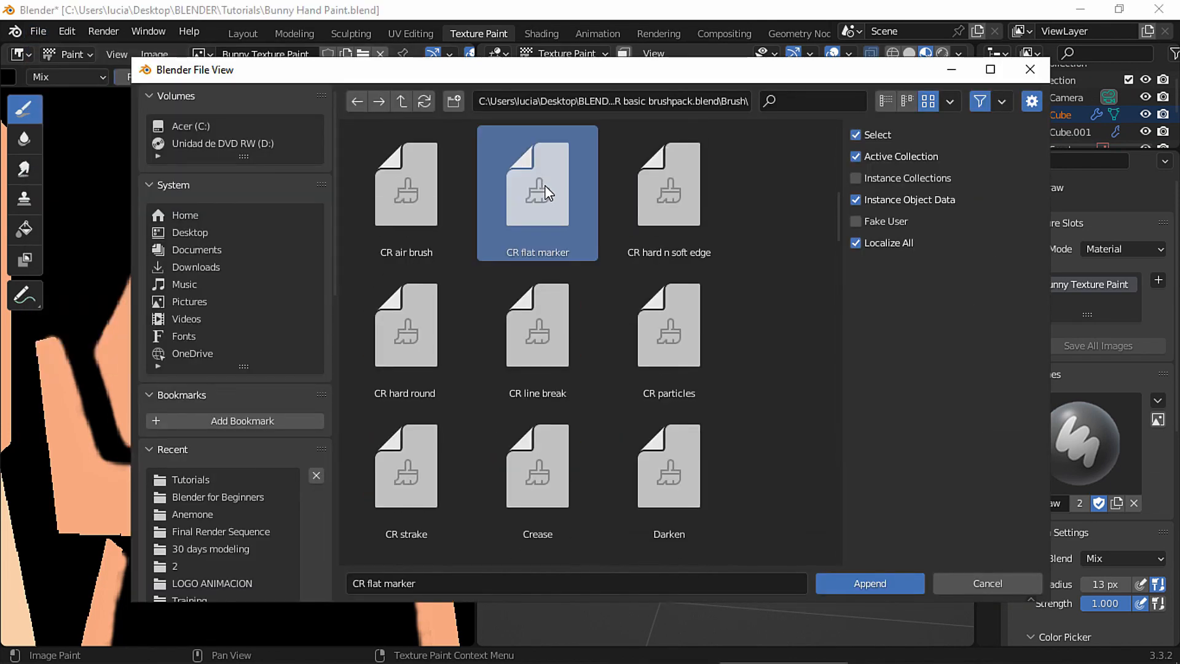
pyautogui.keyDown('ctrl'); pyautogui.click(402, 473); pyautogui.keyUp('ctrl')
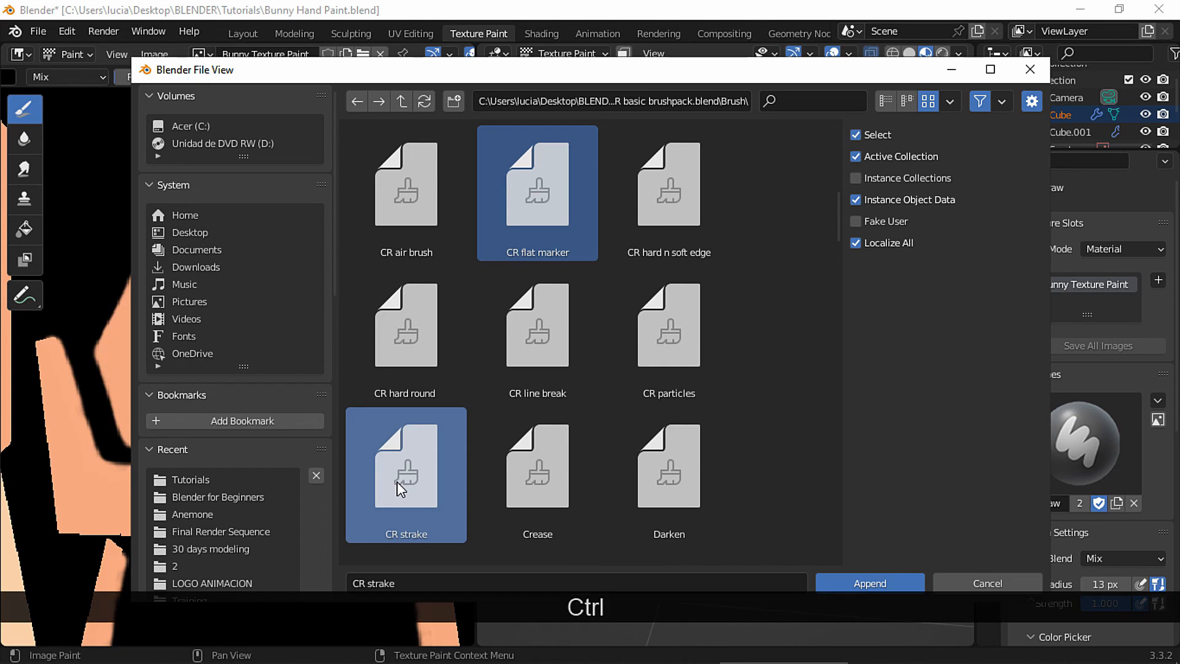
pyautogui.click(868, 583)
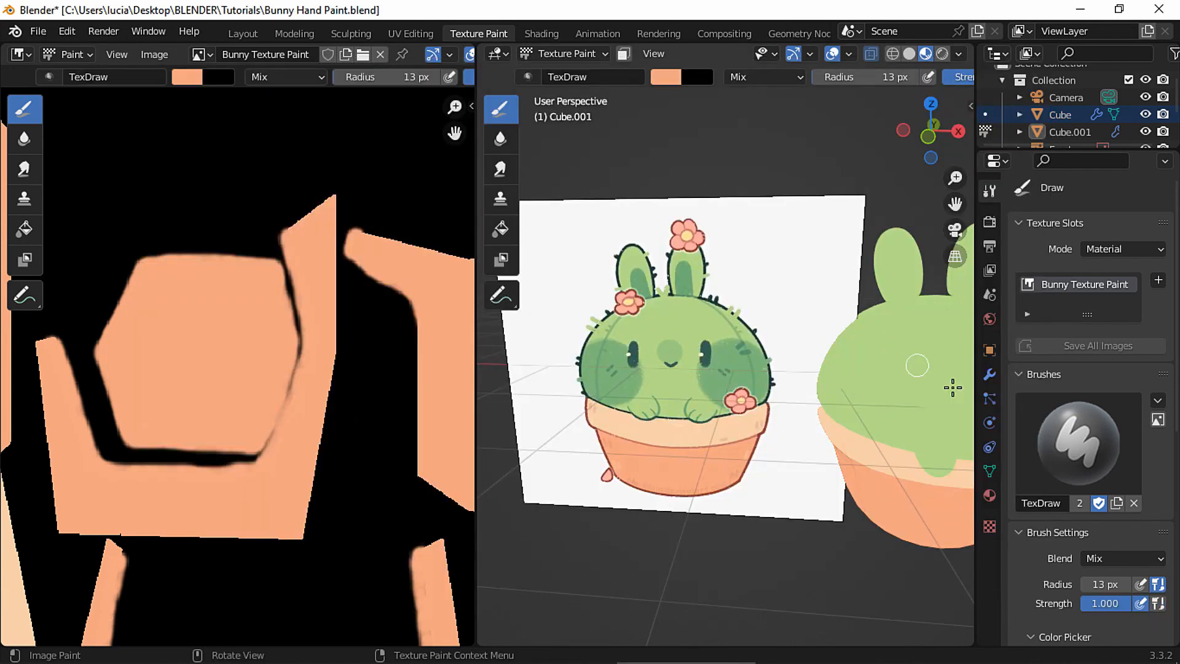
# With the CR flat marker brush, paint small darker marks on the pot's rim island in the color sampled from the reference rim
pyautogui.click(1072, 465)
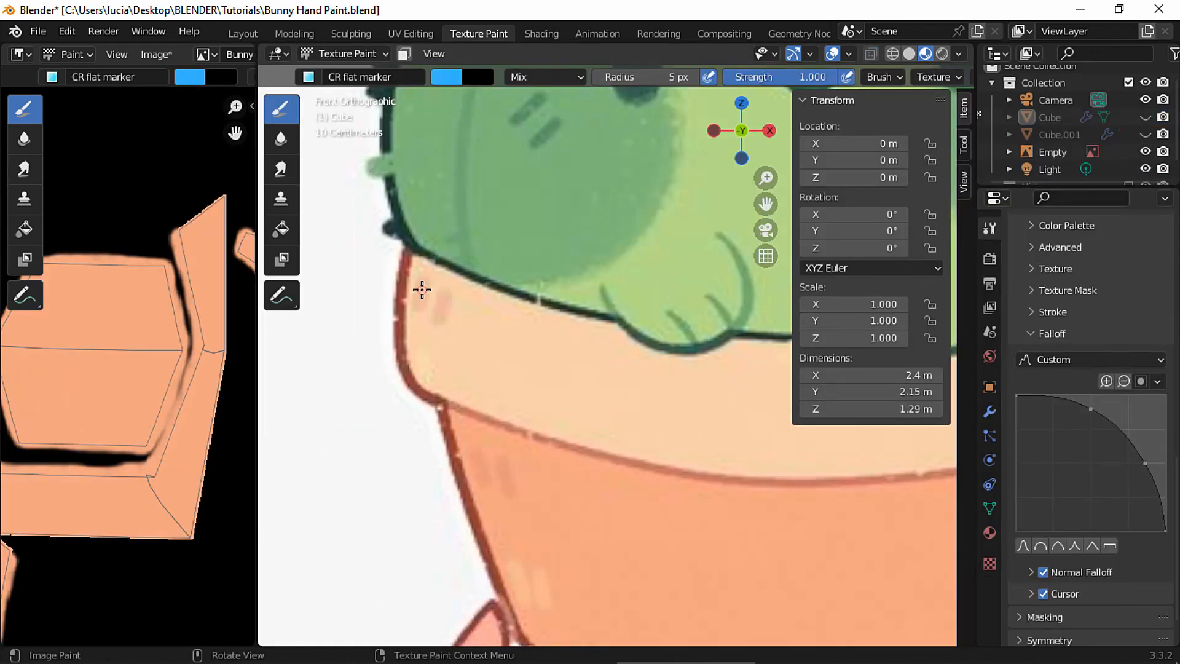
pyautogui.press('s')
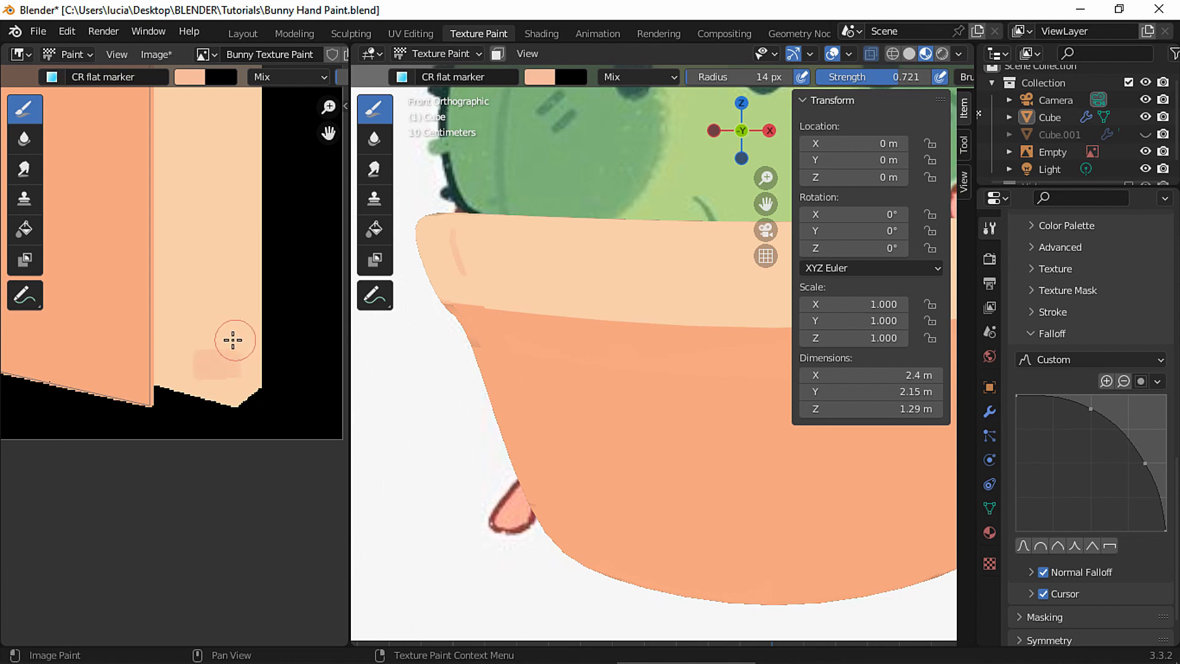
pyautogui.click(225, 326)
pyautogui.keyDown('ctrl'); pyautogui.moveTo(236, 340); pyautogui.dragTo(235, 313, button='middle'); pyautogui.keyUp('ctrl')
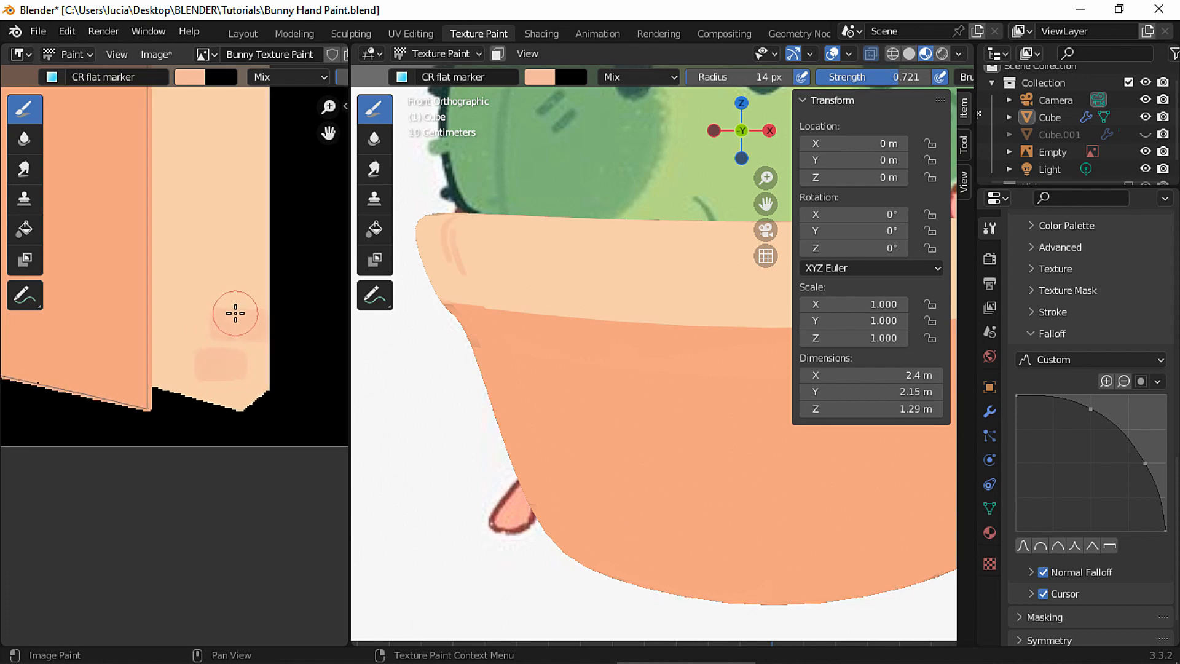
# Paint two small darker peach marks near the right end of the pot's rim with a 10 px brush
pyautogui.scroll(-4, 579, 311)
pyautogui.moveTo(579, 311); pyautogui.dragTo(725, 327, button='middle')
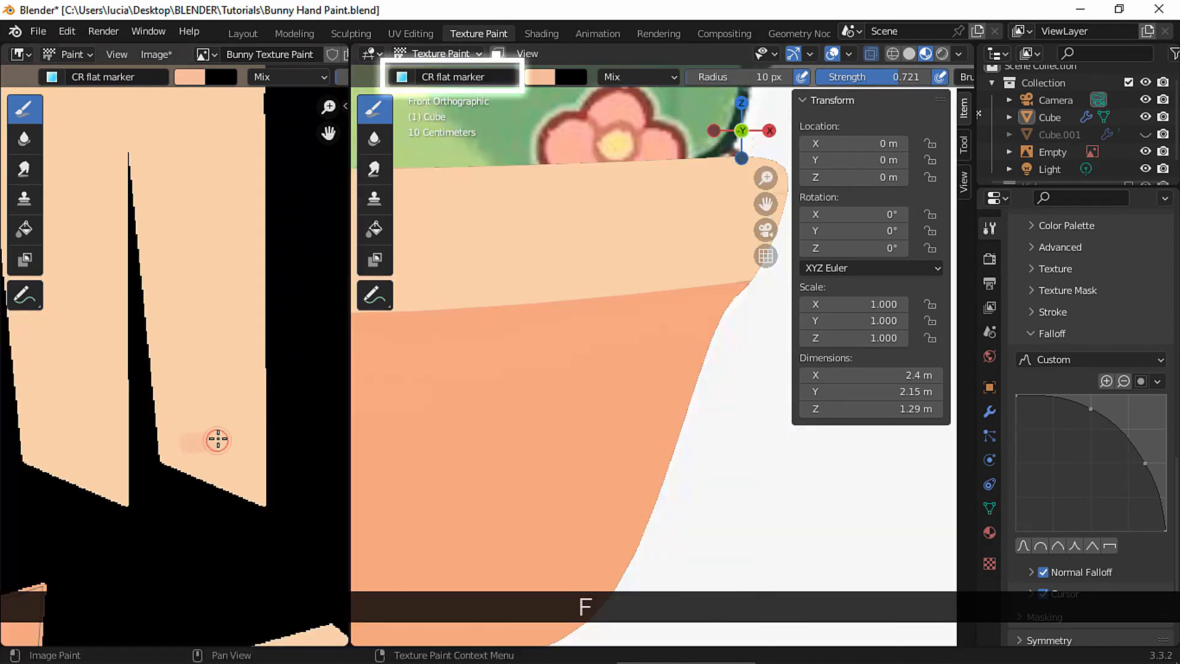
pyautogui.click(212, 441)
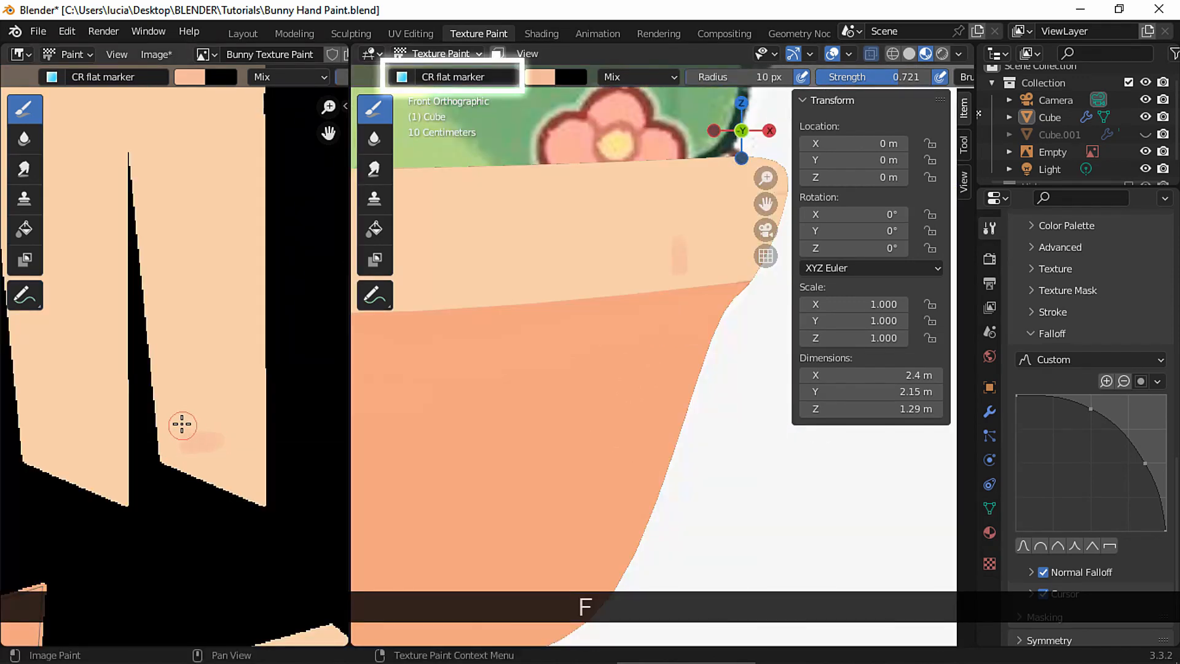
pyautogui.moveTo(188, 416); pyautogui.dragTo(208, 415)
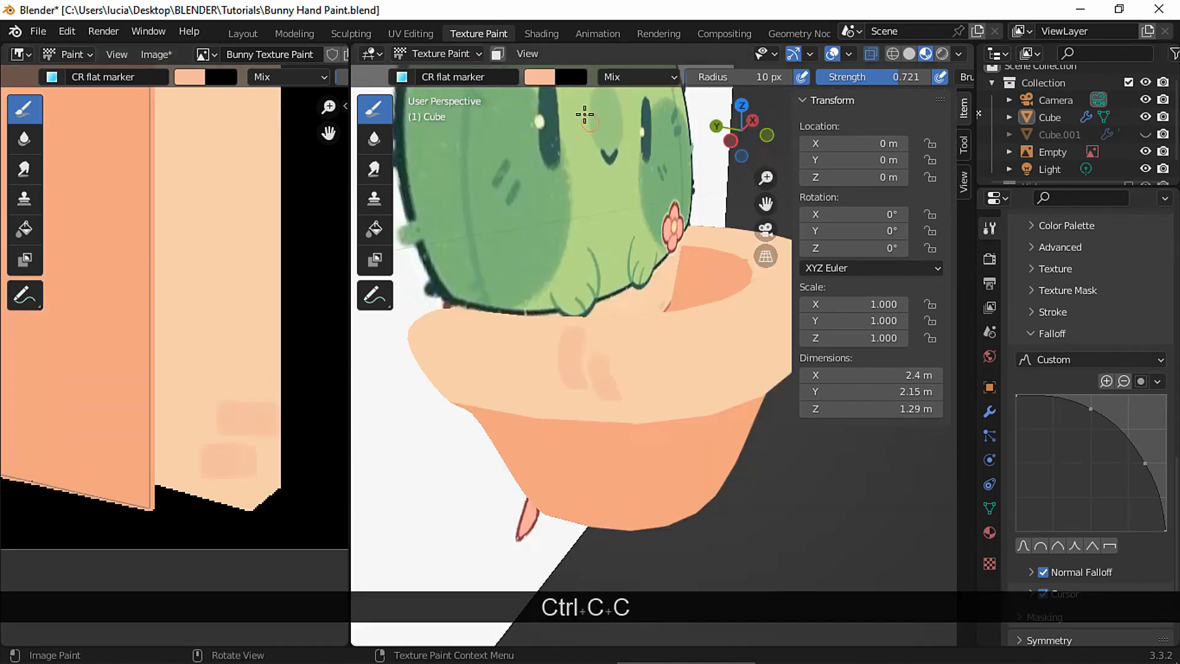
# Sample the light rim color, raise the brush strength to 1.000, and clean up the edges of the darker rim marks
pyautogui.click(540, 77)
pyautogui.click(672, 266)
pyautogui.click(540, 343)
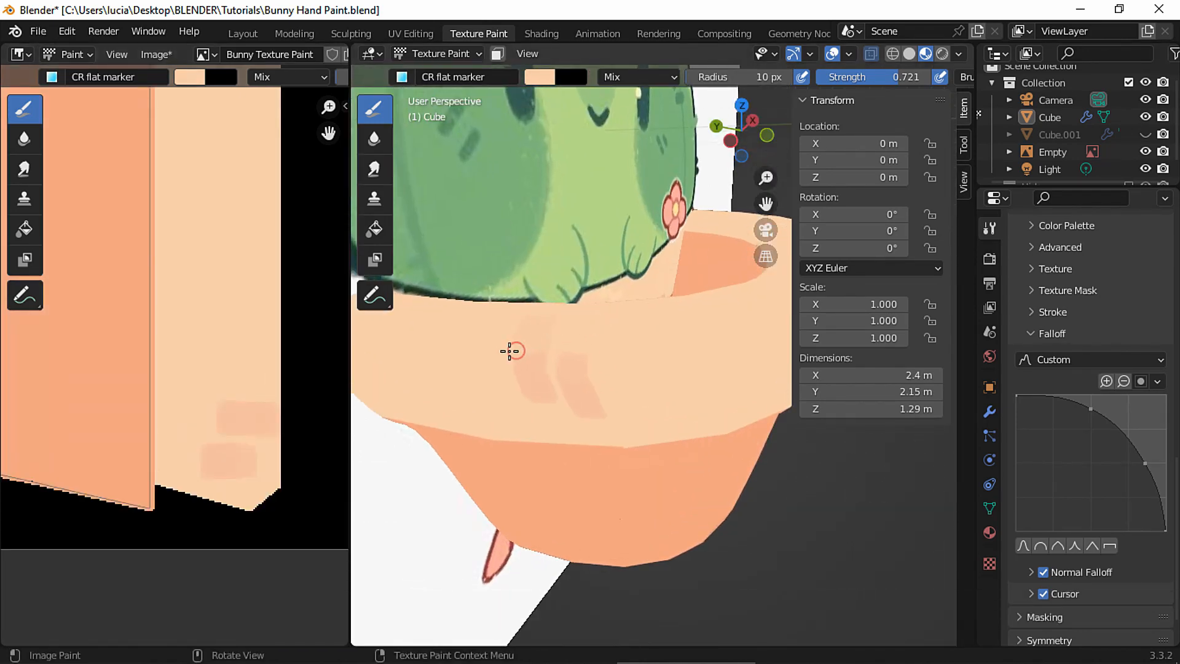
pyautogui.hotkey('shift', 'f')
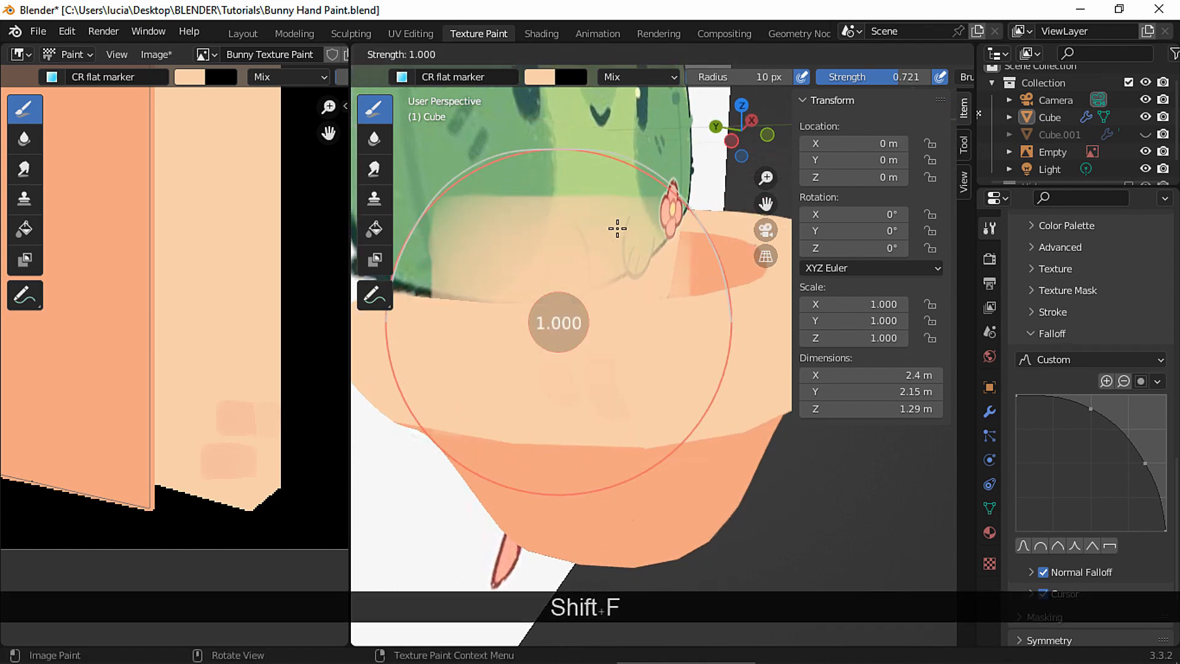
pyautogui.click(617, 229)
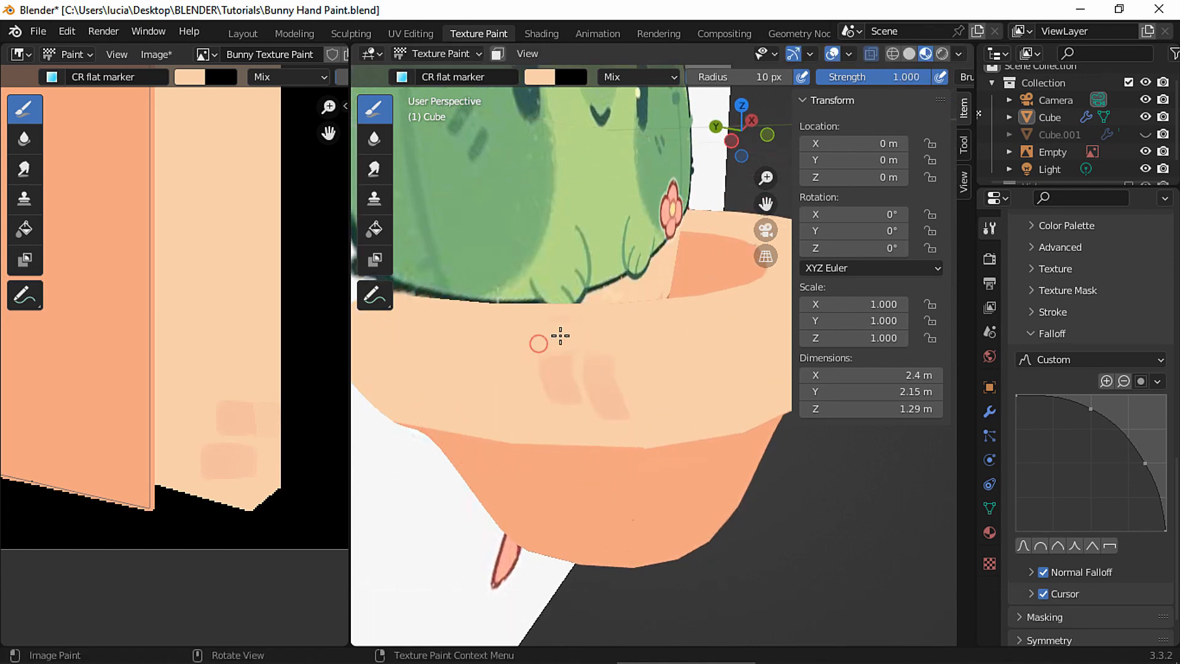
pyautogui.moveTo(601, 311); pyautogui.dragTo(645, 250, button='middle')
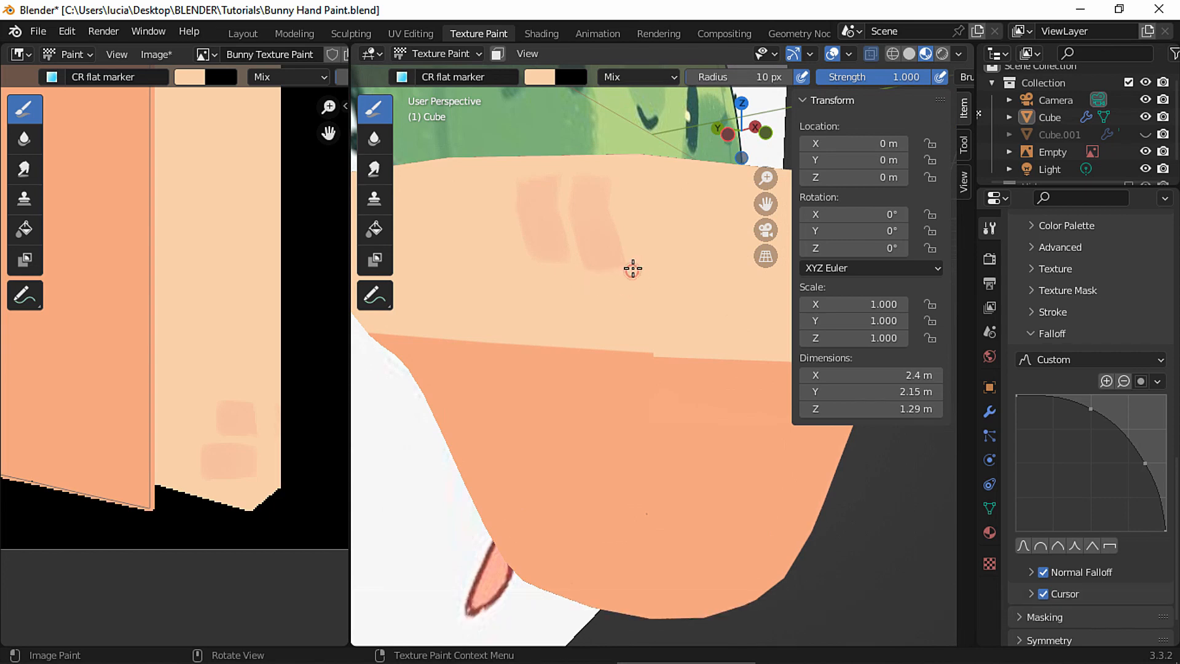
pyautogui.moveTo(625, 270); pyautogui.dragTo(626, 269)
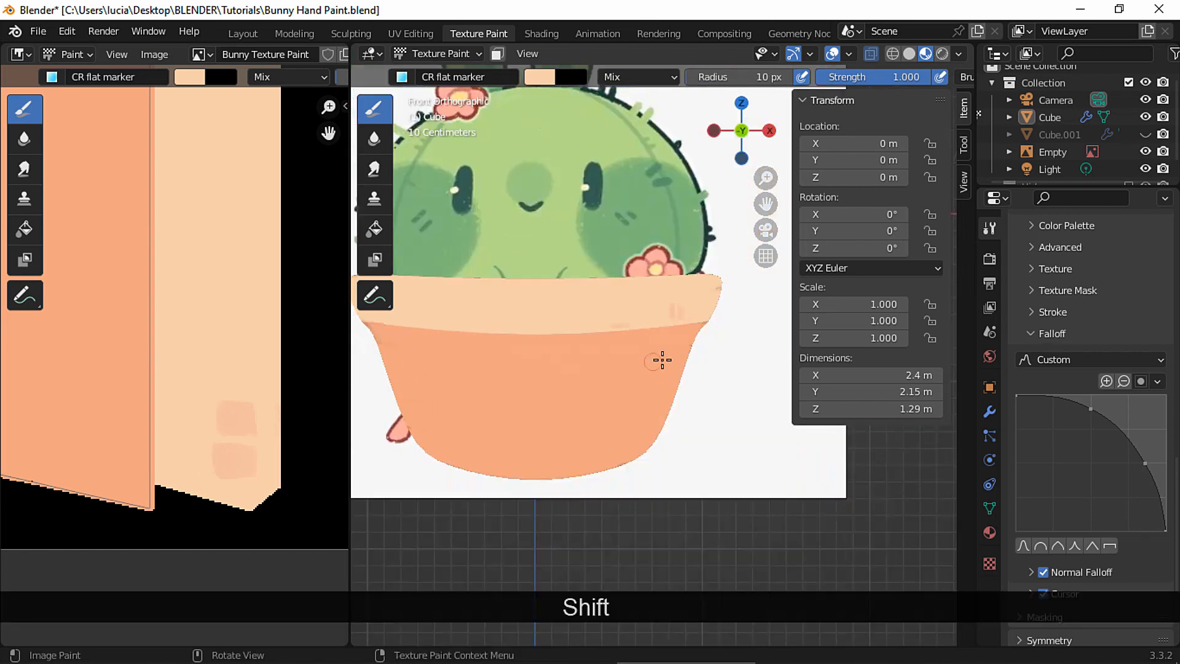
# Sample the darker orange mark on the reference pot's left side and add it to the Bunny color palette
pyautogui.moveTo(662, 358)
pyautogui.mouseDown(button='middle')
pyautogui.moveTo(615, 363)
pyautogui.moveTo(669, 382)
pyautogui.moveTo(632, 371)
pyautogui.mouseUp(button='middle')
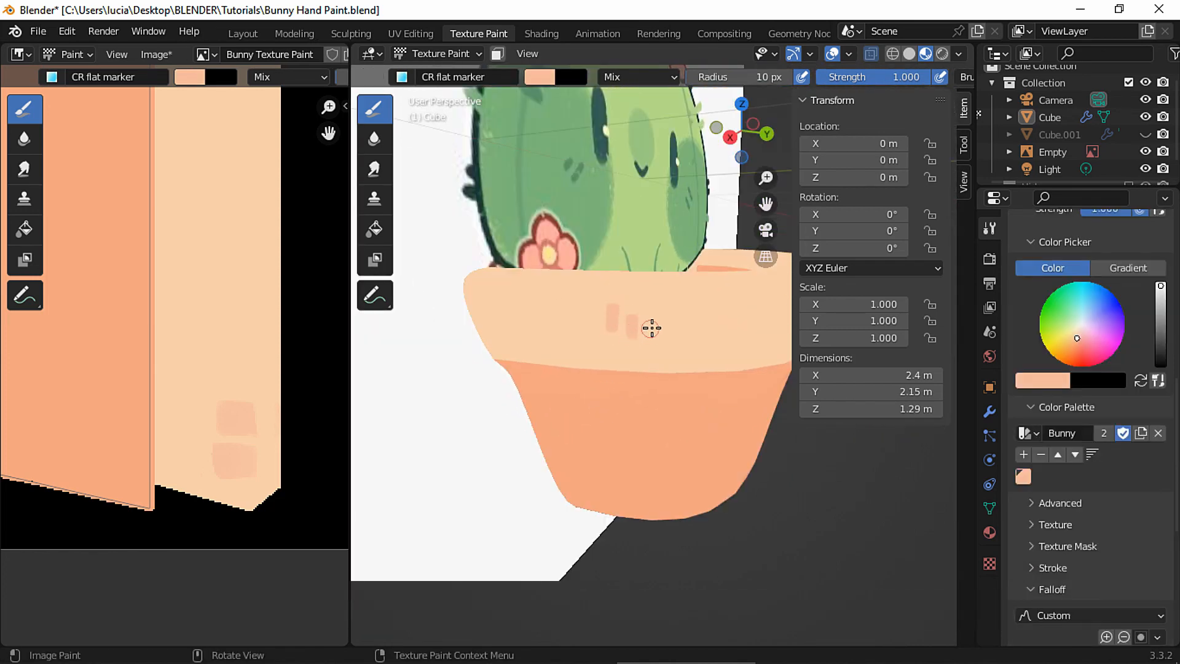
pyautogui.moveTo(651, 327); pyautogui.dragTo(574, 289, button='middle')
pyautogui.scroll(-1, 575, 290)
pyautogui.scroll(2, 575, 289)
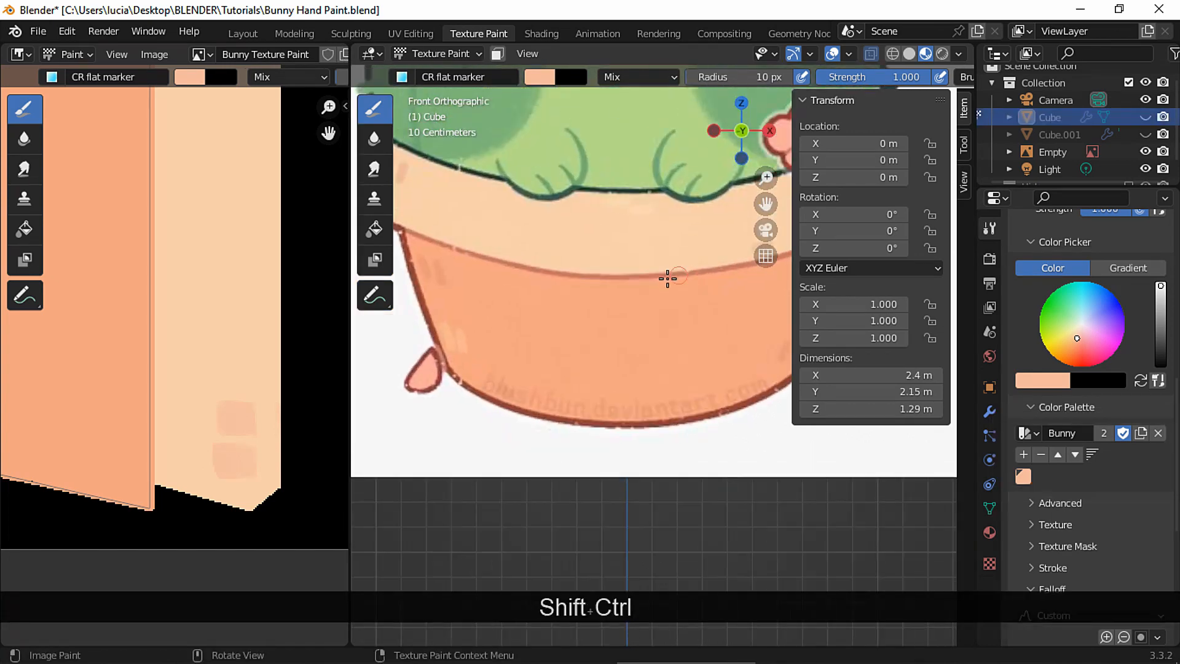
pyautogui.scroll(3, 667, 271)
pyautogui.keyDown('shift'); pyautogui.scroll(2, 654, 317); pyautogui.keyUp('shift')
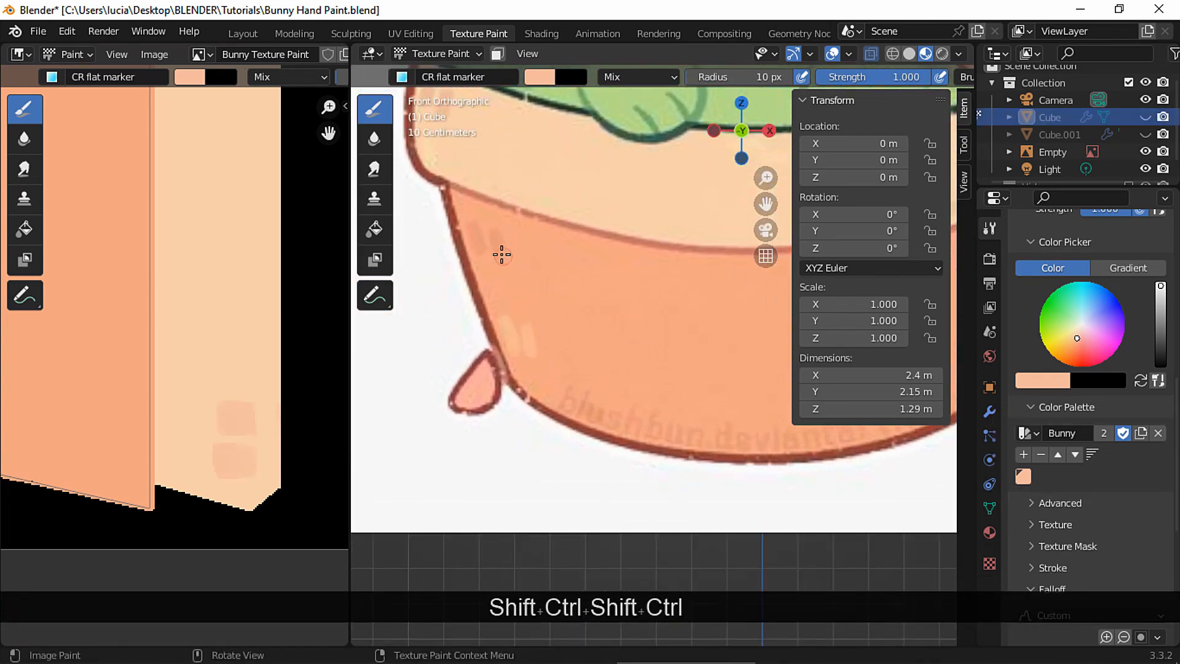
pyautogui.press('s')
pyautogui.press('s')
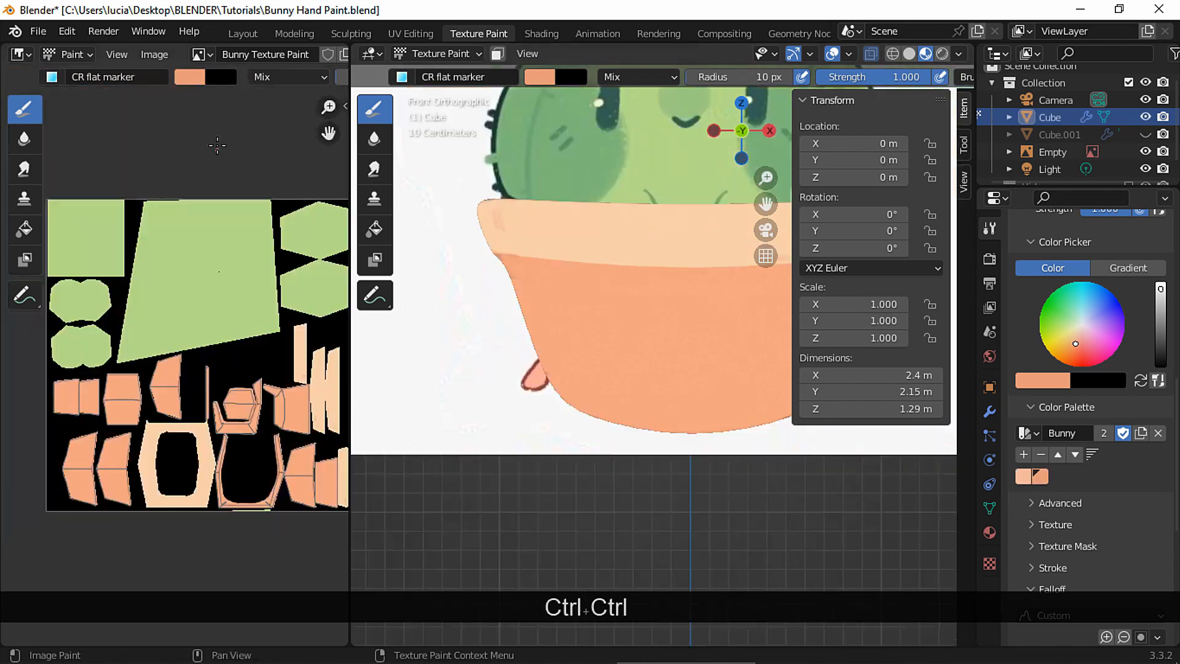
# Show the cactus reference image in the image editor in place of the bunny texture
pyautogui.click(204, 53)
pyautogui.click(295, 80)
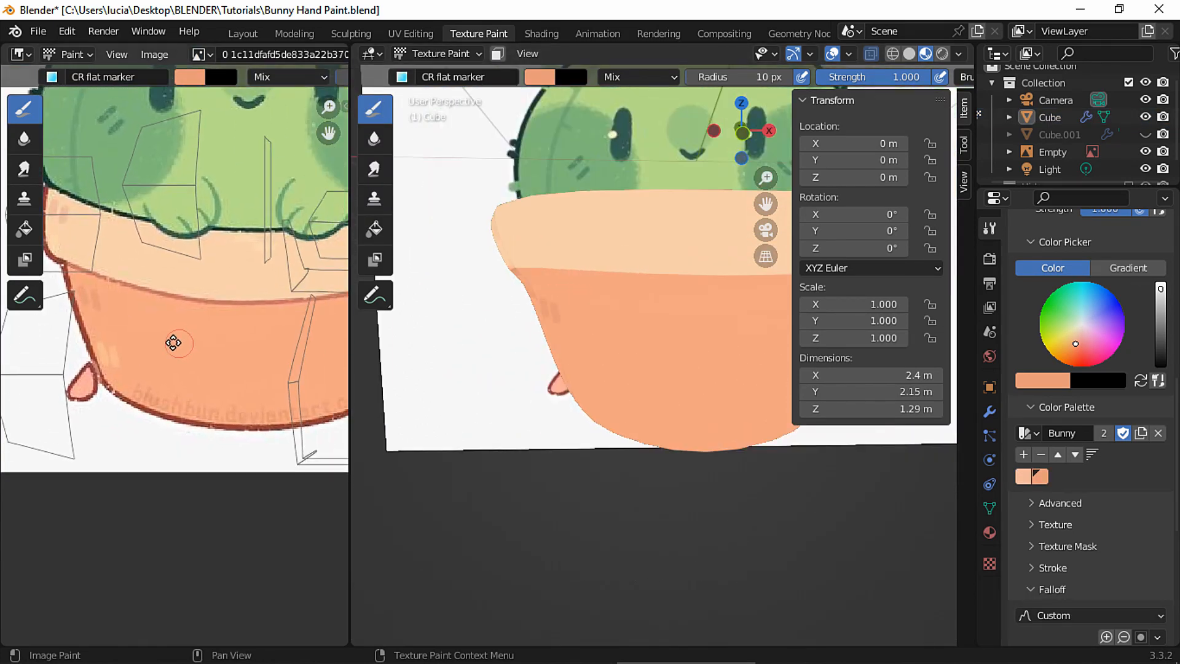
pyautogui.keyDown('ctrl'); pyautogui.hscroll(3, 198, 311); pyautogui.keyUp('ctrl')
pyautogui.keyDown('shift'); pyautogui.moveTo(431, 320); pyautogui.dragTo(625, 350, button='middle'); pyautogui.keyUp('shift')
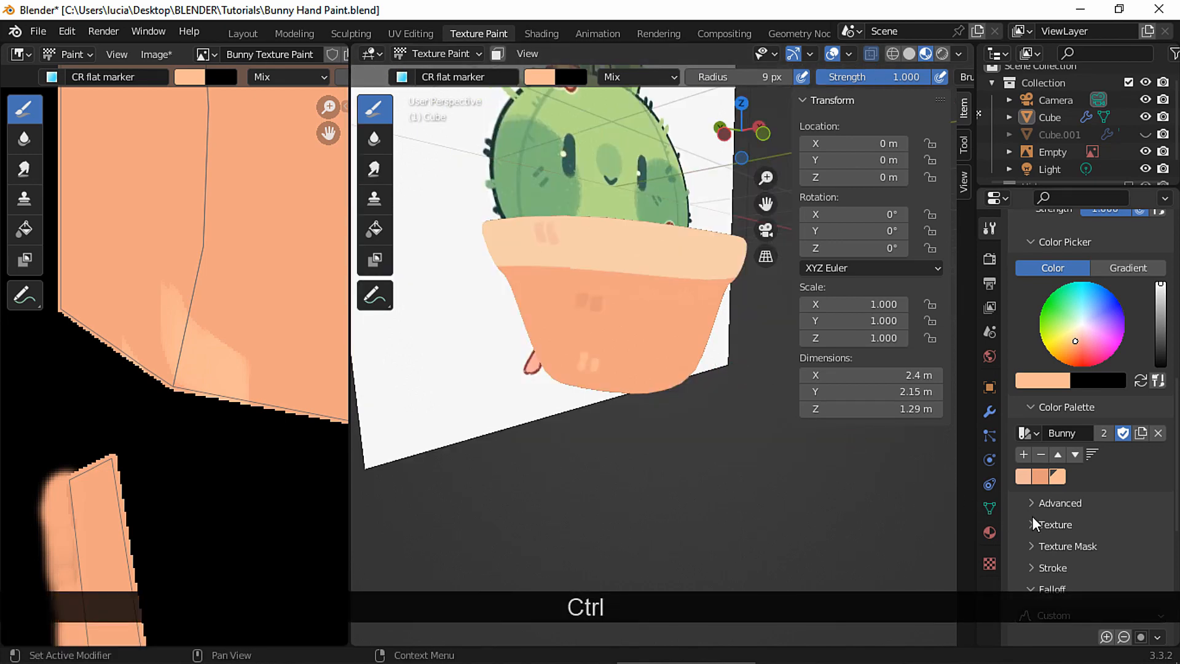
# Paint small marks around the back of the pot with the palette's darker orange, and enlarge the brush radius to 13 px
pyautogui.click(1039, 477)
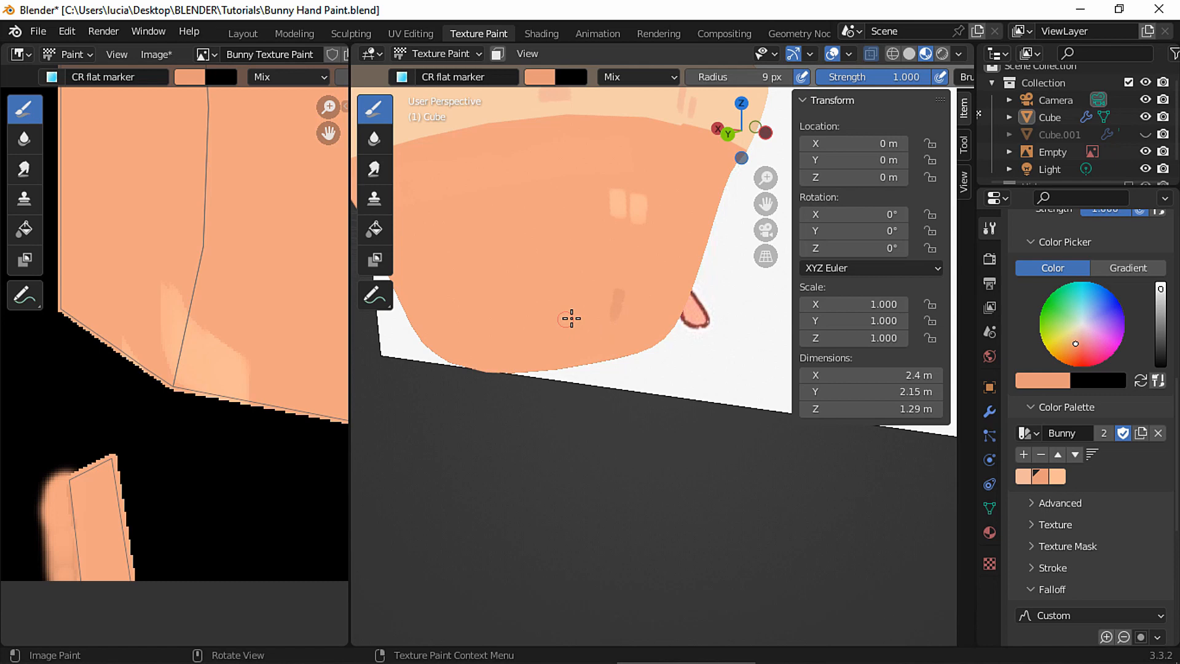
pyautogui.moveTo(571, 318)
pyautogui.mouseDown(button='middle')
pyautogui.moveTo(601, 316)
pyautogui.moveTo(578, 327)
pyautogui.mouseUp(button='middle')
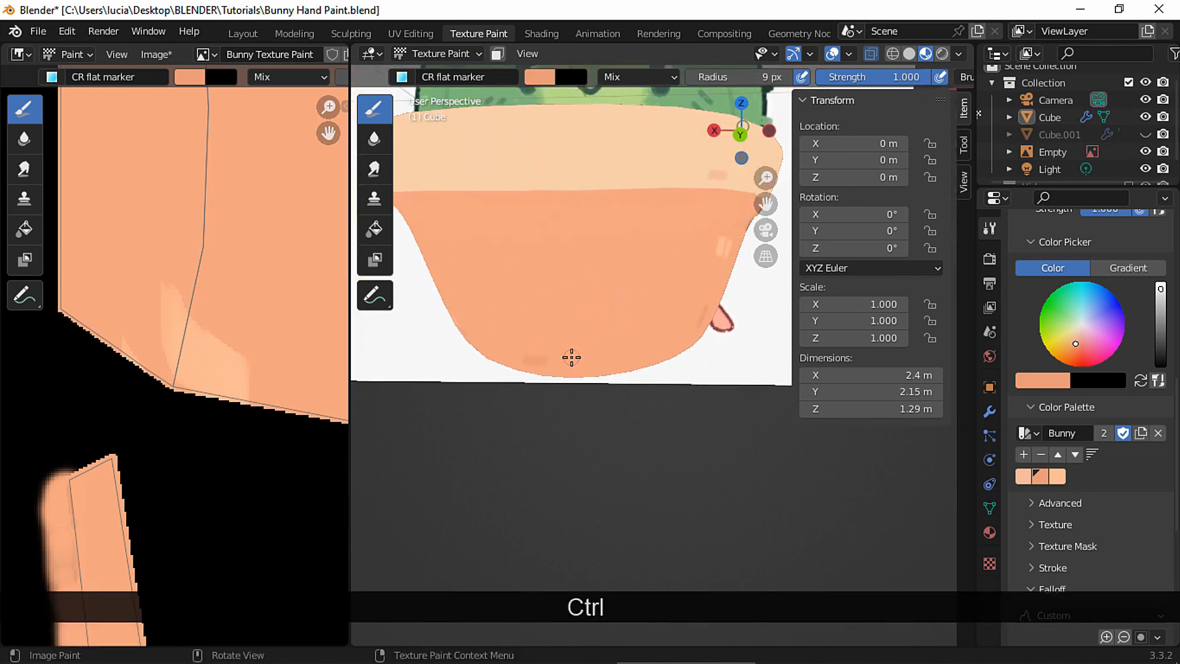
pyautogui.press('f')
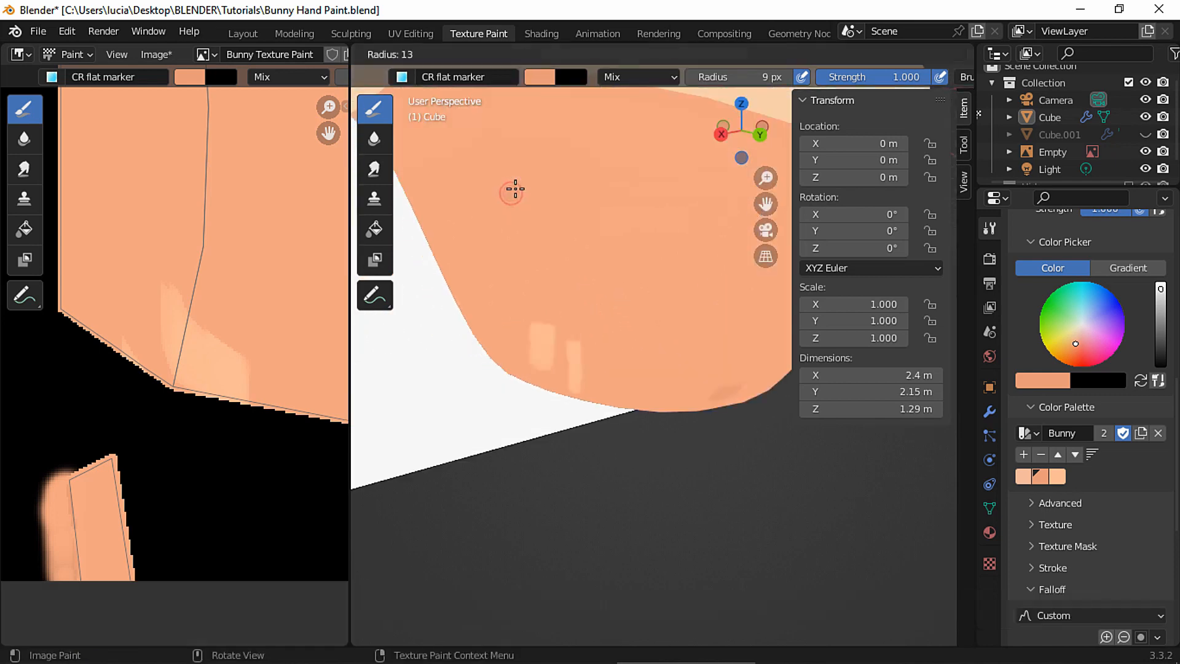
pyautogui.click(512, 187)
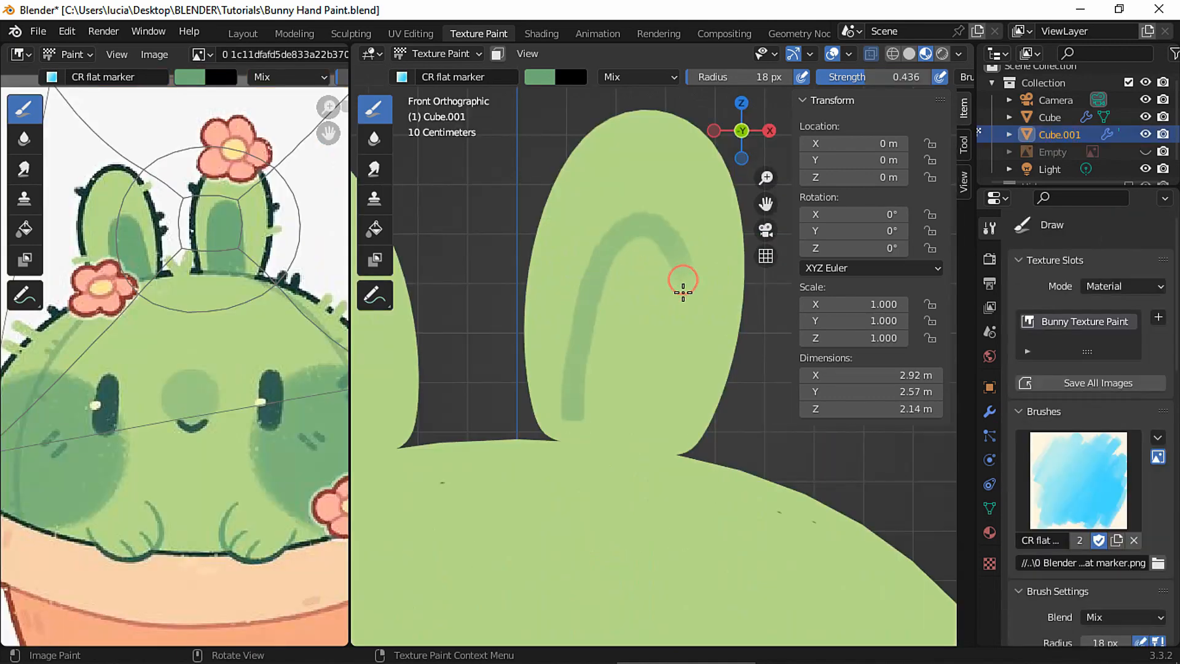
# Outline and fill the arched inner area of the right ear with translucent darker green down to its base
pyautogui.moveTo(683, 293); pyautogui.dragTo(669, 437)
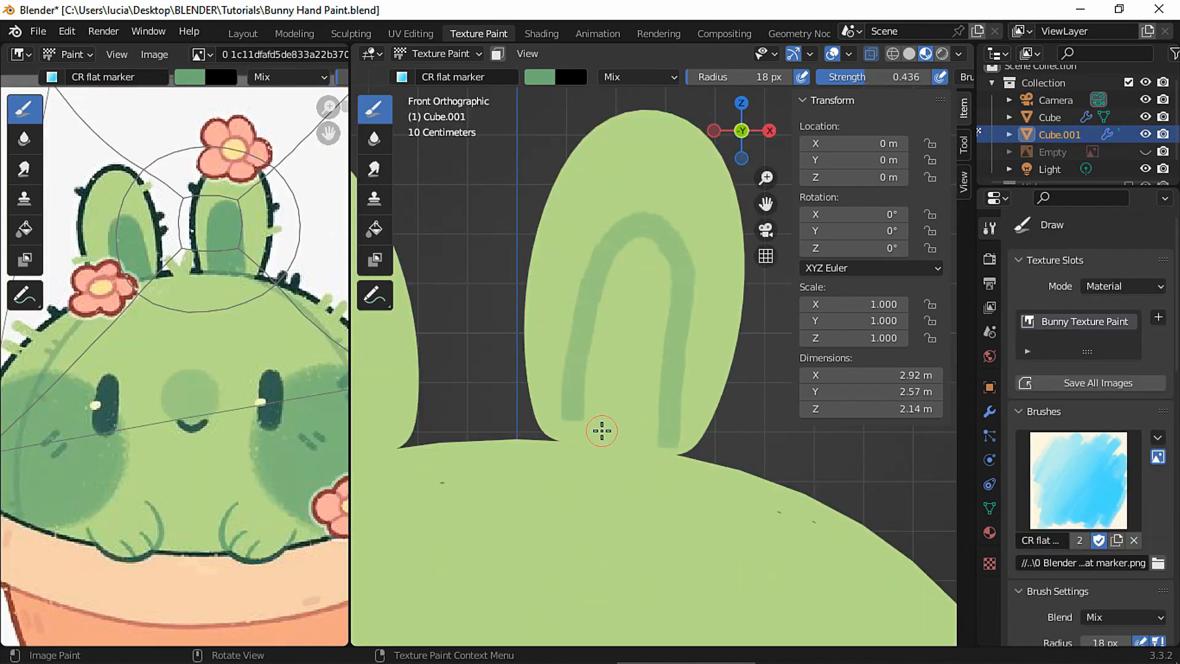
pyautogui.moveTo(570, 431); pyautogui.dragTo(655, 442)
pyautogui.moveTo(590, 458)
pyautogui.keyDown('ctrl'); pyautogui.mouseDown(button='middle')
pyautogui.moveTo(558, 432)
pyautogui.moveTo(556, 448)
pyautogui.mouseUp(button='middle'); pyautogui.keyUp('ctrl')
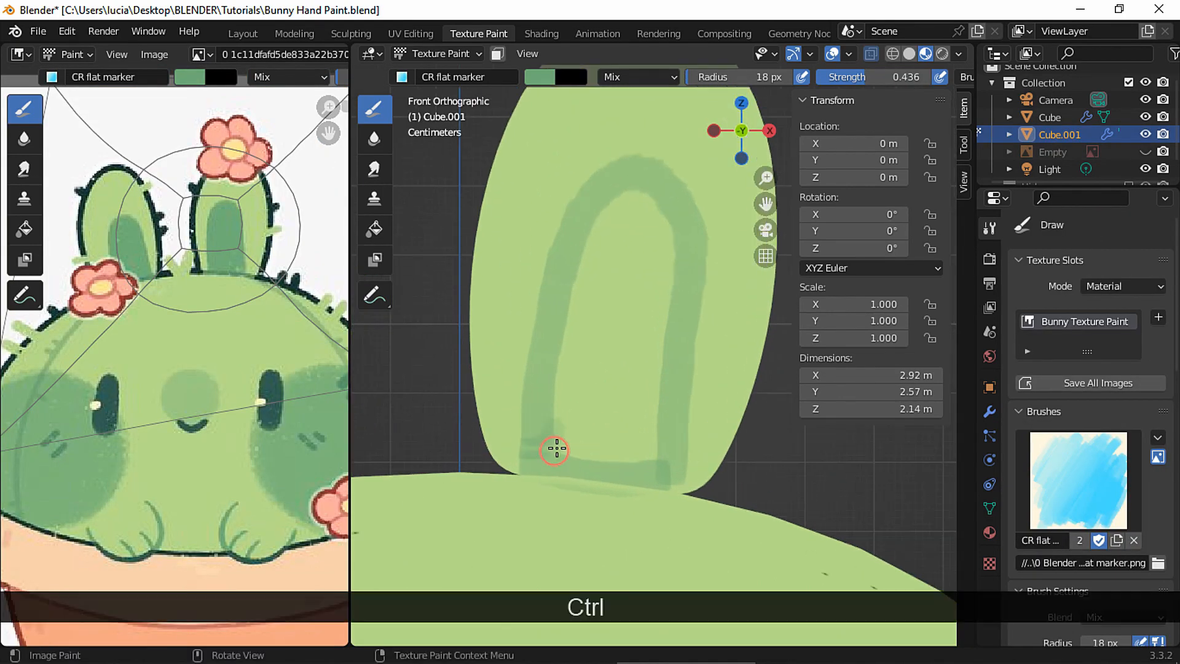
pyautogui.moveTo(666, 369)
pyautogui.mouseDown()
pyautogui.moveTo(582, 377)
pyautogui.moveTo(612, 218)
pyautogui.moveTo(634, 413)
pyautogui.mouseUp()
pyautogui.keyDown('ctrl'); pyautogui.moveTo(585, 366); pyautogui.dragTo(605, 376, button='middle'); pyautogui.keyUp('ctrl')
pyautogui.keyDown('shift'); pyautogui.moveTo(604, 376); pyautogui.dragTo(725, 403, button='middle'); pyautogui.keyUp('shift')
pyautogui.moveTo(553, 394); pyautogui.dragTo(529, 403, button='middle')
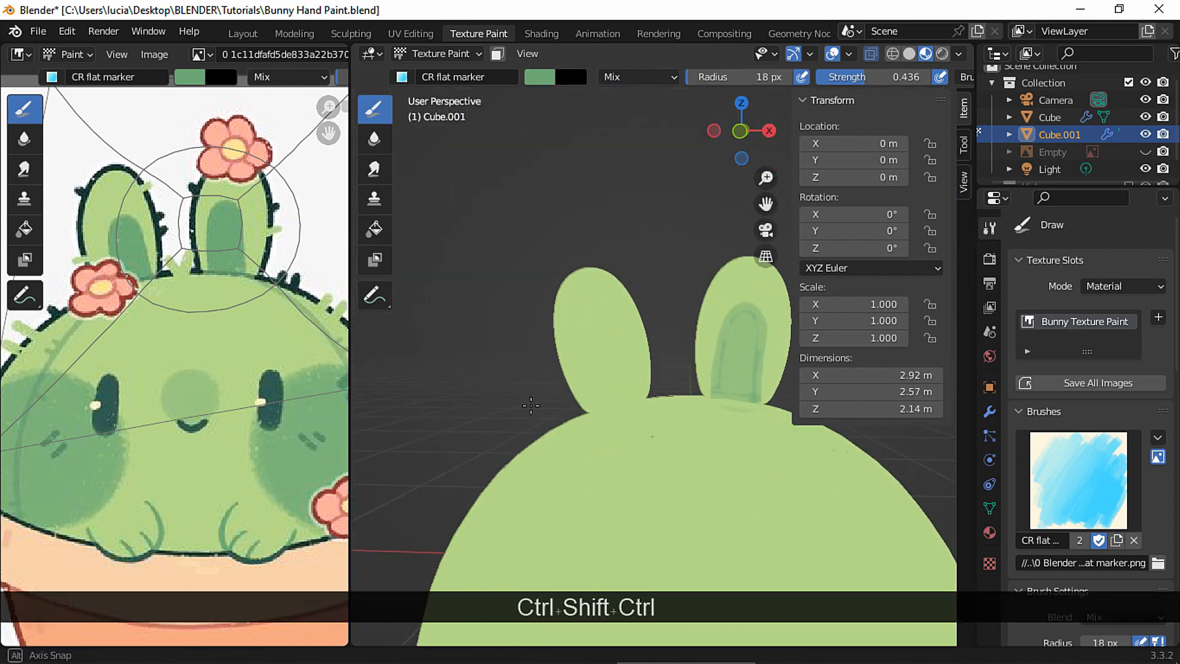
# Paint the inner area of the left ear in darker green and fill it opaquely at brush strength 1.000
pyautogui.click(742, 131)
pyautogui.keyDown('shift'); pyautogui.moveTo(521, 456); pyautogui.dragTo(478, 454, button='middle'); pyautogui.keyUp('shift')
pyautogui.moveTo(453, 308)
pyautogui.mouseDown()
pyautogui.moveTo(501, 453)
pyautogui.moveTo(492, 390)
pyautogui.moveTo(461, 327)
pyautogui.mouseUp()
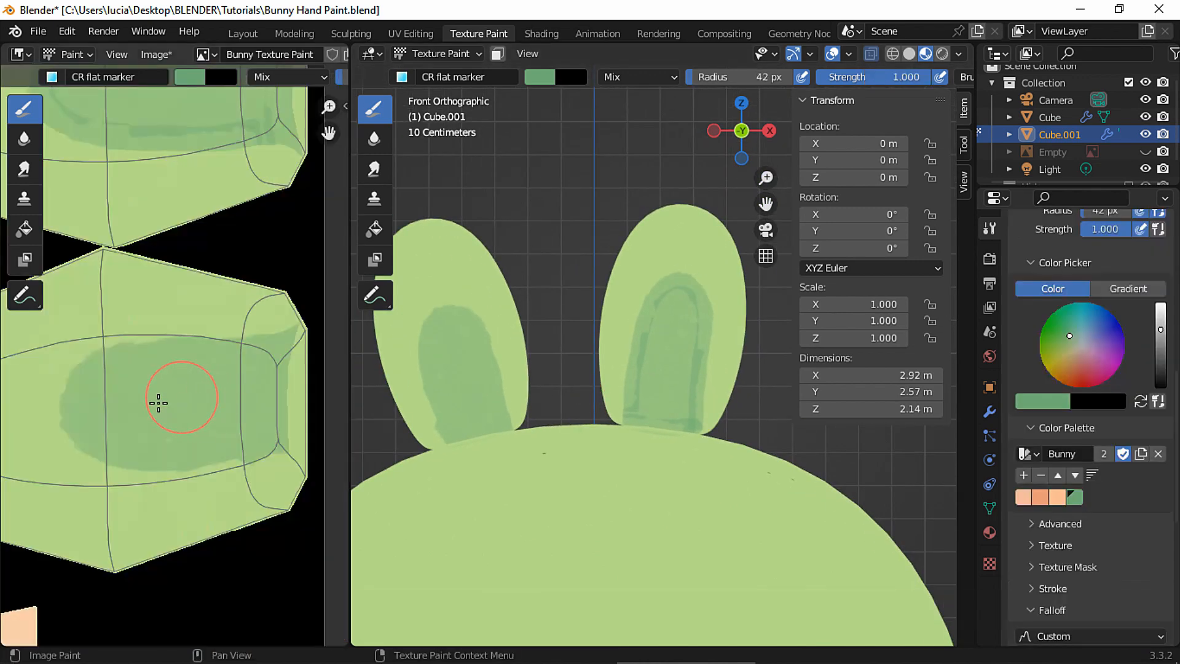
pyautogui.moveTo(158, 400)
pyautogui.mouseDown()
pyautogui.moveTo(200, 390)
pyautogui.moveTo(245, 406)
pyautogui.moveTo(189, 429)
pyautogui.mouseUp()
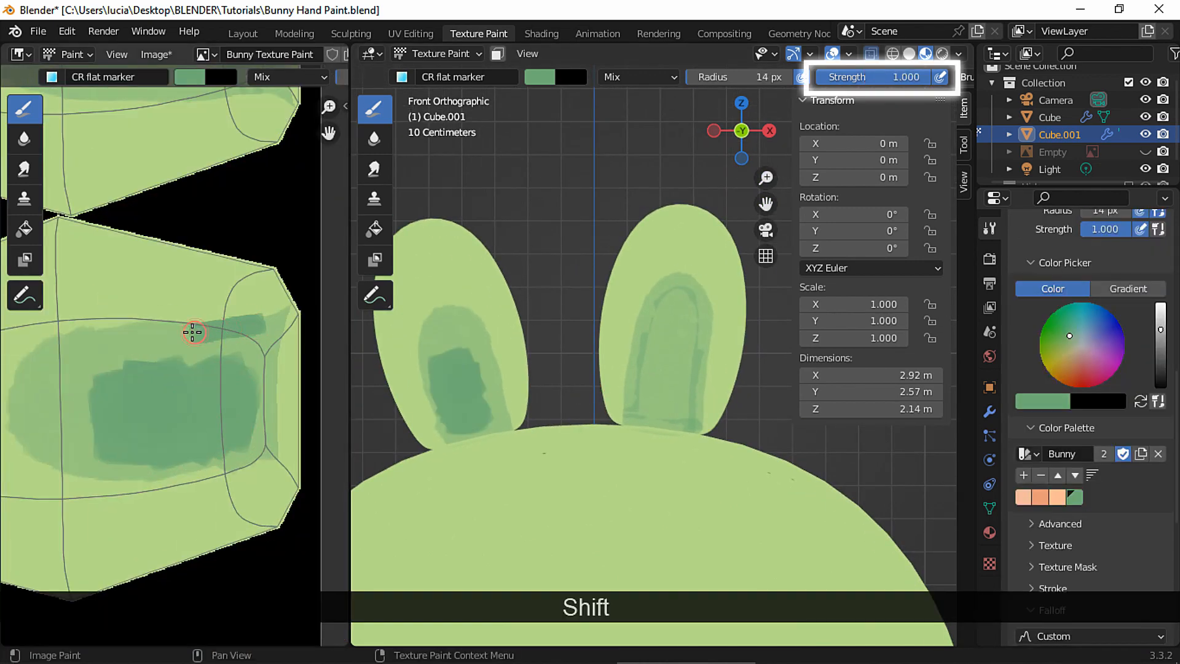
pyautogui.moveTo(192, 329)
pyautogui.mouseDown()
pyautogui.moveTo(201, 322)
pyautogui.moveTo(97, 341)
pyautogui.moveTo(74, 451)
pyautogui.moveTo(238, 464)
pyautogui.moveTo(305, 400)
pyautogui.moveTo(246, 344)
pyautogui.moveTo(297, 433)
pyautogui.moveTo(172, 350)
pyautogui.moveTo(93, 361)
pyautogui.moveTo(124, 358)
pyautogui.moveTo(127, 421)
pyautogui.moveTo(193, 395)
pyautogui.mouseUp()
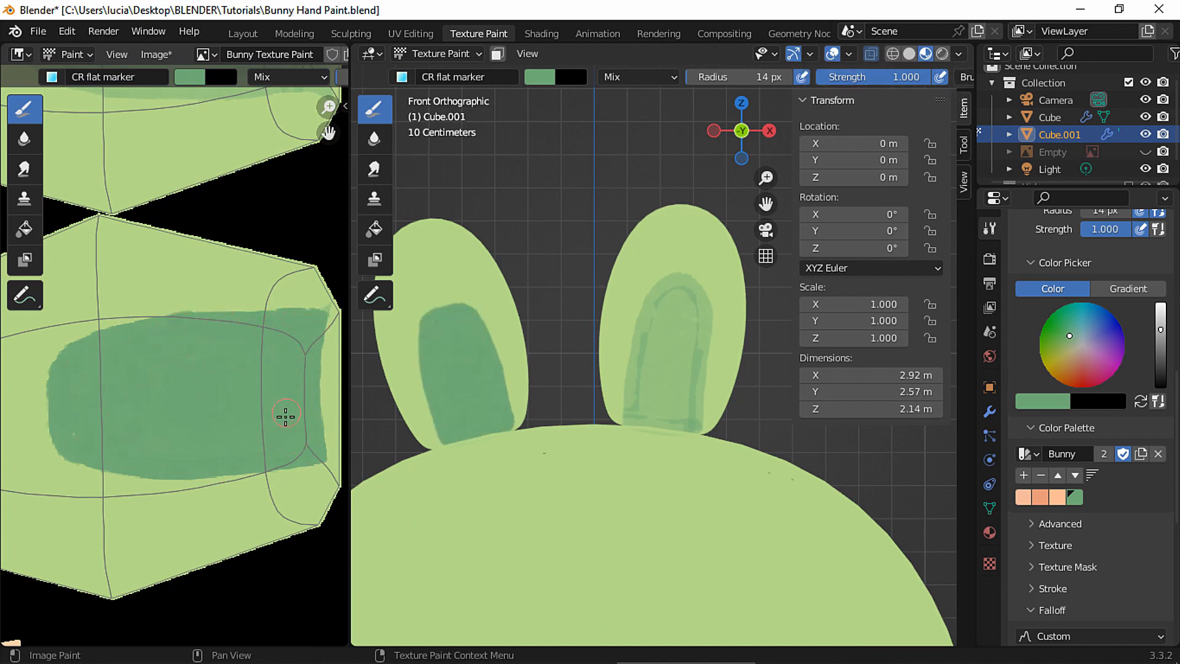
# Clean up the edges and bases of both inner-ear shapes on the texture and model with the body's light green
pyautogui.keyDown('shift'); pyautogui.scroll(5, 295, 269); pyautogui.keyUp('shift')
pyautogui.moveTo(295, 268)
pyautogui.mouseDown()
pyautogui.moveTo(66, 306)
pyautogui.moveTo(97, 402)
pyautogui.moveTo(239, 408)
pyautogui.moveTo(297, 369)
pyautogui.moveTo(178, 299)
pyautogui.moveTo(68, 326)
pyautogui.moveTo(76, 369)
pyautogui.moveTo(121, 382)
pyautogui.moveTo(170, 337)
pyautogui.moveTo(282, 361)
pyautogui.moveTo(245, 334)
pyautogui.moveTo(192, 338)
pyautogui.moveTo(256, 311)
pyautogui.mouseUp()
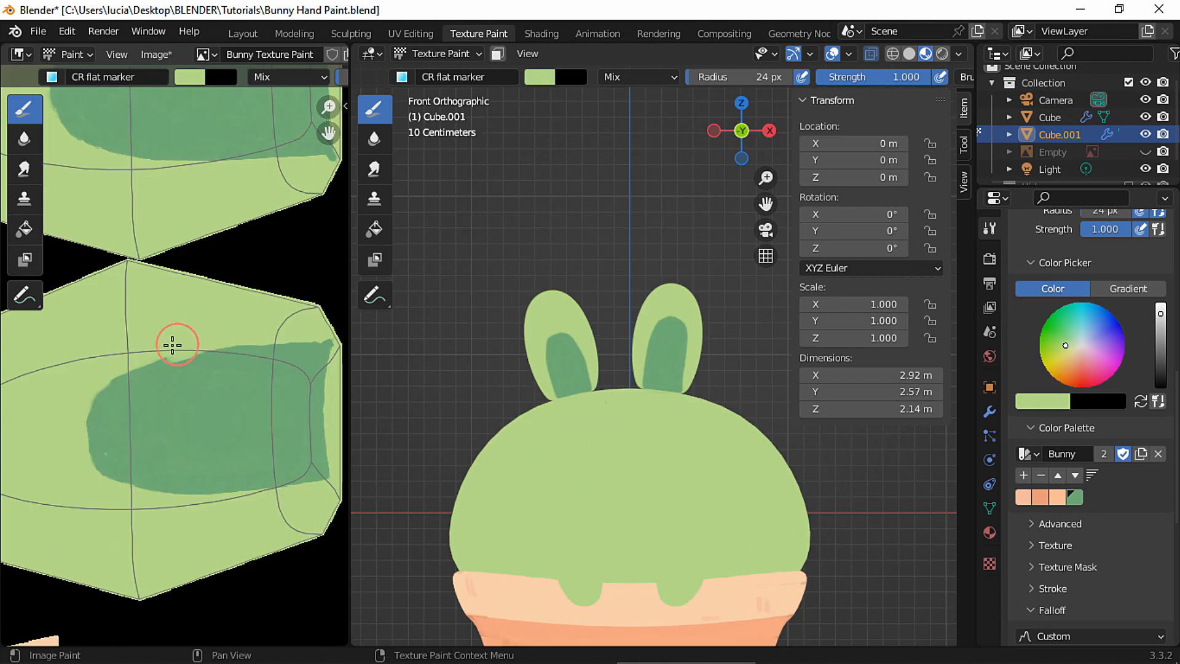
pyautogui.moveTo(168, 343)
pyautogui.mouseDown()
pyautogui.moveTo(79, 440)
pyautogui.moveTo(103, 490)
pyautogui.mouseUp()
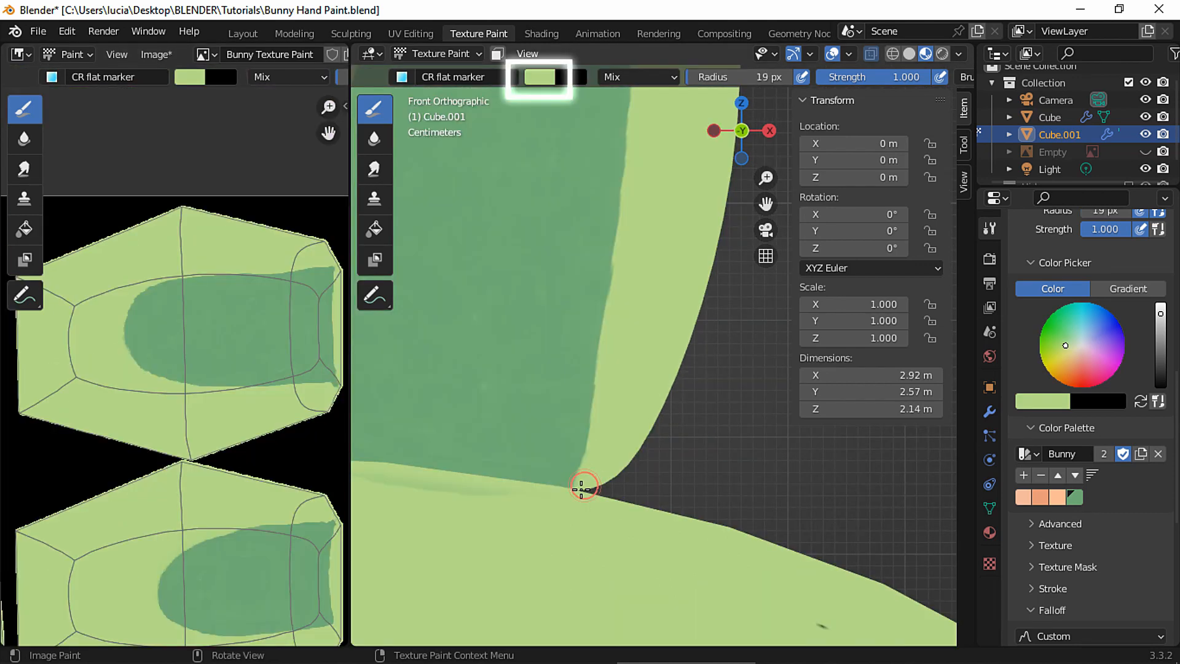
pyautogui.keyDown('ctrl'); pyautogui.keyDown('shift'); pyautogui.moveTo(584, 485); pyautogui.dragTo(497, 418, button='middle'); pyautogui.keyUp('shift'); pyautogui.keyUp('ctrl')
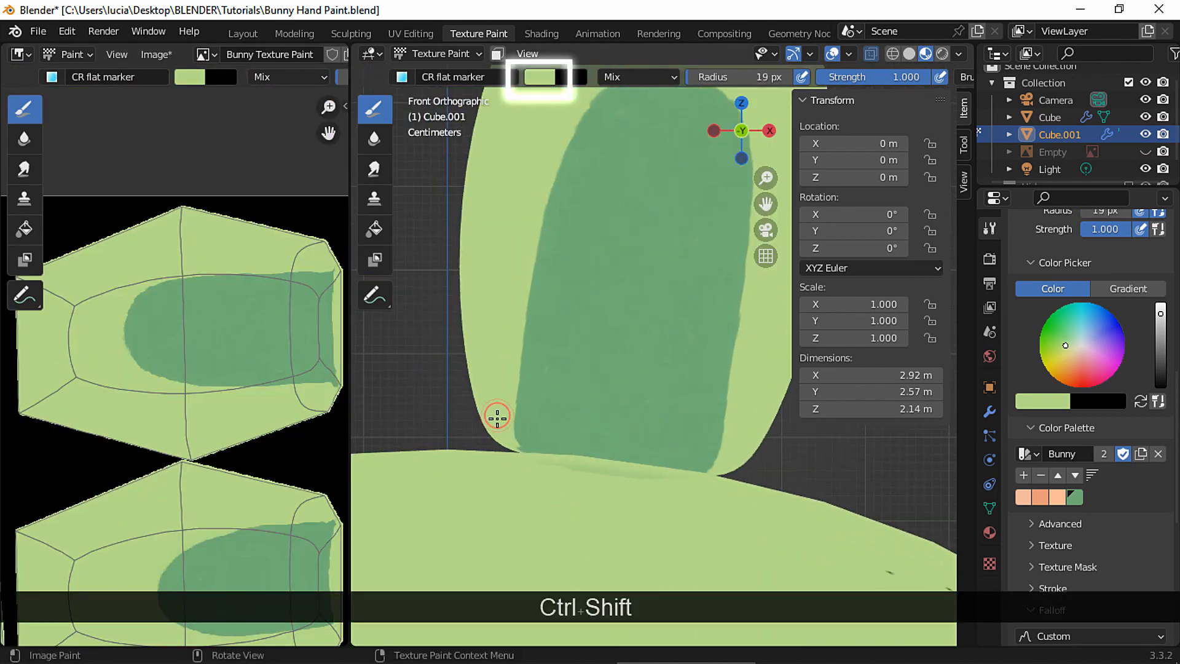
pyautogui.hotkey('ctrl', 'z')
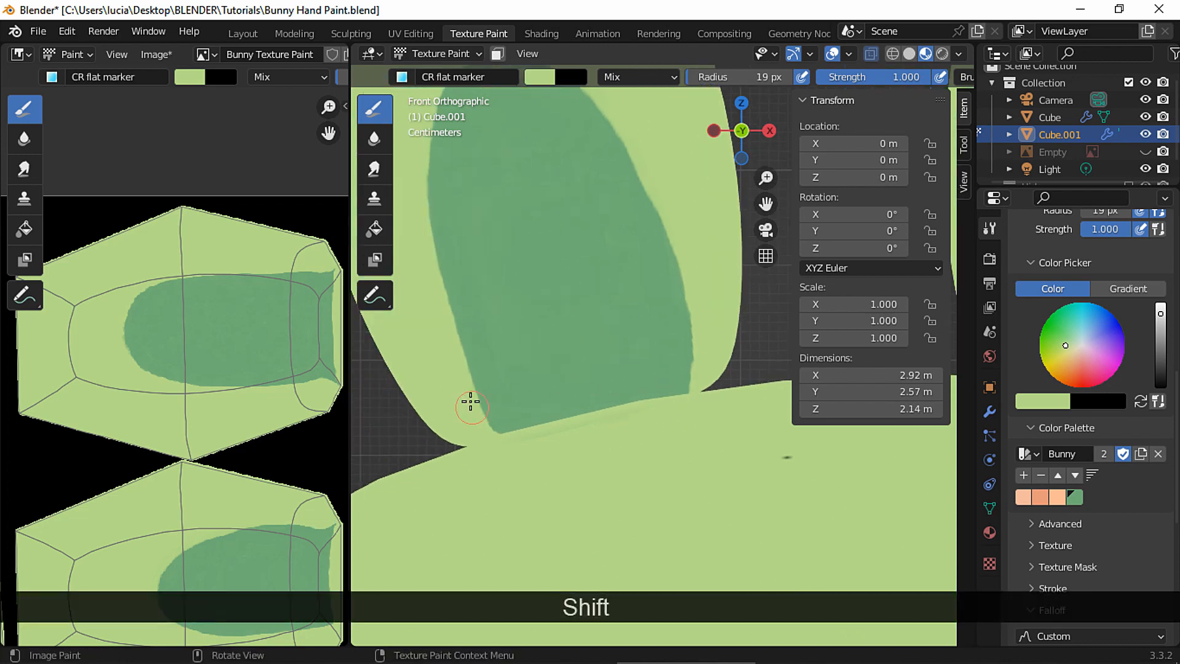
pyautogui.hotkey('ctrl', 'z')
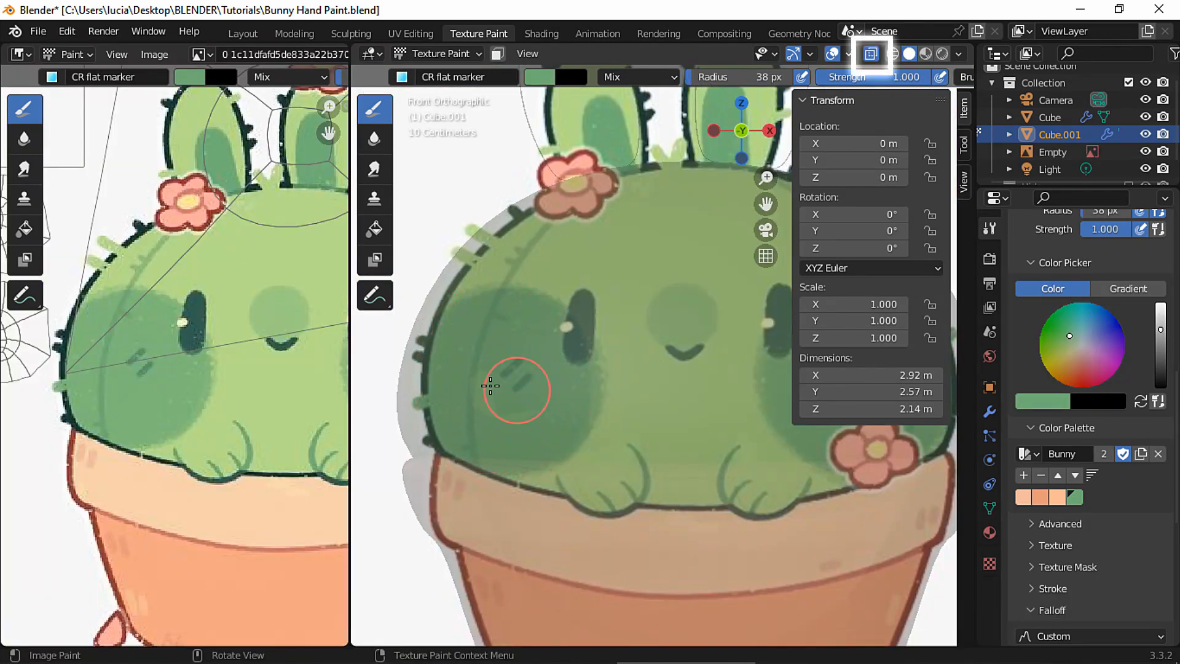
# Paint the left cheek patch in darker green following the reference, extending it around the side and trimming its edge with light green
pyautogui.keyDown('shift'); pyautogui.moveTo(501, 382); pyautogui.dragTo(279, 381, button='middle'); pyautogui.keyUp('shift')
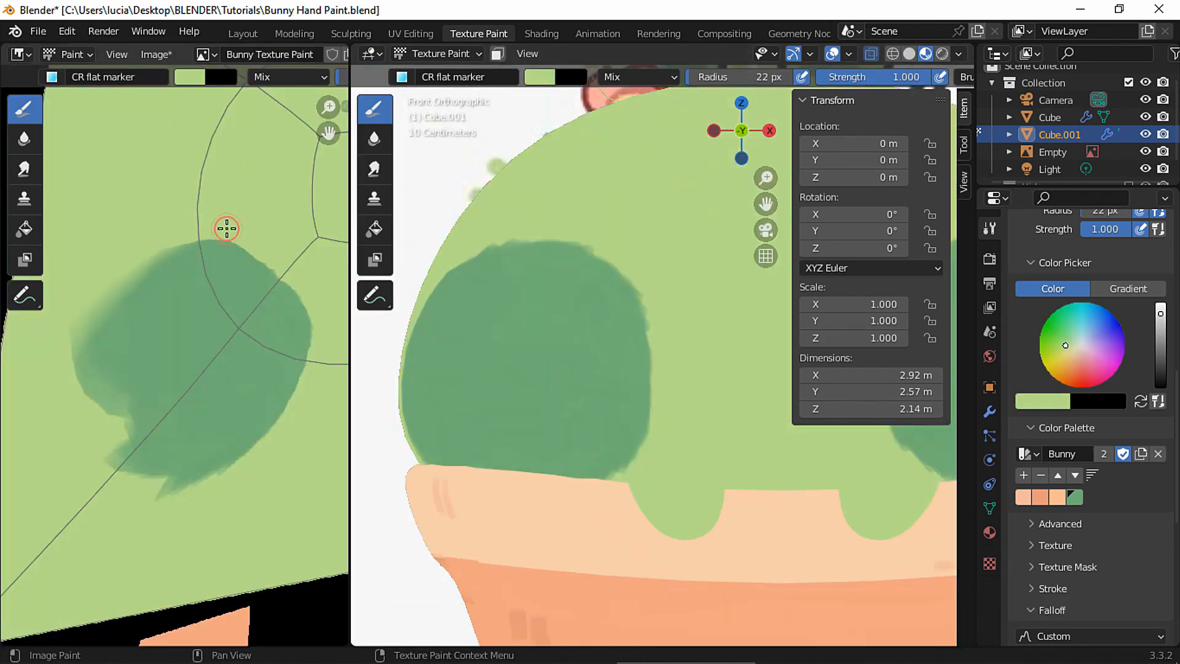
pyautogui.keyDown('shift'); pyautogui.moveTo(290, 269); pyautogui.dragTo(231, 237, button='middle'); pyautogui.keyUp('shift')
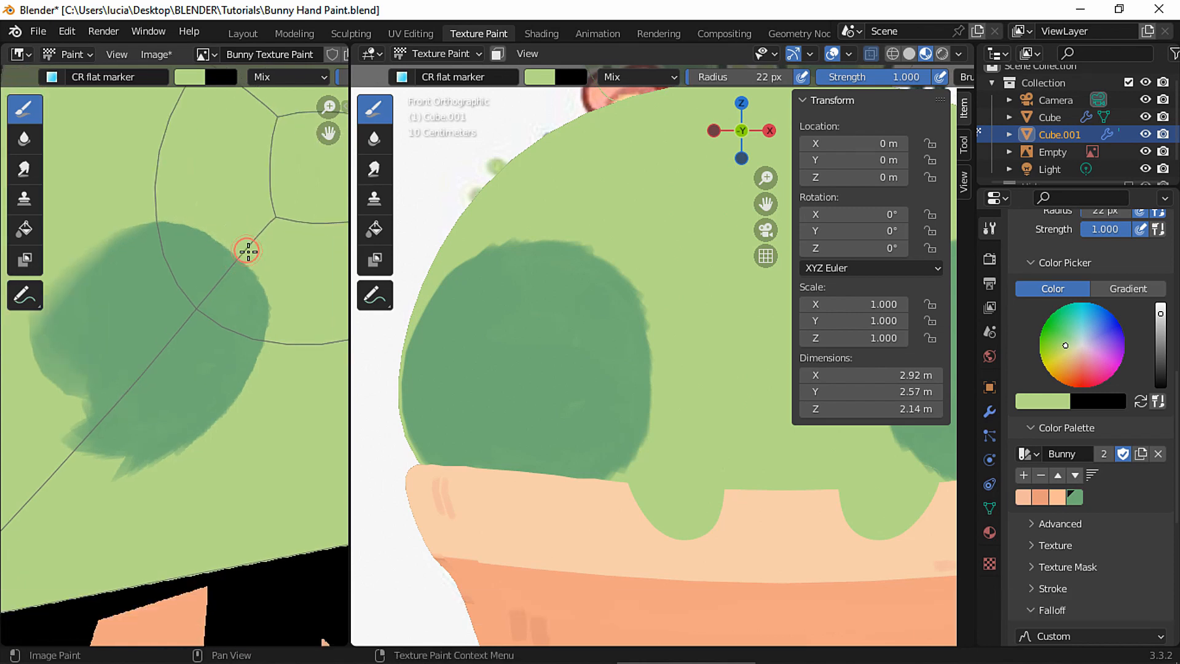
pyautogui.keyDown('ctrl'); pyautogui.moveTo(278, 312); pyautogui.dragTo(281, 399, button='middle'); pyautogui.keyUp('ctrl')
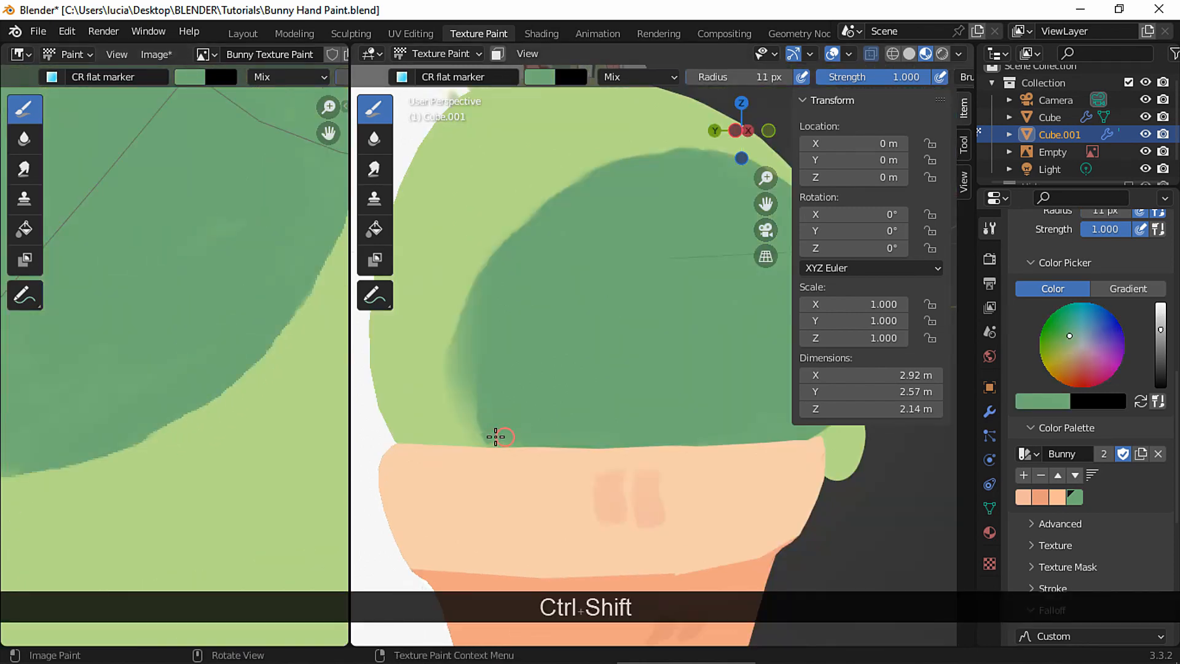
pyautogui.press('f')
pyautogui.moveTo(494, 379)
pyautogui.mouseDown()
pyautogui.moveTo(482, 332)
pyautogui.moveTo(500, 448)
pyautogui.mouseUp()
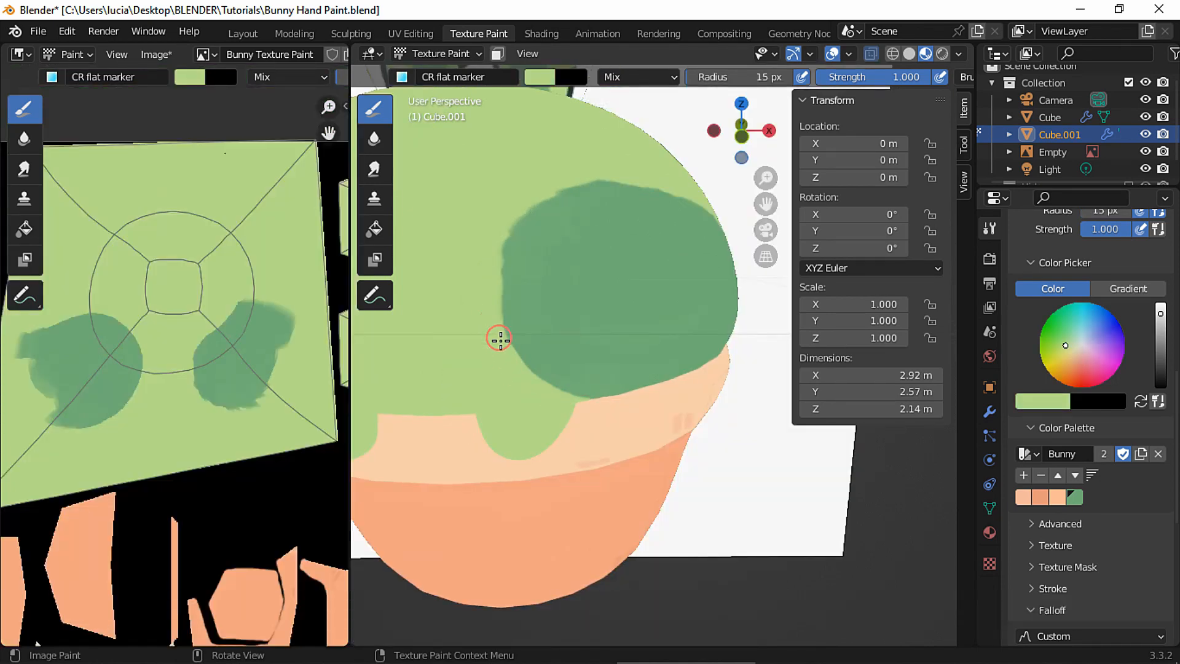
# Shape the right cheek patch in darker green around the body's side, trimming its front edge with light green
pyautogui.keyDown('ctrl'); pyautogui.moveTo(501, 340); pyautogui.dragTo(485, 311, button='middle'); pyautogui.keyUp('ctrl')
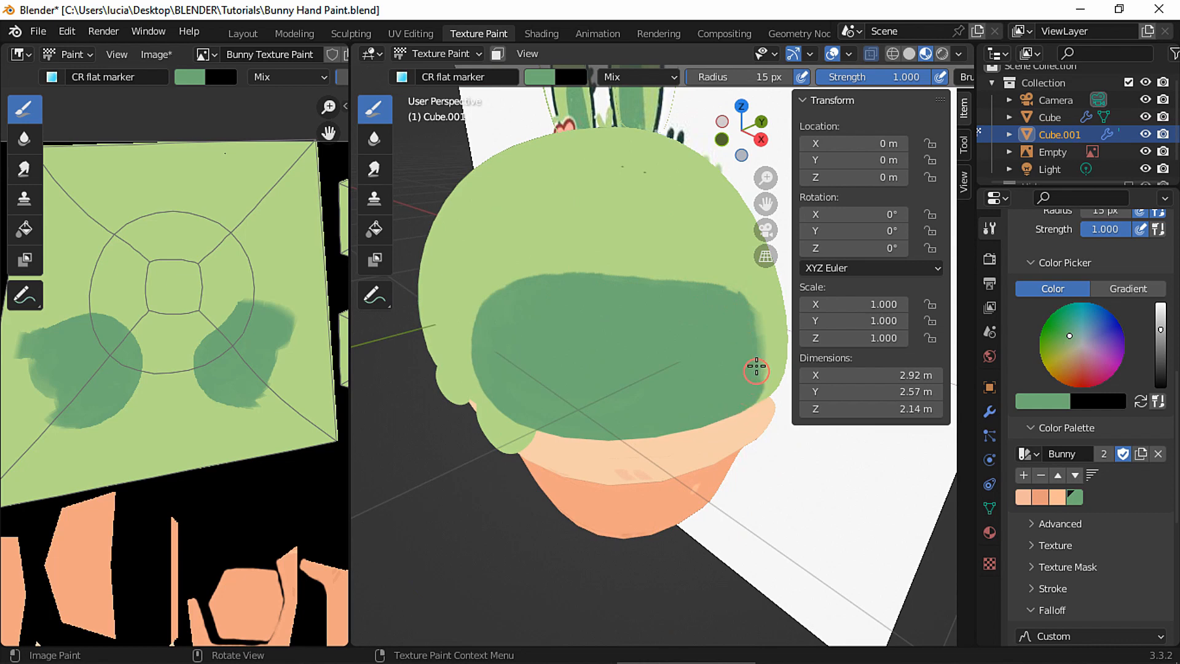
pyautogui.moveTo(705, 294); pyautogui.dragTo(803, 338, button='middle')
pyautogui.press('s')
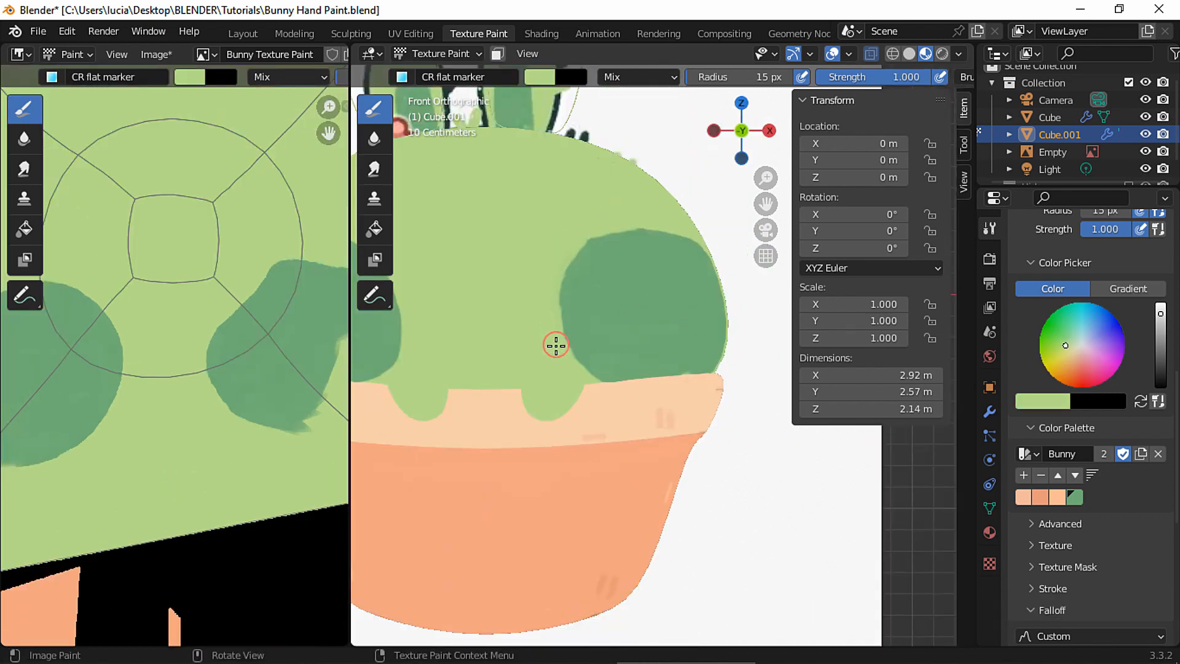
pyautogui.moveTo(549, 268)
pyautogui.keyDown('ctrl'); pyautogui.mouseDown(button='middle')
pyautogui.moveTo(526, 382)
pyautogui.moveTo(632, 267)
pyautogui.mouseUp(button='middle'); pyautogui.keyUp('ctrl')
pyautogui.press('s')
pyautogui.moveTo(687, 277); pyautogui.dragTo(558, 271)
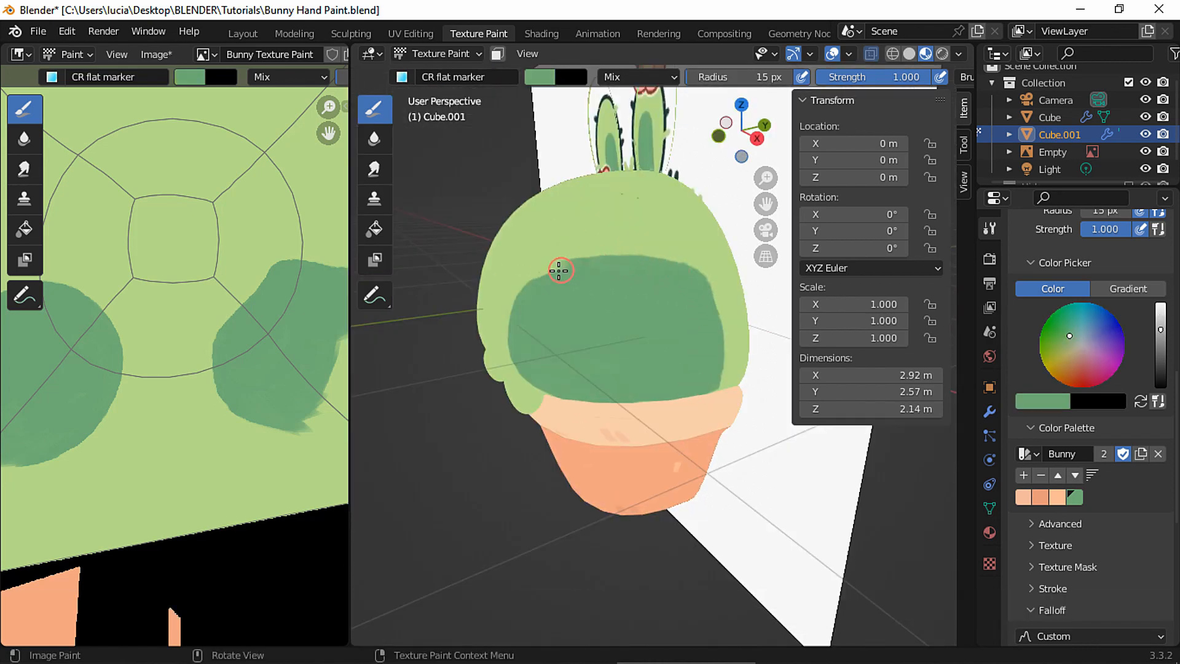
pyautogui.press('s')
pyautogui.keyDown('ctrl'); pyautogui.moveTo(713, 335); pyautogui.dragTo(516, 281, button='middle'); pyautogui.keyUp('ctrl')
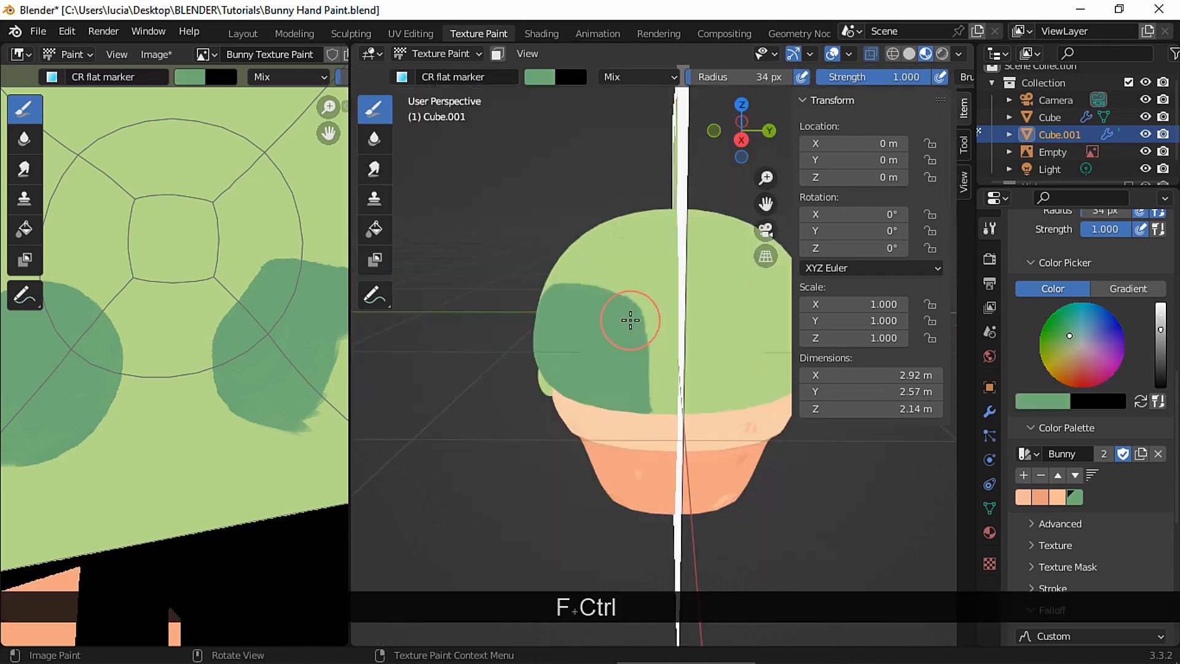
# Extend the darker green cheek patch farther toward the back with a 34 px brush, and reduce the radius to 22 px for the side view
pyautogui.moveTo(629, 319)
pyautogui.mouseDown()
pyautogui.moveTo(682, 387)
pyautogui.moveTo(652, 403)
pyautogui.mouseUp()
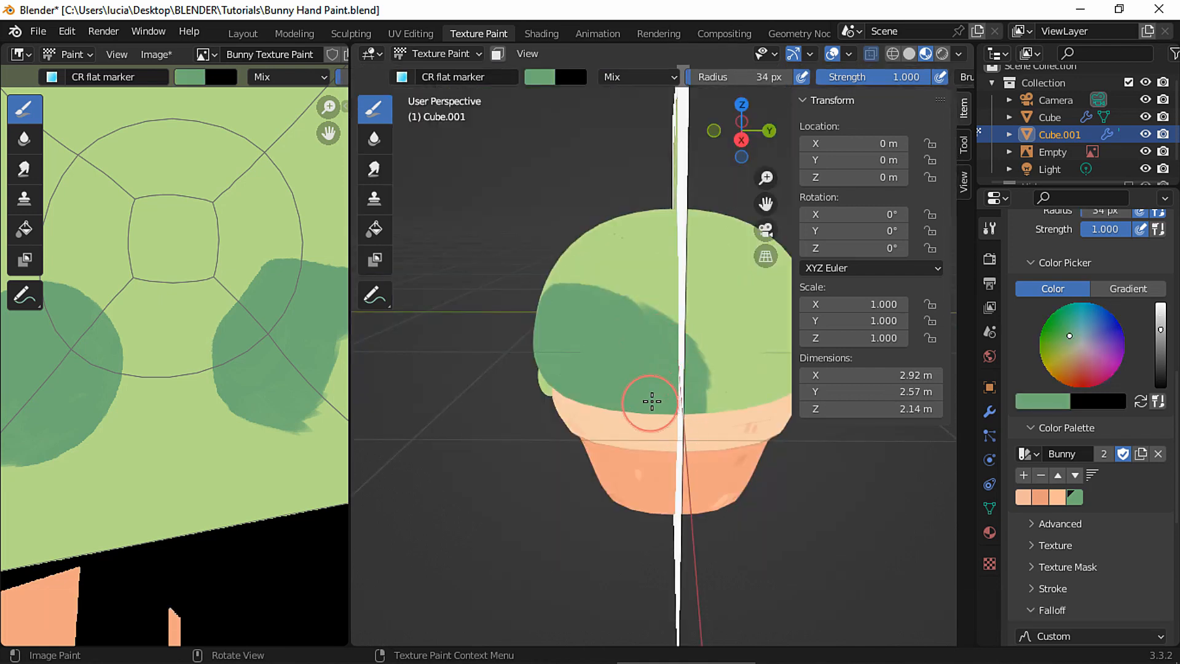
pyautogui.press('[')
pyautogui.press('[')
pyautogui.press('[')
pyautogui.press('[')
pyautogui.moveTo(674, 305)
pyautogui.mouseDown()
pyautogui.moveTo(661, 325)
pyautogui.moveTo(680, 364)
pyautogui.moveTo(697, 325)
pyautogui.mouseUp()
pyautogui.hotkey('ctrl', 'z')
pyautogui.press('ctrl+KP_3')
pyautogui.hotkey('ctrl', 'z')
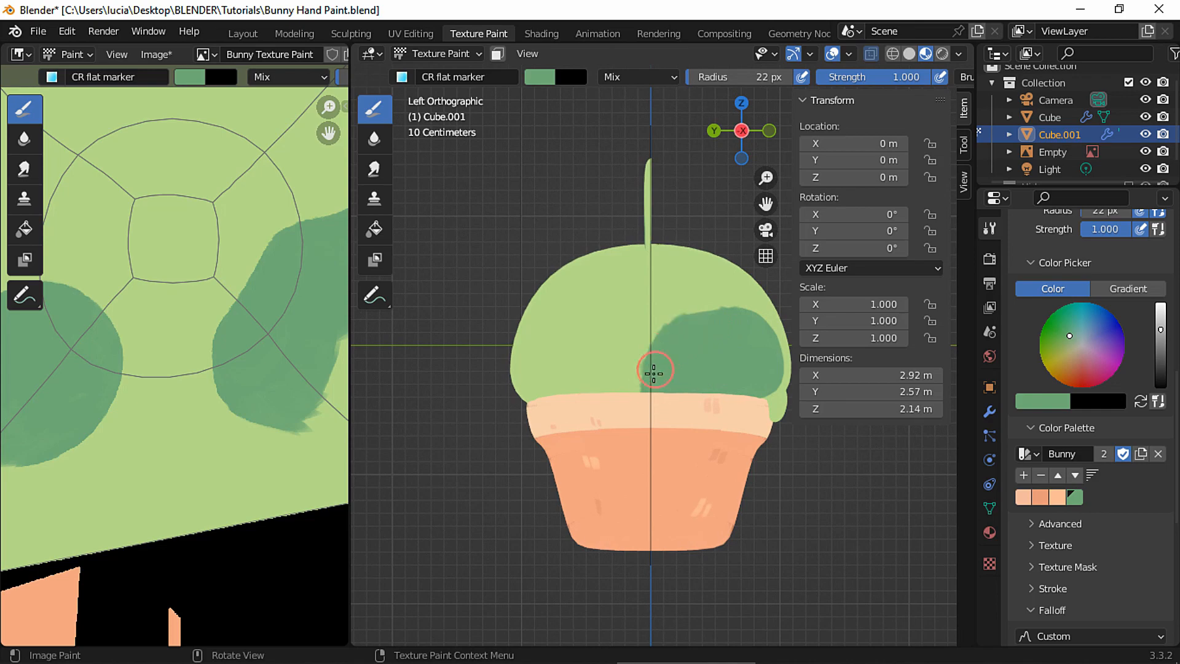
# Round off the cheek patch's outline in the left view with darker green, and clean its edge in light green at 8 px
pyautogui.keyDown('ctrl'); pyautogui.scroll(-3, 667, 345); pyautogui.keyUp('ctrl')
pyautogui.scroll(2, 584, 312)
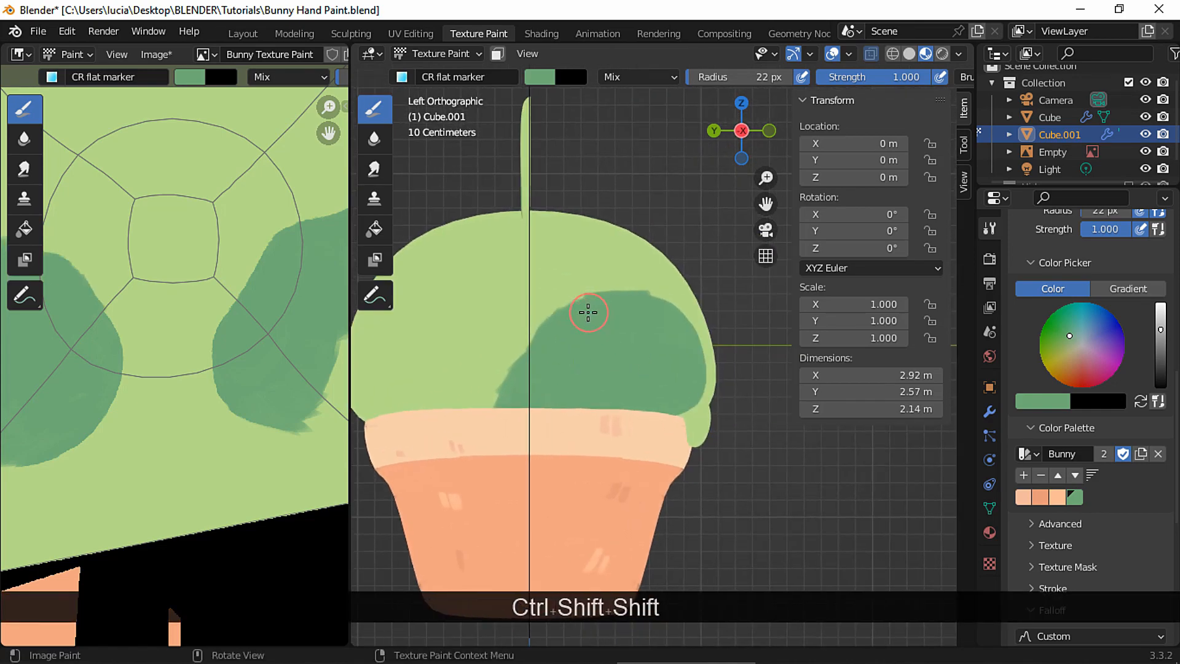
pyautogui.moveTo(584, 311)
pyautogui.mouseDown()
pyautogui.moveTo(508, 369)
pyautogui.moveTo(542, 315)
pyautogui.moveTo(599, 298)
pyautogui.mouseUp()
pyautogui.keyDown('ctrl'); pyautogui.moveTo(662, 358); pyautogui.dragTo(664, 307, button='middle'); pyautogui.keyUp('ctrl')
pyautogui.press('s')
pyautogui.press('f')
pyautogui.click(661, 263)
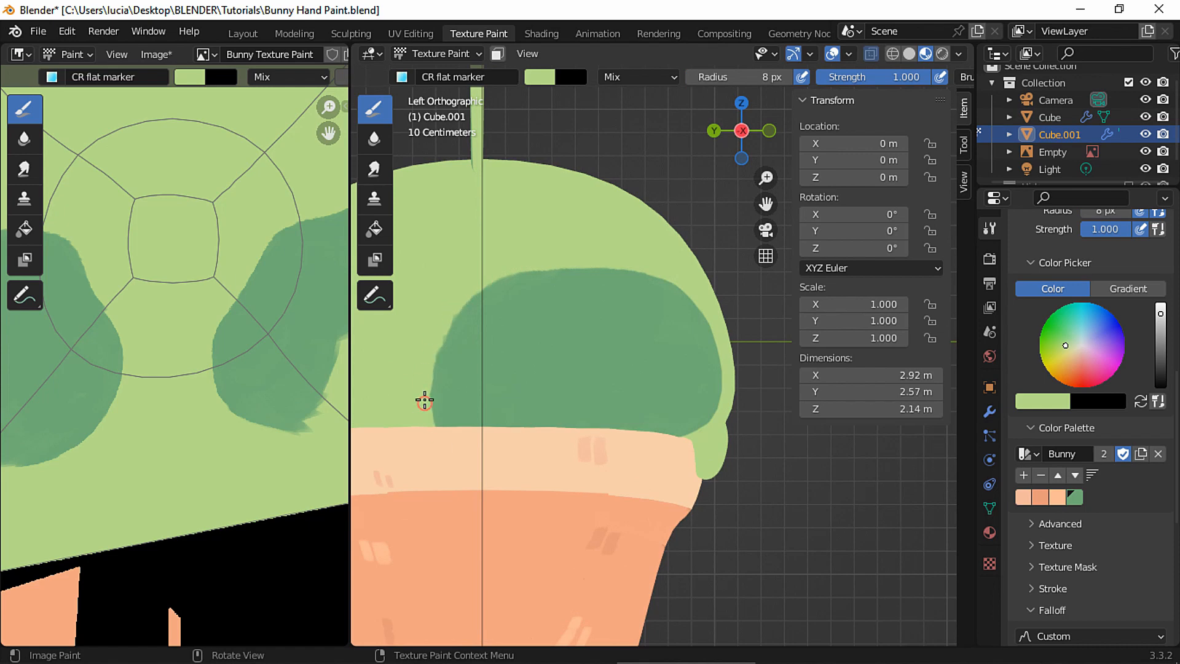
pyautogui.keyDown('ctrl'); pyautogui.moveTo(600, 252); pyautogui.dragTo(625, 274, button='middle'); pyautogui.keyUp('ctrl')
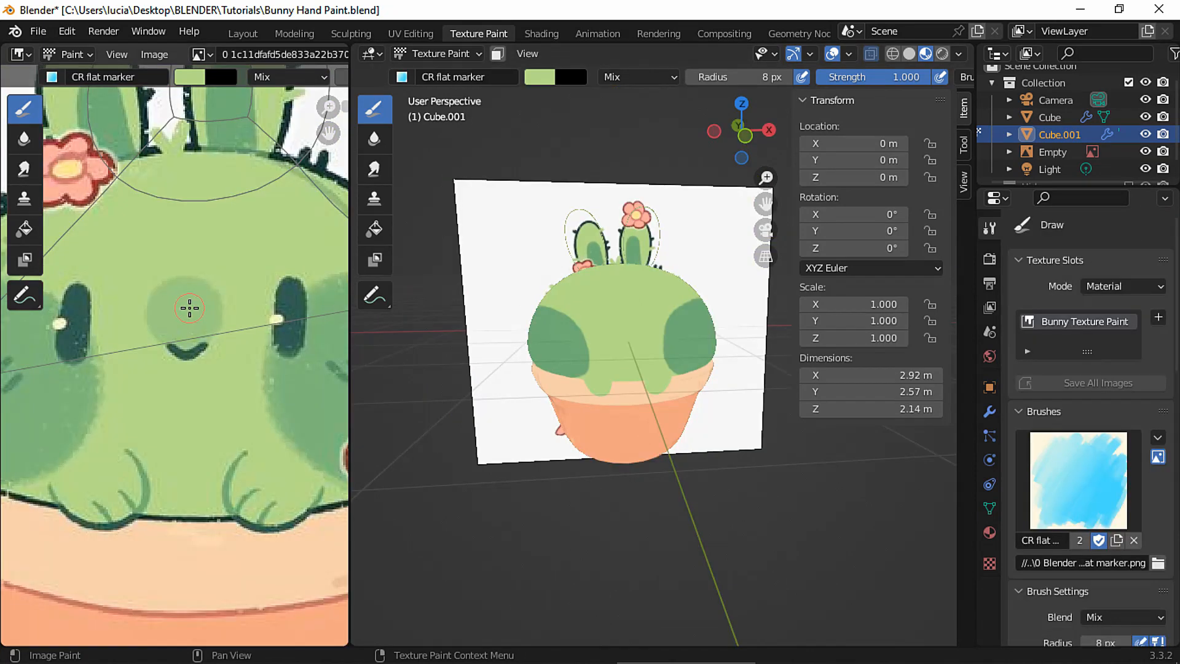
# Paint a round nose spot centered between the cheeks in the reference's muted green, and trim its outline with light green at 26 px
pyautogui.scroll(5, 567, 250)
pyautogui.moveTo(568, 250)
pyautogui.mouseDown()
pyautogui.moveTo(584, 259)
pyautogui.moveTo(562, 264)
pyautogui.moveTo(574, 244)
pyautogui.moveTo(561, 252)
pyautogui.mouseUp()
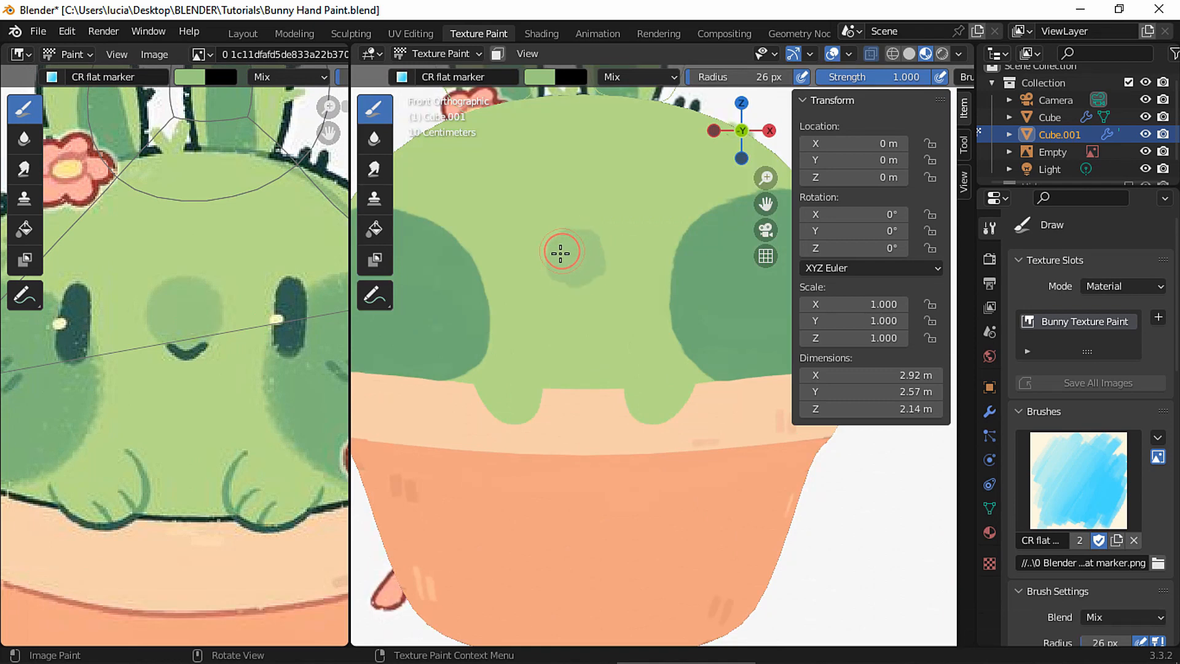
pyautogui.scroll(4, 562, 254)
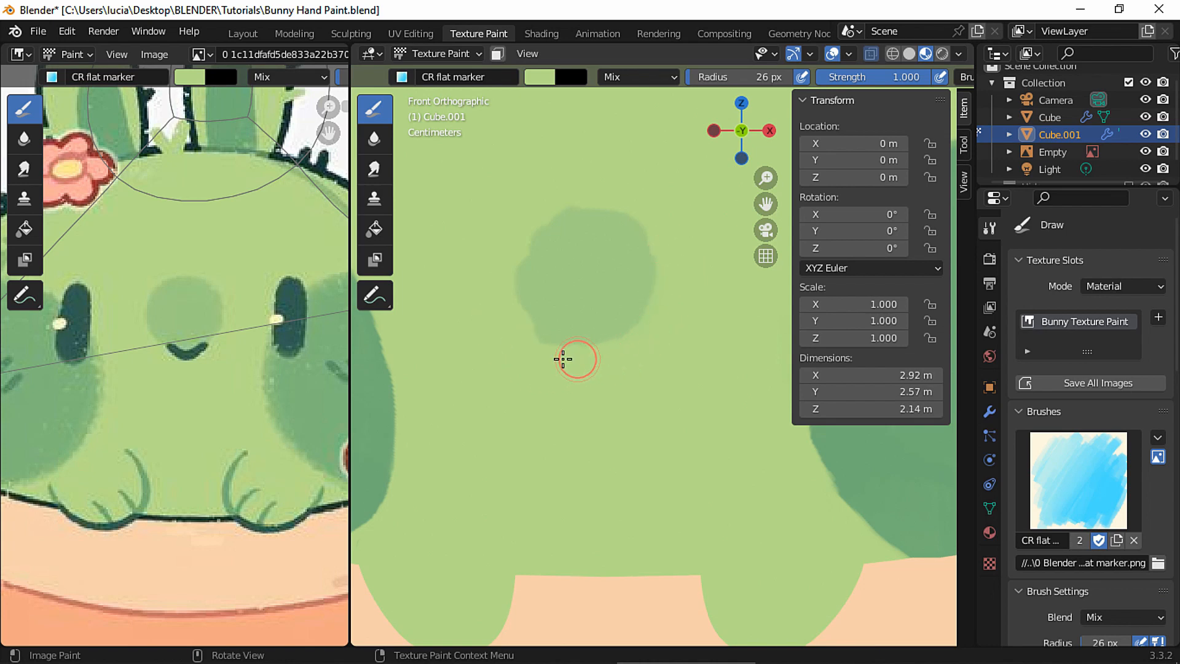
pyautogui.moveTo(666, 273)
pyautogui.mouseDown()
pyautogui.moveTo(578, 204)
pyautogui.moveTo(511, 254)
pyautogui.moveTo(525, 335)
pyautogui.moveTo(561, 353)
pyautogui.moveTo(638, 349)
pyautogui.mouseUp()
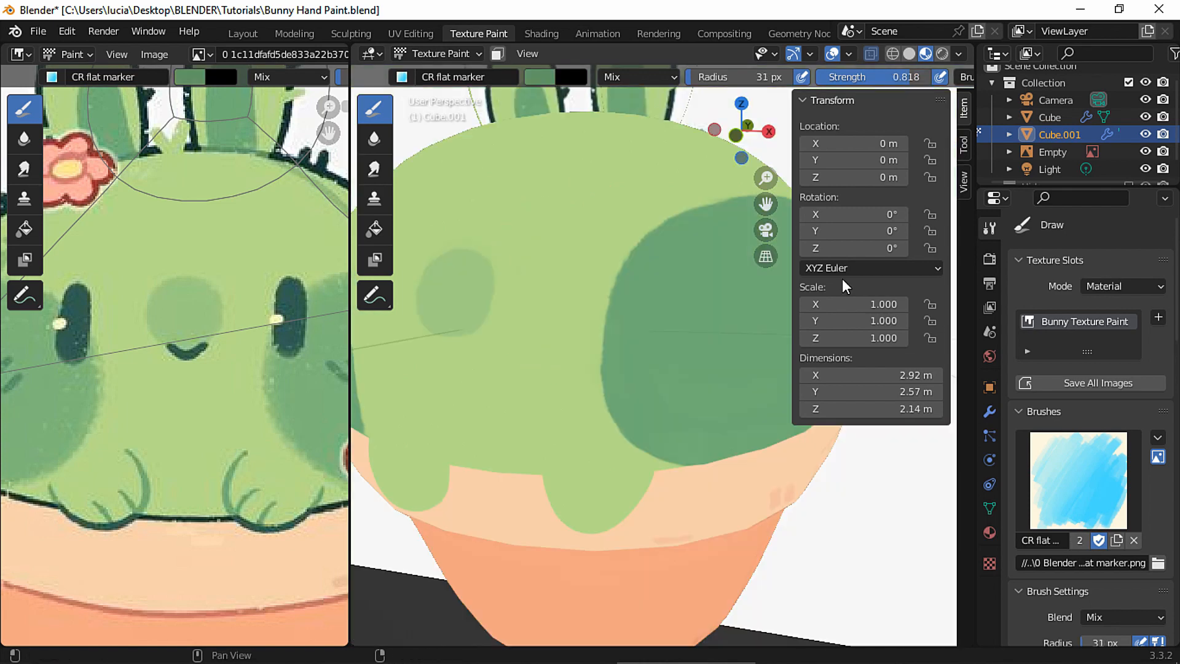
# Switch to the CR strake brush and set its falloff curve to the Sharp preset
pyautogui.click(1091, 486)
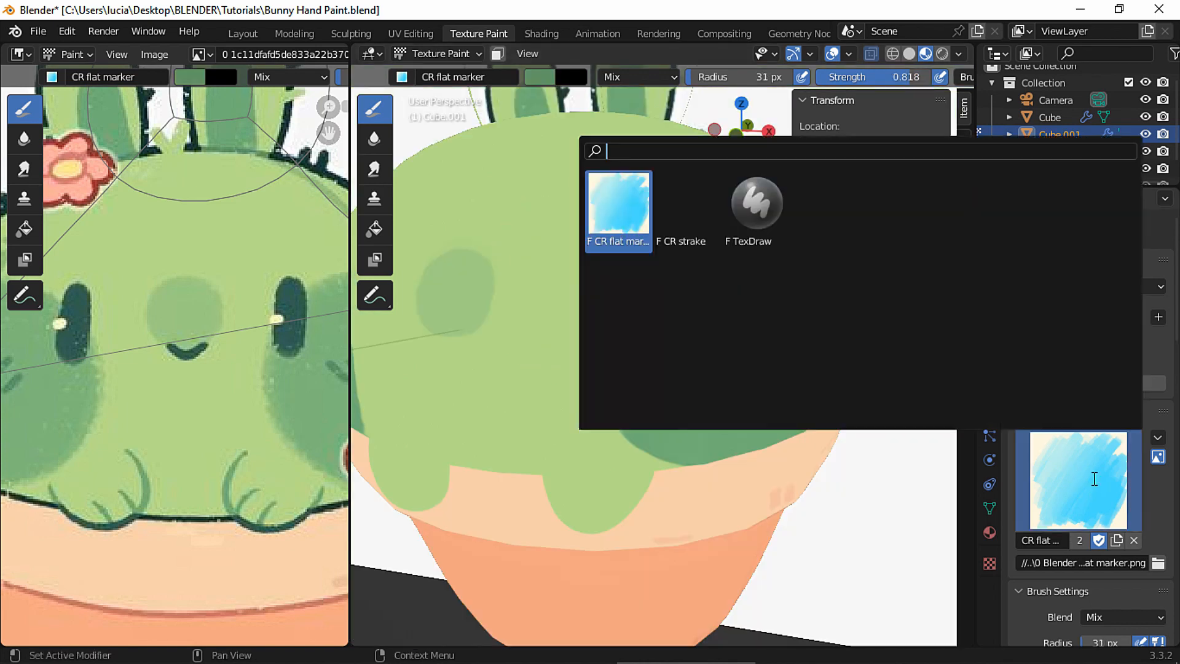
pyautogui.click(687, 211)
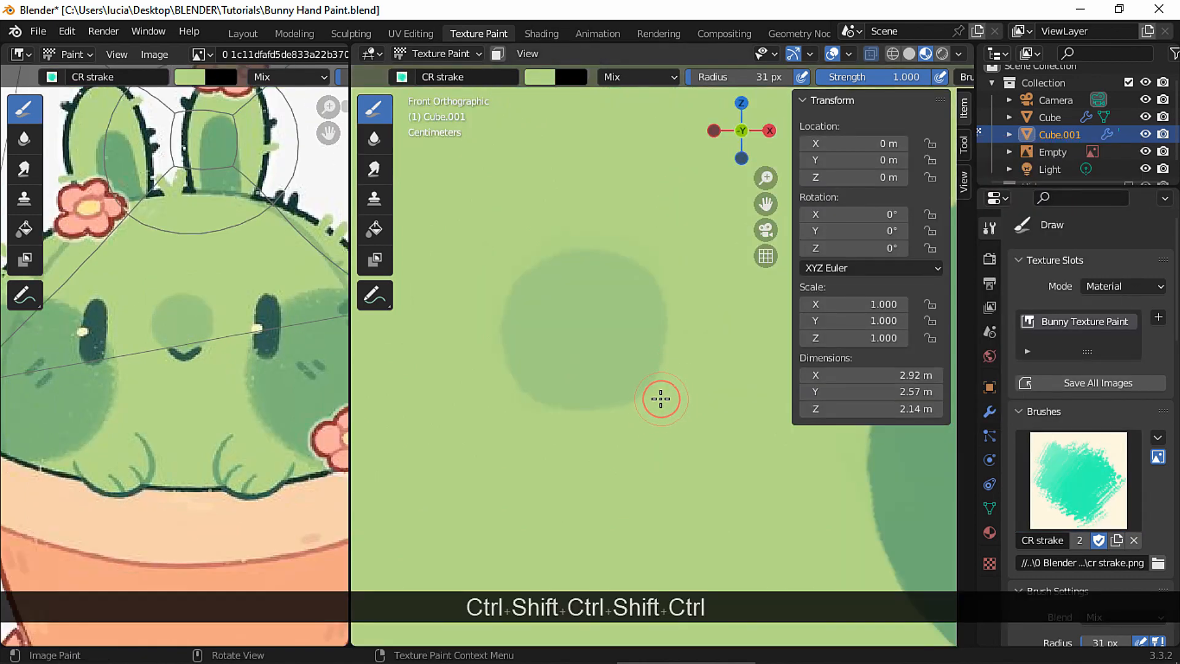
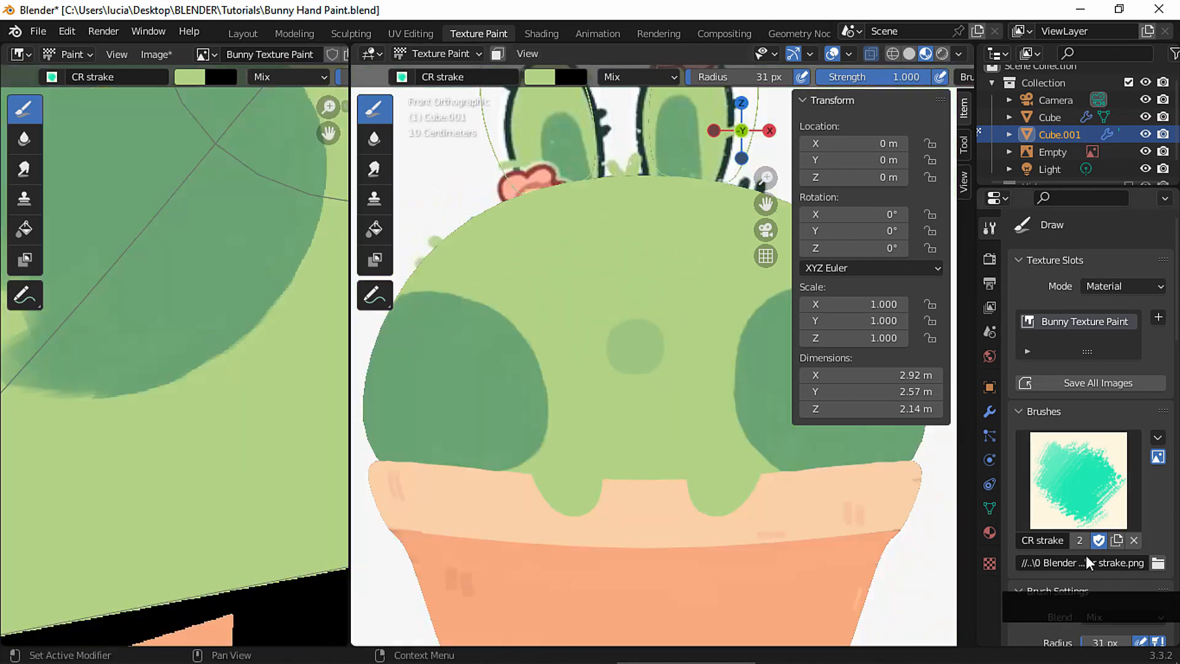
pyautogui.scroll(-5, 1060, 481)
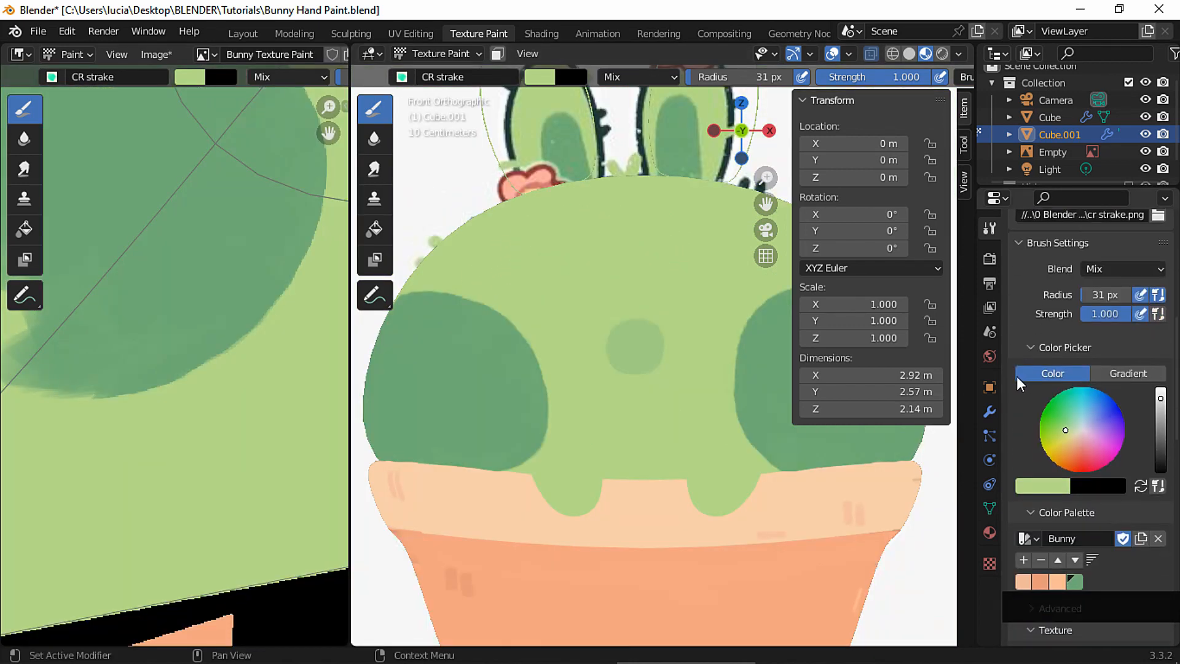
pyautogui.scroll(-8, 1033, 388)
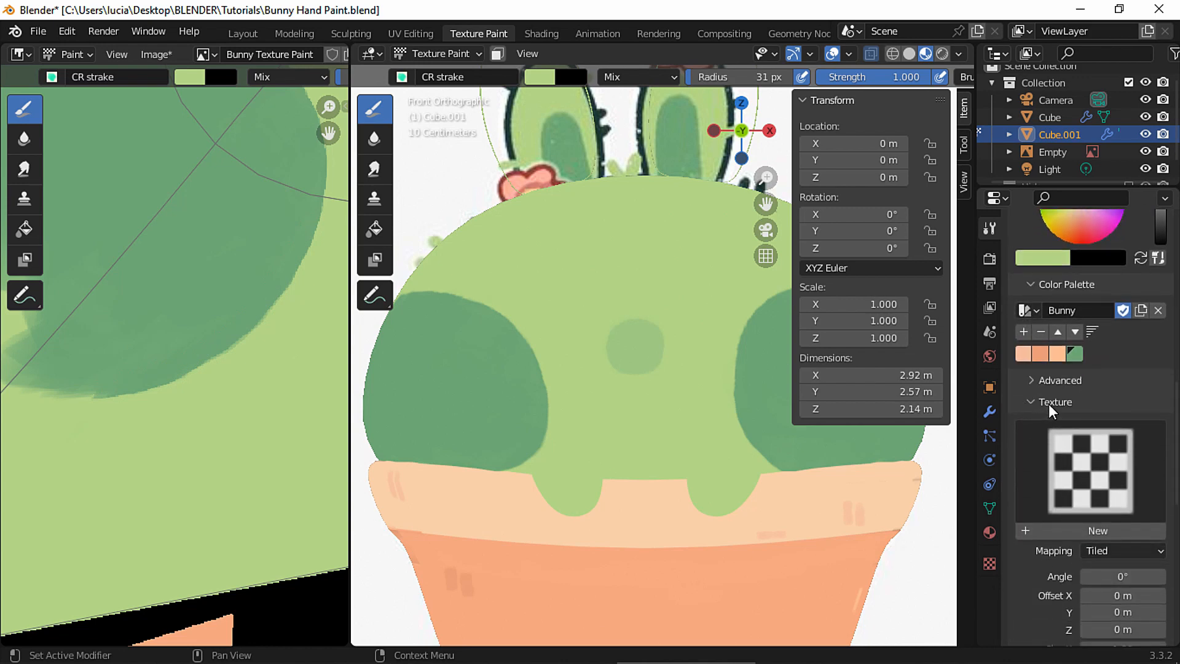
pyautogui.click(1050, 403)
pyautogui.click(1053, 465)
pyautogui.scroll(-5, 1064, 473)
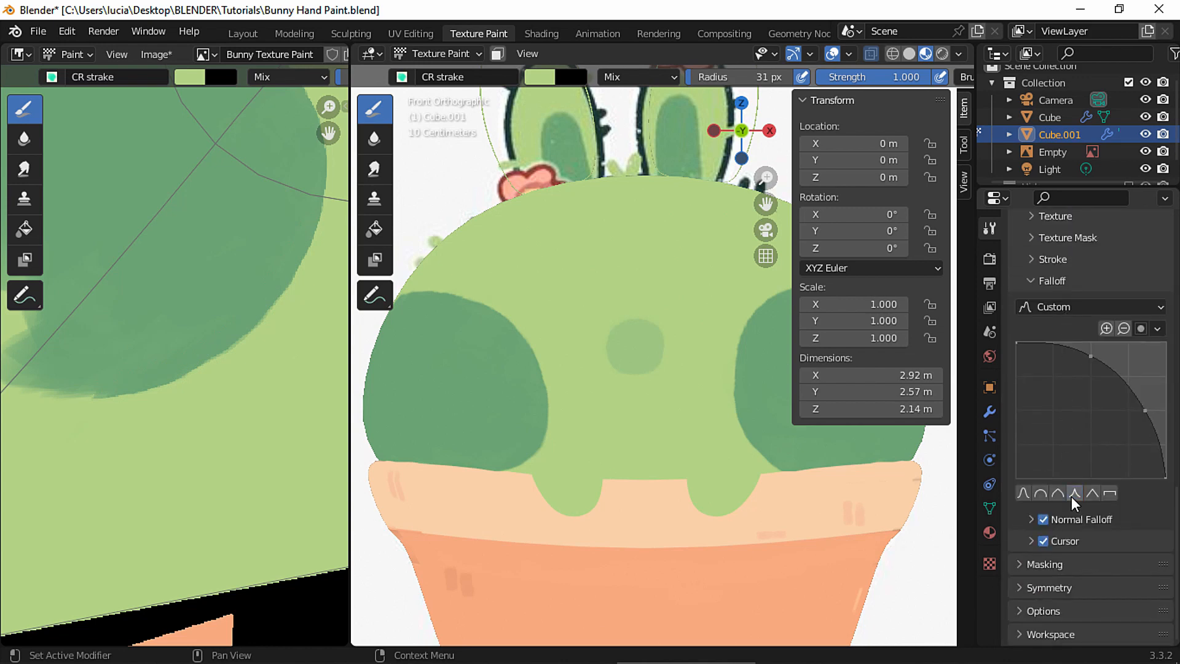
pyautogui.click(1074, 493)
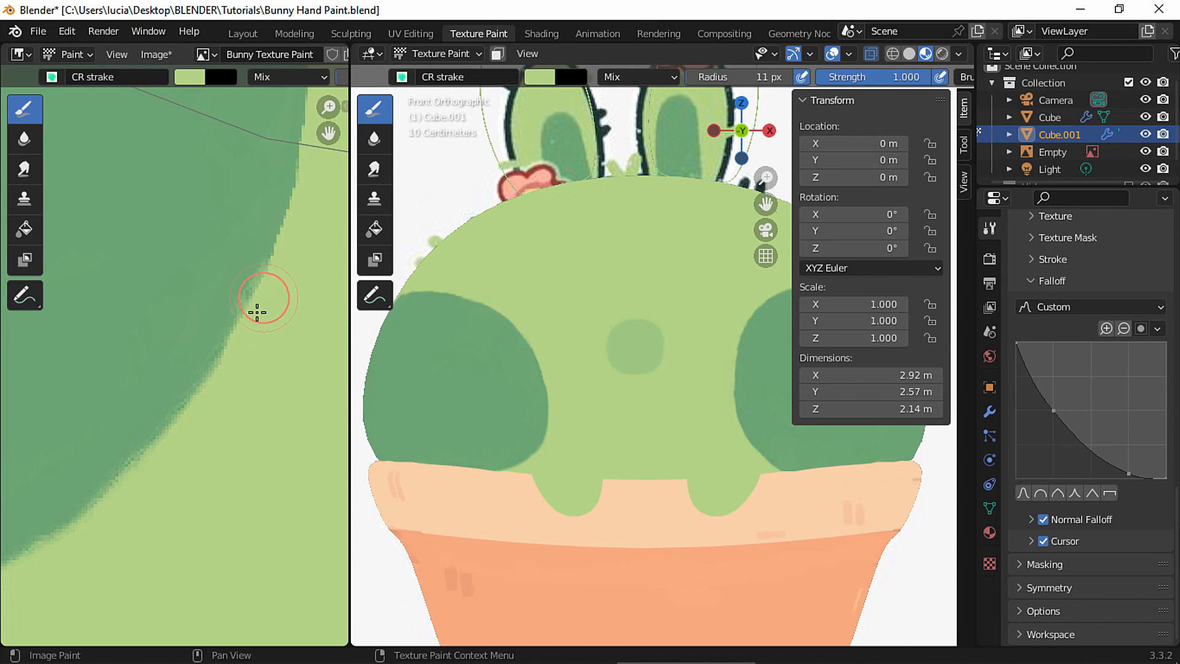
# Smooth the inner and upper outline of the left cheek patch on the texture with light green at 11 px
pyautogui.keyDown('shift'); pyautogui.scroll(5, 196, 414); pyautogui.keyUp('shift')
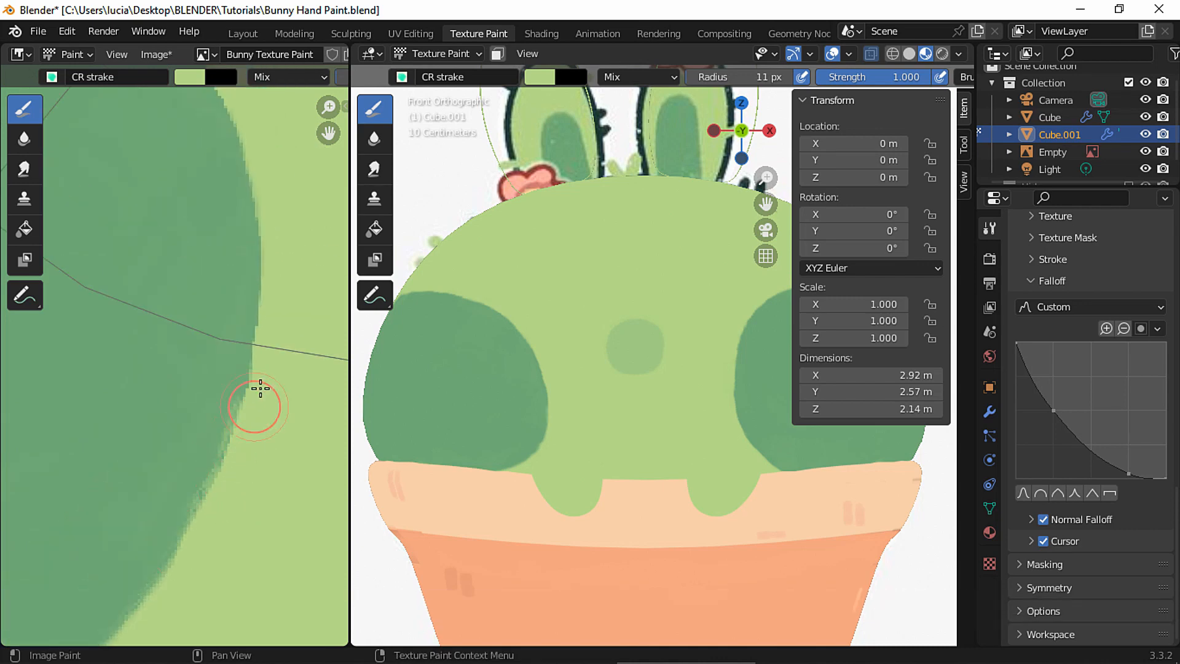
pyautogui.keyDown('shift'); pyautogui.scroll(5, 220, 496); pyautogui.keyUp('shift')
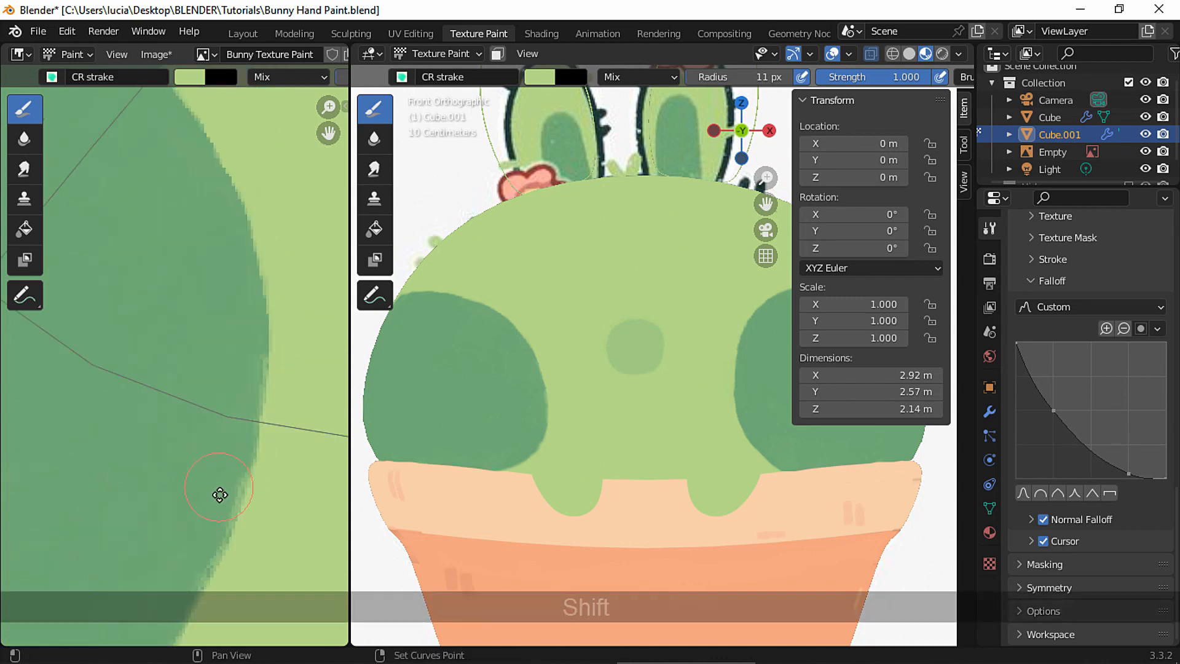
pyautogui.keyDown('shift'); pyautogui.scroll(5, 249, 369); pyautogui.keyUp('shift')
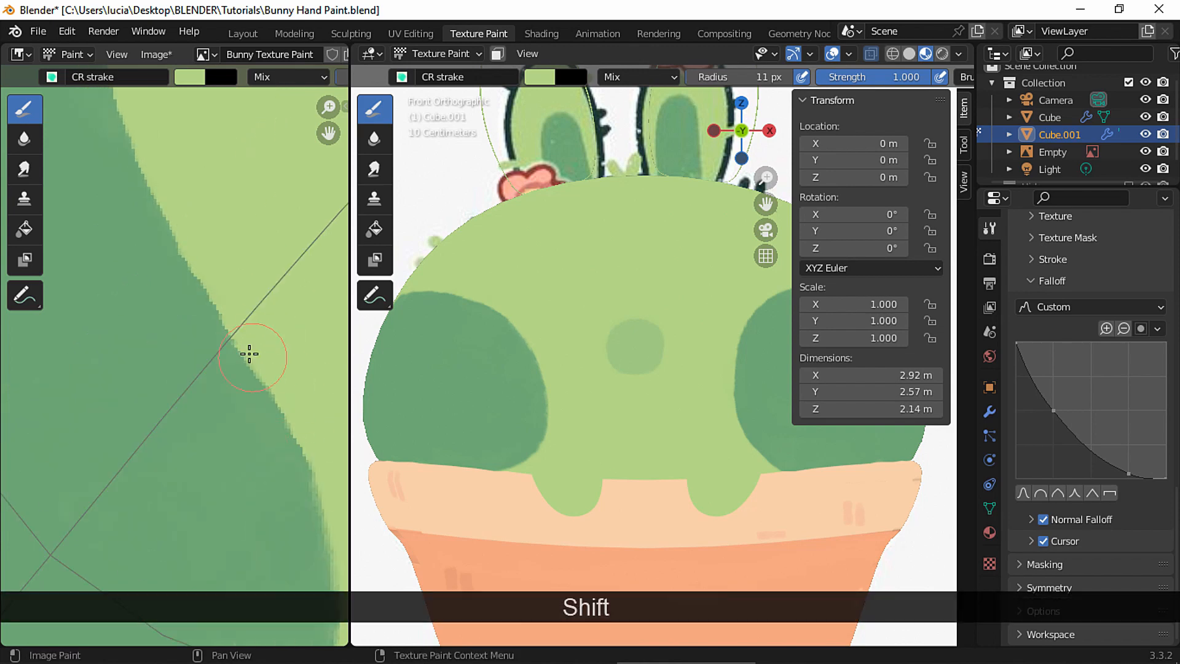
pyautogui.keyDown('shift'); pyautogui.scroll(5, 237, 396); pyautogui.keyUp('shift')
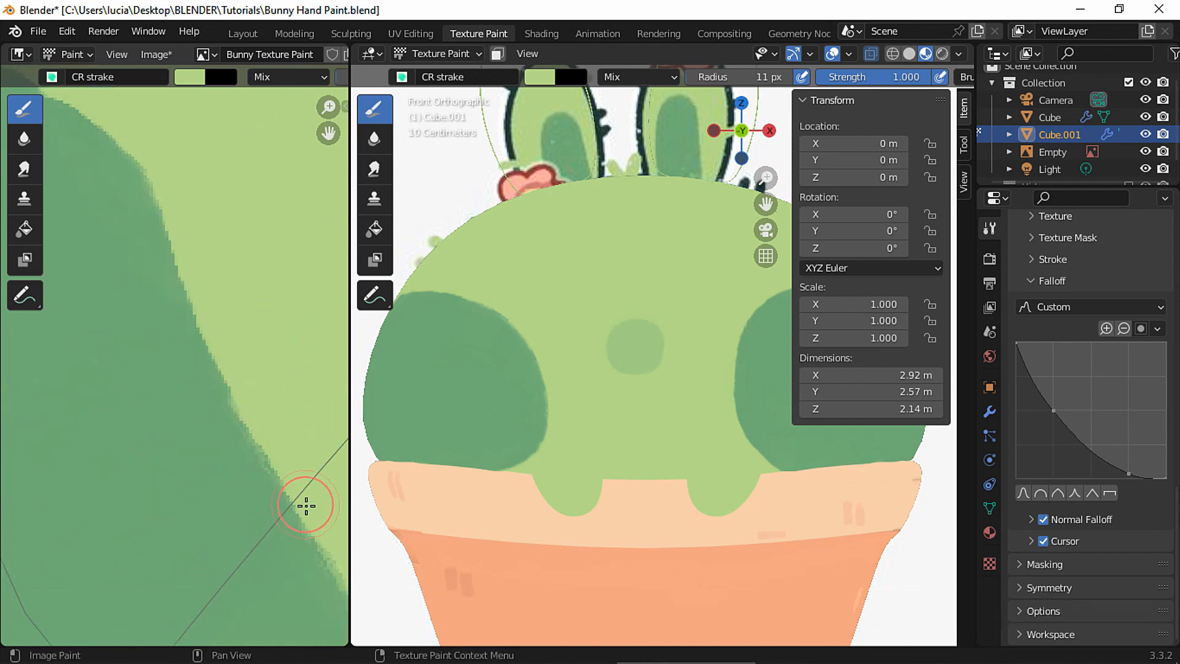
pyautogui.keyDown('shift'); pyautogui.scroll(5, 305, 504); pyautogui.keyUp('shift')
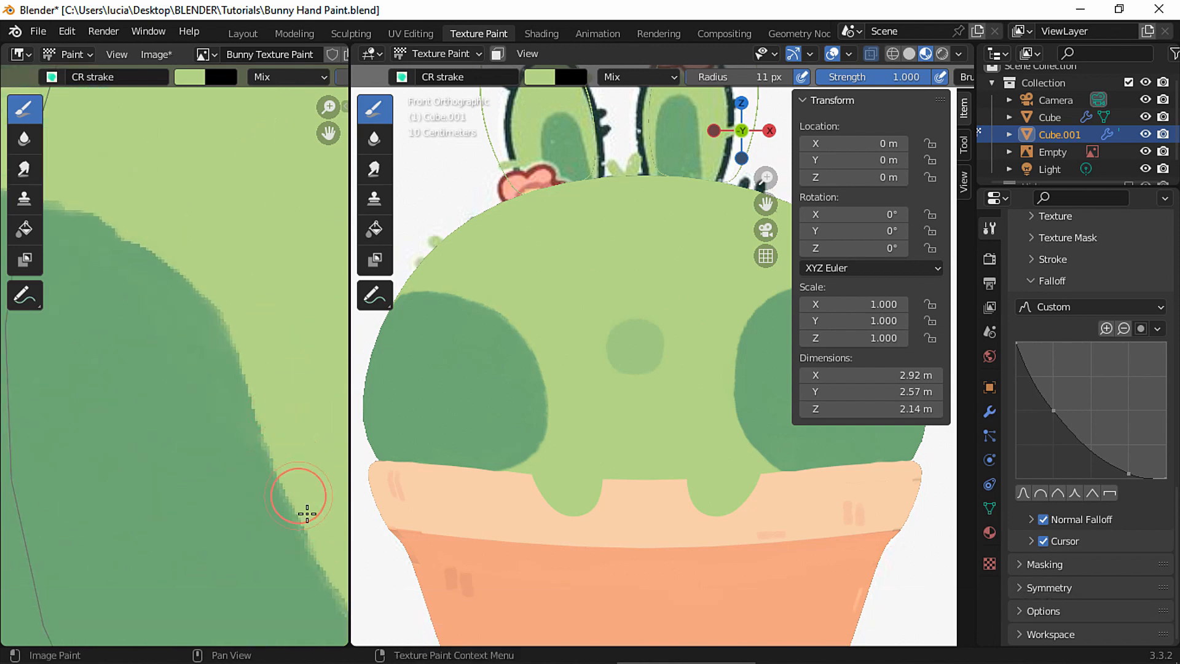
pyautogui.keyDown('shift'); pyautogui.scroll(2, 289, 467); pyautogui.keyUp('shift')
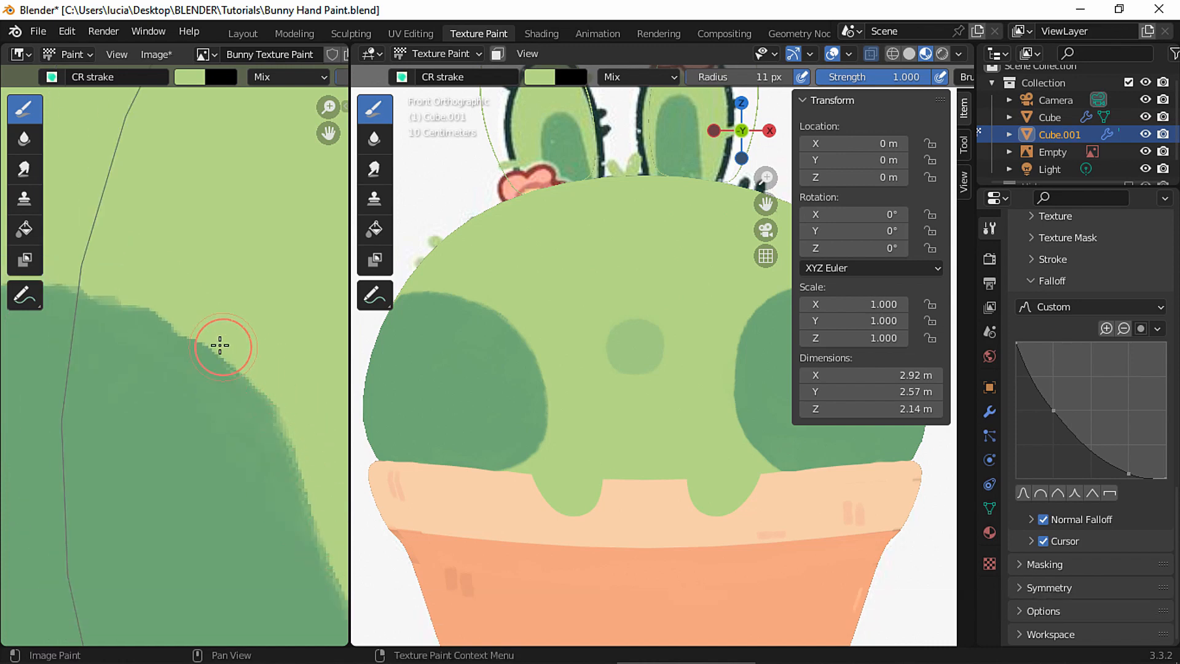
pyautogui.keyDown('shift'); pyautogui.scroll(2, 221, 325); pyautogui.keyUp('shift')
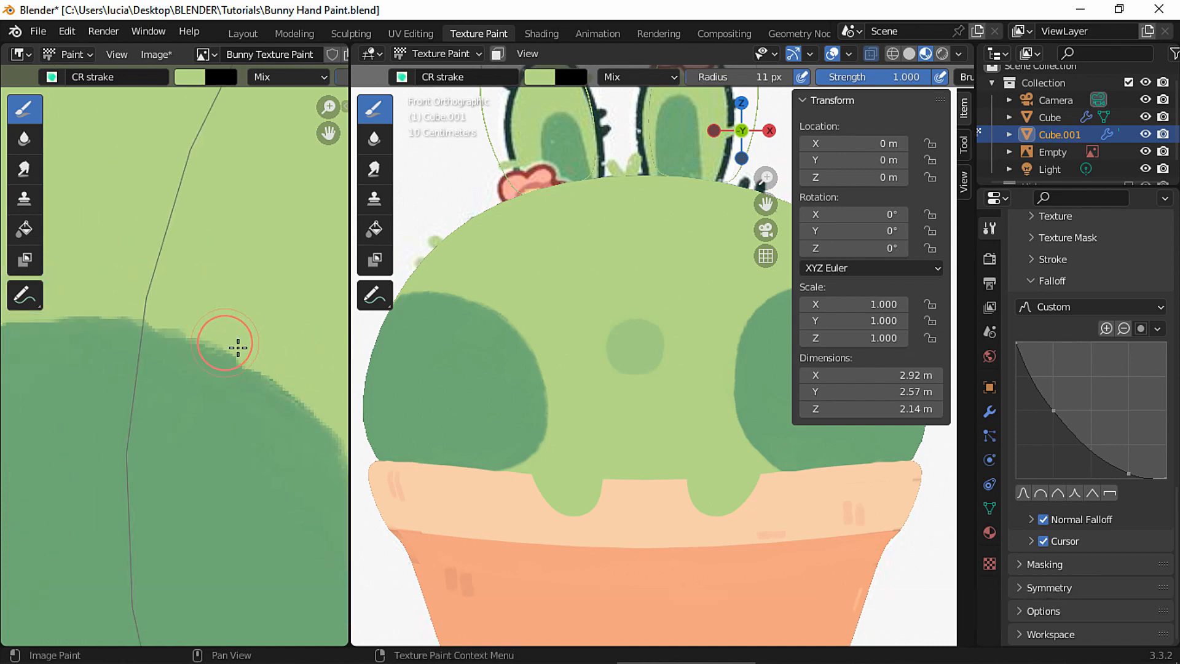
# Clean the rest of the left cheek patch's upper edge out to the UV island border with light green
pyautogui.keyDown('shift'); pyautogui.scroll(2, 295, 382); pyautogui.keyUp('shift')
pyautogui.moveTo(300, 385); pyautogui.dragTo(250, 375)
pyautogui.keyDown('shift'); pyautogui.moveTo(31, 363); pyautogui.dragTo(270, 326, button='middle'); pyautogui.keyUp('shift')
pyautogui.moveTo(178, 360)
pyautogui.mouseDown()
pyautogui.moveTo(234, 355)
pyautogui.moveTo(81, 397)
pyautogui.moveTo(115, 382)
pyautogui.mouseUp()
pyautogui.keyDown('shift'); pyautogui.moveTo(45, 413); pyautogui.dragTo(282, 398, button='middle'); pyautogui.keyUp('shift')
pyautogui.moveTo(266, 395)
pyautogui.mouseDown()
pyautogui.moveTo(197, 385)
pyautogui.moveTo(200, 398)
pyautogui.mouseUp()
pyautogui.keyDown('shift'); pyautogui.moveTo(141, 271); pyautogui.dragTo(283, 317, button='middle'); pyautogui.keyUp('shift')
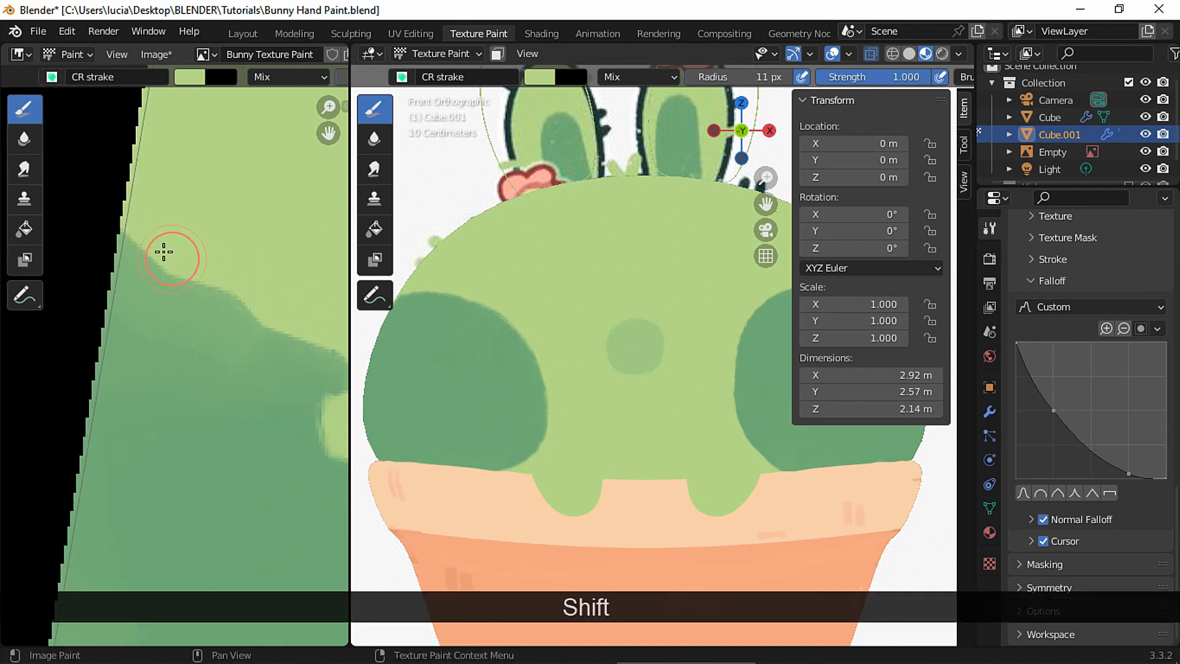
pyautogui.moveTo(139, 241); pyautogui.dragTo(183, 266)
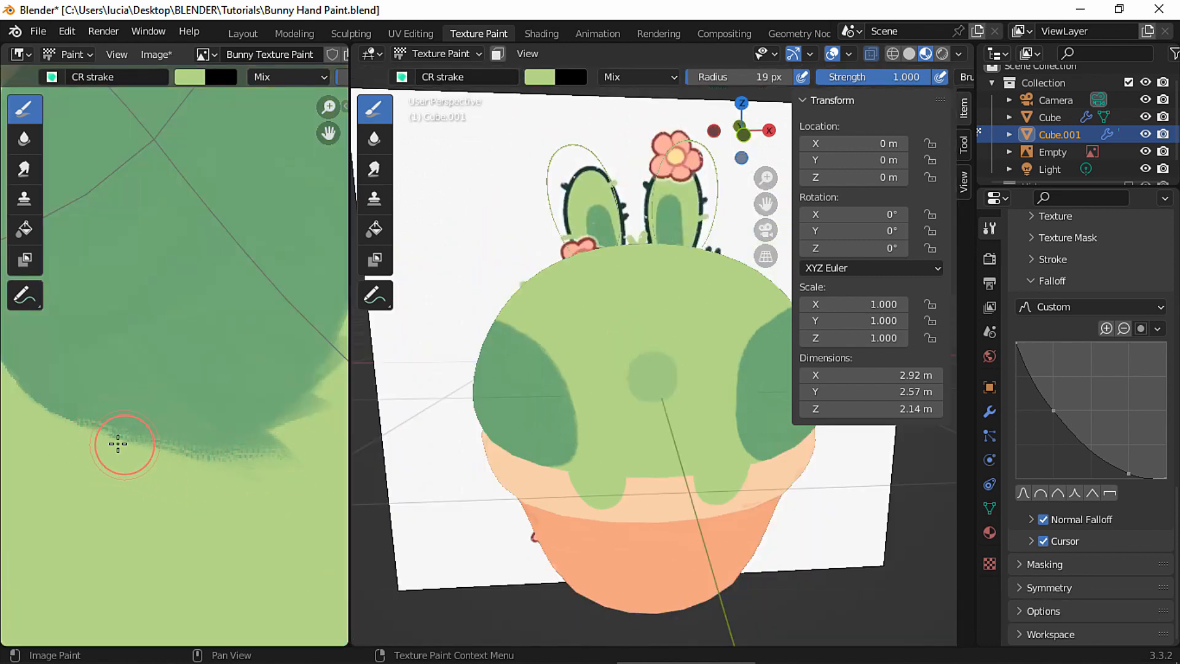
# Clean the lower and nose-facing edges of the right cheek patch on the texture with light green at 19 px
pyautogui.keyDown('shift'); pyautogui.moveTo(117, 443); pyautogui.dragTo(267, 460, button='middle'); pyautogui.keyUp('shift')
pyautogui.moveTo(267, 460)
pyautogui.mouseDown()
pyautogui.moveTo(177, 419)
pyautogui.moveTo(135, 379)
pyautogui.moveTo(117, 321)
pyautogui.mouseUp()
pyautogui.keyDown('shift'); pyautogui.moveTo(123, 197); pyautogui.dragTo(158, 262, button='middle'); pyautogui.keyUp('shift')
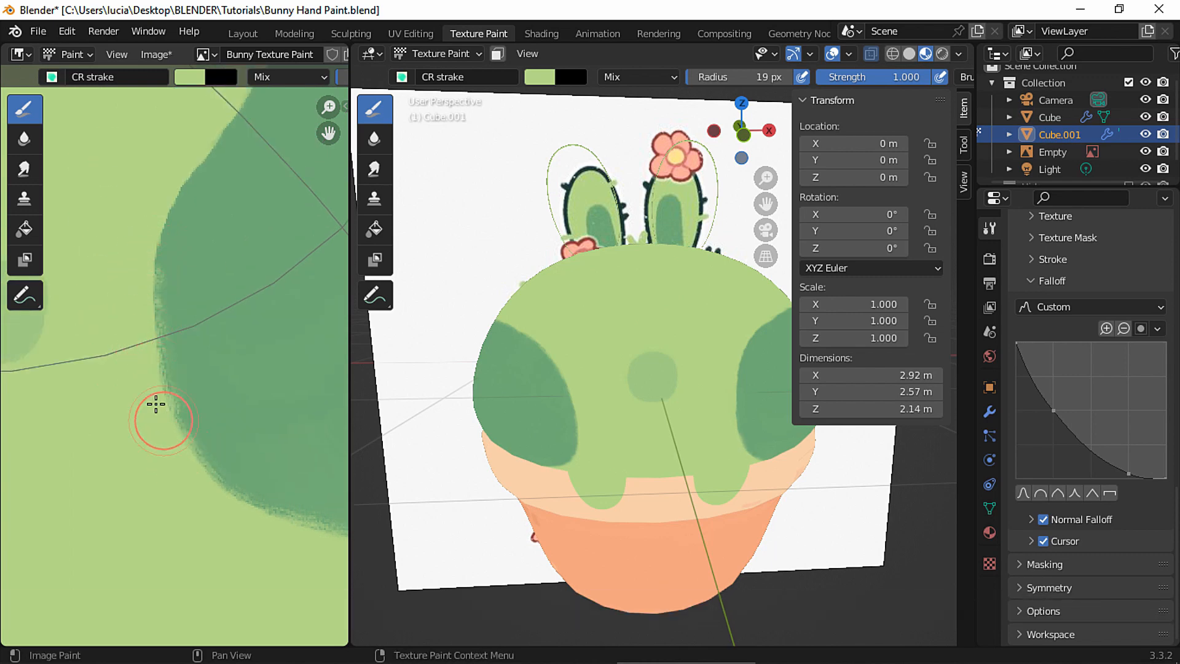
pyautogui.moveTo(178, 163)
pyautogui.keyDown('shift'); pyautogui.mouseDown(button='middle')
pyautogui.moveTo(150, 312)
pyautogui.moveTo(166, 311)
pyautogui.mouseUp(button='middle'); pyautogui.keyUp('shift')
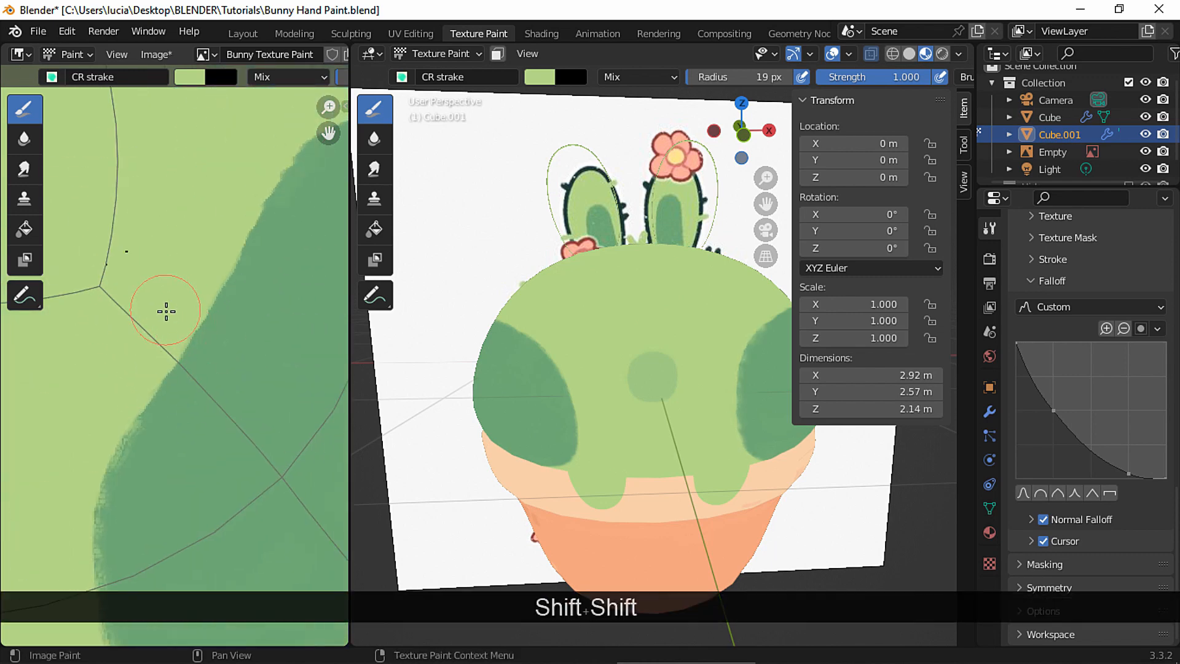
pyautogui.moveTo(129, 424); pyautogui.dragTo(225, 264)
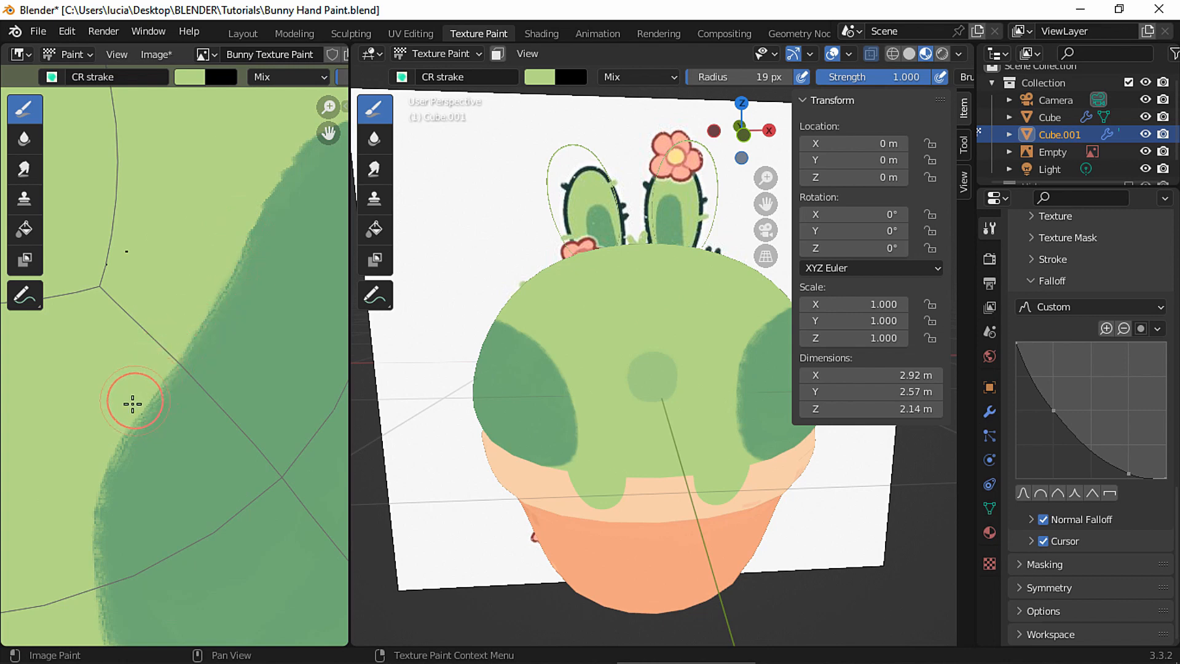
# Smooth the upper edge of the right cheek patch on the texture toward its back with light green at 19 px
pyautogui.moveTo(258, 183)
pyautogui.keyDown('shift'); pyautogui.mouseDown(button='middle')
pyautogui.moveTo(176, 366)
pyautogui.moveTo(86, 416)
pyautogui.mouseUp(button='middle'); pyautogui.keyUp('shift')
pyautogui.moveTo(73, 442)
pyautogui.mouseDown()
pyautogui.moveTo(122, 367)
pyautogui.moveTo(186, 308)
pyautogui.mouseUp()
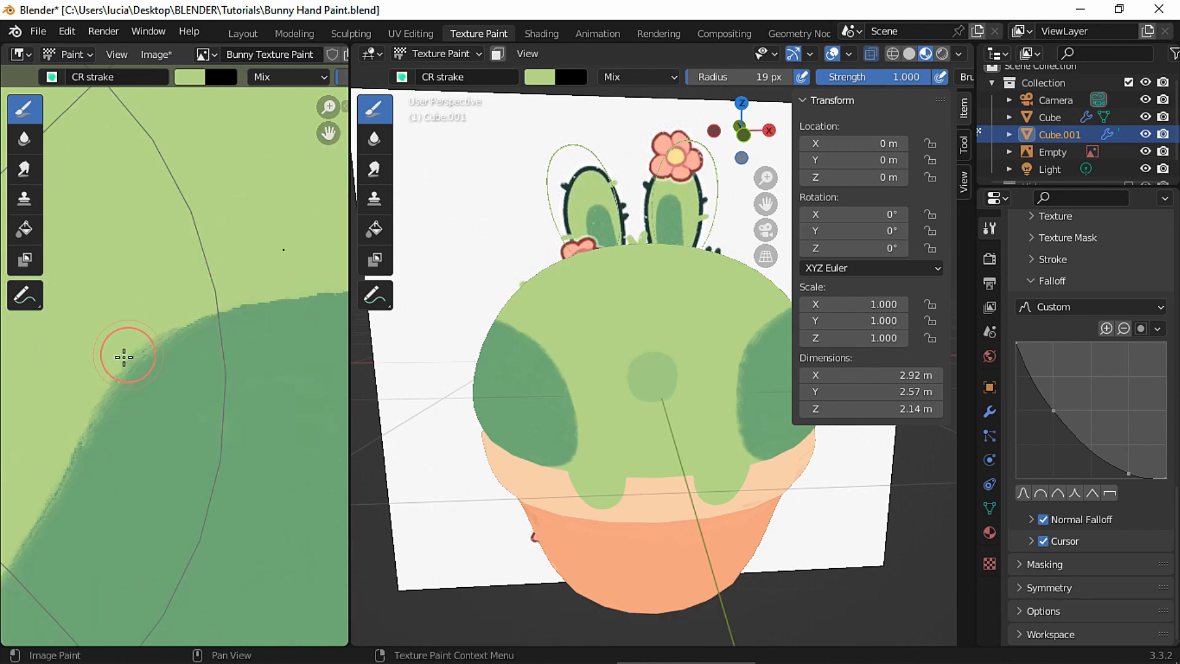
pyautogui.keyDown('shift'); pyautogui.moveTo(229, 261); pyautogui.dragTo(137, 340, button='middle'); pyautogui.keyUp('shift')
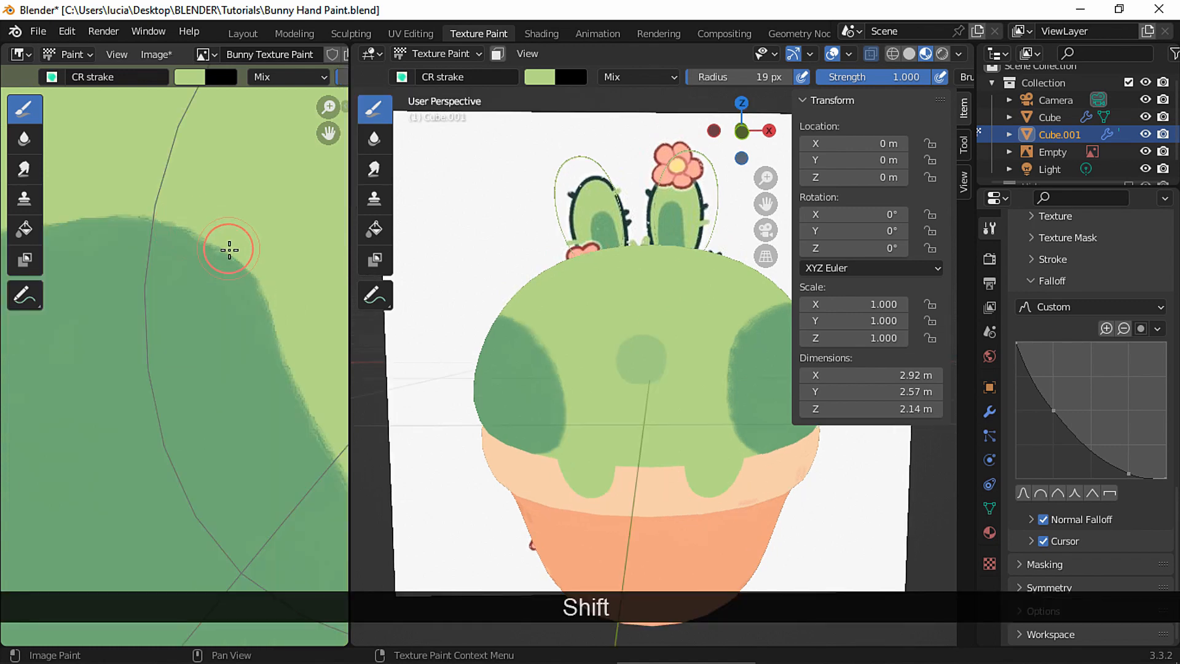
pyautogui.moveTo(229, 250); pyautogui.dragTo(298, 385)
pyautogui.keyDown('shift'); pyautogui.moveTo(177, 194); pyautogui.dragTo(285, 283, button='middle'); pyautogui.keyUp('shift')
pyautogui.moveTo(274, 303); pyautogui.dragTo(113, 289)
pyautogui.keyDown('shift'); pyautogui.moveTo(64, 308); pyautogui.dragTo(277, 231, button='middle'); pyautogui.keyUp('shift')
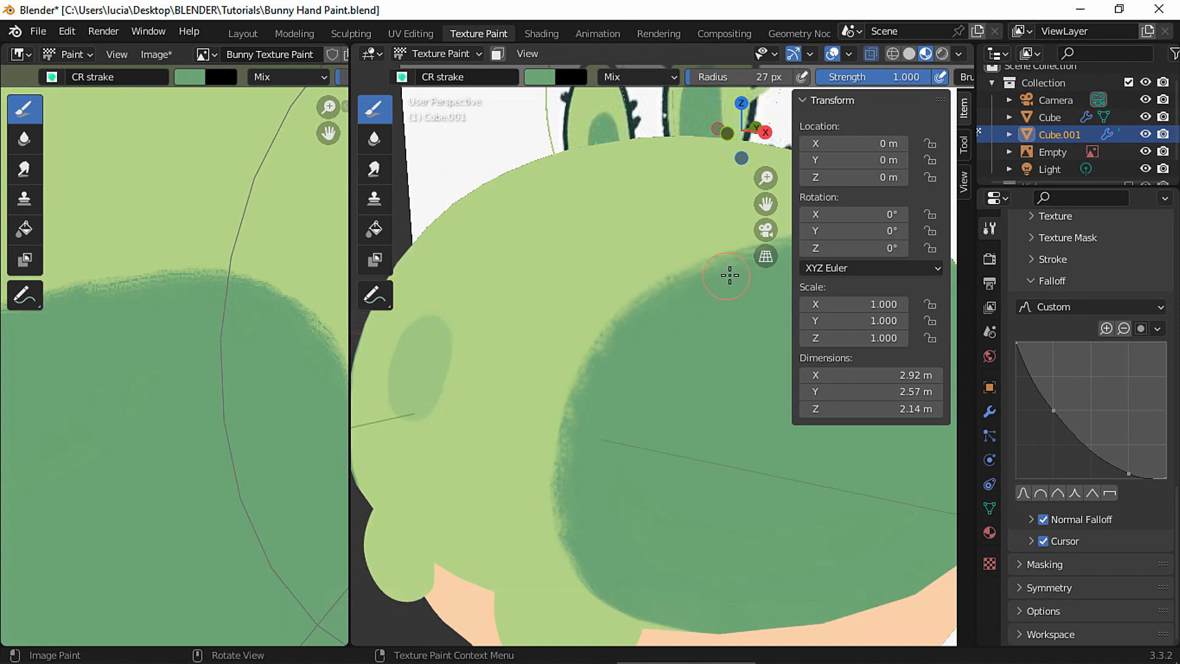
# Paint a small curved mouth under the nose in dark green at strength 1.000, and reduce the brush radius to 16 px
pyautogui.hotkey('shift', 'f')
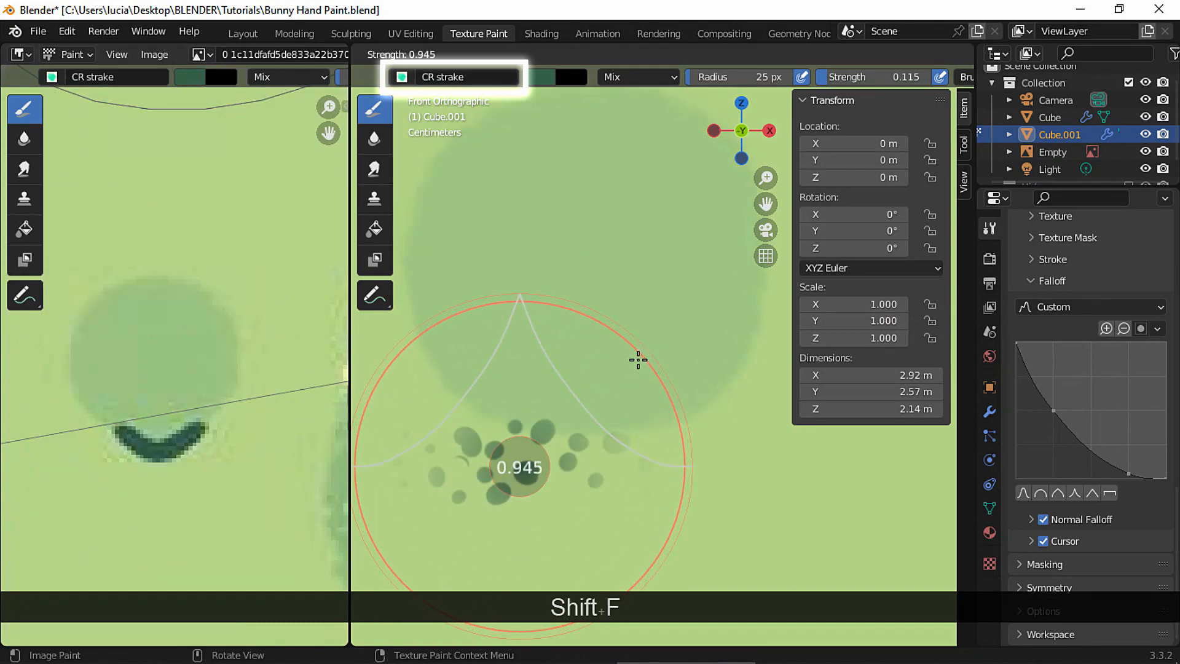
pyautogui.click(640, 358)
pyautogui.moveTo(502, 401)
pyautogui.mouseDown()
pyautogui.moveTo(539, 440)
pyautogui.moveTo(640, 413)
pyautogui.moveTo(551, 443)
pyautogui.moveTo(585, 448)
pyautogui.moveTo(578, 438)
pyautogui.moveTo(617, 421)
pyautogui.moveTo(601, 451)
pyautogui.moveTo(642, 420)
pyautogui.mouseUp()
pyautogui.hotkey('shift', 'f')
pyautogui.moveTo(504, 410)
pyautogui.mouseDown()
pyautogui.moveTo(556, 433)
pyautogui.moveTo(500, 407)
pyautogui.moveTo(651, 414)
pyautogui.moveTo(593, 444)
pyautogui.moveTo(534, 436)
pyautogui.moveTo(611, 439)
pyautogui.mouseUp()
pyautogui.scroll(4, 619, 406)
pyautogui.press('f')
pyautogui.click(676, 408)
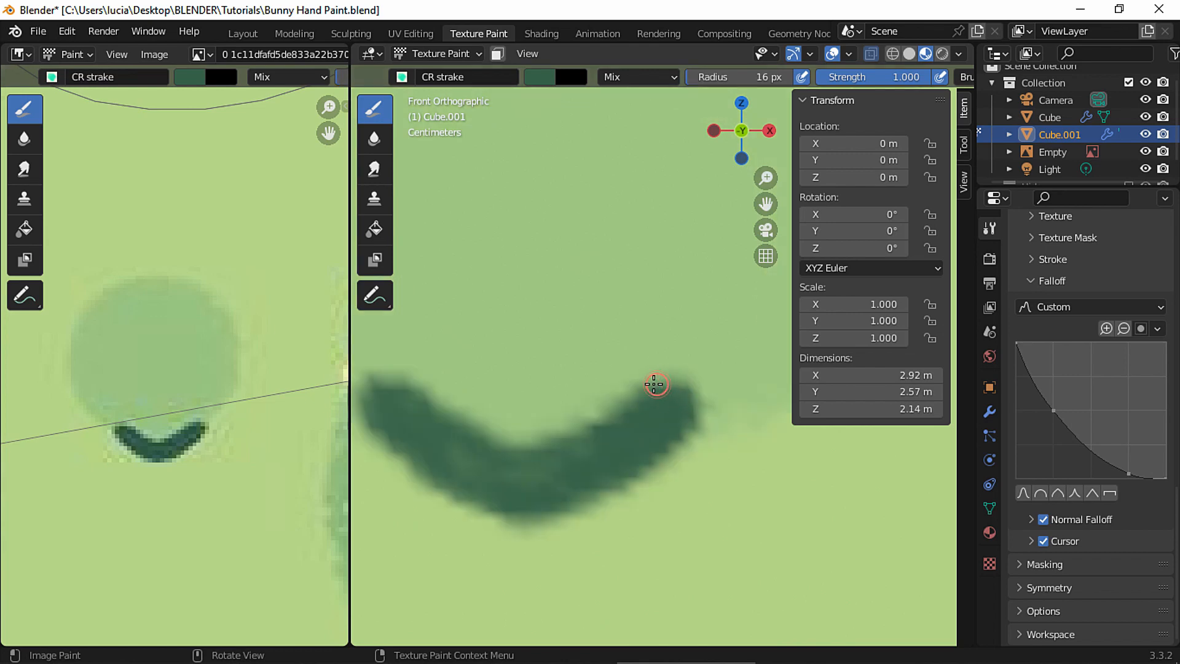
# Round off the end of the mouth stroke with dark green at 16 px
pyautogui.scroll(1, 694, 418)
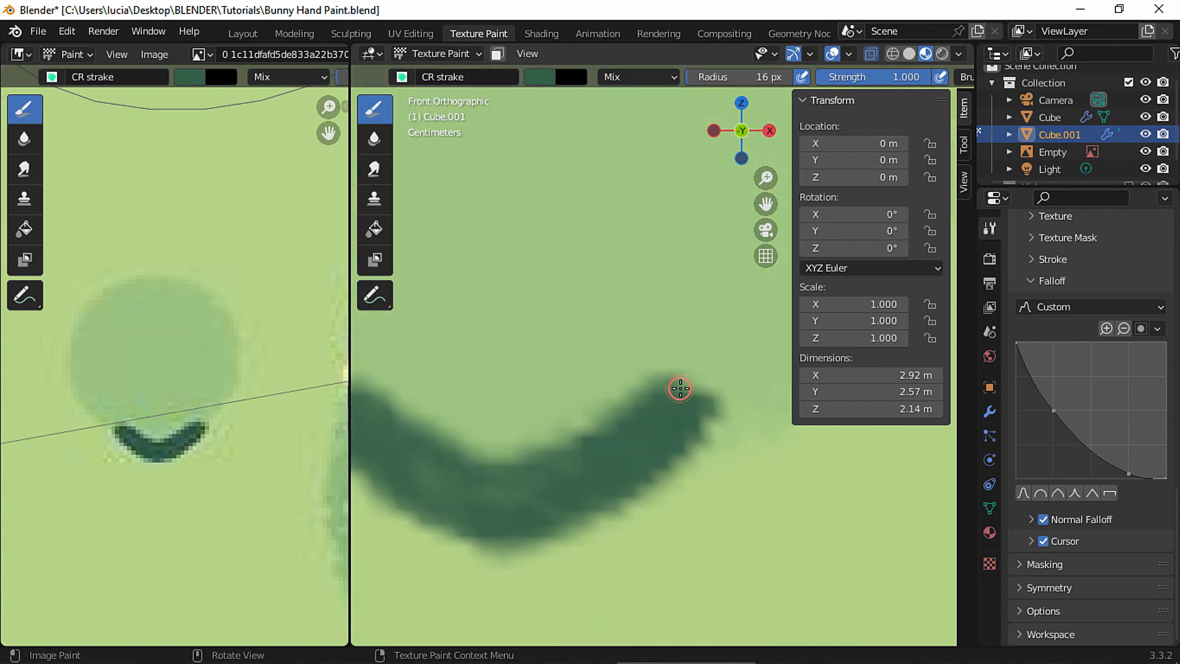
pyautogui.moveTo(693, 450); pyautogui.dragTo(697, 387)
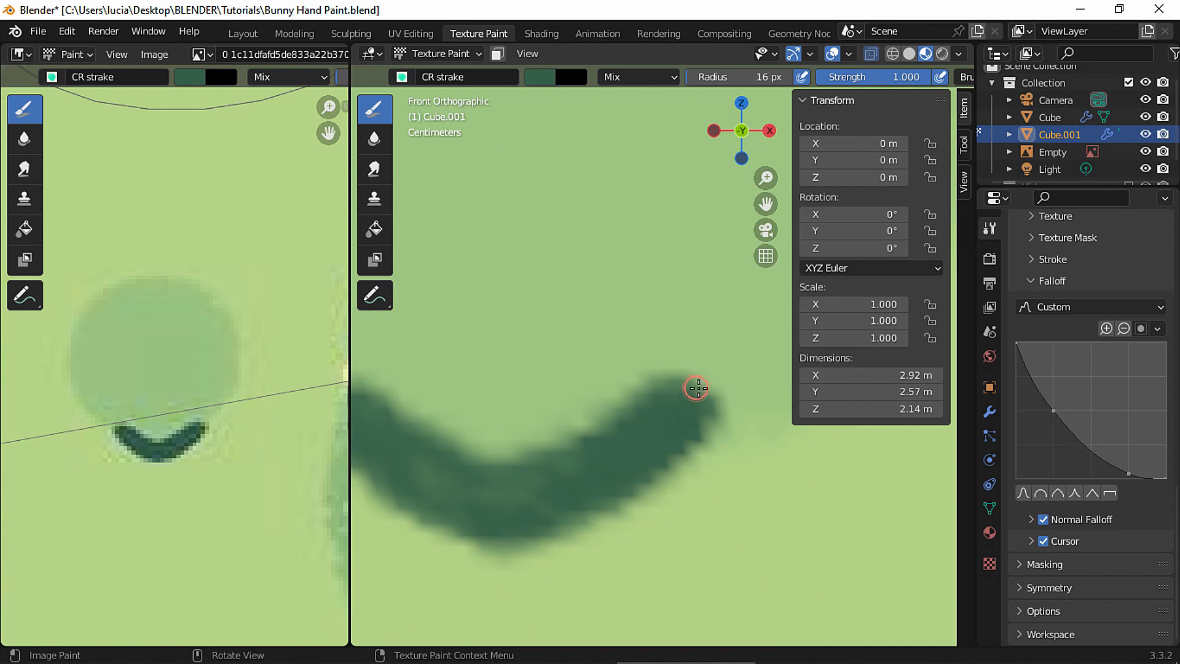
pyautogui.press('s')
pyautogui.press('s')
pyautogui.hotkey('shift', 'f')
pyautogui.press('s')
pyautogui.scroll(-2, 593, 428)
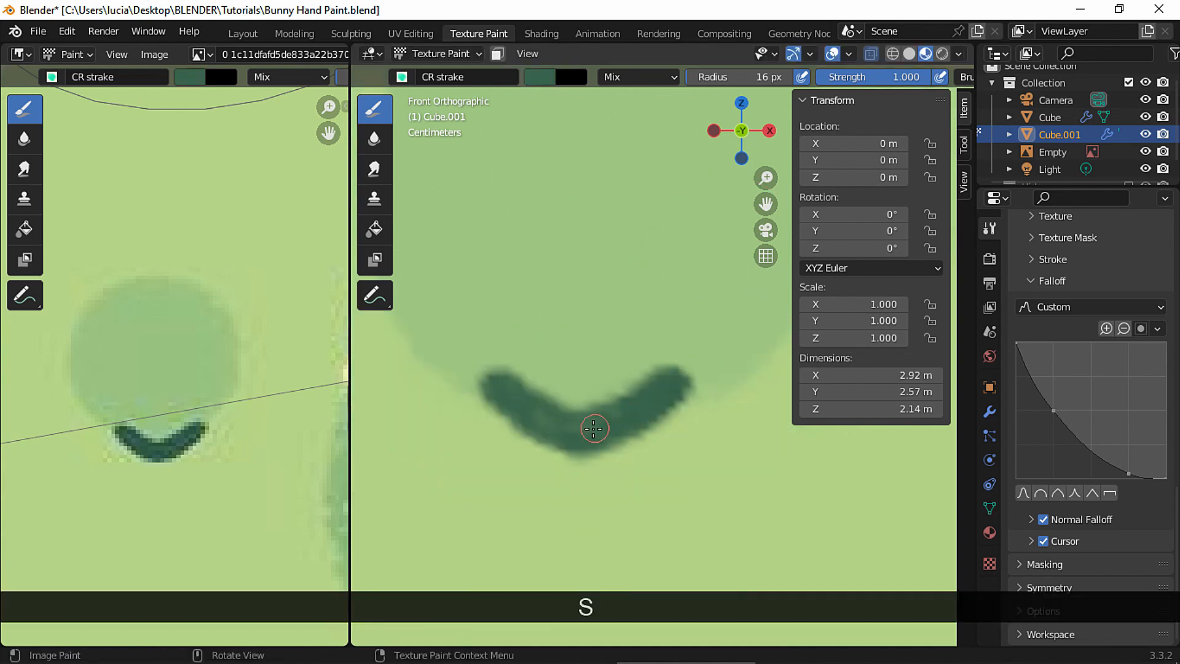
# Paint two short slanted dashes on the left cheek at 13 px in the green sampled from the reference's cheek marks
pyautogui.keyDown('ctrl'); pyautogui.moveTo(632, 409); pyautogui.dragTo(625, 495, button='middle'); pyautogui.keyUp('ctrl')
pyautogui.keyDown('ctrl'); pyautogui.moveTo(643, 344); pyautogui.dragTo(641, 440, button='middle'); pyautogui.keyUp('ctrl')
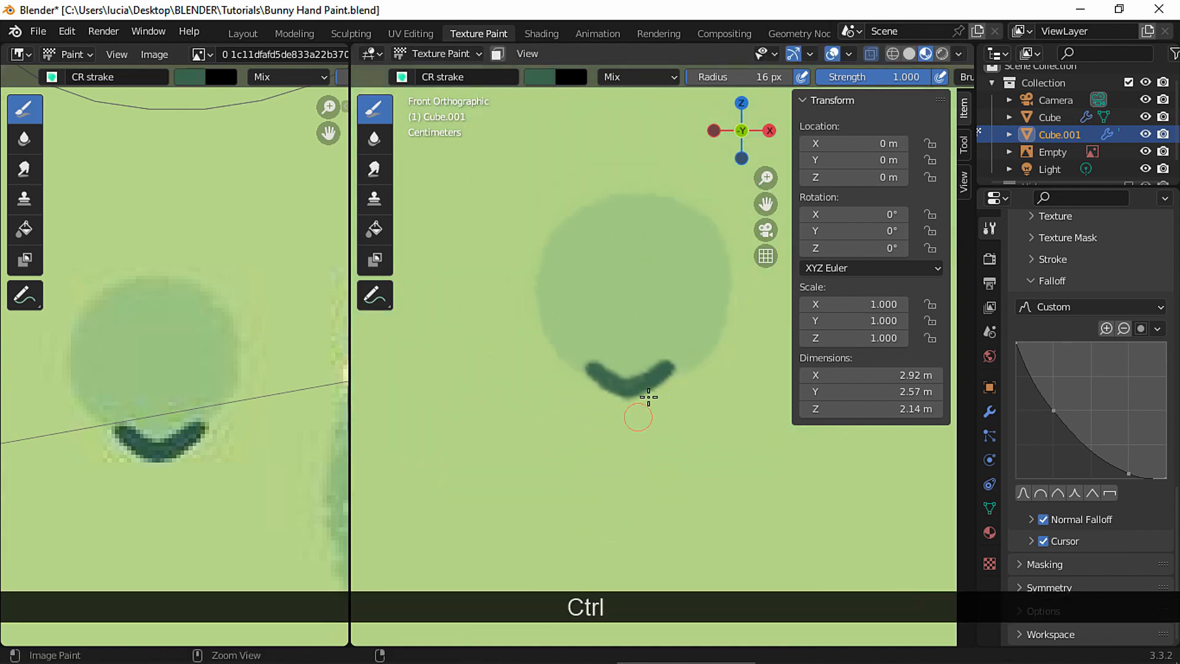
pyautogui.keyDown('ctrl'); pyautogui.moveTo(646, 323); pyautogui.dragTo(625, 491, button='middle'); pyautogui.keyUp('ctrl')
pyautogui.keyDown('ctrl'); pyautogui.moveTo(643, 368); pyautogui.dragTo(633, 485, button='middle'); pyautogui.keyUp('ctrl')
pyautogui.keyDown('ctrl'); pyautogui.moveTo(649, 332); pyautogui.dragTo(648, 437, button='middle'); pyautogui.keyUp('ctrl')
pyautogui.press('s')
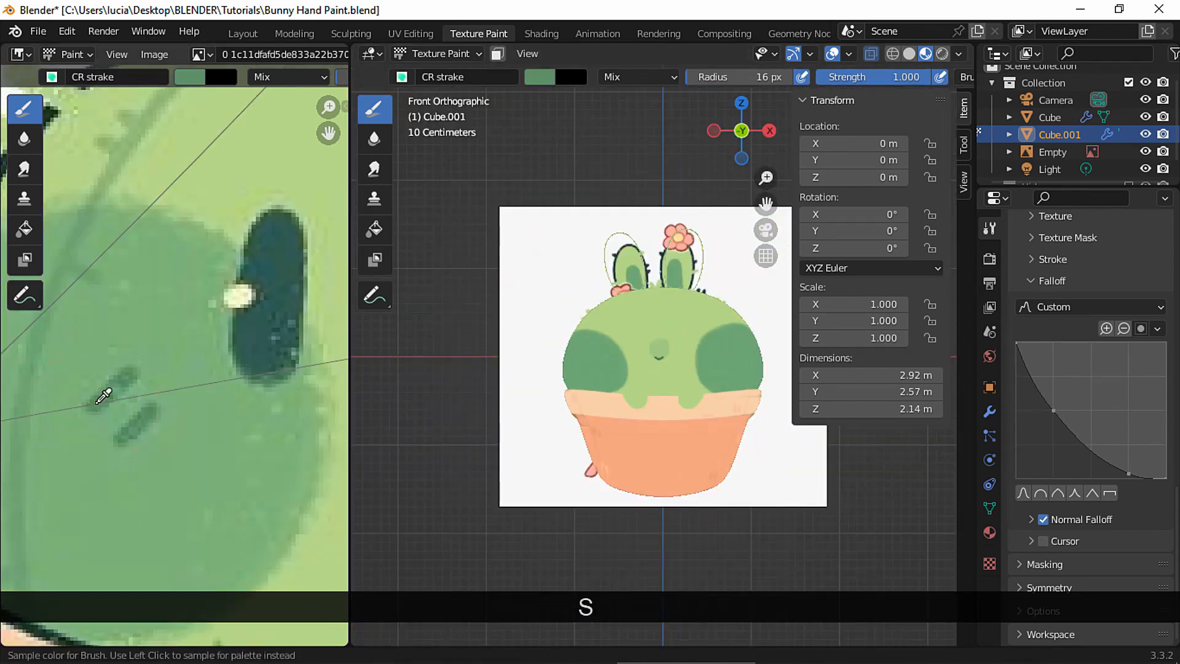
pyautogui.press('s')
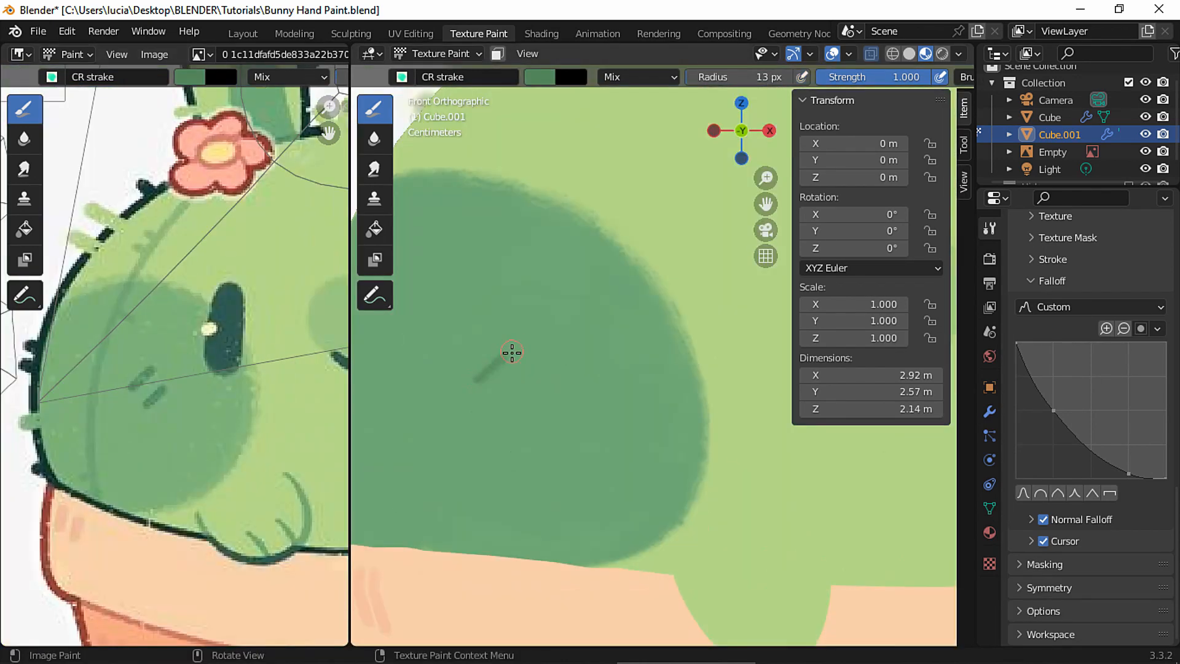
pyautogui.hotkey('ctrl', 'z')
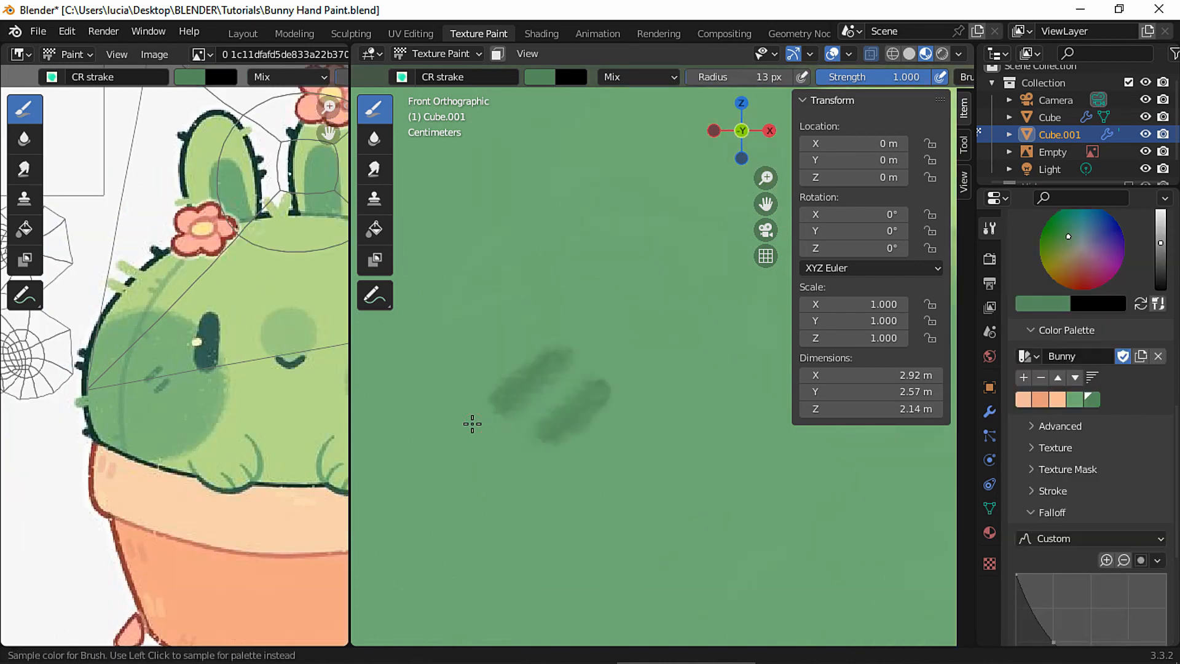
# Paint two mirrored slanted dashes on the right cheek in the same darker green at 17 px
pyautogui.press('s')
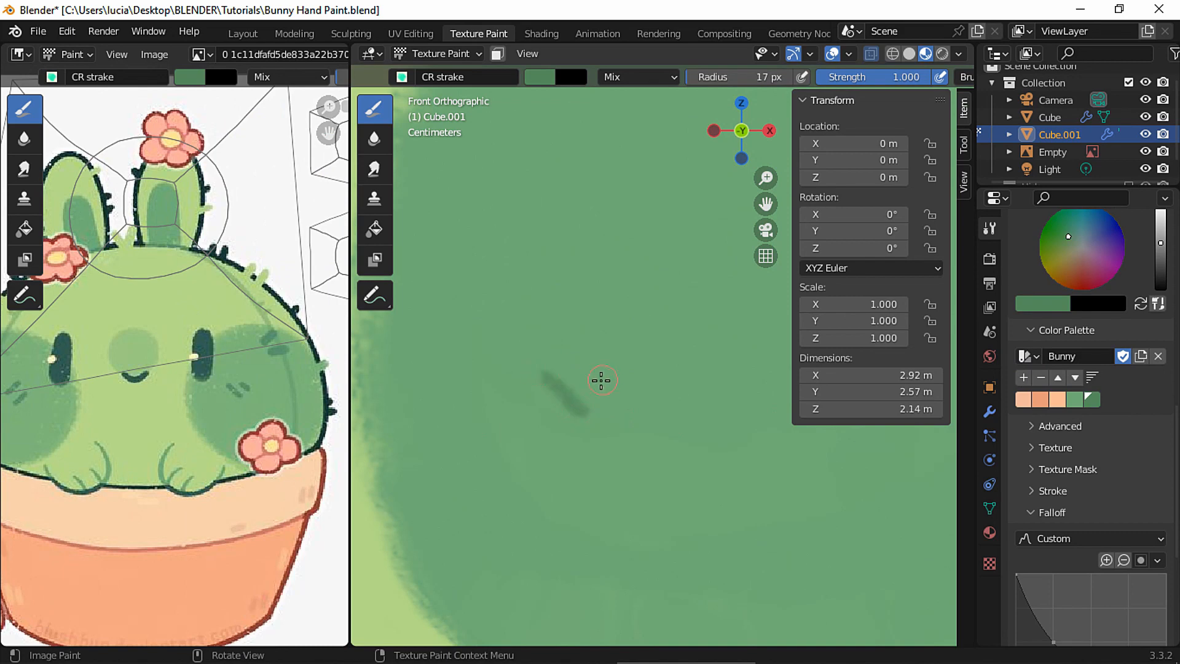
pyautogui.scroll(2, 591, 375)
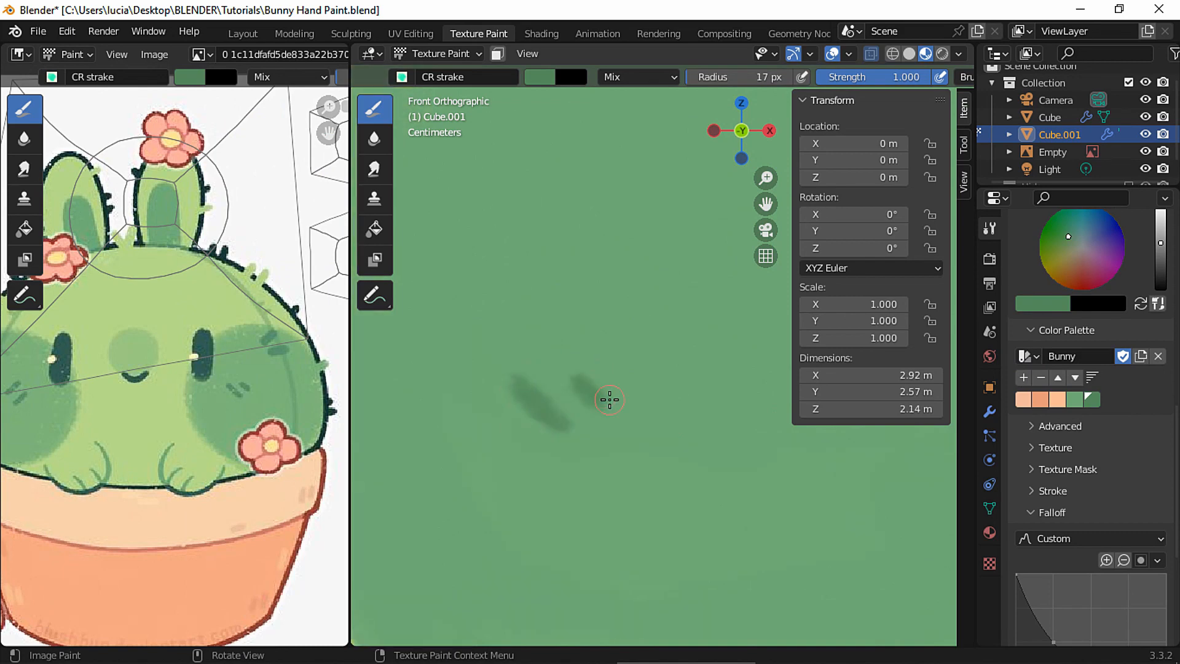
pyautogui.scroll(2, 577, 388)
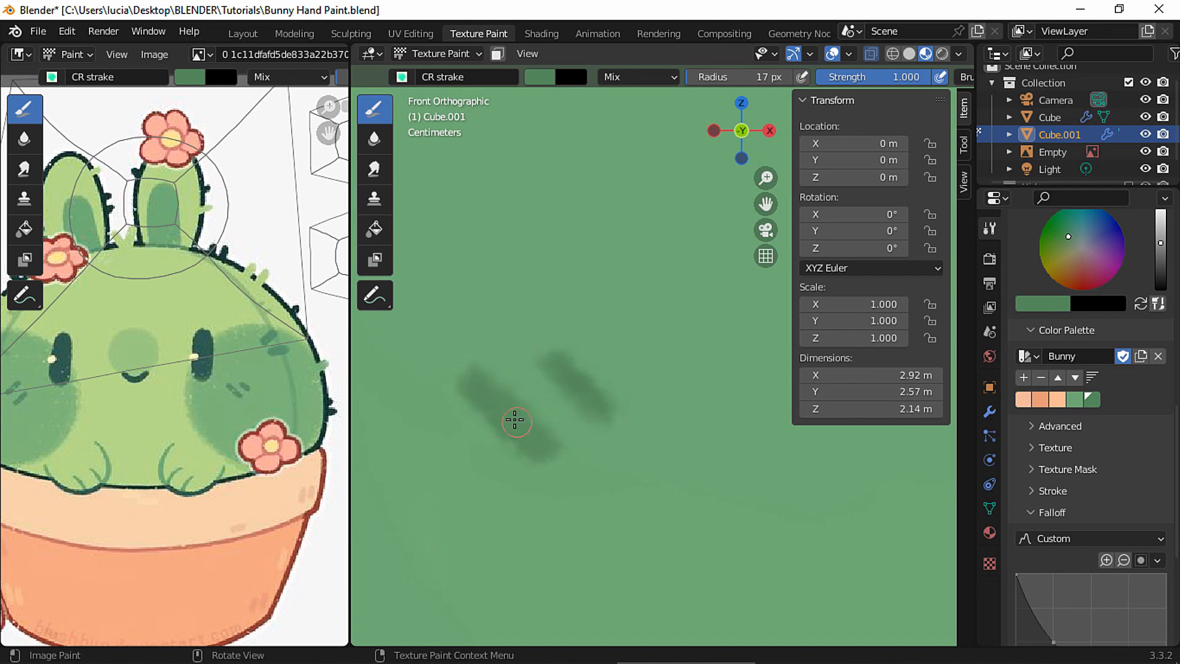
# Add another pair of darker green dashes farther back on the right cheek patch at 17 px
pyautogui.keyDown('ctrl'); pyautogui.moveTo(515, 420); pyautogui.dragTo(514, 504, button='middle'); pyautogui.keyUp('ctrl')
pyautogui.keyDown('shift'); pyautogui.moveTo(546, 430); pyautogui.dragTo(606, 429, button='middle'); pyautogui.keyUp('shift')
pyautogui.keyDown('ctrl'); pyautogui.moveTo(569, 421); pyautogui.dragTo(568, 429, button='middle'); pyautogui.keyUp('ctrl')
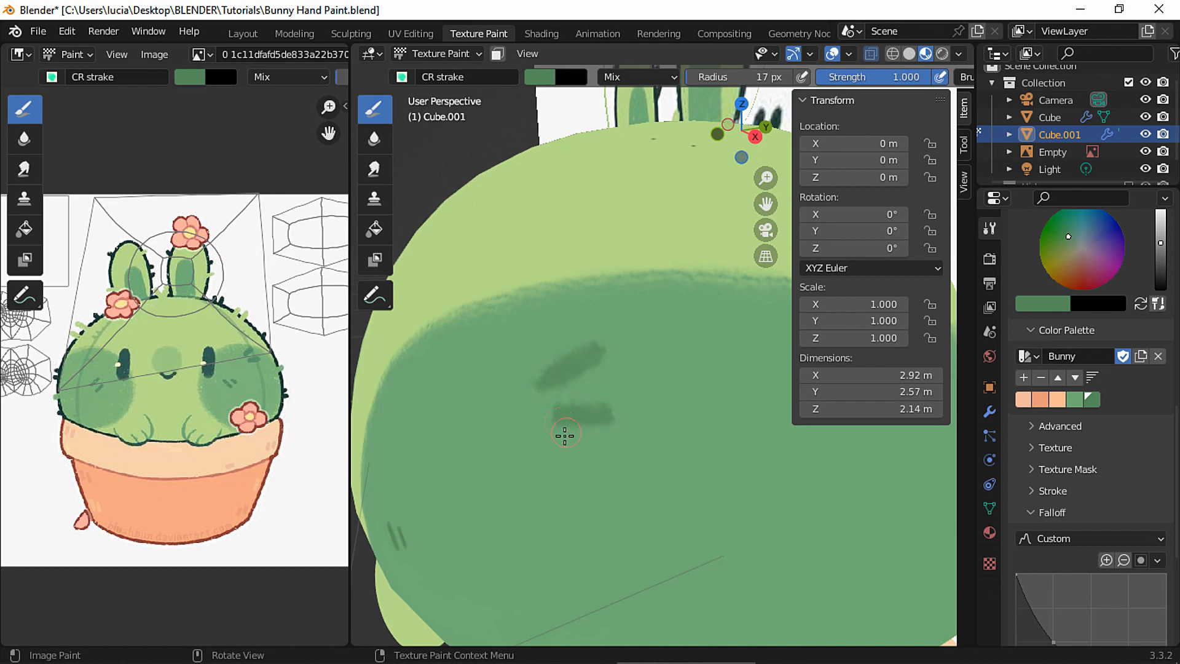
pyautogui.keyDown('ctrl'); pyautogui.moveTo(564, 435); pyautogui.dragTo(679, 341, button='middle'); pyautogui.keyUp('ctrl')
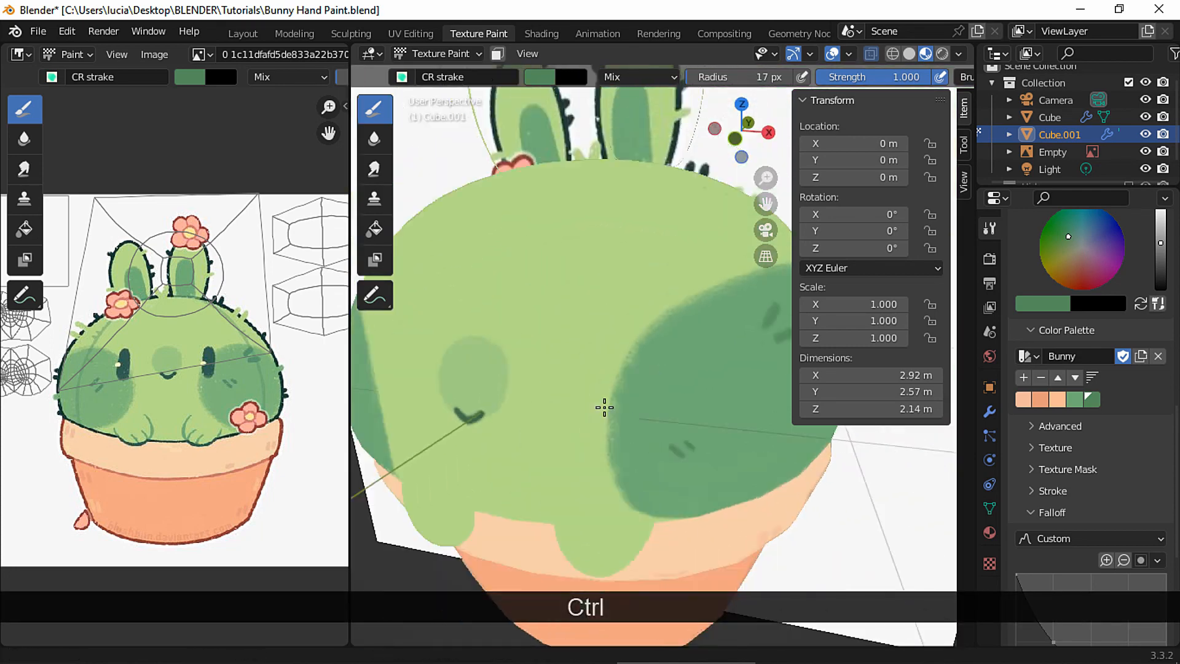
pyautogui.keyDown('ctrl'); pyautogui.moveTo(603, 406); pyautogui.dragTo(735, 159, button='middle'); pyautogui.keyUp('ctrl')
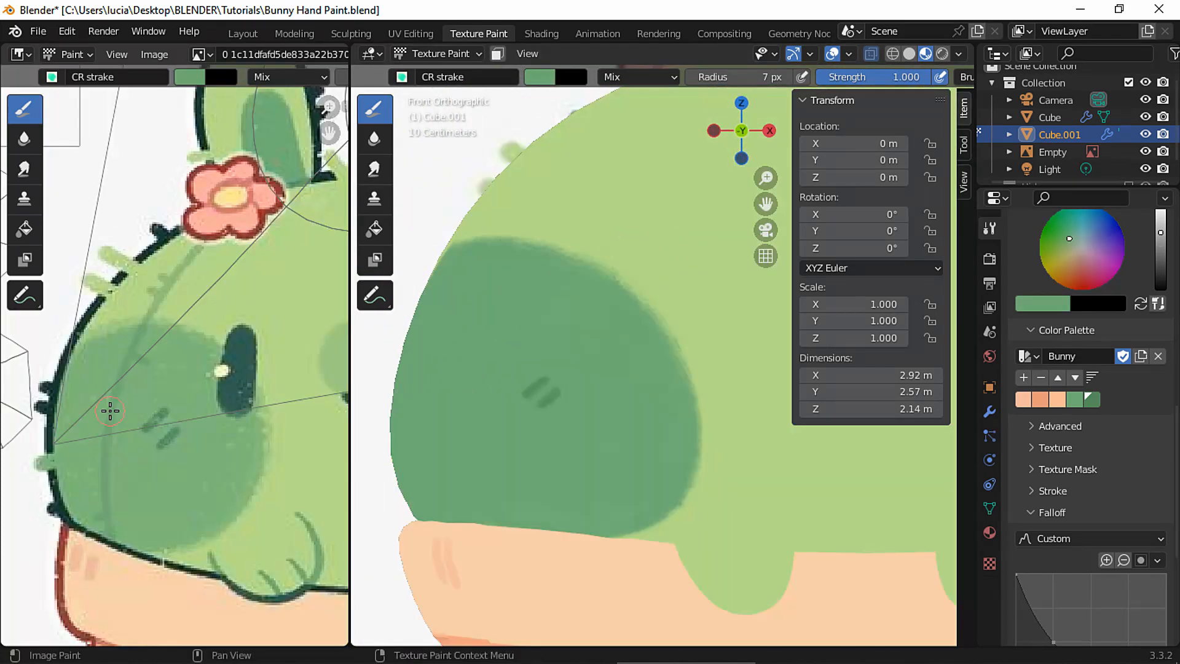
# Paint a vertical green stripe from the head down over the right cheek, and thin its edges with light green at 35 px
pyautogui.press('s')
pyautogui.click(544, 78)
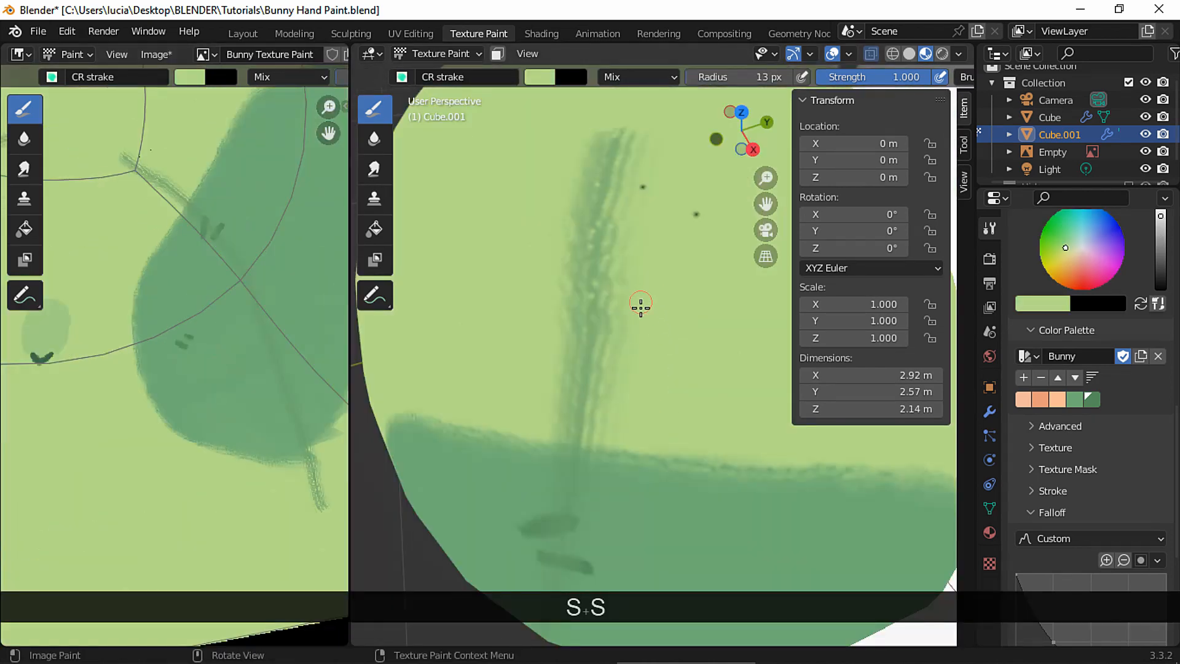
pyautogui.press('f')
pyautogui.click(653, 308)
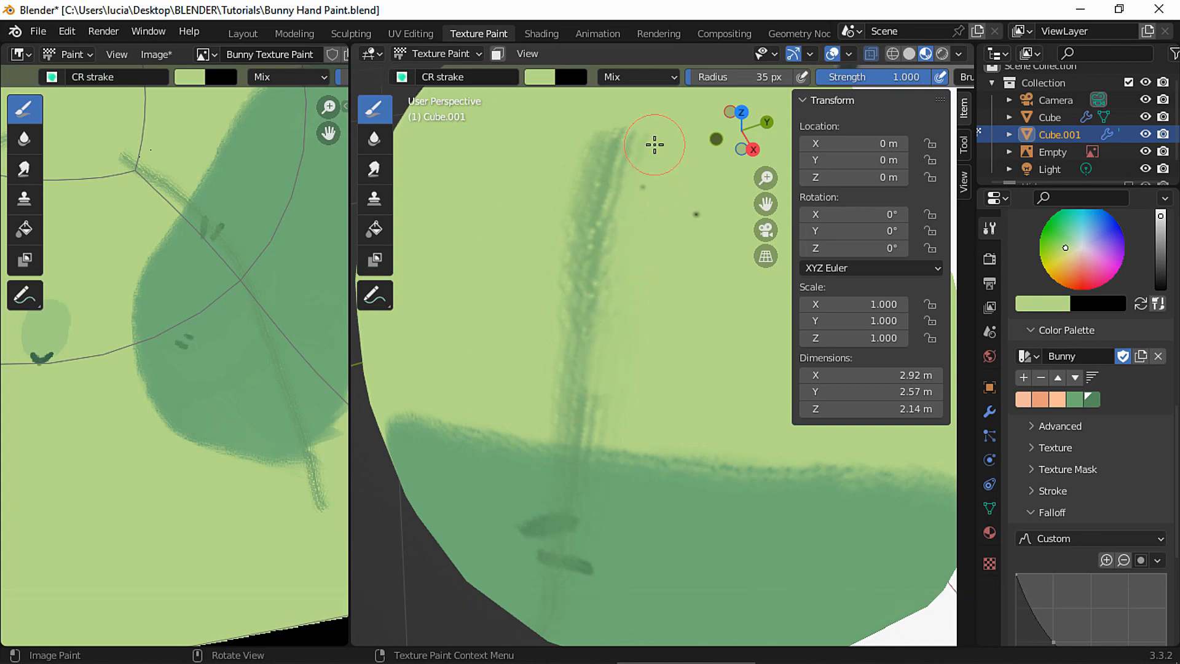
pyautogui.moveTo(572, 138); pyautogui.dragTo(555, 344)
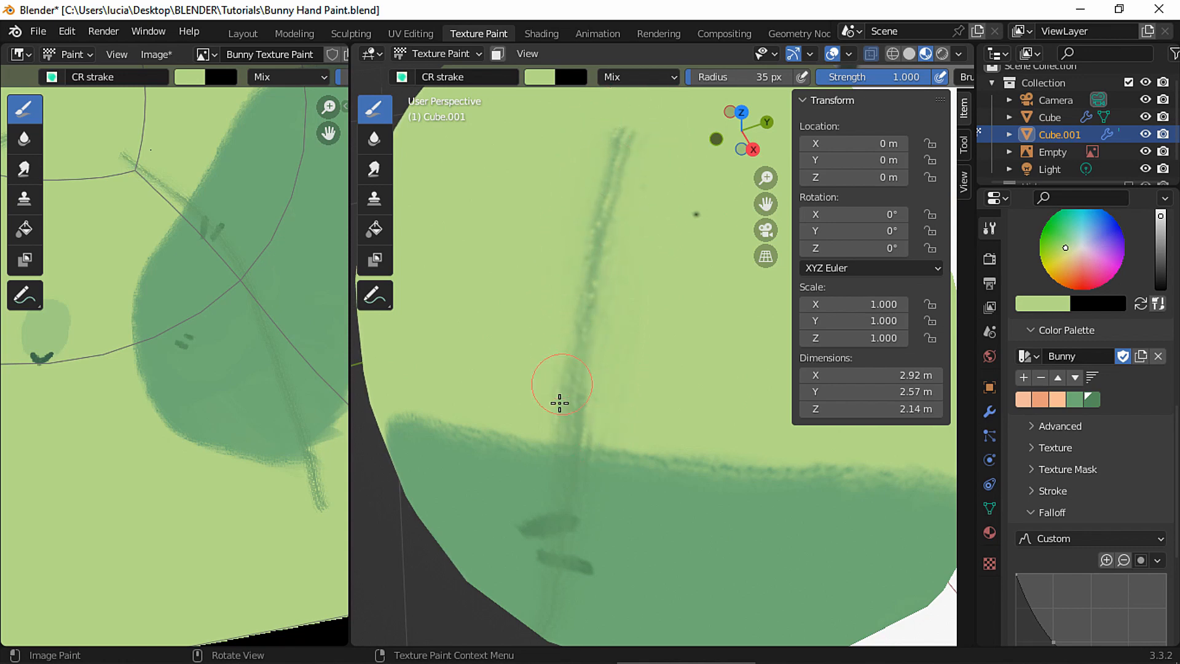
# Paint a matching vertical green stripe from the head down over the left cheek at 35 px
pyautogui.keyDown('ctrl'); pyautogui.moveTo(592, 335); pyautogui.dragTo(594, 294, button='middle'); pyautogui.keyUp('ctrl')
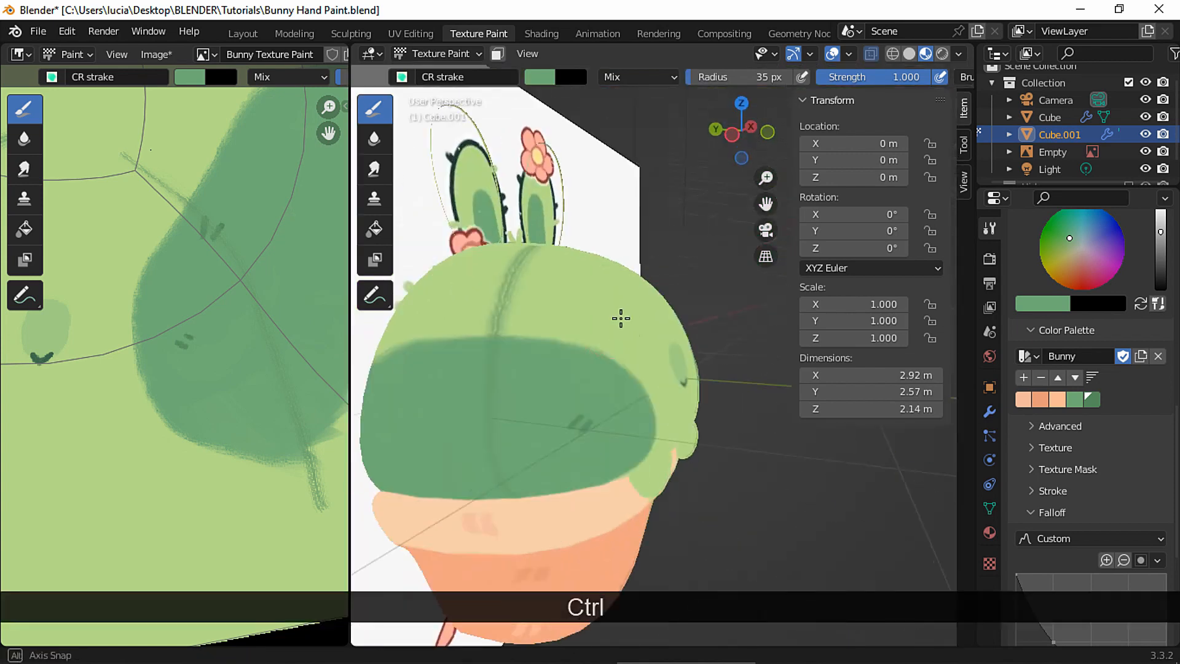
pyautogui.moveTo(619, 319); pyautogui.dragTo(599, 344, button='middle')
pyautogui.keyDown('ctrl'); pyautogui.moveTo(604, 415); pyautogui.dragTo(601, 366, button='middle'); pyautogui.keyUp('ctrl')
pyautogui.keyDown('shift'); pyautogui.moveTo(512, 369); pyautogui.dragTo(576, 341, button='middle'); pyautogui.keyUp('shift')
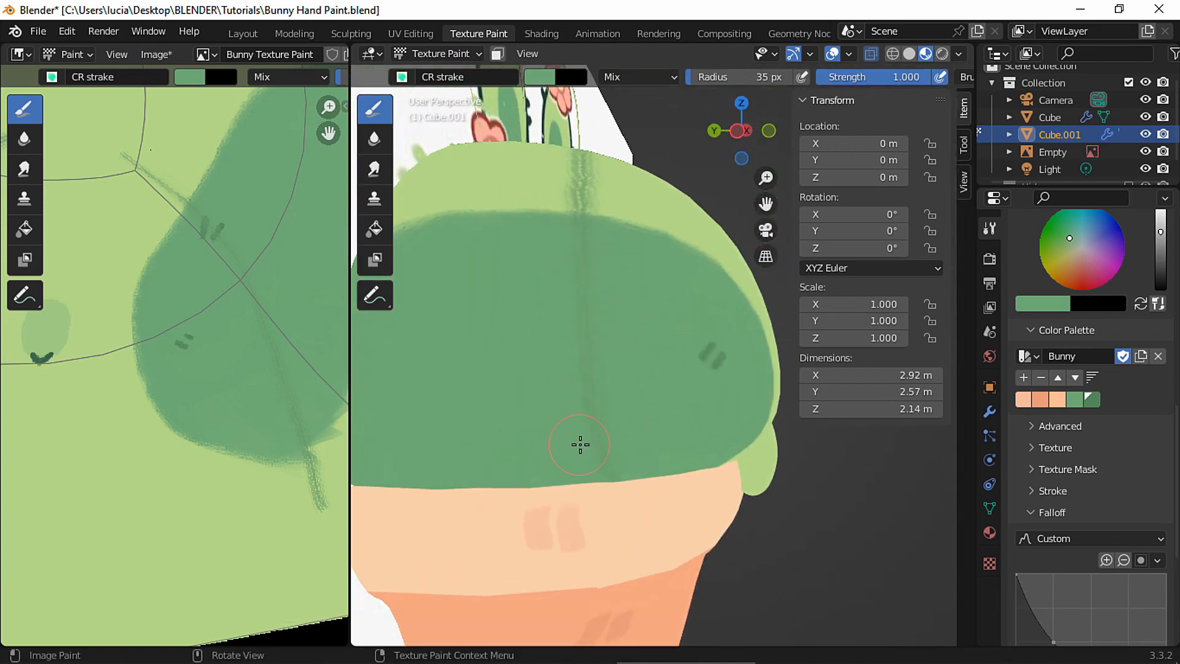
pyautogui.moveTo(580, 444)
pyautogui.mouseDown(button='middle')
pyautogui.moveTo(590, 330)
pyautogui.moveTo(563, 379)
pyautogui.mouseUp(button='middle')
pyautogui.press('s')
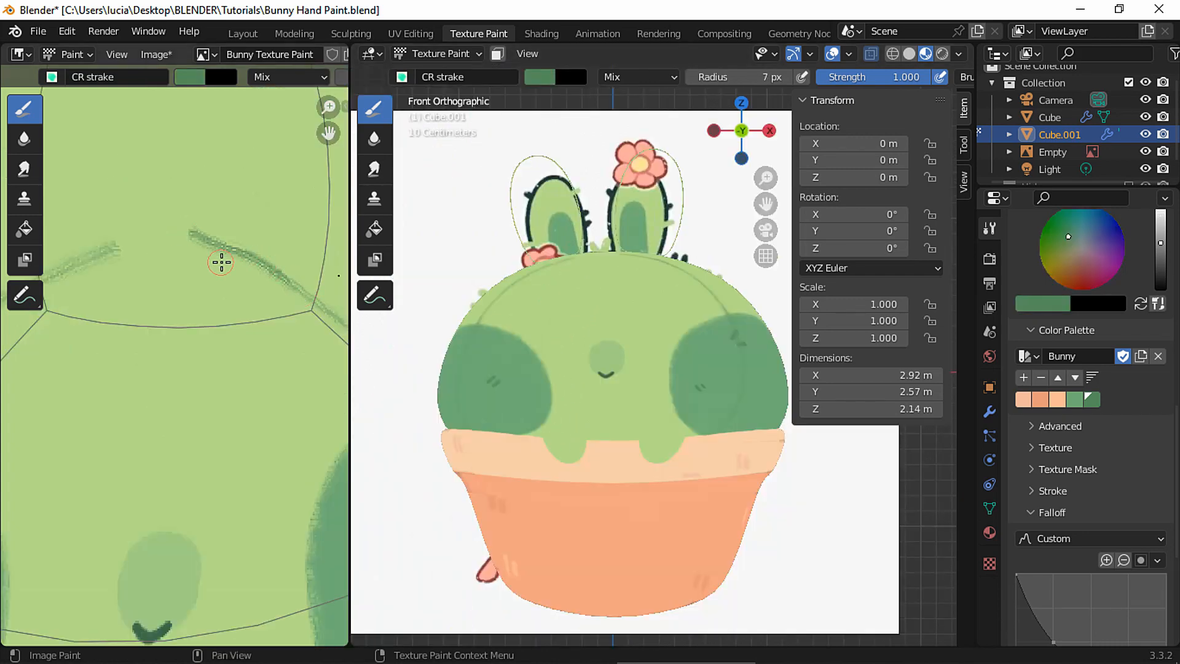
# Join the ends of the two stripes into one green arc across the head on the texture at 7 px
pyautogui.press('shift')
pyautogui.keyDown('shift'); pyautogui.click(192, 265); pyautogui.keyUp('shift')
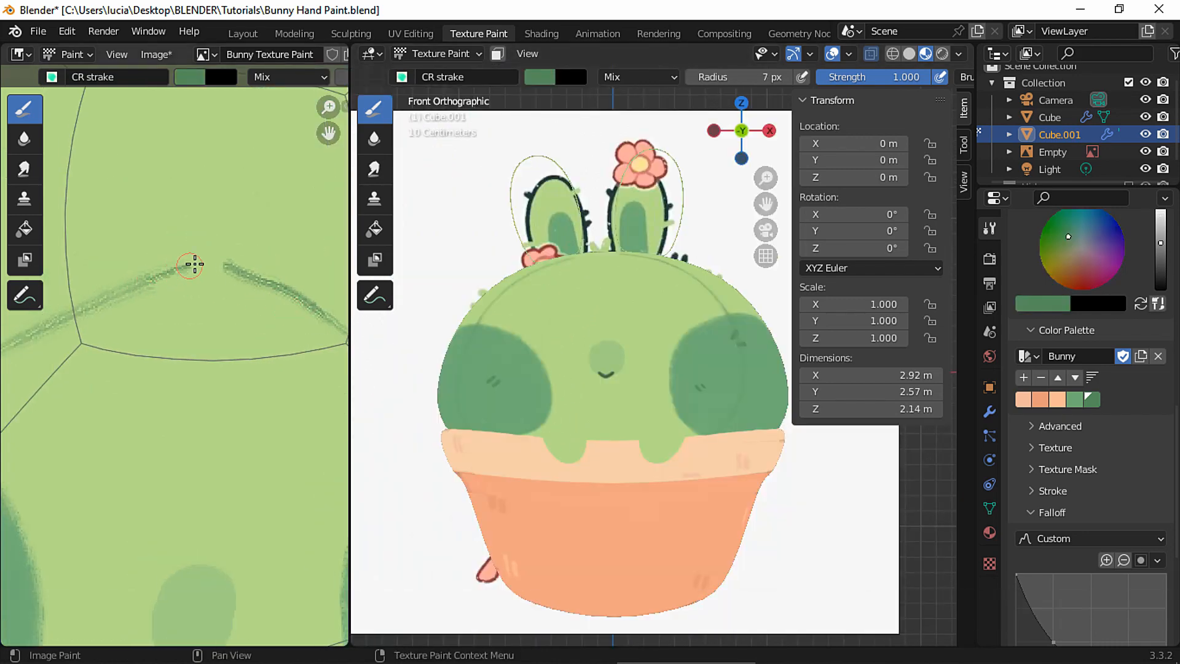
pyautogui.press('s')
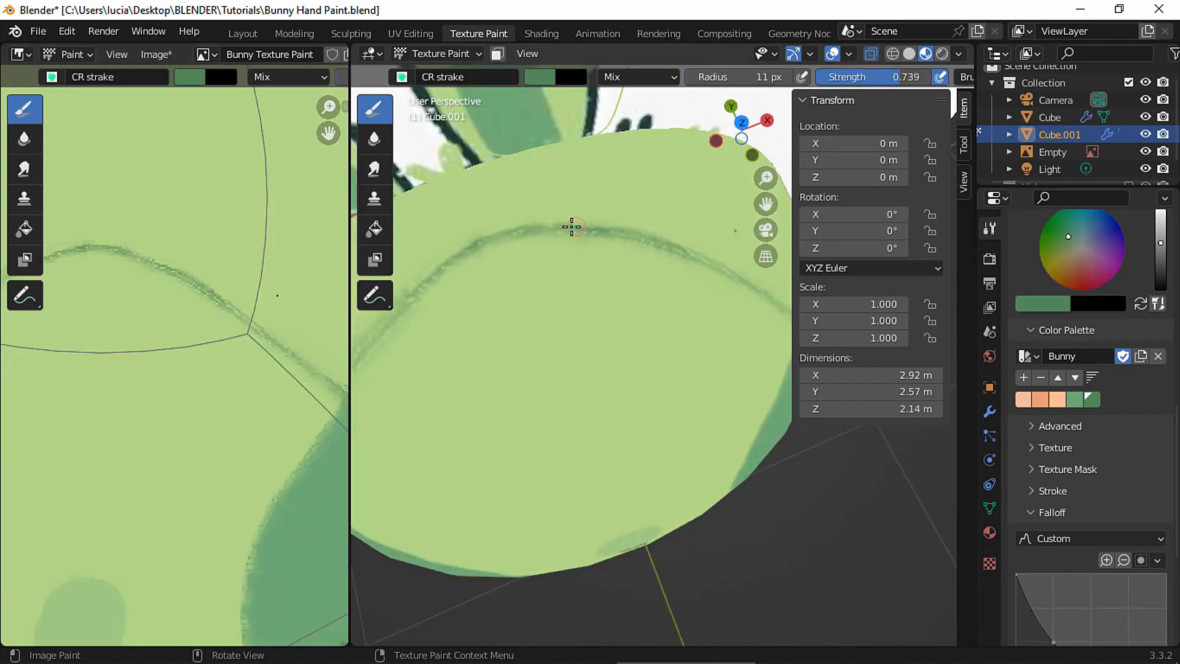
# Soften the joined arc on top of the head with light green at 11 px and 0.339 strength
pyautogui.press('s')
pyautogui.hotkey('shift', 'f')
pyautogui.click(600, 233)
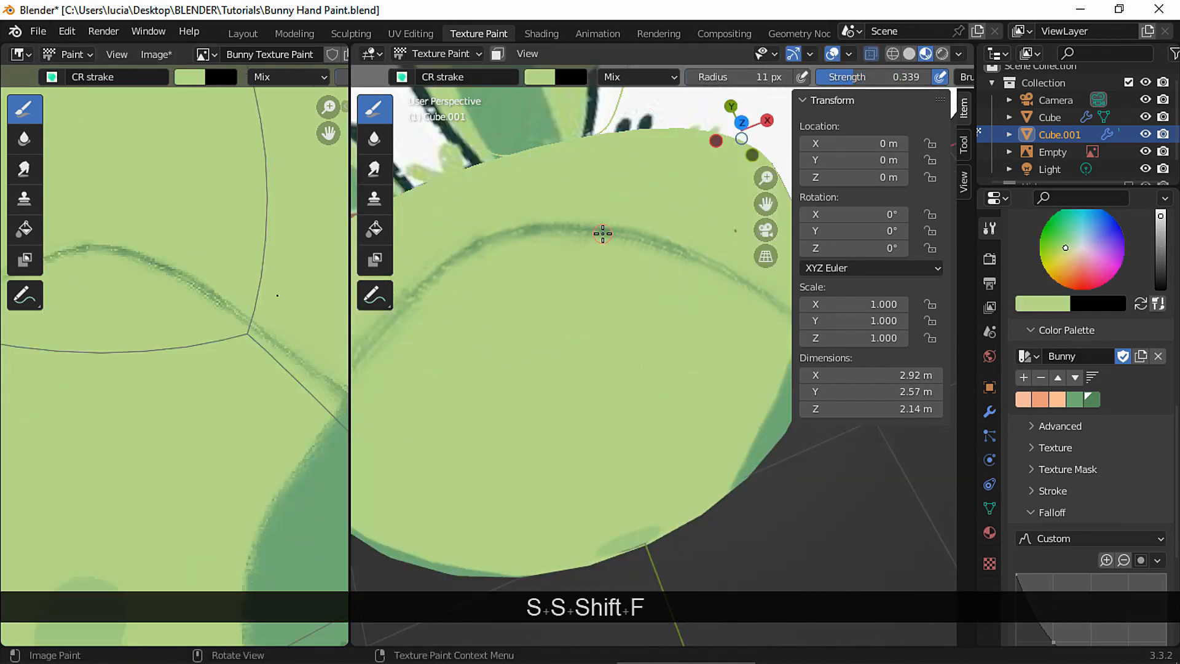
pyautogui.press('f')
pyautogui.click(533, 229)
# Paint two darker green stripes down the back of the head that cross between the ears, at 0.673 strength
pyautogui.moveTo(532, 229); pyautogui.dragTo(598, 250, button='middle')
pyautogui.keyDown('ctrl'); pyautogui.moveTo(500, 277); pyautogui.dragTo(657, 232, button='middle'); pyautogui.keyUp('ctrl')
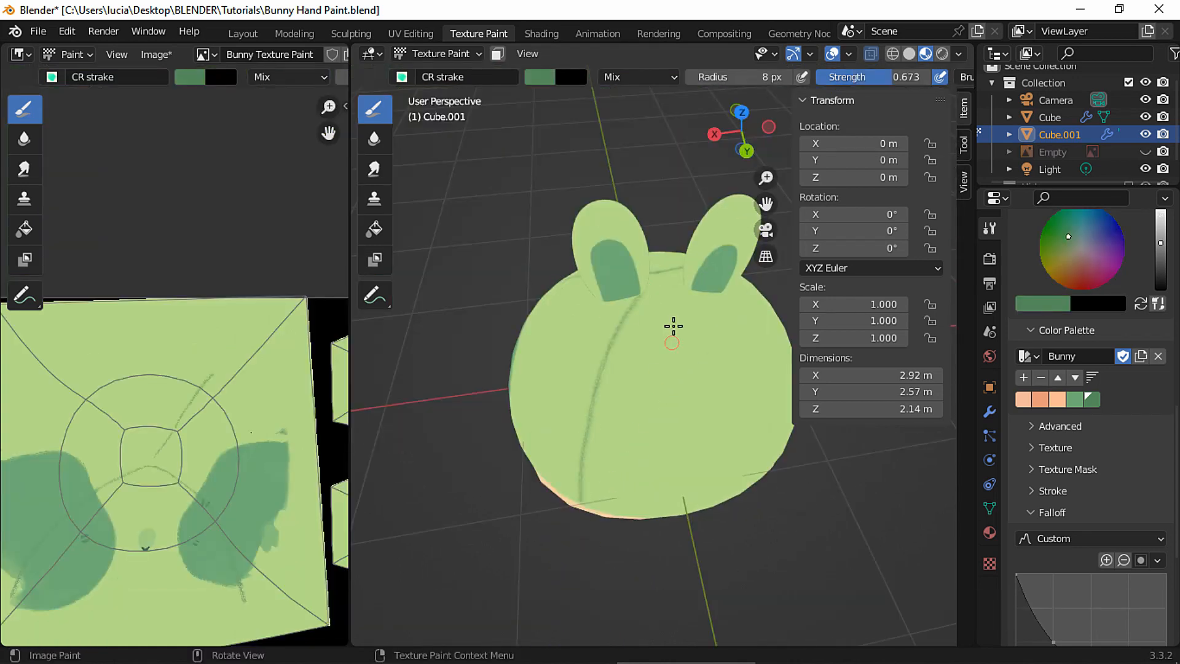
pyautogui.moveTo(672, 327); pyautogui.dragTo(548, 456, button='middle')
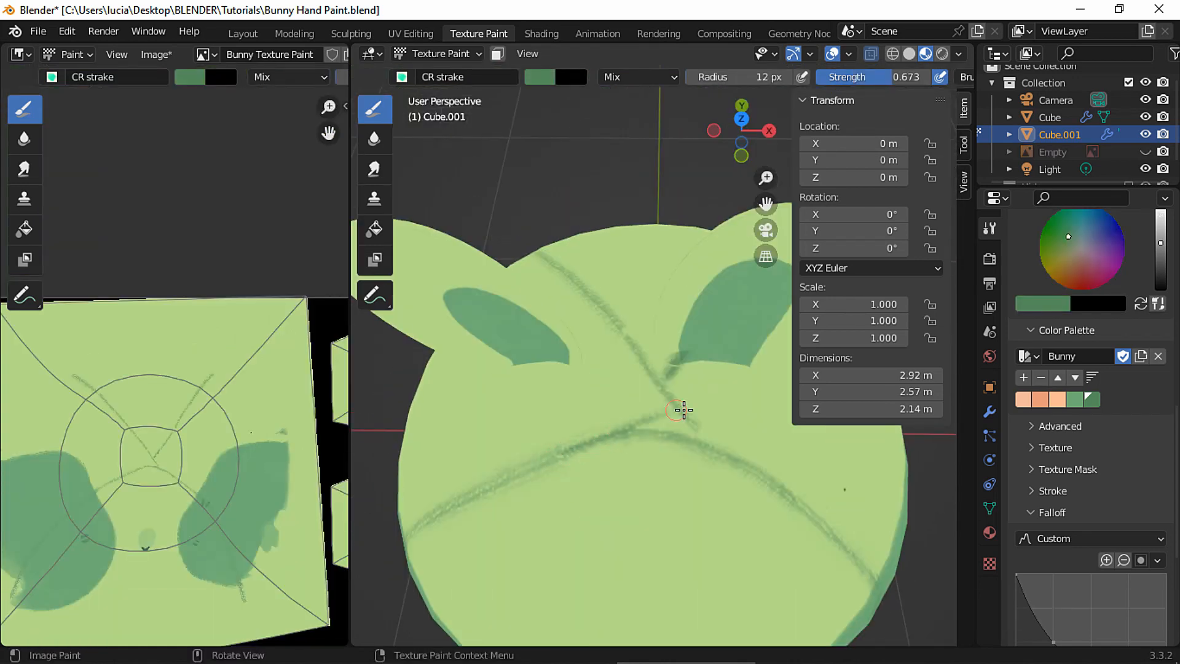
# Extend both front stripes up to the crossing point at 12 px and cover the old arc with light green at full strength
pyautogui.moveTo(677, 362); pyautogui.dragTo(587, 335, button='middle')
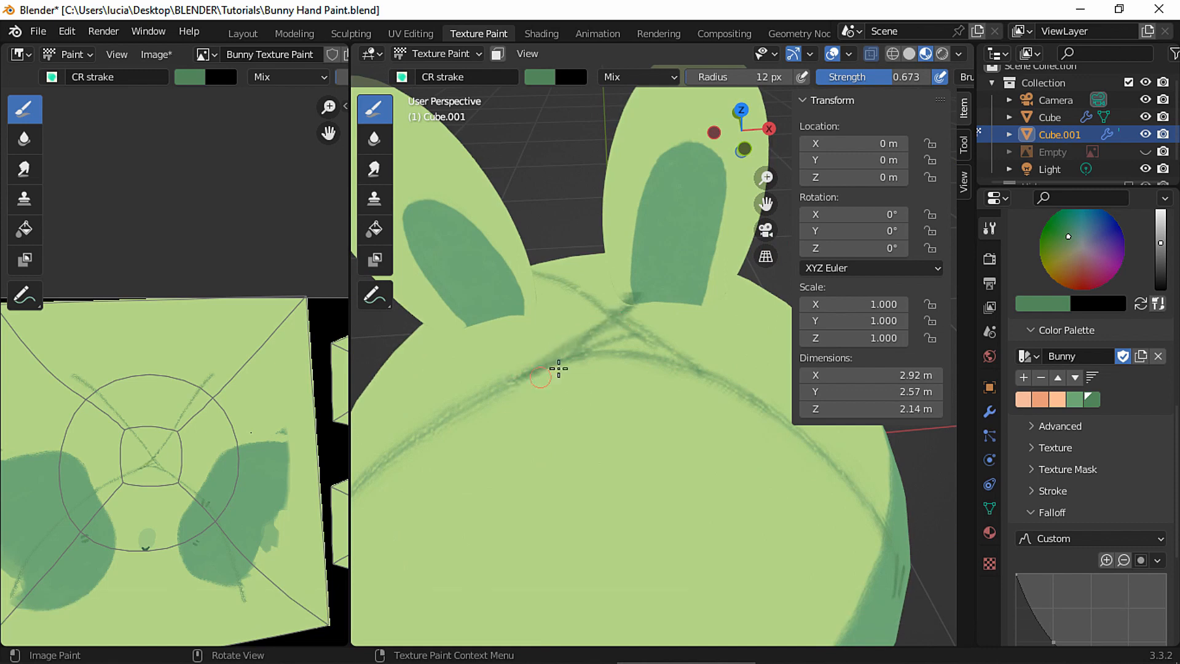
pyautogui.moveTo(677, 348)
pyautogui.mouseDown(button='middle')
pyautogui.moveTo(567, 397)
pyautogui.moveTo(566, 463)
pyautogui.moveTo(638, 398)
pyautogui.moveTo(543, 350)
pyautogui.moveTo(561, 330)
pyautogui.mouseUp(button='middle')
pyautogui.press('s')
pyautogui.press('s')
pyautogui.scroll(2, 585, 398)
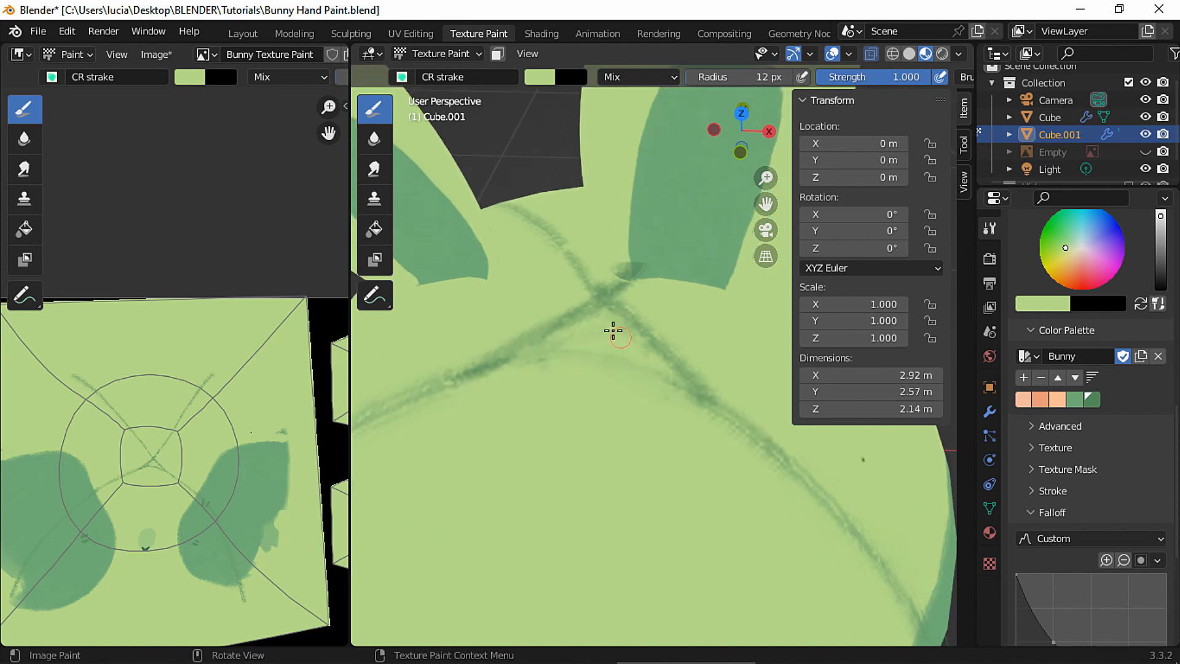
# Refine the stripes around the crossing with dark green at 0.364 strength, and clean their edges with light green at full strength
pyautogui.moveTo(521, 365); pyautogui.dragTo(430, 367, button='middle')
pyautogui.hotkey('shift', 'f')
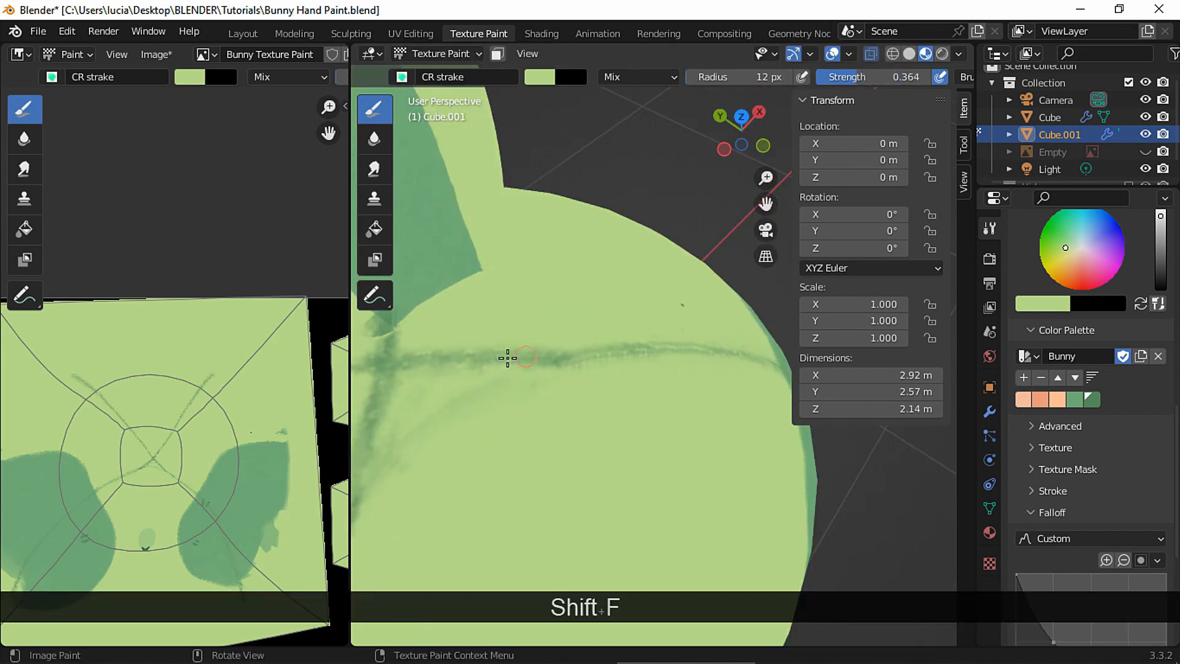
pyautogui.press('s')
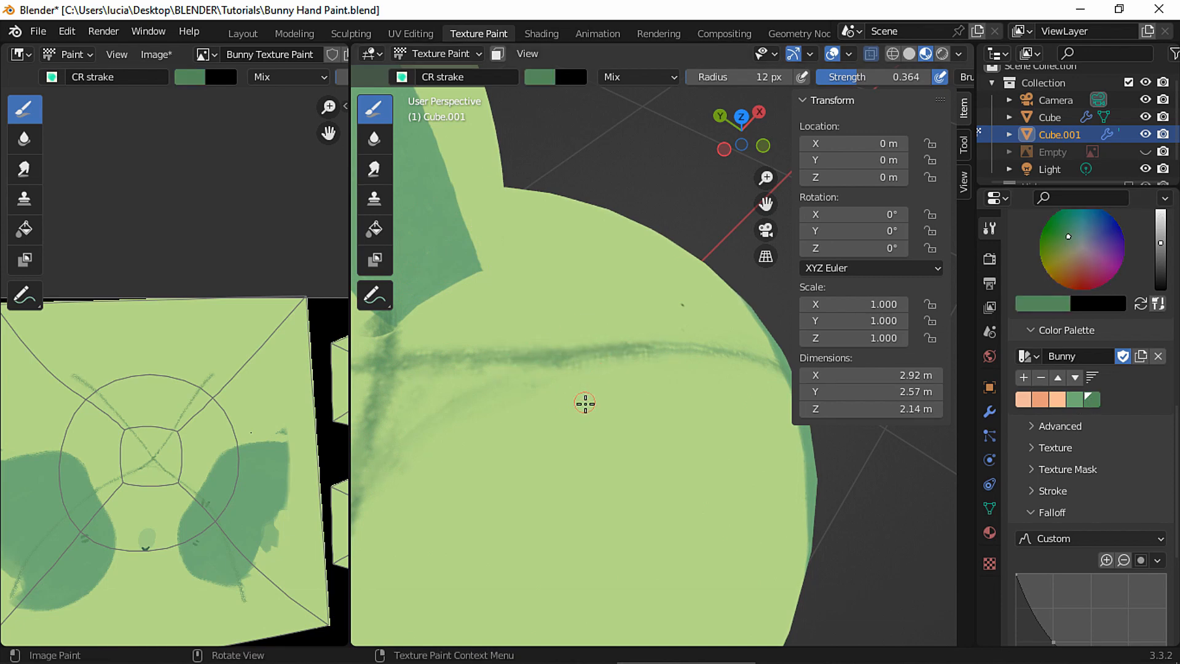
pyautogui.press('s')
pyautogui.hotkey('shift', 'f')
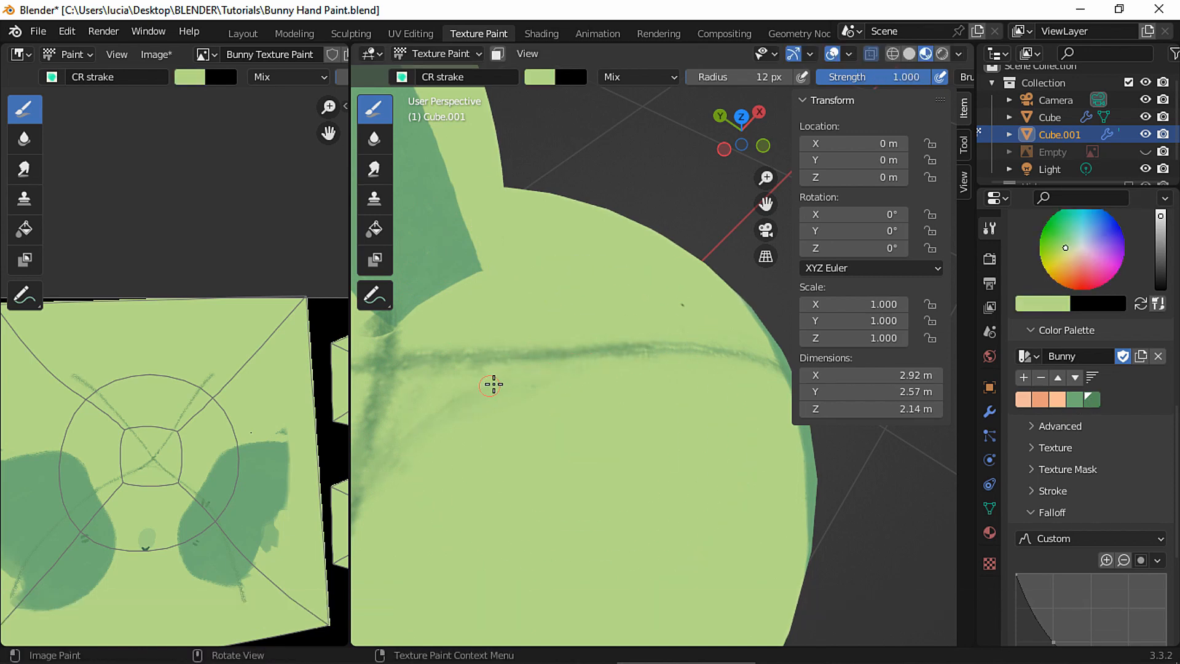
pyautogui.moveTo(464, 398)
pyautogui.keyDown('shift'); pyautogui.mouseDown(button='middle')
pyautogui.moveTo(574, 393)
pyautogui.moveTo(582, 424)
pyautogui.mouseUp(button='middle'); pyautogui.keyUp('shift')
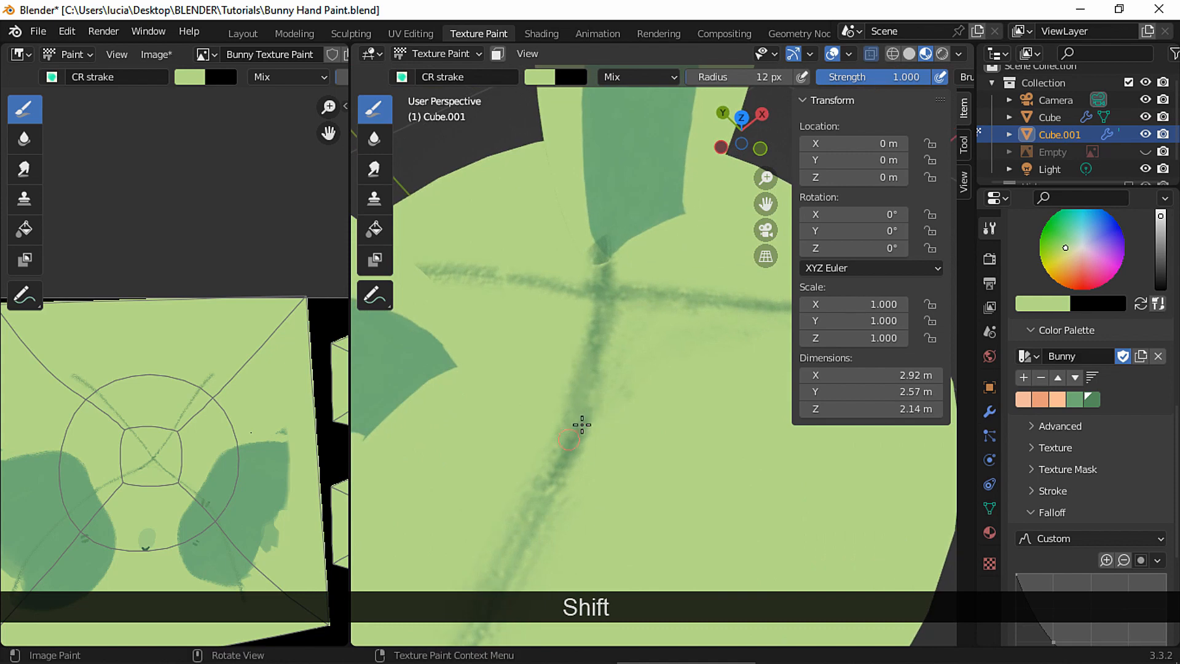
pyautogui.moveTo(575, 471); pyautogui.dragTo(546, 465, button='middle')
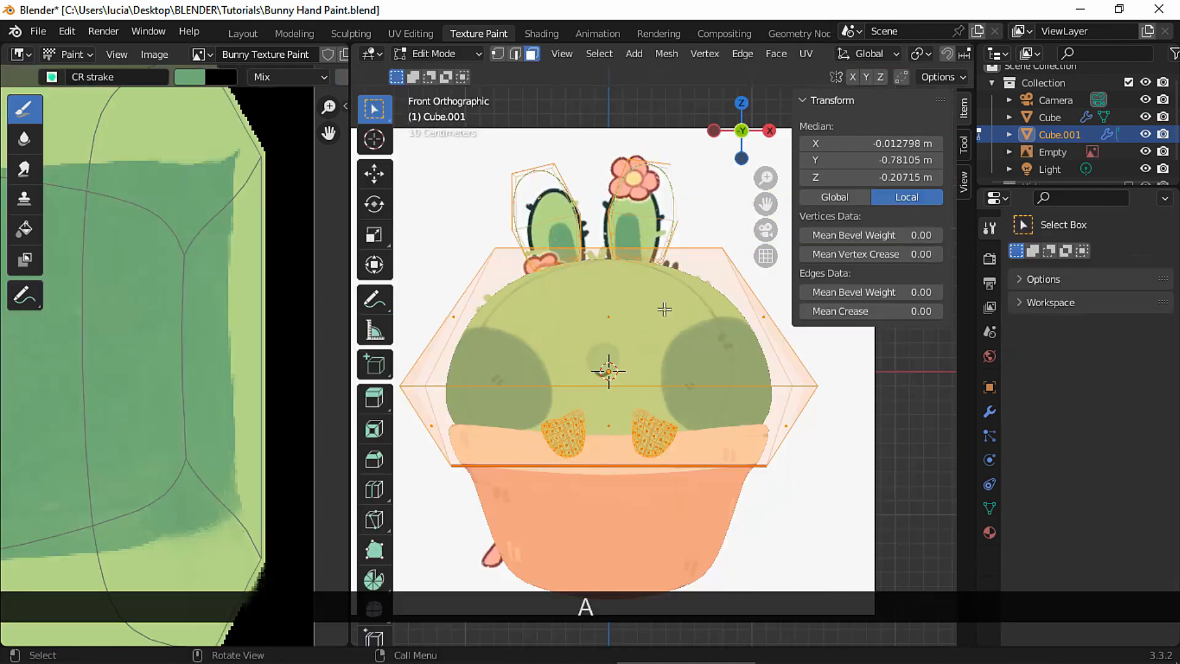
# Separate the cactus mesh into its loose parts and move both ears about 0.078 m along X
pyautogui.press('F3')
pyautogui.write('separ')
pyautogui.press('Return')
pyautogui.press('Tab')
pyautogui.press('g')
pyautogui.press('x')
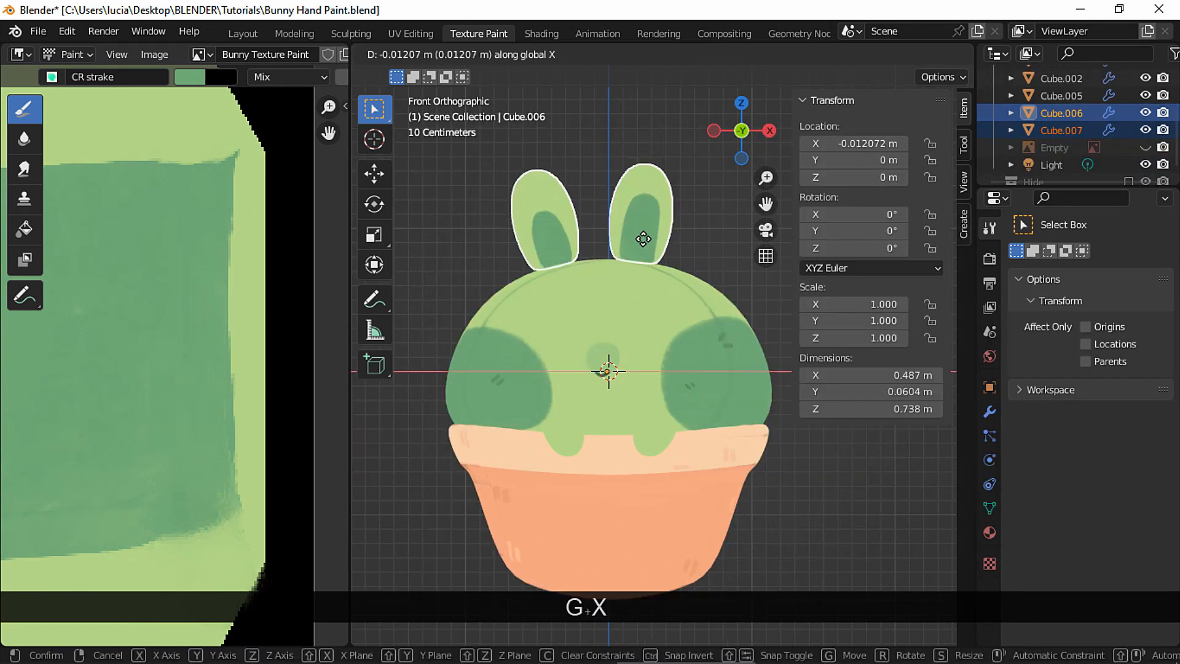
pyautogui.click(657, 248)
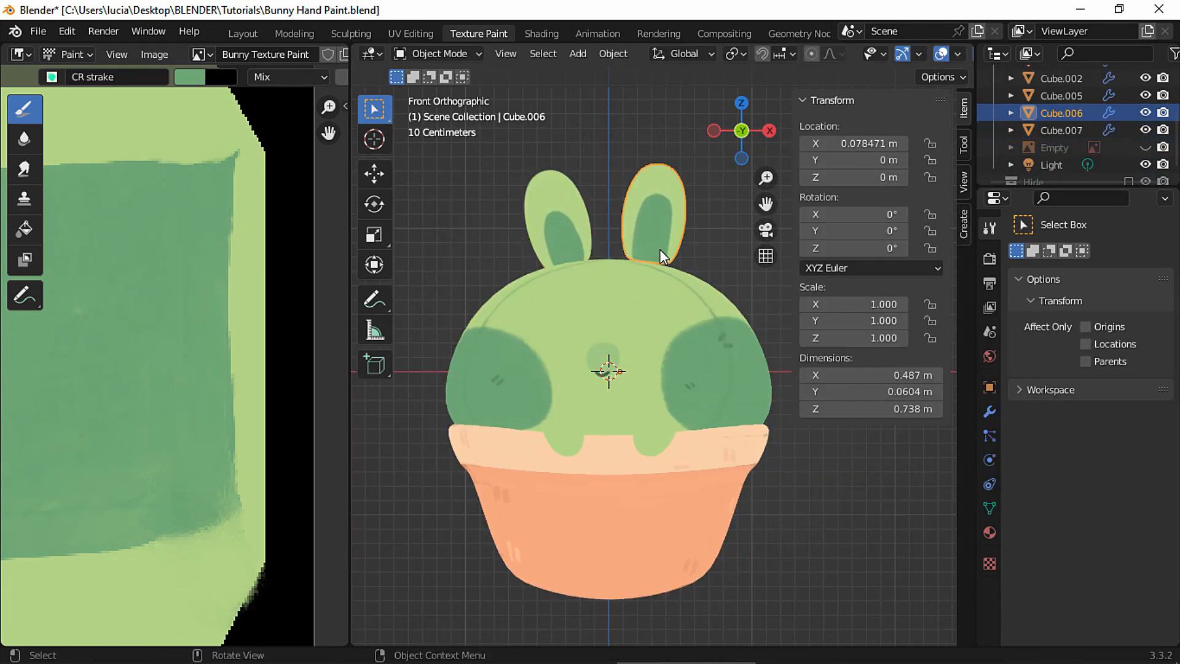
# Lower the right ear slightly along its local Z axis and join the cactus parts back into one object
pyautogui.press('g')
pyautogui.press('z')
pyautogui.press('z')
pyautogui.click(658, 250)
pyautogui.press('shift')
pyautogui.press('shift')
pyautogui.keyDown('shift'); pyautogui.click(661, 321); pyautogui.keyUp('shift')
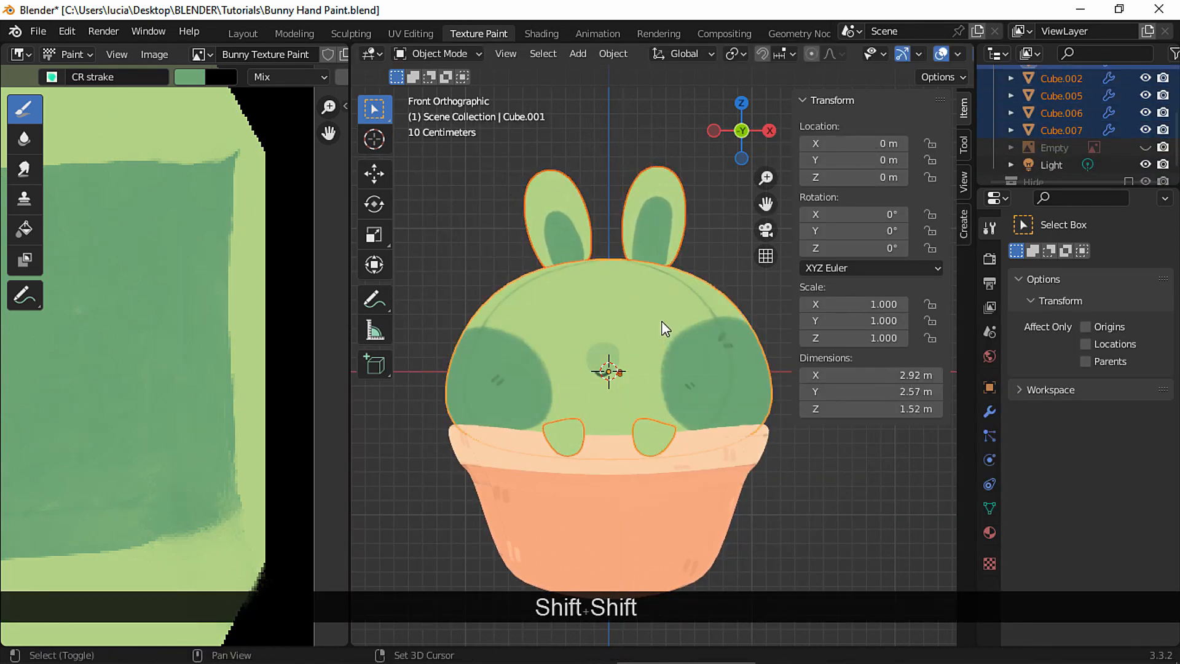
pyautogui.hotkey('ctrl', 'j')
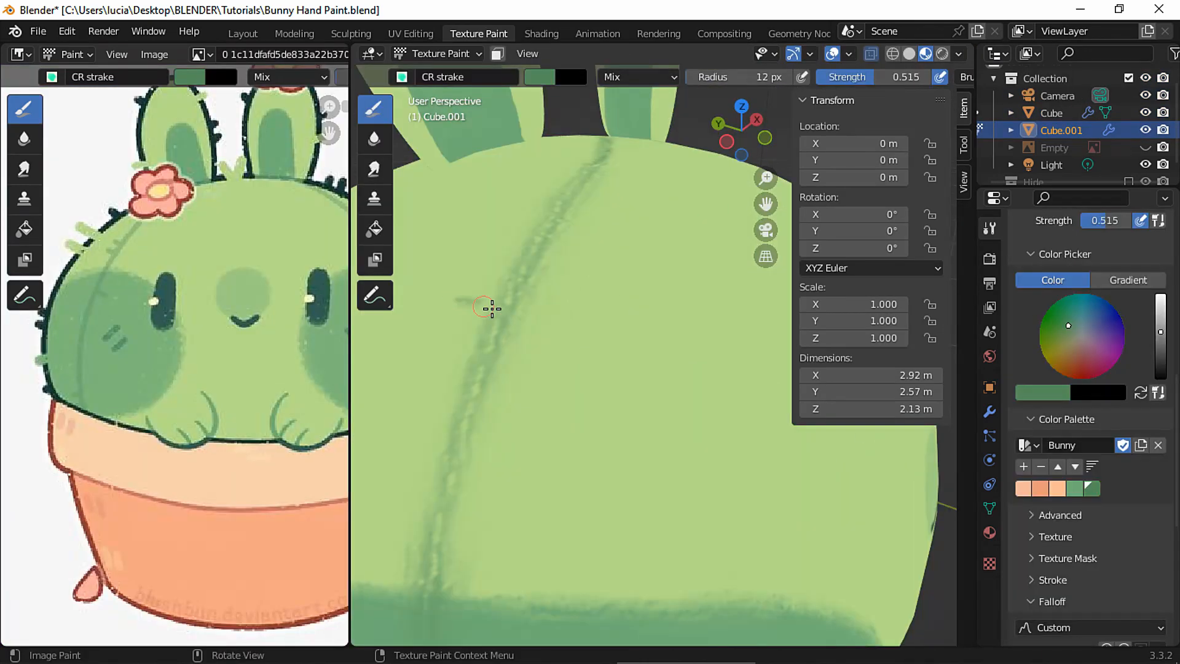
# Paint short darker green dashes beside the stripes around the head and back at 12 px and 0.515 strength
pyautogui.moveTo(490, 308)
pyautogui.mouseDown()
pyautogui.moveTo(453, 297)
pyautogui.moveTo(473, 338)
pyautogui.mouseUp()
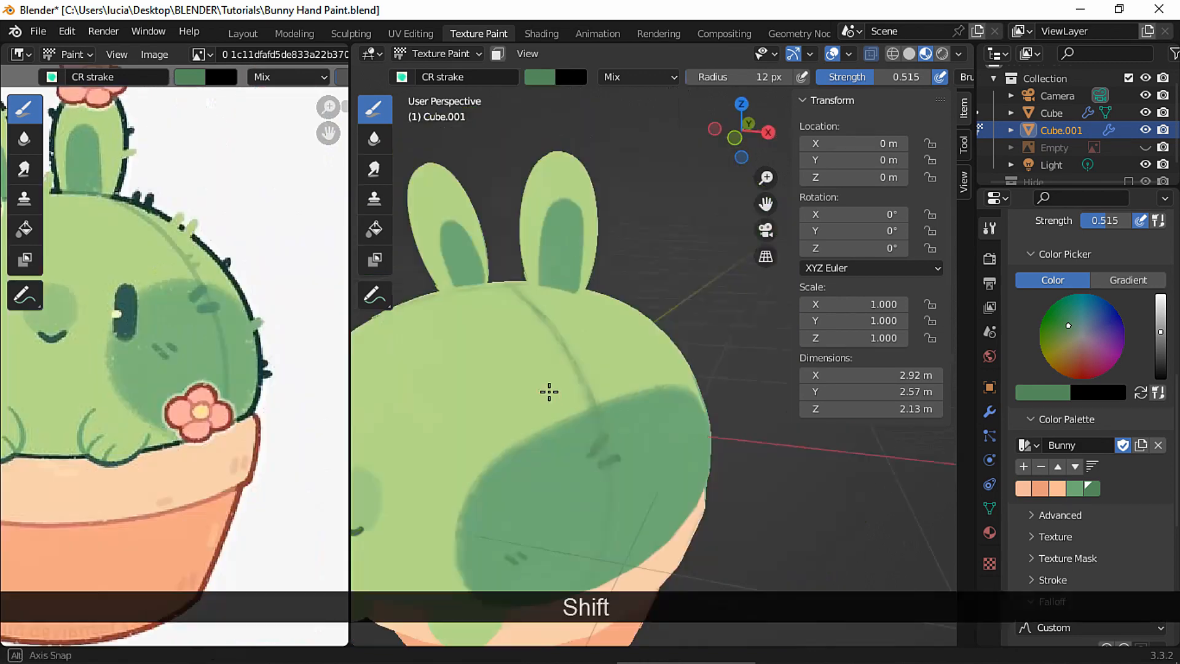
pyautogui.keyDown('ctrl'); pyautogui.moveTo(549, 390); pyautogui.dragTo(574, 390, button='middle'); pyautogui.keyUp('ctrl')
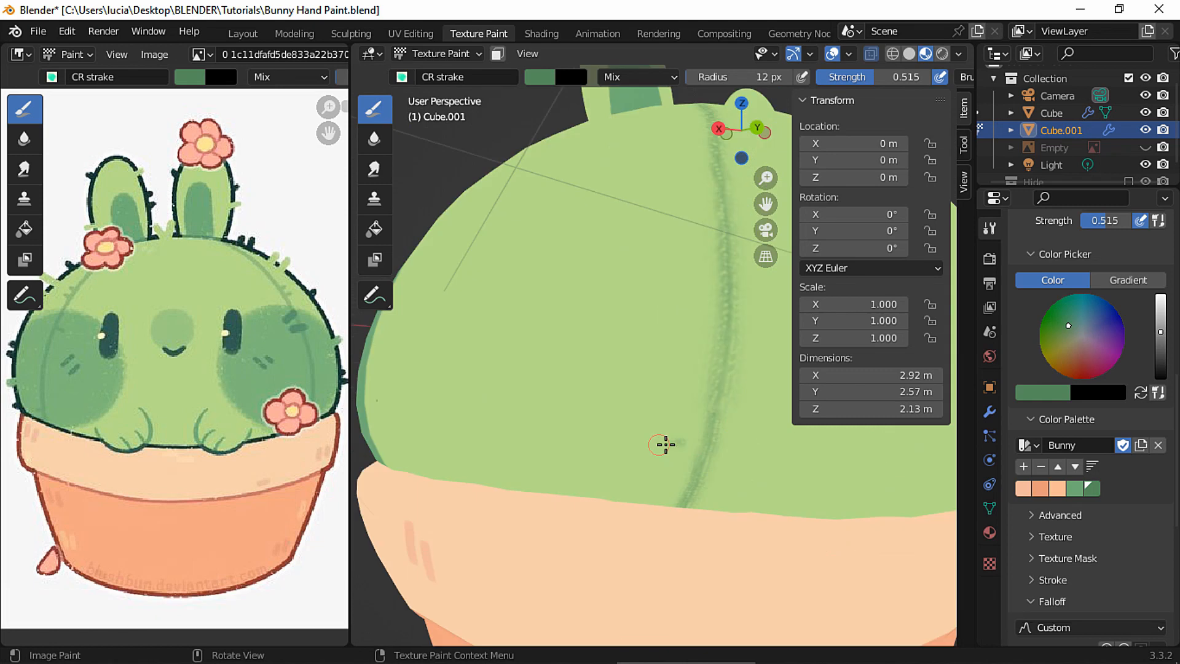
pyautogui.moveTo(704, 449); pyautogui.dragTo(670, 452)
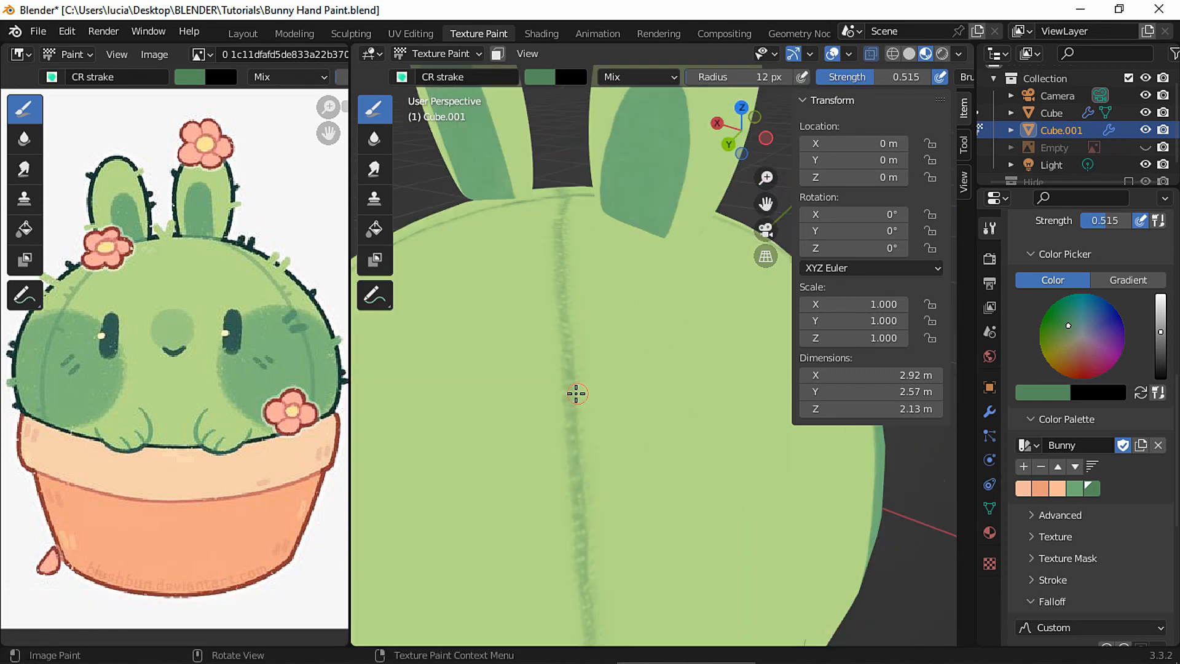
pyautogui.moveTo(574, 391); pyautogui.dragTo(615, 392)
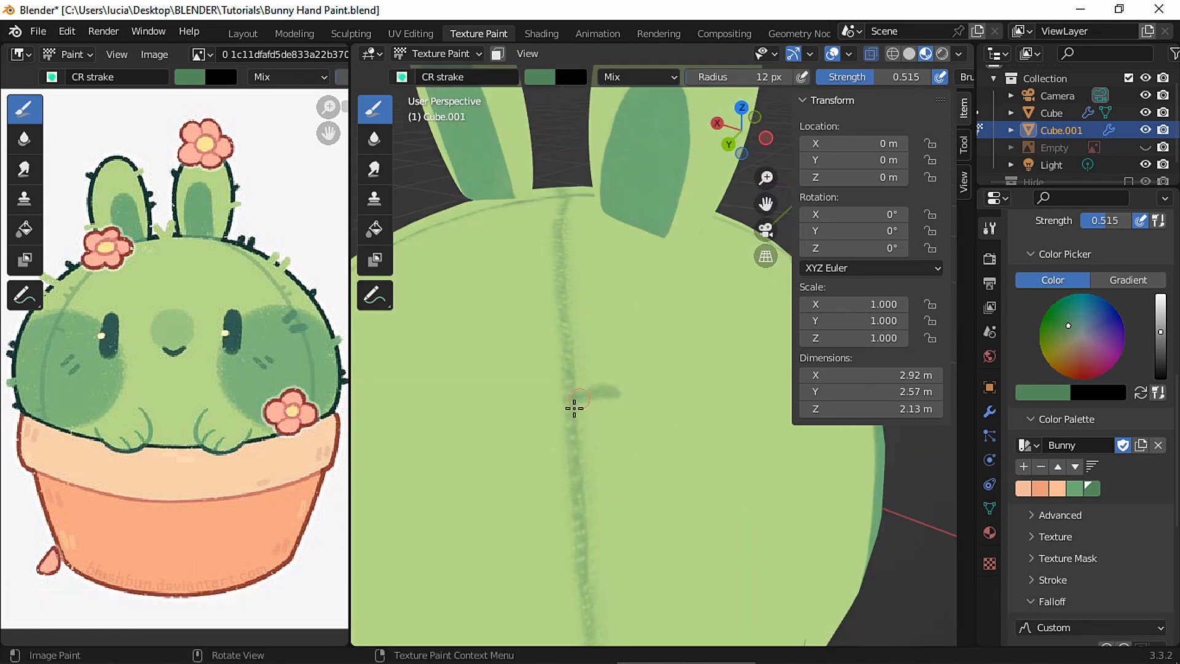
pyautogui.moveTo(581, 428); pyautogui.dragTo(621, 424)
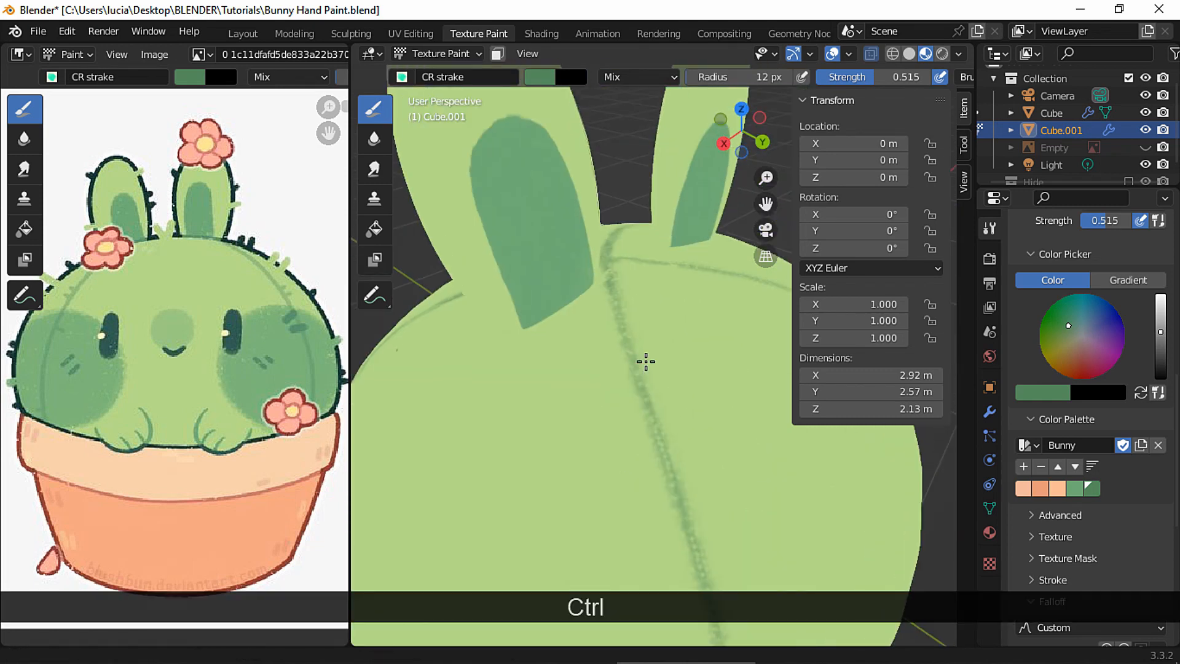
pyautogui.keyDown('ctrl'); pyautogui.moveTo(585, 387); pyautogui.dragTo(623, 384); pyautogui.keyUp('ctrl')
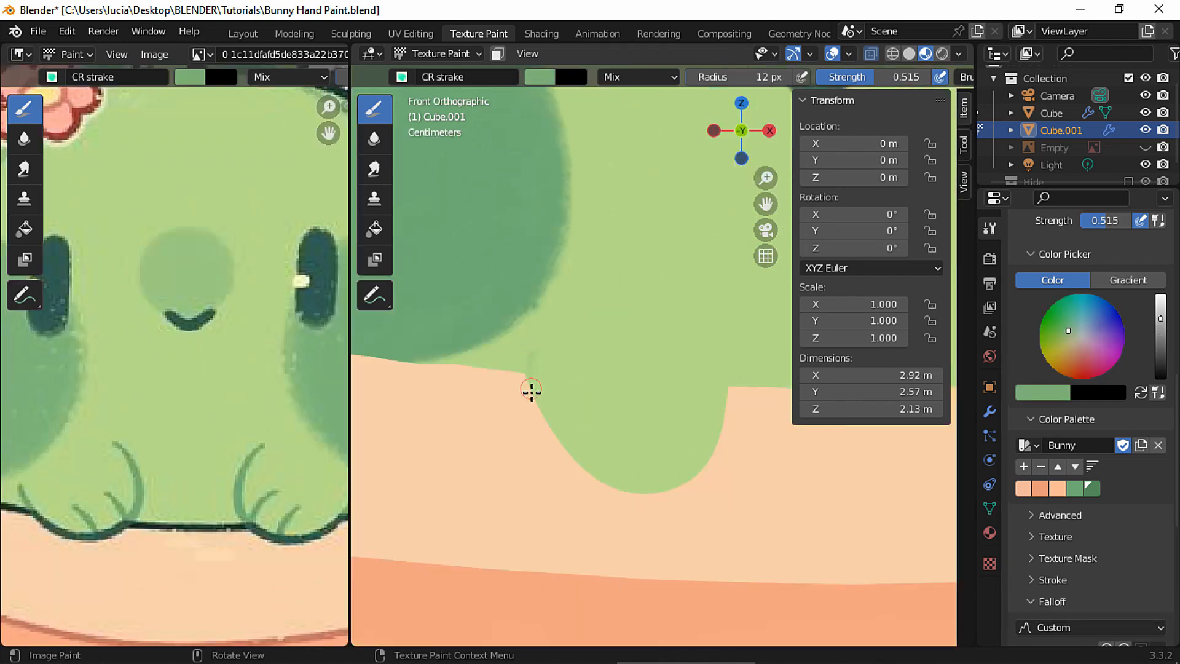
# Paint green side contours and two short toe lines on the left paw at 12 px and 0.515 strength
pyautogui.moveTo(532, 391); pyautogui.dragTo(534, 337)
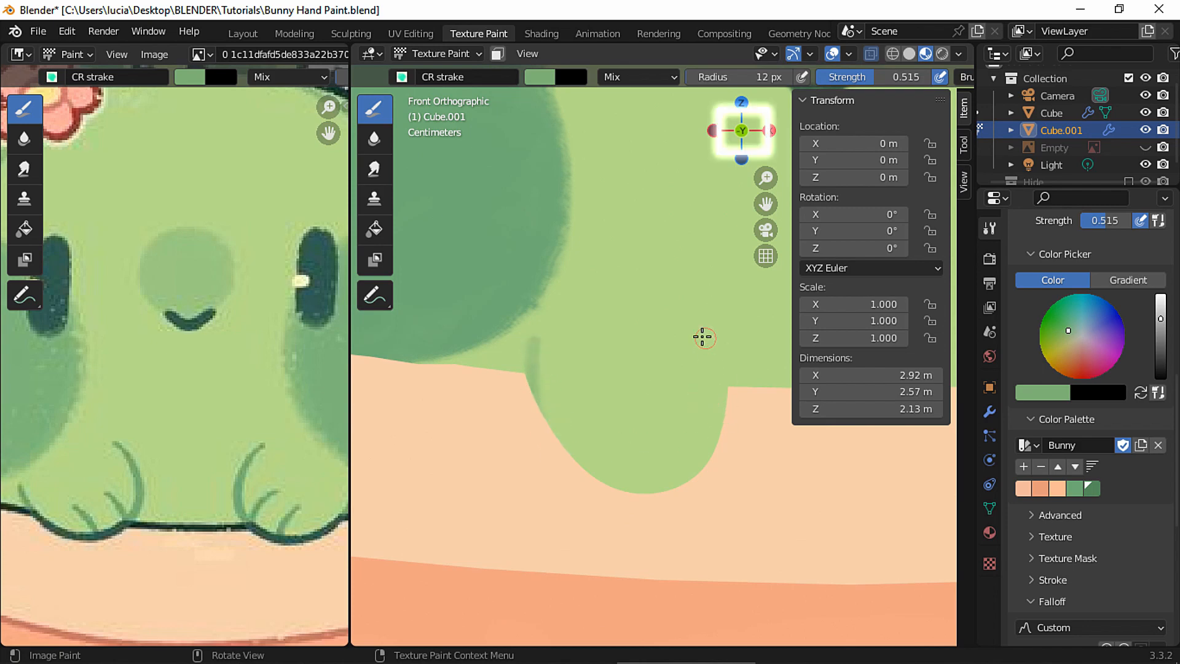
pyautogui.moveTo(722, 399); pyautogui.dragTo(716, 361)
pyautogui.keyDown('shift'); pyautogui.moveTo(734, 393); pyautogui.dragTo(707, 392, button='middle'); pyautogui.keyUp('shift')
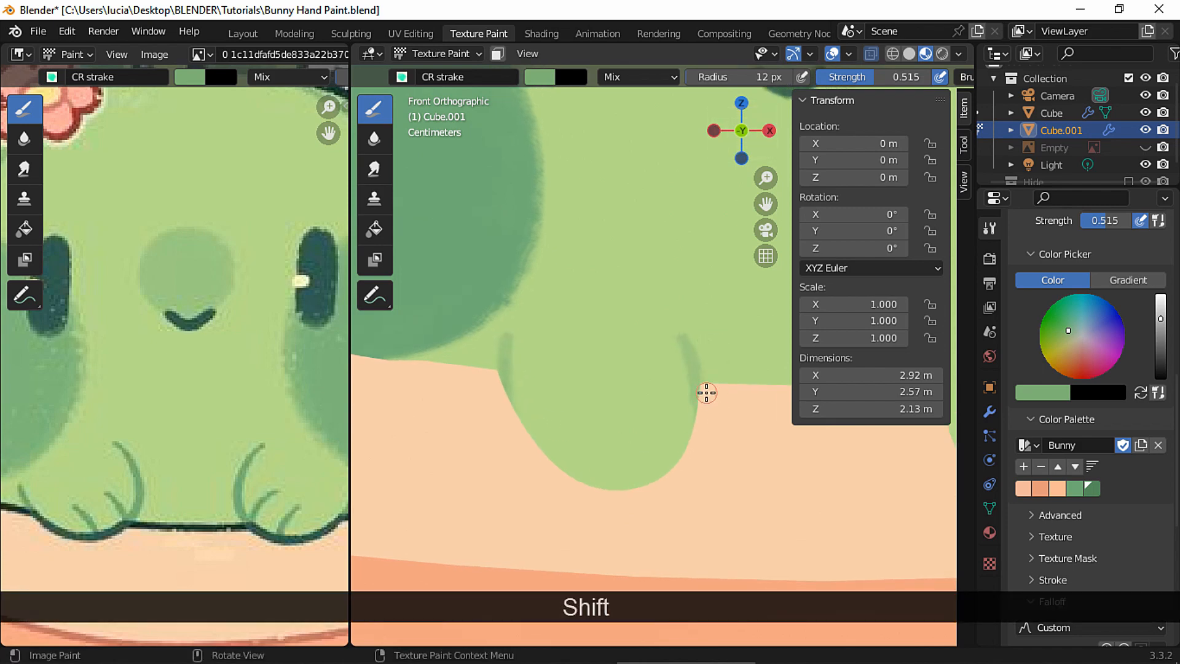
pyautogui.moveTo(666, 463); pyautogui.dragTo(647, 426)
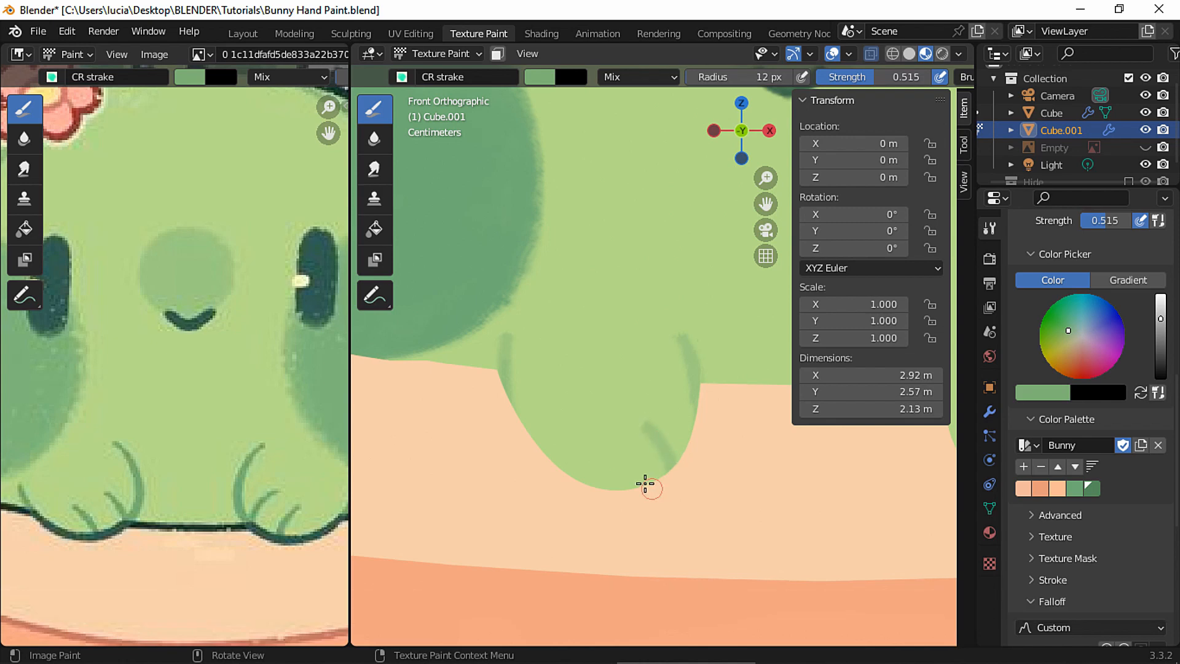
pyautogui.moveTo(645, 484); pyautogui.dragTo(612, 447)
# Shade the sides of the paws where they meet the body with the same green at 12 px
pyautogui.moveTo(633, 509); pyautogui.dragTo(529, 346, button='middle')
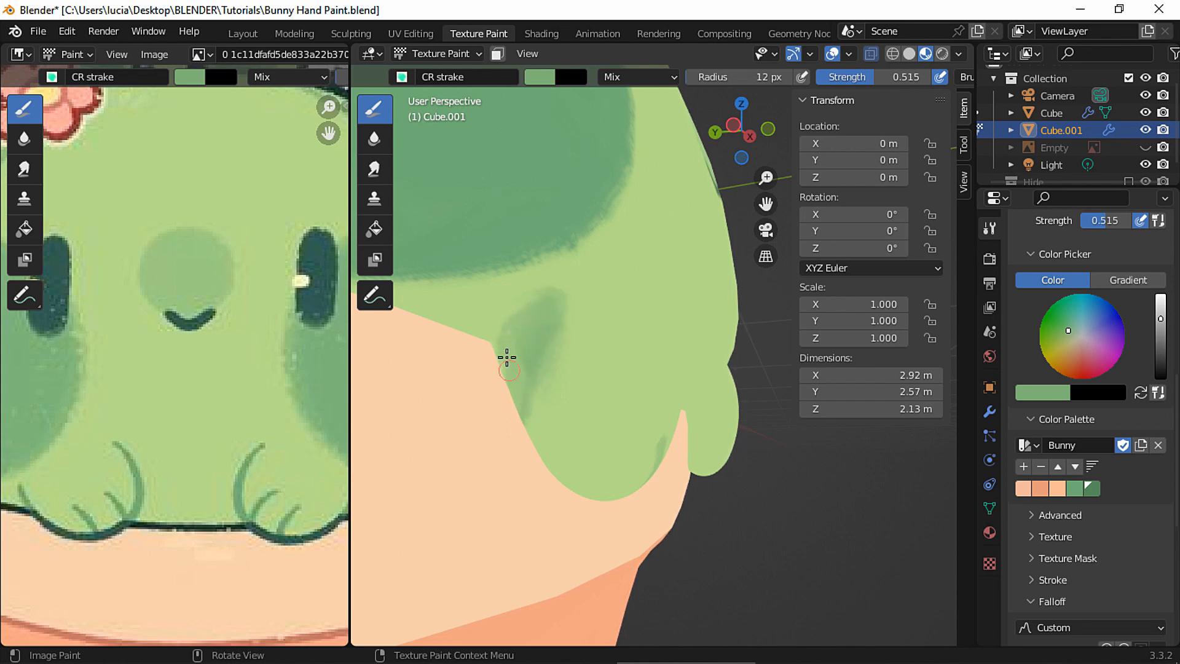
pyautogui.moveTo(569, 412); pyautogui.dragTo(575, 350, button='middle')
pyautogui.moveTo(574, 362)
pyautogui.keyDown('shift'); pyautogui.mouseDown(button='middle')
pyautogui.moveTo(587, 431)
pyautogui.moveTo(636, 400)
pyautogui.mouseUp(button='middle'); pyautogui.keyUp('shift')
pyautogui.keyDown('ctrl'); pyautogui.moveTo(637, 399); pyautogui.dragTo(684, 327, button='middle'); pyautogui.keyUp('ctrl')
pyautogui.moveTo(609, 420); pyautogui.dragTo(632, 453)
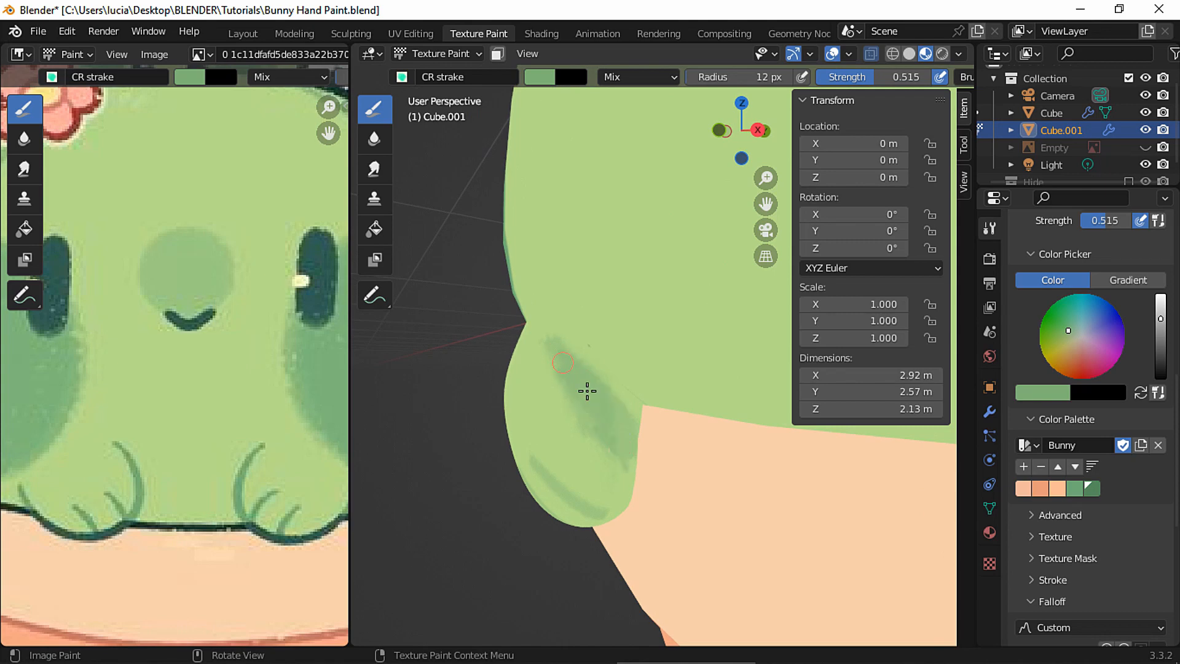
pyautogui.moveTo(600, 390); pyautogui.dragTo(640, 471)
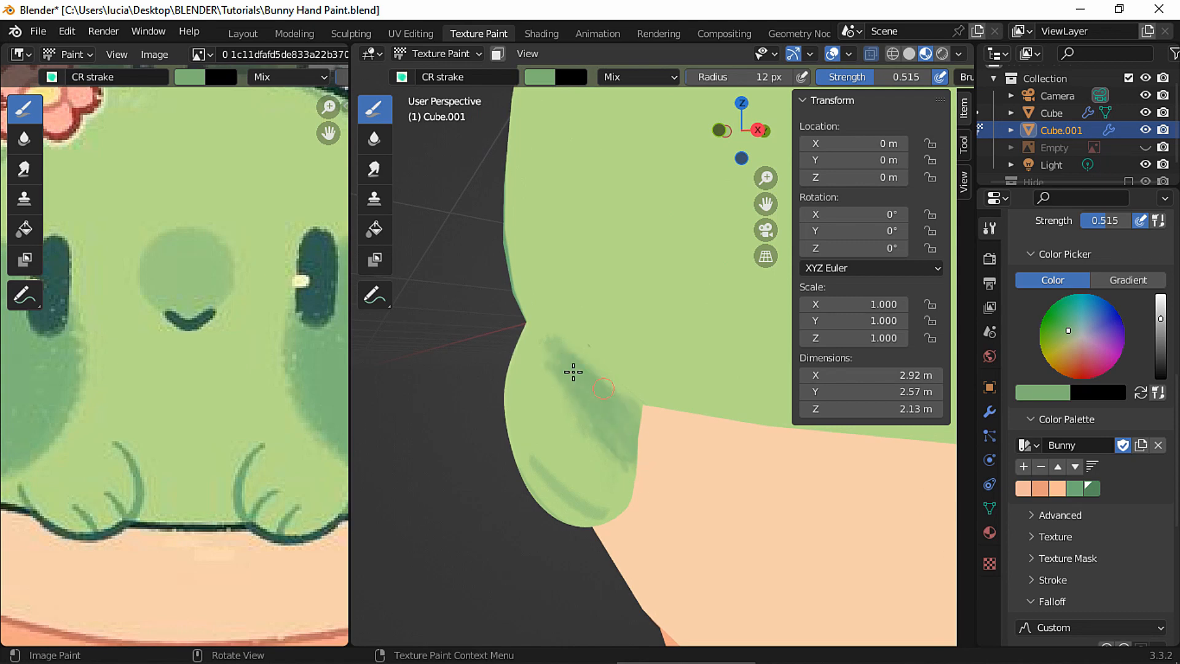
# Paint mid-green shading strokes along the inner and outer edges of the bunny's unshaded front paw with a 12 px brush at strength 0.515
pyautogui.moveTo(584, 395)
pyautogui.mouseDown(button='middle')
pyautogui.moveTo(658, 430)
pyautogui.moveTo(646, 452)
pyautogui.moveTo(737, 443)
pyautogui.mouseUp(button='middle')
pyautogui.keyDown('shift'); pyautogui.moveTo(799, 378); pyautogui.dragTo(616, 351, button='middle'); pyautogui.keyUp('shift')
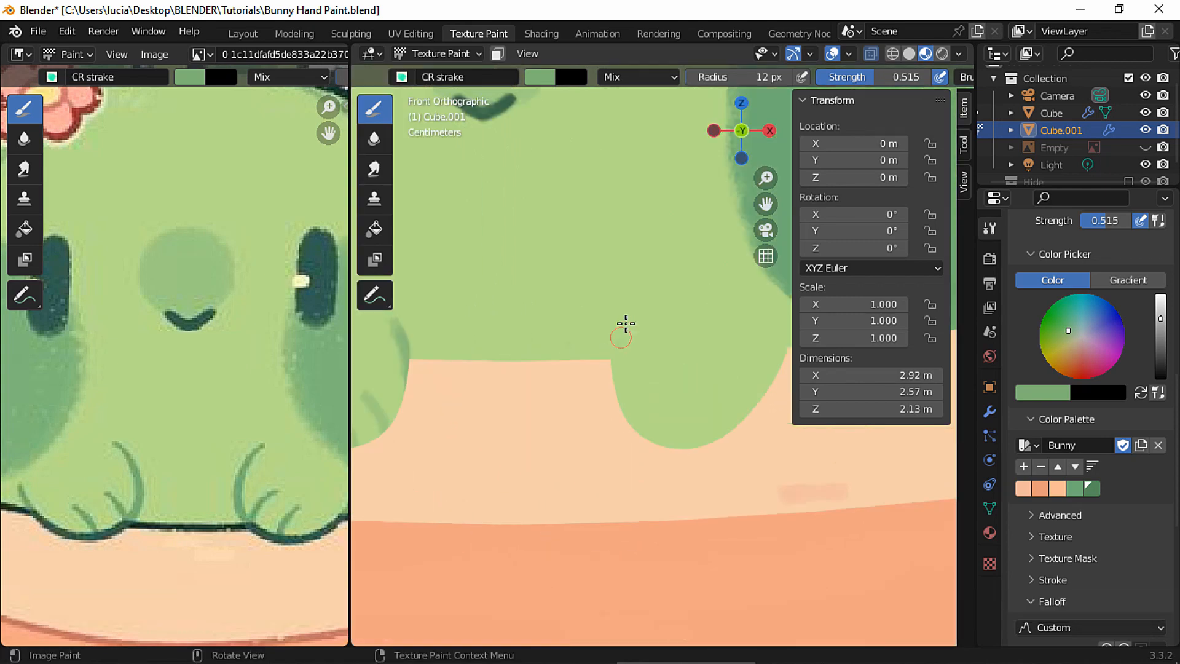
pyautogui.moveTo(634, 316); pyautogui.dragTo(614, 379)
pyautogui.keyDown('shift'); pyautogui.moveTo(661, 412); pyautogui.dragTo(581, 425, button='middle'); pyautogui.keyUp('shift')
pyautogui.keyDown('shift'); pyautogui.moveTo(283, 406); pyautogui.dragTo(131, 398, button='middle'); pyautogui.keyUp('shift')
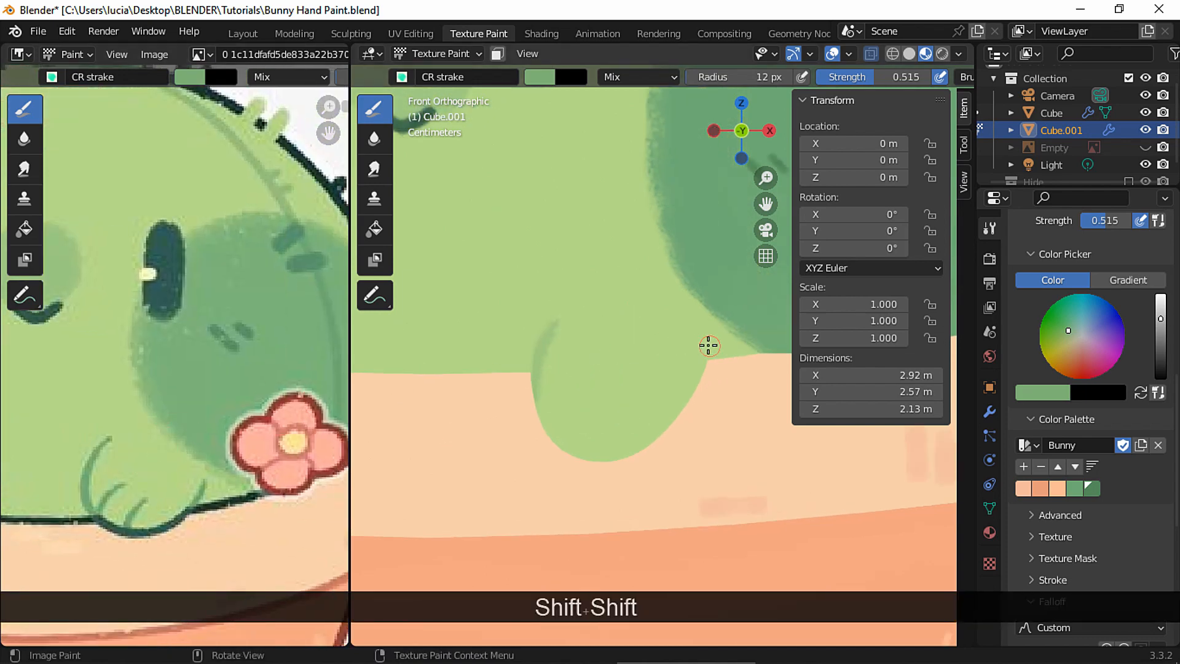
pyautogui.moveTo(701, 329); pyautogui.dragTo(676, 415)
# Extend the mid-green shading around the outer and inner sides of the same paw where it meets the body
pyautogui.moveTo(660, 437)
pyautogui.mouseDown(button='middle')
pyautogui.moveTo(635, 408)
pyautogui.moveTo(547, 403)
pyautogui.mouseUp(button='middle')
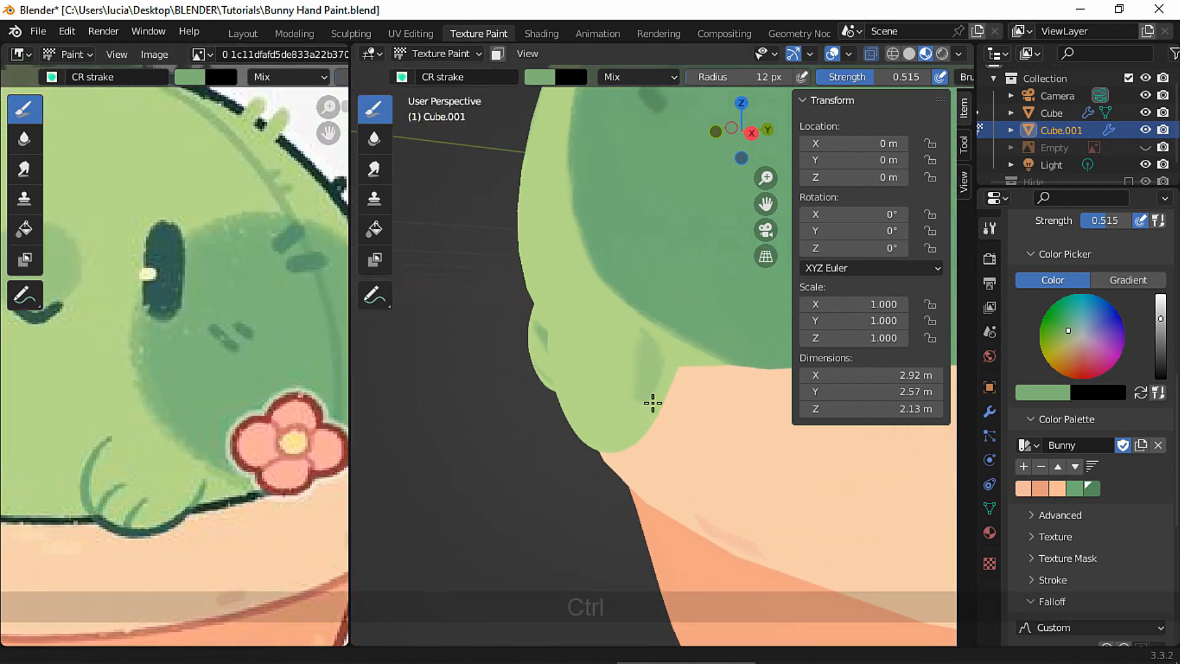
pyautogui.keyDown('ctrl'); pyautogui.moveTo(653, 403); pyautogui.dragTo(669, 373, button='middle'); pyautogui.keyUp('ctrl')
pyautogui.moveTo(671, 374)
pyautogui.mouseDown()
pyautogui.moveTo(632, 453)
pyautogui.moveTo(671, 384)
pyautogui.mouseUp()
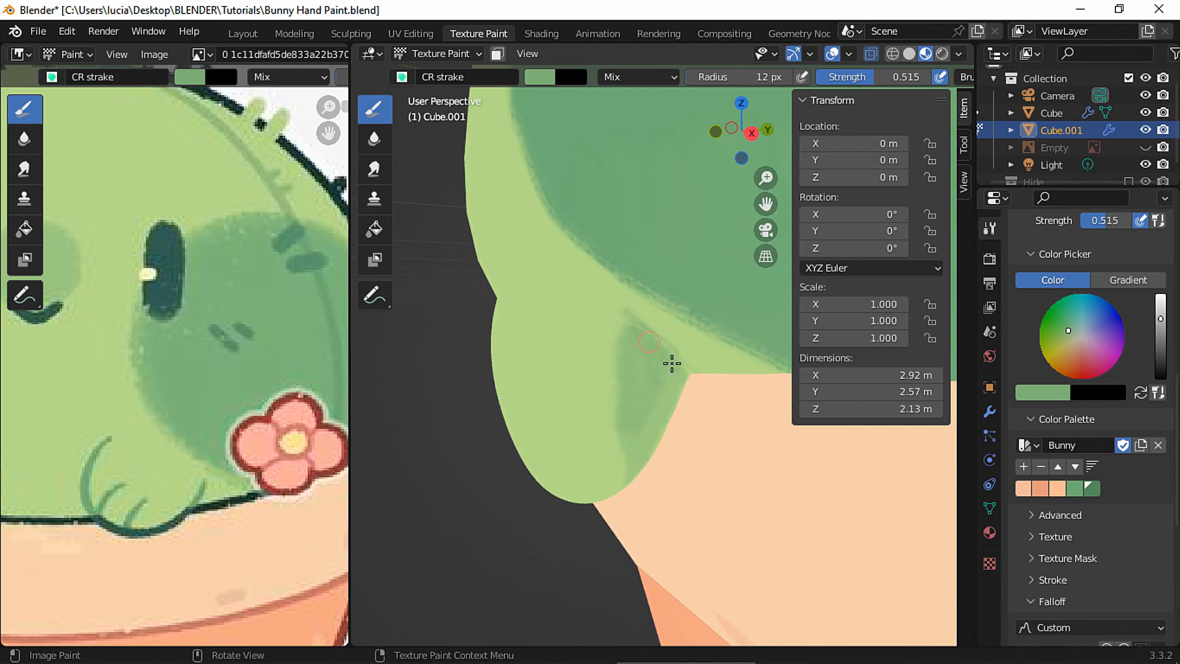
pyautogui.moveTo(630, 462)
pyautogui.mouseDown(button='middle')
pyautogui.moveTo(651, 345)
pyautogui.moveTo(561, 423)
pyautogui.mouseUp(button='middle')
pyautogui.moveTo(561, 423)
pyautogui.mouseDown()
pyautogui.moveTo(580, 367)
pyautogui.moveTo(554, 469)
pyautogui.moveTo(603, 350)
pyautogui.mouseUp()
pyautogui.moveTo(540, 404); pyautogui.dragTo(578, 415)
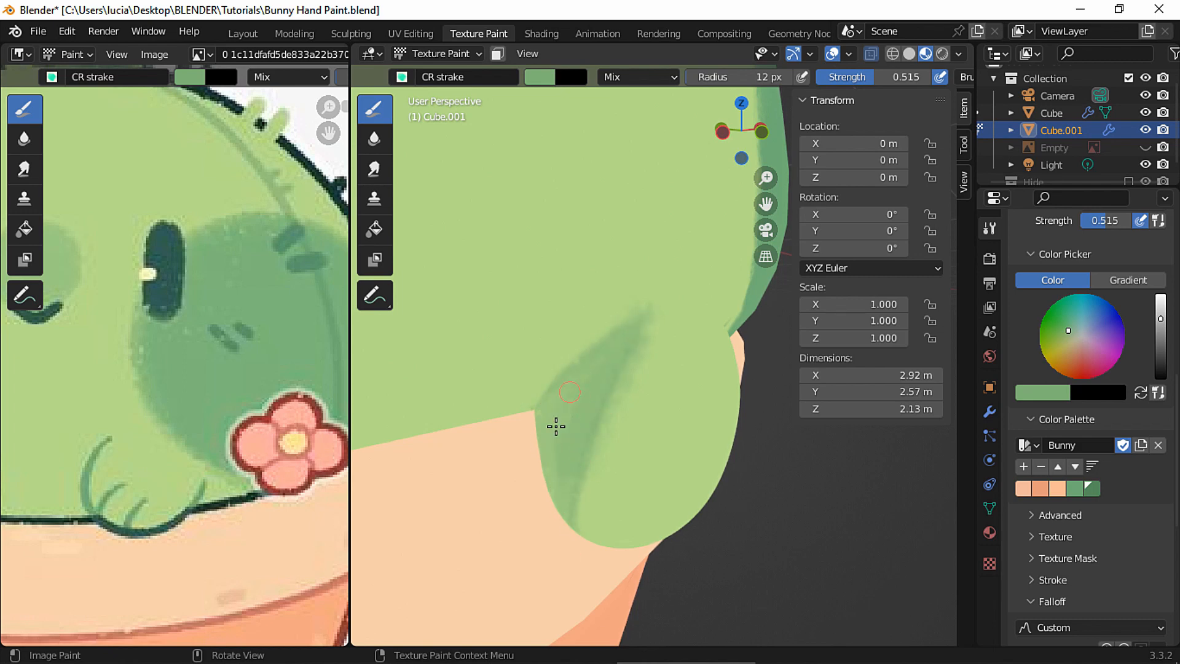
# Paint the toe lines on the paw's front and carry them onto its underside with a 9 px brush at strength 0.745
pyautogui.press('KP_1')
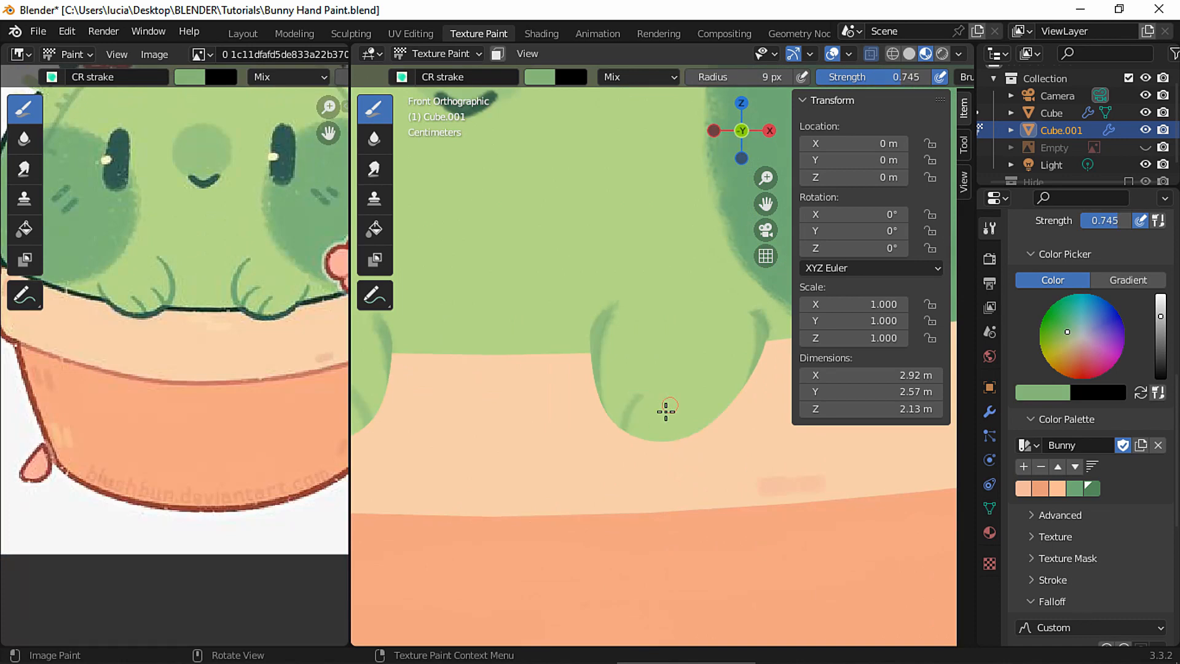
pyautogui.keyDown('ctrl'); pyautogui.moveTo(654, 450); pyautogui.dragTo(571, 505, button='middle'); pyautogui.keyUp('ctrl')
pyautogui.keyDown('shift'); pyautogui.moveTo(566, 446); pyautogui.dragTo(504, 424, button='middle'); pyautogui.keyUp('shift')
pyautogui.press('s')
pyautogui.press('s')
pyautogui.keyDown('shift'); pyautogui.moveTo(498, 431); pyautogui.dragTo(451, 372, button='middle'); pyautogui.keyUp('shift')
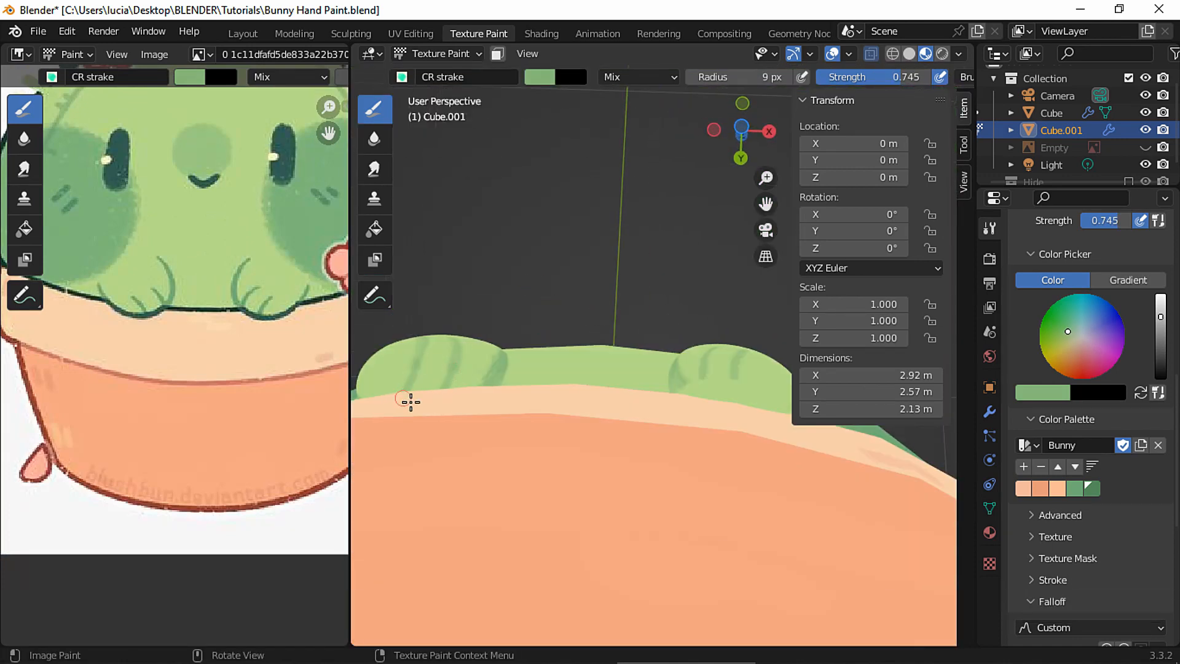
pyautogui.moveTo(523, 345); pyautogui.dragTo(633, 382, button='middle')
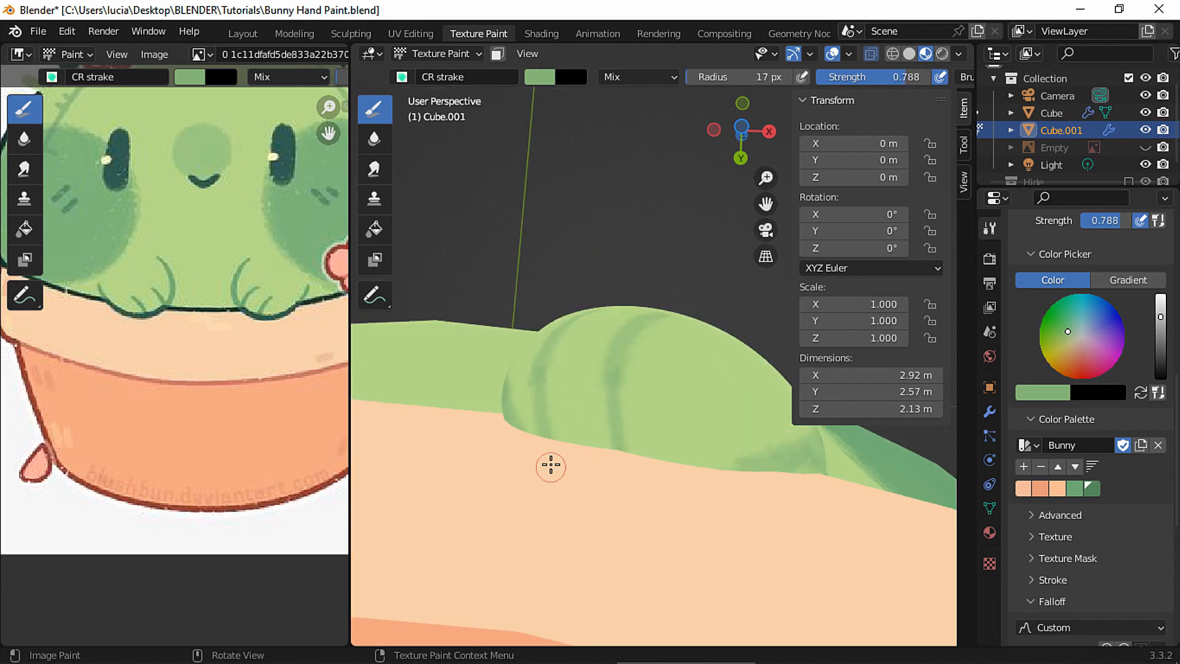
# Sample the light green paw colour, set the brush strength to 0.473 and soften the toe lines on the paw's underside
pyautogui.moveTo(588, 442); pyautogui.dragTo(606, 388, button='middle')
pyautogui.press('s')
pyautogui.press('s')
pyautogui.hotkey('shift', 'f')
pyautogui.click(578, 383)
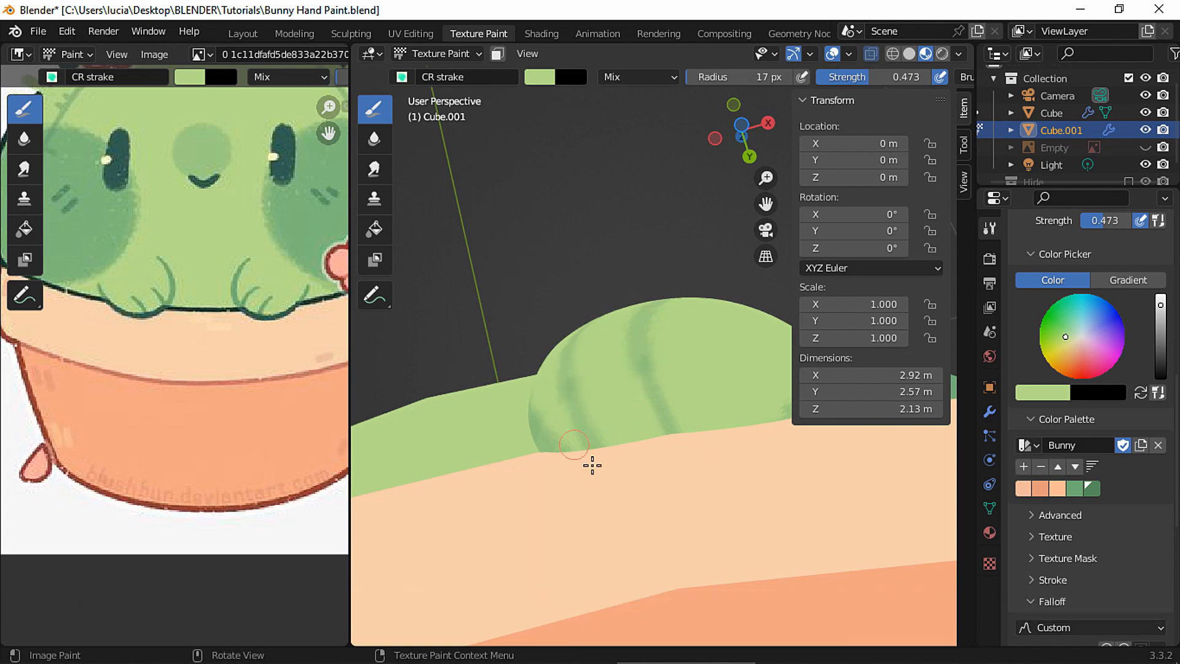
pyautogui.moveTo(649, 364)
pyautogui.mouseDown(button='middle')
pyautogui.moveTo(705, 416)
pyautogui.moveTo(667, 420)
pyautogui.mouseUp(button='middle')
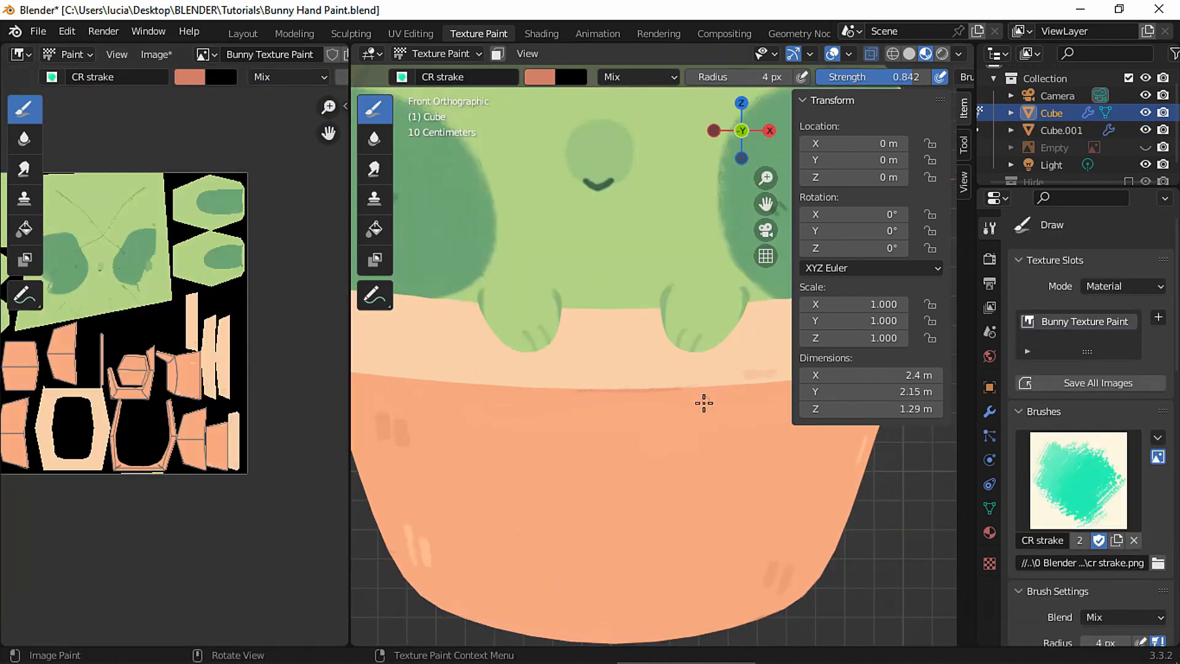
# Paint a thin dark salmon line where the rim meets the pot along the front with a 4 px brush at strength 0.842
pyautogui.moveTo(589, 381); pyautogui.dragTo(681, 374)
pyautogui.keyDown('shift'); pyautogui.moveTo(703, 369); pyautogui.dragTo(594, 364, button='middle'); pyautogui.keyUp('shift')
pyautogui.moveTo(545, 373); pyautogui.dragTo(665, 356)
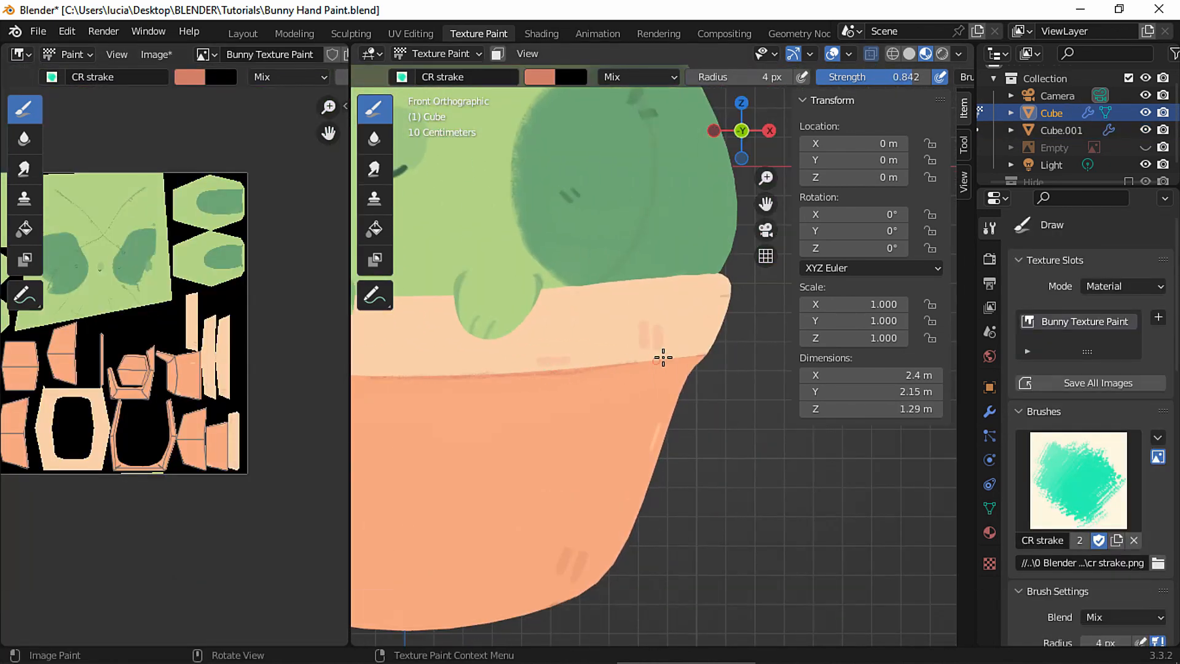
pyautogui.moveTo(641, 391)
pyautogui.keyDown('ctrl'); pyautogui.mouseDown(button='middle')
pyautogui.moveTo(664, 362)
pyautogui.moveTo(535, 408)
pyautogui.moveTo(670, 370)
pyautogui.mouseUp(button='middle'); pyautogui.keyUp('ctrl')
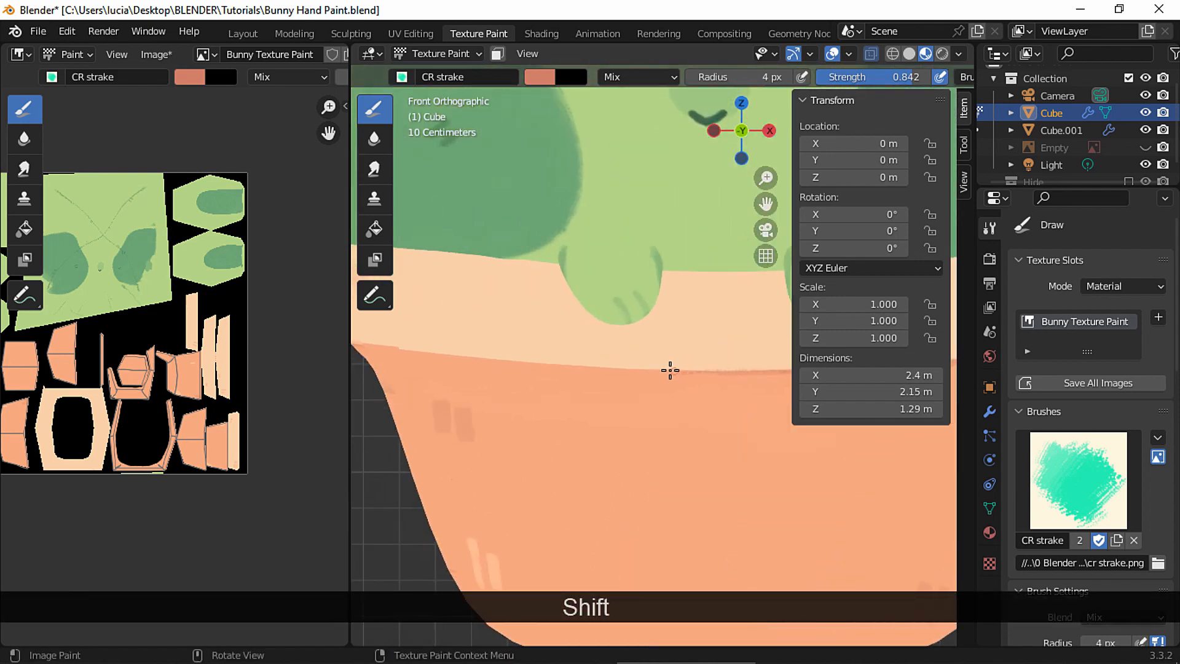
pyautogui.keyDown('shift'); pyautogui.moveTo(573, 367); pyautogui.dragTo(664, 384, button='middle'); pyautogui.keyUp('shift')
# Set the brush radius to 6 px and continue the dark line under the rim around the pot's back and side
pyautogui.press('f')
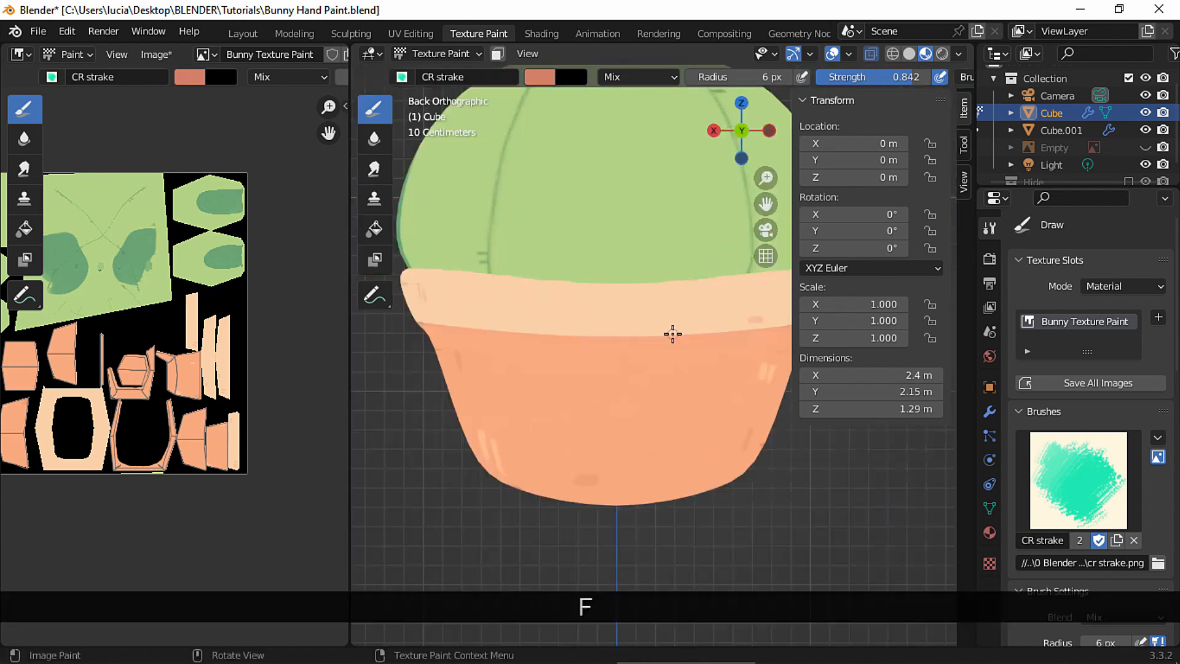
pyautogui.click(664, 338)
pyautogui.moveTo(664, 337)
pyautogui.keyDown('shift'); pyautogui.mouseDown(button='middle')
pyautogui.moveTo(605, 343)
pyautogui.moveTo(651, 340)
pyautogui.mouseUp(button='middle'); pyautogui.keyUp('shift')
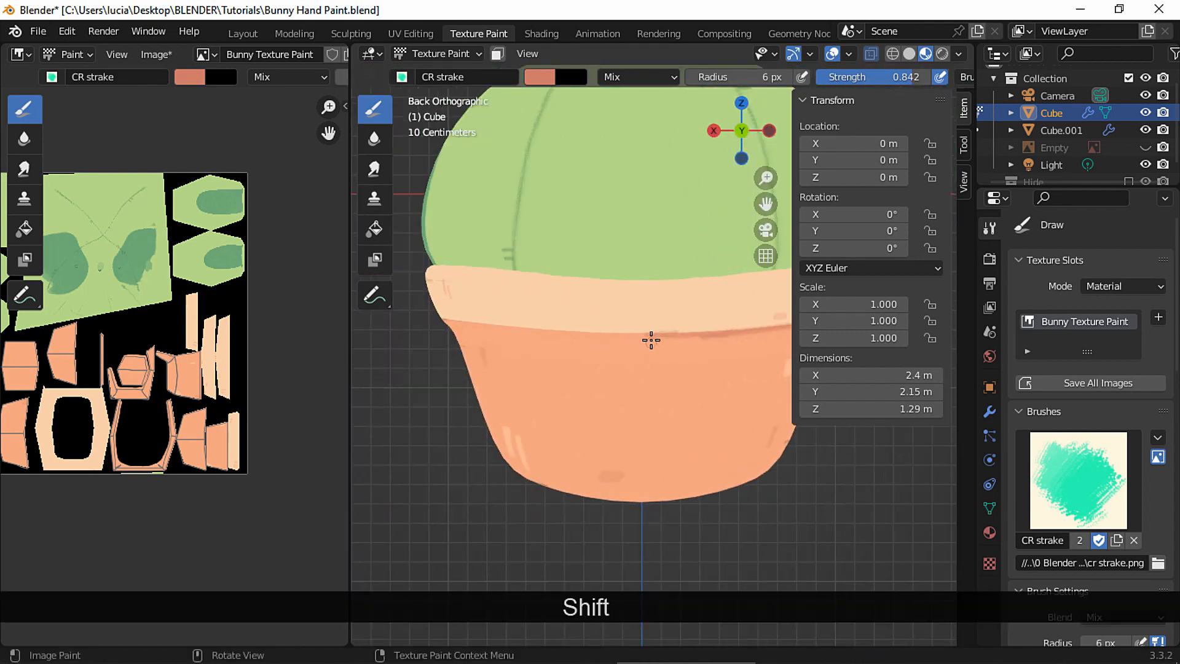
pyautogui.moveTo(643, 337); pyautogui.dragTo(529, 332)
pyautogui.moveTo(525, 343)
pyautogui.mouseDown(button='middle')
pyautogui.moveTo(610, 345)
pyautogui.moveTo(609, 311)
pyautogui.mouseUp(button='middle')
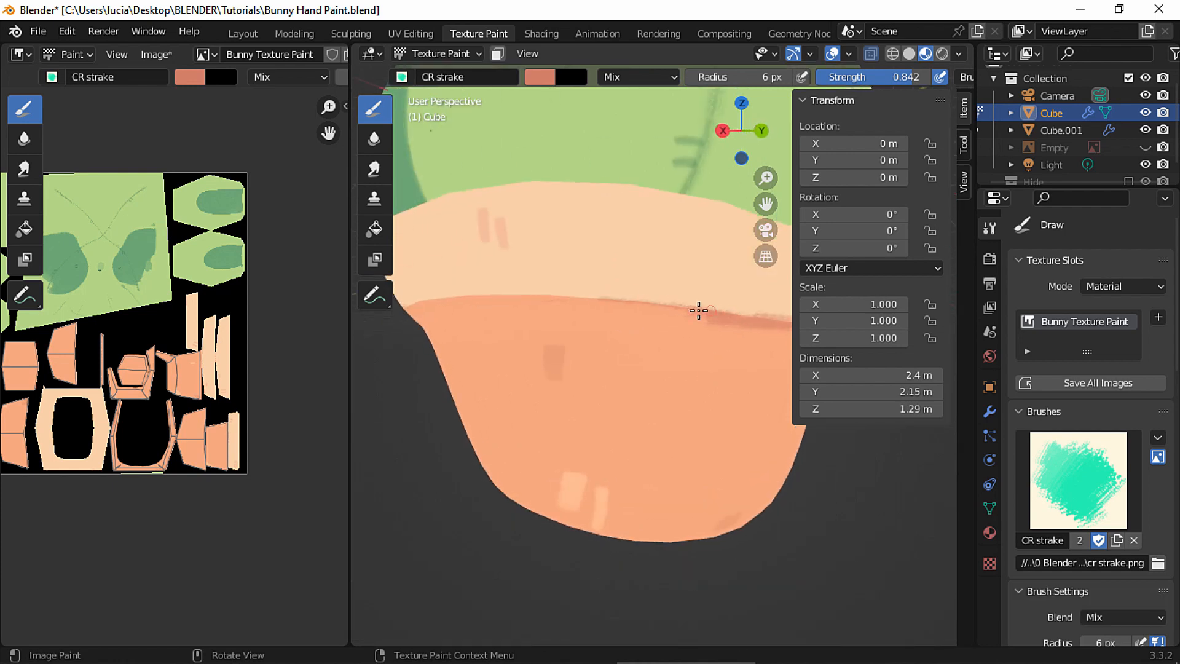
pyautogui.moveTo(525, 311); pyautogui.dragTo(545, 290, button='middle')
pyautogui.moveTo(725, 289); pyautogui.dragTo(617, 287, button='middle')
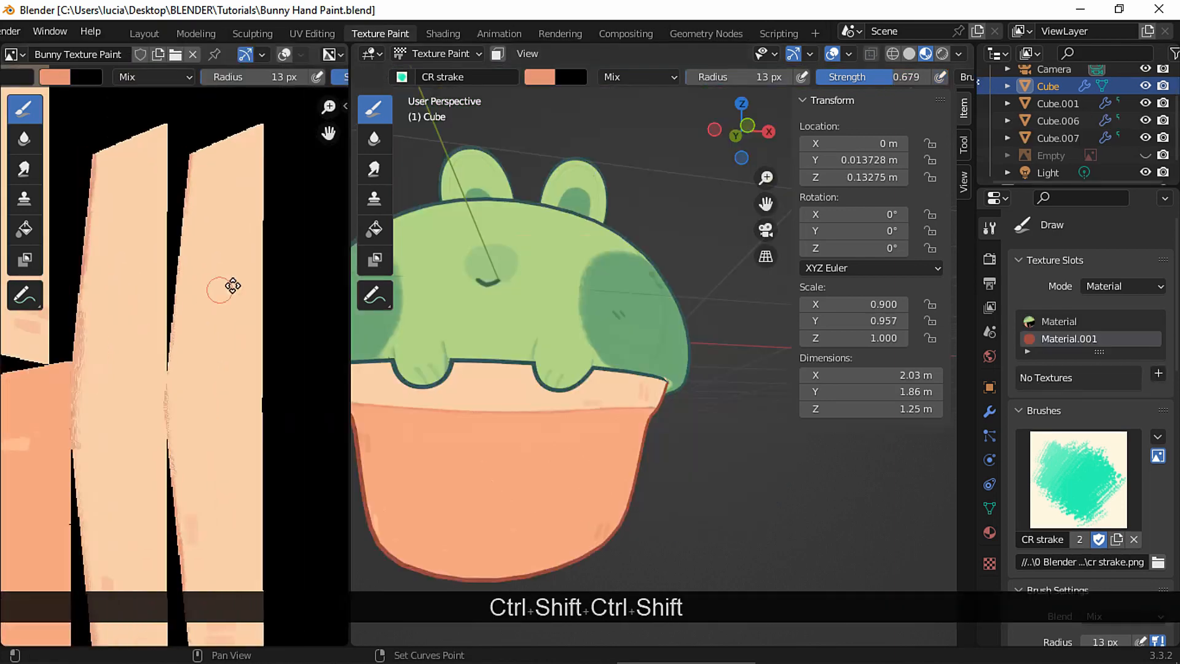
# Paint salmon shading along the upper part of the rim strip's edge on the texture image with a 13 px brush
pyautogui.keyDown('shift'); pyautogui.moveTo(233, 286); pyautogui.dragTo(295, 274, button='middle'); pyautogui.keyUp('shift')
pyautogui.moveTo(254, 139); pyautogui.dragTo(249, 206)
pyautogui.keyDown('ctrl'); pyautogui.moveTo(261, 242); pyautogui.dragTo(255, 199, button='middle'); pyautogui.keyUp('ctrl')
pyautogui.keyDown('shift'); pyautogui.moveTo(256, 199); pyautogui.dragTo(218, 282, button='middle'); pyautogui.keyUp('shift')
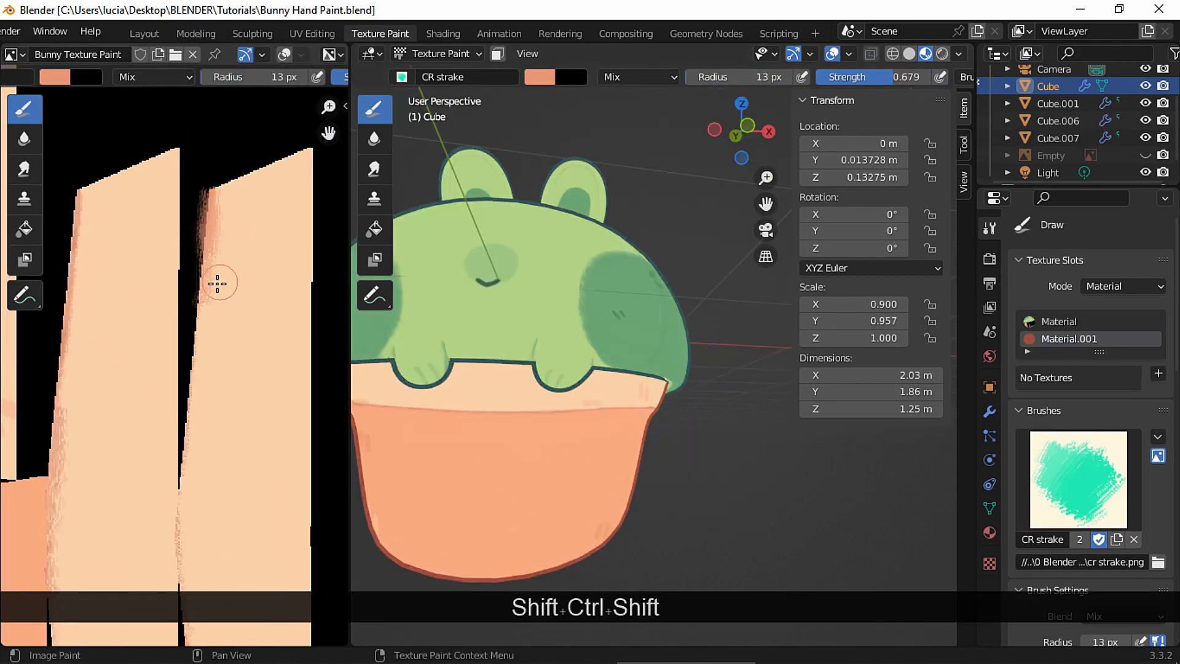
pyautogui.moveTo(199, 318)
pyautogui.mouseDown()
pyautogui.moveTo(209, 251)
pyautogui.moveTo(201, 377)
pyautogui.moveTo(201, 328)
pyautogui.mouseUp()
pyautogui.keyDown('shift'); pyautogui.moveTo(201, 329); pyautogui.dragTo(199, 310, button='middle'); pyautogui.keyUp('shift')
pyautogui.moveTo(210, 212); pyautogui.dragTo(196, 335)
pyautogui.keyDown('shift'); pyautogui.moveTo(196, 328); pyautogui.dragTo(199, 92, button='middle'); pyautogui.keyUp('shift')
pyautogui.moveTo(200, 437)
pyautogui.mouseDown()
pyautogui.moveTo(214, 470)
pyautogui.moveTo(202, 413)
pyautogui.moveTo(212, 429)
pyautogui.mouseUp()
pyautogui.keyDown('shift'); pyautogui.moveTo(212, 429); pyautogui.dragTo(218, 571, button='middle'); pyautogui.keyUp('shift')
pyautogui.keyDown('ctrl'); pyautogui.moveTo(217, 572); pyautogui.dragTo(205, 453, button='middle'); pyautogui.keyUp('ctrl')
# Set the brush radius to 8 px and carry the salmon edge shading down the rest of the rim strip on the texture image
pyautogui.press('f')
pyautogui.click(197, 450)
pyautogui.moveTo(197, 416); pyautogui.dragTo(199, 497)
pyautogui.moveTo(200, 497); pyautogui.dragTo(193, 361)
pyautogui.moveTo(204, 527); pyautogui.dragTo(215, 628)
pyautogui.keyDown('shift'); pyautogui.moveTo(201, 643); pyautogui.dragTo(195, 462, button='middle'); pyautogui.keyUp('shift')
pyautogui.moveTo(195, 462); pyautogui.dragTo(208, 416)
pyautogui.keyDown('shift'); pyautogui.moveTo(179, 92); pyautogui.dragTo(194, 382, button='middle'); pyautogui.keyUp('shift')
pyautogui.moveTo(208, 194)
pyautogui.mouseDown()
pyautogui.moveTo(211, 142)
pyautogui.moveTo(192, 280)
pyautogui.moveTo(209, 437)
pyautogui.moveTo(188, 345)
pyautogui.moveTo(200, 206)
pyautogui.moveTo(205, 553)
pyautogui.mouseUp()
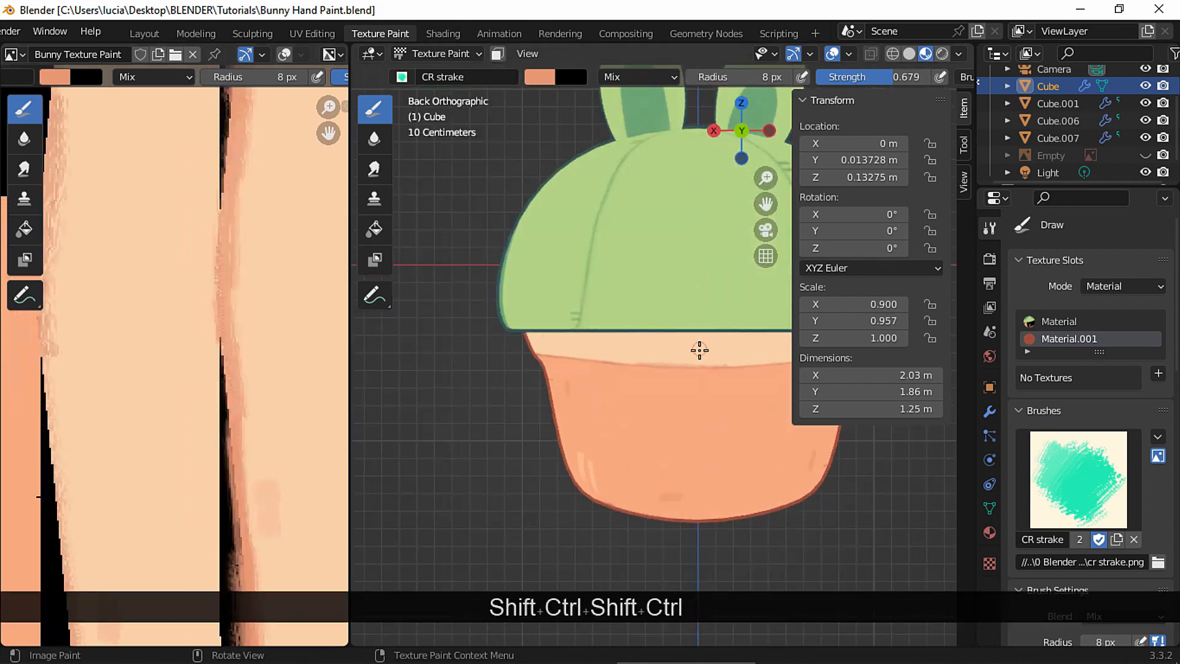
# Blend the salmon line under the rim from the middle of the pot's back out to one edge
pyautogui.keyDown('shift'); pyautogui.moveTo(700, 349); pyautogui.dragTo(606, 327, button='middle'); pyautogui.keyUp('shift')
pyautogui.moveTo(707, 350)
pyautogui.keyDown('ctrl'); pyautogui.mouseDown(button='middle')
pyautogui.moveTo(717, 290)
pyautogui.moveTo(707, 233)
pyautogui.mouseUp(button='middle'); pyautogui.keyUp('ctrl')
pyautogui.keyDown('shift'); pyautogui.moveTo(608, 345); pyautogui.dragTo(601, 313, button='middle'); pyautogui.keyUp('shift')
pyautogui.moveTo(600, 314); pyautogui.dragTo(568, 314)
pyautogui.keyDown('shift'); pyautogui.moveTo(614, 311); pyautogui.dragTo(509, 326, button='middle'); pyautogui.keyUp('shift')
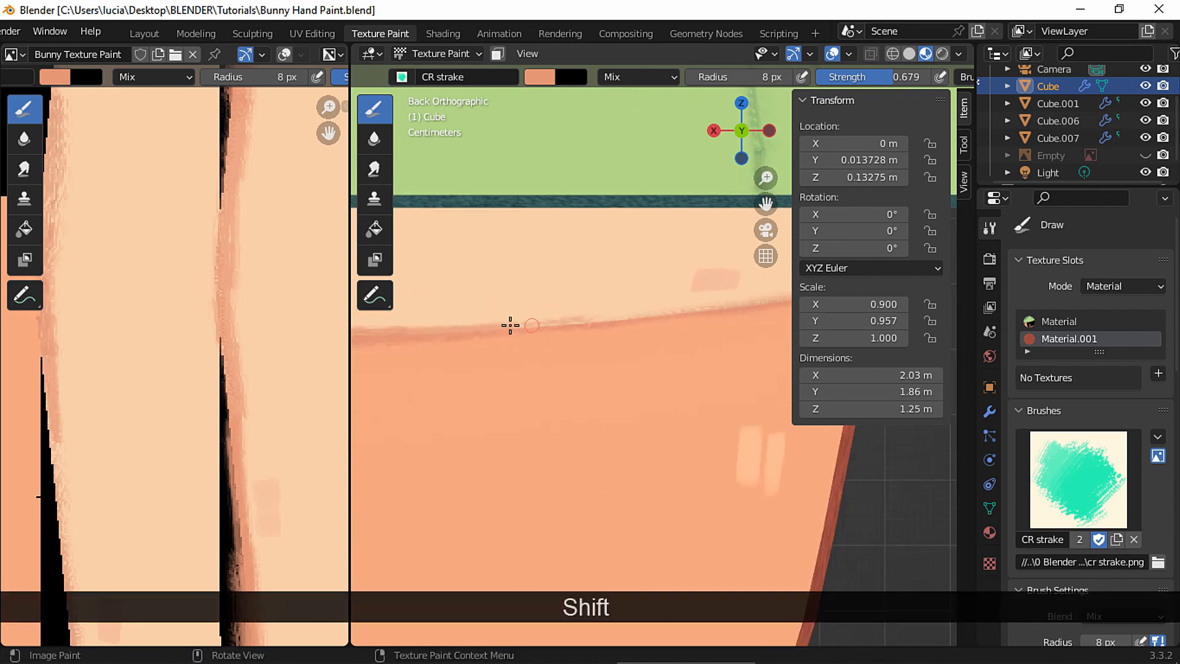
pyautogui.moveTo(566, 323); pyautogui.dragTo(643, 319)
pyautogui.keyDown('shift'); pyautogui.moveTo(700, 304); pyautogui.dragTo(498, 324, button='middle'); pyautogui.keyUp('shift')
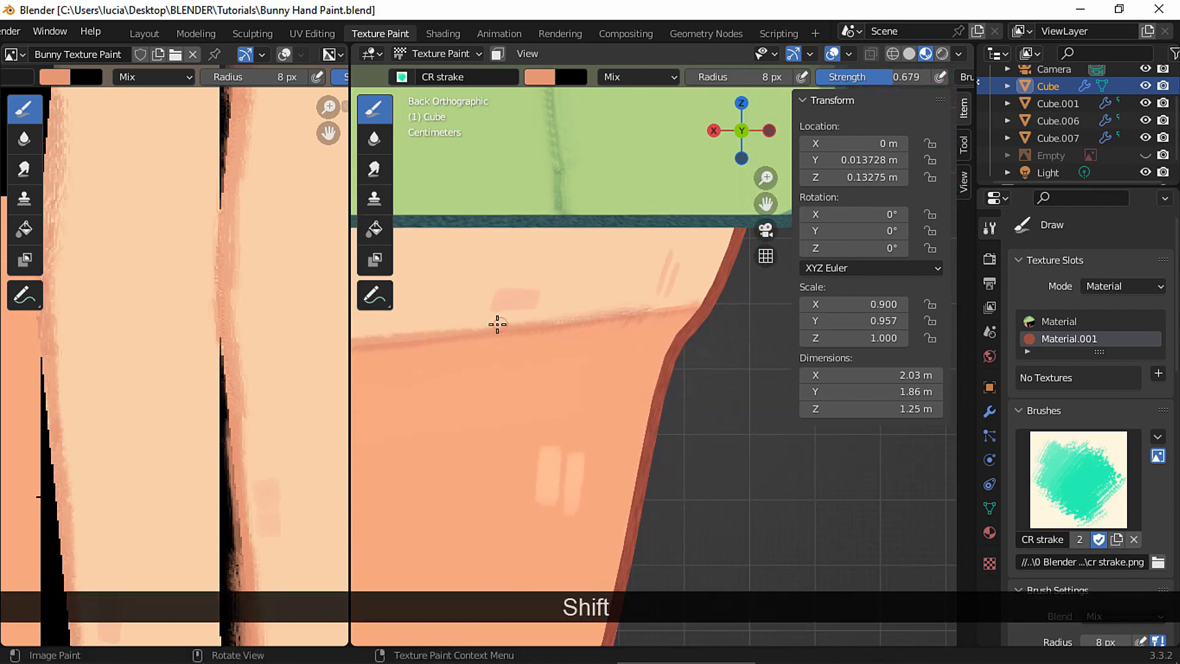
pyautogui.moveTo(499, 324); pyautogui.dragTo(687, 305)
# Blend the salmon line under the rim across the other half of the pot's back to its opposite edge
pyautogui.keyDown('shift'); pyautogui.moveTo(503, 337); pyautogui.dragTo(716, 311, button='middle'); pyautogui.keyUp('shift')
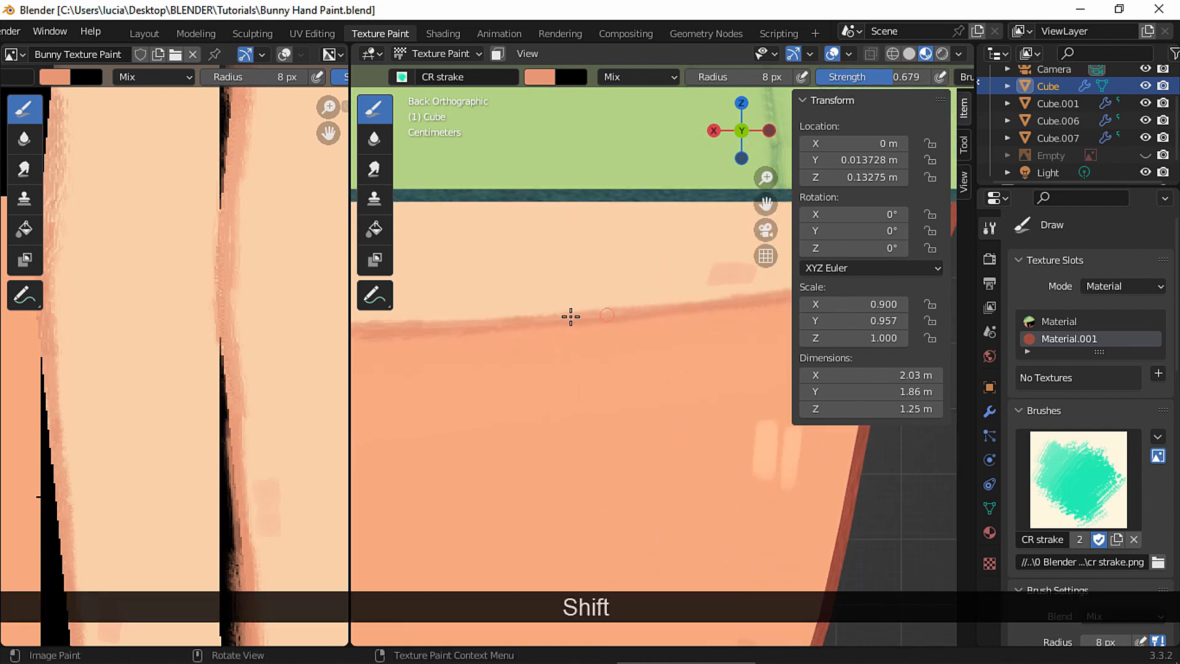
pyautogui.keyDown('shift'); pyautogui.moveTo(505, 330); pyautogui.dragTo(671, 337, button='middle'); pyautogui.keyUp('shift')
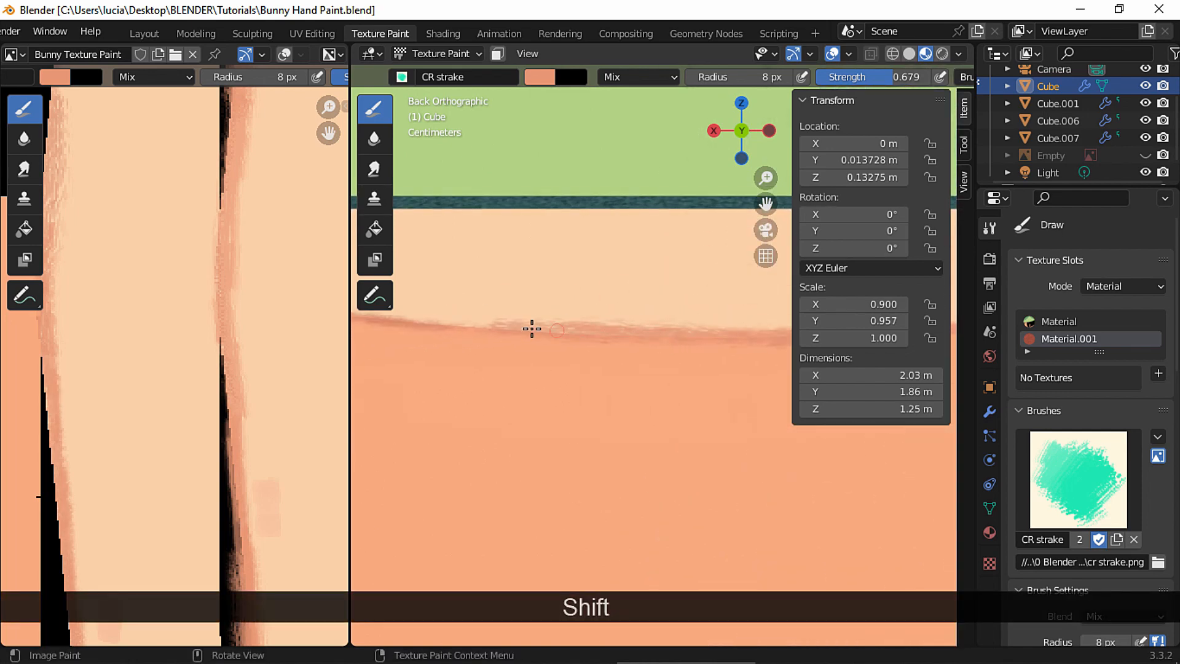
pyautogui.keyDown('shift'); pyautogui.moveTo(482, 327); pyautogui.dragTo(611, 353, button='middle'); pyautogui.keyUp('shift')
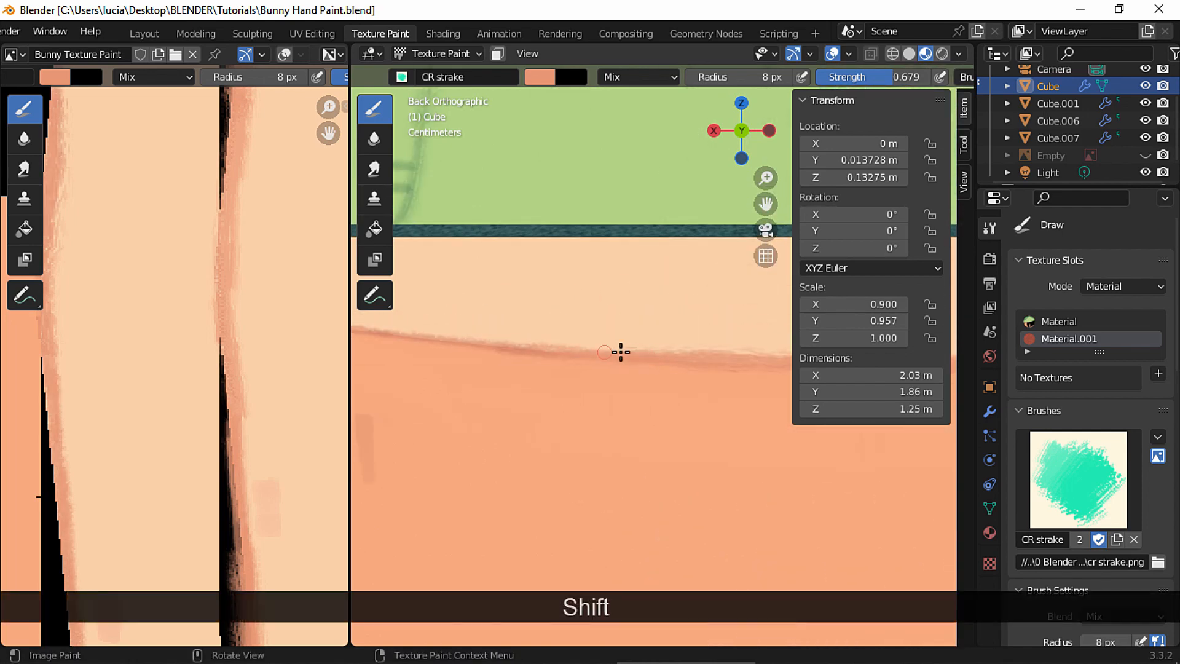
pyautogui.keyDown('shift'); pyautogui.moveTo(448, 334); pyautogui.dragTo(666, 339, button='middle'); pyautogui.keyUp('shift')
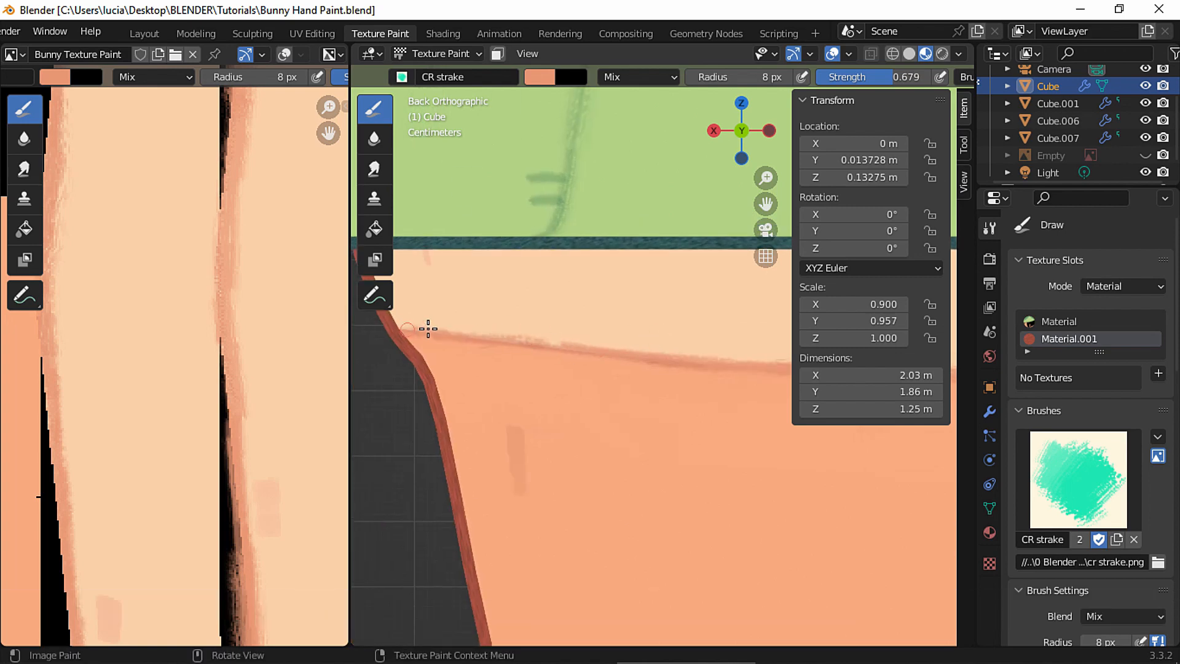
pyautogui.moveTo(415, 328); pyautogui.dragTo(679, 360)
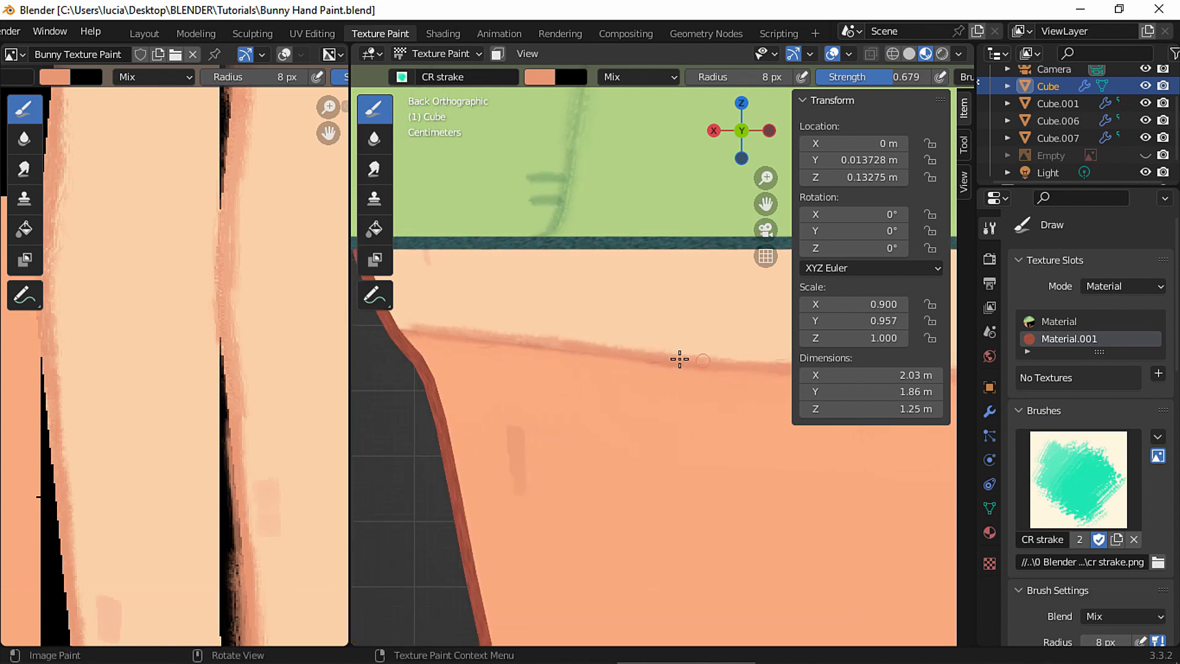
# Paint over the line under the rim along the pot's side in the right orthographic view
pyautogui.keyDown('ctrl'); pyautogui.moveTo(546, 351); pyautogui.dragTo(569, 393, button='middle'); pyautogui.keyUp('ctrl')
pyautogui.moveTo(568, 394); pyautogui.dragTo(578, 310, button='middle')
pyautogui.click(740, 133)
pyautogui.keyDown('ctrl'); pyautogui.keyDown('shift'); pyautogui.moveTo(480, 312); pyautogui.dragTo(593, 315, button='middle'); pyautogui.keyUp('shift'); pyautogui.keyUp('ctrl')
pyautogui.moveTo(483, 315); pyautogui.dragTo(568, 316)
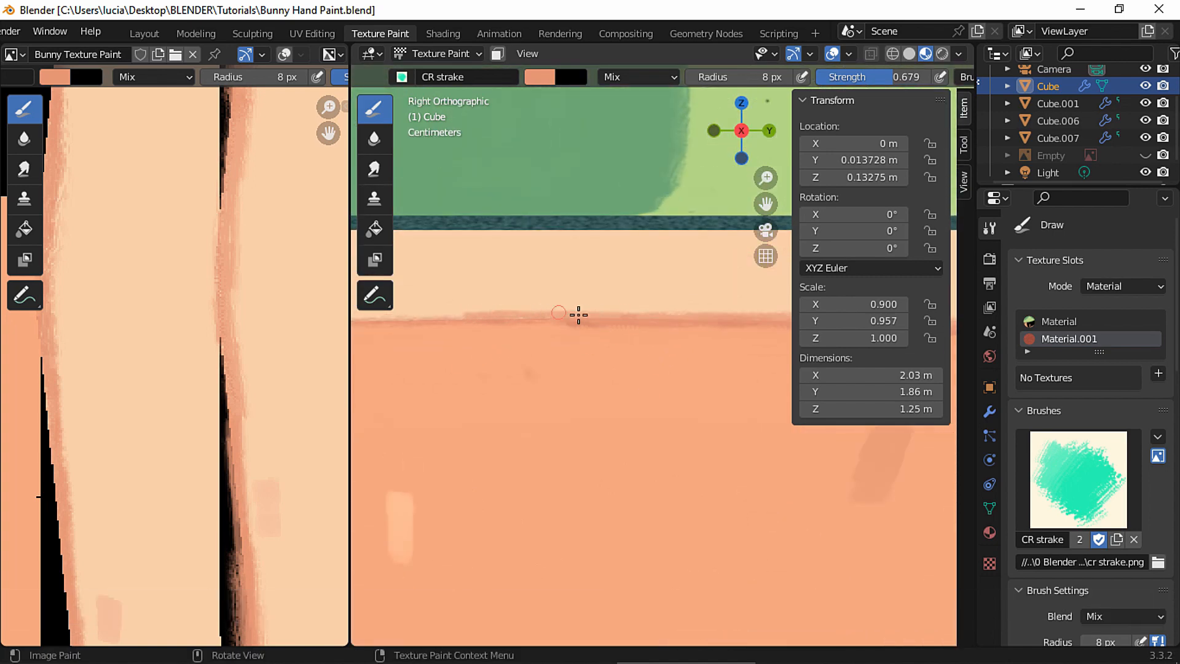
pyautogui.keyDown('shift'); pyautogui.moveTo(486, 310); pyautogui.dragTo(757, 300, button='middle'); pyautogui.keyUp('shift')
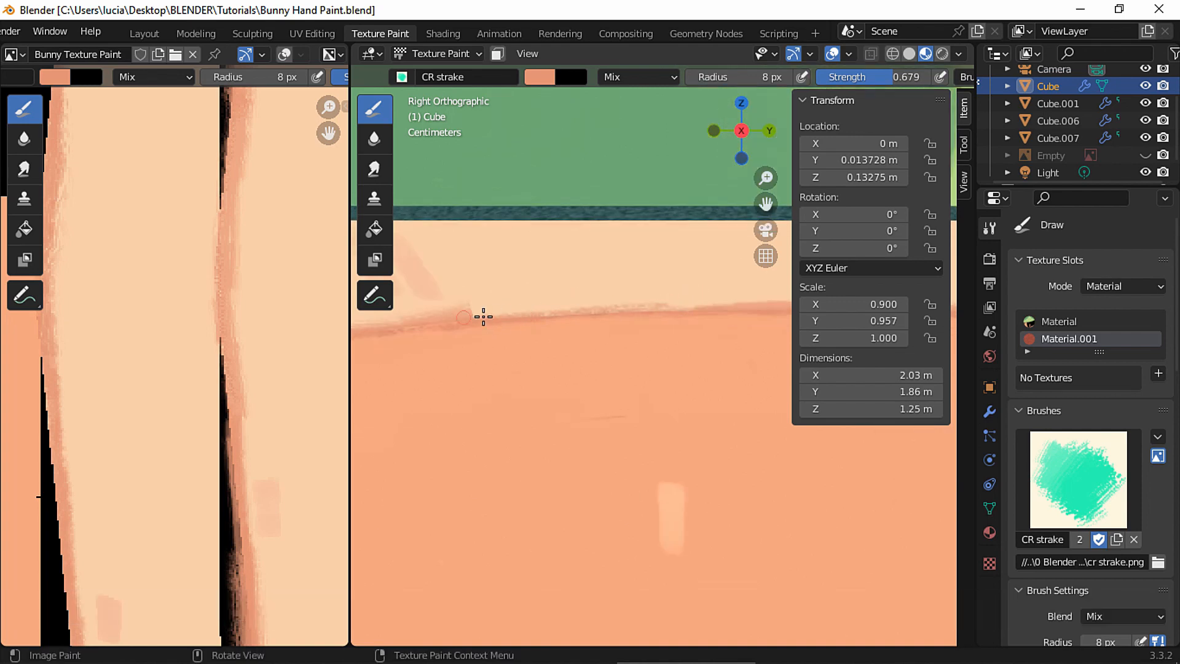
pyautogui.moveTo(482, 316); pyautogui.dragTo(734, 306)
pyautogui.keyDown('shift'); pyautogui.moveTo(694, 306); pyautogui.dragTo(674, 297, button='middle'); pyautogui.keyUp('shift')
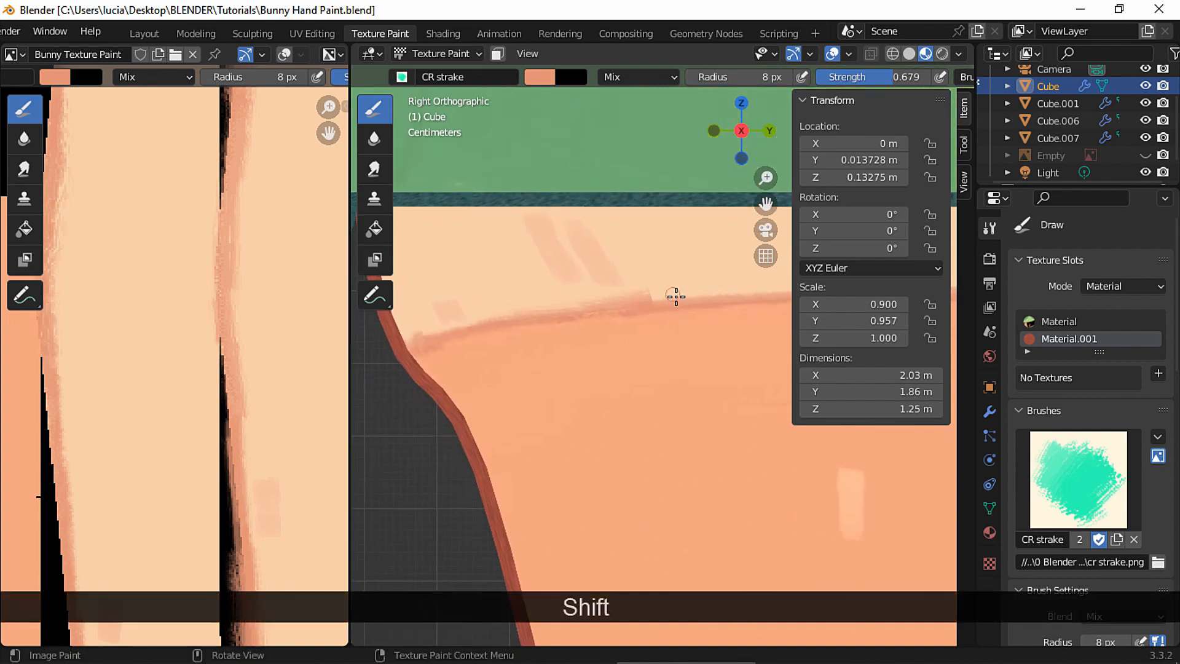
# Sample colours beside the rim line, set the brush strength to 0.648 and blend the line around the pot's opposite side
pyautogui.press('s')
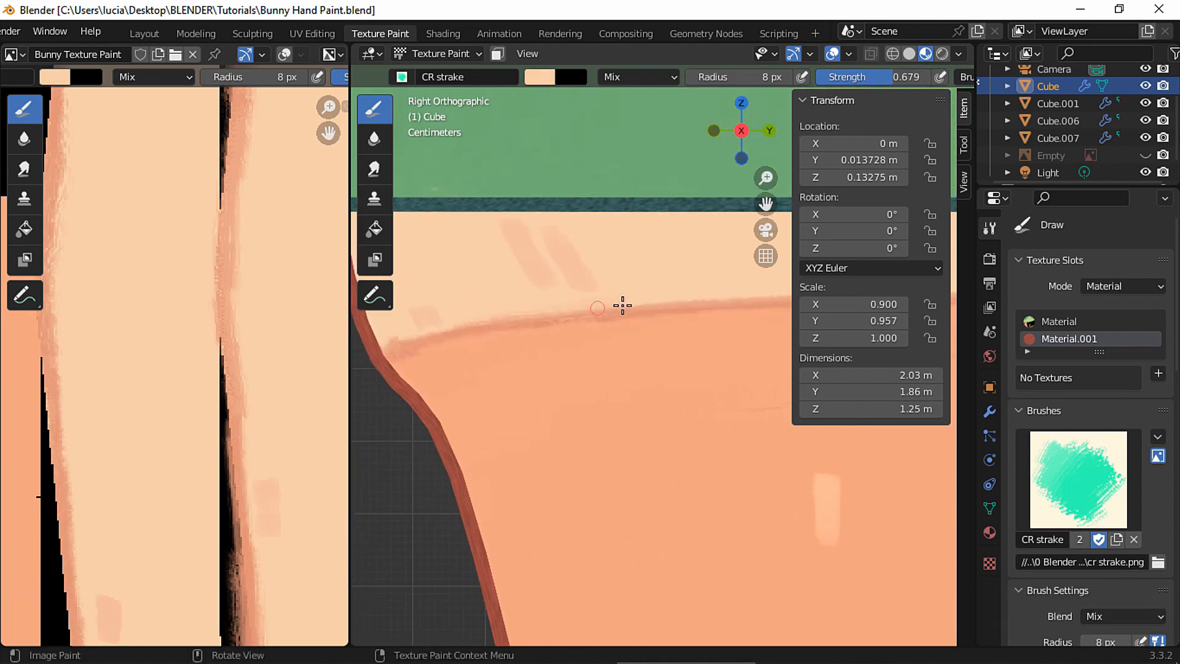
pyautogui.hotkey('shift', 'f')
pyautogui.click(579, 306)
pyautogui.moveTo(479, 331)
pyautogui.mouseDown(button='middle')
pyautogui.moveTo(581, 353)
pyautogui.moveTo(630, 380)
pyautogui.moveTo(601, 278)
pyautogui.mouseUp(button='middle')
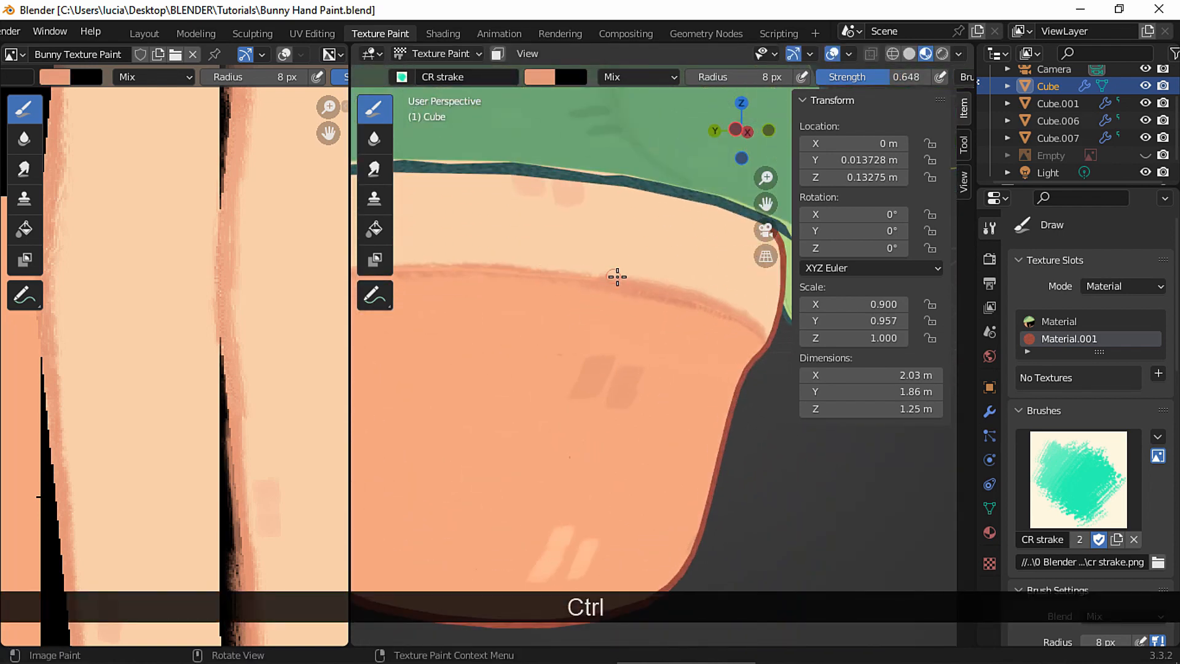
pyautogui.keyDown('shift'); pyautogui.moveTo(517, 264); pyautogui.dragTo(667, 300, button='middle'); pyautogui.keyUp('shift')
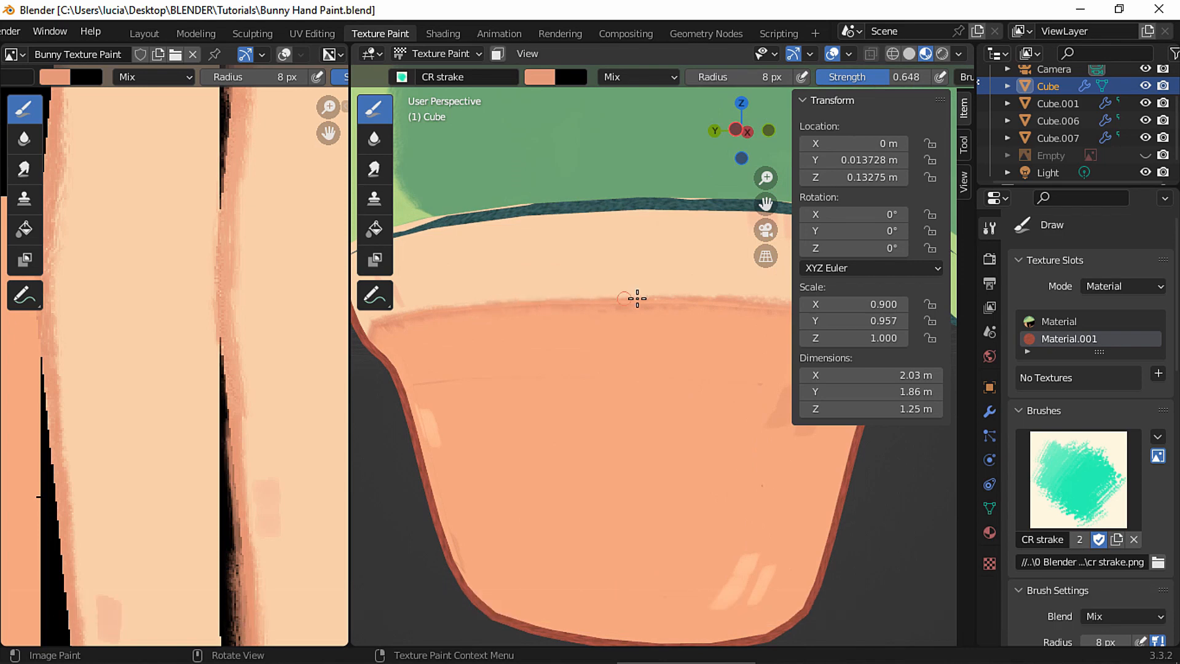
pyautogui.keyDown('shift'); pyautogui.moveTo(401, 313); pyautogui.dragTo(551, 287, button='middle'); pyautogui.keyUp('shift')
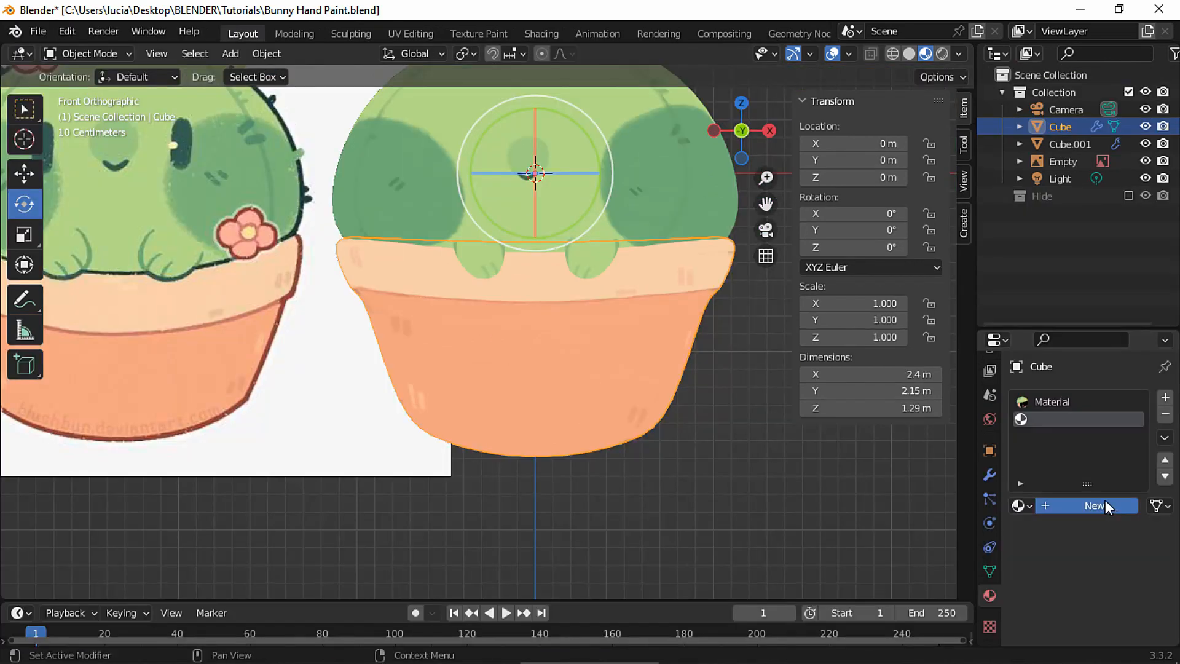
# Create the pot's second material with its base colour sampled from the reference pot's dark outline, and enable backface culling
pyautogui.click(1100, 501)
pyautogui.keyDown('shift'); pyautogui.moveTo(349, 352); pyautogui.dragTo(496, 350, button='middle'); pyautogui.keyUp('shift')
pyautogui.scroll(-10, 1055, 483)
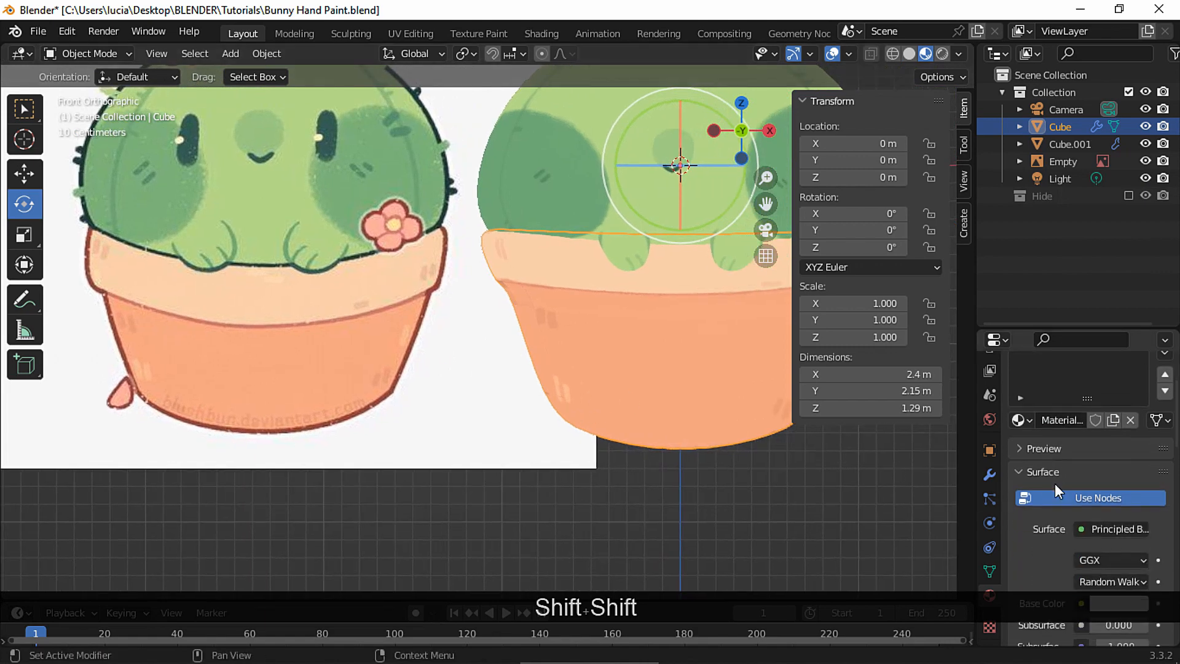
pyautogui.click(1119, 451)
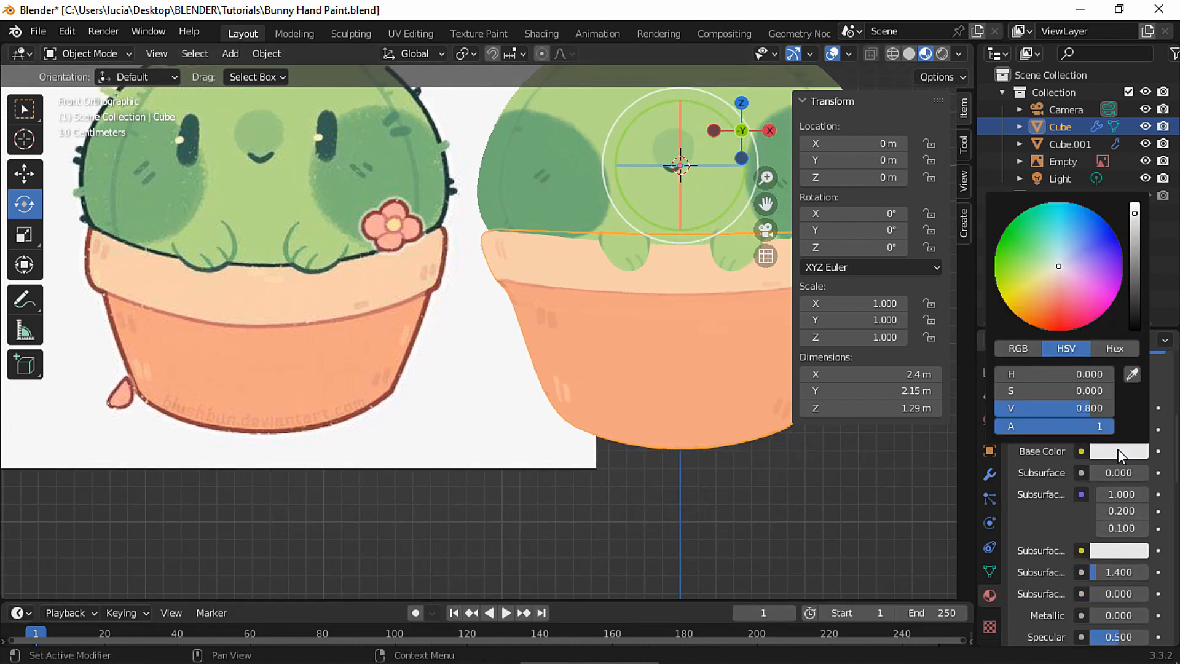
pyautogui.click(1134, 384)
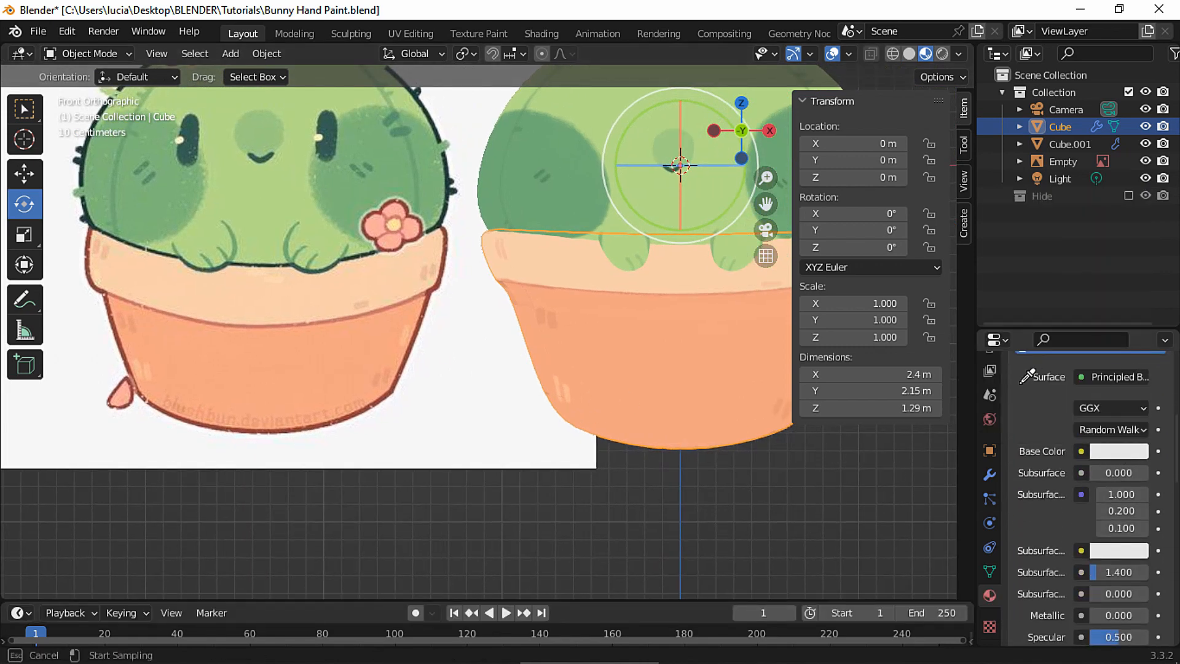
pyautogui.click(434, 288)
pyautogui.scroll(-8, 1062, 431)
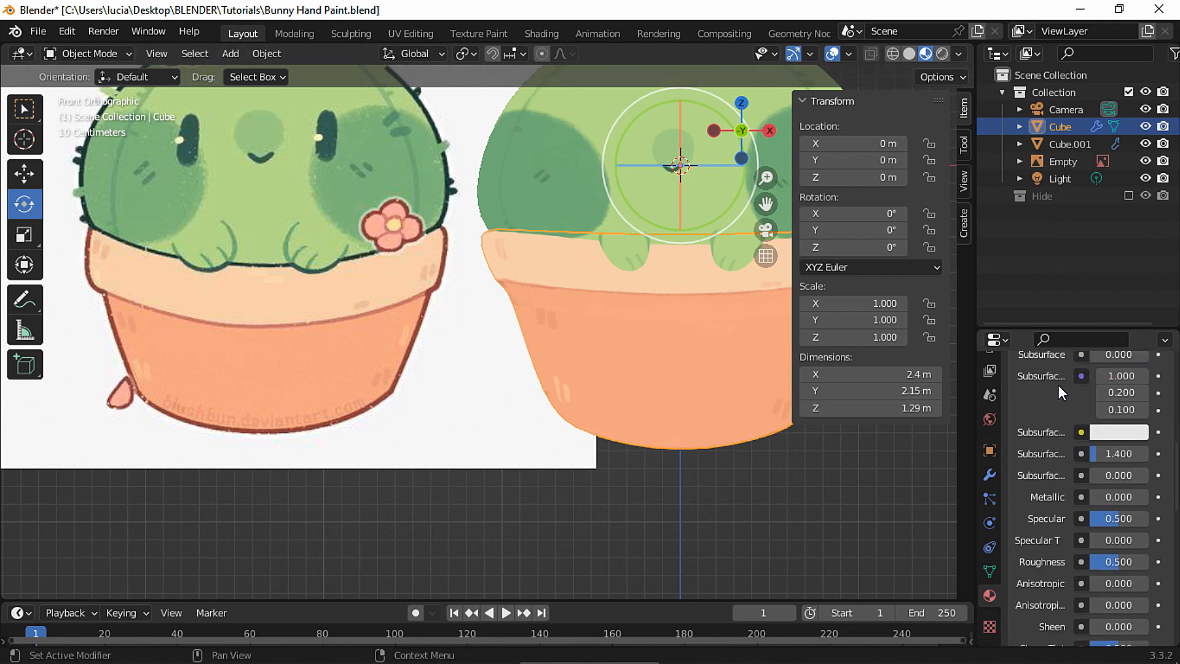
pyautogui.scroll(-12, 1054, 510)
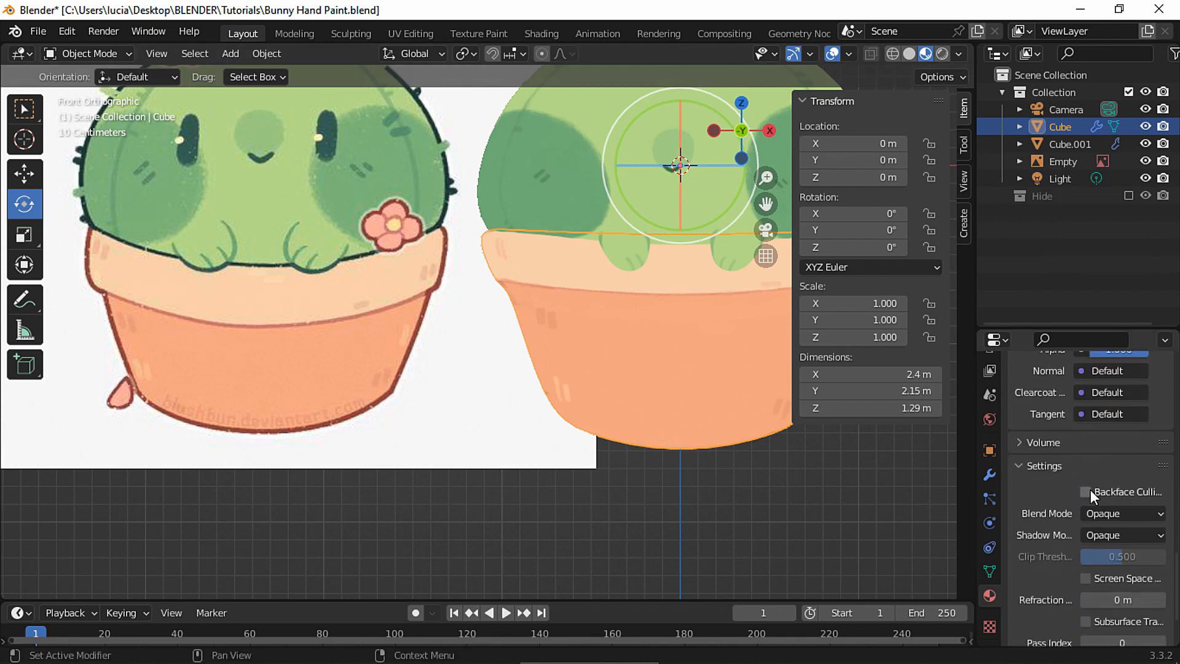
# Add a Solidify modifier to the pot and flip its normals
pyautogui.click(990, 475)
pyautogui.click(1045, 398)
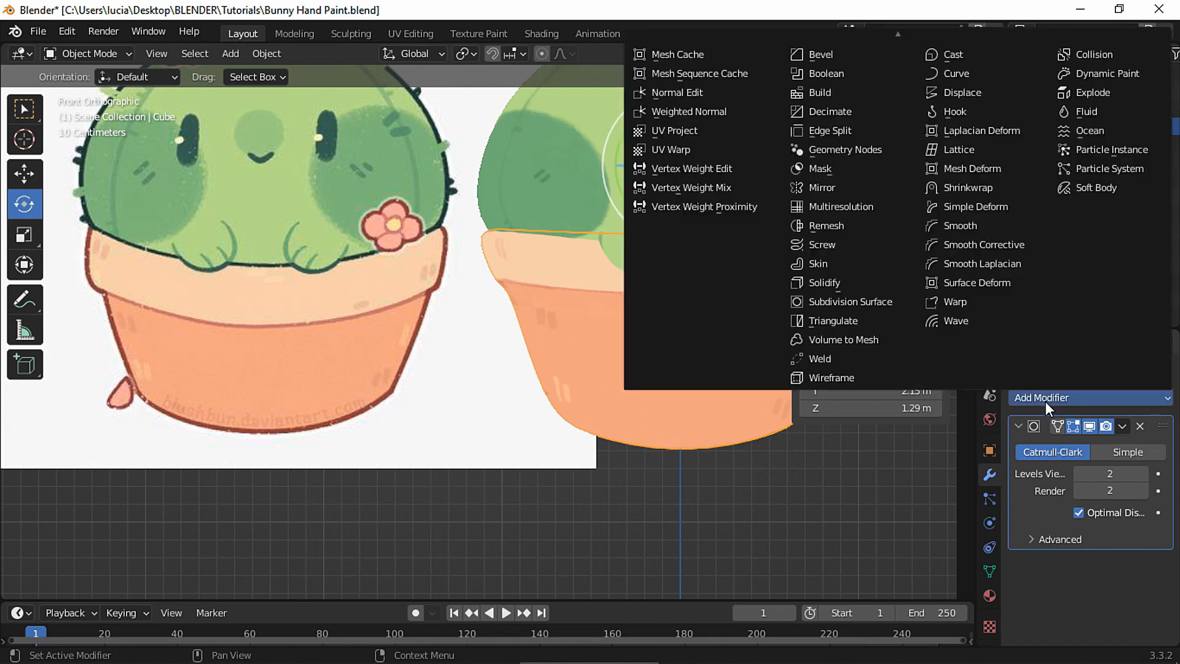
pyautogui.click(864, 281)
pyautogui.scroll(-8, 1042, 473)
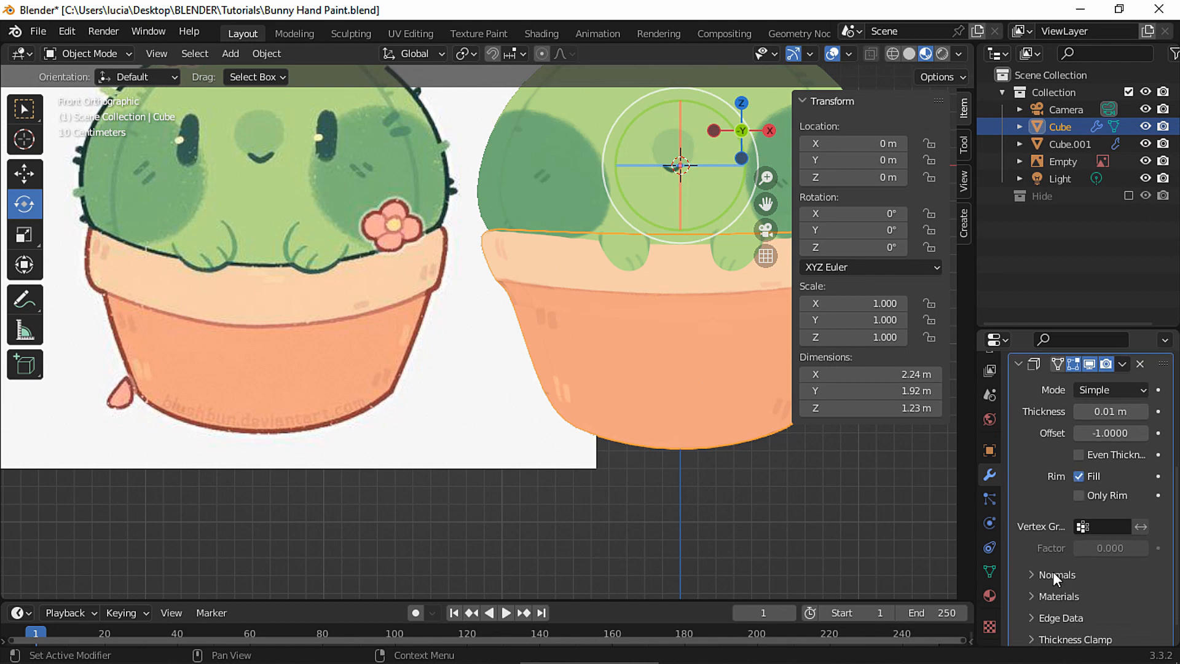
pyautogui.click(1054, 573)
pyautogui.click(1078, 601)
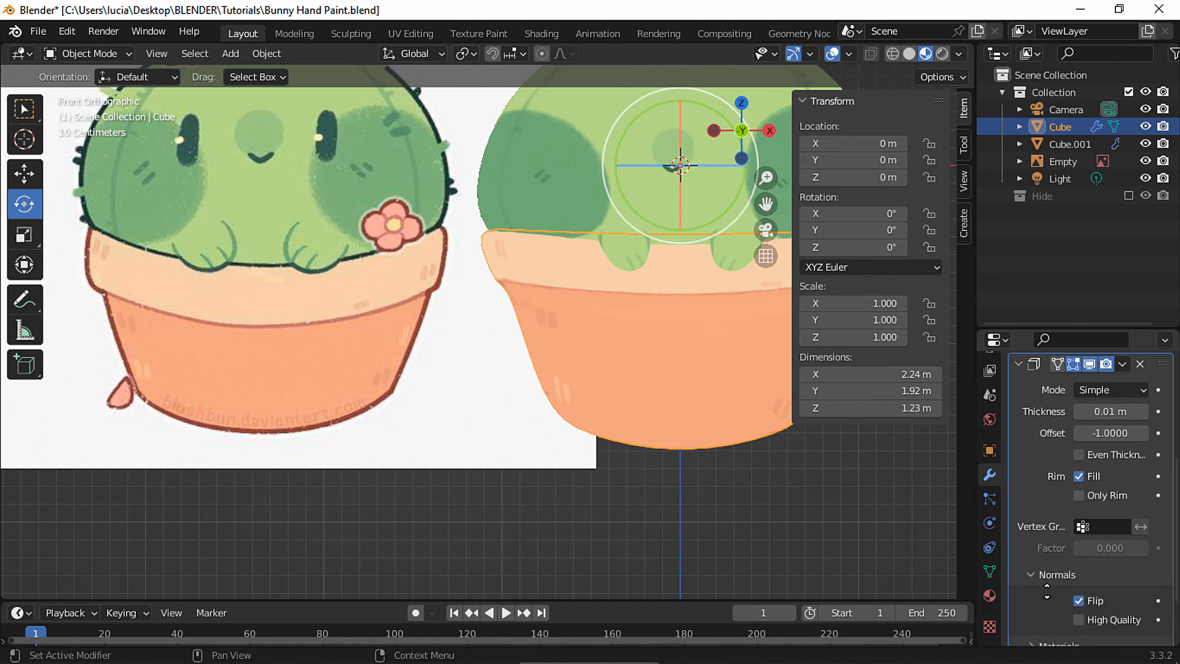
# Offset the pot's Solidify shell to the new outline material and set the modifier's offset to 0
pyautogui.scroll(-3, 1063, 572)
pyautogui.click(1049, 573)
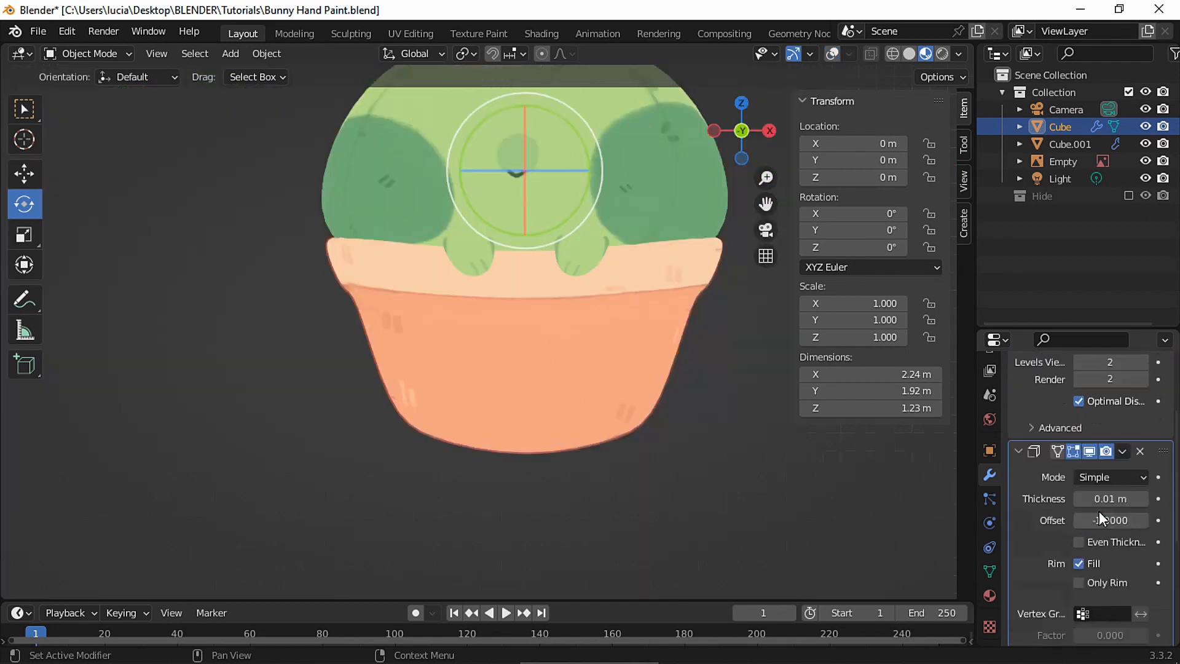
pyautogui.doubleClick(1109, 521)
pyautogui.write('0')
pyautogui.press('Return')
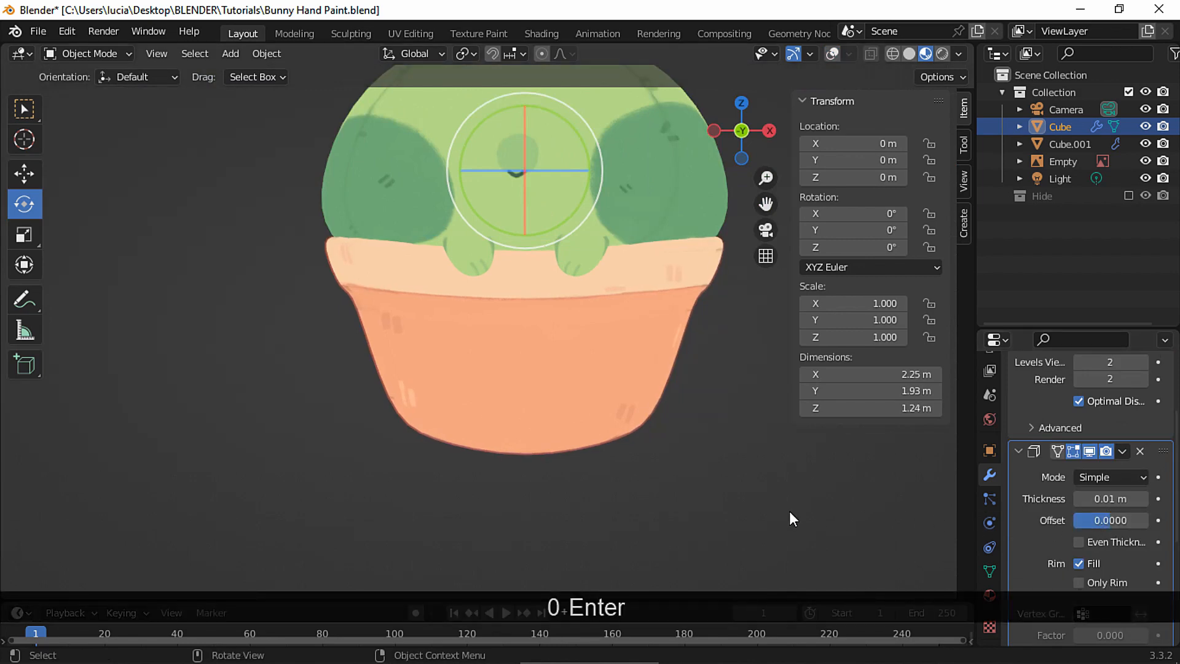
# Add a second material to the bunny body, sample its base colour from the reference's dark green outline and enable backface culling
pyautogui.keyDown('ctrl'); pyautogui.moveTo(707, 519); pyautogui.dragTo(1002, 438, button='middle'); pyautogui.keyUp('ctrl')
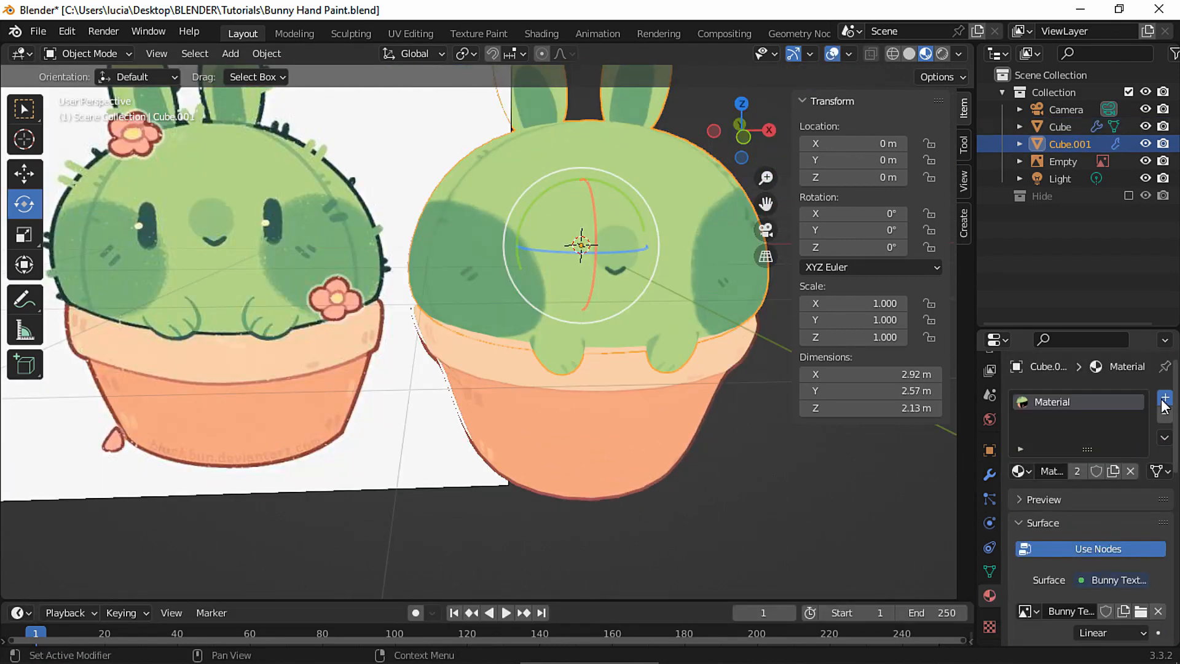
pyautogui.click(1164, 399)
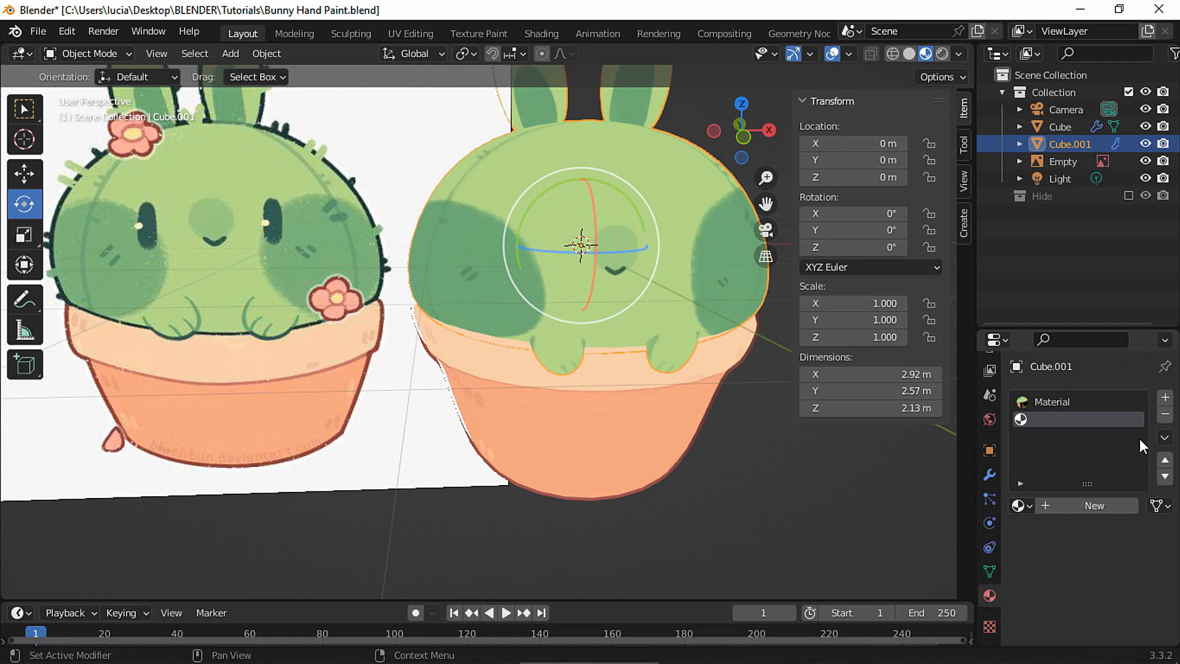
pyautogui.click(1094, 503)
pyautogui.scroll(-6, 1070, 468)
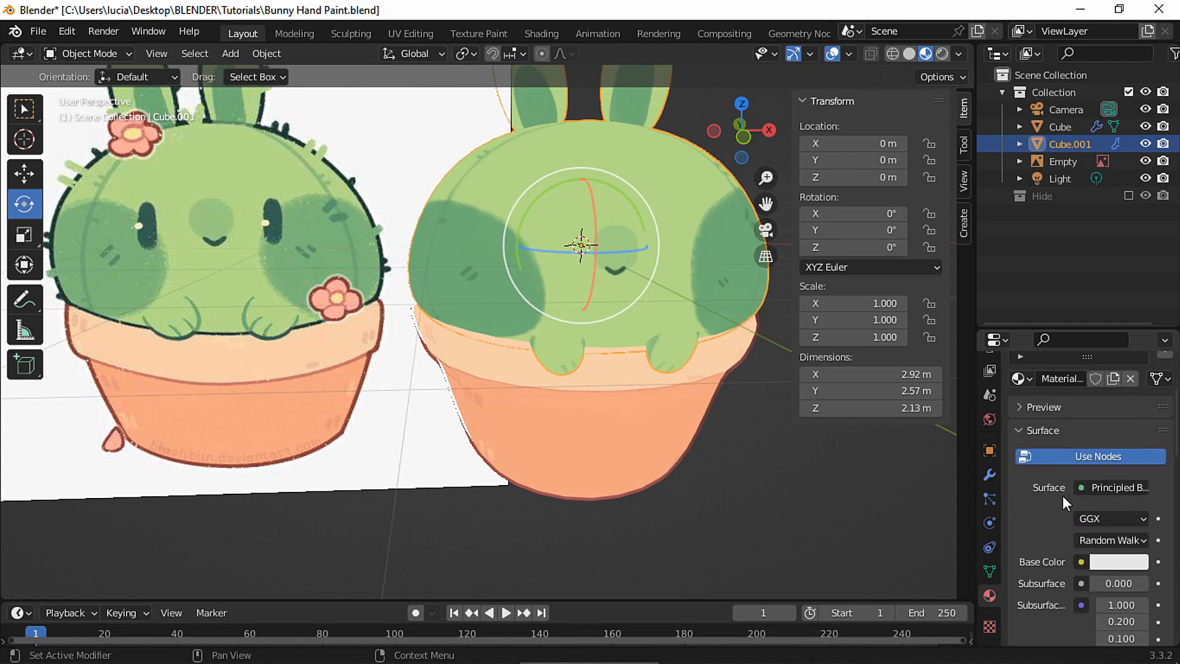
pyautogui.click(1116, 499)
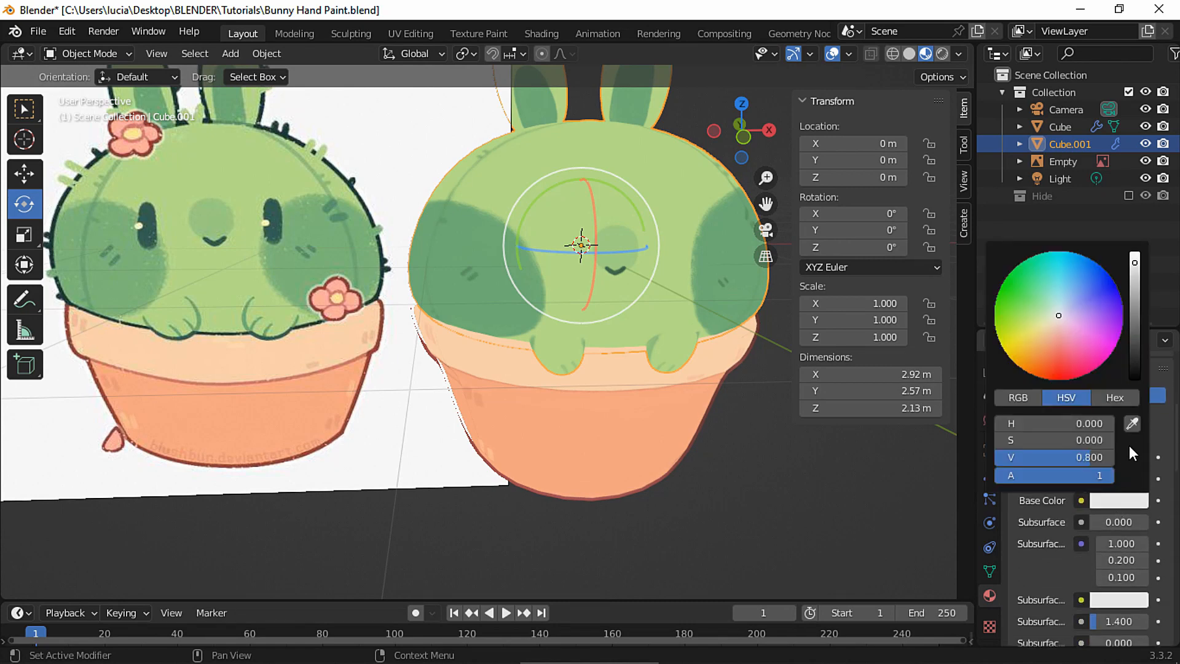
pyautogui.click(1130, 445)
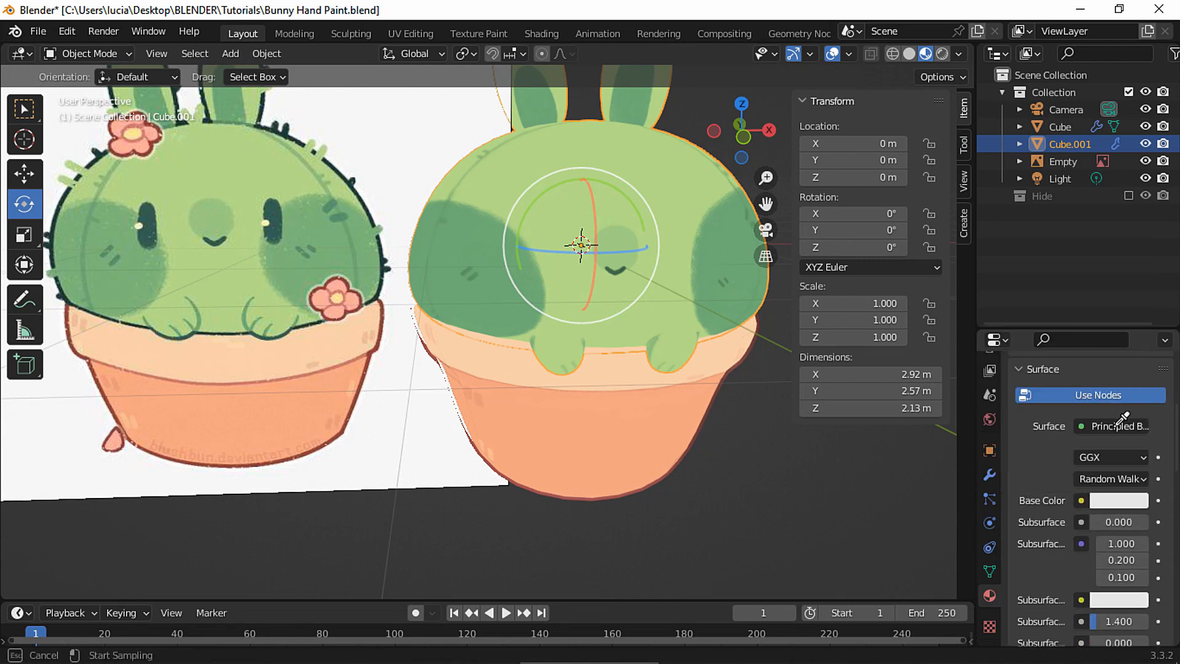
pyautogui.click(353, 182)
pyautogui.scroll(-10, 1068, 444)
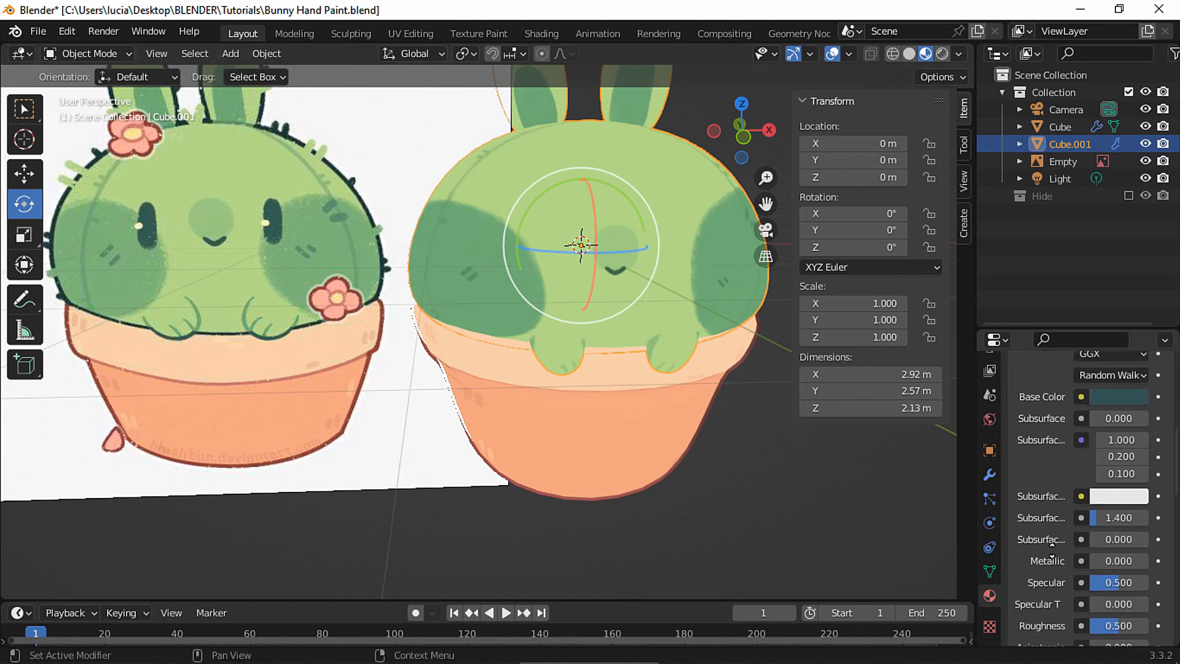
pyautogui.scroll(-15, 1068, 449)
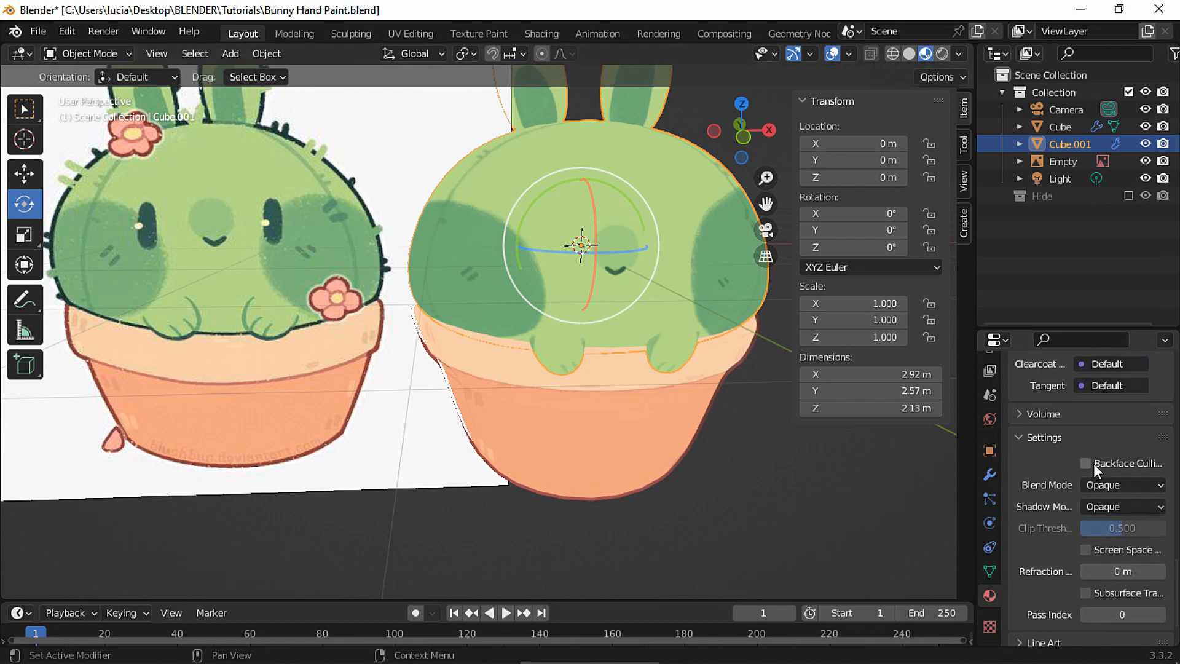
# Add a Solidify modifier to the bunny body and flip its normals
pyautogui.click(990, 476)
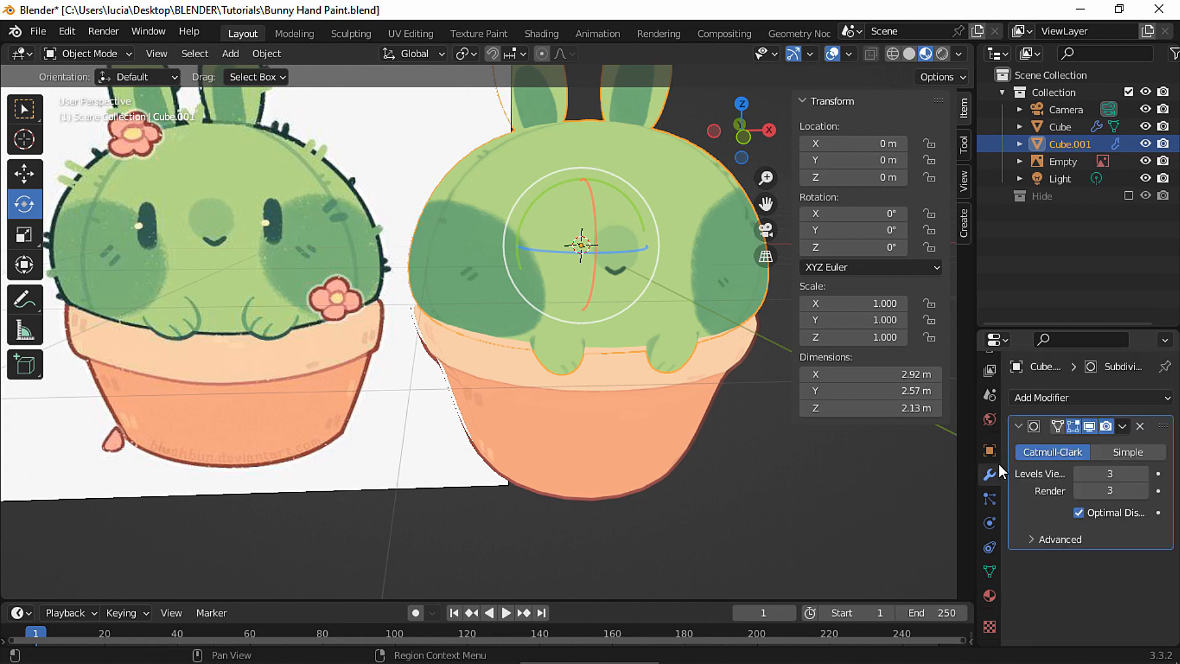
pyautogui.click(1031, 397)
pyautogui.click(858, 283)
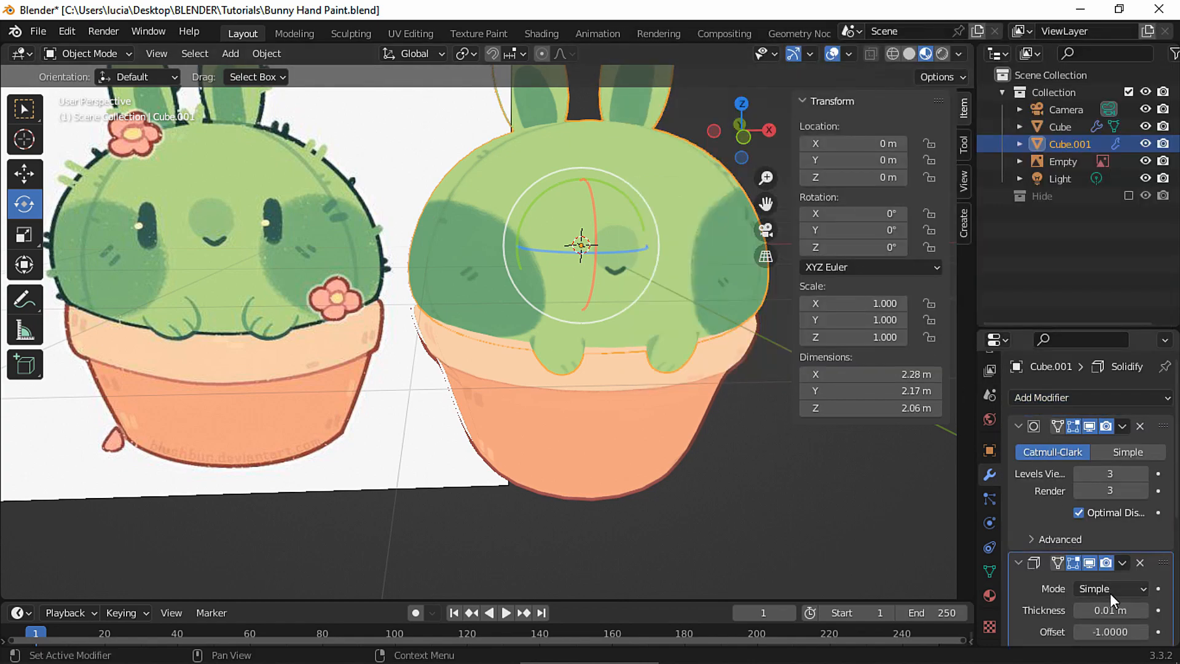
pyautogui.scroll(-8, 1093, 438)
pyautogui.click(1055, 561)
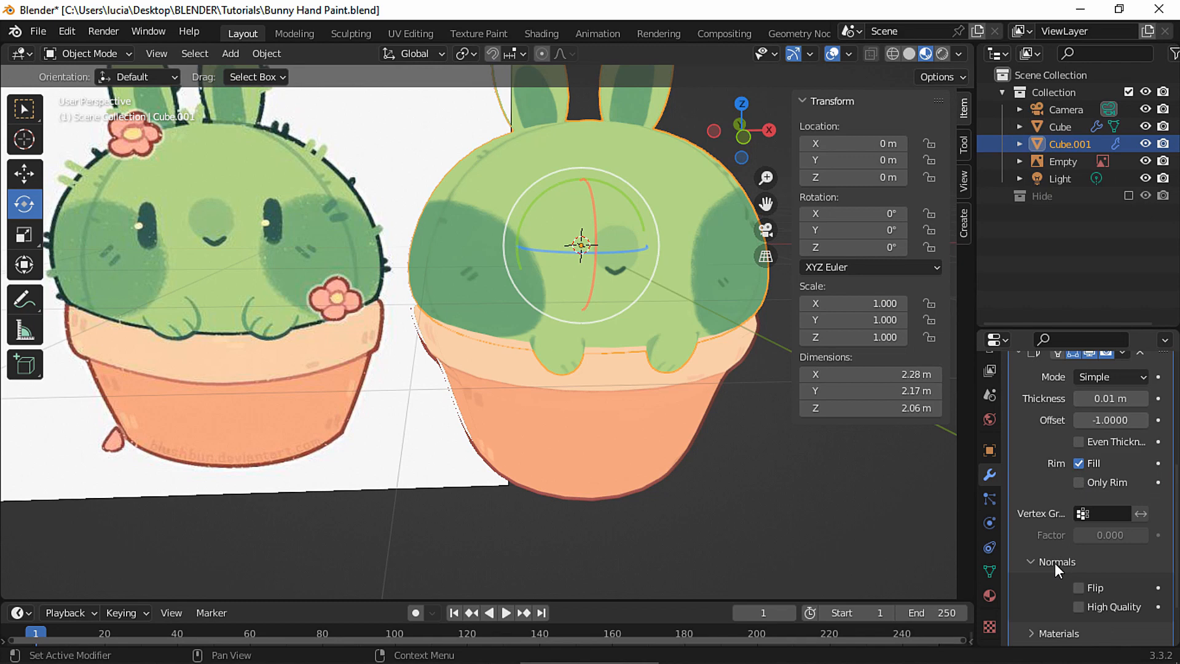
pyautogui.click(1080, 588)
# Offset the bunny's Solidify shell to its dark green outline material and set the modifier's offset to 0
pyautogui.scroll(-3, 1067, 569)
pyautogui.click(1093, 569)
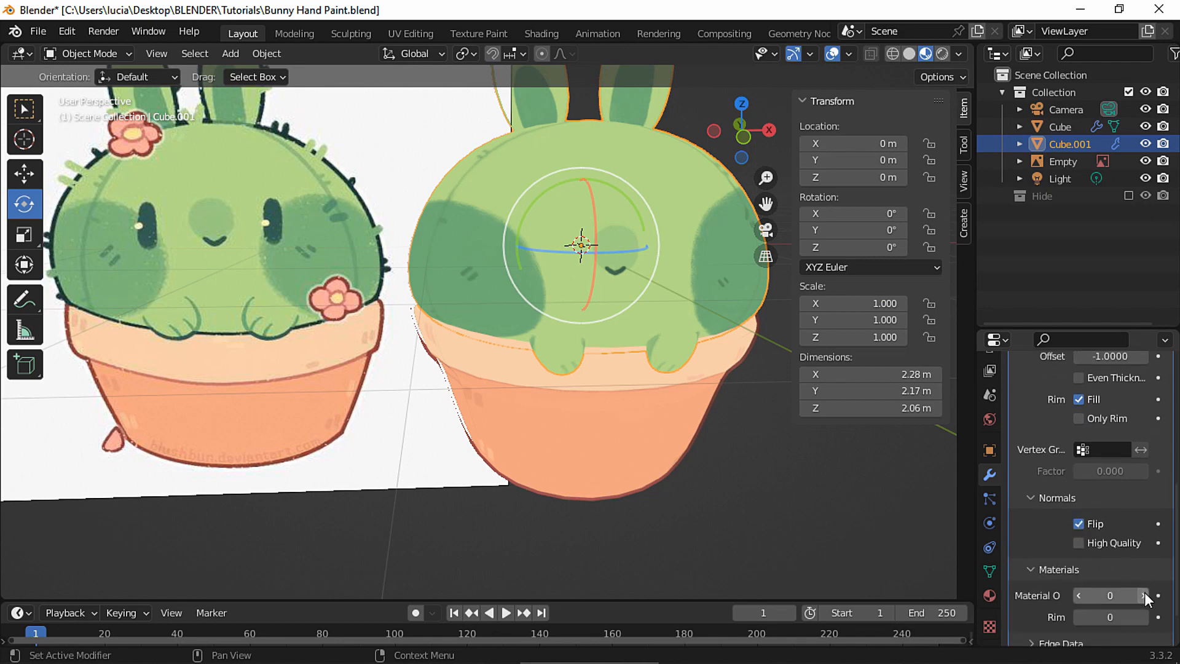
pyautogui.scroll(8, 1082, 523)
pyautogui.click(1118, 542)
pyautogui.write('0')
pyautogui.press('Return')
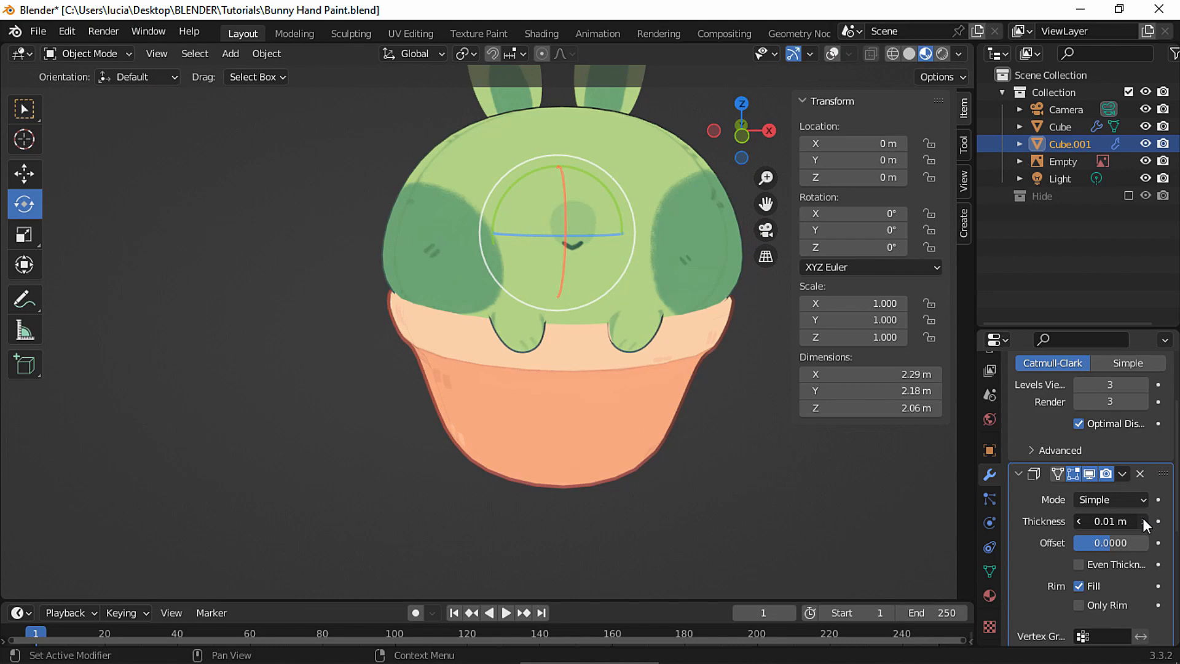
# Set the Solidify thickness to 0.02 m on the bunny and the pot, and set the pot's Y location to 0.0701 m
pyautogui.click(1142, 521)
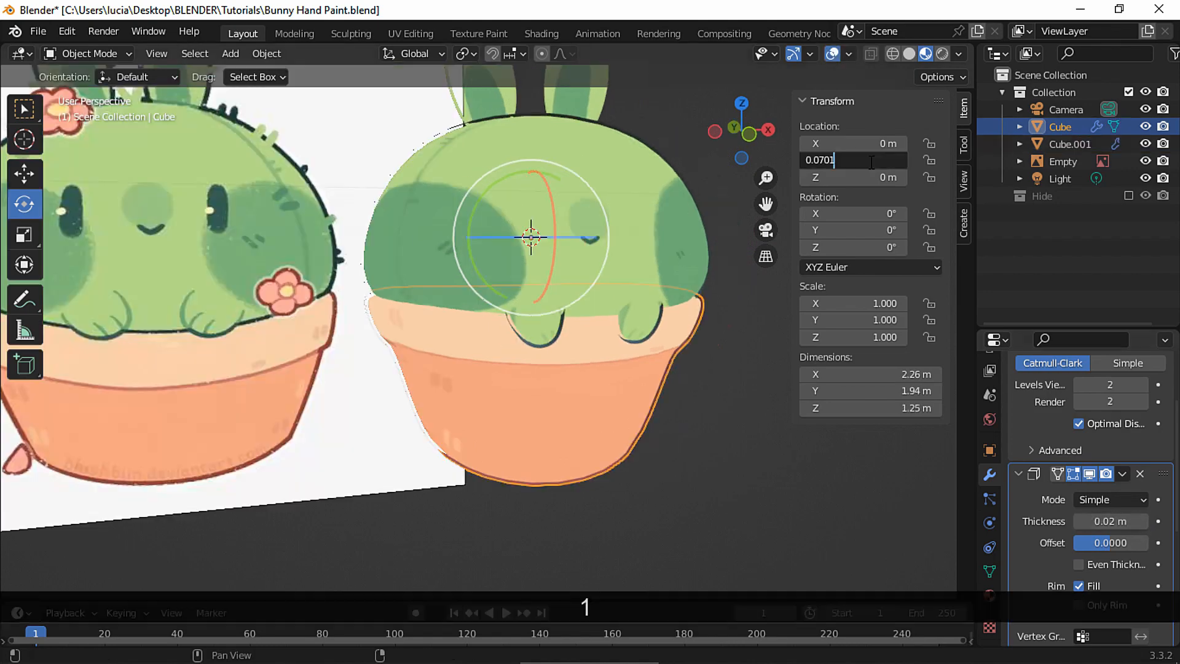
pyautogui.press('Return')
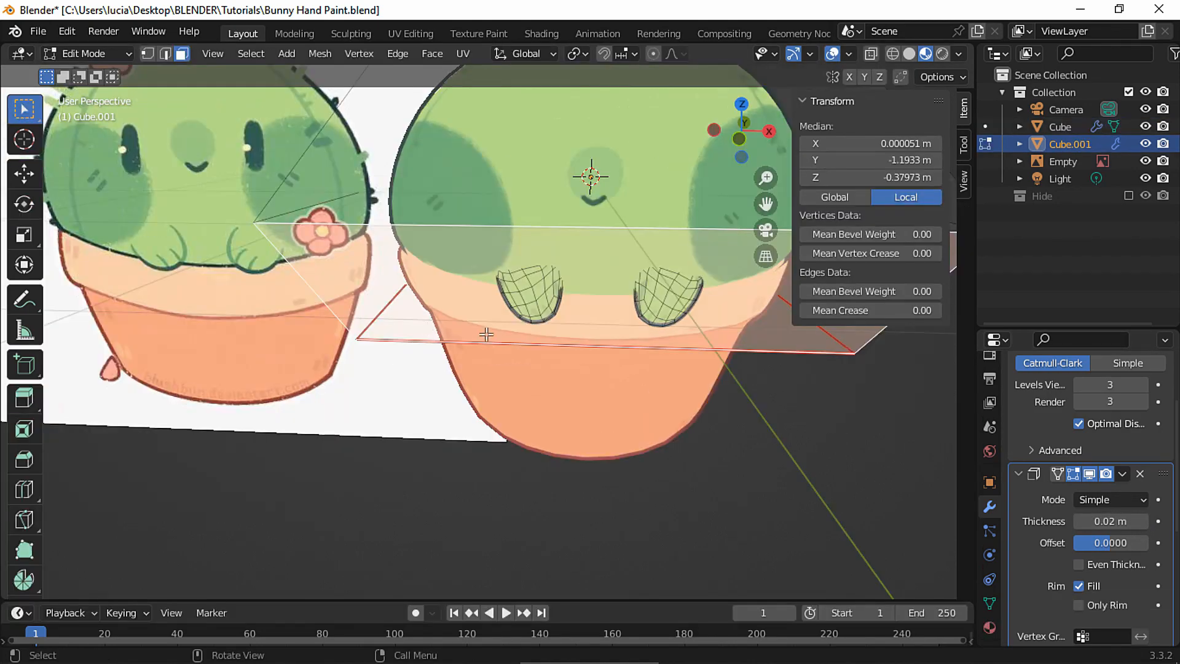
# Inset the bottom face of the bunny body by 0.1235 m
pyautogui.moveTo(467, 307); pyautogui.dragTo(529, 289, button='middle')
pyautogui.press('i')
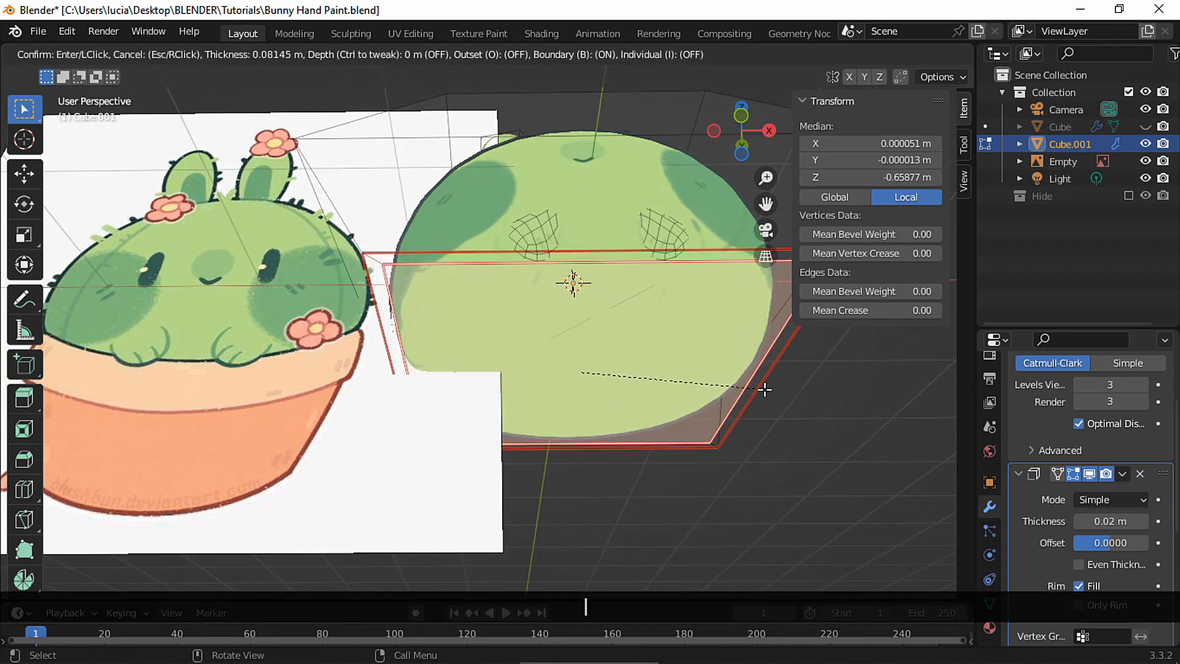
pyautogui.click(762, 390)
# Raise the inset bottom face along Z into the bunny body and scale it down
pyautogui.moveTo(616, 288); pyautogui.dragTo(643, 330, button='middle')
pyautogui.press('g')
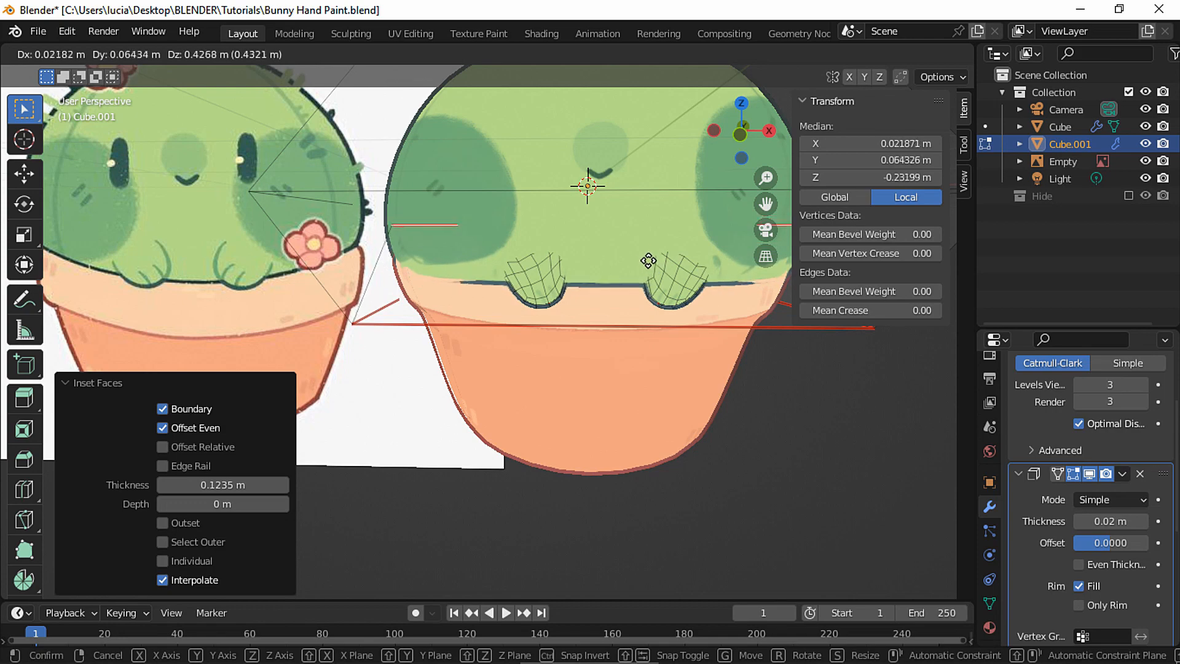
pyautogui.press('z')
pyautogui.click(632, 169)
pyautogui.keyDown('ctrl'); pyautogui.moveTo(632, 169); pyautogui.dragTo(630, 292, button='middle'); pyautogui.keyUp('ctrl')
pyautogui.press('s')
pyautogui.click(656, 215)
pyautogui.keyDown('ctrl'); pyautogui.moveTo(572, 329); pyautogui.dragTo(568, 300, button='middle'); pyautogui.keyUp('ctrl')
pyautogui.keyDown('shift'); pyautogui.moveTo(568, 300); pyautogui.dragTo(551, 370, button='middle'); pyautogui.keyUp('shift')
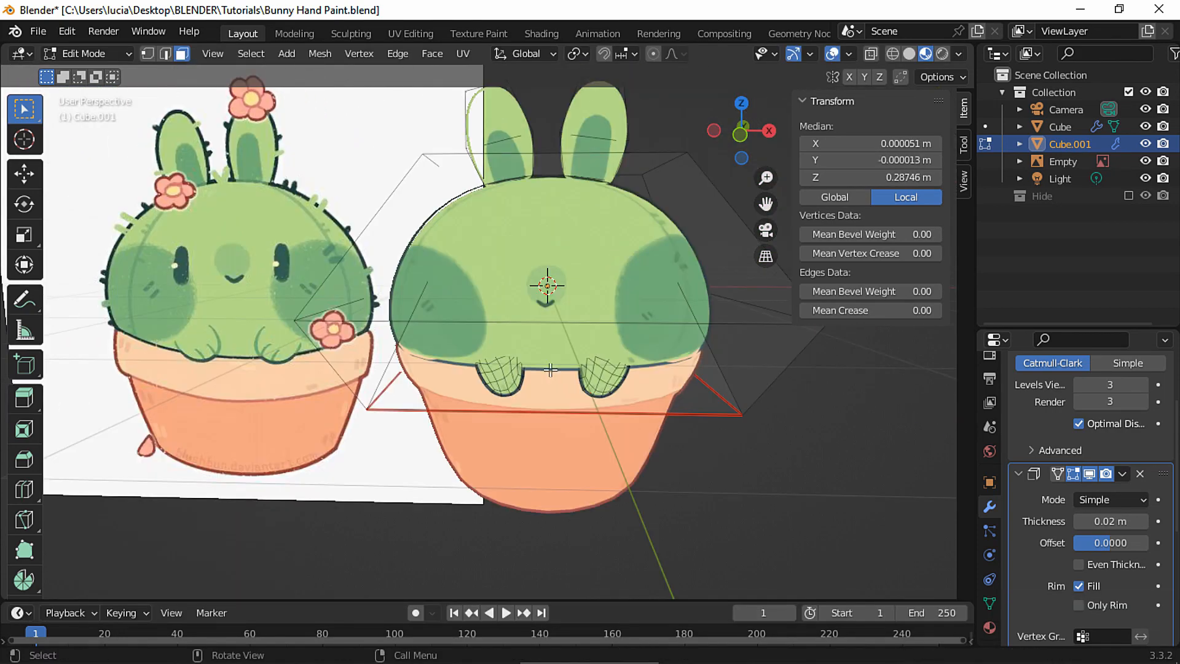
# Move the inner face up along Z by about 0.54 m, close to the top of the bunny body
pyautogui.press('g')
pyautogui.press('z')
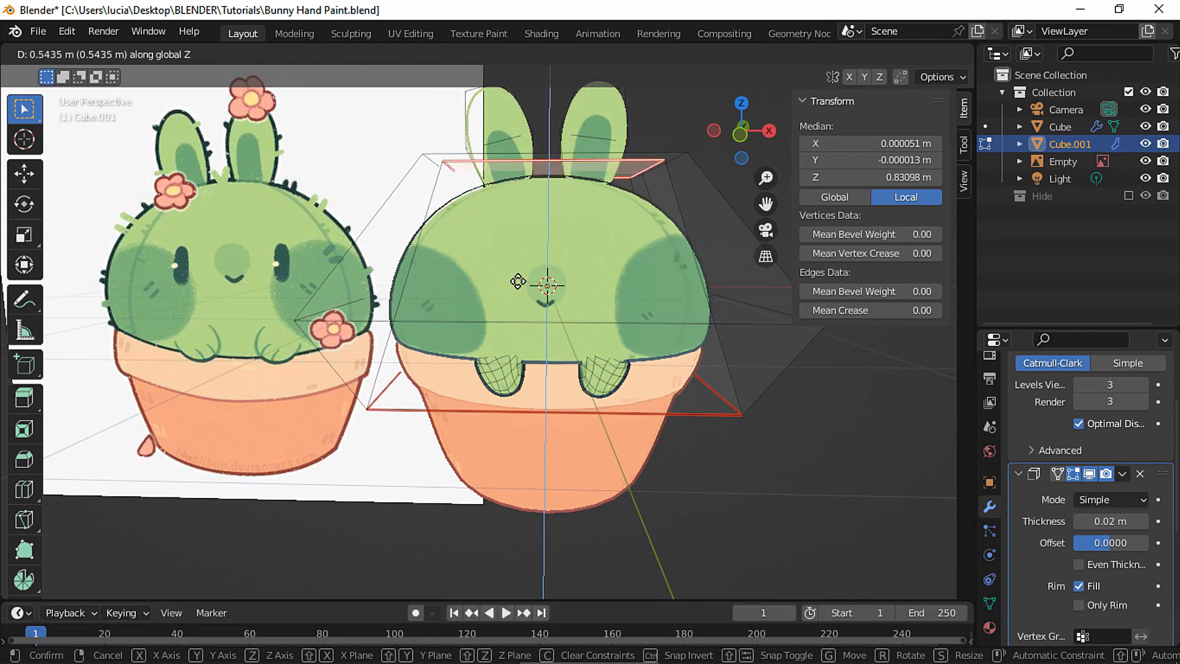
pyautogui.click(517, 282)
pyautogui.click(832, 54)
# Scale the pot to 0.9 along X and move it along Z to fit under the bunny body
pyautogui.moveTo(691, 215); pyautogui.dragTo(646, 282, button='middle')
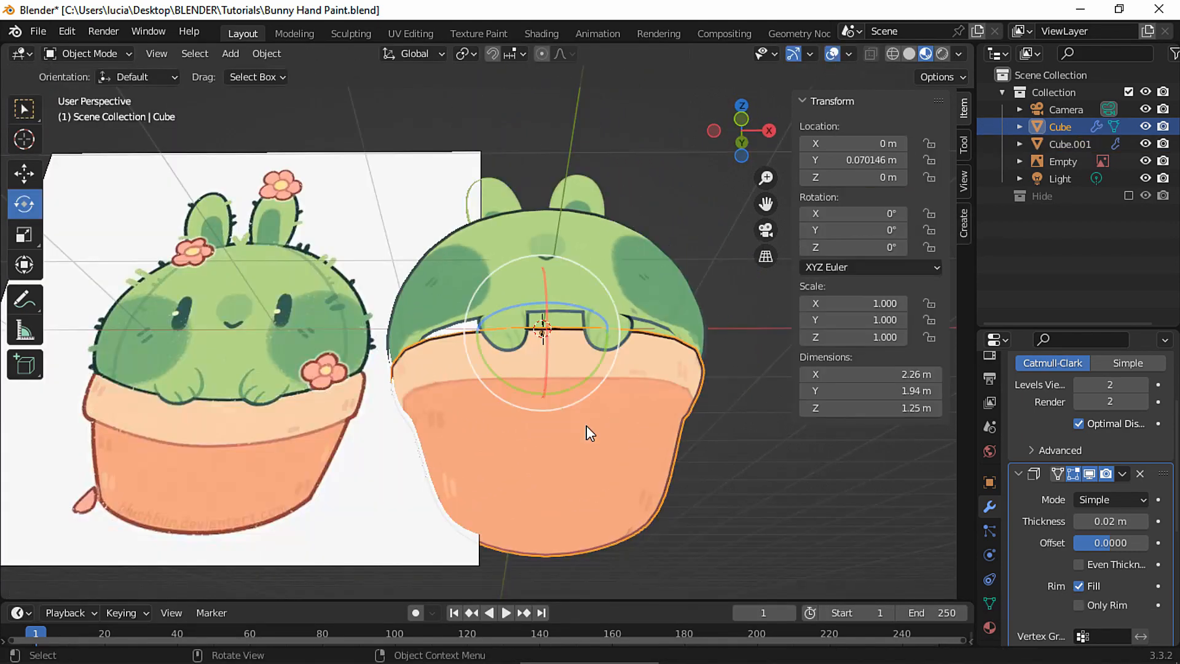
pyautogui.press('s')
pyautogui.press('x')
pyautogui.click(545, 383)
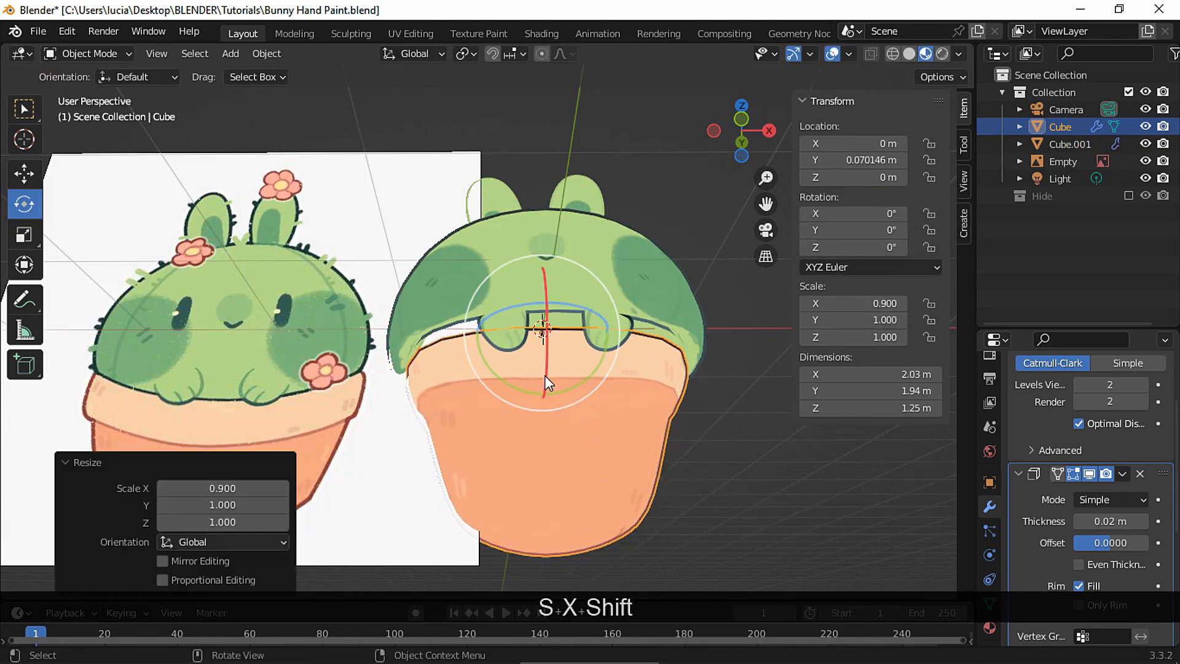
pyautogui.press('g')
pyautogui.press('z')
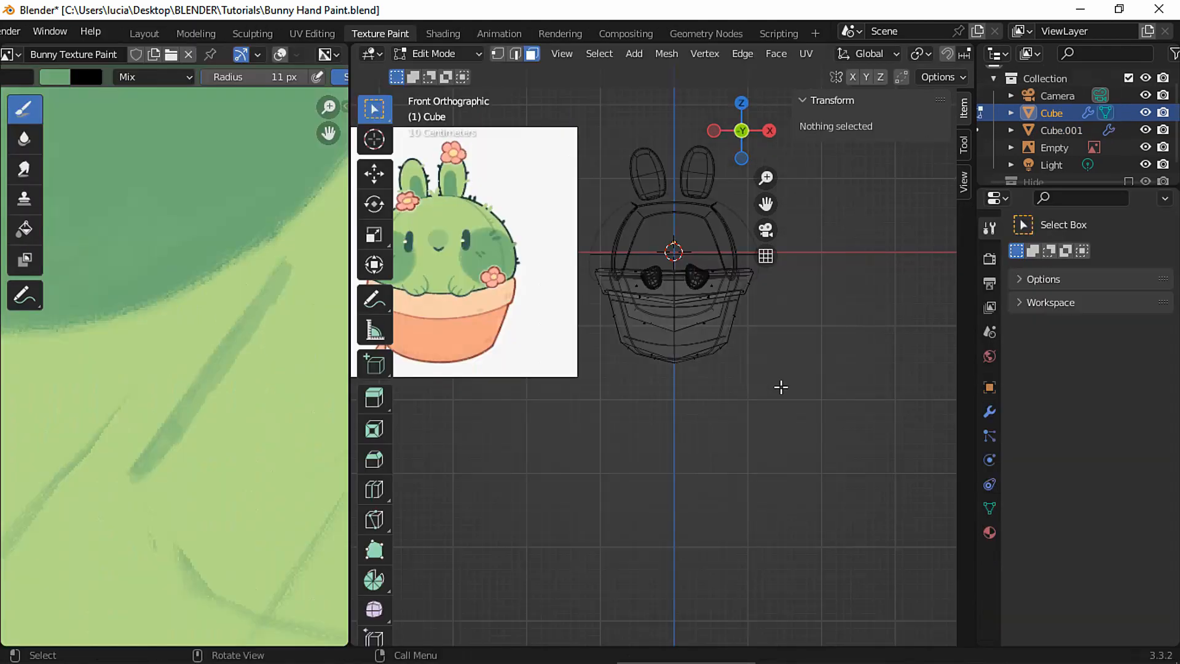
# Select the faces at the pot's base in the front orthographic view and scale them along X
pyautogui.moveTo(781, 386); pyautogui.dragTo(595, 341)
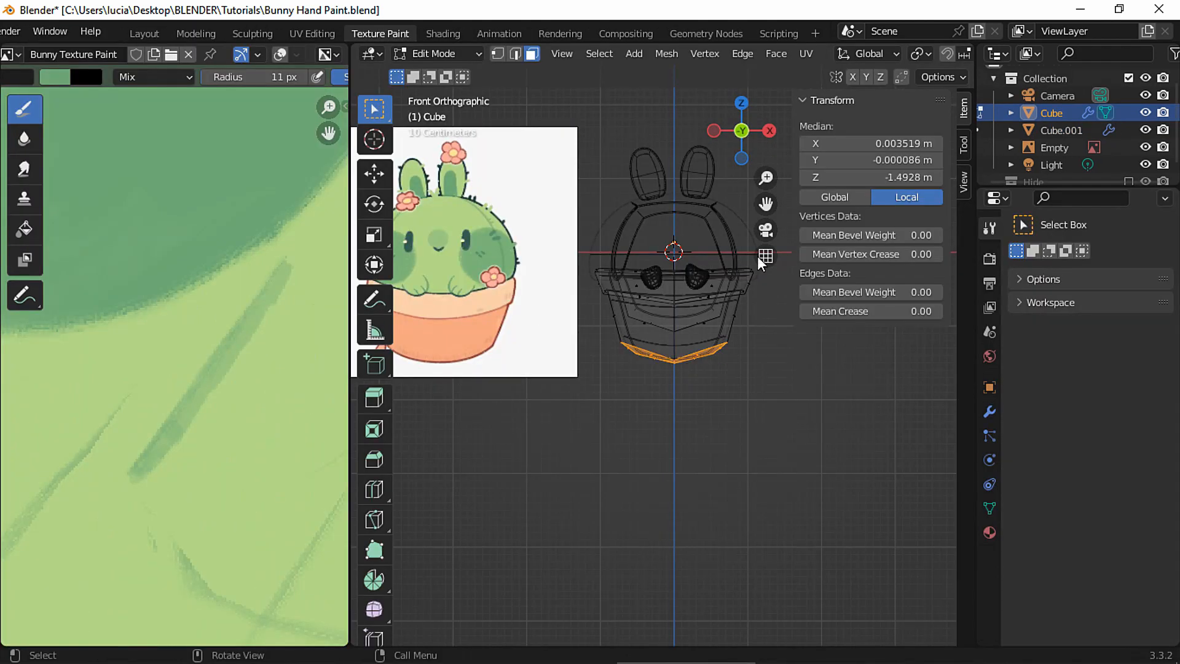
pyautogui.scroll(-10, 891, 56)
pyautogui.click(926, 53)
pyautogui.moveTo(641, 387)
pyautogui.keyDown('shift'); pyautogui.mouseDown(button='middle')
pyautogui.moveTo(695, 363)
pyautogui.moveTo(725, 369)
pyautogui.mouseUp(button='middle'); pyautogui.keyUp('shift')
pyautogui.press('s')
pyautogui.press('x')
pyautogui.click(725, 397)
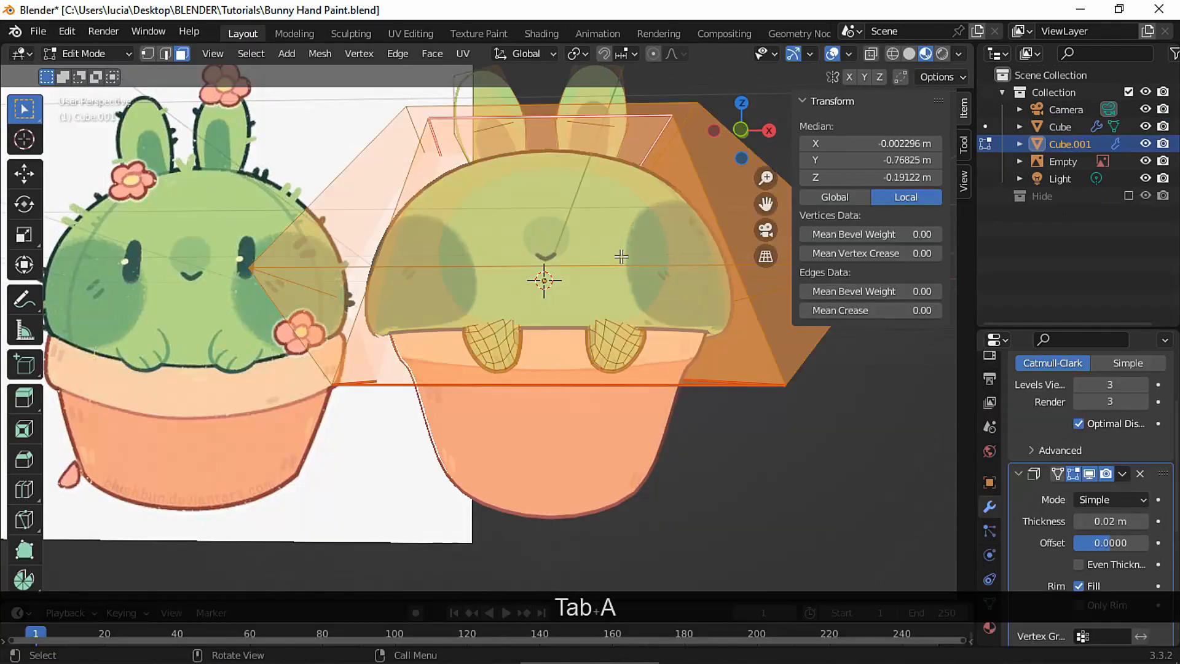
# Separate the selected bunny mesh into individual objects by loose parts
pyautogui.press('F3')
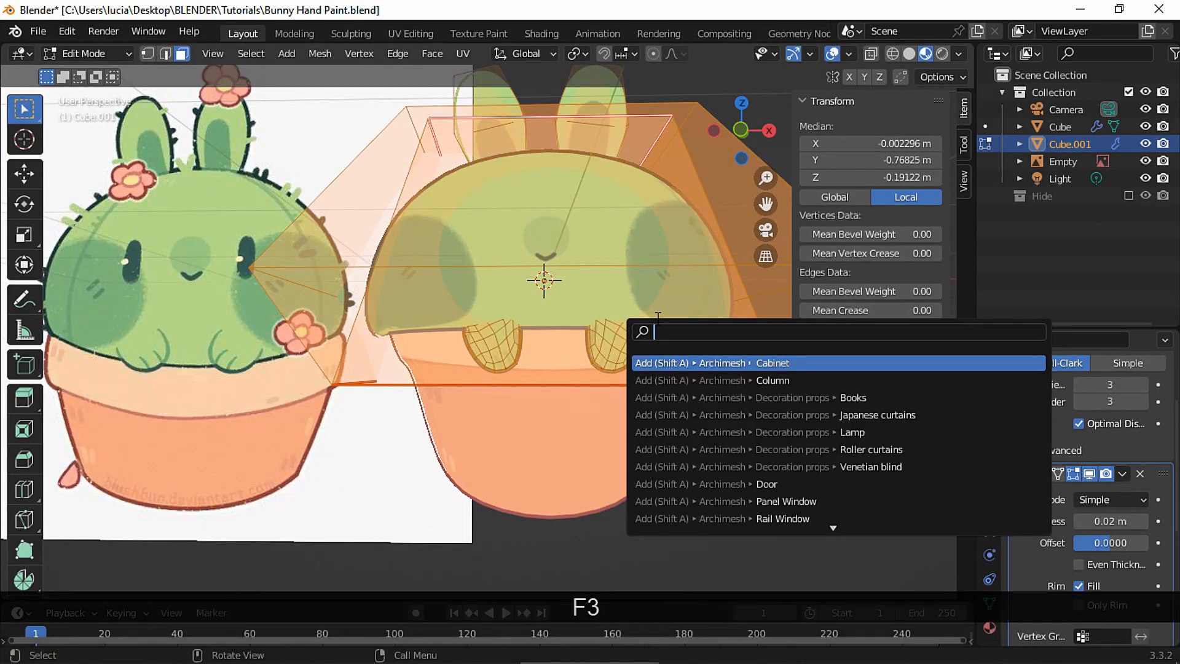
pyautogui.write('e')
pyautogui.press('BackSpace')
pyautogui.press('BackSpace')
pyautogui.write('sepa')
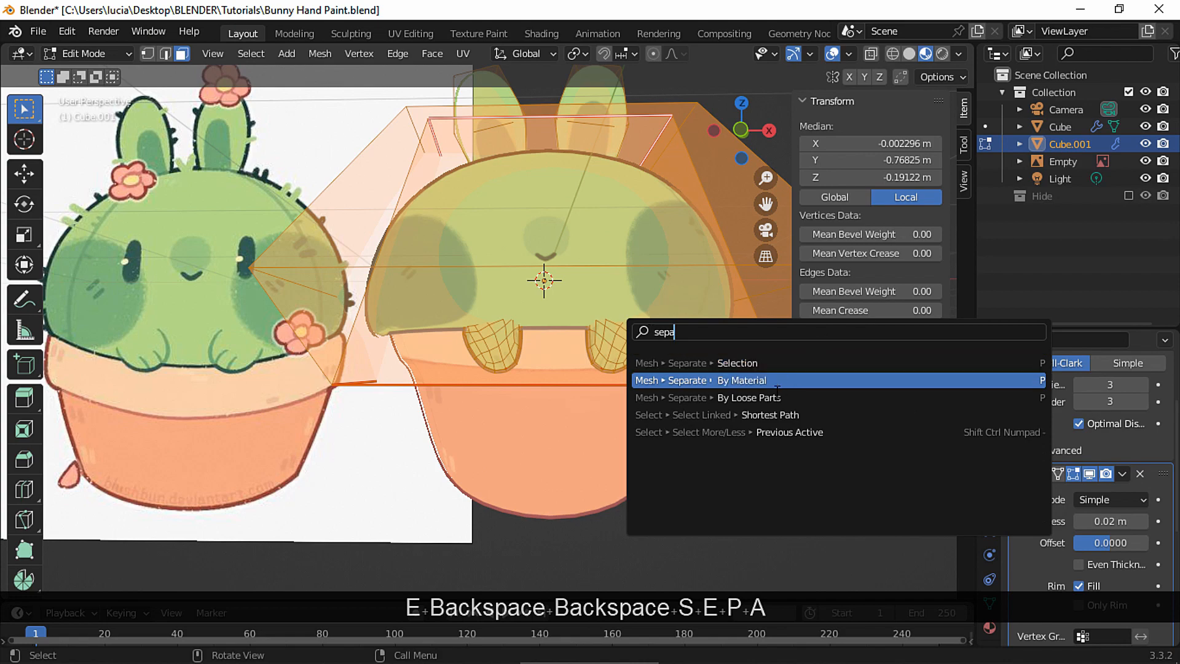
pyautogui.click(773, 398)
# Move the two separated paws up along Z over the bunny body and adjust their depth along Y
pyautogui.press('g')
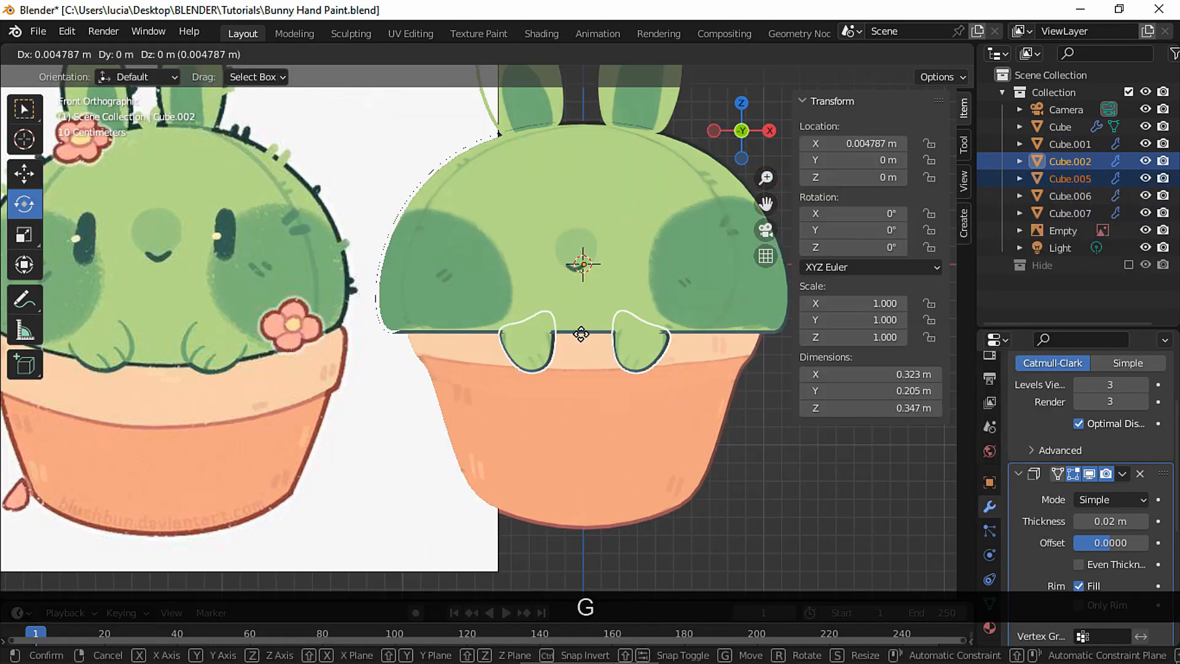
pyautogui.press('z')
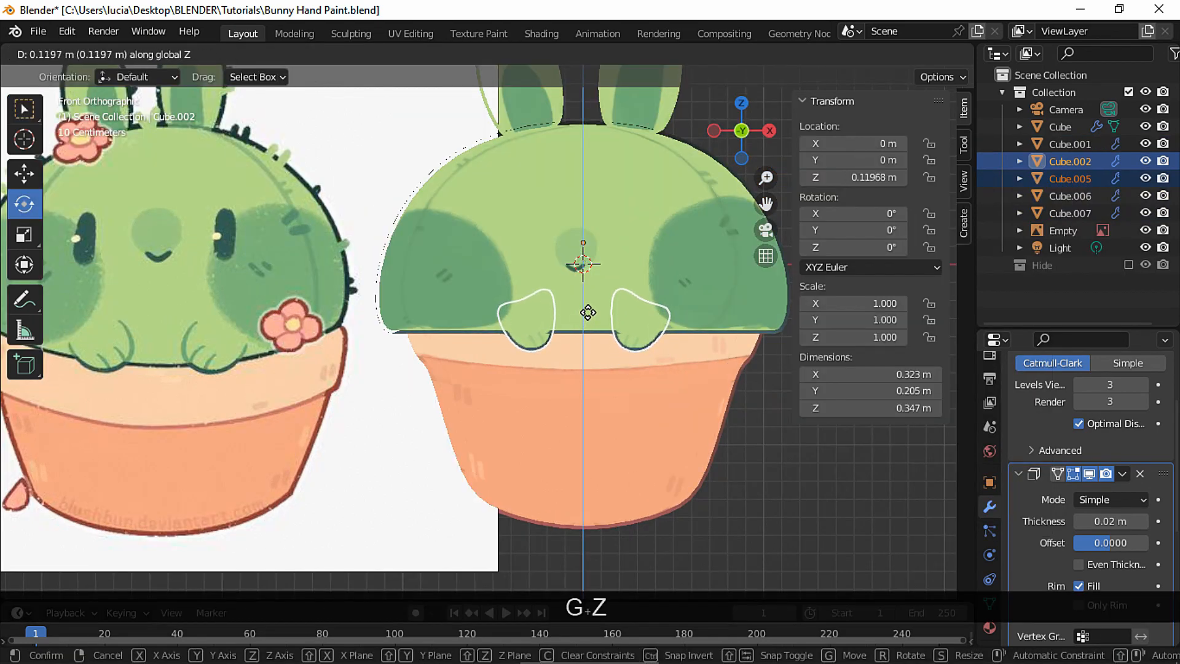
pyautogui.click(541, 315)
pyautogui.scroll(5, 537, 295)
pyautogui.press('g')
pyautogui.press('y')
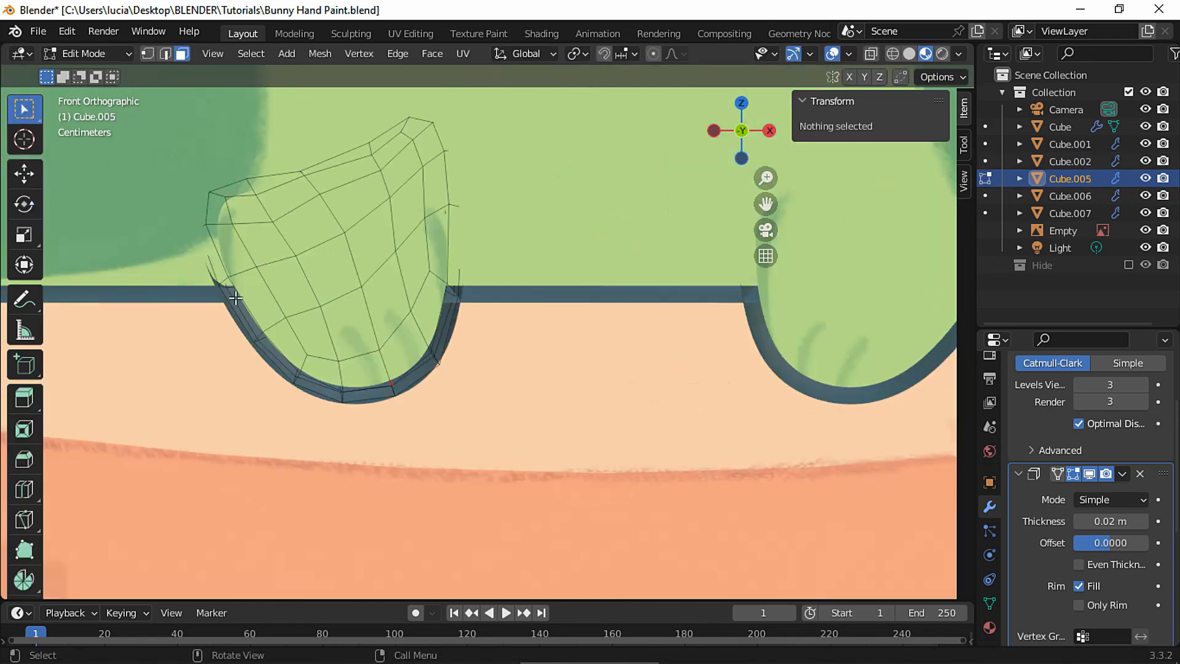
# Select the face loop around the middle of one paw and scale it to about 0.919
pyautogui.press('3')
pyautogui.keyDown('alt'); pyautogui.click(236, 306); pyautogui.keyUp('alt')
pyautogui.press('s')
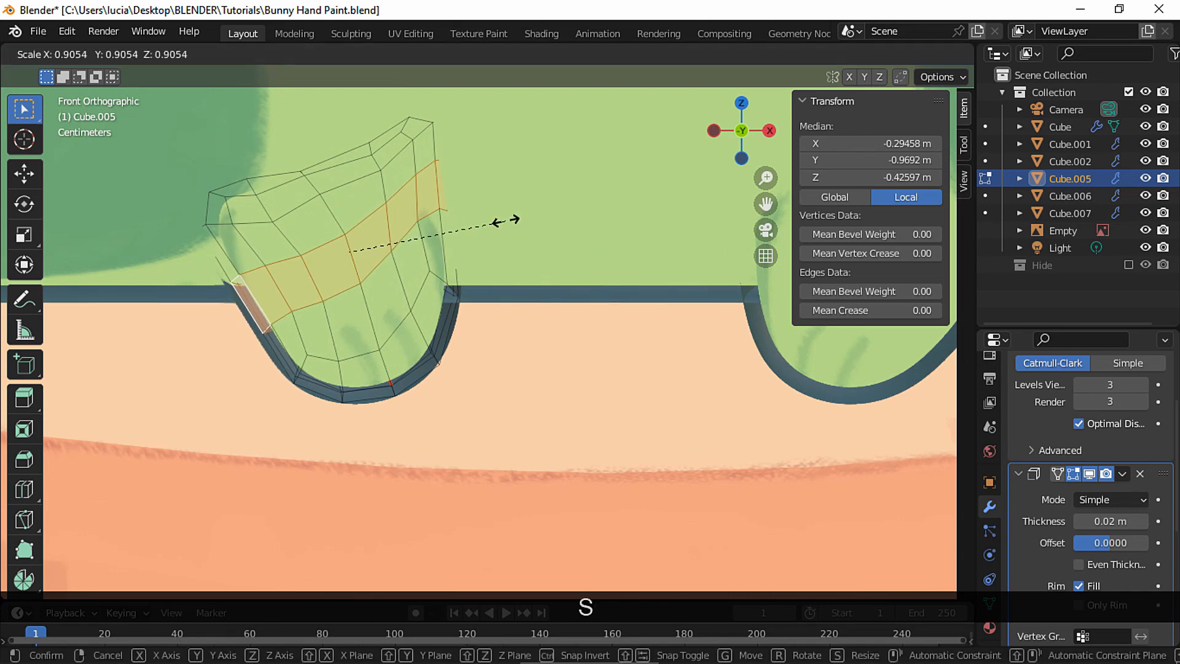
pyautogui.click(510, 217)
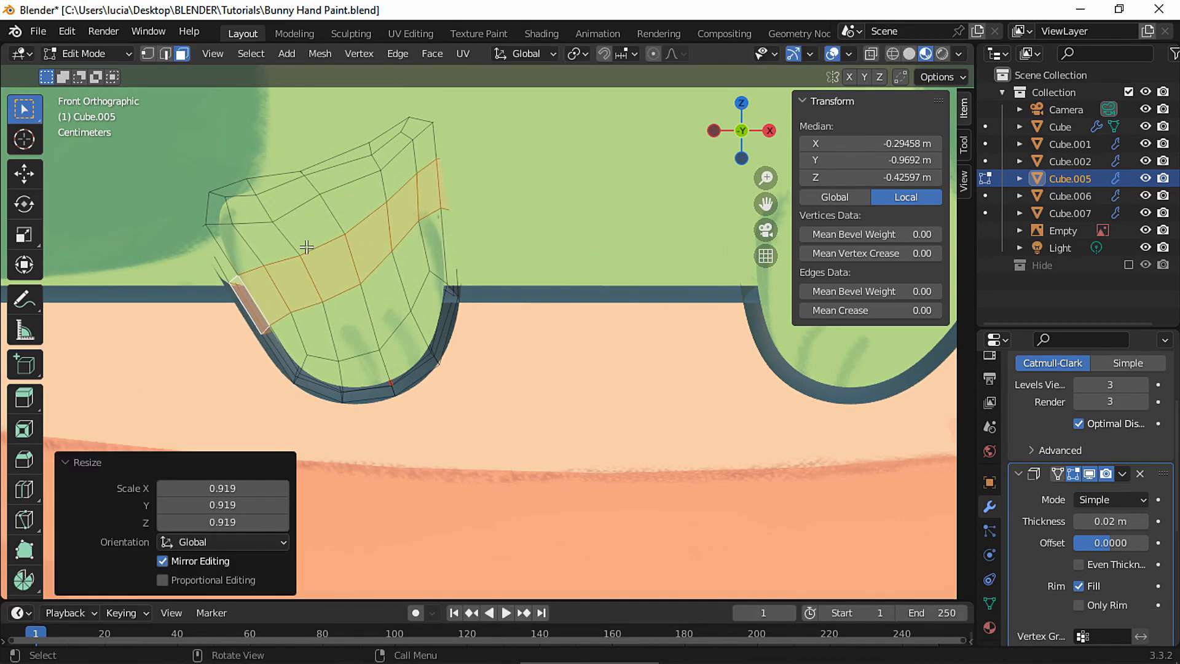
# Scale the next face loop up the paw to about 0.927 and move it slightly down
pyautogui.keyDown('alt'); pyautogui.click(364, 243); pyautogui.keyUp('alt')
pyautogui.press('s')
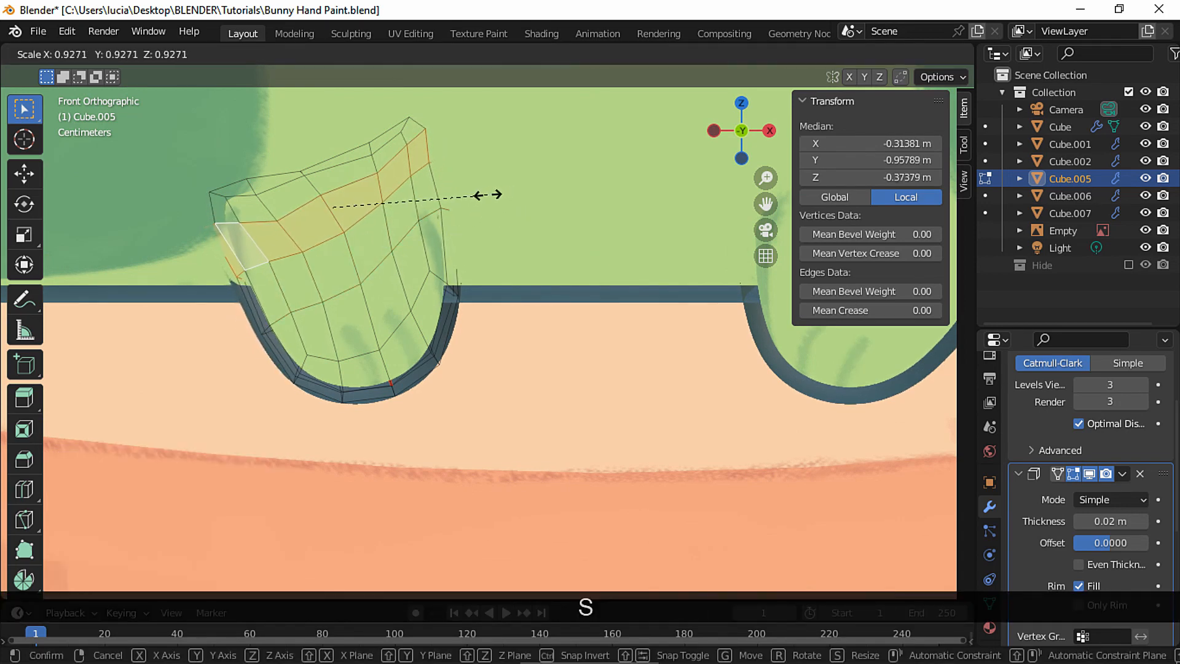
pyautogui.click(468, 206)
pyautogui.press('g')
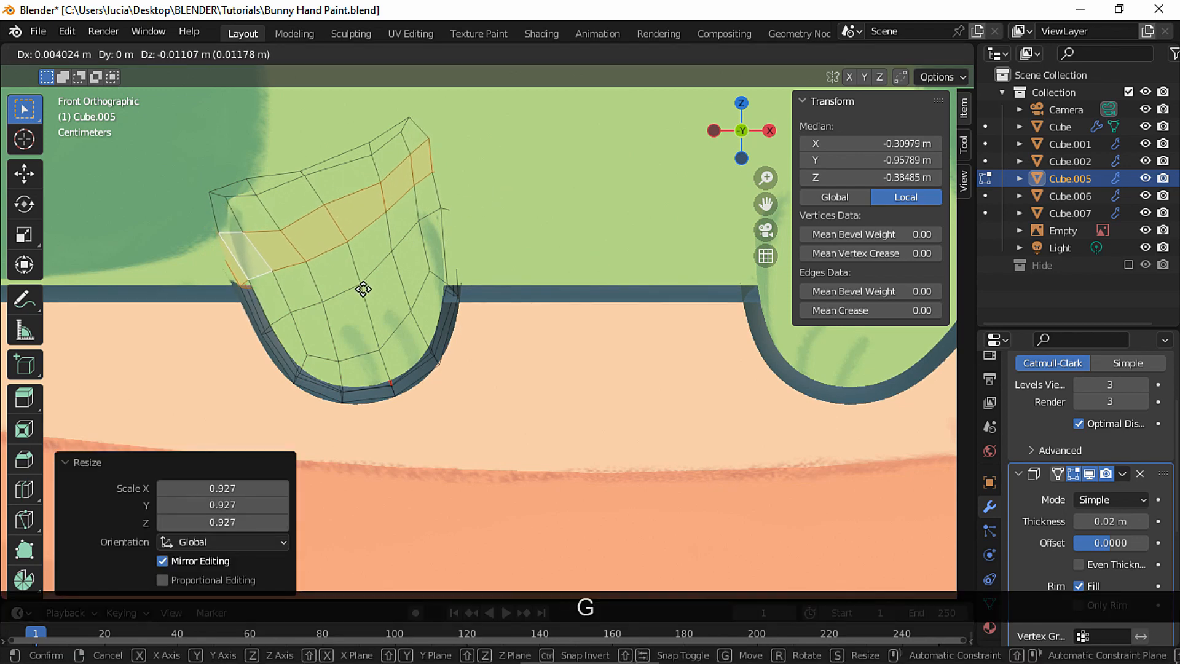
pyautogui.click(362, 298)
# Move the paw's middle face loop slightly down and the loop near its top down about 0.027 m
pyautogui.keyDown('alt'); pyautogui.click(316, 297); pyautogui.keyUp('alt')
pyautogui.press('g')
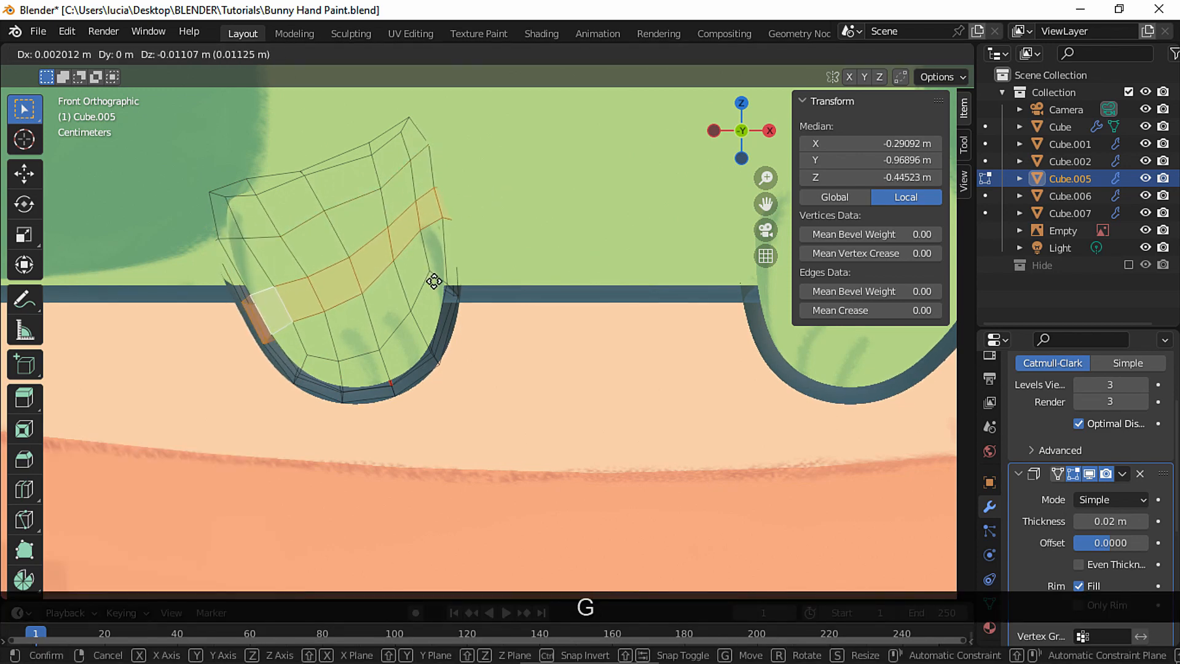
pyautogui.click(382, 228)
pyautogui.keyDown('alt'); pyautogui.click(372, 213); pyautogui.keyUp('alt')
pyautogui.press('g')
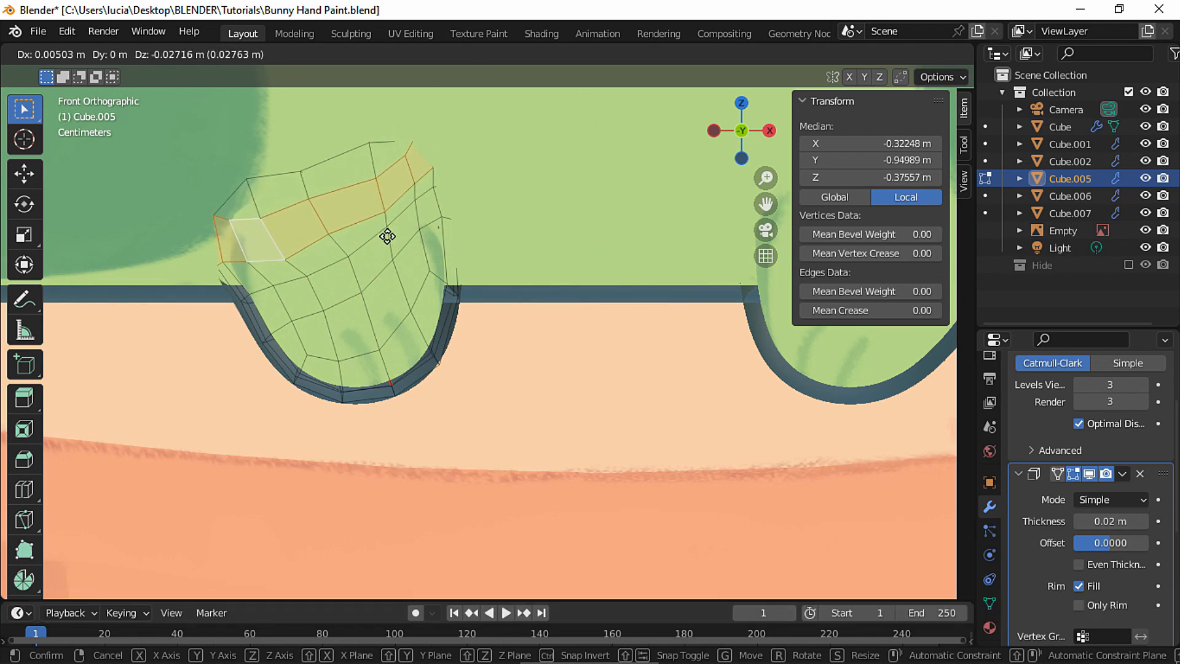
pyautogui.click(387, 236)
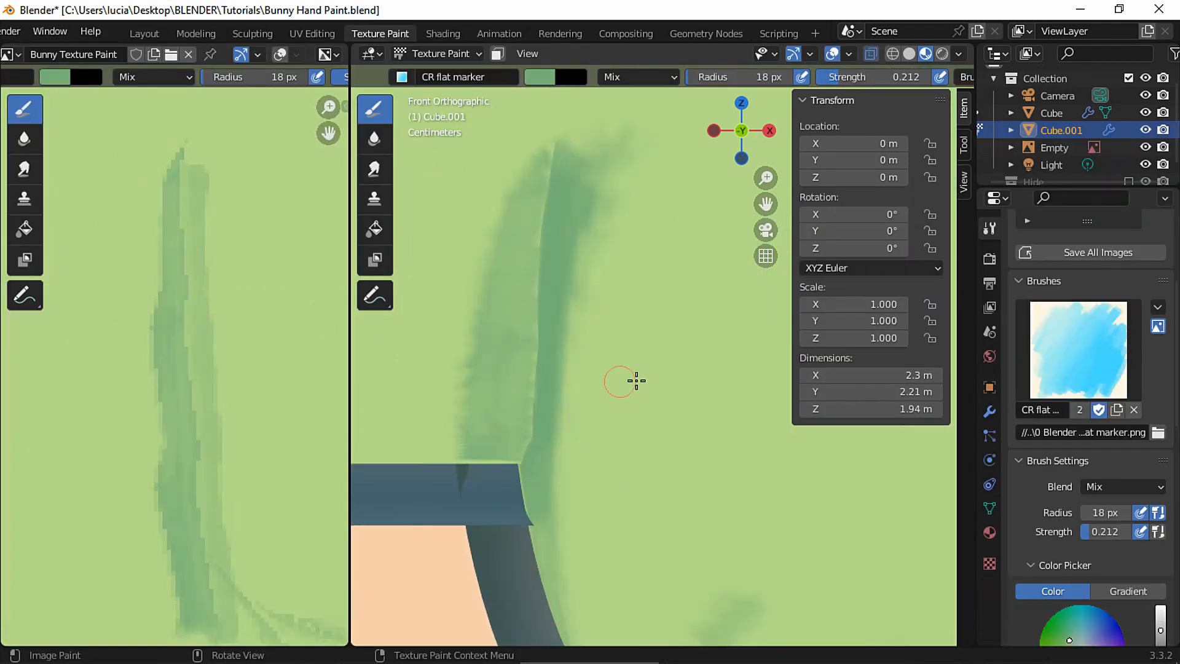
# Sample the light body green in Texture Paint, set the brush strength to 0.964 and paint over the dark crease beside the paw
pyautogui.press('s')
pyautogui.press('s')
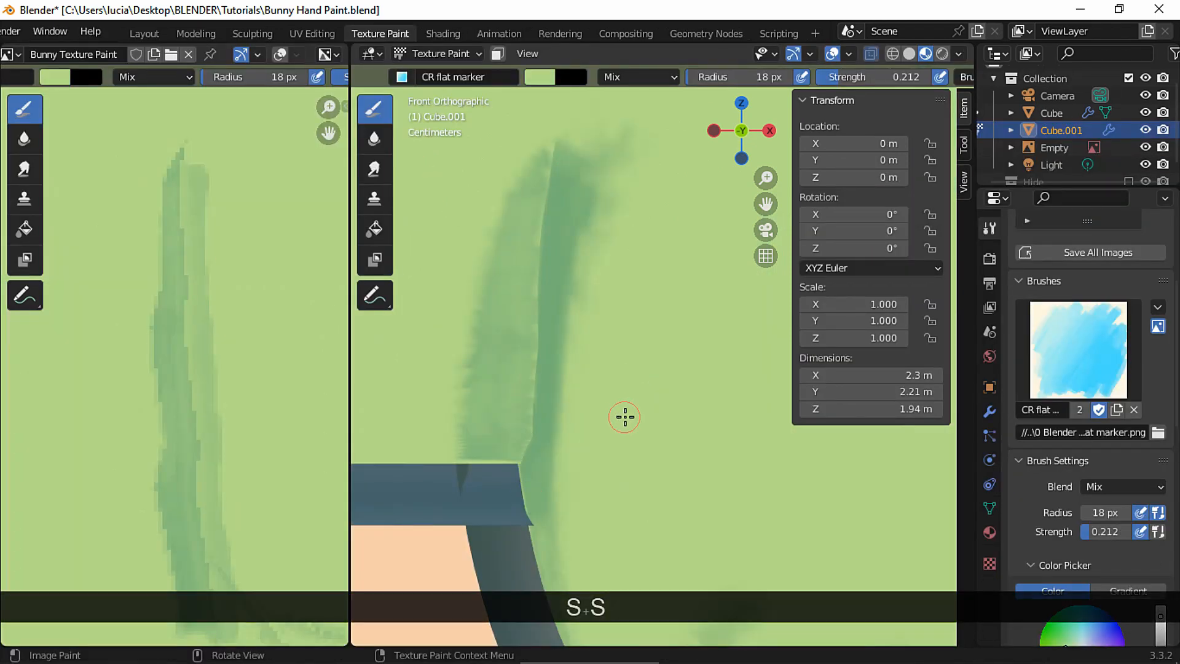
pyautogui.hotkey('shift', 'f')
pyautogui.click(723, 161)
pyautogui.moveTo(556, 264)
pyautogui.mouseDown()
pyautogui.moveTo(566, 158)
pyautogui.moveTo(544, 255)
pyautogui.moveTo(529, 459)
pyautogui.moveTo(543, 216)
pyautogui.moveTo(540, 345)
pyautogui.moveTo(535, 284)
pyautogui.mouseUp()
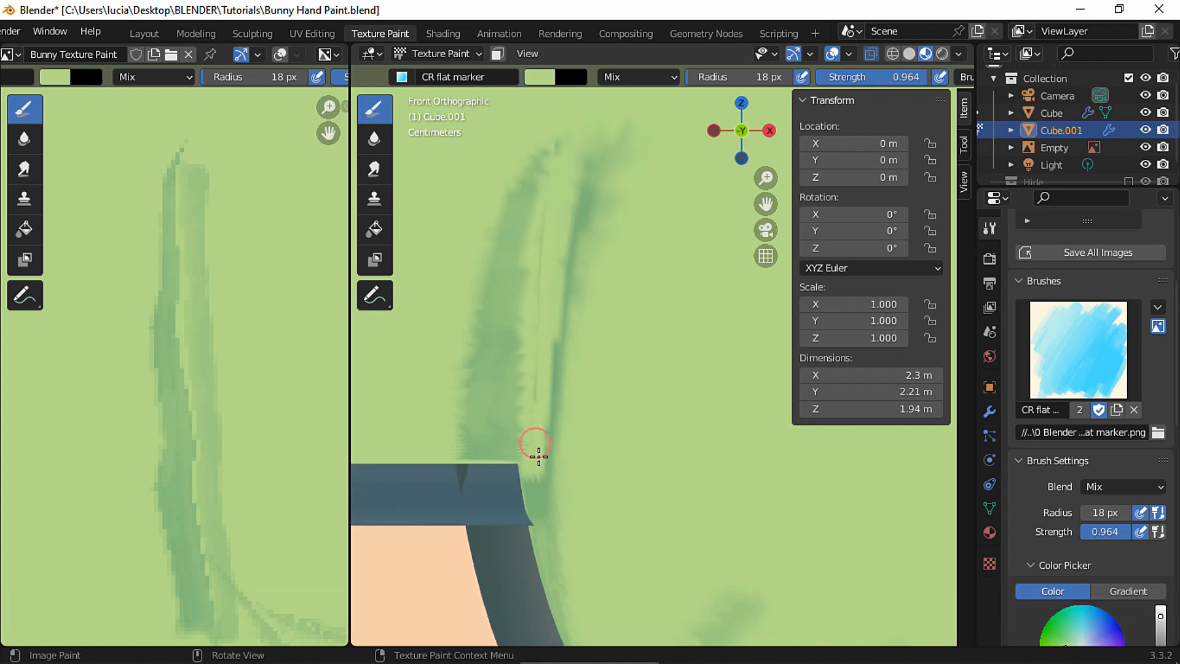
# Set the brush radius to 6 px and paint out the stray crease shading on the texture image with light green
pyautogui.scroll(-5, 535, 453)
pyautogui.moveTo(263, 321)
pyautogui.keyDown('ctrl'); pyautogui.mouseDown(button='middle')
pyautogui.moveTo(298, 369)
pyautogui.moveTo(223, 430)
pyautogui.moveTo(229, 308)
pyautogui.moveTo(250, 258)
pyautogui.moveTo(232, 353)
pyautogui.moveTo(256, 379)
pyautogui.mouseUp(button='middle'); pyautogui.keyUp('ctrl')
pyautogui.press('f')
pyautogui.click(209, 377)
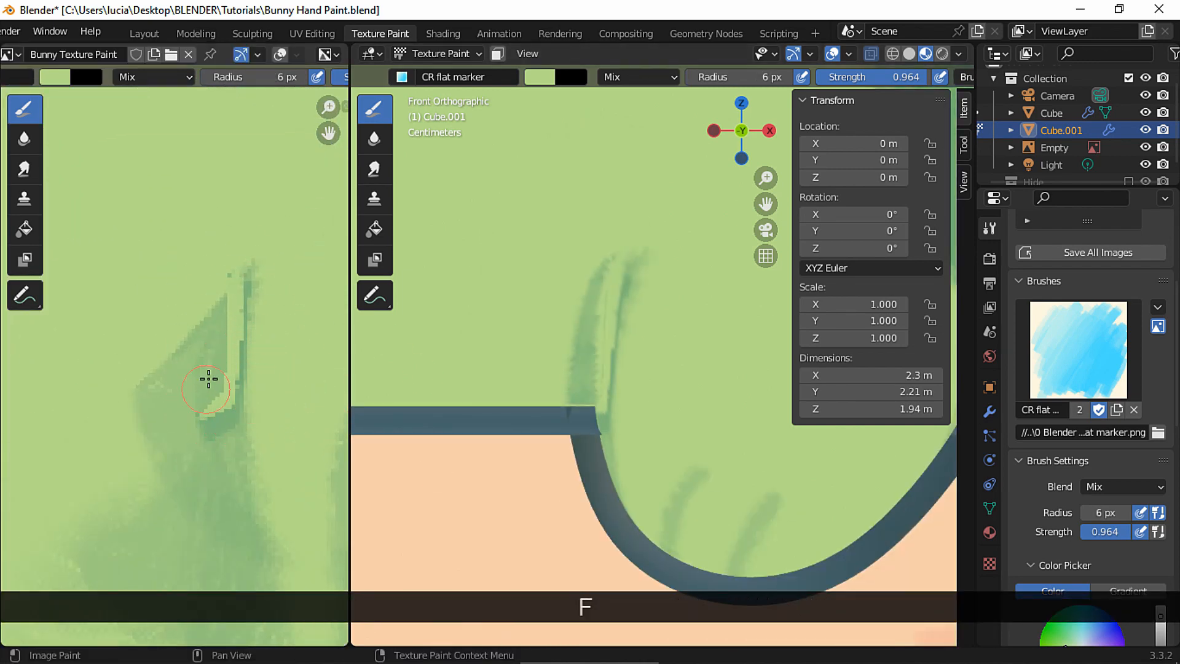
pyautogui.moveTo(246, 280)
pyautogui.mouseDown()
pyautogui.moveTo(245, 387)
pyautogui.moveTo(238, 414)
pyautogui.moveTo(209, 424)
pyautogui.mouseUp()
pyautogui.moveTo(240, 306)
pyautogui.mouseDown()
pyautogui.moveTo(250, 405)
pyautogui.moveTo(256, 388)
pyautogui.mouseUp()
pyautogui.keyDown('shift'); pyautogui.moveTo(256, 387); pyautogui.dragTo(179, 362, button='middle'); pyautogui.keyUp('shift')
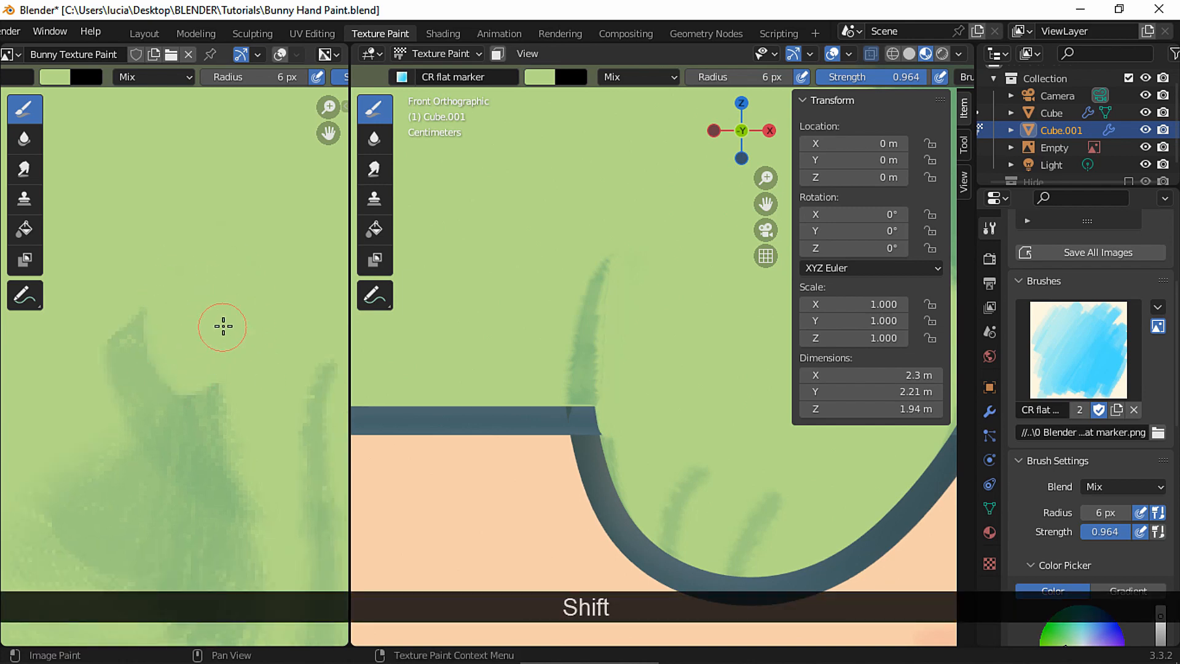
# Sample the crease's darker green and thicken the paw crease with a 26 px brush at full strength
pyautogui.keyDown('ctrl'); pyautogui.moveTo(535, 319); pyautogui.dragTo(538, 262, button='middle'); pyautogui.keyUp('ctrl')
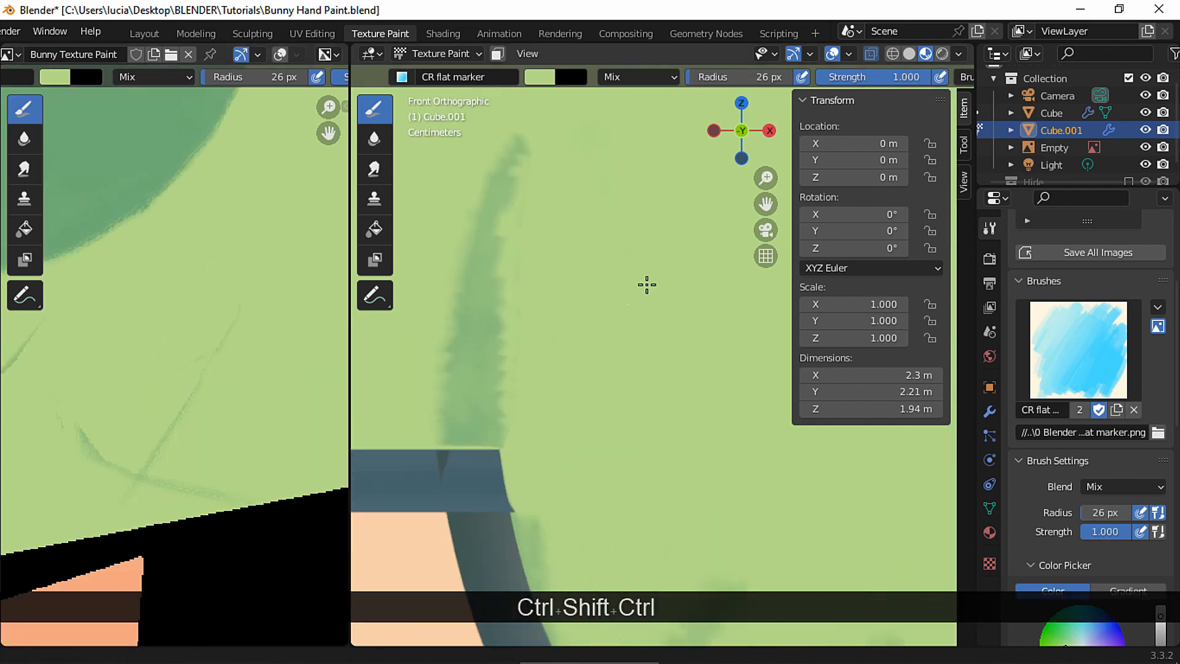
pyautogui.keyDown('shift'); pyautogui.moveTo(446, 246); pyautogui.dragTo(484, 369, button='middle'); pyautogui.keyUp('shift')
pyautogui.moveTo(484, 369)
pyautogui.keyDown('ctrl'); pyautogui.mouseDown(button='middle')
pyautogui.moveTo(458, 329)
pyautogui.moveTo(529, 182)
pyautogui.moveTo(566, 244)
pyautogui.mouseUp(button='middle'); pyautogui.keyUp('ctrl')
pyautogui.press('s')
pyautogui.press('s')
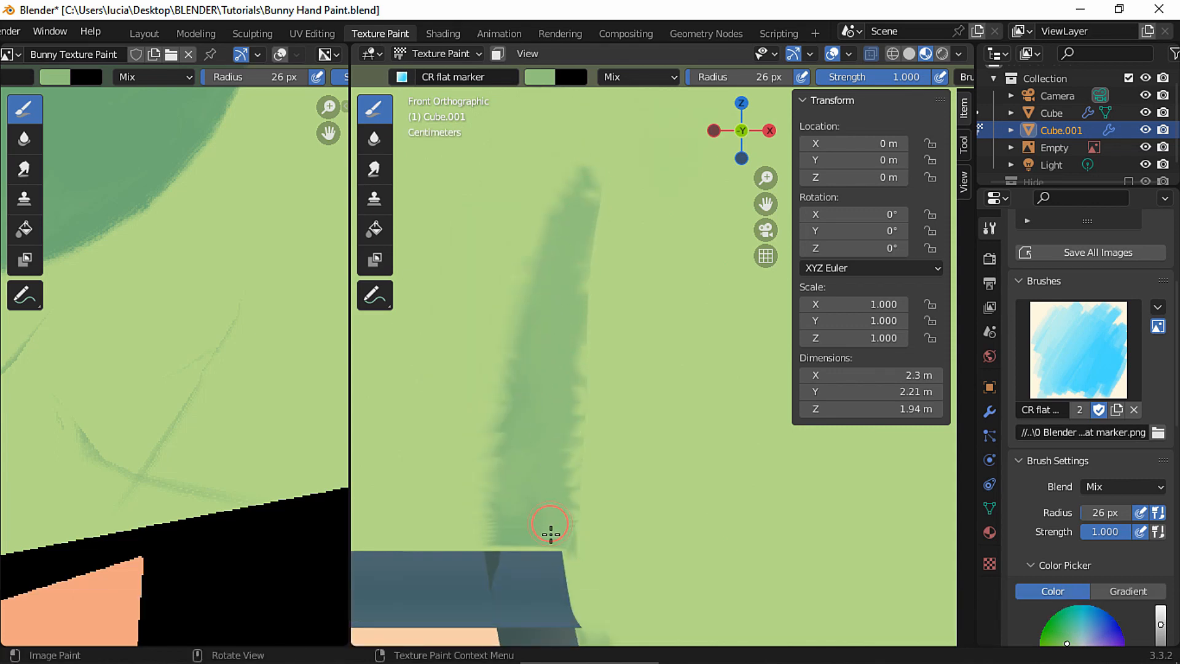
# Sample the light body green and trim the inner edge of the paw crease with the 26 px brush
pyautogui.keyDown('shift'); pyautogui.moveTo(548, 532); pyautogui.dragTo(590, 387, button='middle'); pyautogui.keyUp('shift')
pyautogui.press('a')
pyautogui.press('a')
pyautogui.press('s')
pyautogui.press('s')
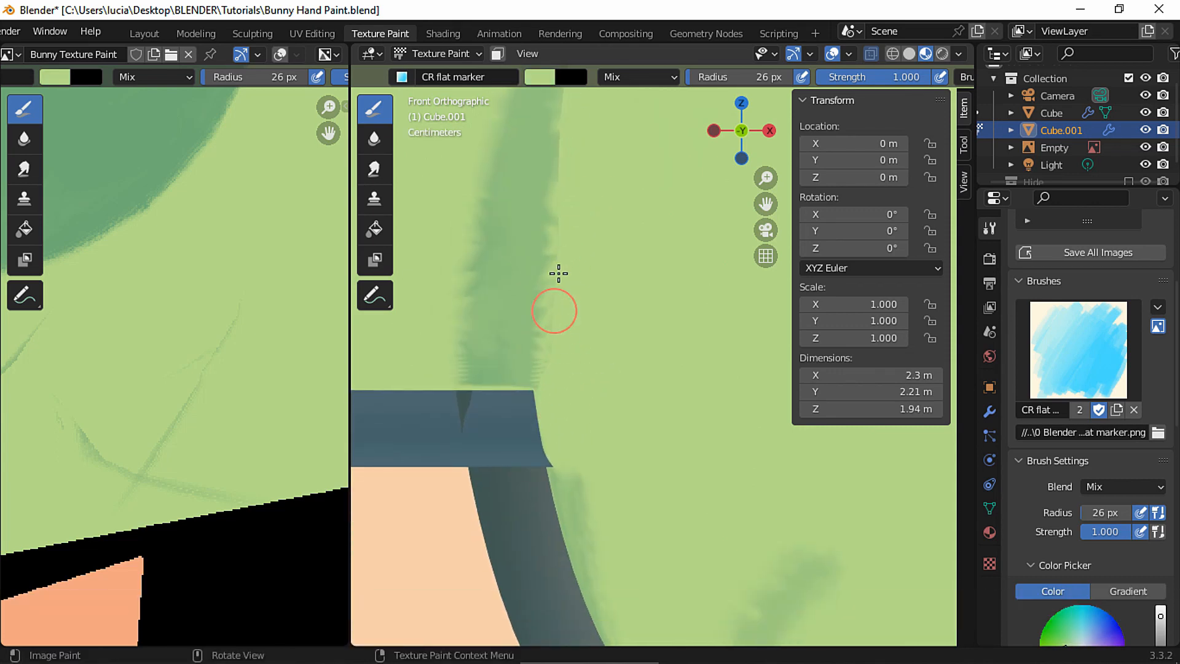
pyautogui.keyDown('shift'); pyautogui.moveTo(600, 218); pyautogui.dragTo(593, 348, button='middle'); pyautogui.keyUp('shift')
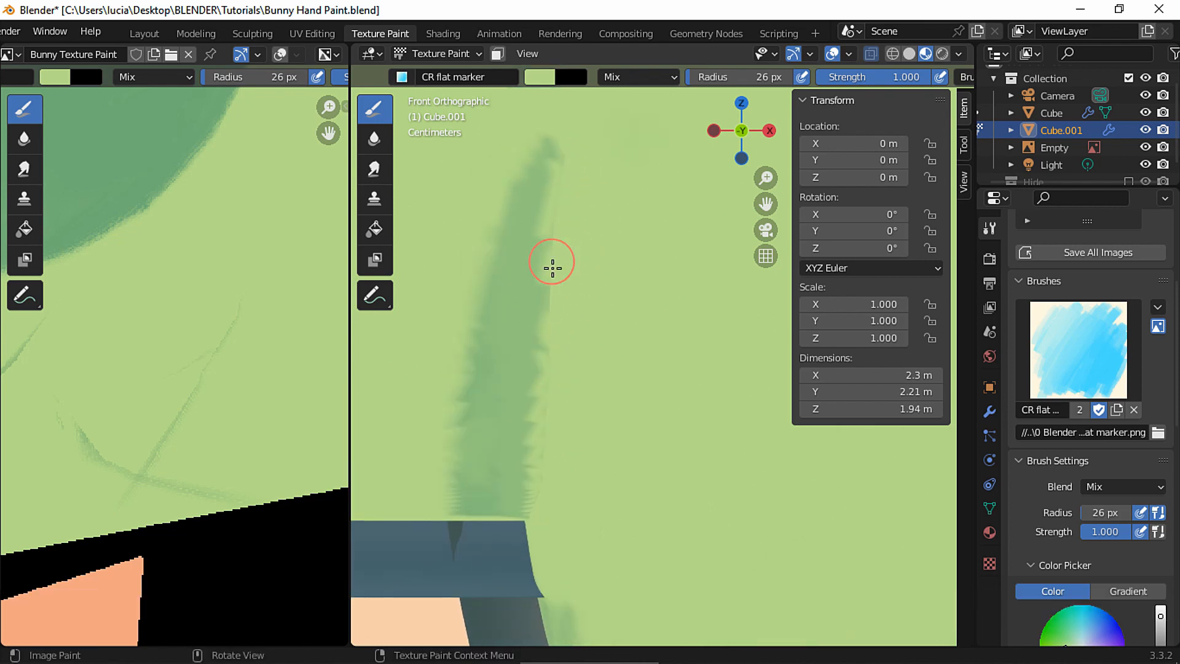
pyautogui.moveTo(563, 164)
pyautogui.mouseDown()
pyautogui.moveTo(553, 529)
pyautogui.moveTo(538, 512)
pyautogui.mouseUp()
# Sample the darker crease green, set the brush radius to 16 px and repaint the crease down to the outline
pyautogui.press('a')
pyautogui.press('s')
pyautogui.press('d')
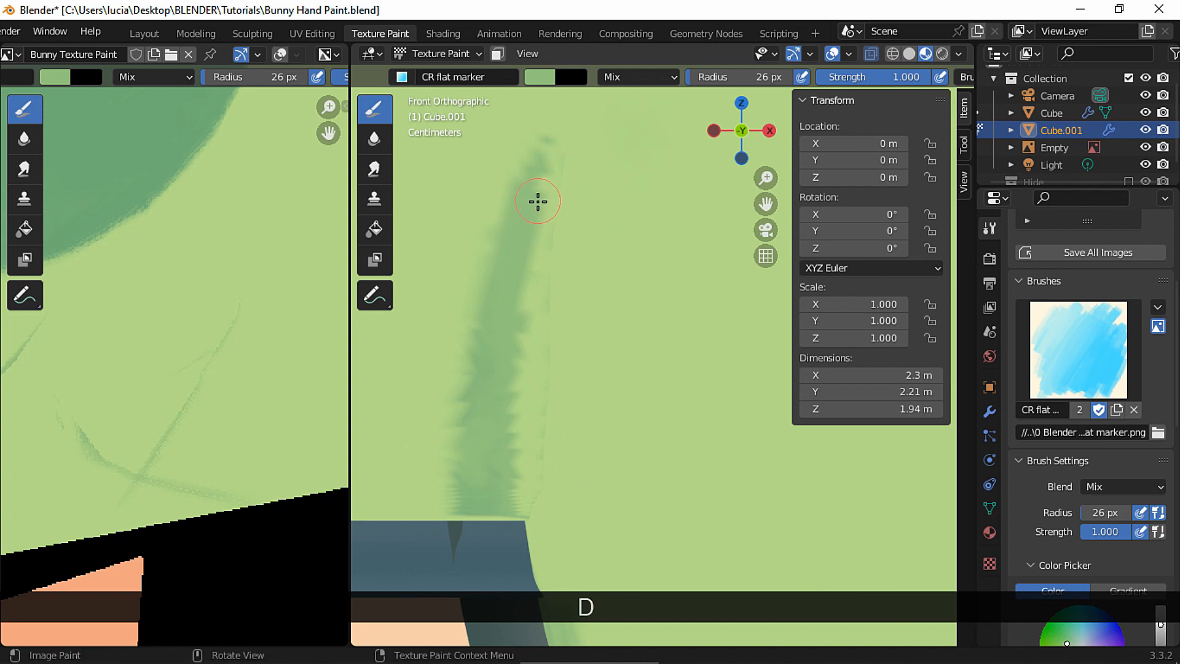
pyautogui.press('f')
pyautogui.click(534, 211)
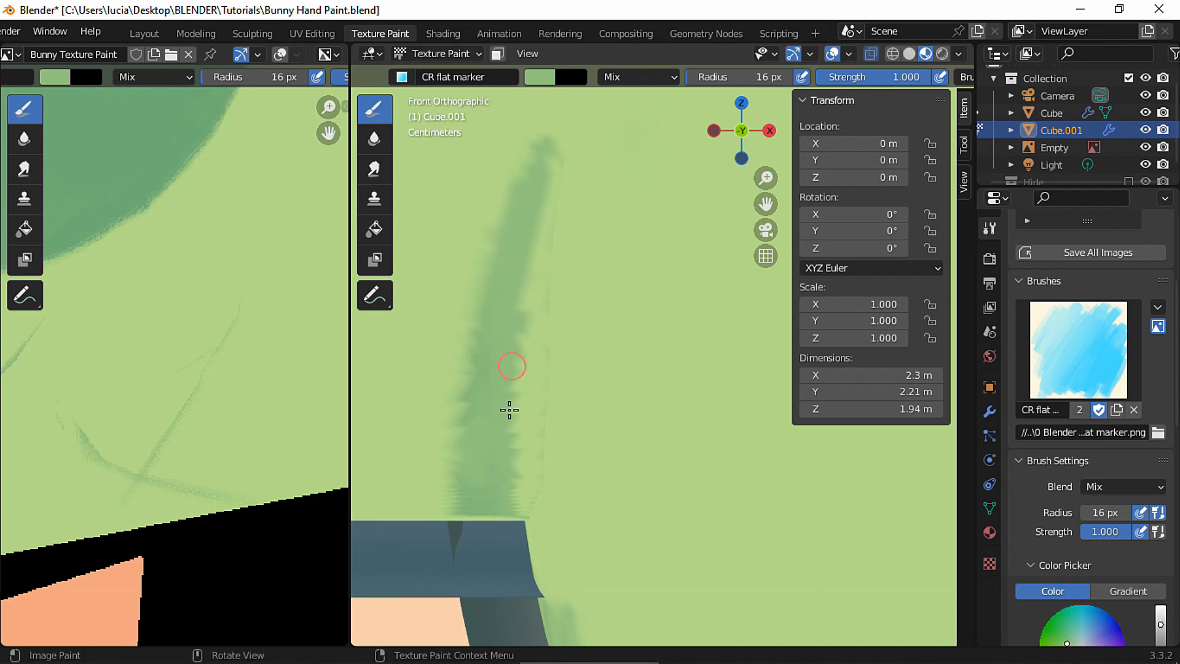
pyautogui.moveTo(509, 410); pyautogui.dragTo(488, 558)
pyautogui.keyDown('shift'); pyautogui.moveTo(498, 503); pyautogui.dragTo(416, 374, button='middle'); pyautogui.keyUp('shift')
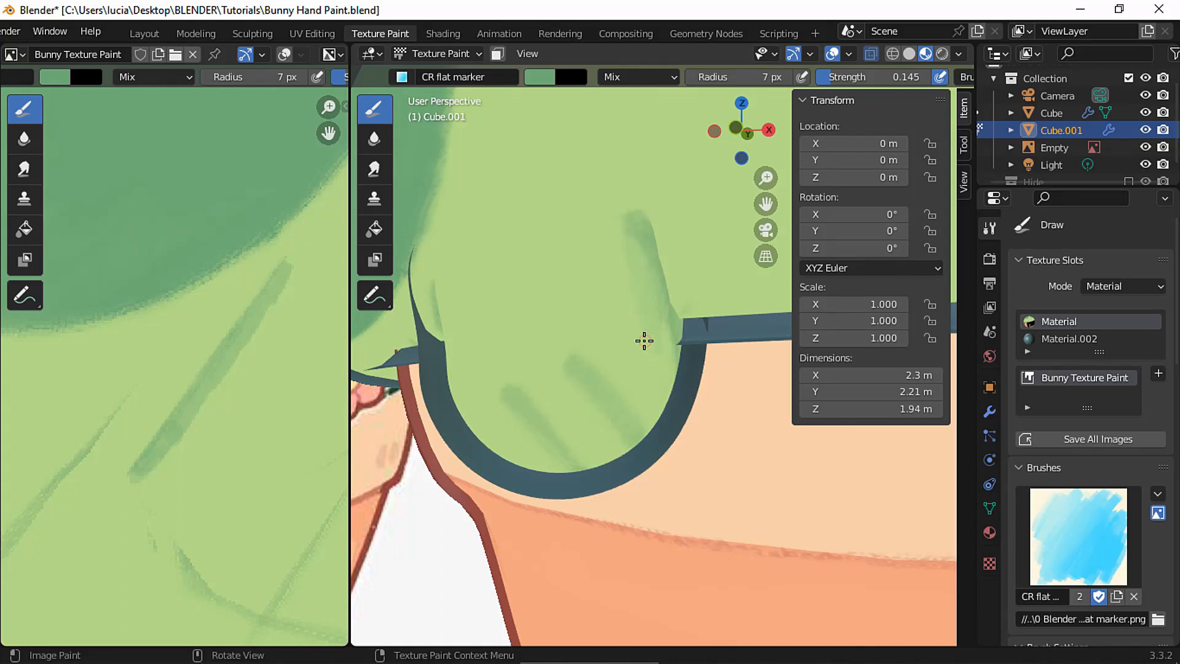
# Extend the paw crease downward at strength 0.279, then soften its edge in light green with an 18 px brush
pyautogui.hotkey('shift', 'f')
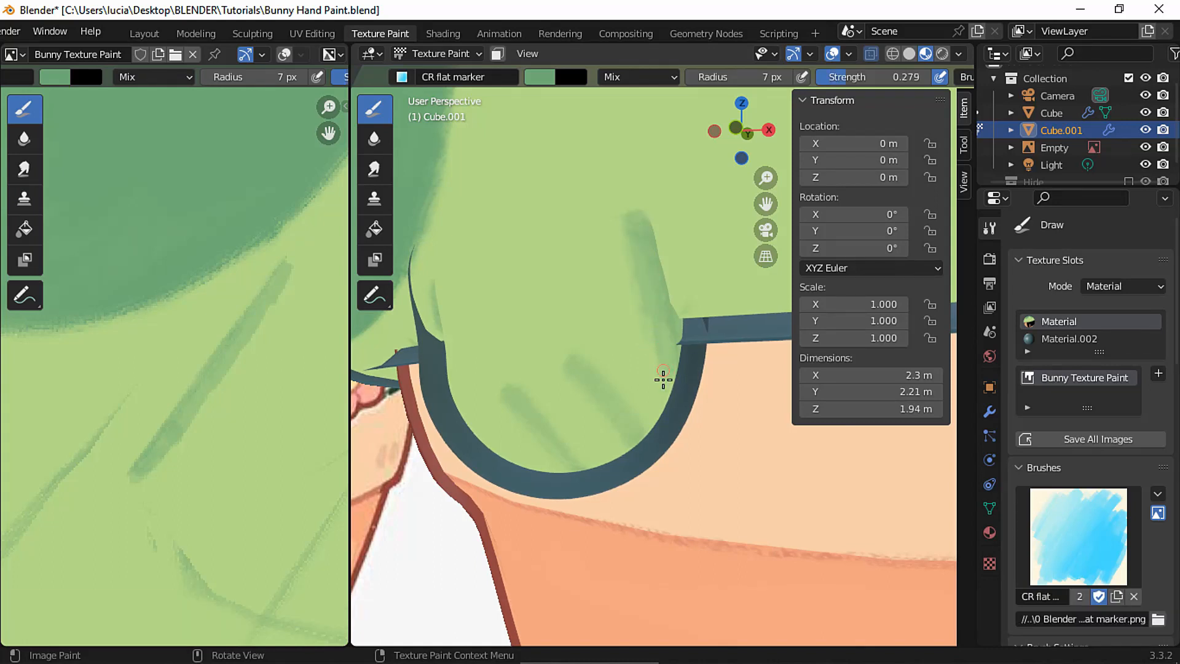
pyautogui.press('f')
pyautogui.click(639, 288)
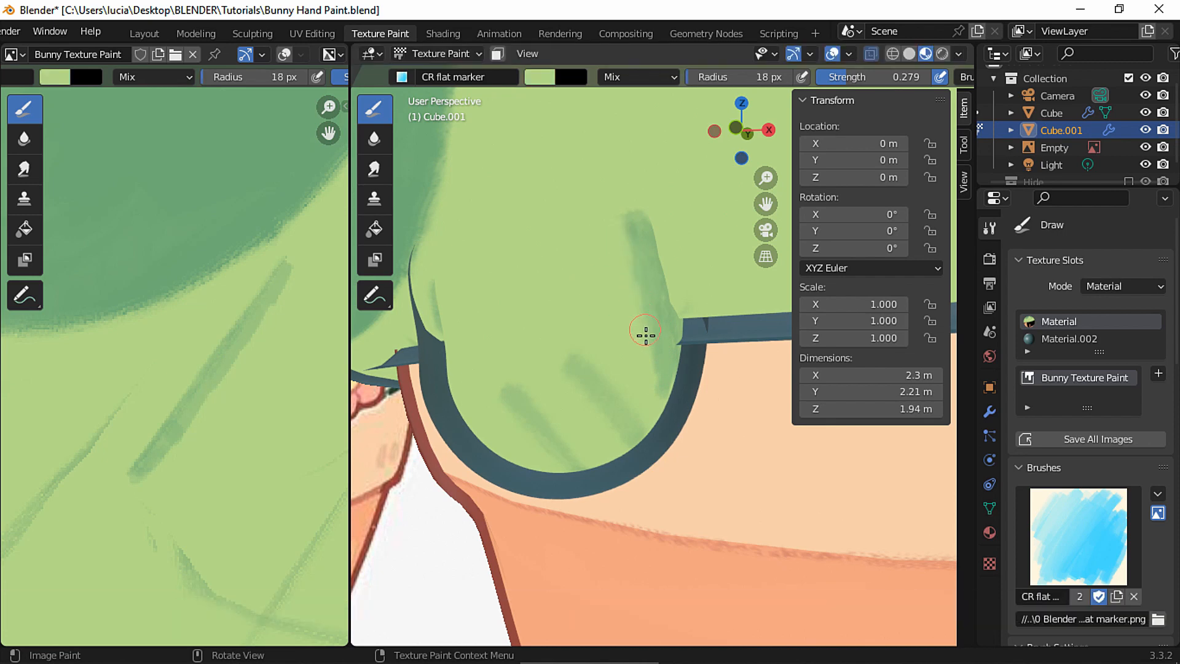
# Set the brush strength to 0.418 and blend the edges of the paw crease from an angled view, adjusting the brush radius
pyautogui.moveTo(625, 258); pyautogui.dragTo(589, 257, button='middle')
pyautogui.hotkey('shift', 'f')
pyautogui.click(590, 254)
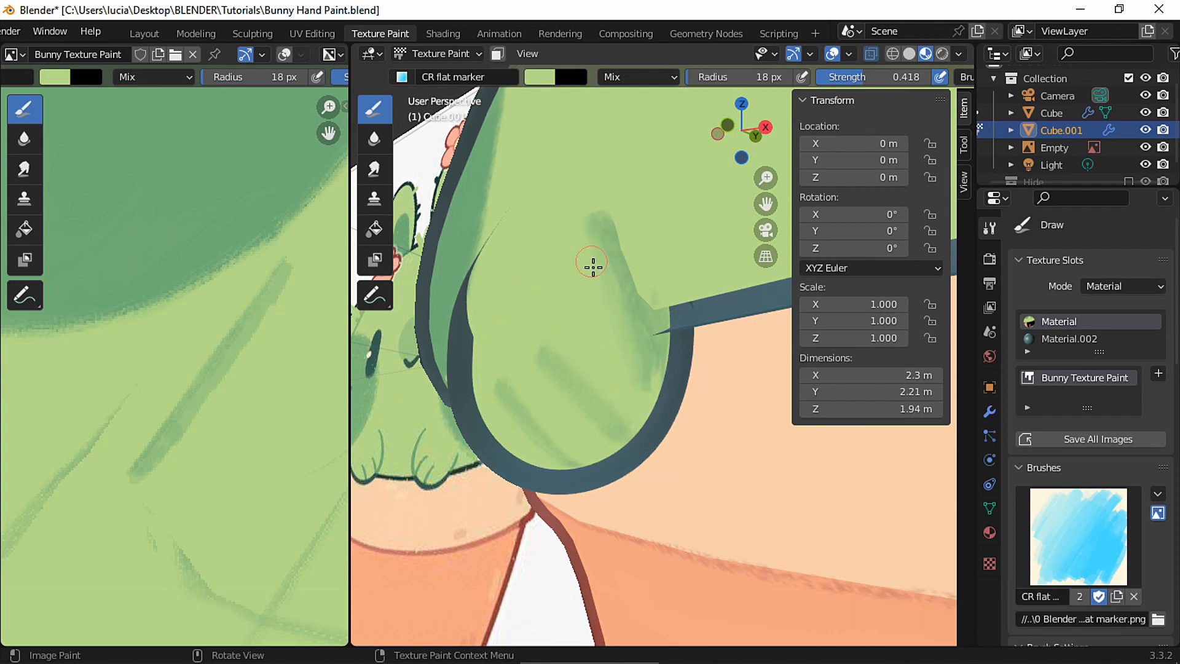
pyautogui.press('f')
pyautogui.click(655, 398)
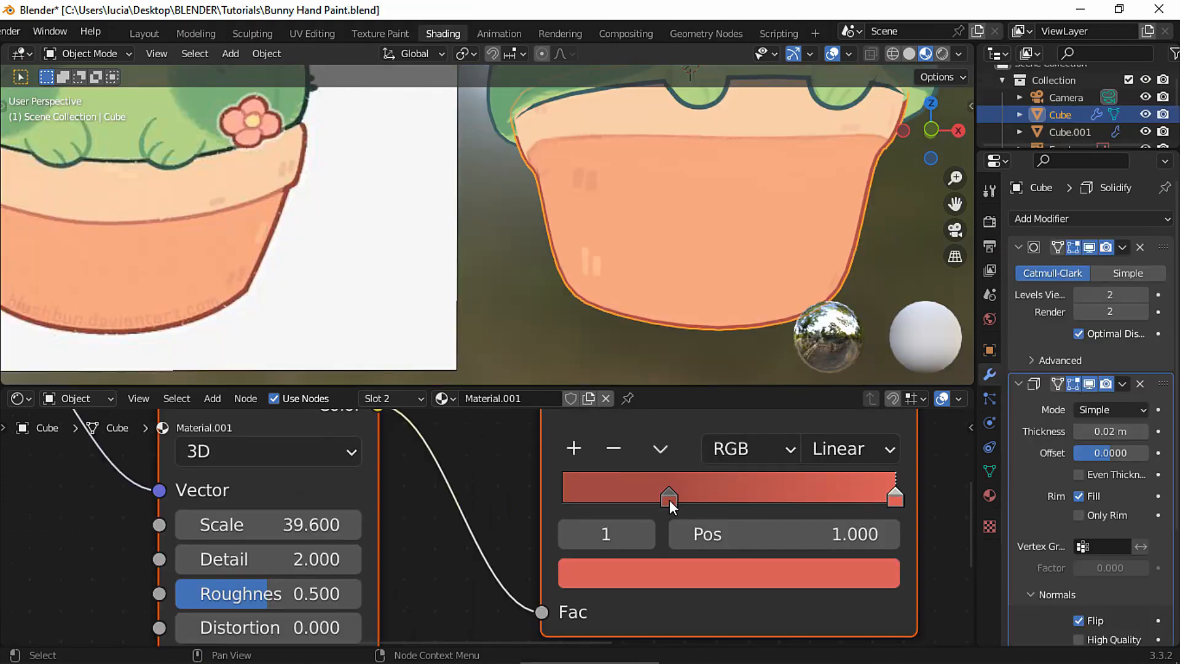
# Recolour the dark stop of the pot outline's color ramp by sampling the pot outline in the reference image
pyautogui.click(669, 499)
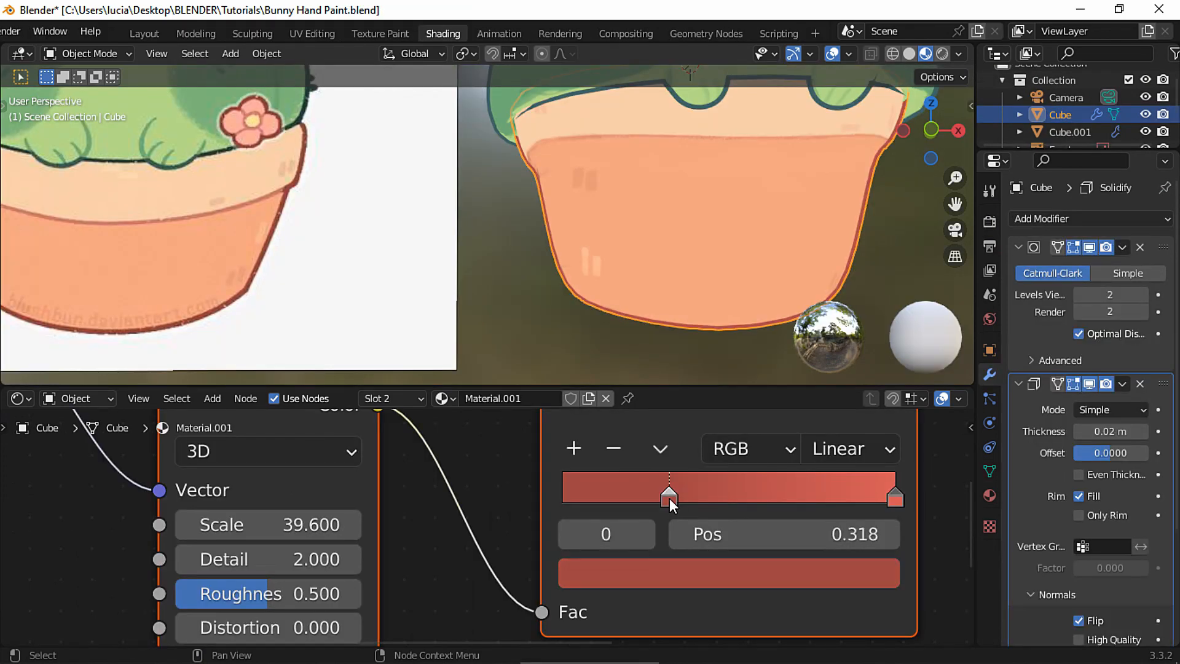
pyautogui.click(811, 568)
pyautogui.click(869, 429)
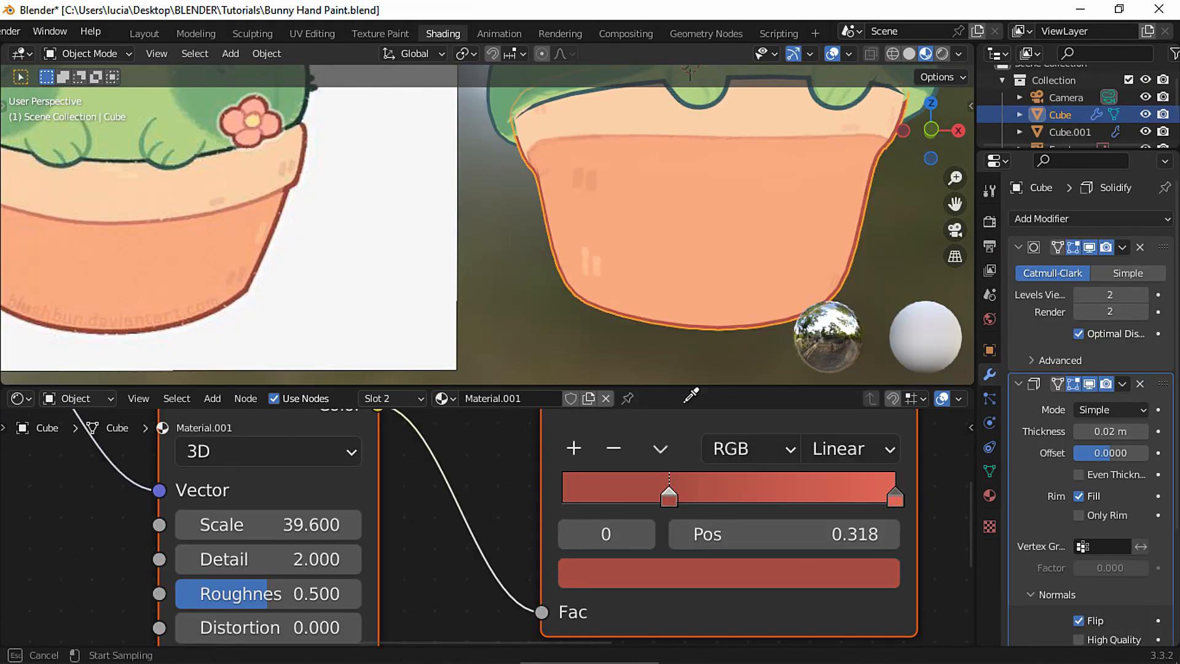
pyautogui.click(259, 258)
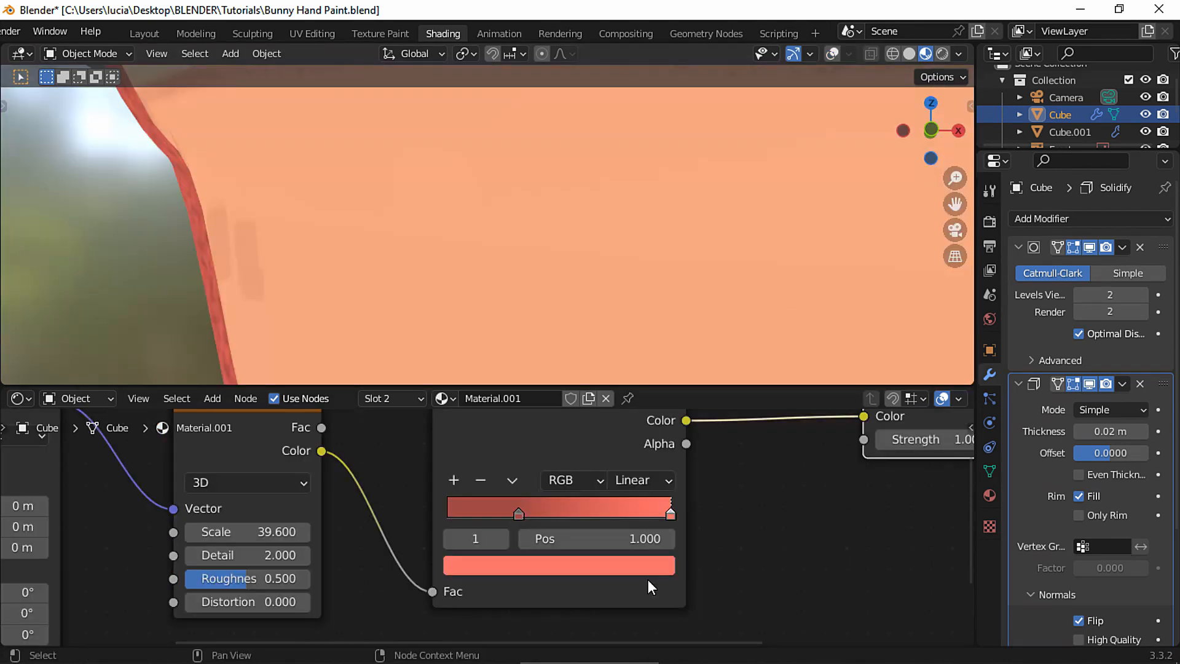
# Darken the light stop of the pot outline's color ramp to D45958
pyautogui.click(645, 564)
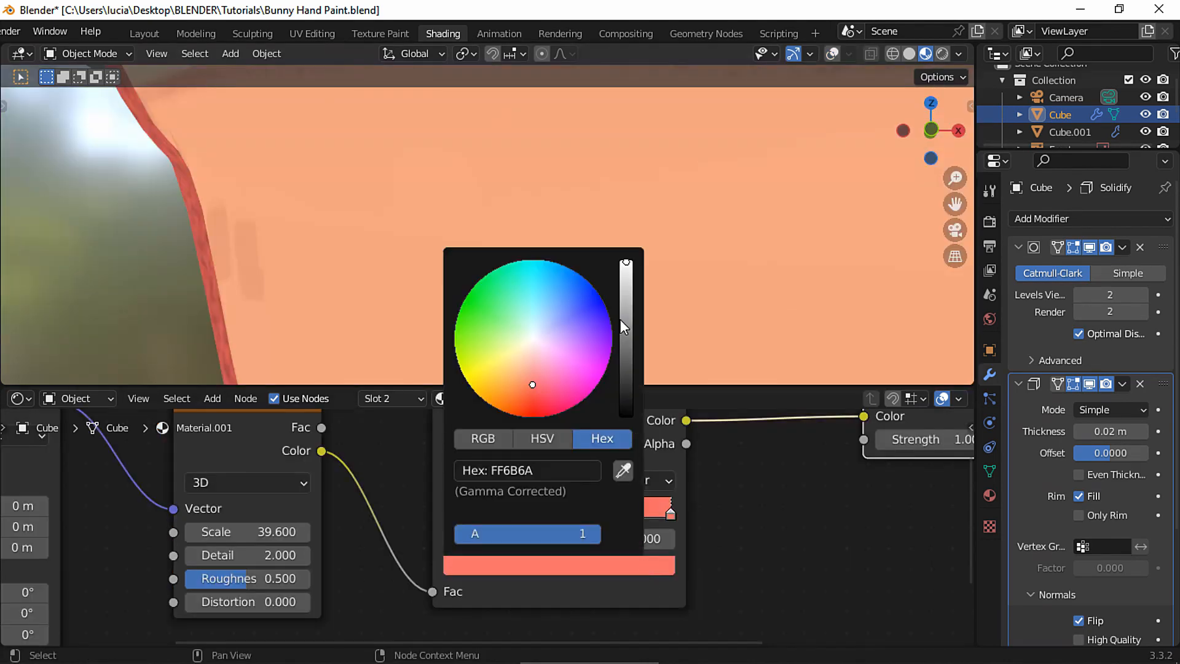
pyautogui.moveTo(627, 276); pyautogui.dragTo(627, 287)
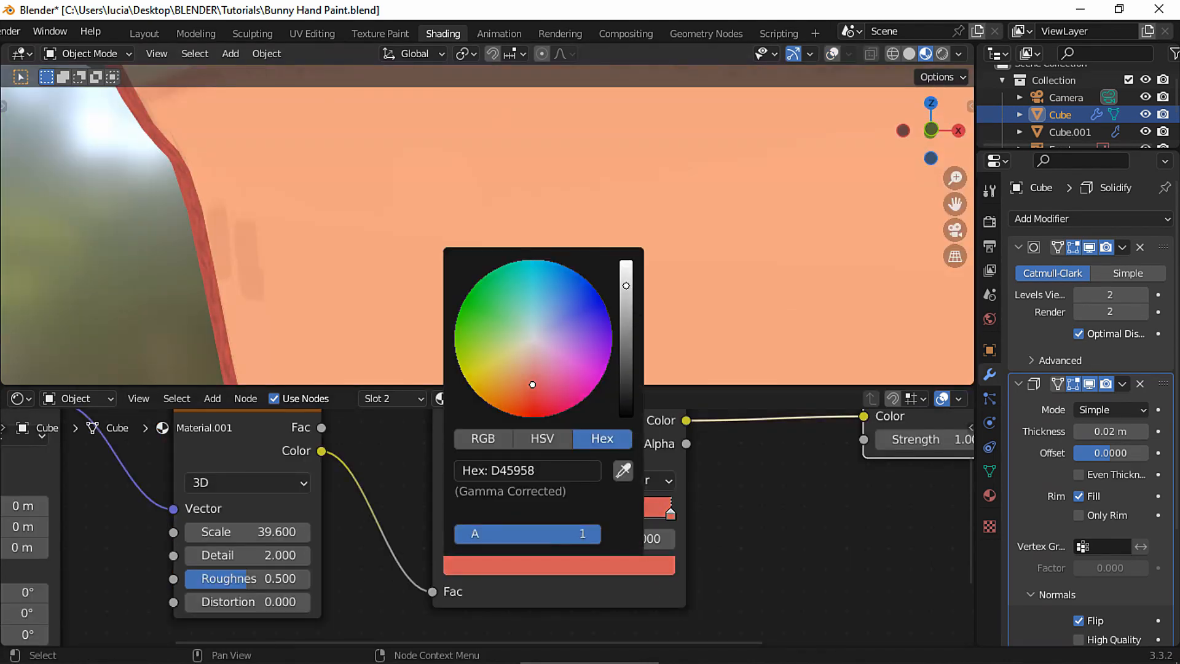
# Recolour the dark stop of the bunny outline's color ramp by sampling the dark green outline in the reference image
pyautogui.scroll(-5, 674, 175)
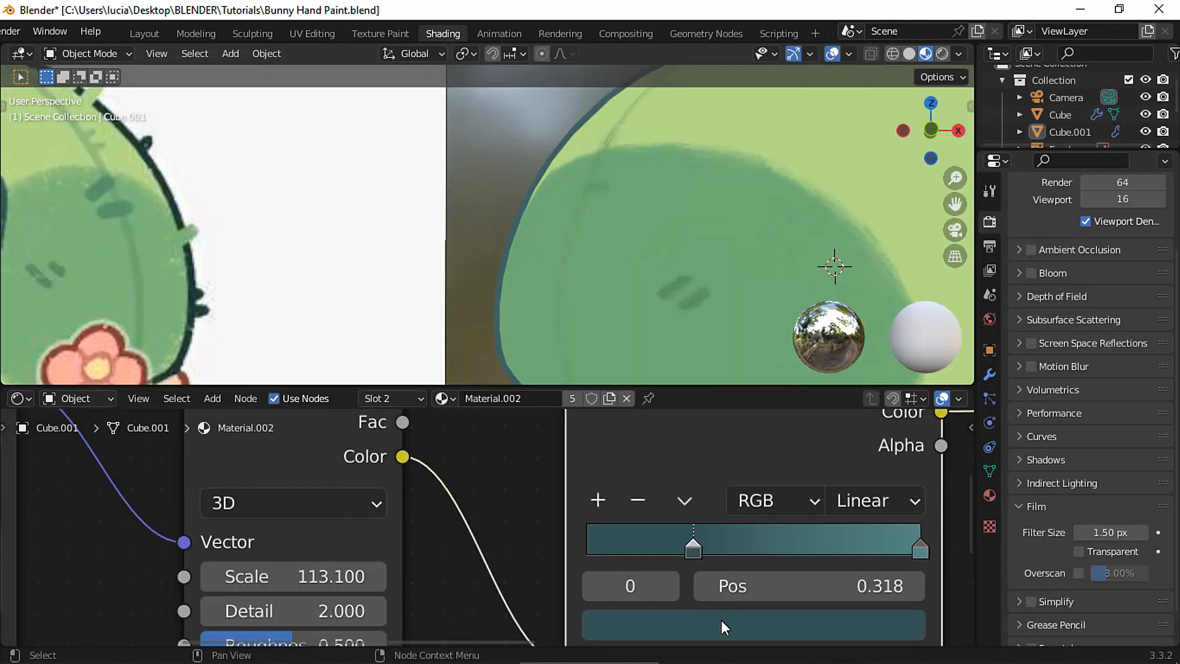
pyautogui.click(721, 620)
pyautogui.click(895, 485)
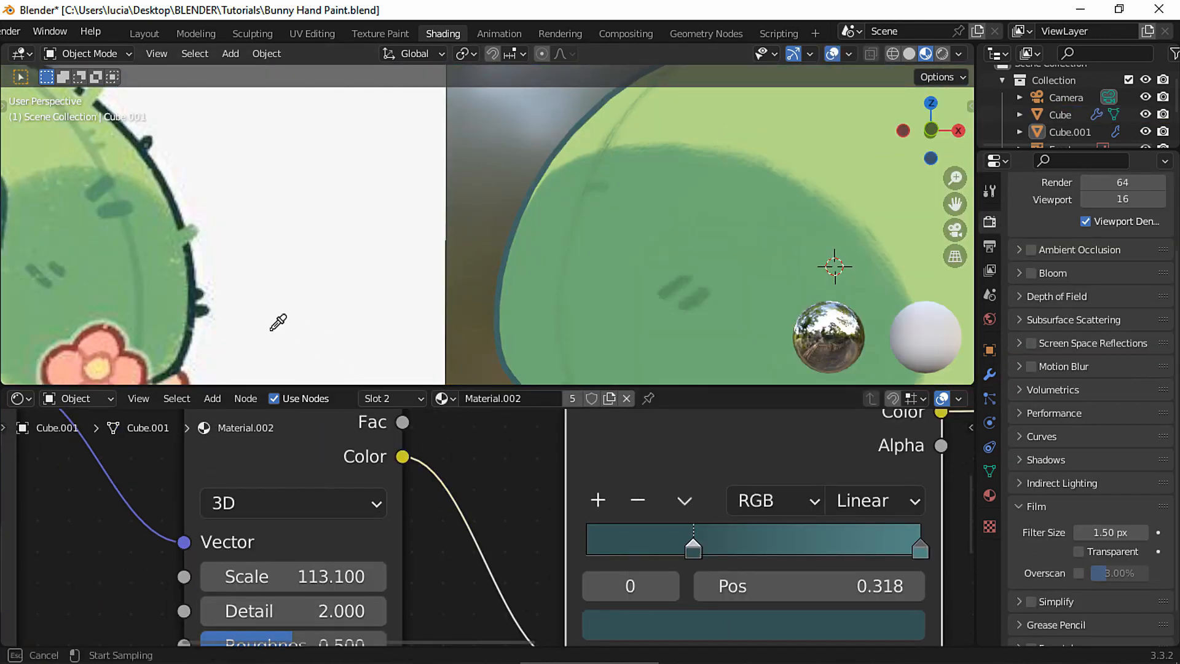
pyautogui.click(174, 200)
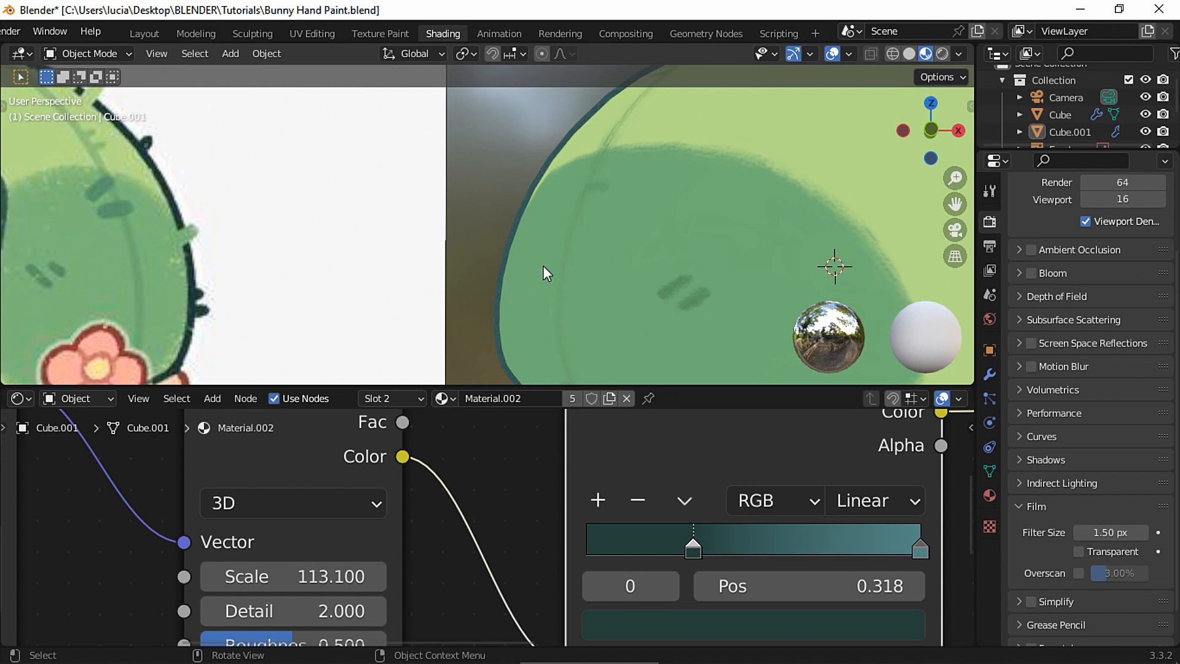
# Join both paws with the bunny body into a single mesh object
pyautogui.scroll(-4, 604, 217)
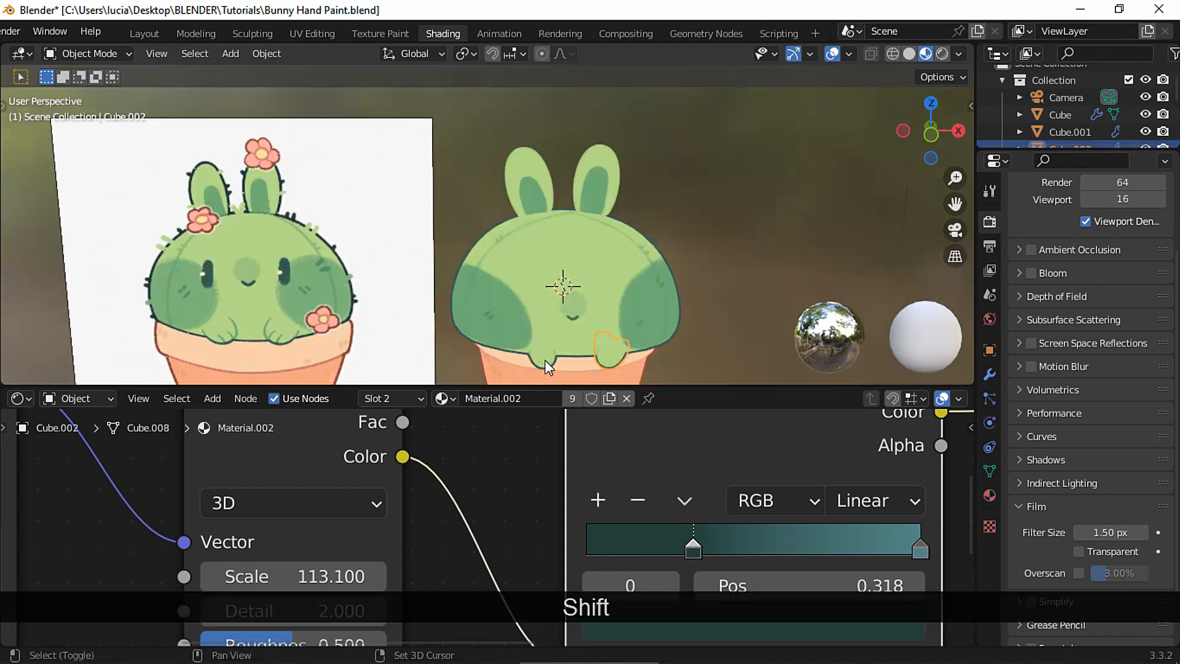
pyautogui.keyDown('shift'); pyautogui.click(544, 360); pyautogui.keyUp('shift')
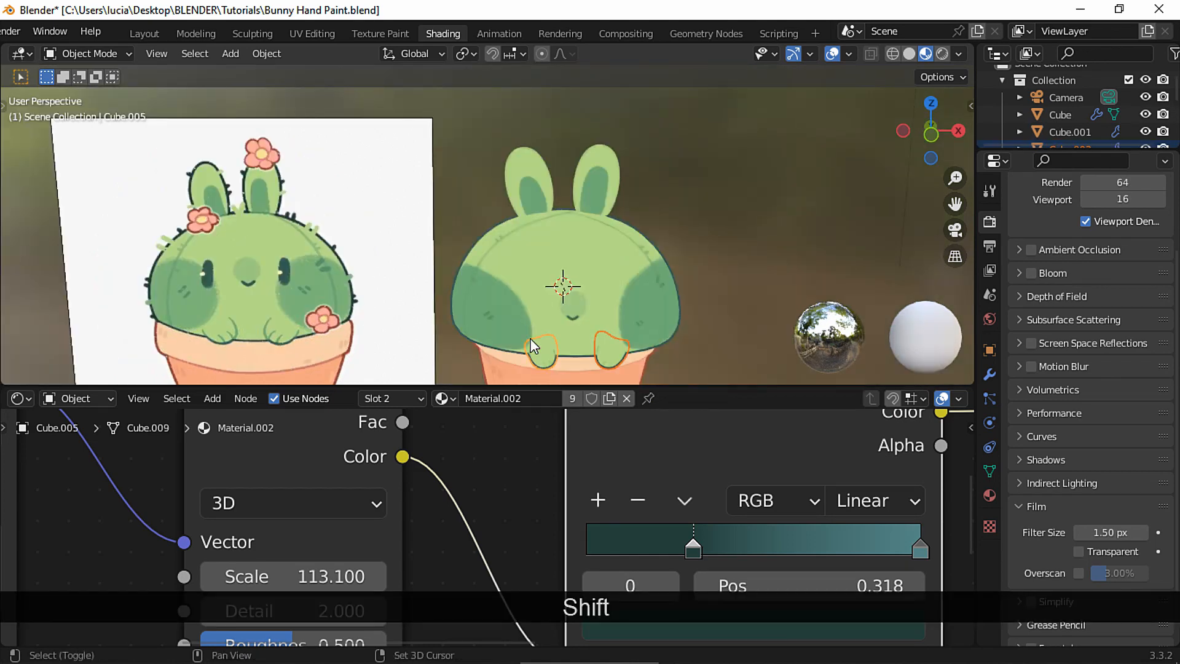
pyautogui.keyDown('shift'); pyautogui.click(513, 265); pyautogui.keyUp('shift')
pyautogui.hotkey('shift', 'ctrl', 'j')
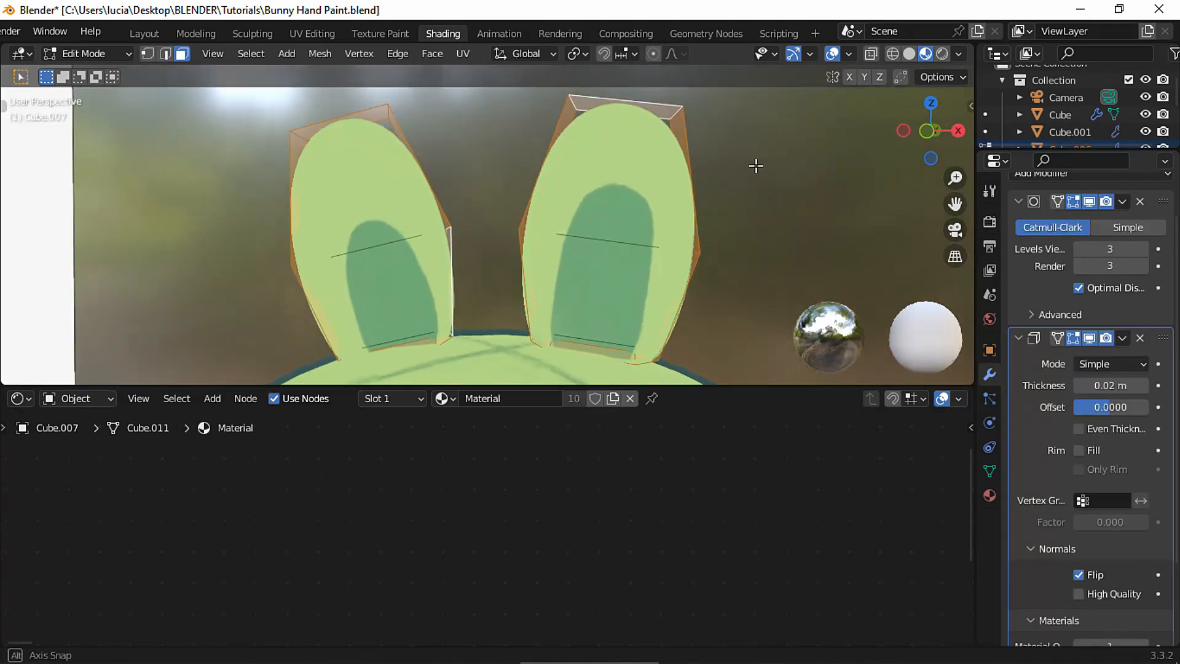
# Adjust the volume of both ears by applying Shrink/Fatten to all of their geometry
pyautogui.press('a')
pyautogui.rightClick(658, 204)
pyautogui.click(658, 201)
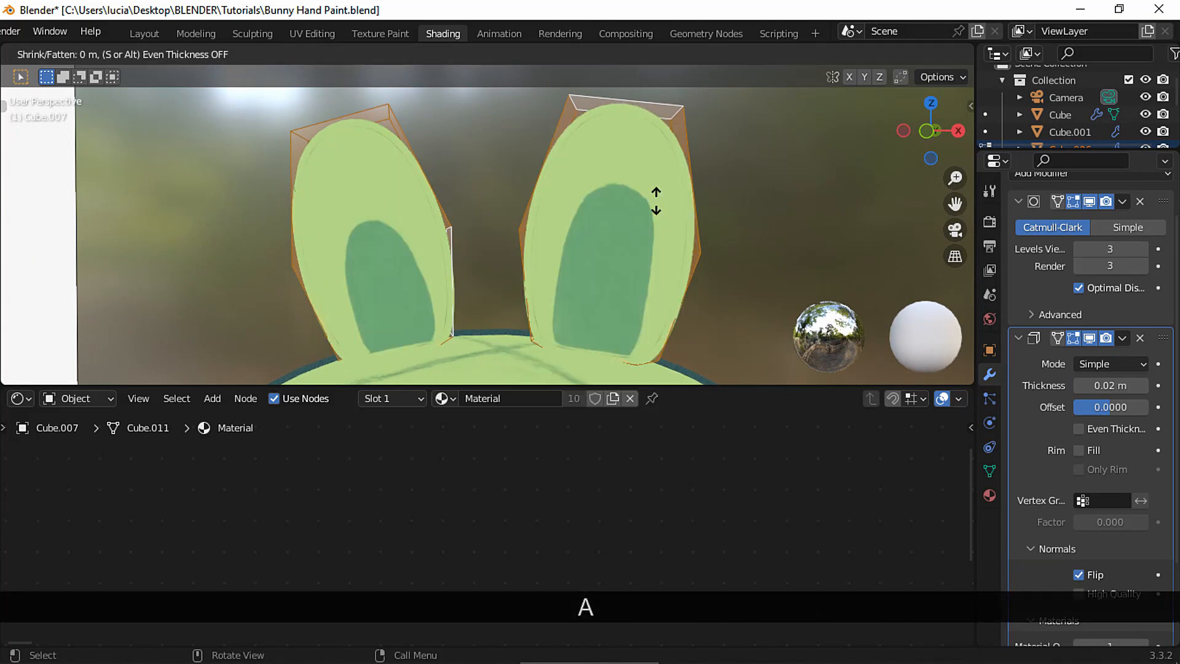
pyautogui.click(677, 200)
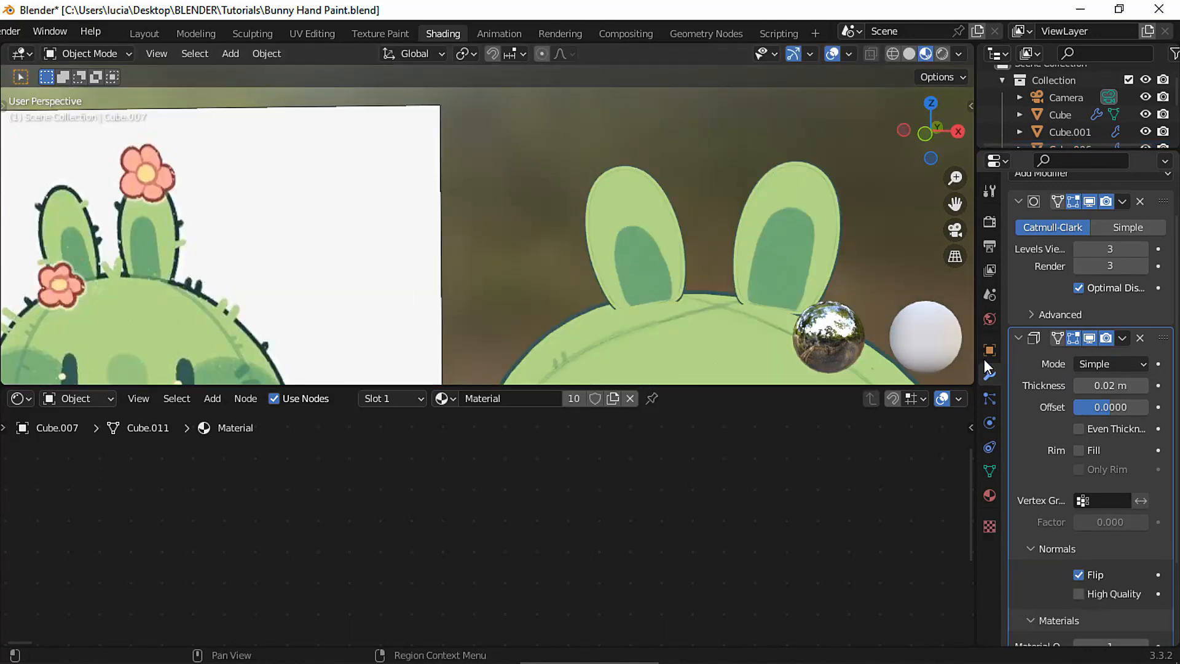
# Thicken the left ear's outline and set the right ear's Solidify thickness to 0.07 m
pyautogui.click(1145, 385)
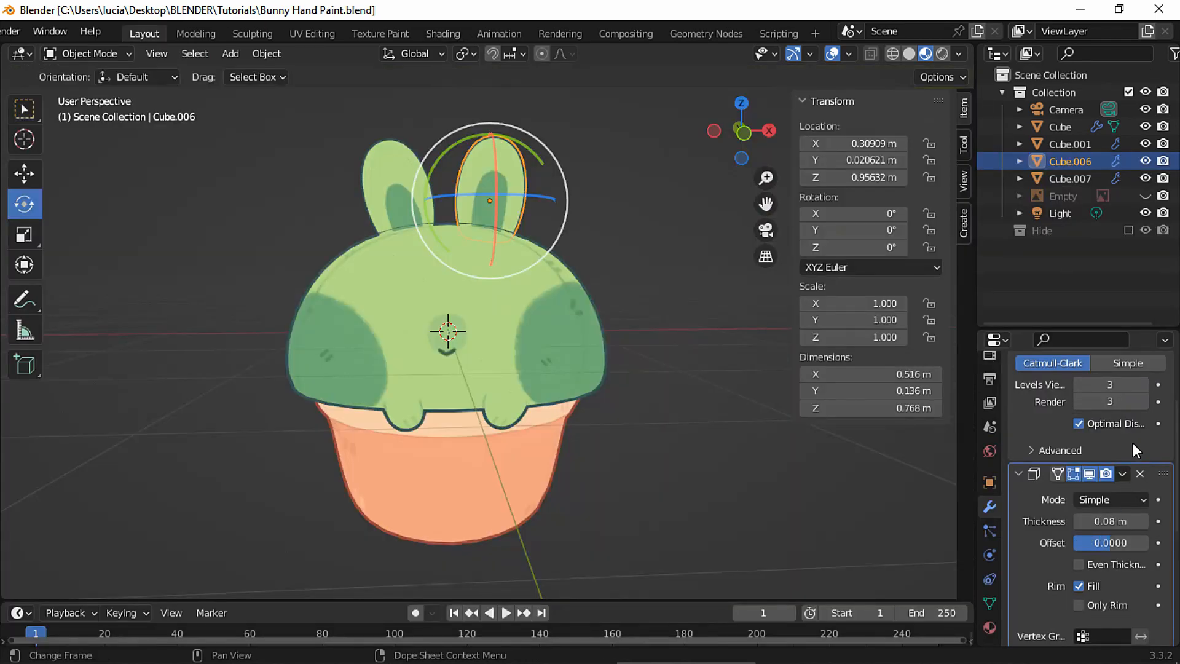
pyautogui.click(1101, 521)
pyautogui.click(1100, 521)
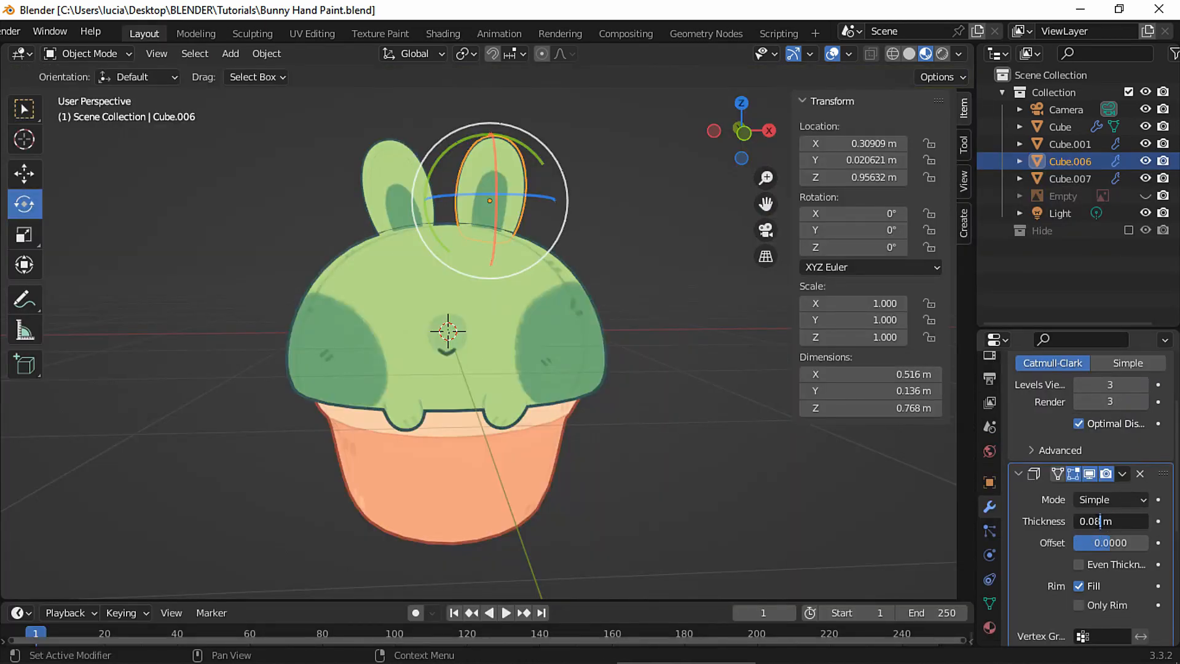
pyautogui.write('7')
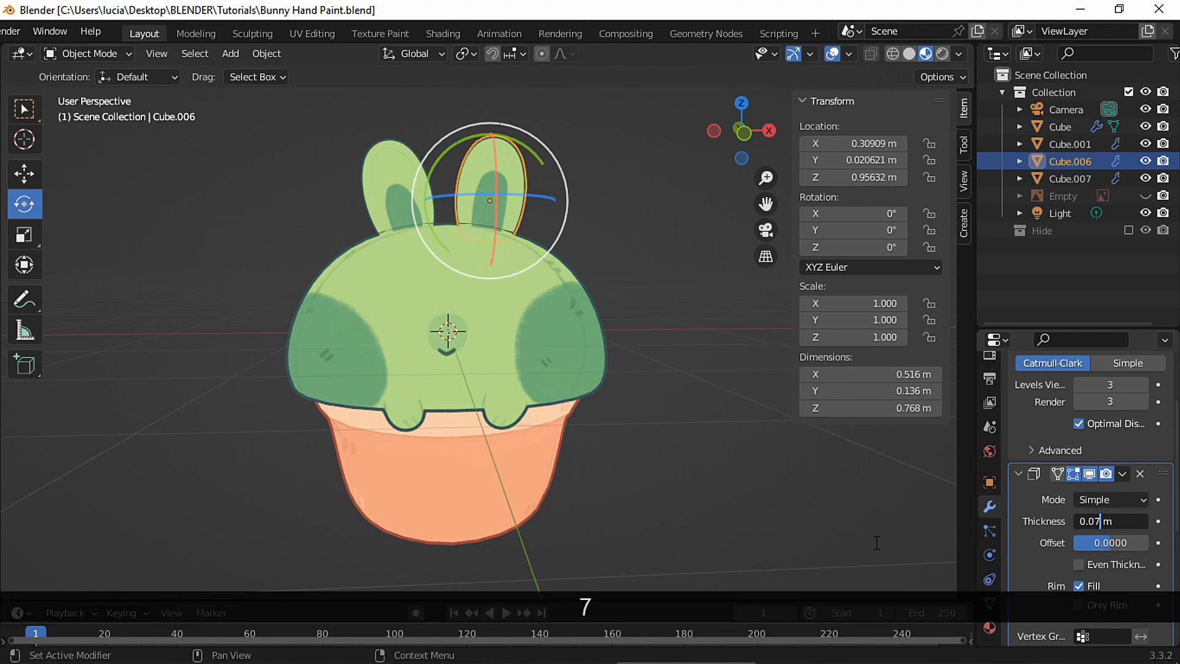
pyautogui.press('Return')
# Move both ears together along the Z axis to adjust how they sit on the head
pyautogui.press('g')
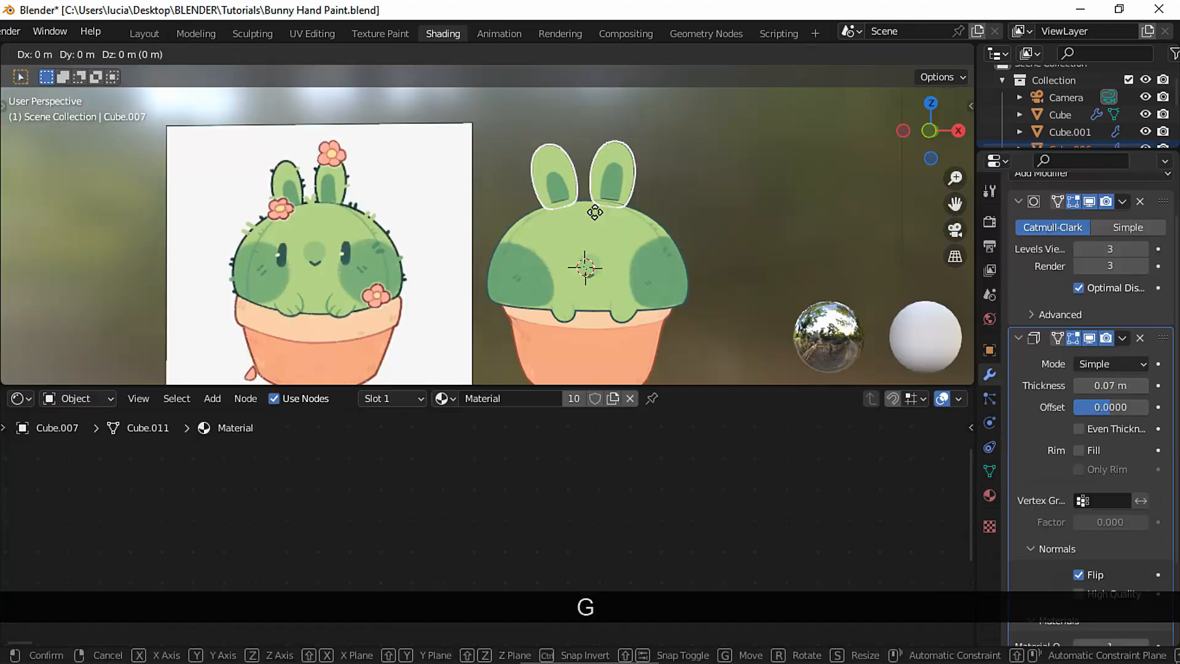
pyautogui.press('z')
pyautogui.press('shift')
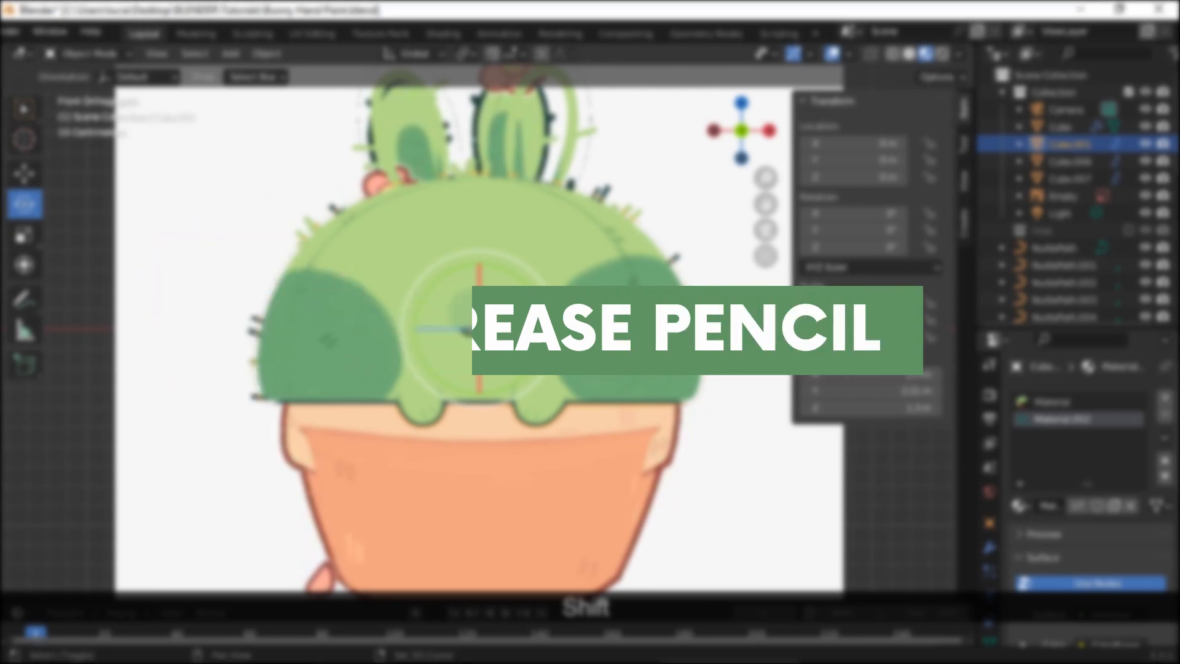
# Add a blank Grease Pencil object to the scene for drawing the eyes
pyautogui.hotkey('shift', 'a')
pyautogui.moveTo(451, 416)
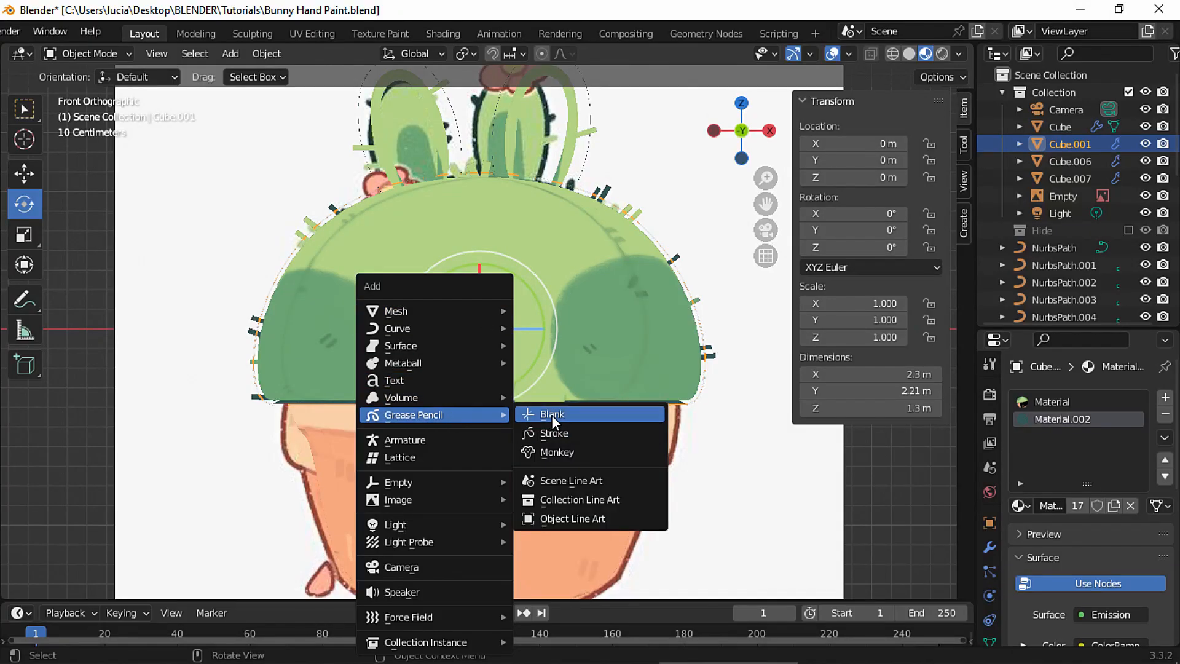
pyautogui.click(550, 414)
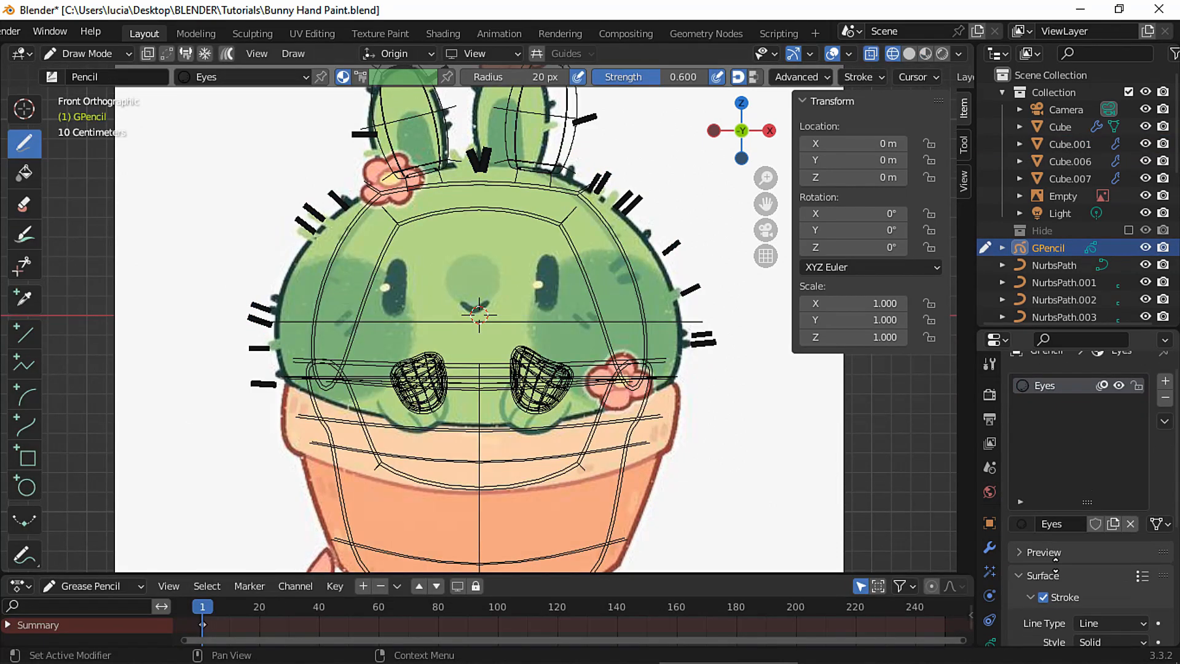
# Set the Eyes stroke material's base color by sampling the dark eye in the reference image
pyautogui.scroll(-5, 1103, 516)
pyautogui.click(1102, 508)
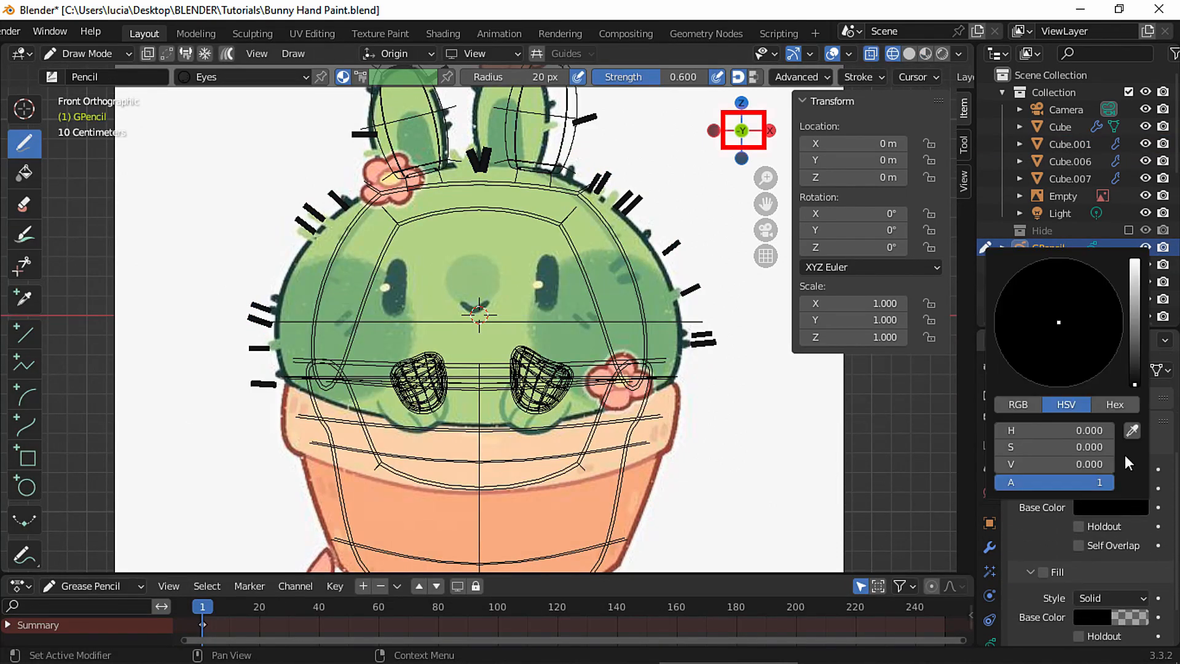
pyautogui.click(1129, 462)
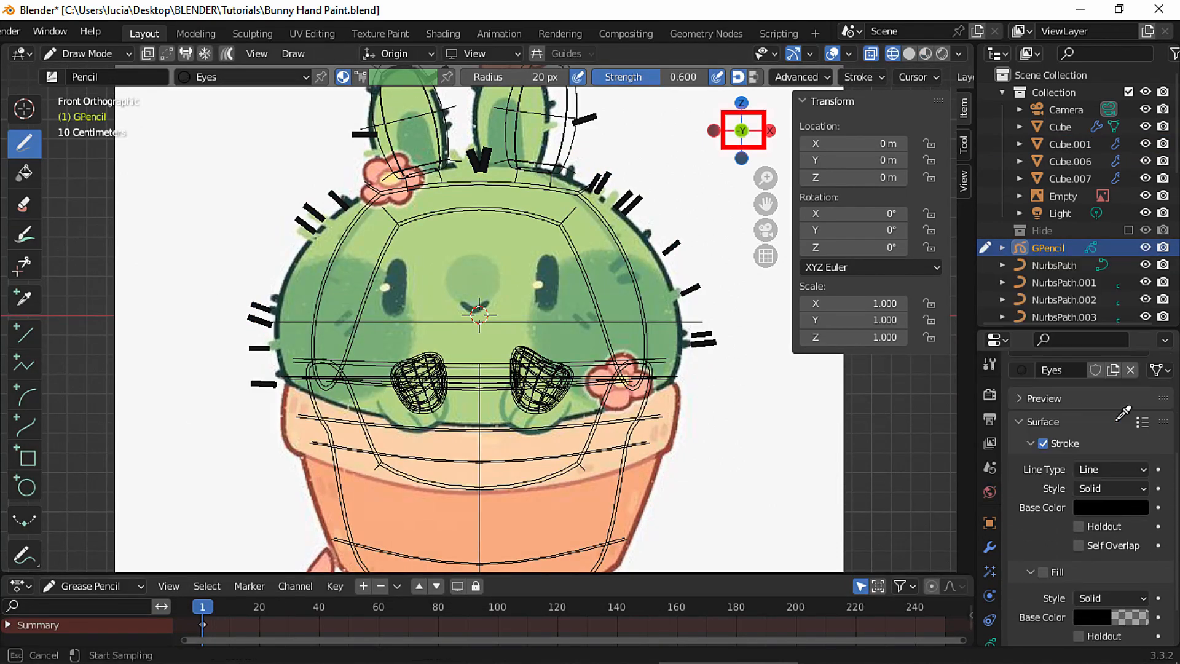
pyautogui.click(553, 260)
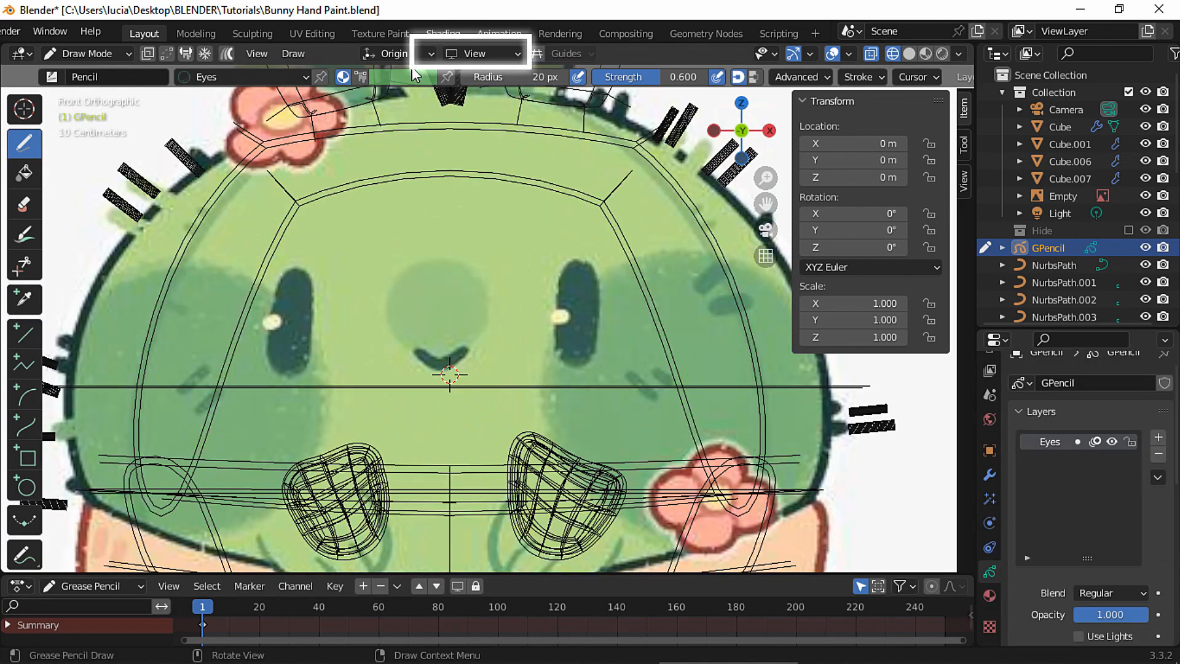
# Set the Grease Pencil stroke placement to Surface with an offset of 0
pyautogui.click(393, 53)
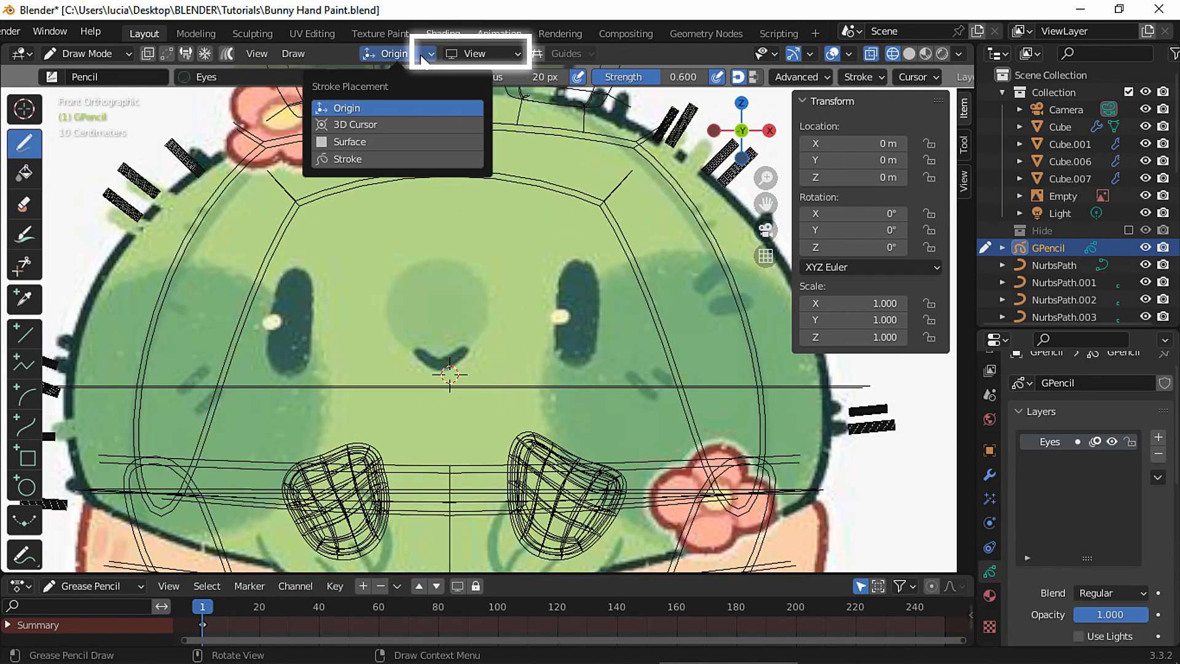
pyautogui.click(356, 141)
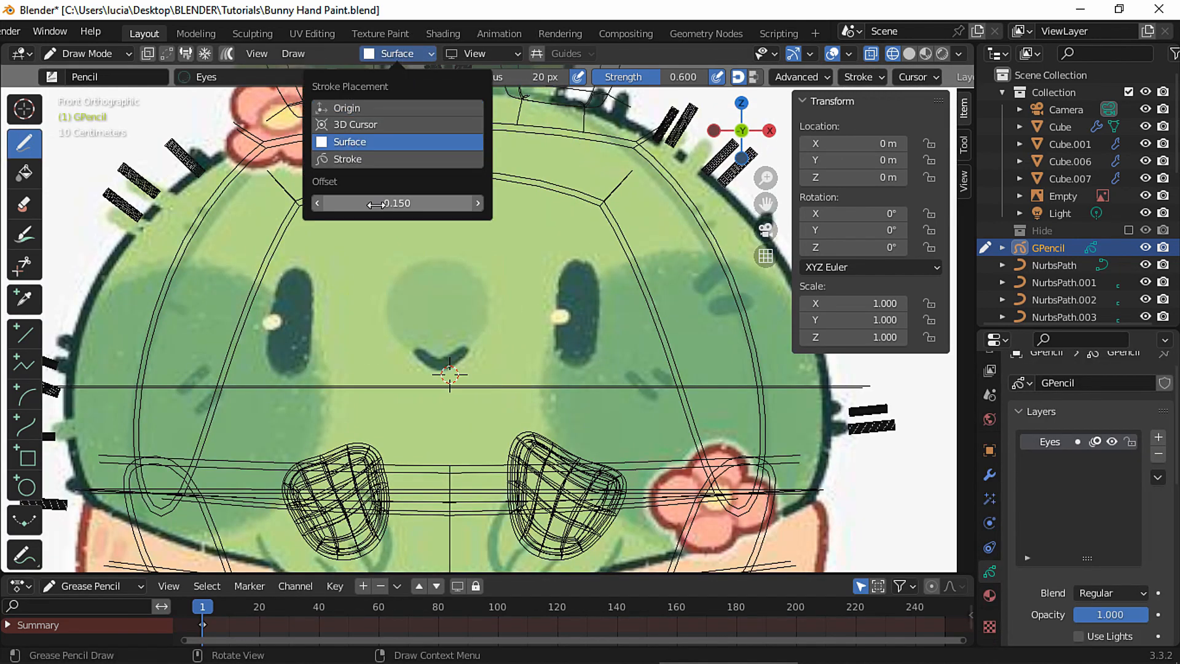
pyautogui.click(387, 203)
pyautogui.write('0')
pyautogui.press('Return')
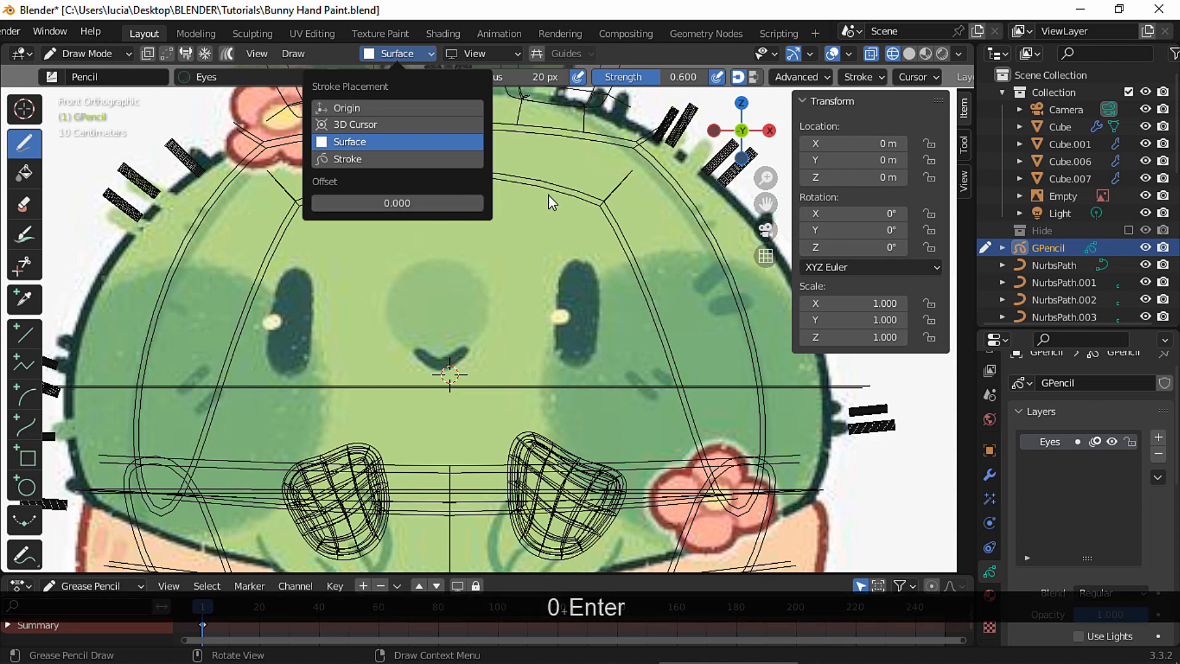
# Trace both eyes over the reference in see-through solid shading with a 33 px pencil at strength 1.000
pyautogui.click(909, 54)
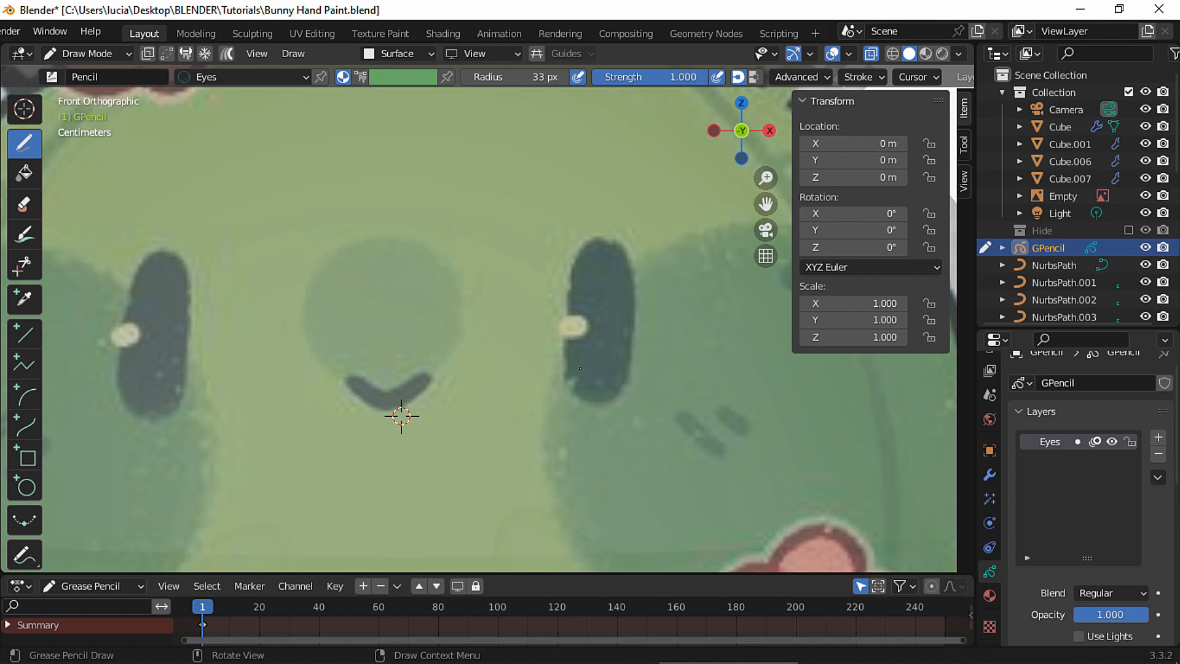
pyautogui.keyDown('shift'); pyautogui.moveTo(158, 337); pyautogui.dragTo(249, 340, button='middle'); pyautogui.keyUp('shift')
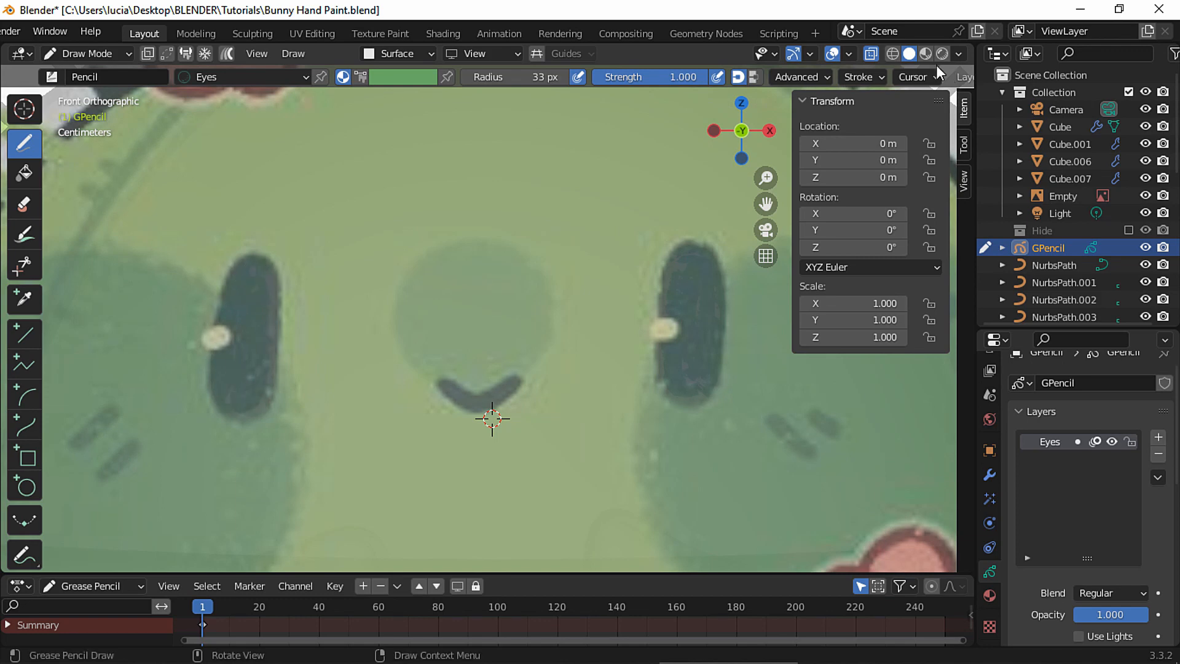
# Change the Eyes stroke line type to Squares and view it in material preview
pyautogui.click(925, 54)
pyautogui.click(989, 596)
pyautogui.click(1100, 418)
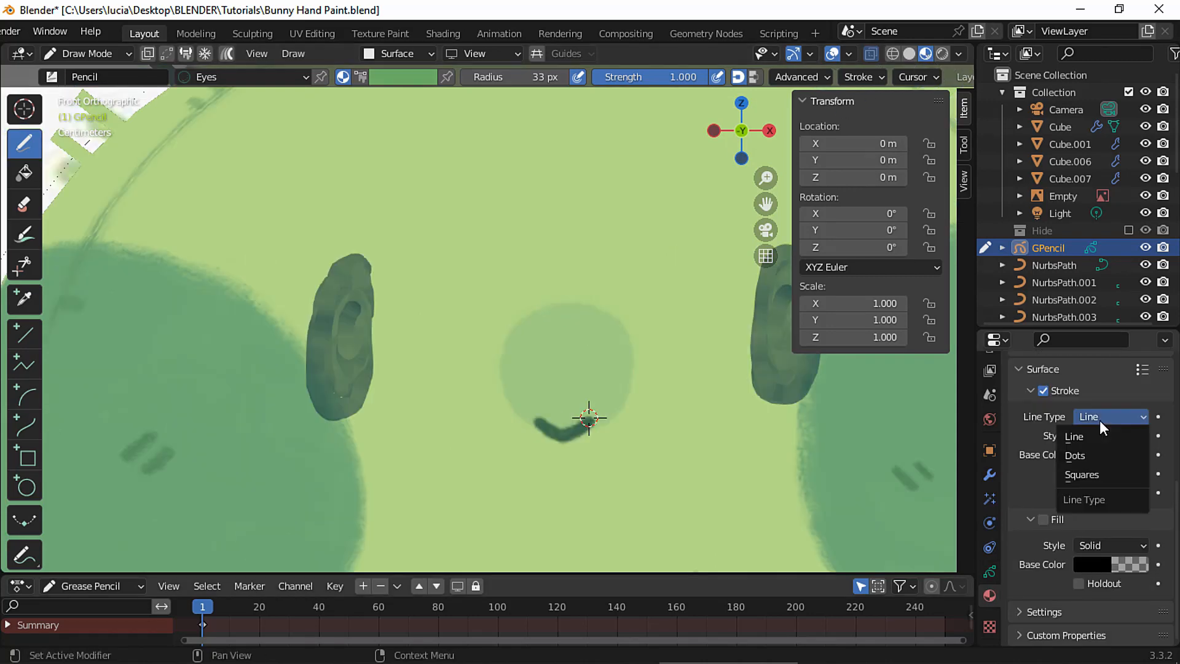
pyautogui.click(1089, 473)
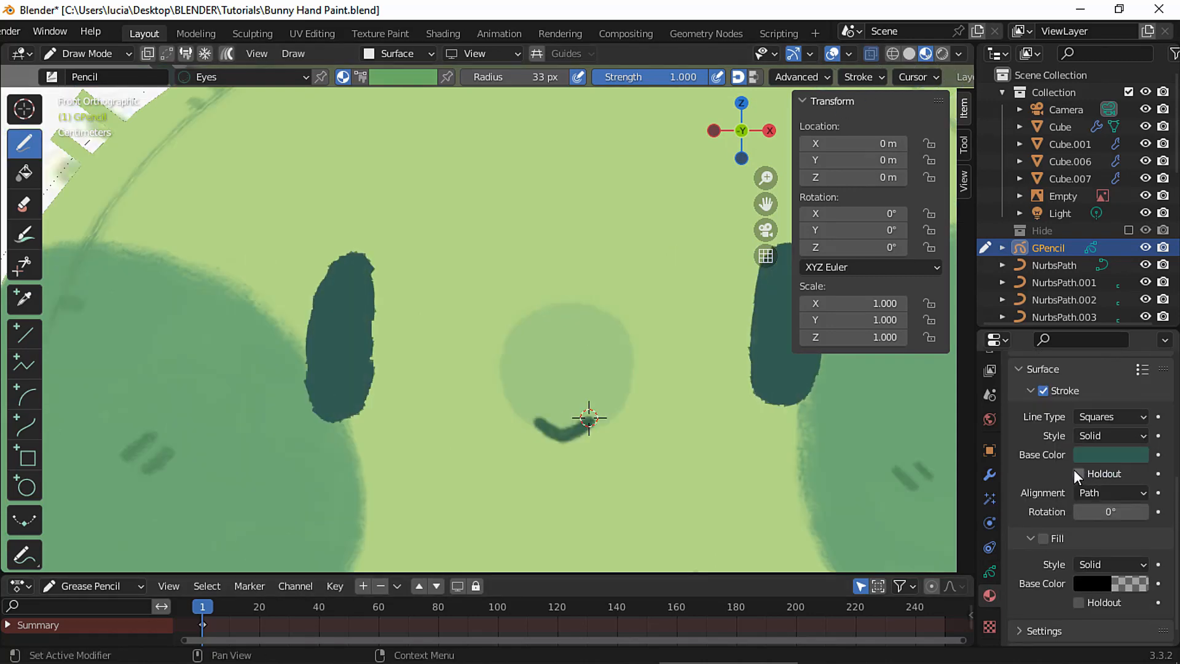
# Smooth the edges of both eyes with a 25 px sculpt brush and reshape the right eye's edge using Grab at 14 px
pyautogui.keyDown('ctrl'); pyautogui.moveTo(639, 351); pyautogui.dragTo(264, 253, button='middle'); pyautogui.keyUp('ctrl')
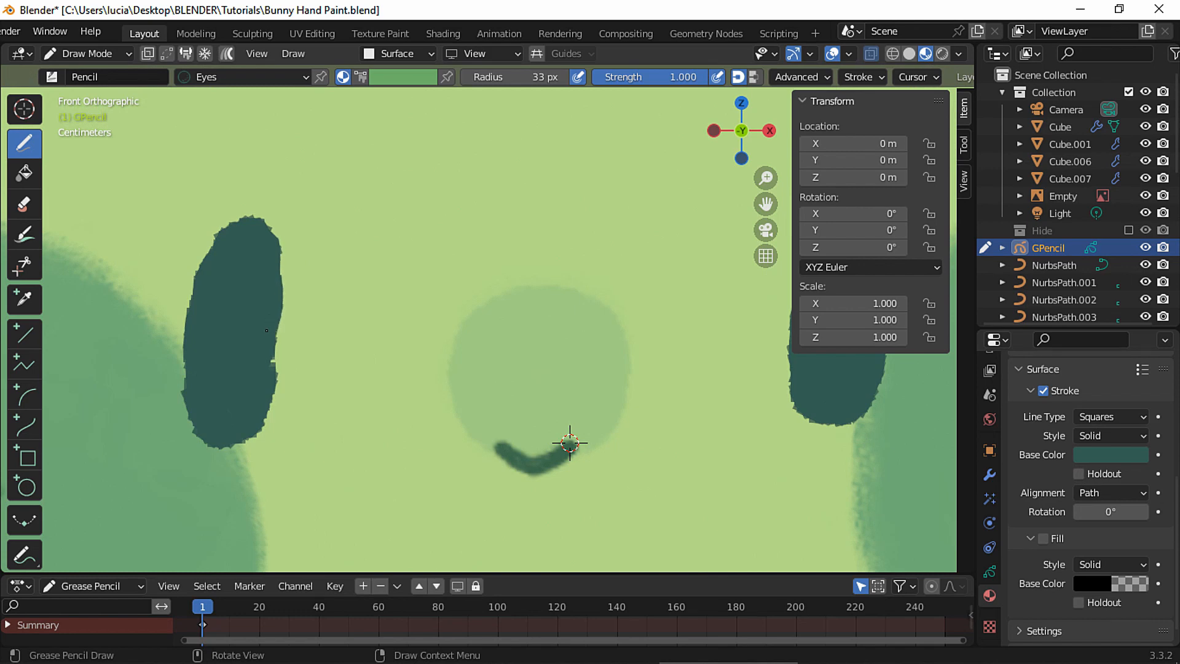
pyautogui.moveTo(326, 249)
pyautogui.mouseDown()
pyautogui.moveTo(342, 369)
pyautogui.moveTo(310, 415)
pyautogui.mouseUp()
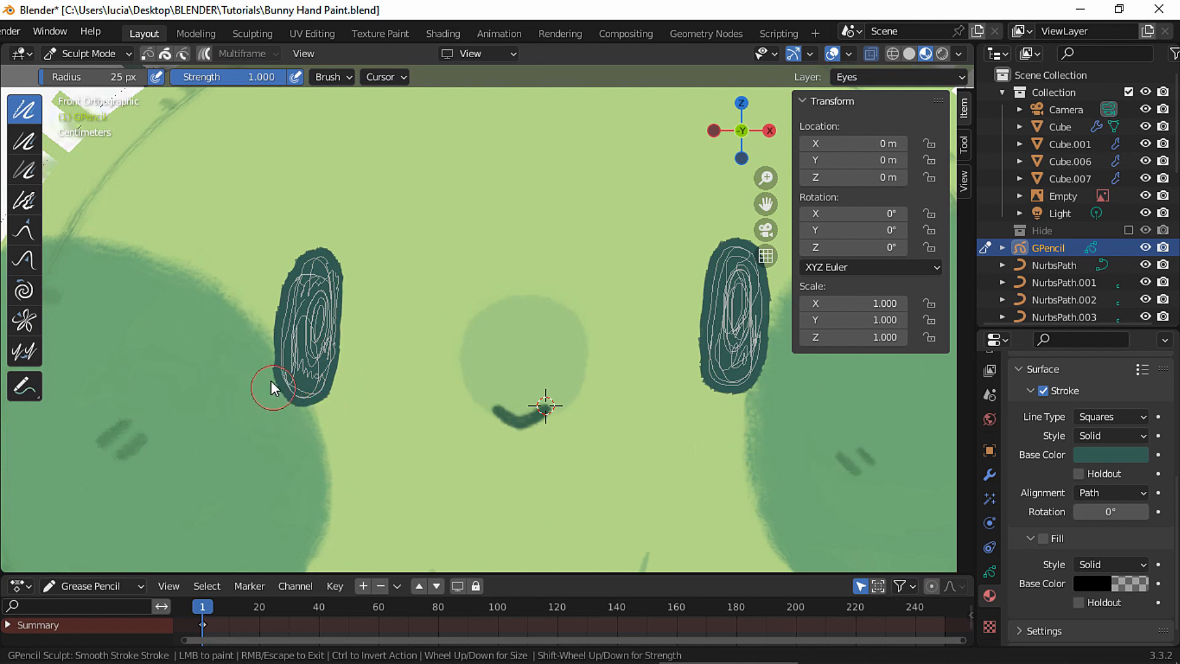
pyautogui.moveTo(271, 381); pyautogui.dragTo(267, 360)
pyautogui.moveTo(266, 347)
pyautogui.mouseDown()
pyautogui.moveTo(265, 294)
pyautogui.moveTo(297, 246)
pyautogui.moveTo(316, 251)
pyautogui.moveTo(285, 273)
pyautogui.mouseUp()
pyautogui.moveTo(703, 290)
pyautogui.mouseDown()
pyautogui.moveTo(731, 246)
pyautogui.moveTo(757, 294)
pyautogui.mouseUp()
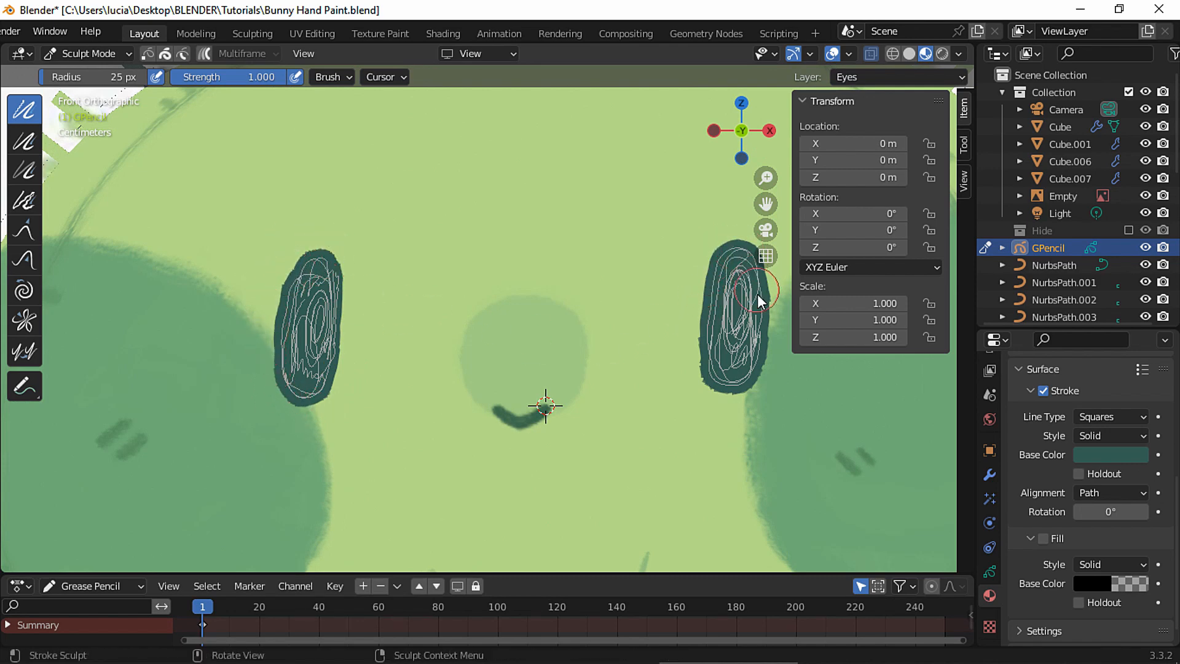
pyautogui.moveTo(766, 353)
pyautogui.mouseDown()
pyautogui.moveTo(718, 386)
pyautogui.moveTo(703, 348)
pyautogui.mouseUp()
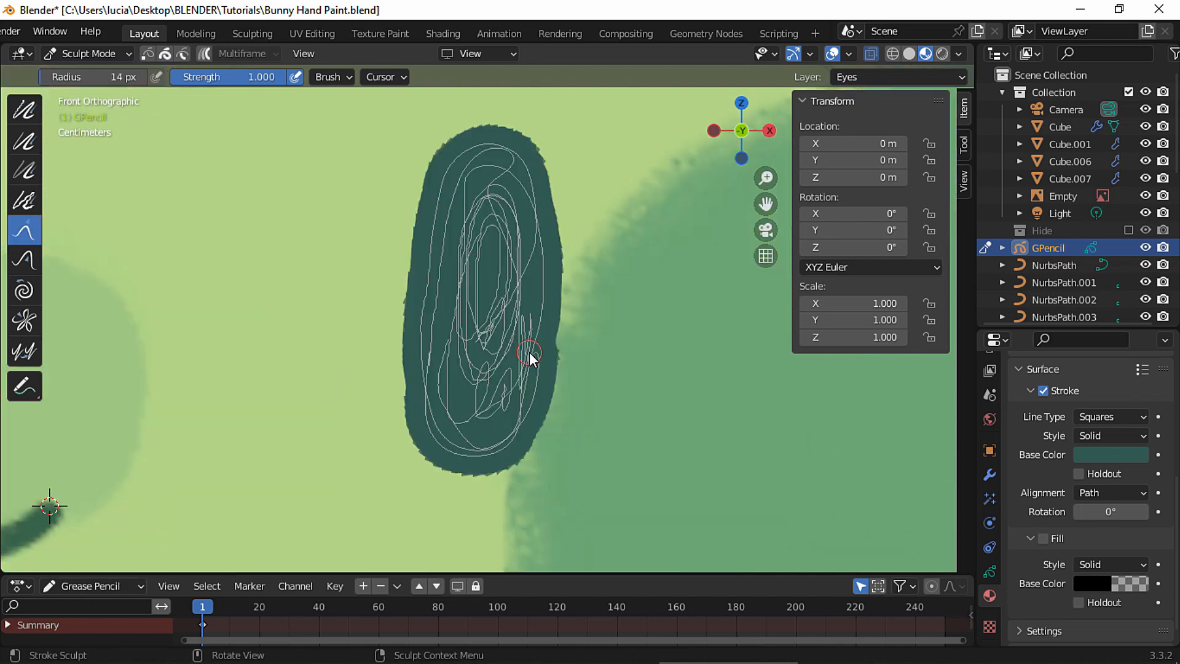
pyautogui.moveTo(529, 352); pyautogui.dragTo(544, 324)
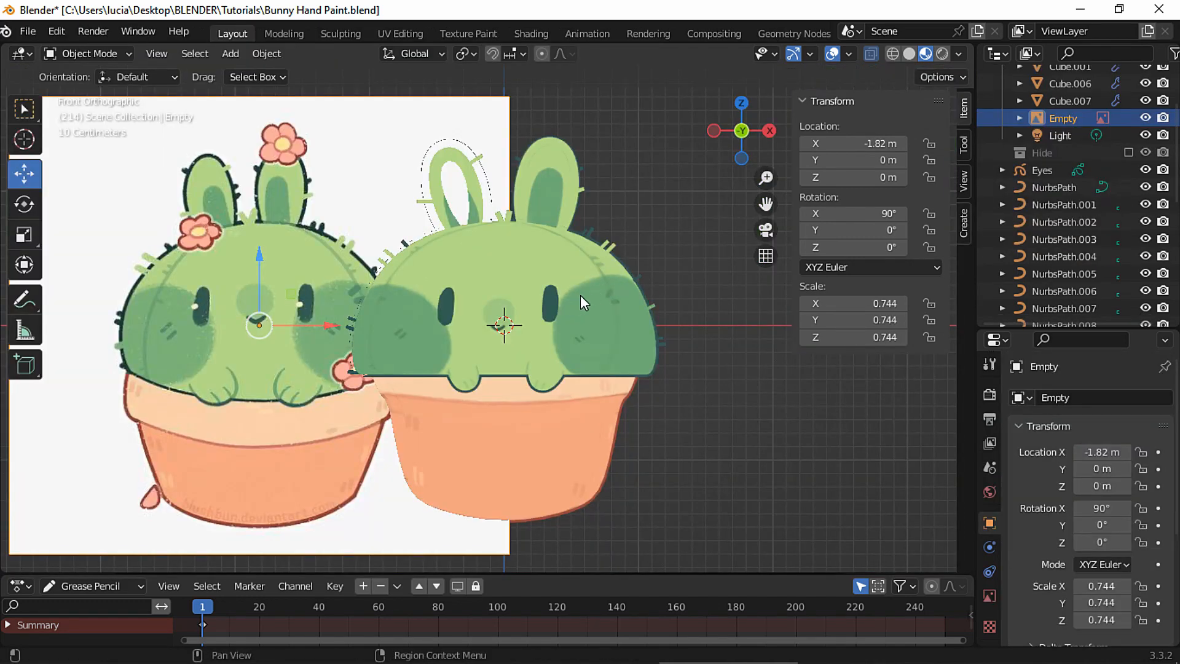
# Add an Eyes Highlight Grease Pencil object with a Highlight material and set its Surface stroke offset to 0
pyautogui.hotkey('shift', 'a')
pyautogui.moveTo(577, 279)
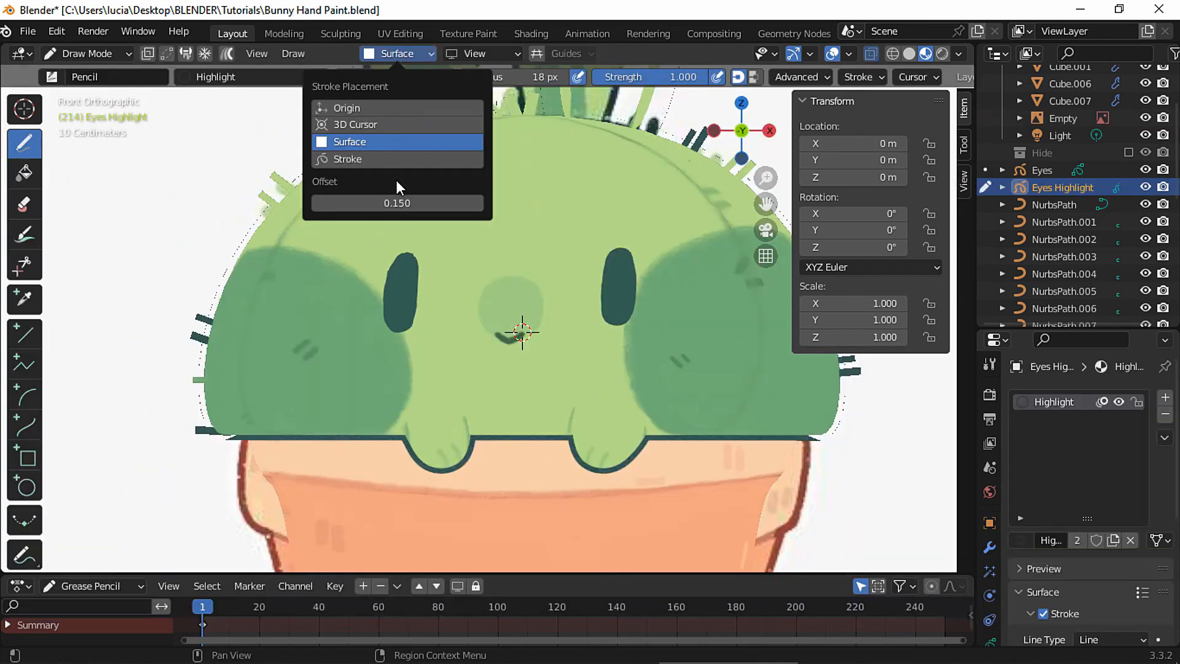
pyautogui.click(392, 203)
pyautogui.write('0')
pyautogui.press('Return')
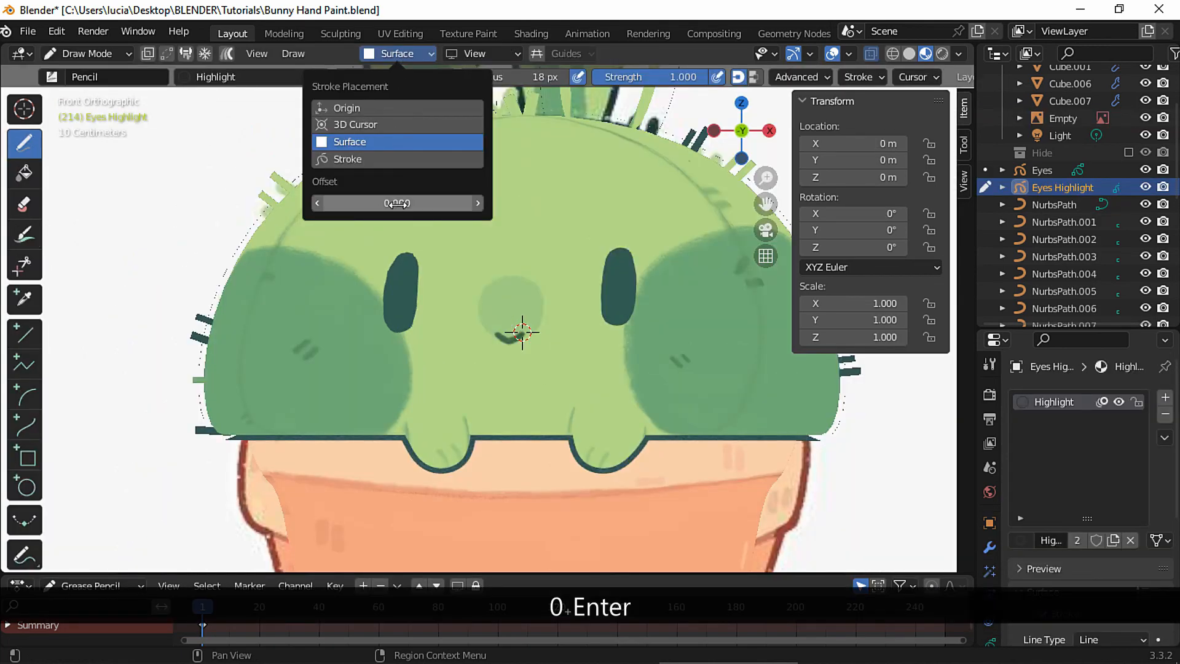
# Draw a small highlight dot on each eye over the reference with an 18 px pencil at strength 1.000
pyautogui.click(910, 54)
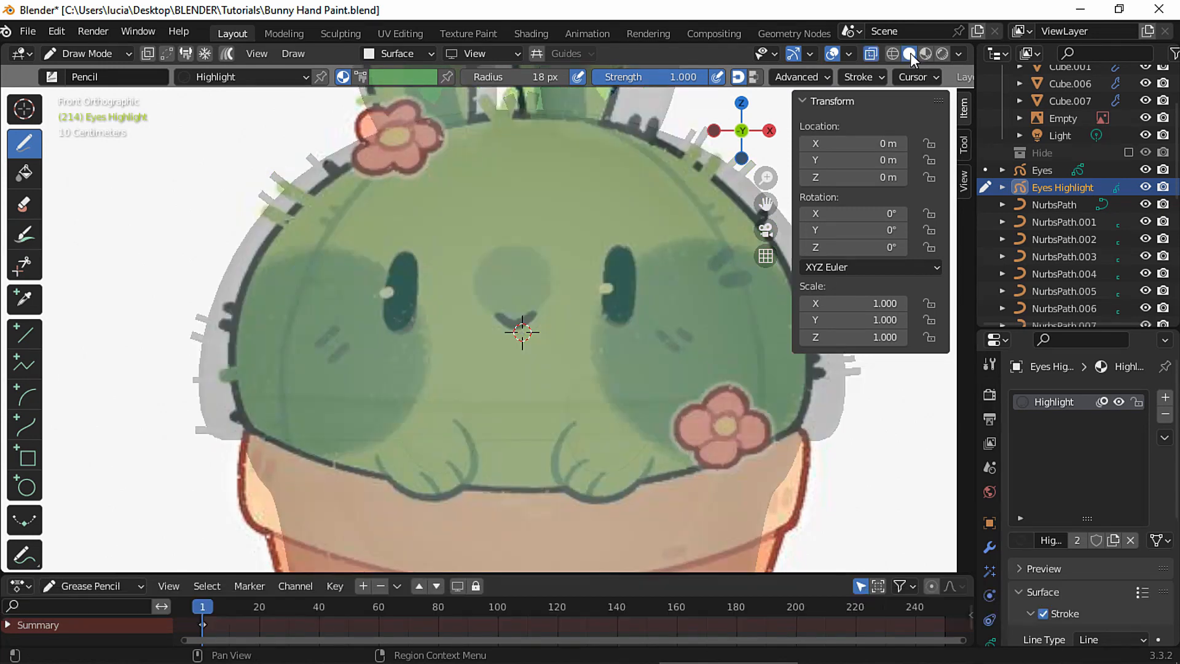
pyautogui.scroll(3, 674, 268)
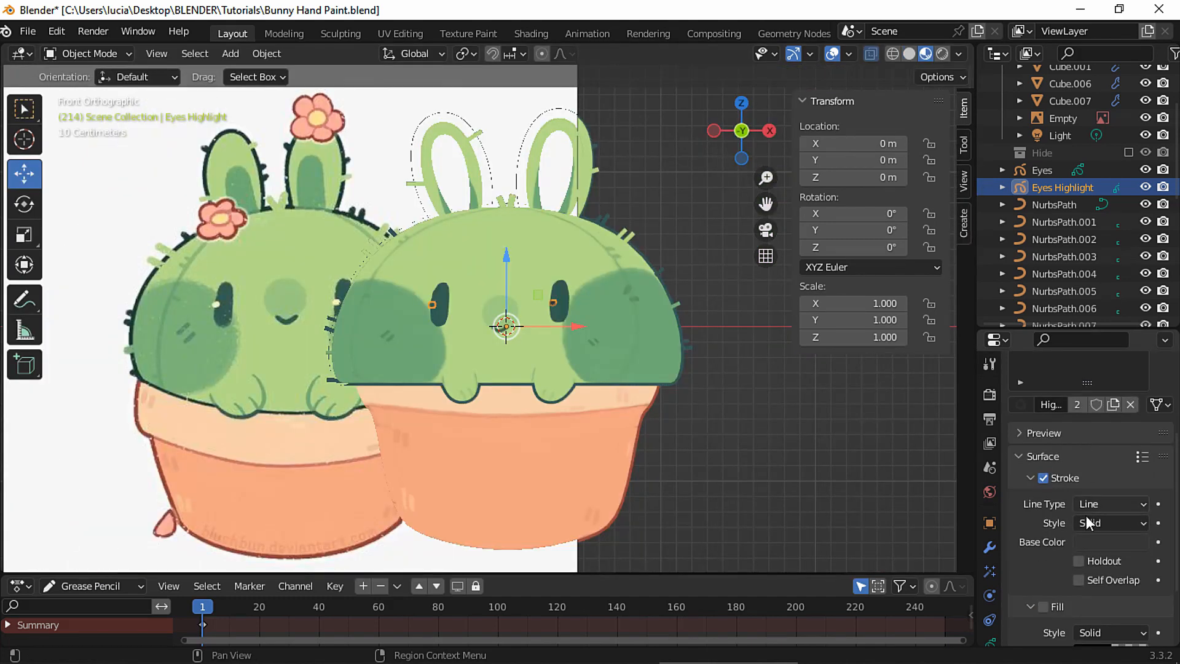
# Set the Highlight material's base color by sampling the cream eye highlight in the reference image
pyautogui.click(1111, 541)
pyautogui.click(1133, 465)
pyautogui.click(216, 302)
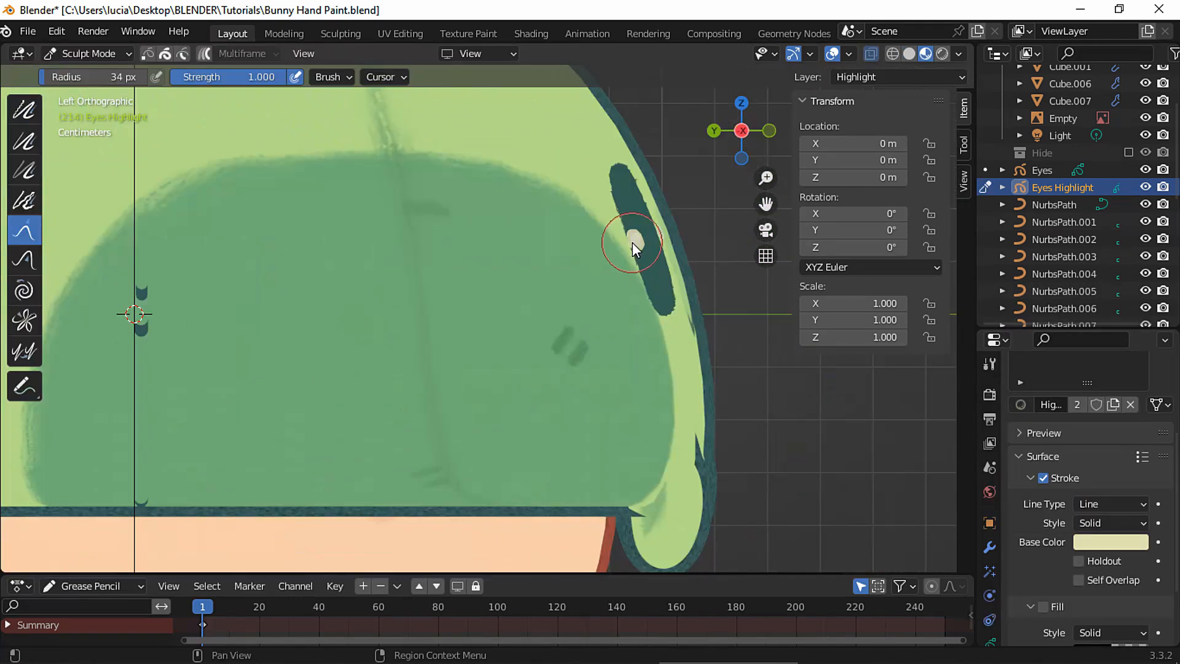
# Pull the eye highlight strokes into place on the front of the eyes with the 34 px Grab sculpt brush
pyautogui.moveTo(633, 233); pyautogui.dragTo(640, 251)
pyautogui.moveTo(640, 251)
pyautogui.mouseDown(button='middle')
pyautogui.moveTo(474, 285)
pyautogui.moveTo(555, 308)
pyautogui.moveTo(683, 316)
pyautogui.moveTo(713, 359)
pyautogui.mouseUp(button='middle')
pyautogui.moveTo(711, 354)
pyautogui.mouseDown()
pyautogui.moveTo(725, 372)
pyautogui.moveTo(725, 323)
pyautogui.moveTo(740, 325)
pyautogui.mouseUp()
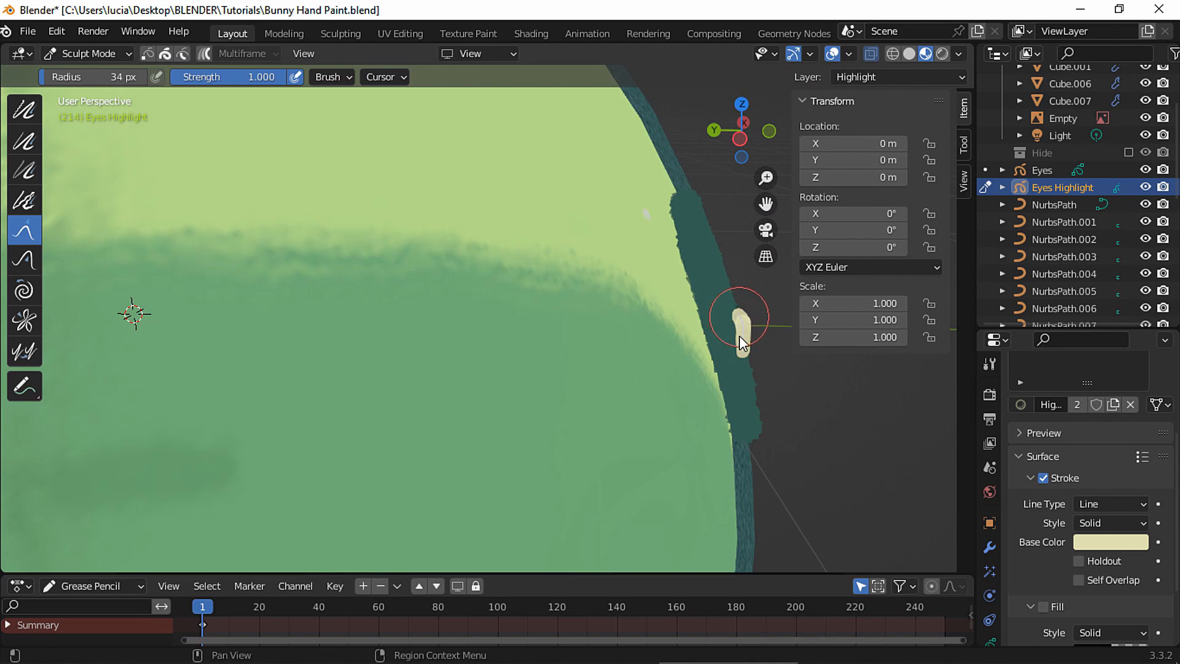
# Add a Noise modifier to the eye highlights
pyautogui.scroll(-5, 739, 336)
pyautogui.click(1055, 398)
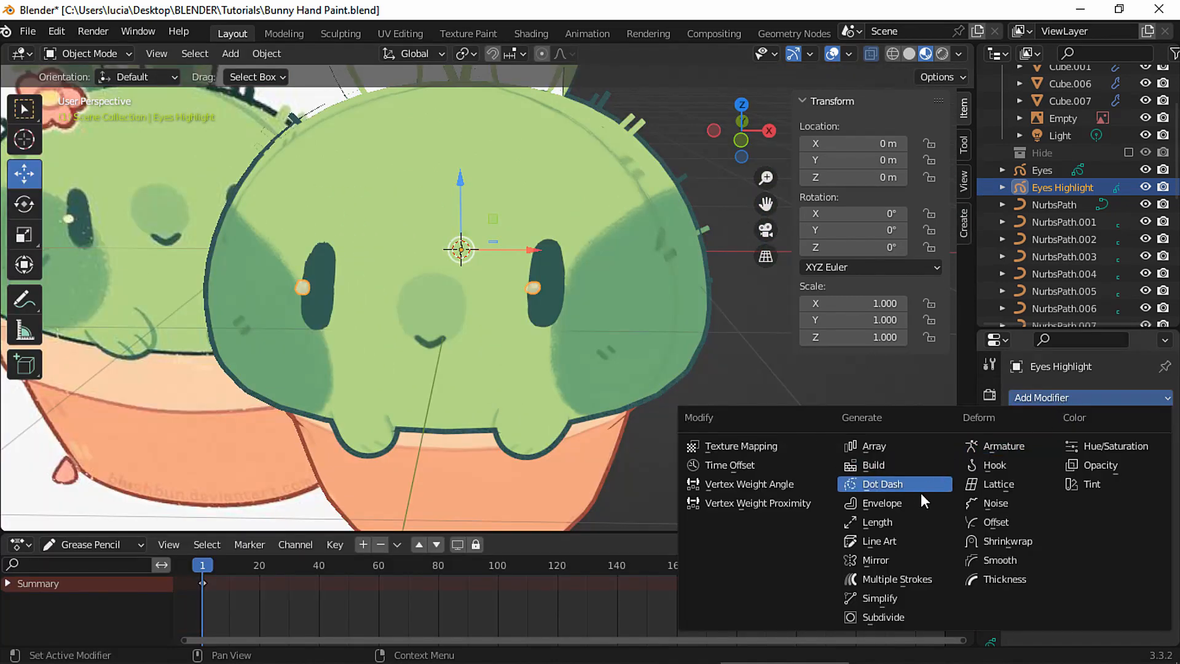
pyautogui.click(992, 504)
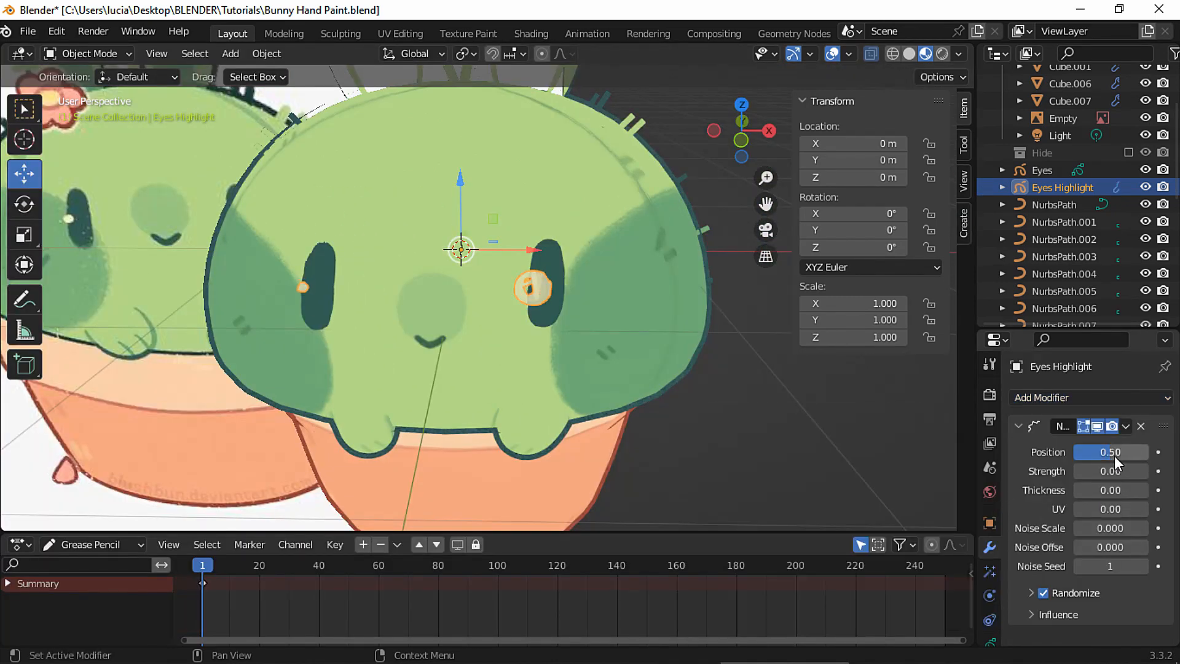
# Set the eye highlights' Noise position to 0.03 and play the animation to check the wobble
pyautogui.moveTo(1115, 455); pyautogui.dragTo(1072, 456)
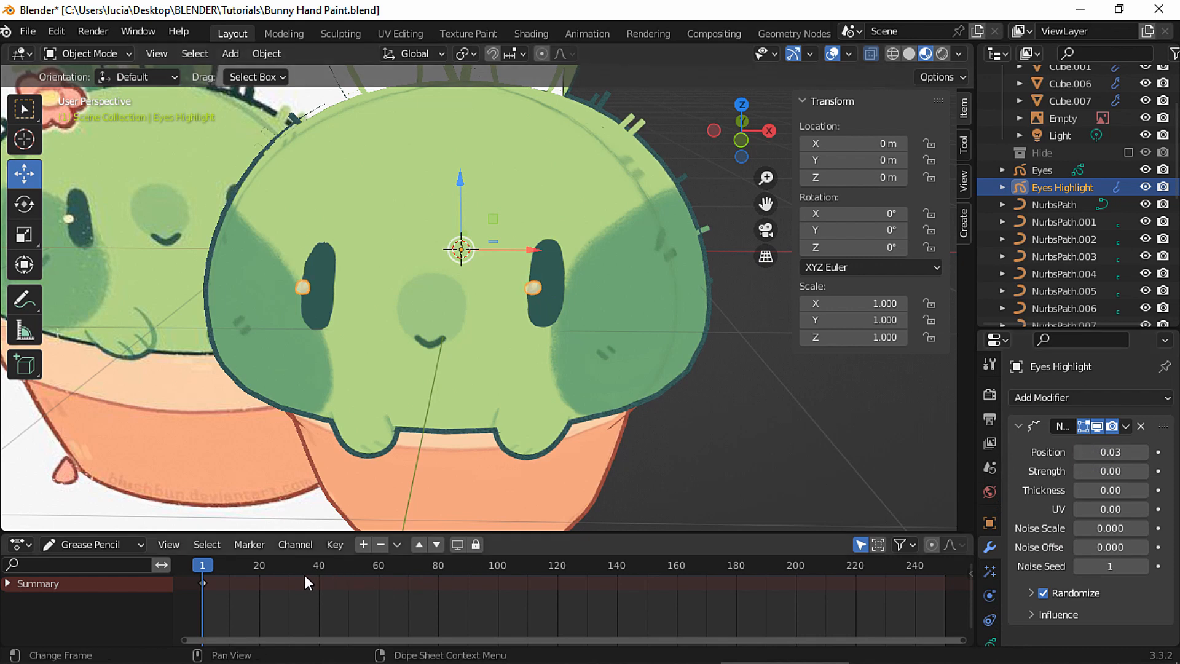
pyautogui.press('space')
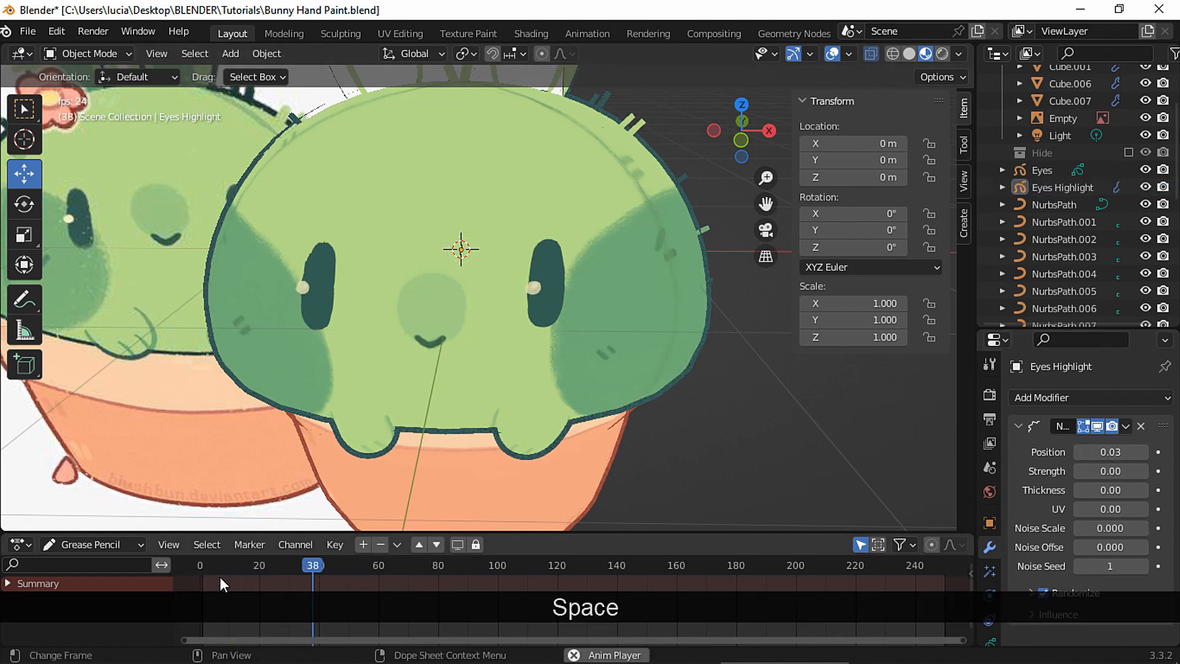
pyautogui.keyDown('ctrl'); pyautogui.moveTo(647, 415); pyautogui.dragTo(621, 451, button='middle'); pyautogui.keyUp('ctrl')
pyautogui.moveTo(617, 449)
pyautogui.mouseDown(button='middle')
pyautogui.moveTo(469, 435)
pyautogui.moveTo(666, 445)
pyautogui.moveTo(605, 453)
pyautogui.mouseUp(button='middle')
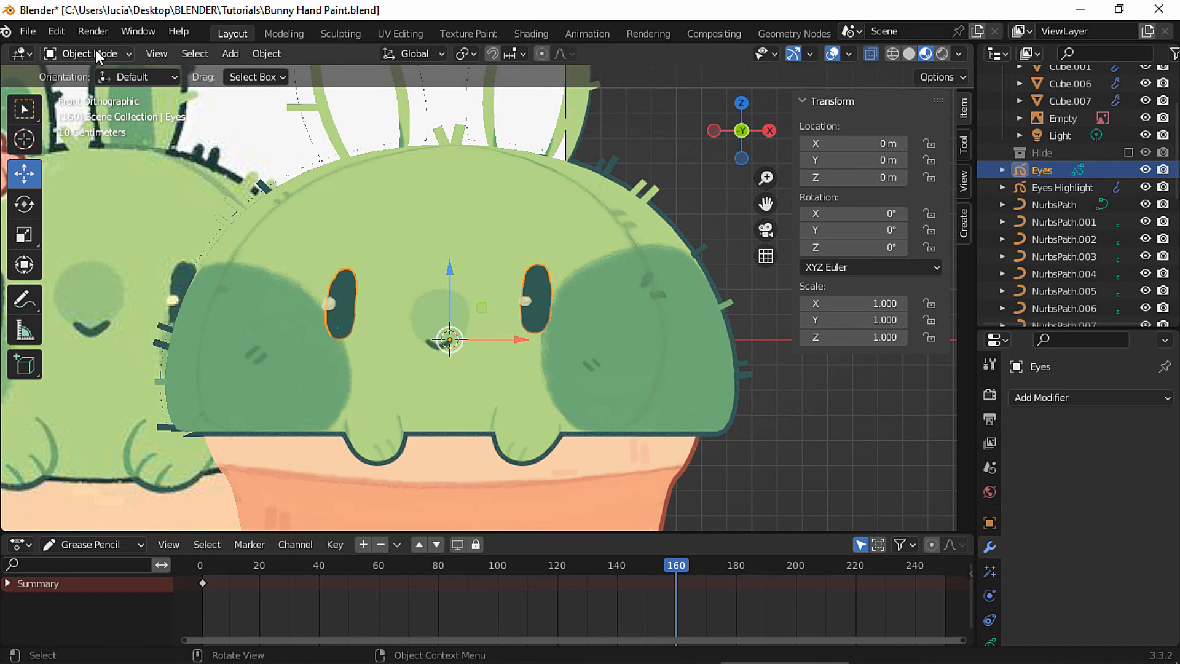
# Insert a blank keyframe on the Eyes drawing's active layer at frame 10 and enable the Onion Skin overlay
pyautogui.click(92, 54)
pyautogui.click(92, 130)
pyautogui.click(230, 583)
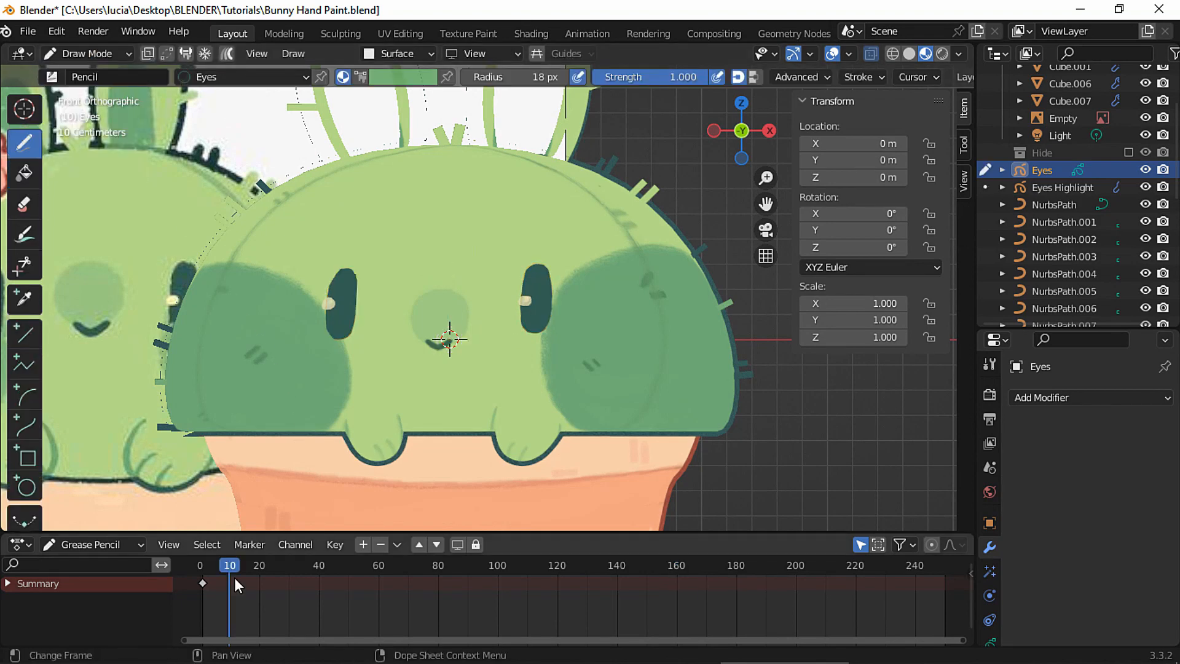
pyautogui.press('i')
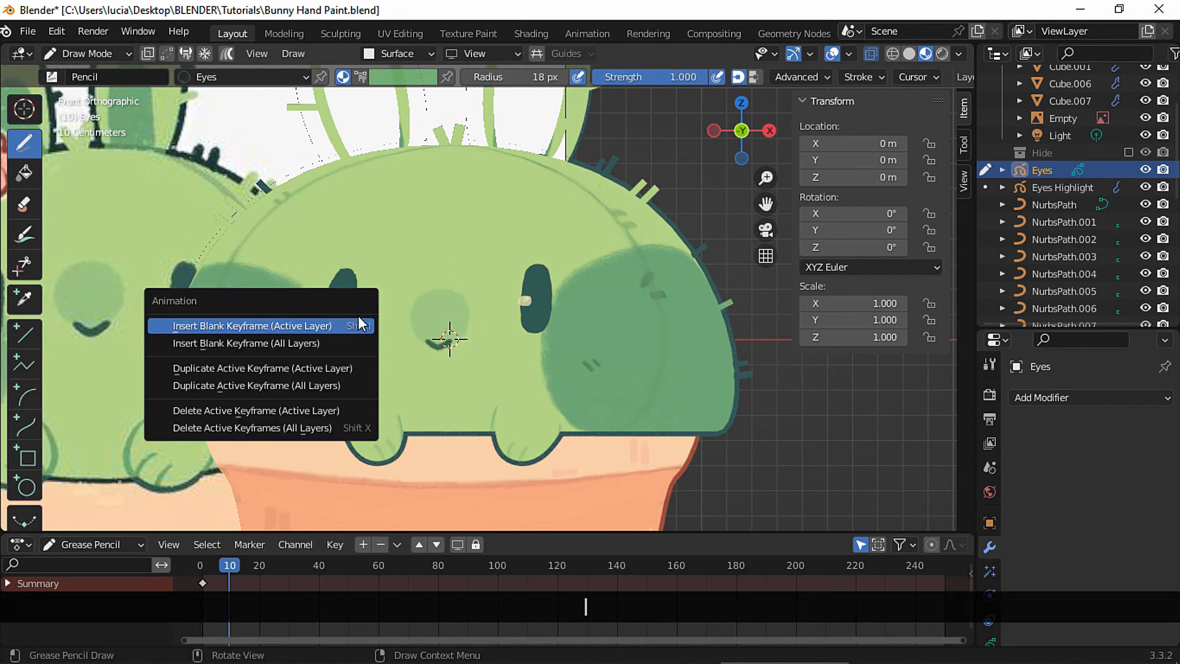
pyautogui.click(346, 326)
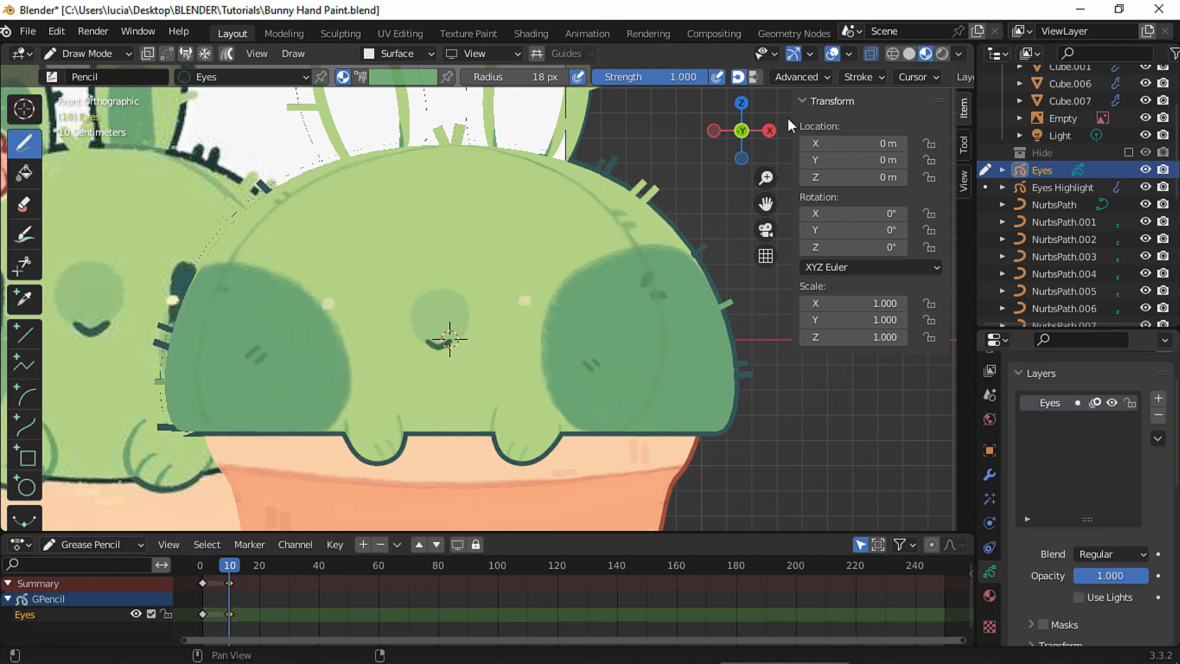
pyautogui.click(851, 54)
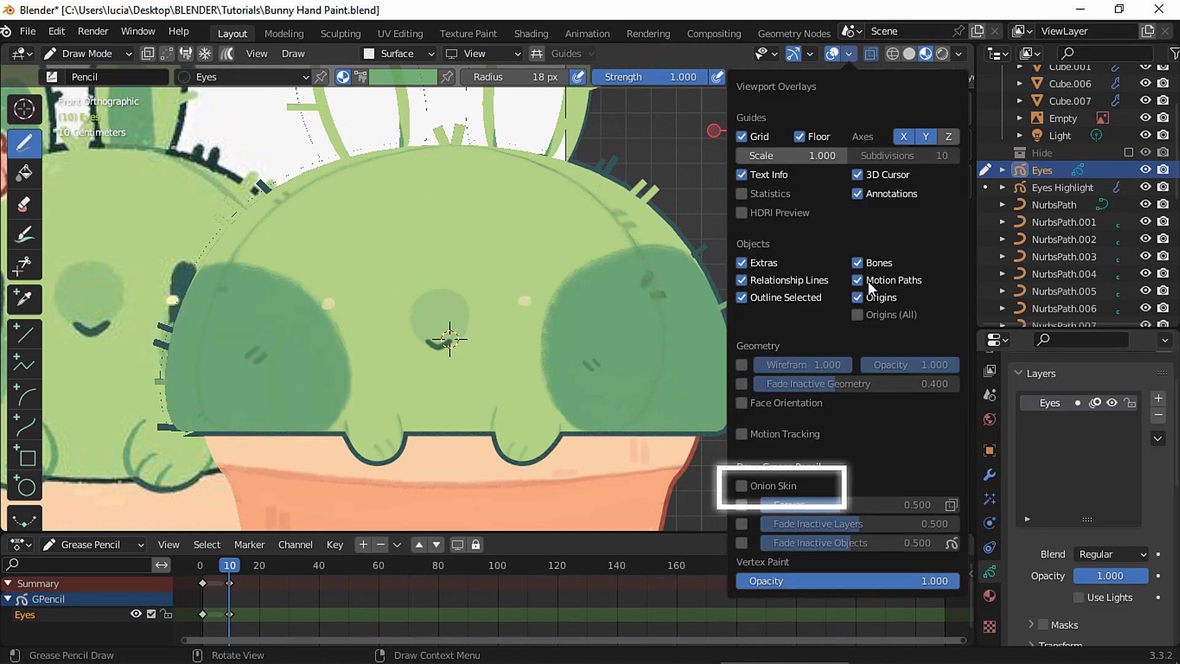
pyautogui.click(741, 486)
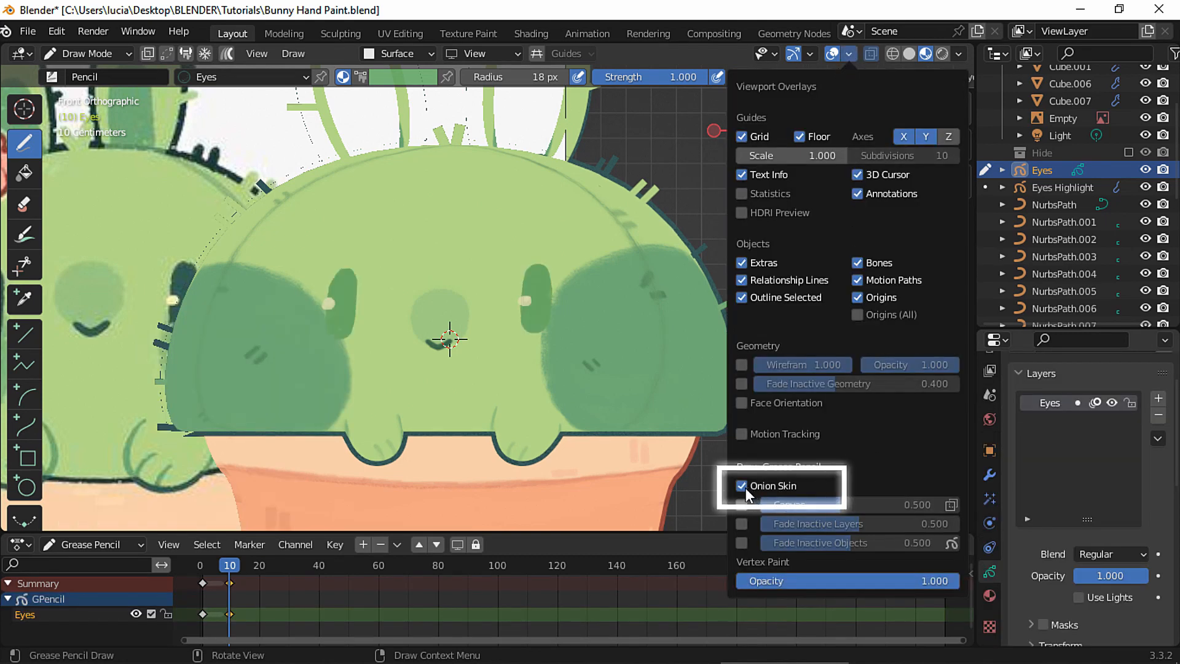
# Draw a closed, U-shaped eye over the lower part of each onion-skinned eye with the 18 px pencil at strength 1.000
pyautogui.scroll(5, 664, 423)
pyautogui.moveTo(622, 327)
pyautogui.mouseDown()
pyautogui.moveTo(639, 382)
pyautogui.moveTo(679, 378)
pyautogui.moveTo(697, 330)
pyautogui.mouseUp()
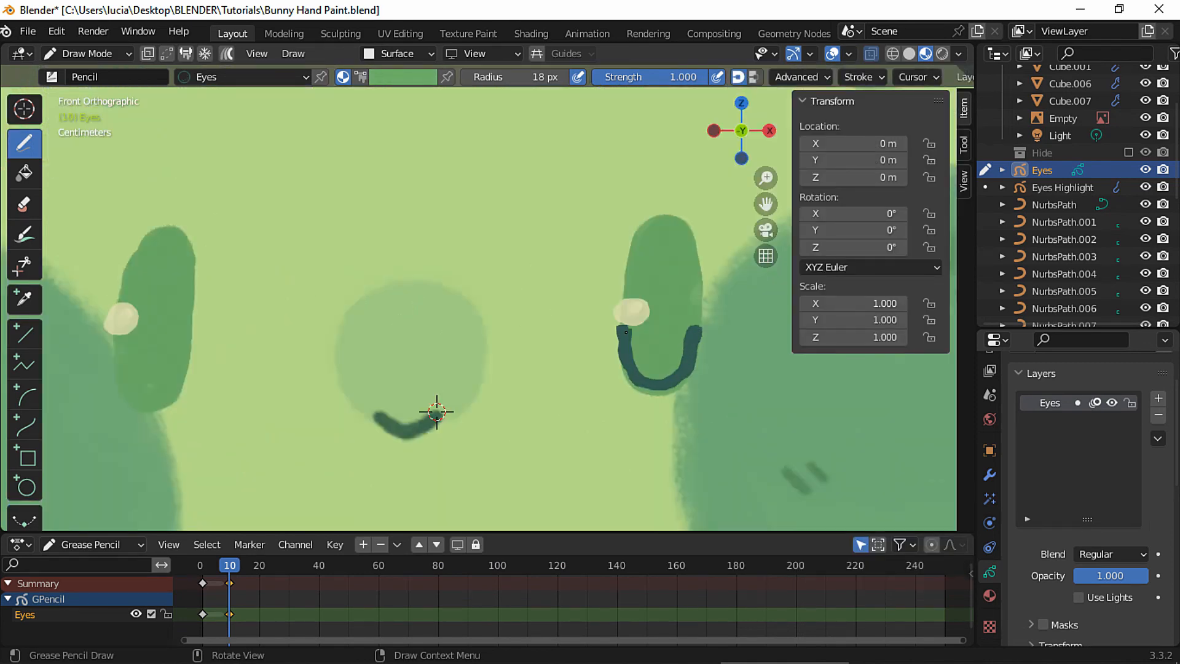
pyautogui.moveTo(626, 332)
pyautogui.mouseDown()
pyautogui.moveTo(646, 377)
pyautogui.moveTo(684, 351)
pyautogui.mouseUp()
pyautogui.moveTo(634, 351); pyautogui.dragTo(696, 327)
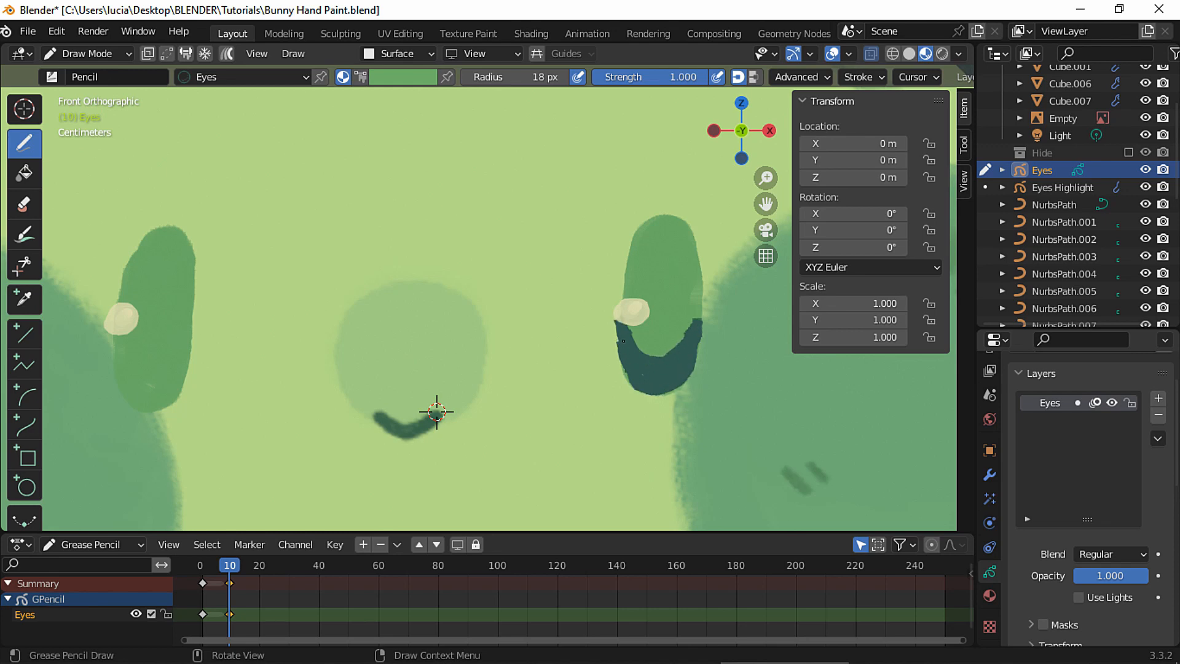
pyautogui.moveTo(628, 367); pyautogui.dragTo(633, 359)
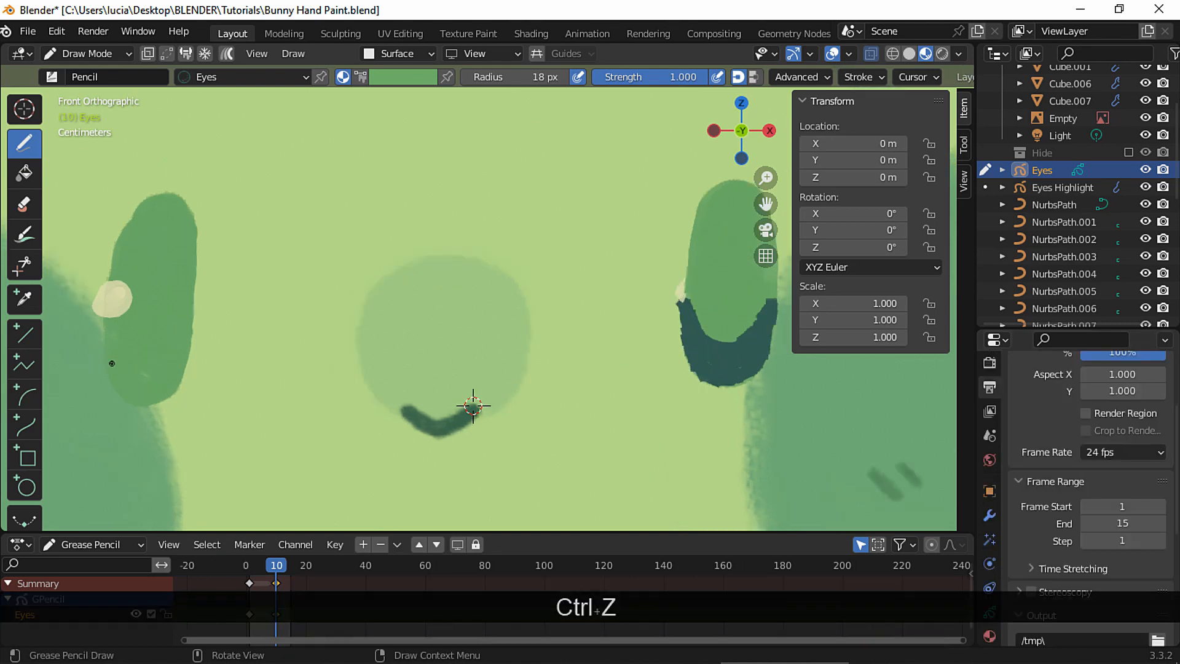
pyautogui.moveTo(102, 351)
pyautogui.mouseDown()
pyautogui.moveTo(121, 384)
pyautogui.moveTo(164, 394)
pyautogui.moveTo(189, 336)
pyautogui.mouseUp()
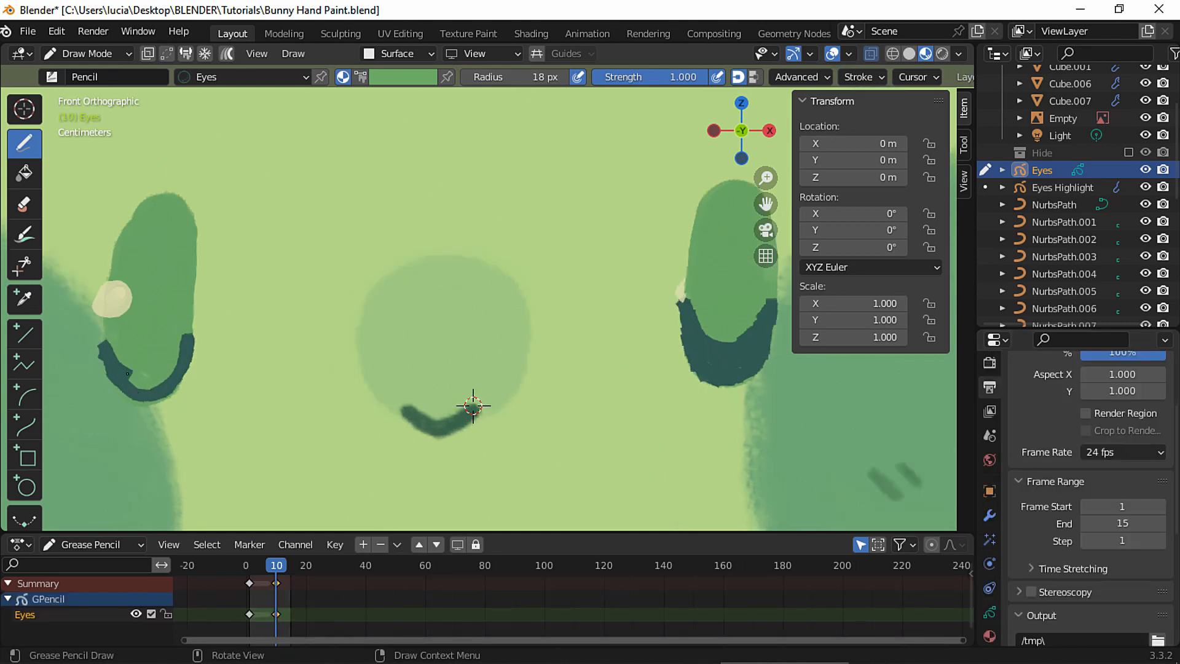
pyautogui.moveTo(128, 373); pyautogui.dragTo(178, 353)
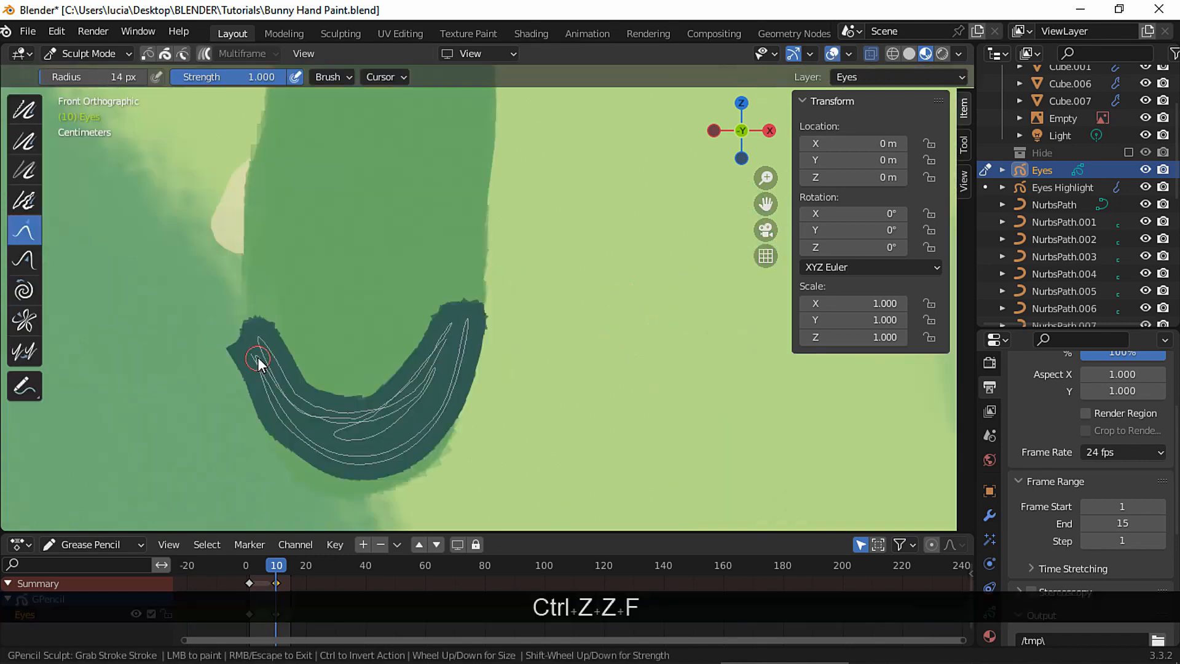
# Refine the ends of the closed-eye strokes with the 14 px Grab and 25 px Thickness sculpt brushes
pyautogui.moveTo(257, 358); pyautogui.dragTo(257, 348)
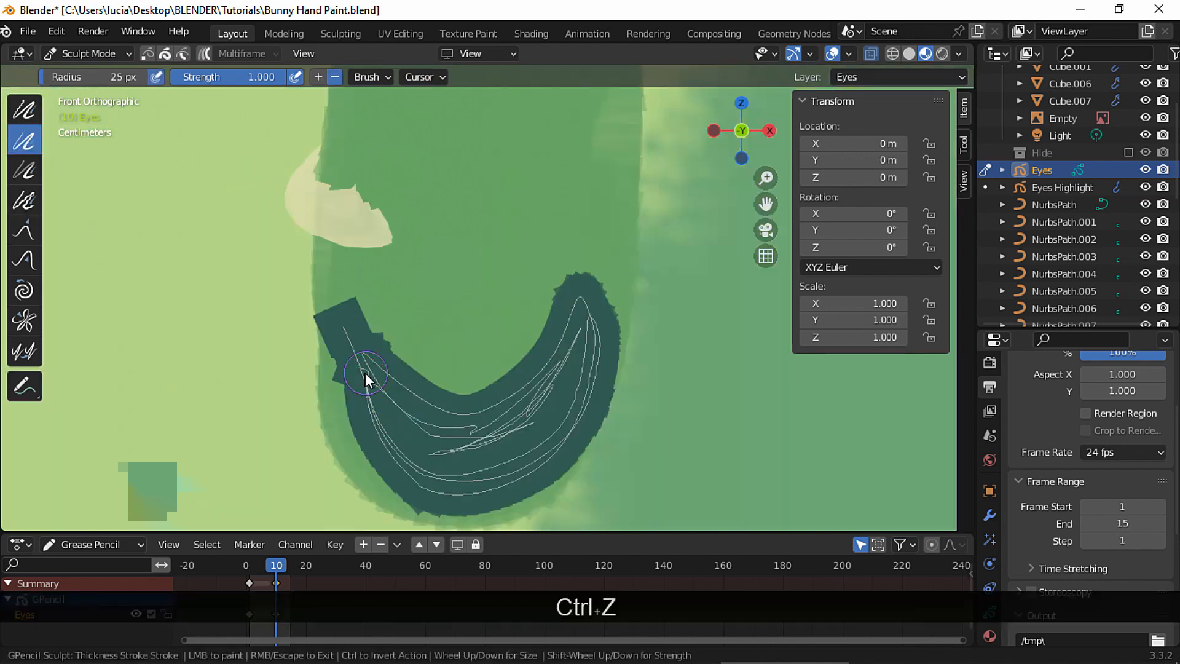
pyautogui.moveTo(365, 373)
pyautogui.mouseDown()
pyautogui.moveTo(357, 362)
pyautogui.moveTo(372, 332)
pyautogui.moveTo(335, 359)
pyautogui.moveTo(354, 347)
pyautogui.moveTo(362, 364)
pyautogui.moveTo(385, 331)
pyautogui.mouseUp()
pyautogui.click(24, 230)
pyautogui.moveTo(369, 339)
pyautogui.mouseDown()
pyautogui.moveTo(367, 393)
pyautogui.moveTo(353, 389)
pyautogui.moveTo(345, 356)
pyautogui.mouseUp()
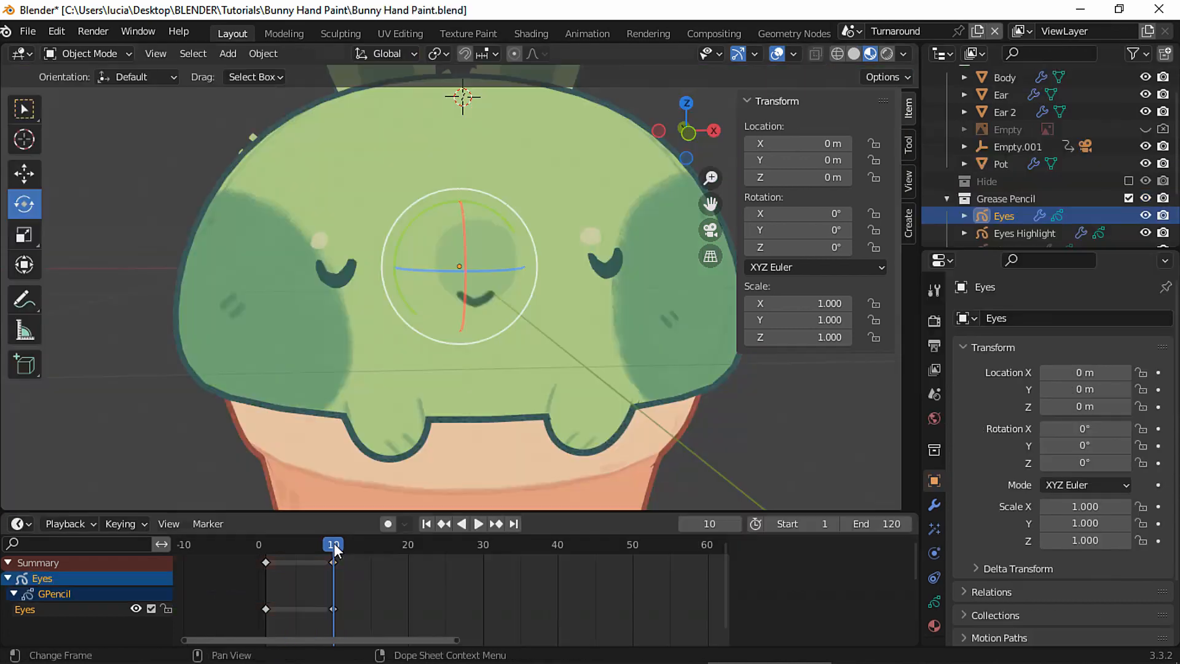
# Copy the open-eye keyframe from frame 1 of the Eyes object to frame 13
pyautogui.click(345, 547)
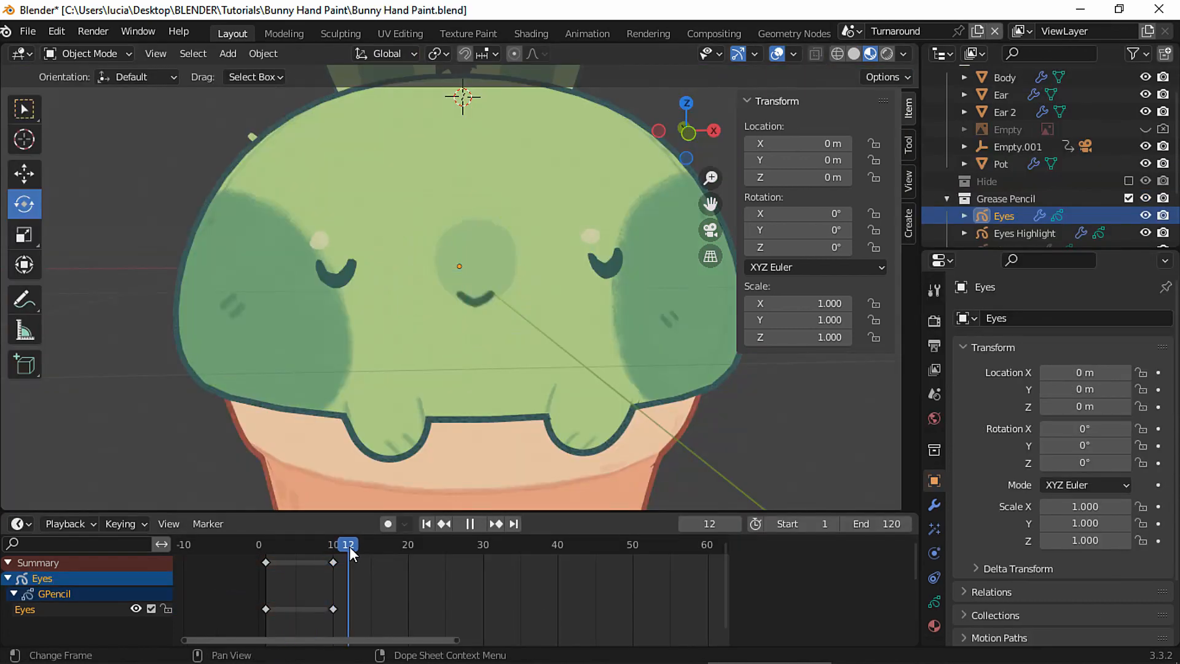
pyautogui.press('space')
pyautogui.press('a')
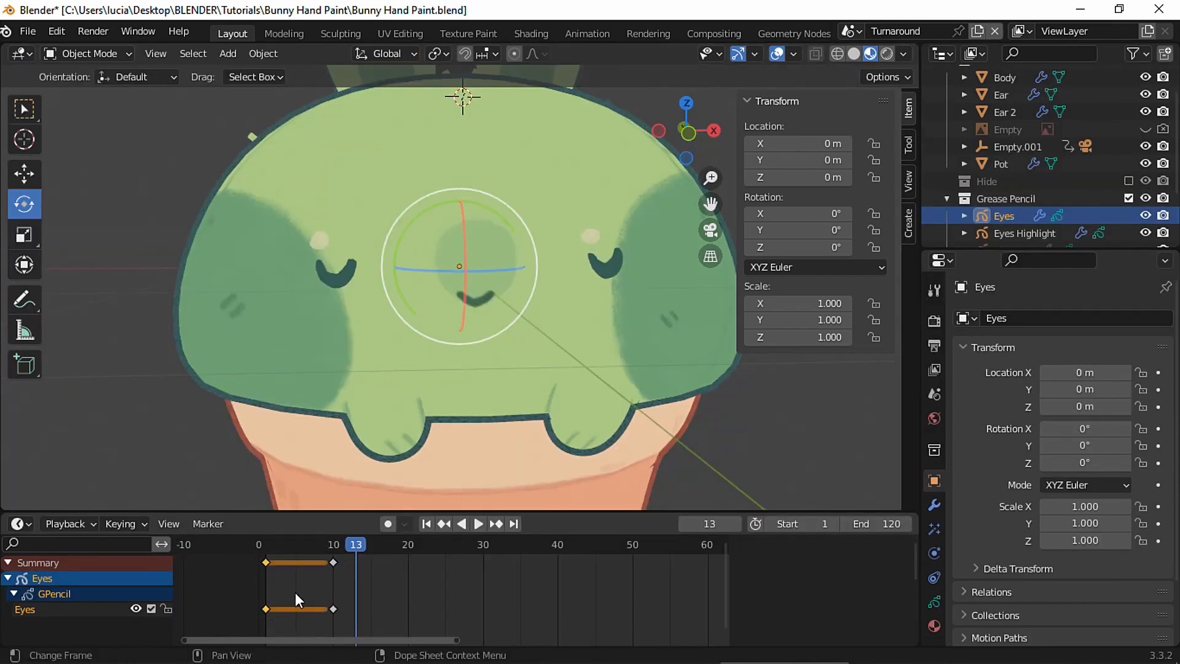
pyautogui.hotkey('ctrl', 'c')
pyautogui.hotkey('ctrl', 'v')
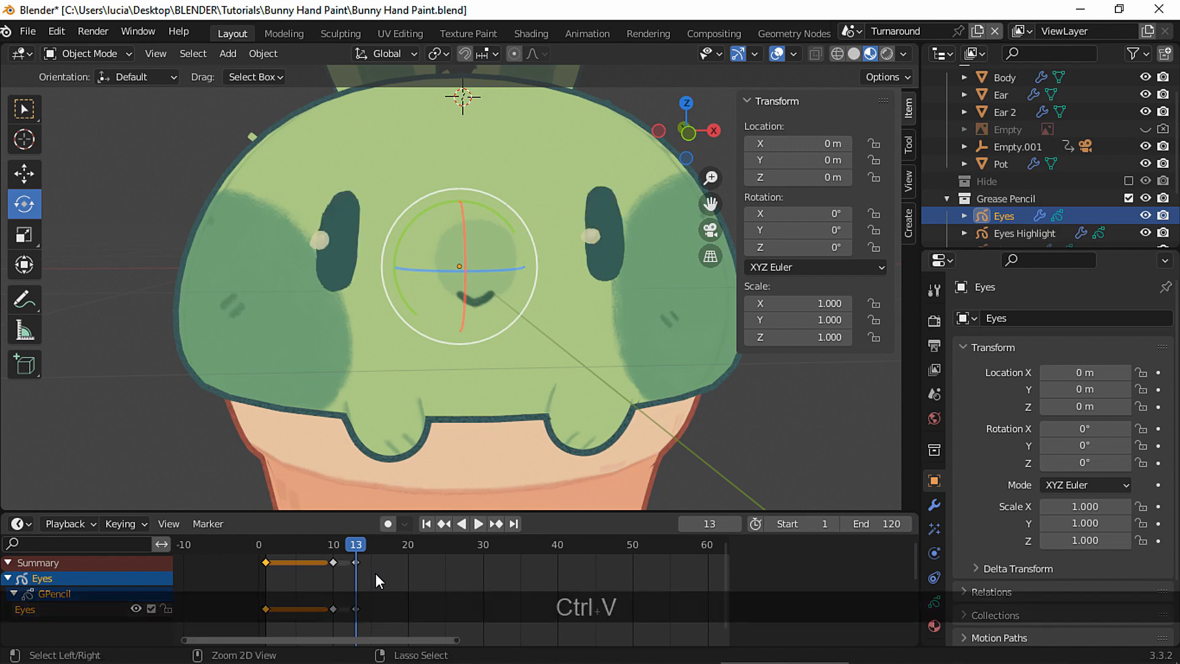
# Shift the closed-eye and reopened-eye keyframes of the Eyes object to frames 21 and 24
pyautogui.moveTo(411, 547); pyautogui.dragTo(416, 547)
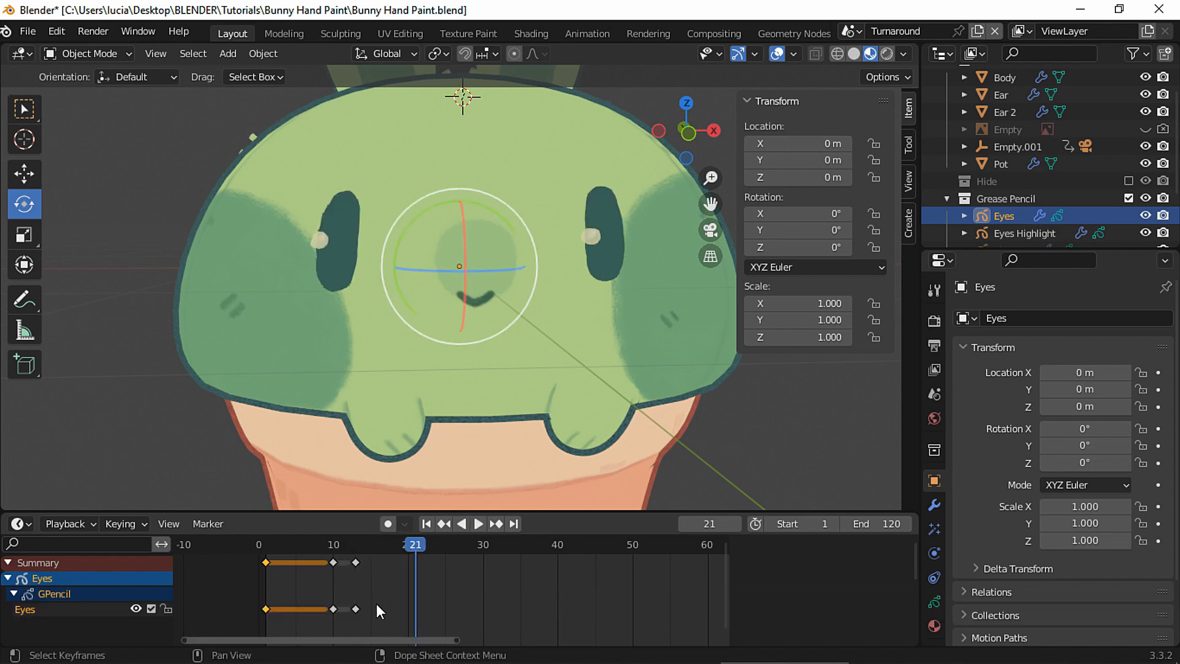
pyautogui.moveTo(376, 609); pyautogui.dragTo(321, 556)
pyautogui.moveTo(362, 610); pyautogui.dragTo(455, 601)
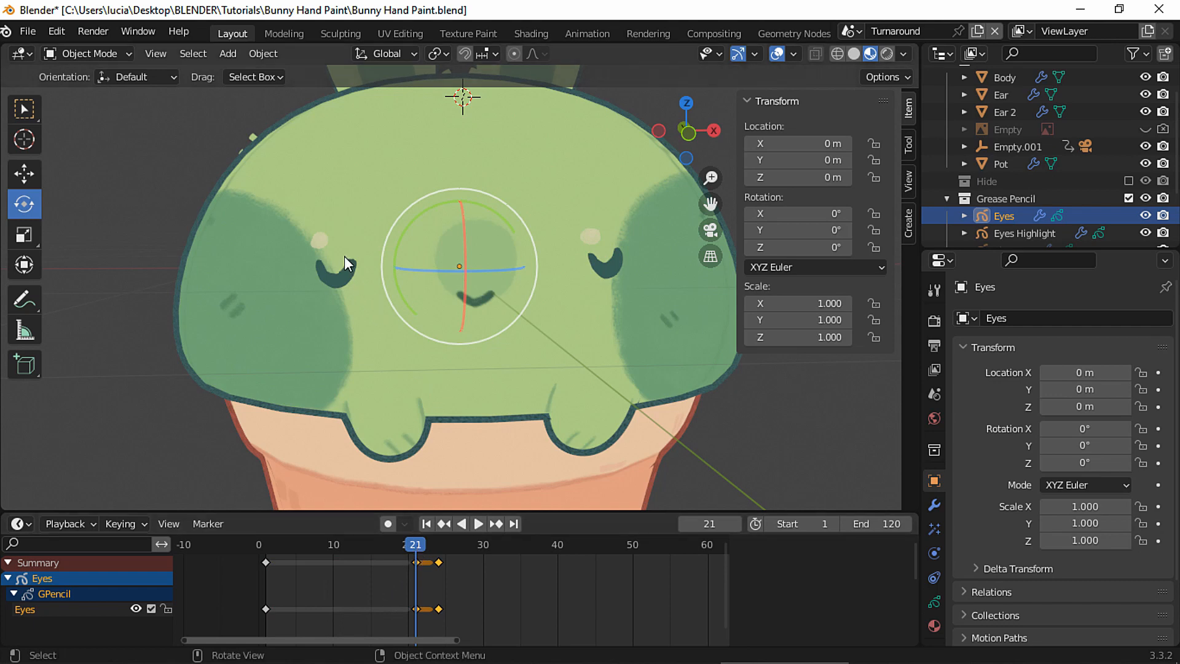
# Insert a blank keyframe on the Eyes Highlight active layer at frame 21 and return to Object Mode
pyautogui.click(1013, 233)
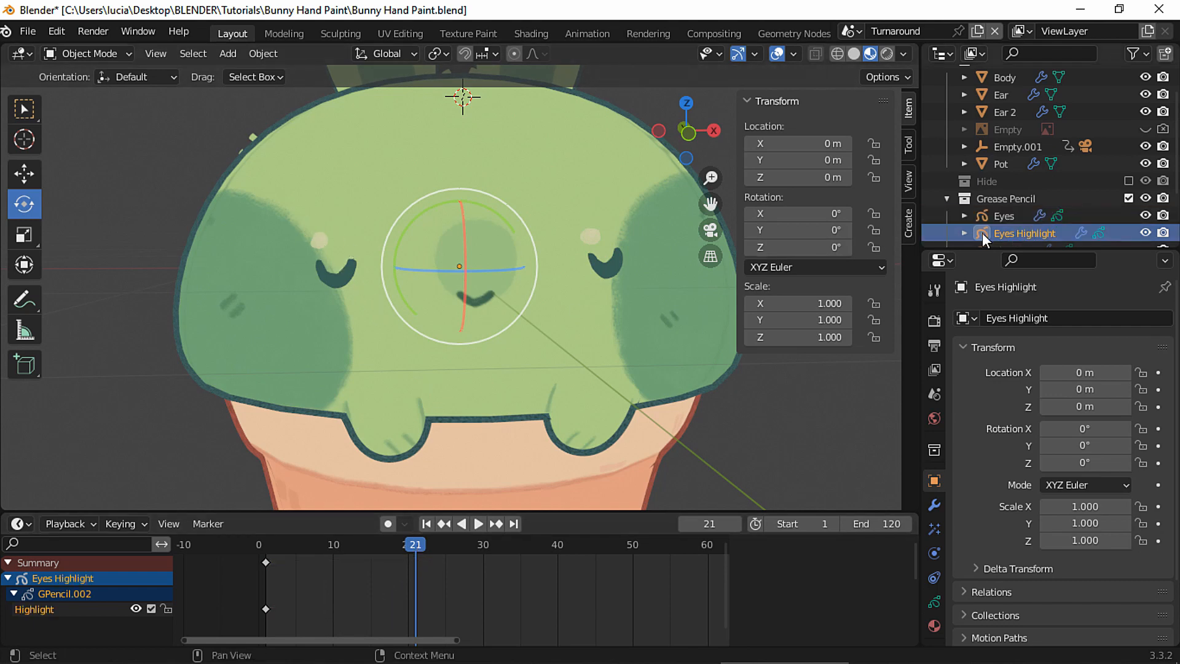
pyautogui.click(85, 54)
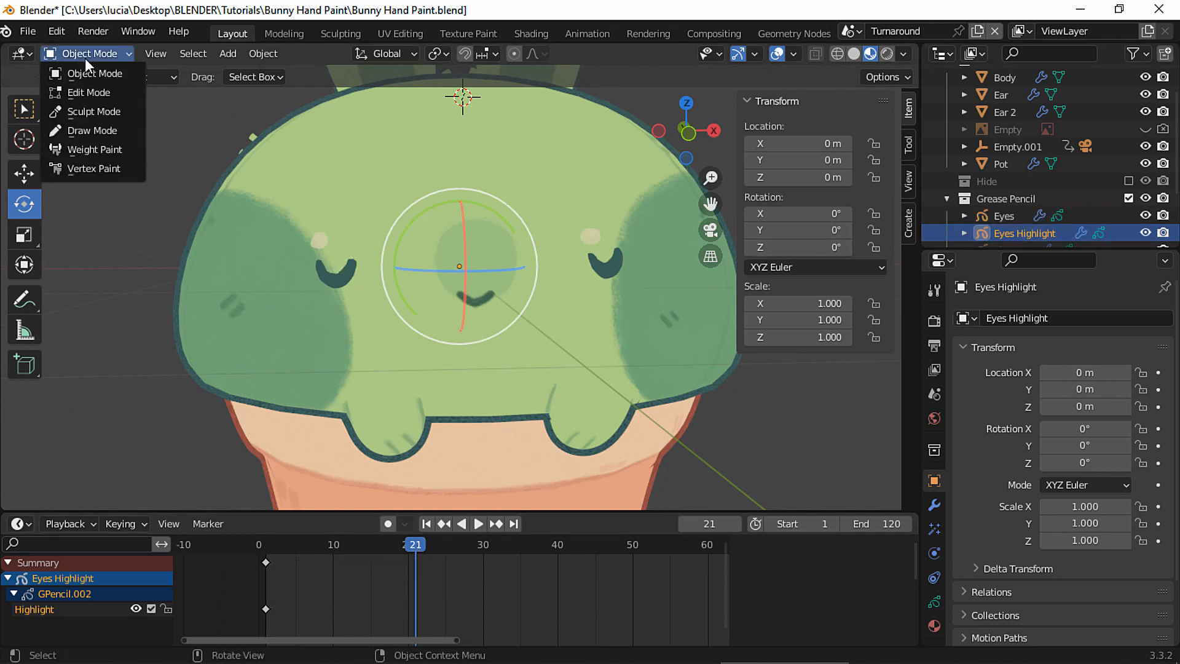
pyautogui.click(84, 133)
pyautogui.press('i')
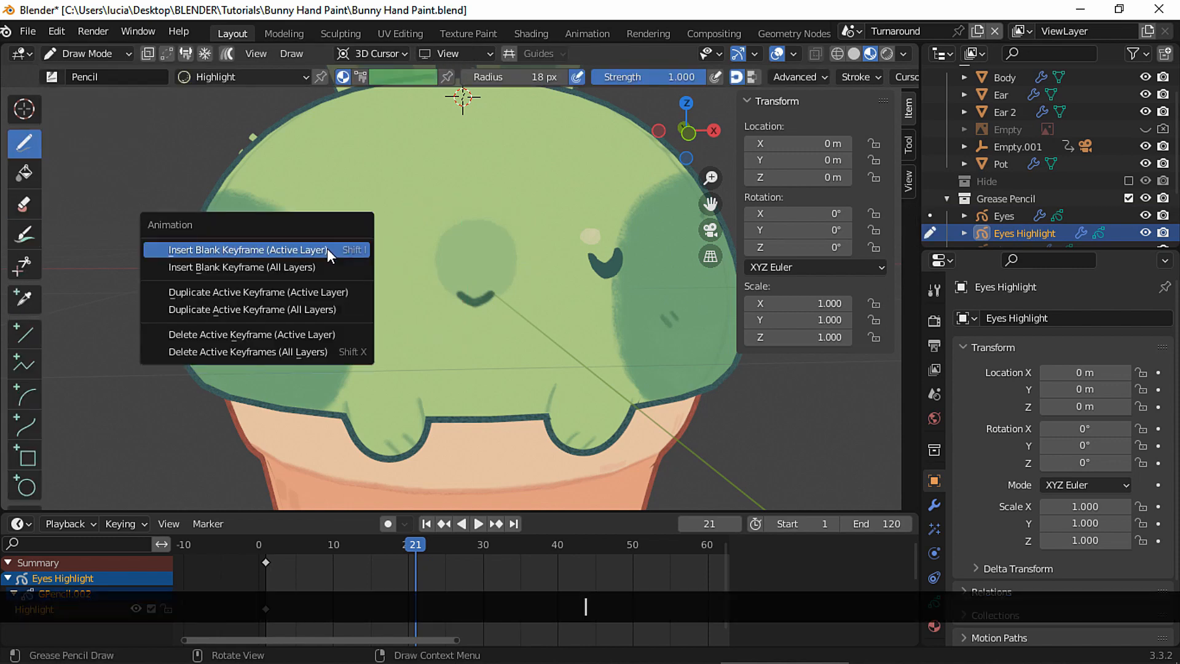
pyautogui.click(327, 248)
pyautogui.click(91, 54)
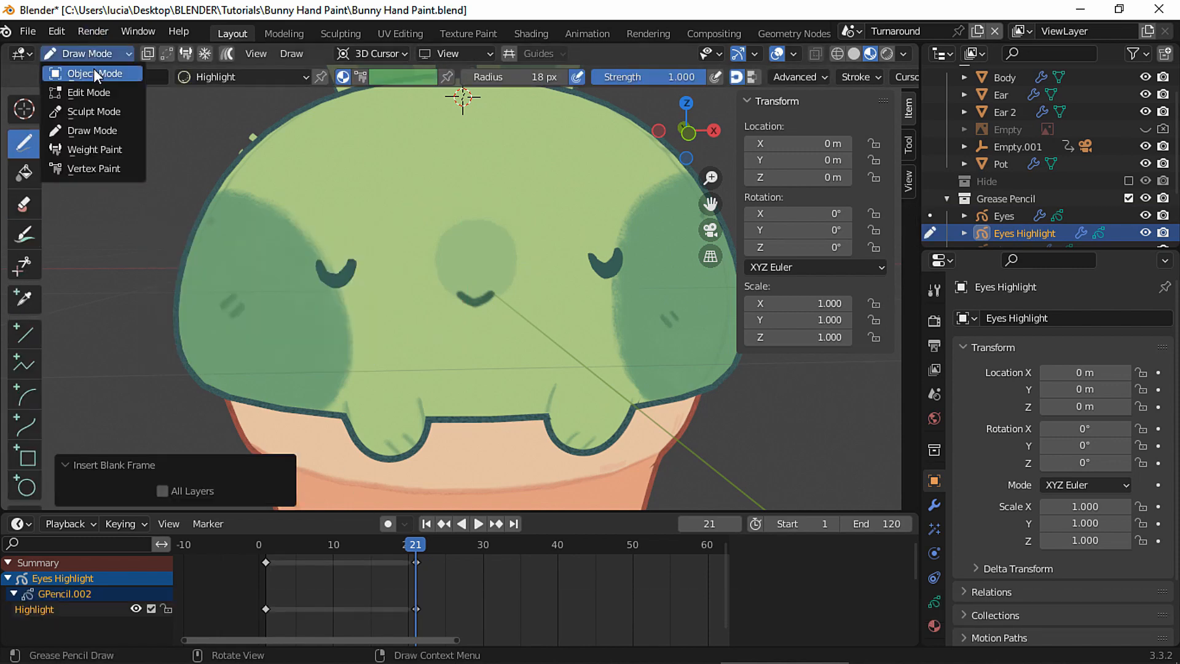
pyautogui.click(89, 75)
# Copy the Eyes Highlight keyframe from frame 1 to frame 24, matching the reopened-eye keyframe
pyautogui.click(980, 216)
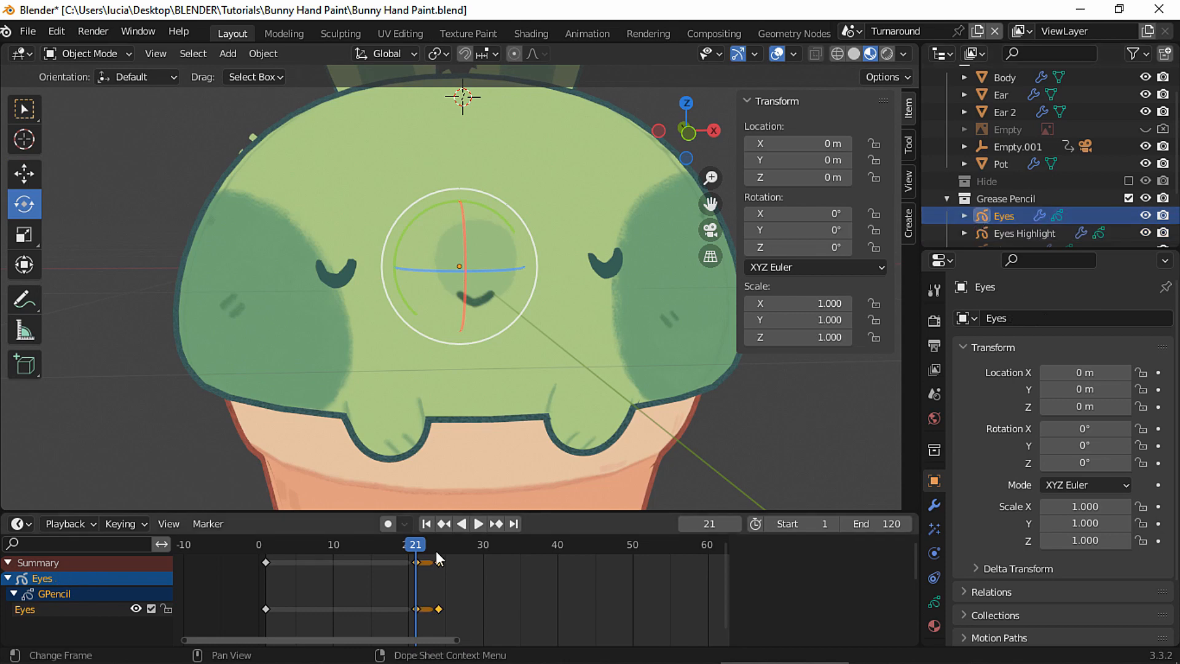
pyautogui.click(440, 547)
pyautogui.click(989, 234)
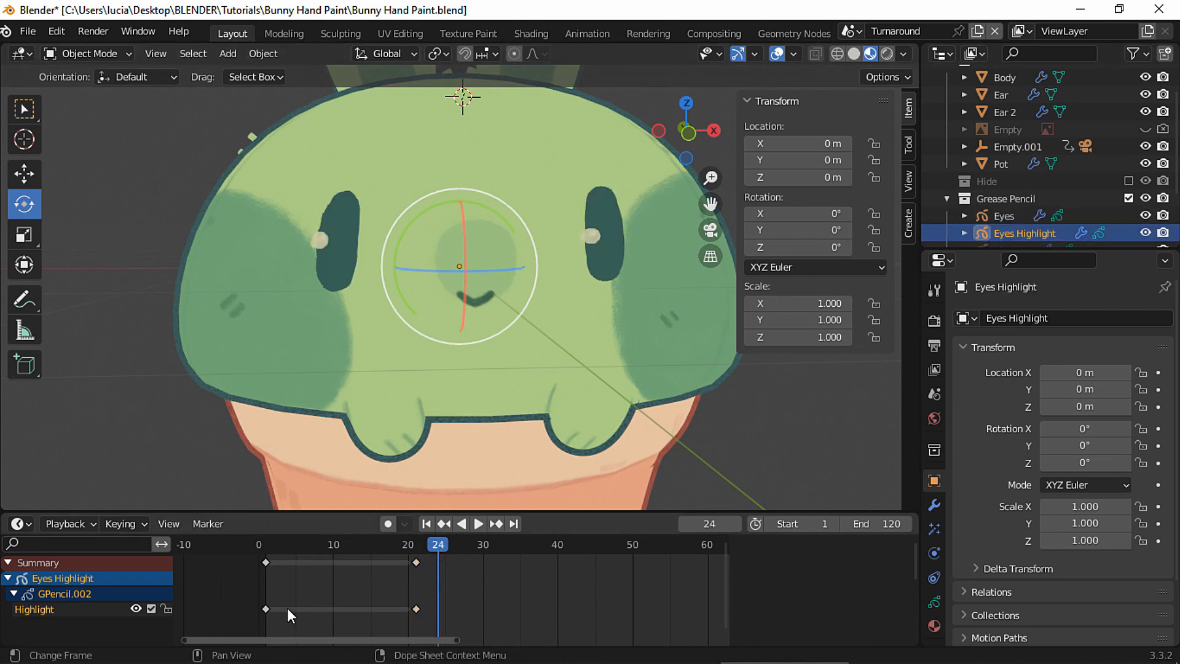
pyautogui.moveTo(287, 607); pyautogui.dragTo(251, 559)
pyautogui.hotkey('ctrl', 'c')
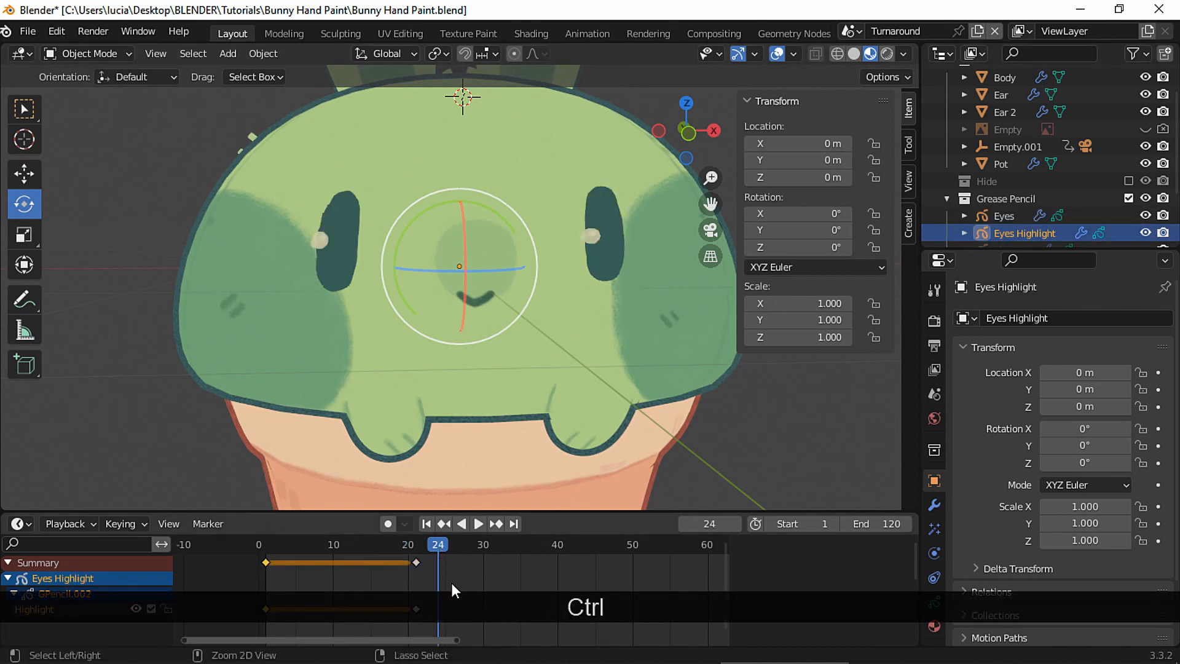
pyautogui.hotkey('ctrl', 'v')
# Examine the TimeOffset modifier settings on Eyes Highlight and Eyes, and play the looping blink animation
pyautogui.moveTo(440, 543); pyautogui.dragTo(340, 545)
pyautogui.click(934, 505)
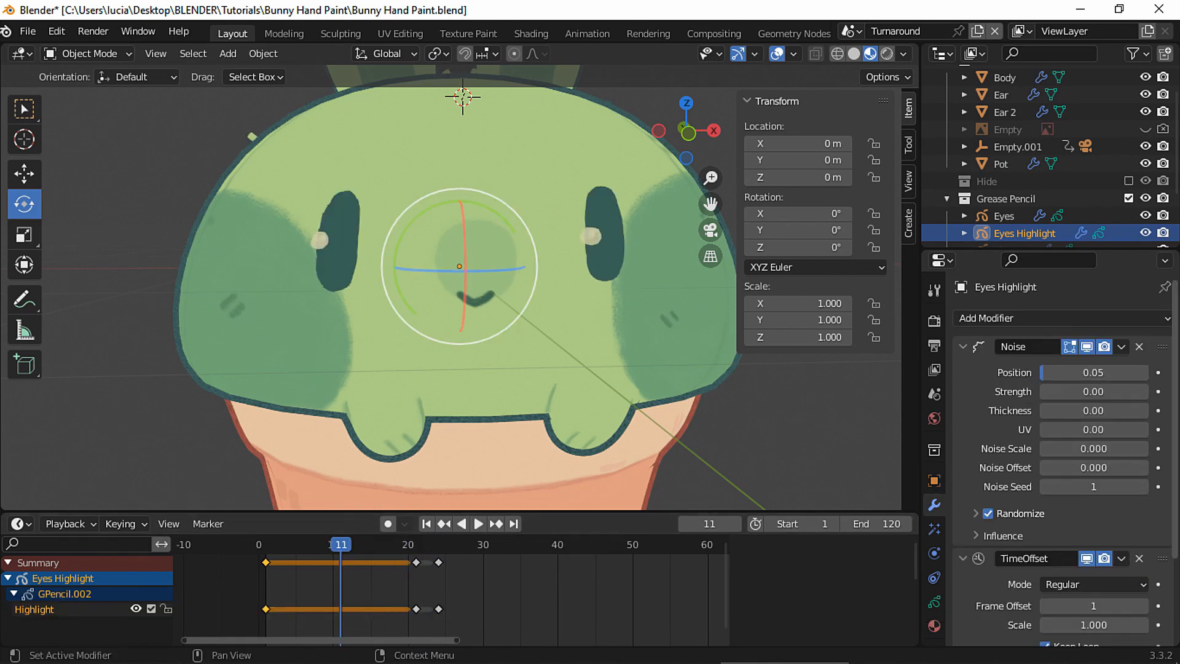
pyautogui.scroll(-4, 1163, 570)
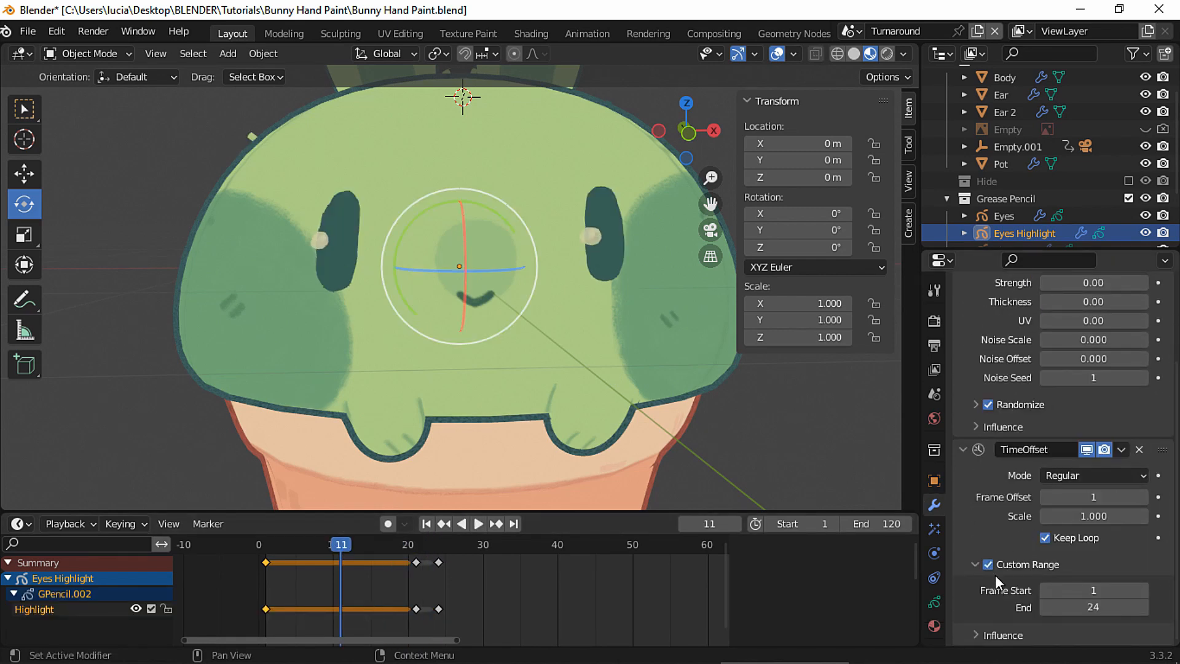
pyautogui.click(1006, 222)
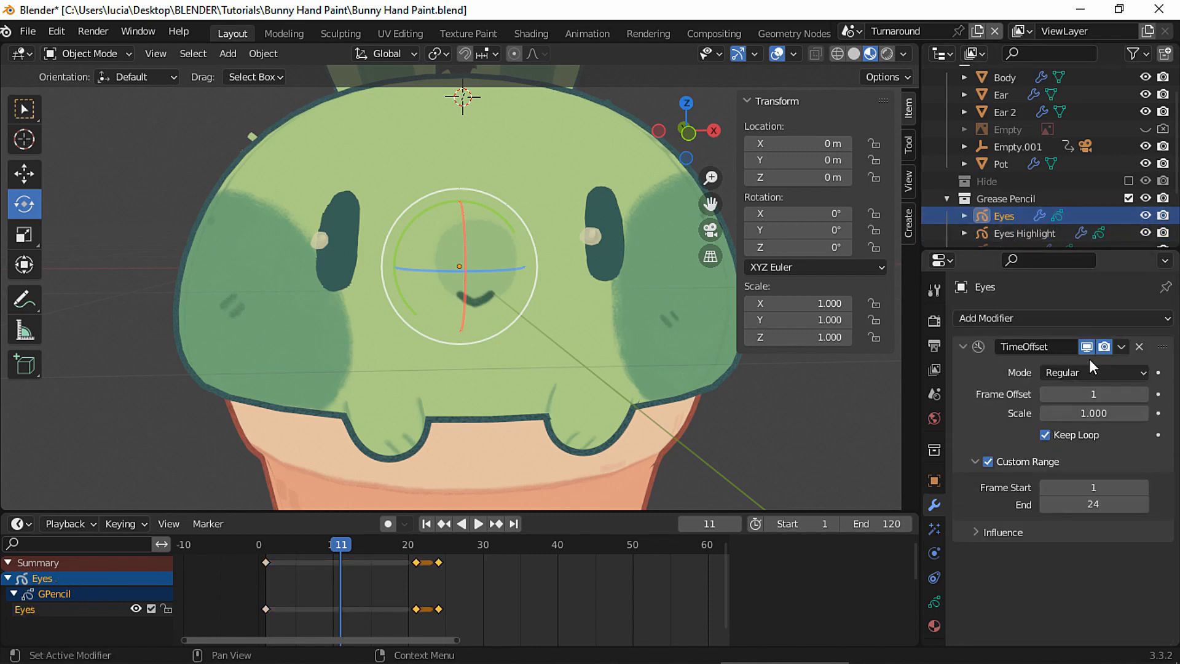
pyautogui.press('space')
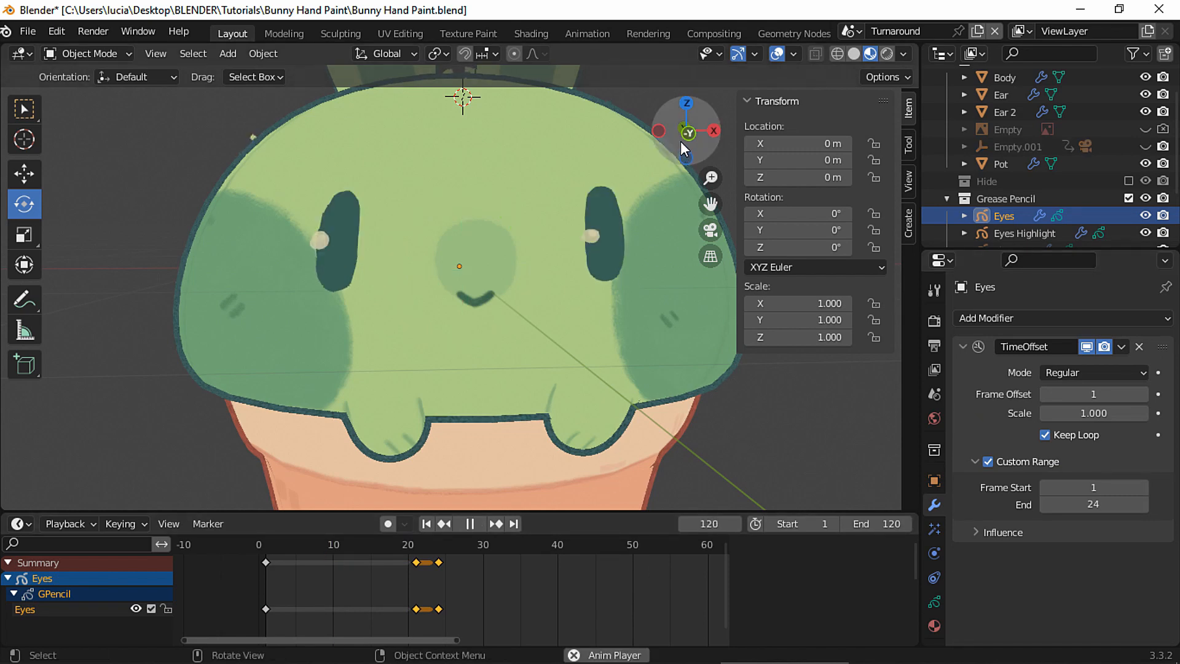
pyautogui.moveTo(681, 142); pyautogui.dragTo(539, 154)
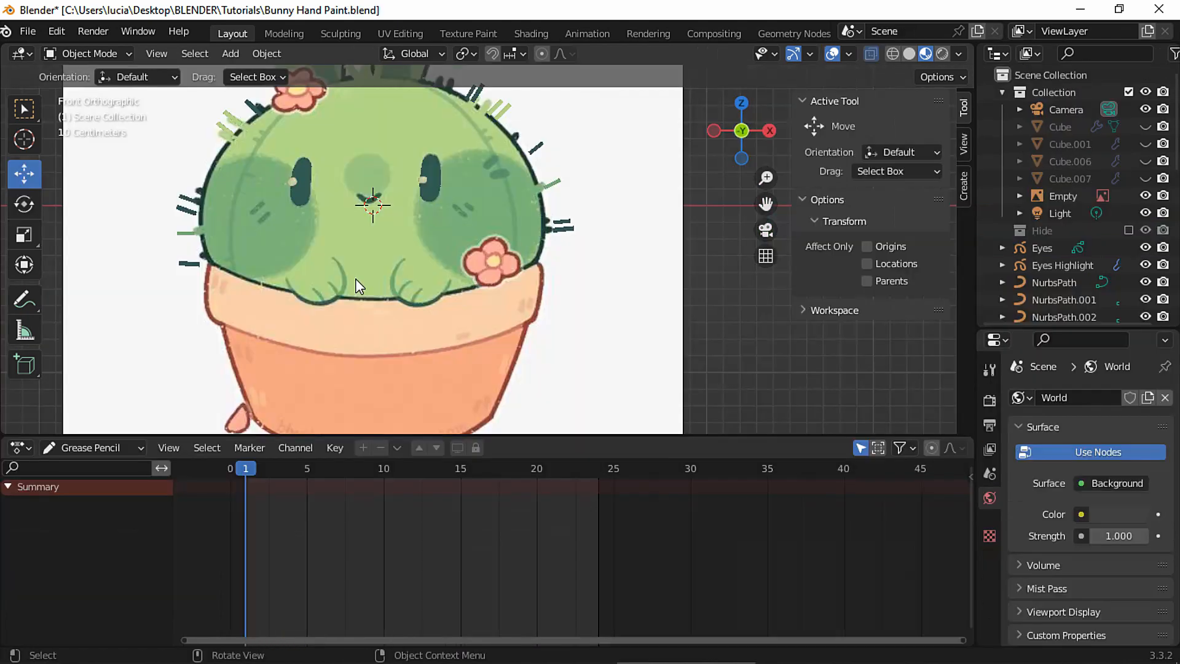
# Add a blank Grease Pencil object and assign the Flower material to it
pyautogui.hotkey('shift', 'a')
pyautogui.moveTo(356, 276)
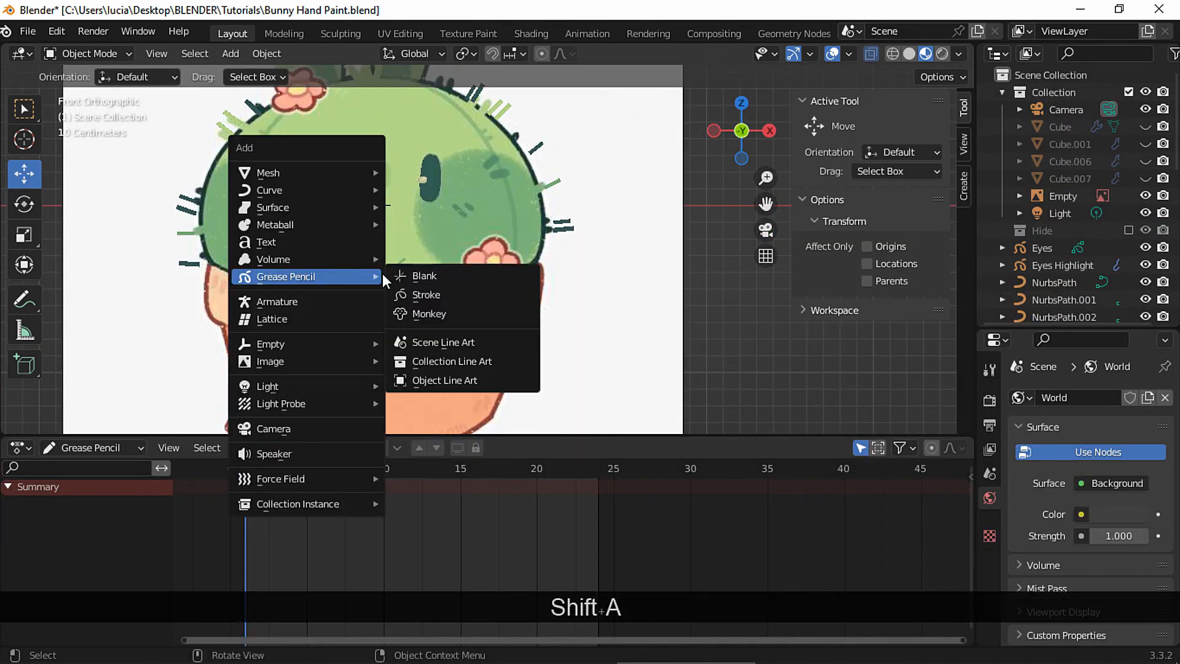
pyautogui.click(437, 279)
pyautogui.click(1021, 540)
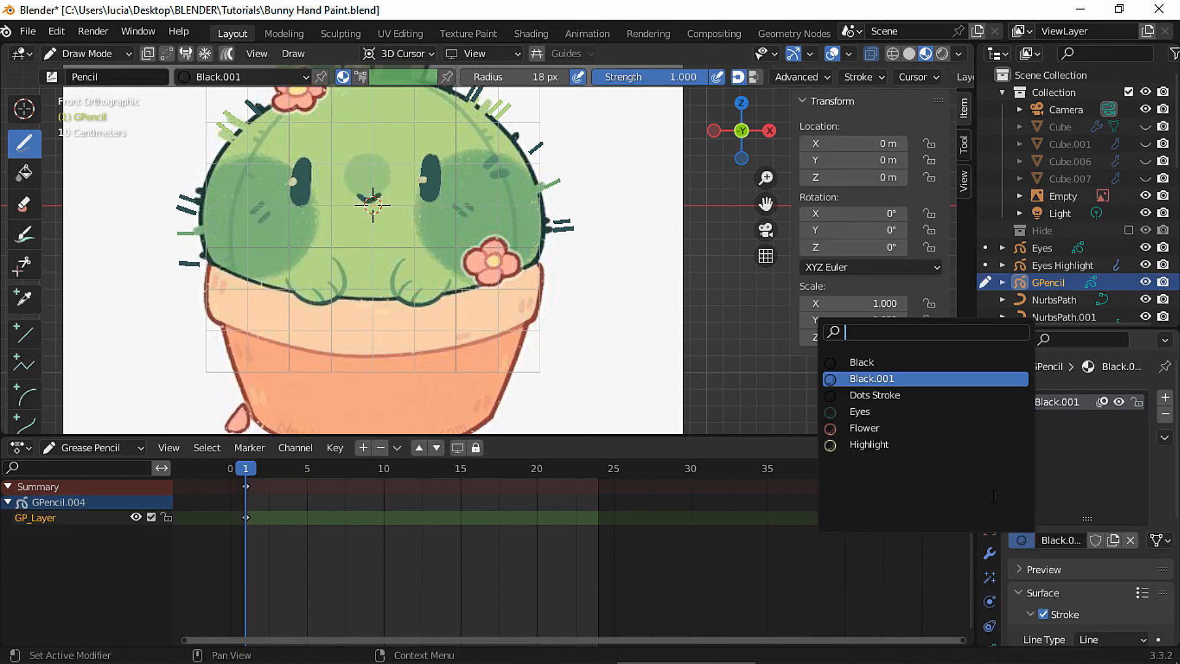
pyautogui.click(895, 426)
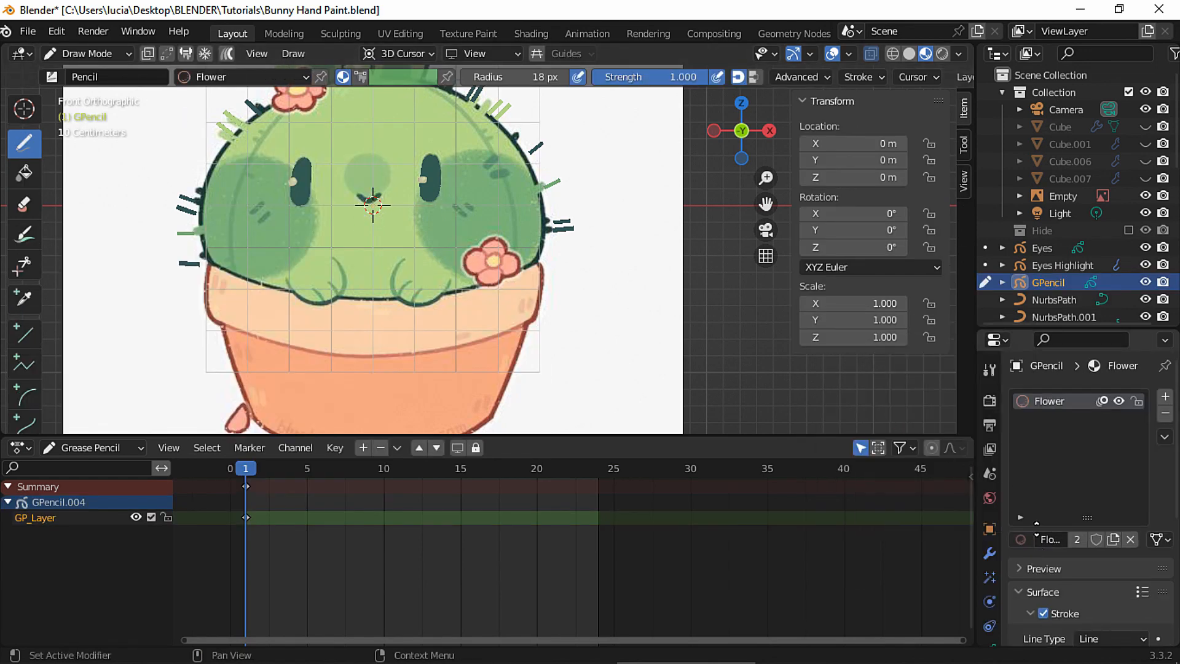
# Draw a closed stroke around the yellow center of the reference flower beside the pot rim
pyautogui.scroll(-4, 1091, 492)
pyautogui.scroll(5, 546, 295)
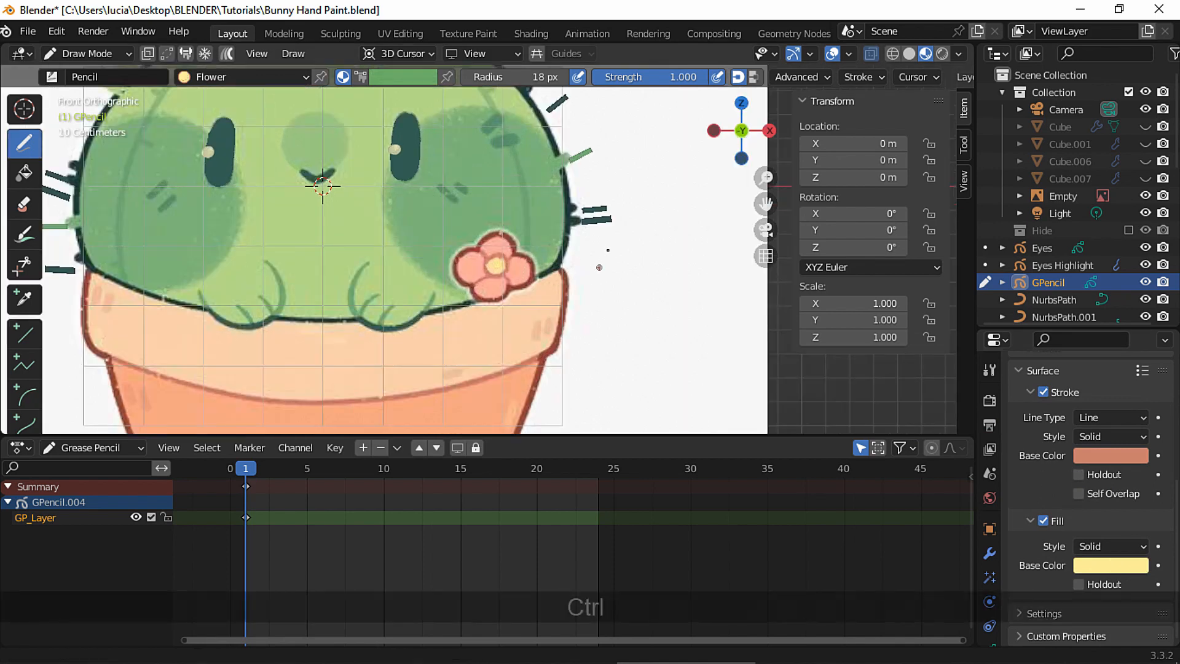
pyautogui.keyDown('shift'); pyautogui.scroll(-2, 545, 294); pyautogui.keyUp('shift')
pyautogui.scroll(5, 418, 258)
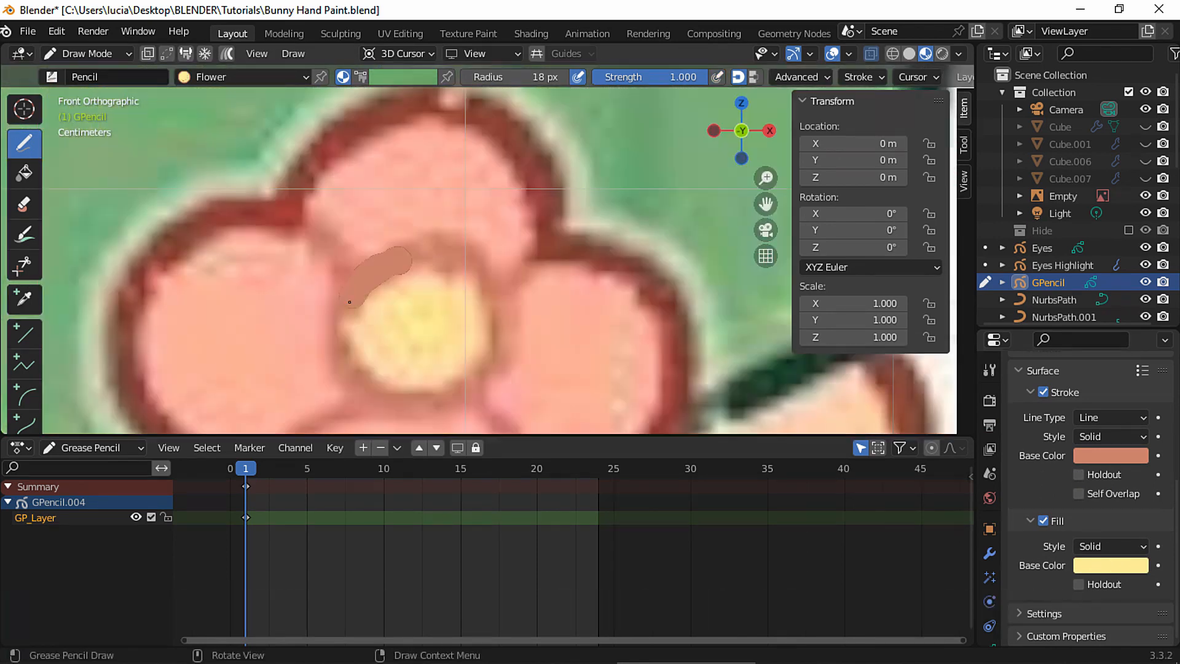
pyautogui.moveTo(399, 258)
pyautogui.mouseDown()
pyautogui.moveTo(403, 394)
pyautogui.moveTo(494, 354)
pyautogui.moveTo(443, 241)
pyautogui.moveTo(402, 257)
pyautogui.mouseUp()
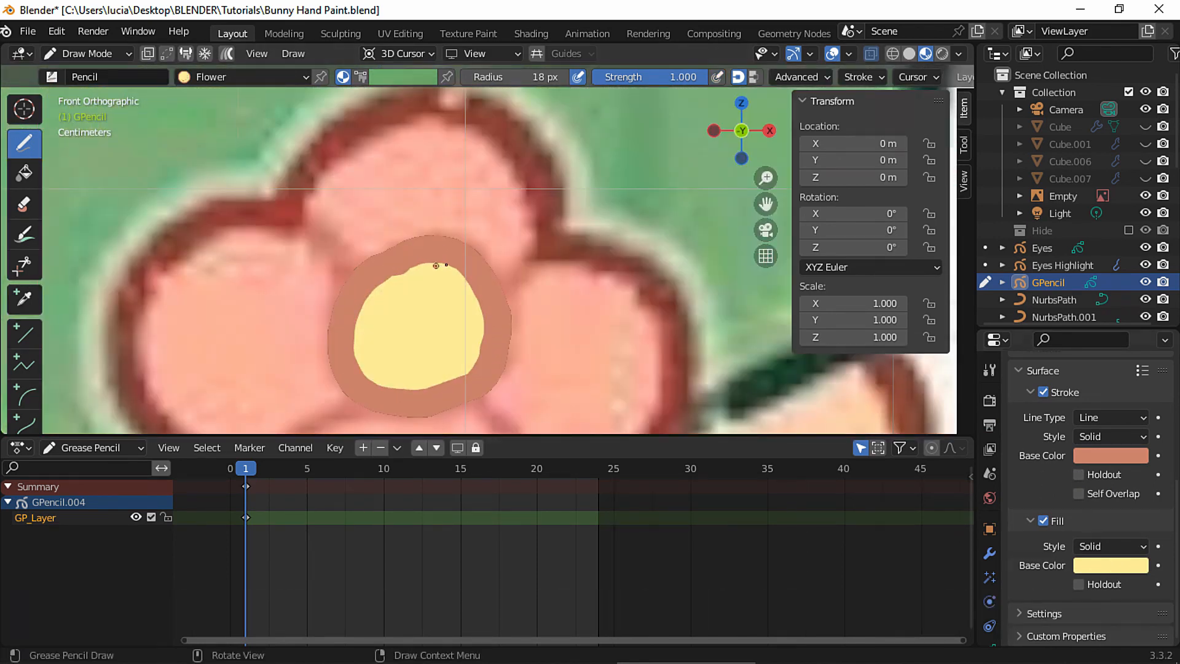
# Add a material named Petals and sample its stroke base color from the reference flower's dark red outline
pyautogui.scroll(-2, 480, 277)
pyautogui.scroll(5, 1134, 411)
pyautogui.click(1086, 544)
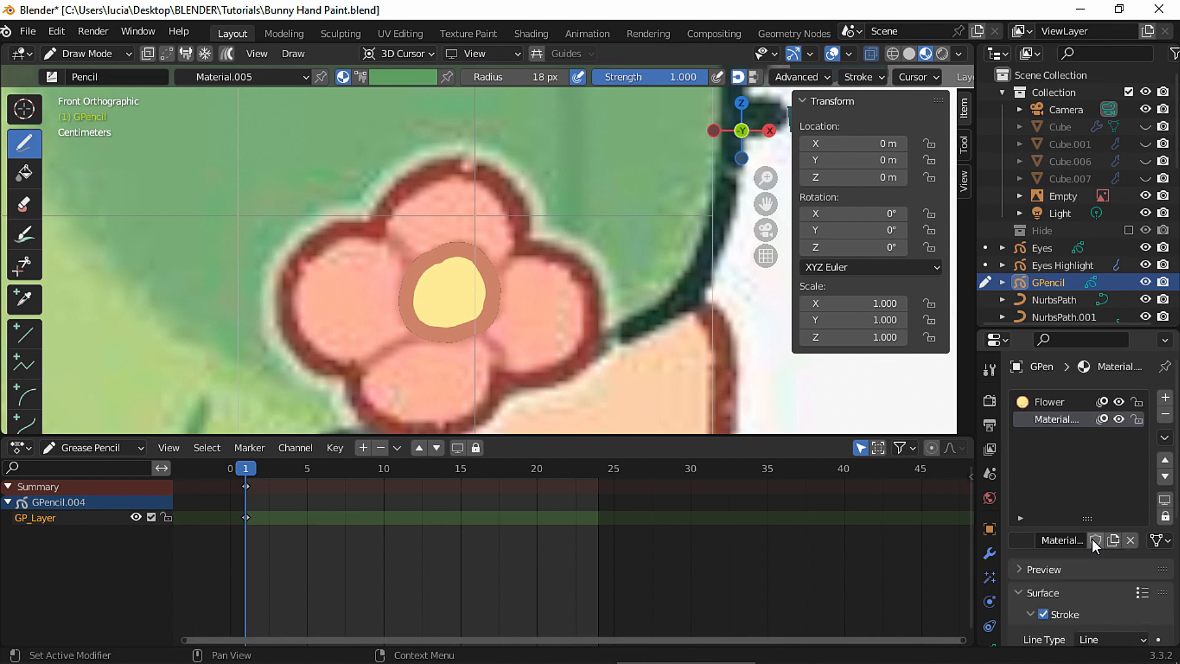
pyautogui.scroll(-8, 1063, 492)
pyautogui.click(1106, 460)
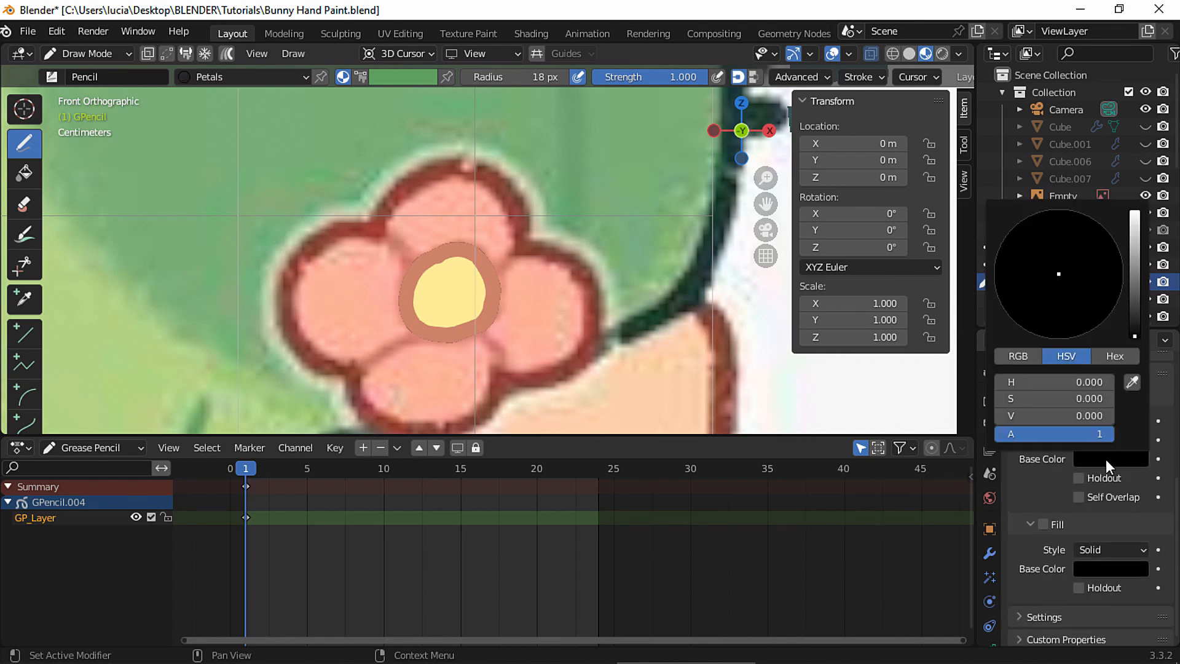
pyautogui.click(1133, 382)
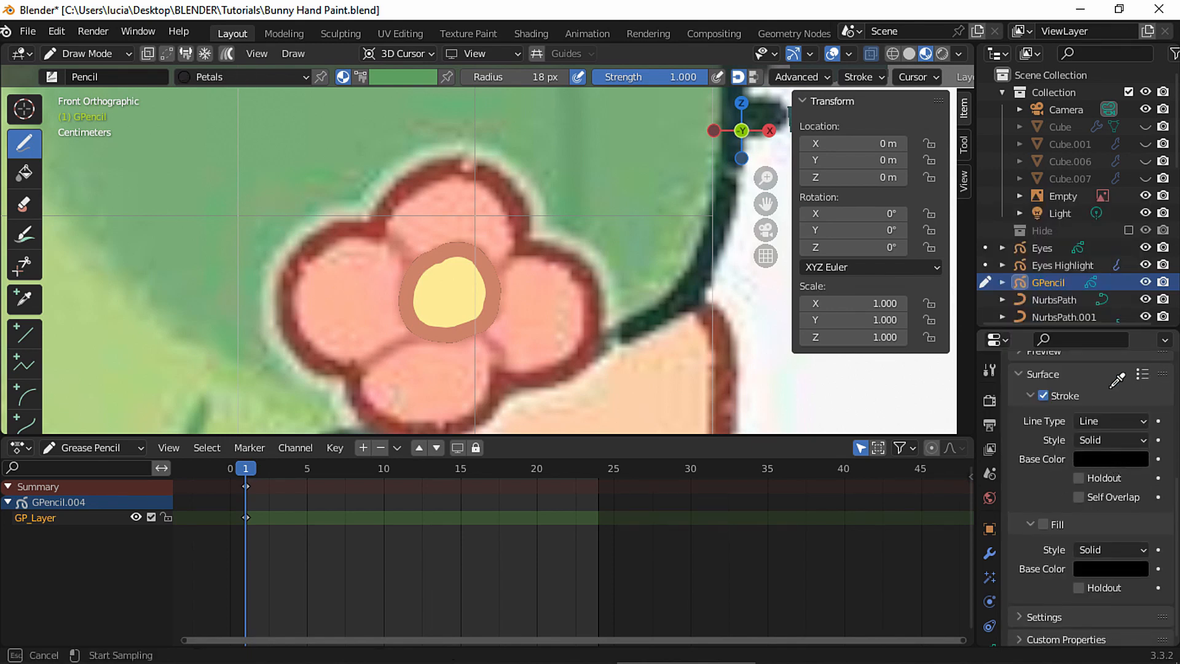
pyautogui.click(528, 246)
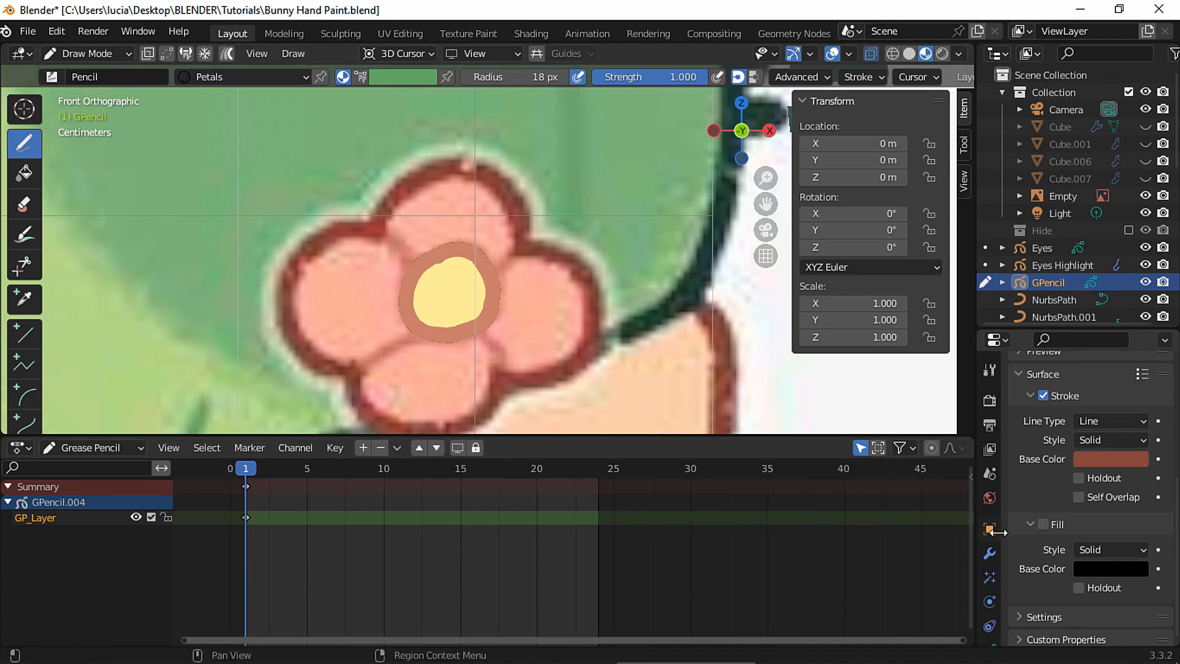
# Enable fill on the Petals material and sample its fill base color from a pink reference petal
pyautogui.click(1045, 524)
pyautogui.click(1094, 562)
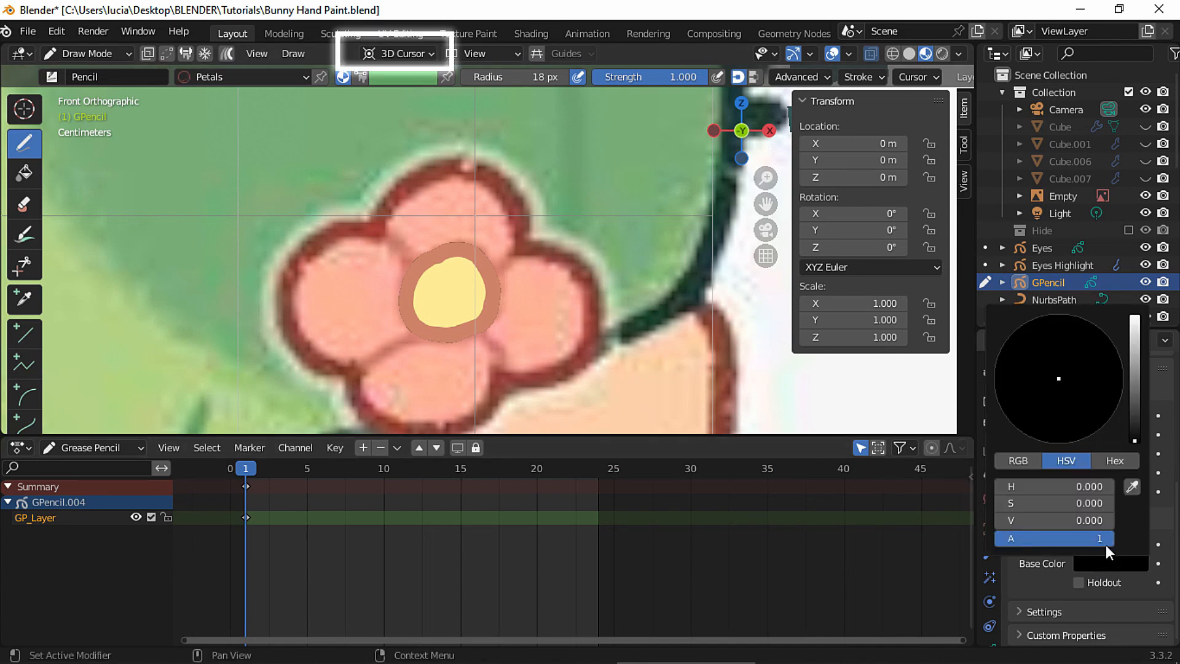
pyautogui.click(1132, 487)
pyautogui.click(540, 291)
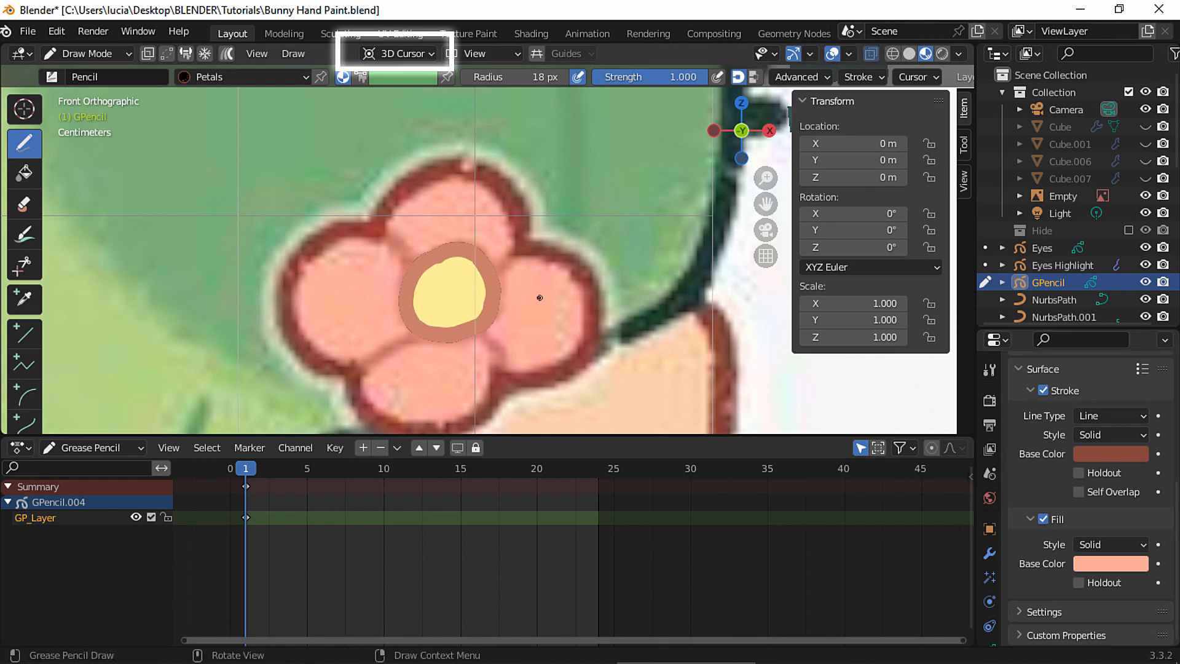
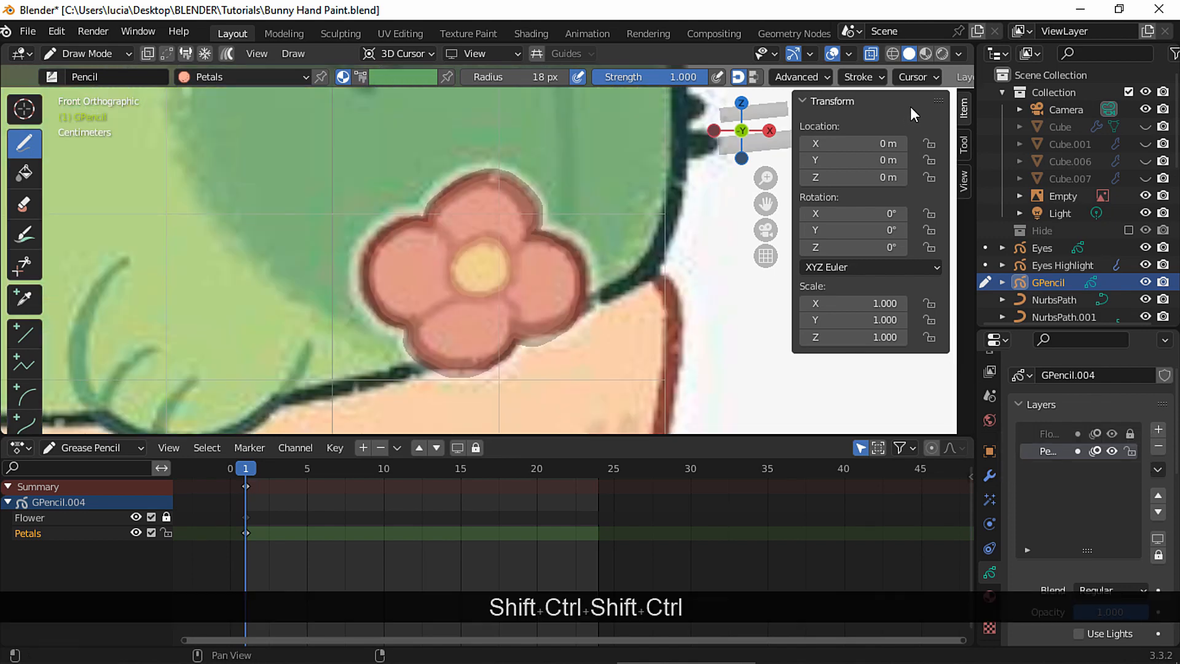
# Switch the viewport to Material Preview shading and move the Lines layer above the Flower layer
pyautogui.click(925, 54)
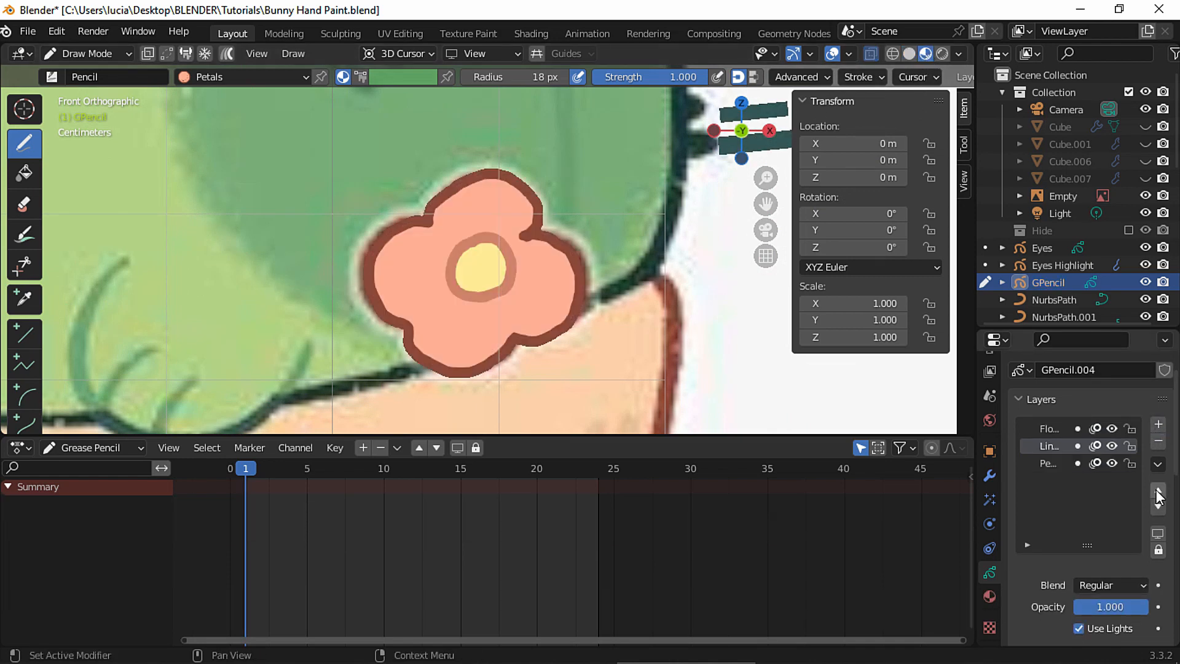
pyautogui.click(1158, 492)
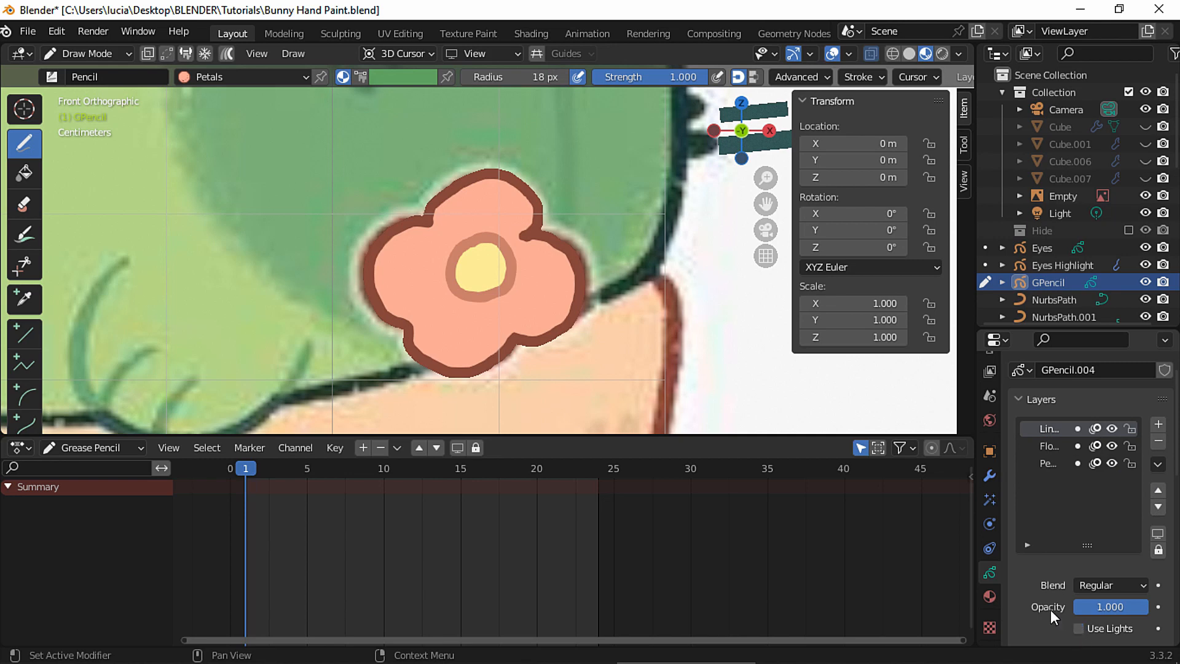
# Hide the flower drawing to expose the reference, and add a material named Lines
pyautogui.click(990, 596)
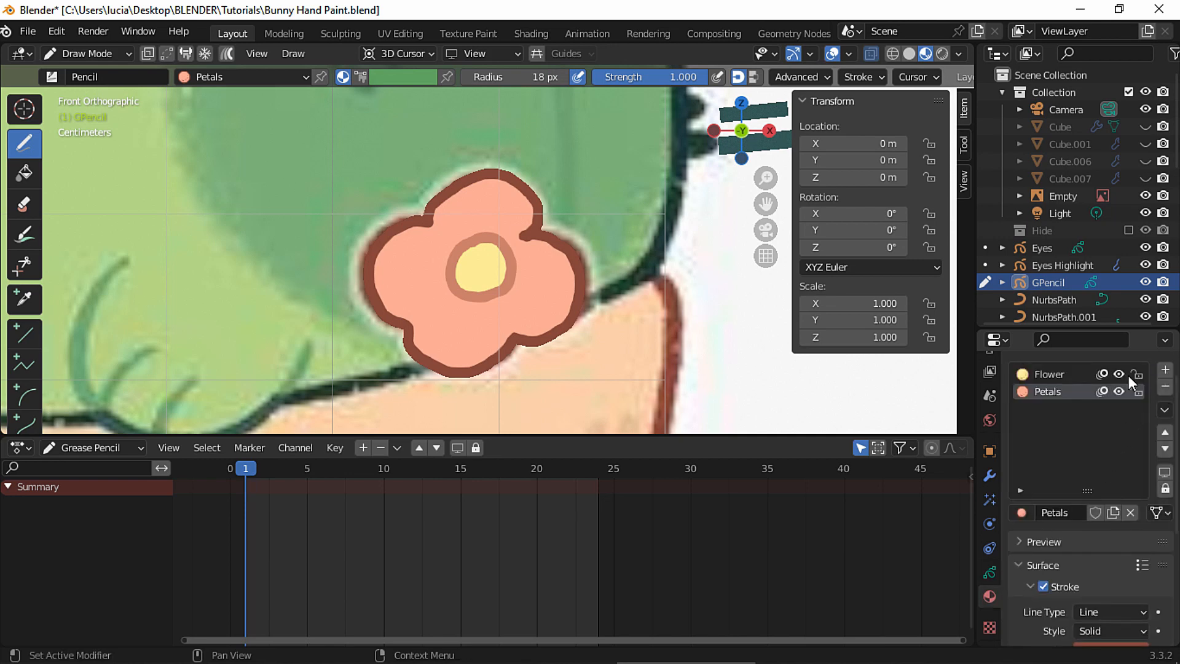
pyautogui.click(1145, 283)
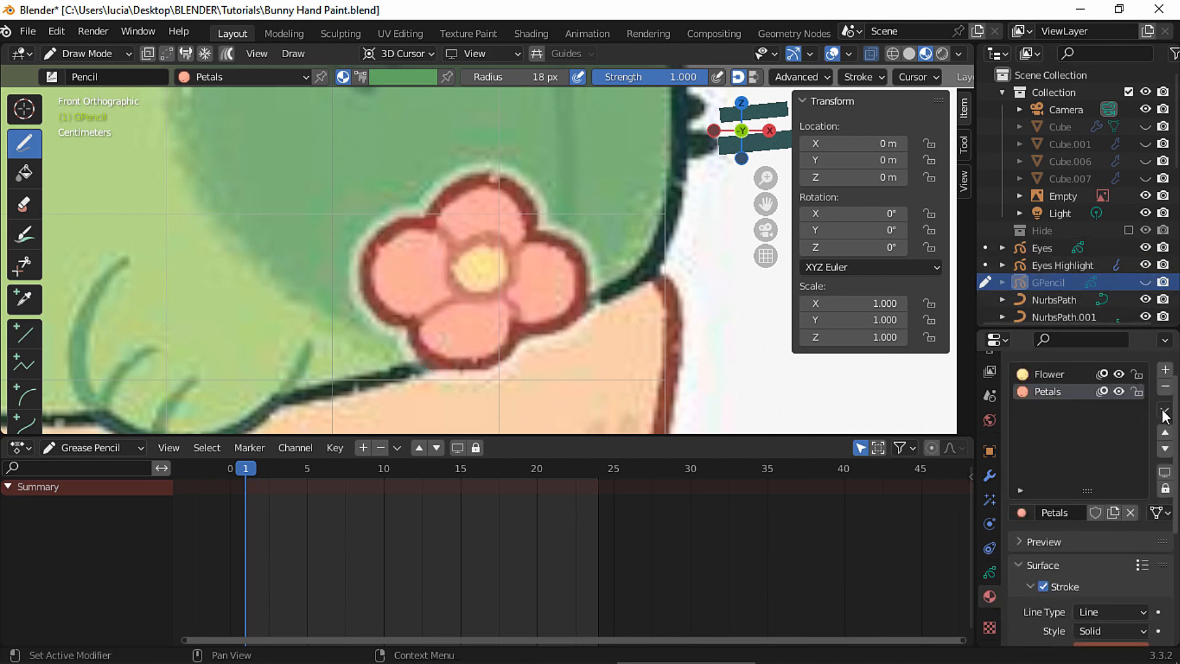
pyautogui.click(1166, 371)
pyautogui.click(1075, 540)
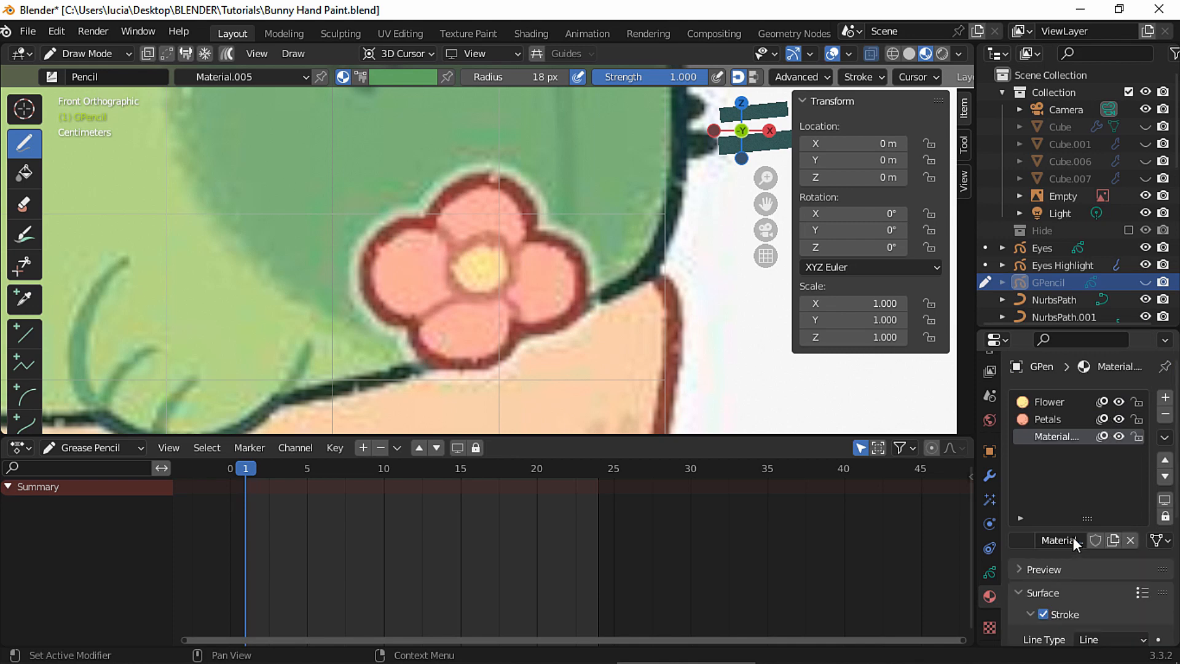
pyautogui.click(1072, 536)
pyautogui.write('Lines')
pyautogui.press('Return')
# Sample the Lines material's stroke base color from the area above the reference flower's center
pyautogui.scroll(-5, 1091, 485)
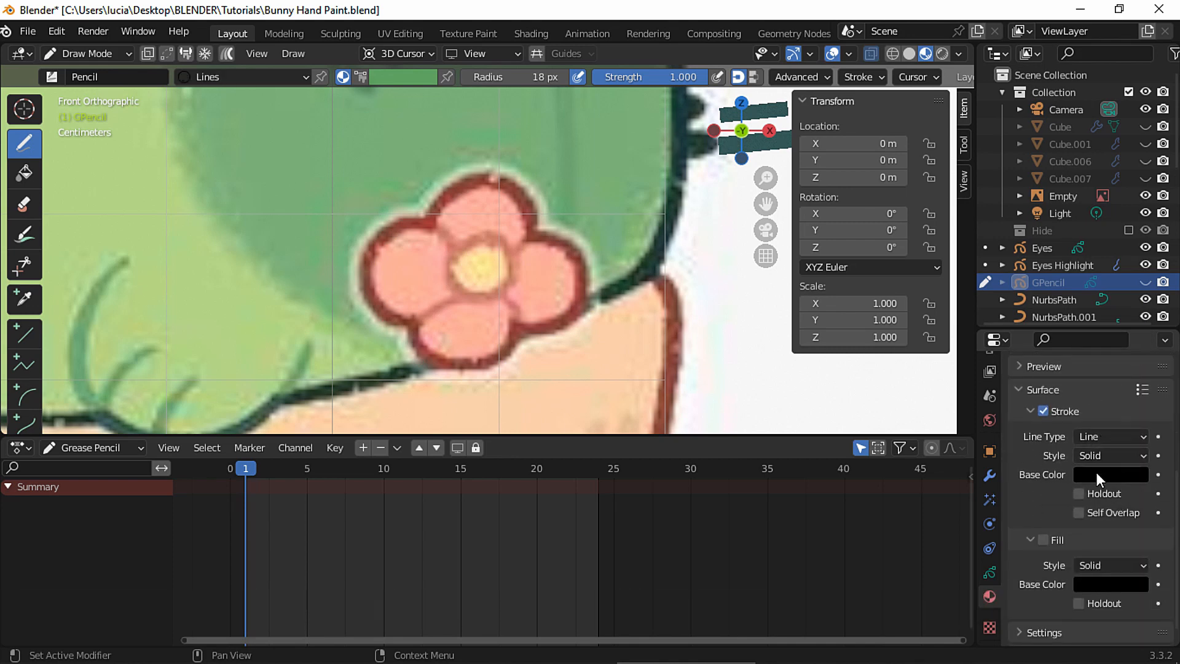
pyautogui.click(1097, 475)
pyautogui.click(1130, 401)
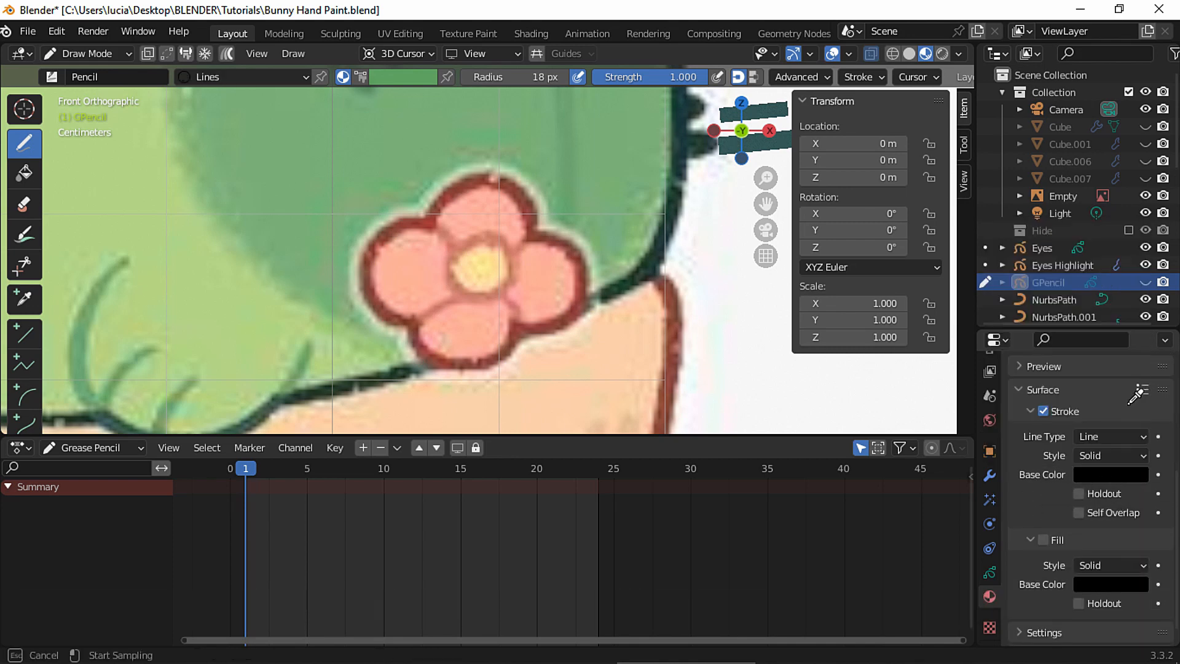
pyautogui.click(452, 241)
pyautogui.scroll(1, 522, 303)
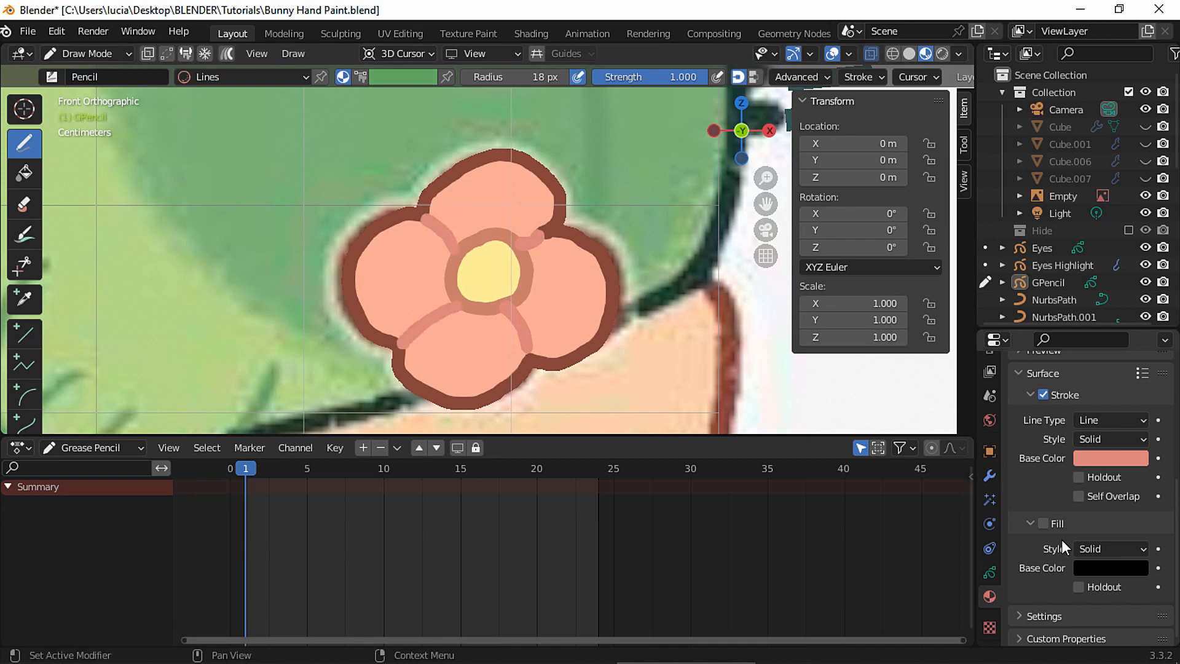
# Copy the hex code of the Flower material's stroke base color
pyautogui.scroll(6, 1061, 540)
pyautogui.click(1054, 402)
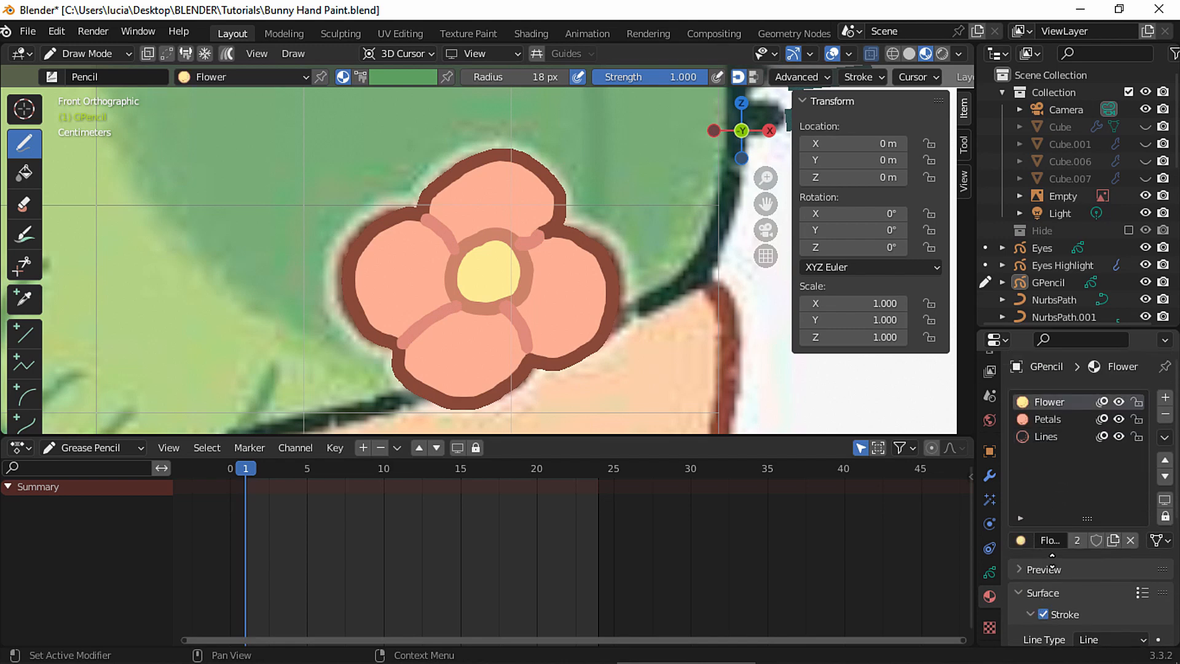
pyautogui.scroll(-8, 1054, 533)
pyautogui.click(1093, 459)
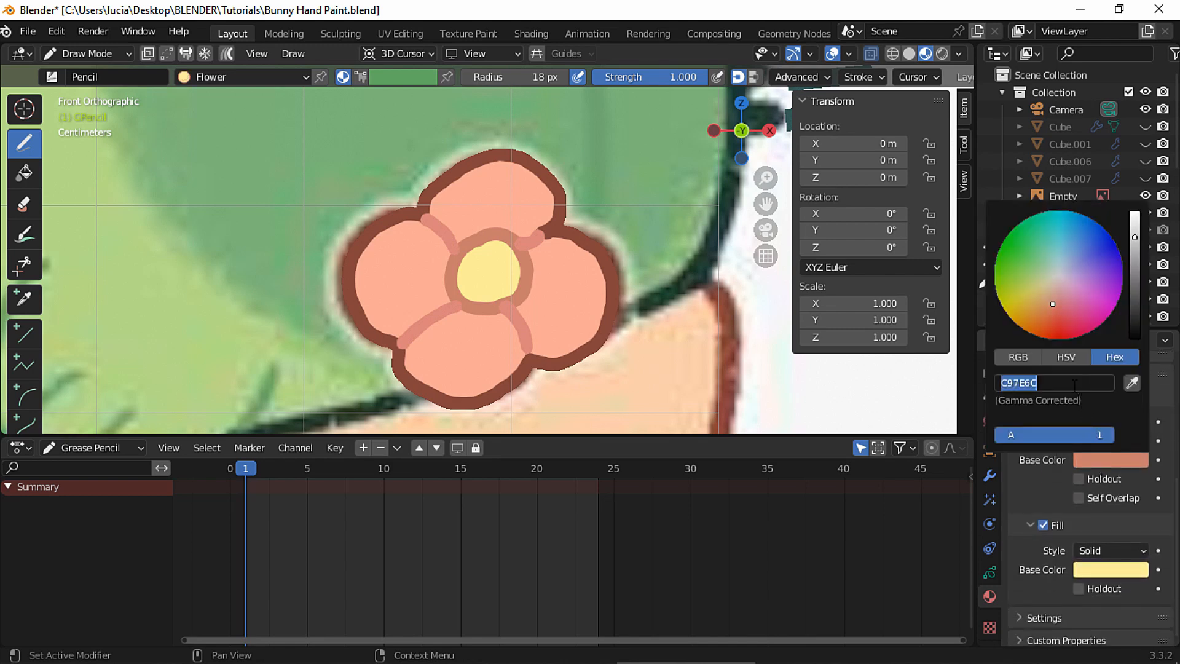
pyautogui.hotkey('ctrl', 'c')
pyautogui.scroll(6, 1051, 472)
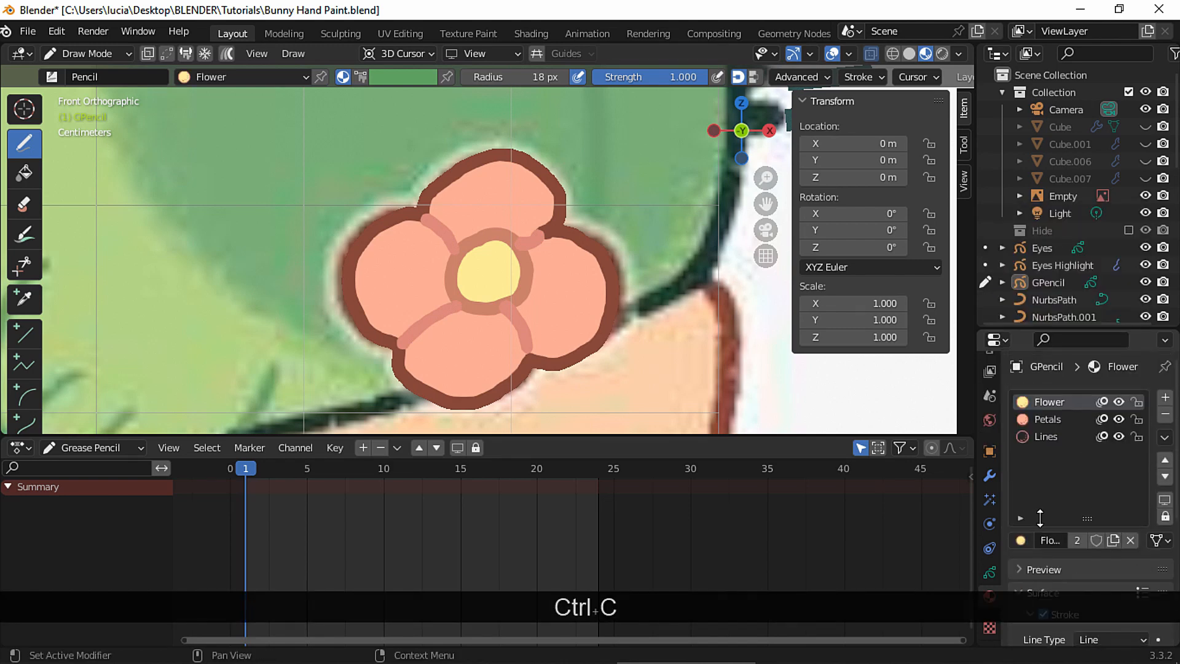
# Set the Lines material's stroke base color to the copied hex value C97E6C
pyautogui.click(1050, 438)
pyautogui.scroll(-6, 1052, 433)
pyautogui.scroll(-1, 1061, 433)
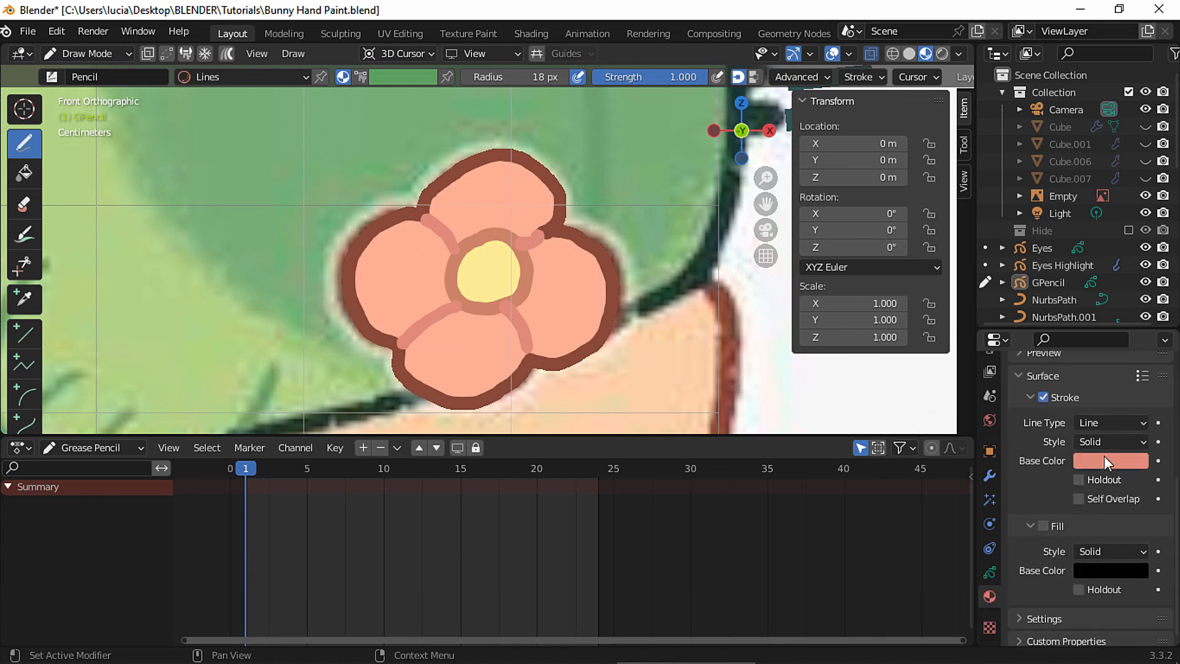
pyautogui.click(1104, 456)
pyautogui.click(1058, 385)
pyautogui.hotkey('ctrl', 'v')
pyautogui.press('Return')
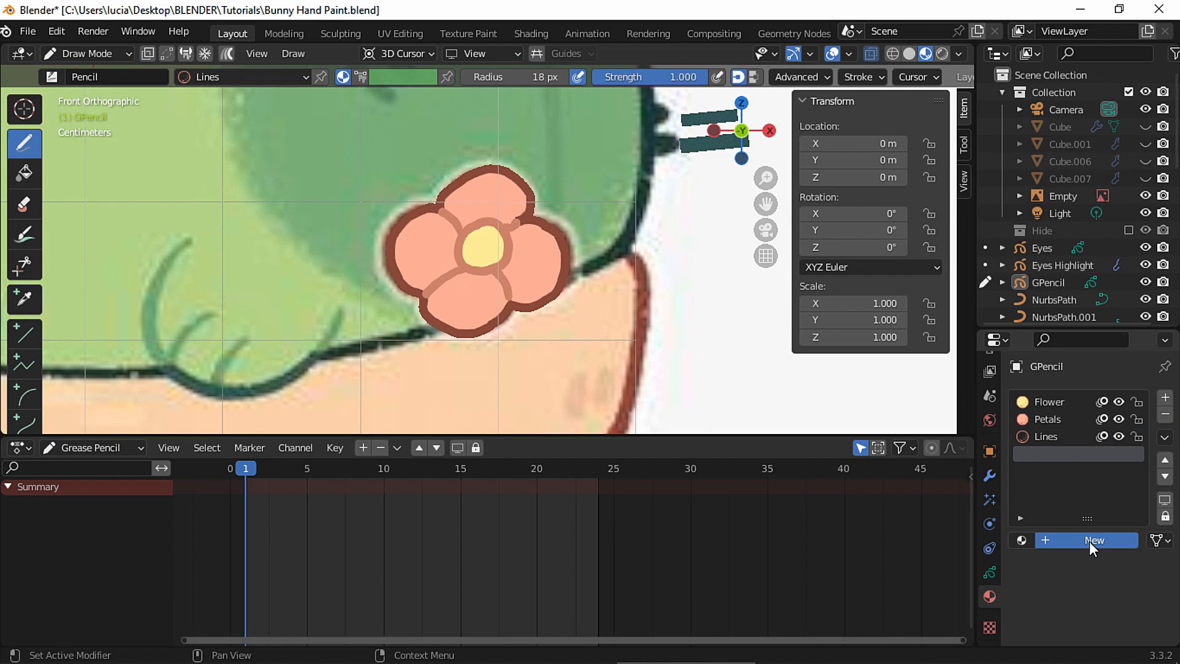
# Add a material named Border and sample its stroke base color from the reference flower's pale rim
pyautogui.click(1089, 541)
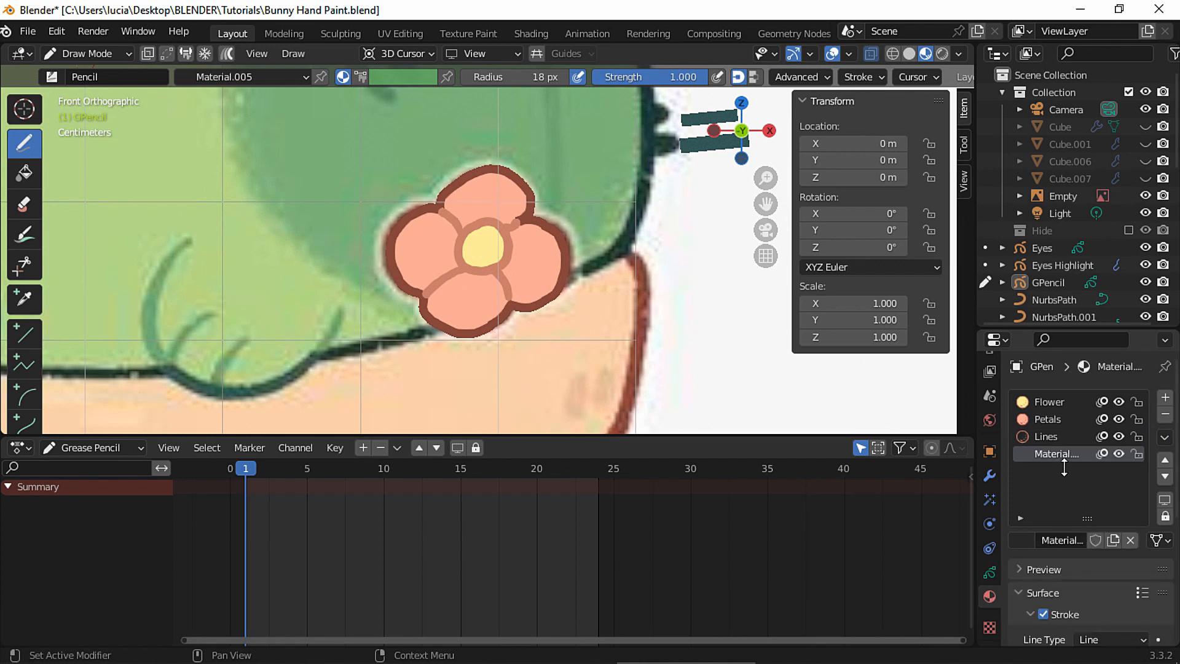
pyautogui.doubleClick(1063, 460)
pyautogui.write('Border')
pyautogui.press('Return')
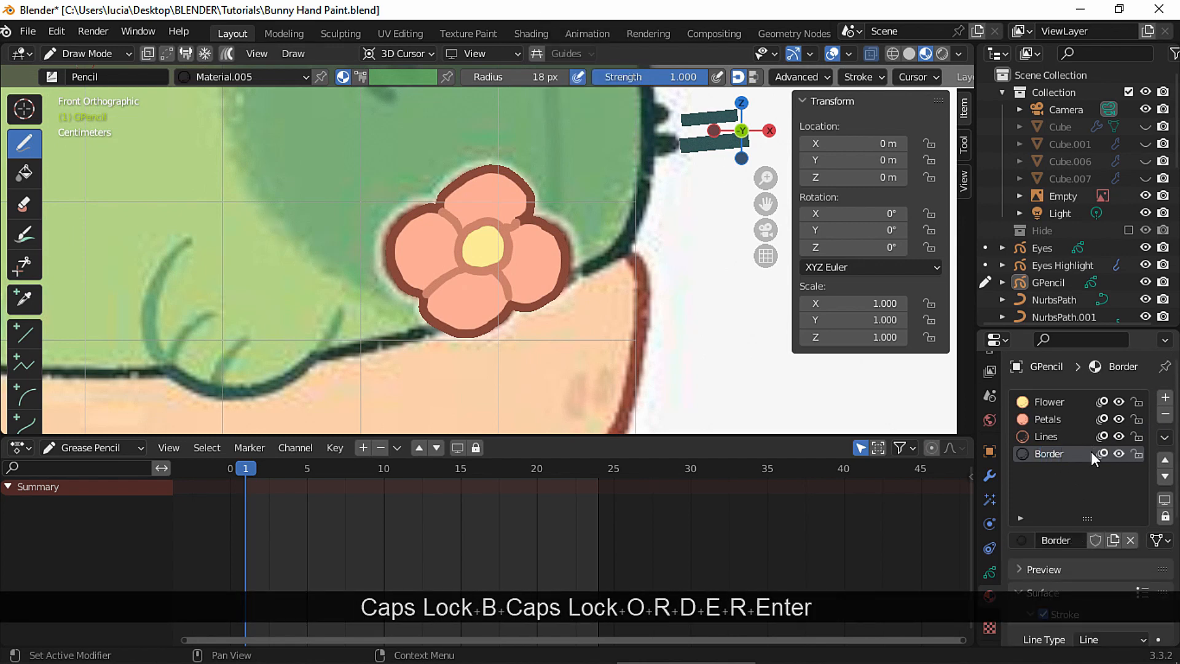
pyautogui.scroll(-6, 1088, 451)
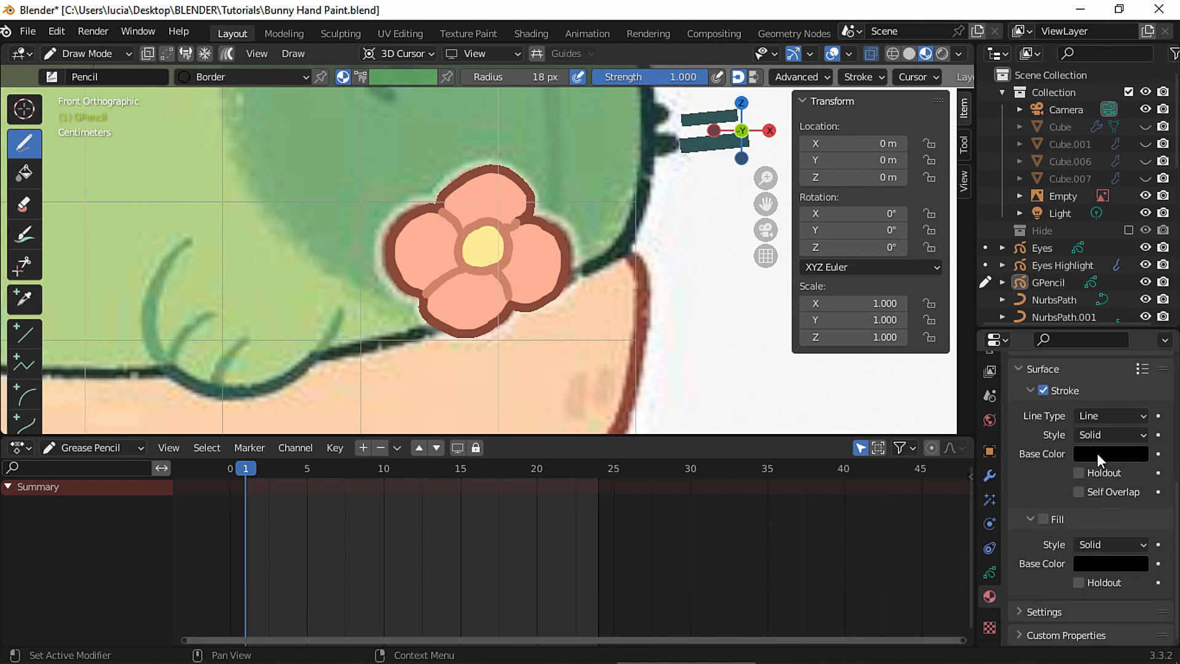
pyautogui.click(1098, 455)
pyautogui.click(1139, 400)
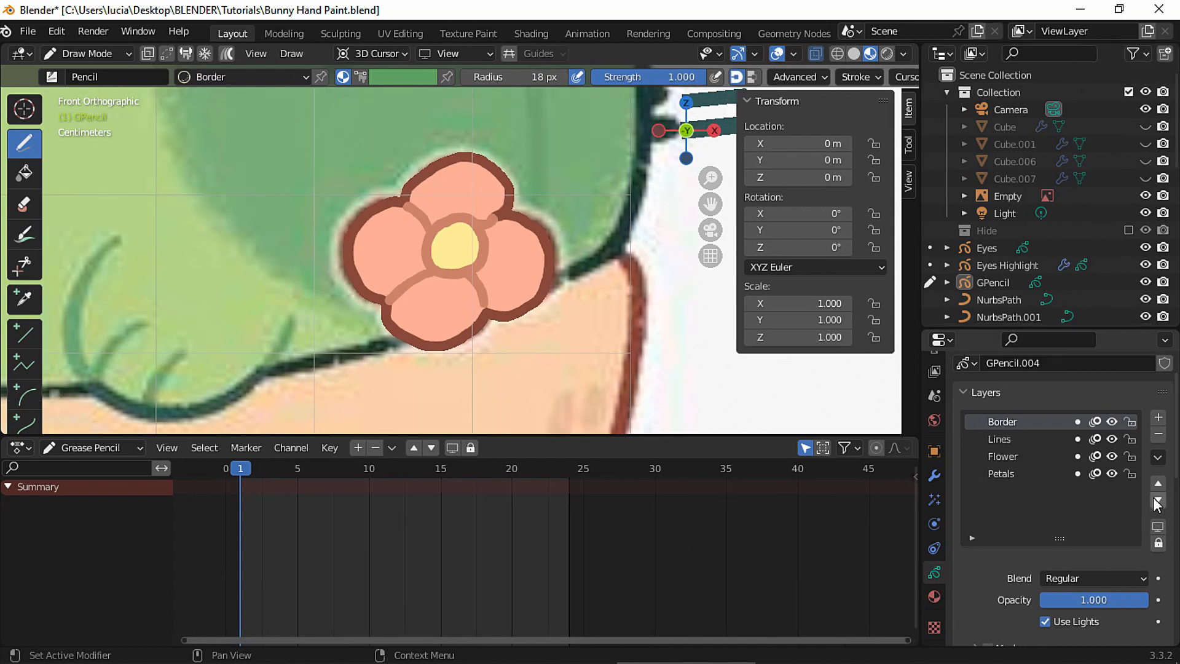
# Move the Border layer to the bottom of the layer stack, below Petals
pyautogui.click(1158, 499)
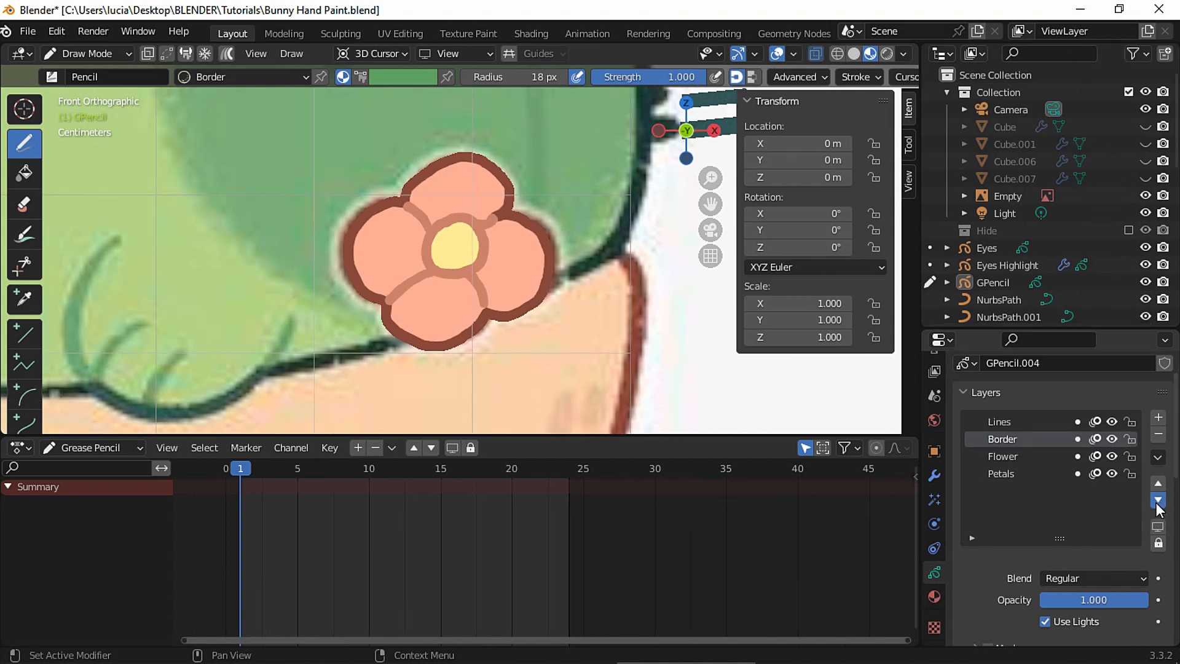
pyautogui.click(1158, 500)
pyautogui.click(1159, 500)
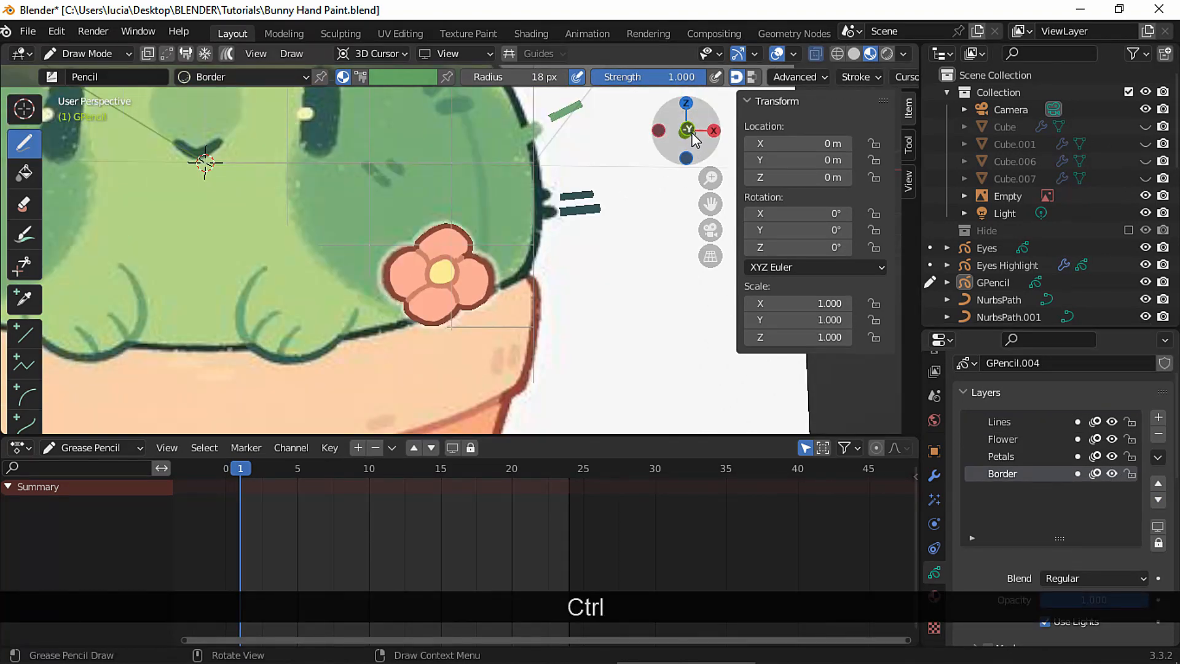
# In front view, draw pale border strokes around the outer edge of all the flower's petals on the Border layer
pyautogui.click(692, 133)
pyautogui.moveTo(561, 207)
pyautogui.keyDown('ctrl'); pyautogui.mouseDown(button='middle')
pyautogui.moveTo(546, 188)
pyautogui.moveTo(568, 228)
pyautogui.mouseUp(button='middle'); pyautogui.keyUp('ctrl')
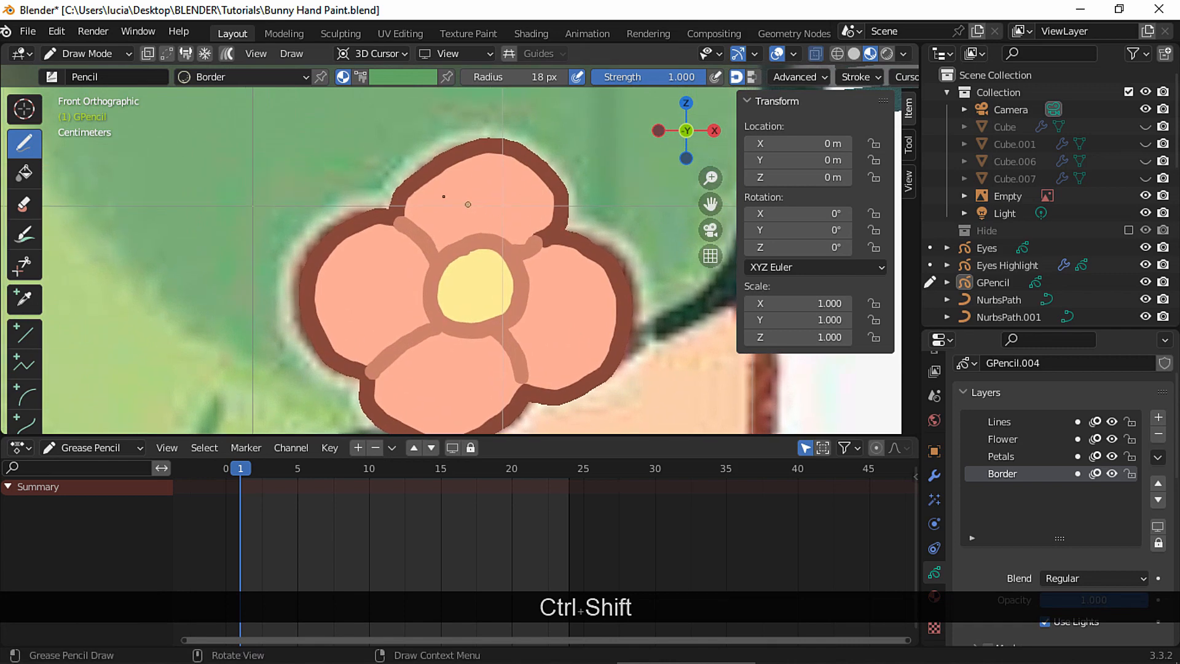
pyautogui.moveTo(386, 208); pyautogui.dragTo(393, 182)
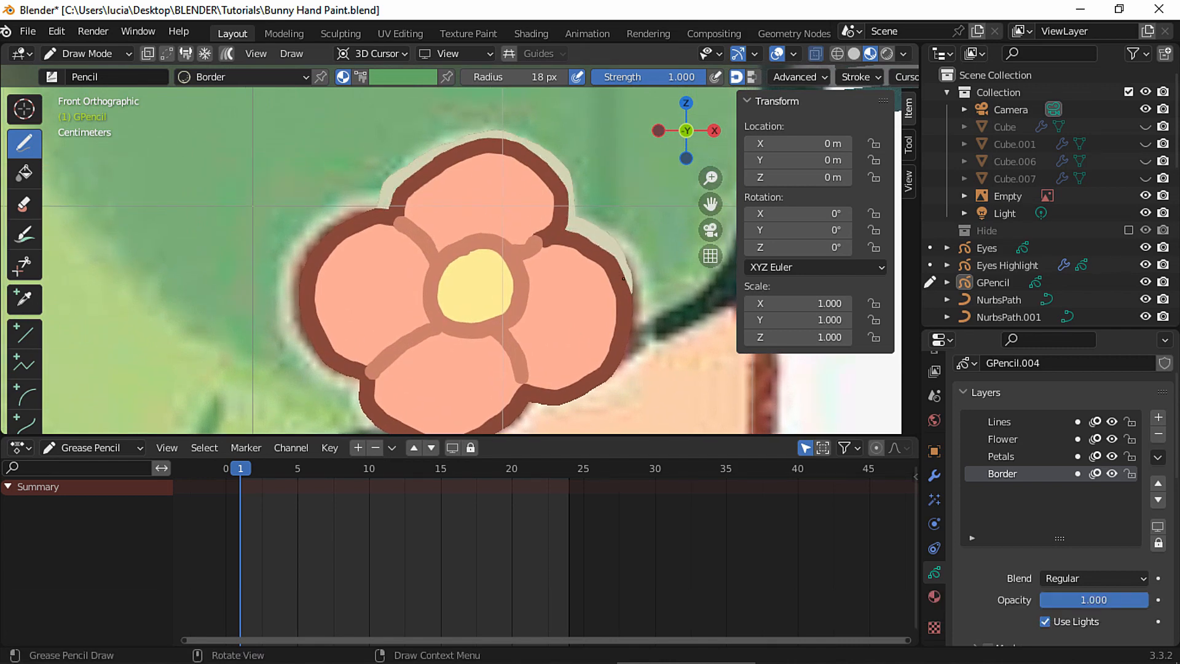
pyautogui.keyDown('shift'); pyautogui.moveTo(380, 207); pyautogui.dragTo(410, 164, button='middle'); pyautogui.keyUp('shift')
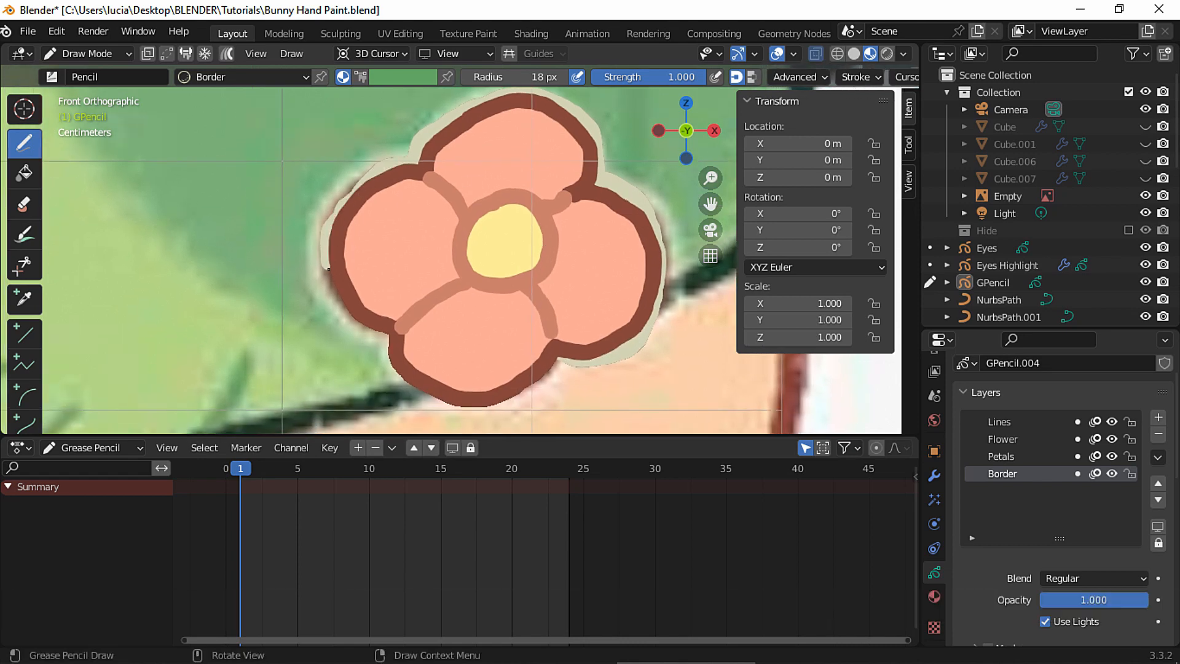
pyautogui.moveTo(329, 268); pyautogui.dragTo(404, 336)
pyautogui.moveTo(490, 410); pyautogui.dragTo(562, 356)
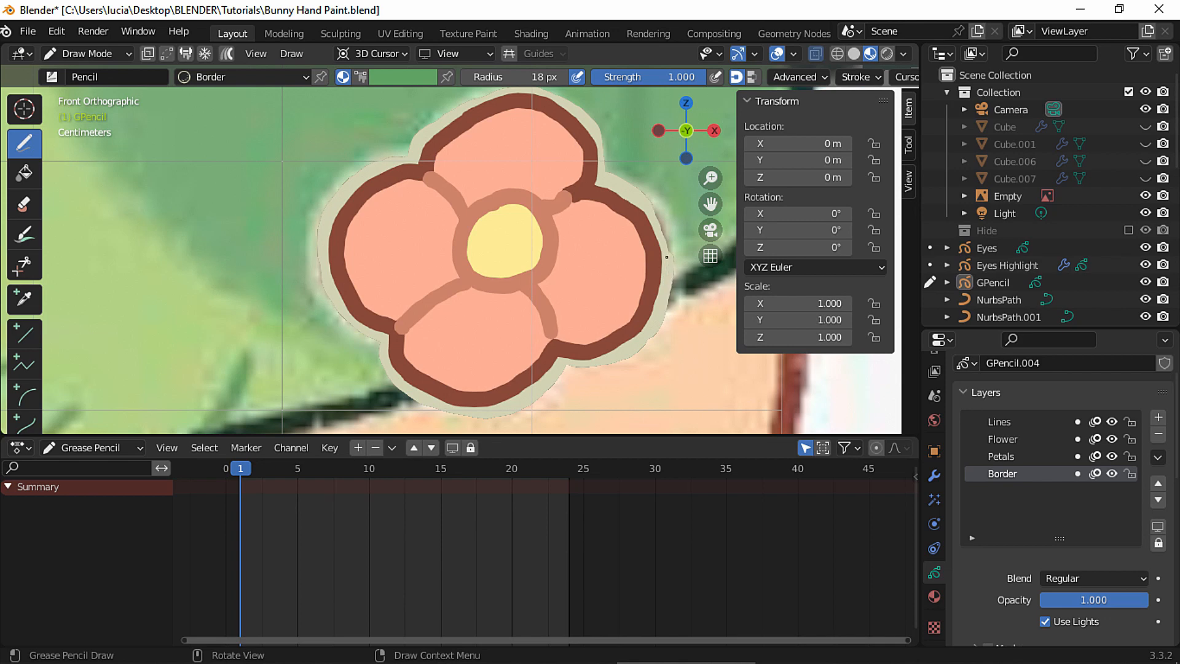
# Reshape the flower's outline and border strokes in Sculpt Mode, using the Grab brush along the lower petals
pyautogui.moveTo(569, 246); pyautogui.dragTo(566, 265)
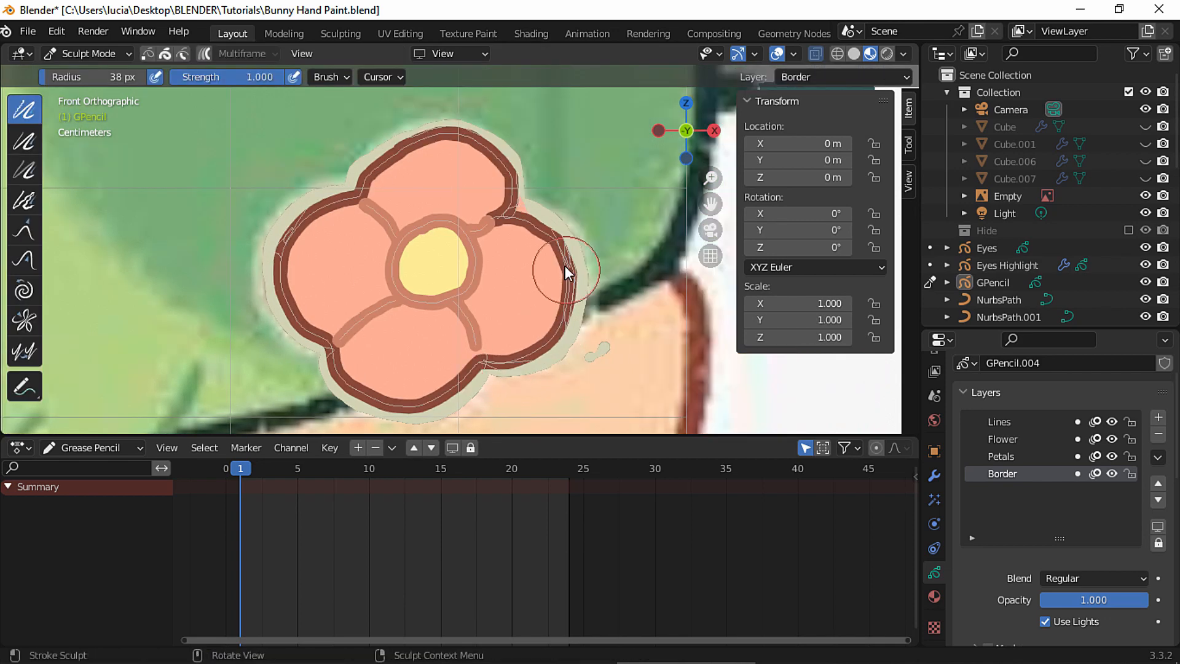
pyautogui.moveTo(515, 213); pyautogui.dragTo(498, 200)
pyautogui.click(24, 231)
pyautogui.moveTo(333, 341)
pyautogui.mouseDown()
pyautogui.moveTo(462, 367)
pyautogui.moveTo(478, 357)
pyautogui.mouseUp()
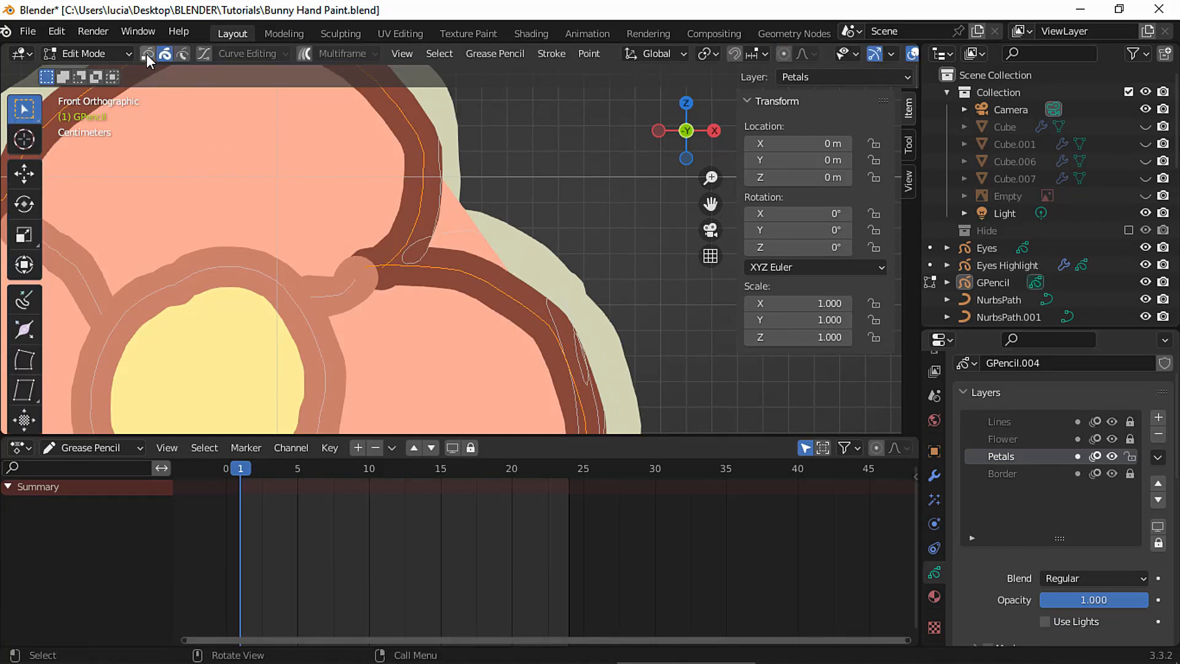
# Reposition the petal outline points at the notch beside the flower centre in Edit Mode, and smooth the border strokes with the Smooth brush
pyautogui.click(385, 277)
pyautogui.press('g')
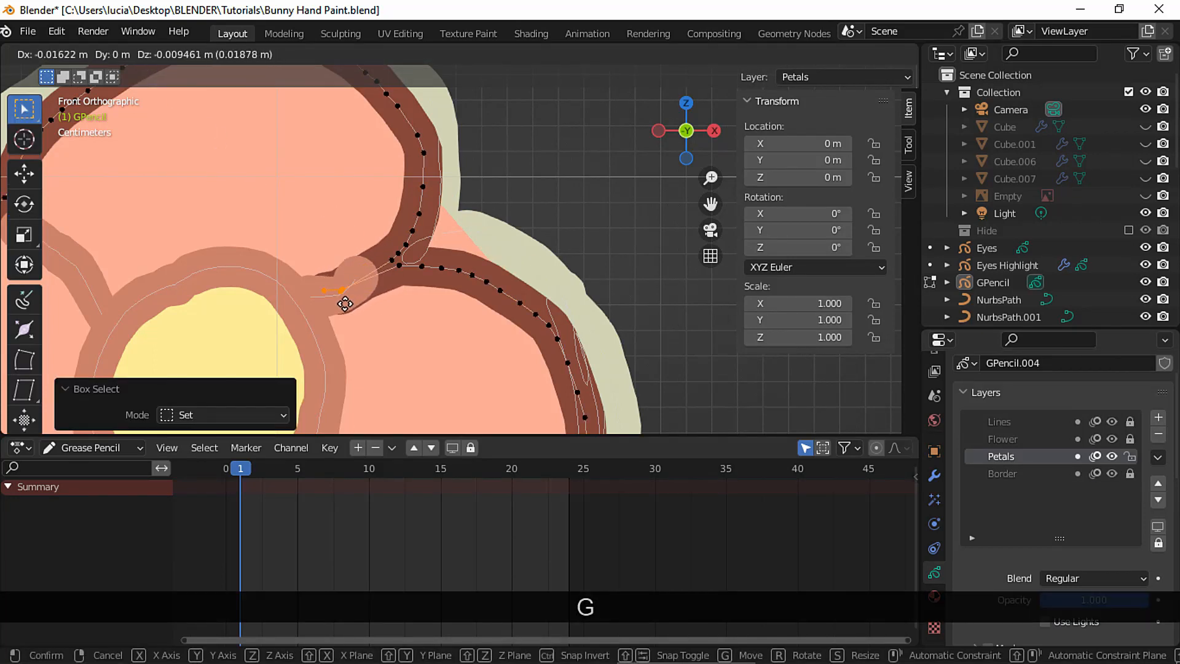
pyautogui.press('Escape')
pyautogui.click(400, 265)
pyautogui.press('g')
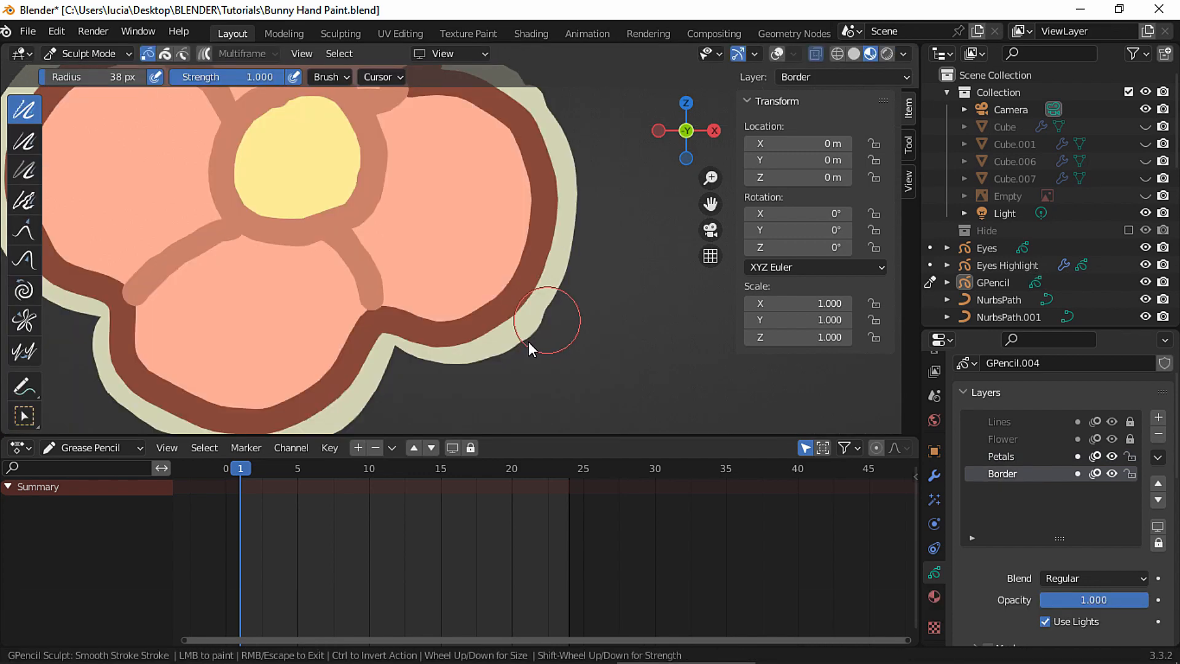
pyautogui.keyDown('shift'); pyautogui.moveTo(528, 342); pyautogui.dragTo(412, 301, button='middle'); pyautogui.keyUp('shift')
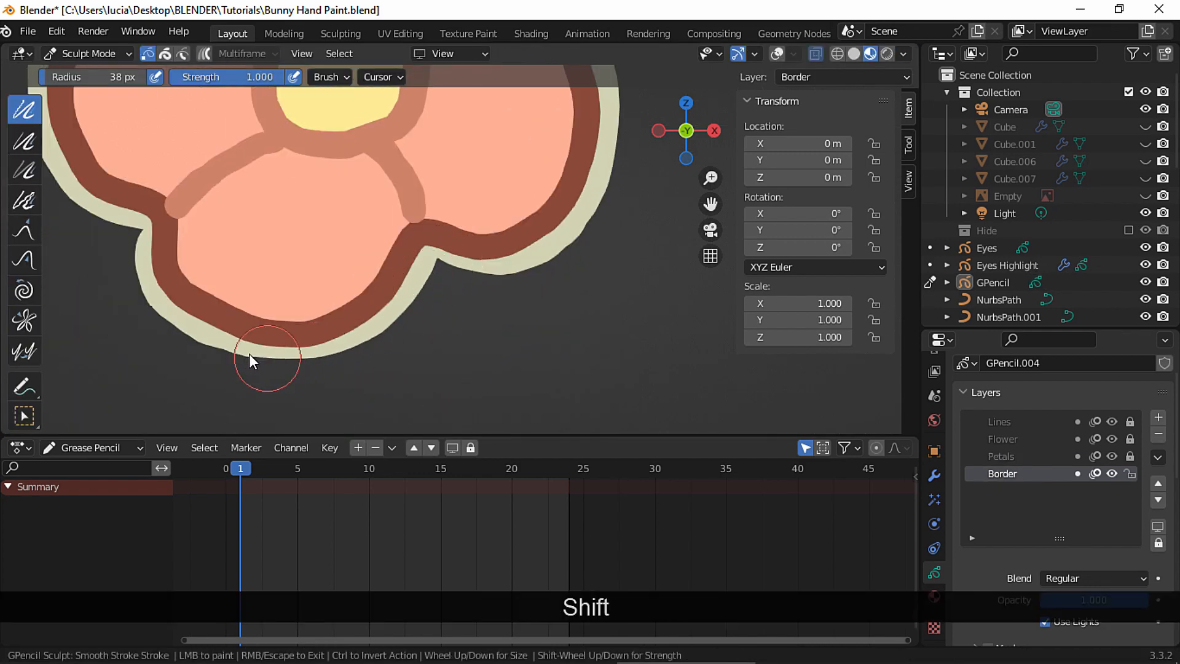
pyautogui.keyDown('shift'); pyautogui.moveTo(120, 254); pyautogui.dragTo(382, 342, button='middle'); pyautogui.keyUp('shift')
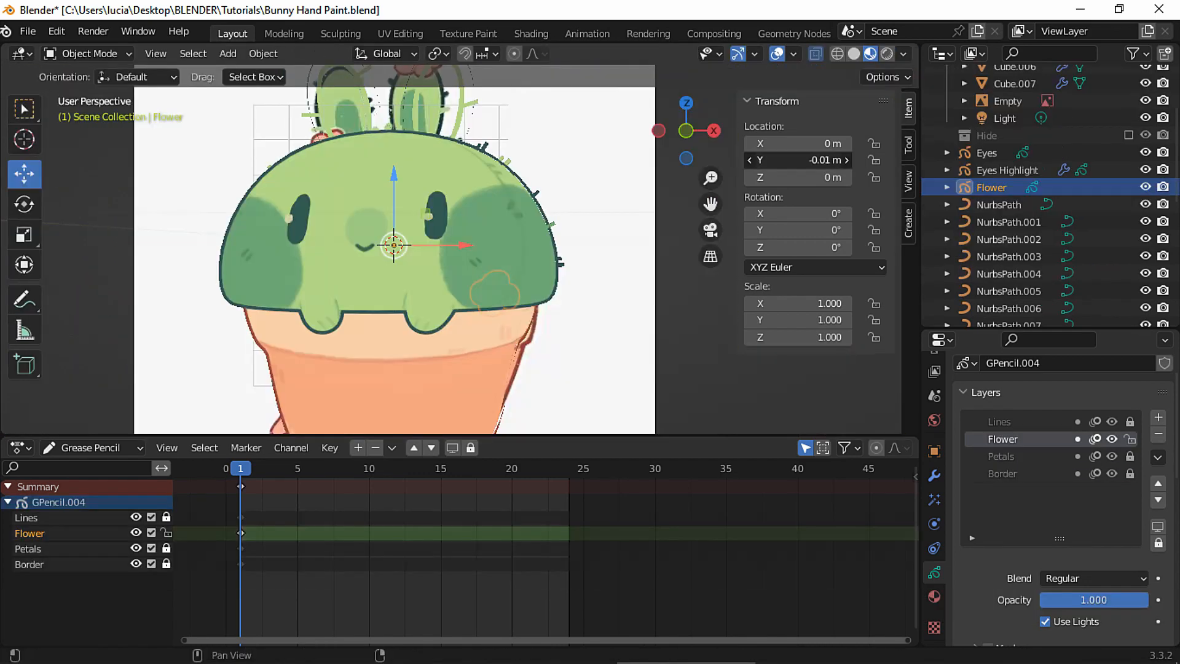
# Place the flower in front of the cactus body at Y -1.36 m with a Z rotation of 28.3°, shifting it along X in front view
pyautogui.moveTo(799, 160); pyautogui.dragTo(756, 160)
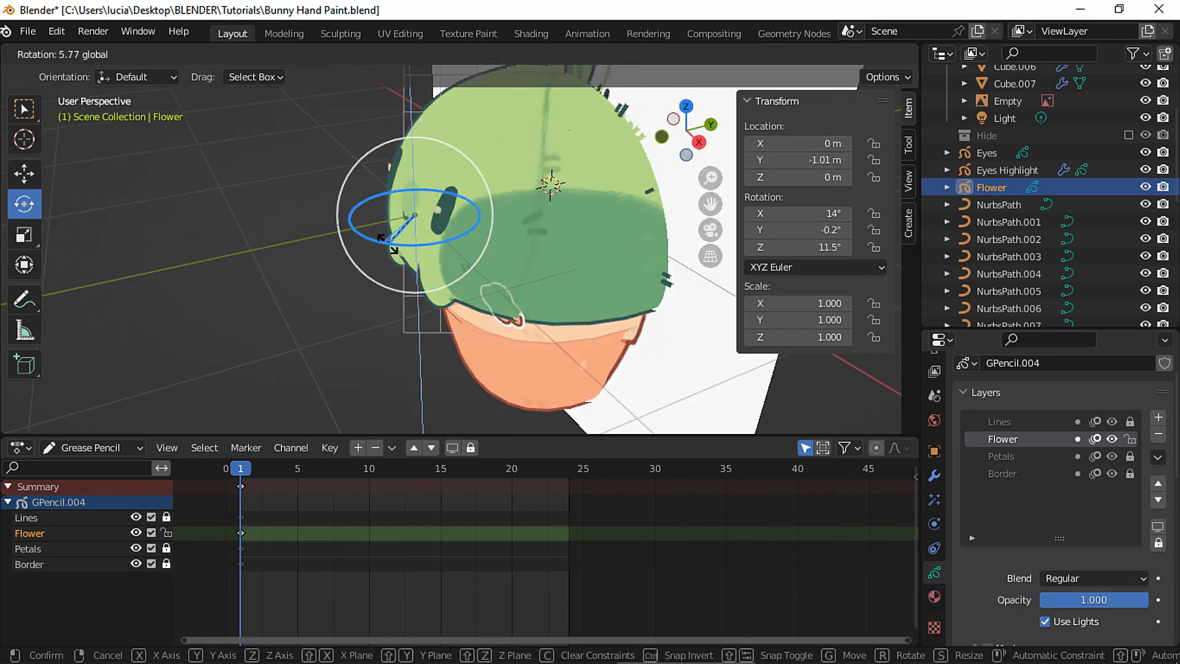
pyautogui.moveTo(394, 244); pyautogui.dragTo(454, 241)
pyautogui.moveTo(839, 161); pyautogui.dragTo(818, 161)
pyautogui.moveTo(577, 263); pyautogui.dragTo(592, 210, button='middle')
pyautogui.click(838, 55)
pyautogui.moveTo(781, 142); pyautogui.dragTo(797, 142)
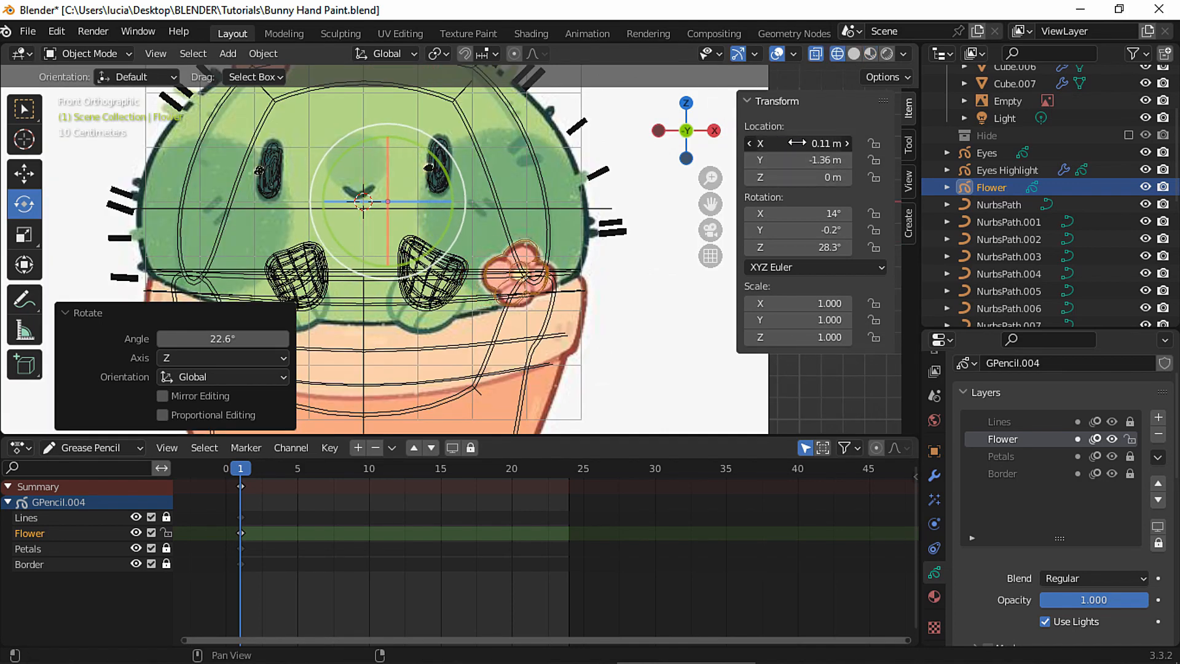
pyautogui.click(870, 54)
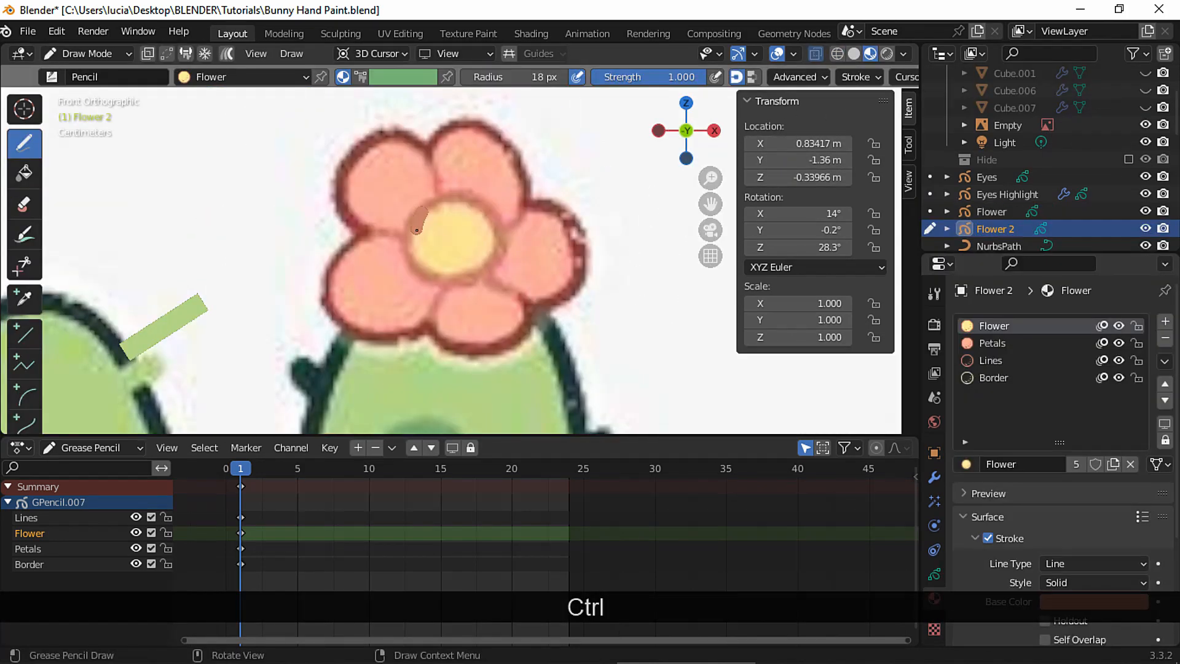
# Trace the yellow centre of the reference flower on the ear in Flower 2, using the Flower material
pyautogui.moveTo(416, 232)
pyautogui.mouseDown()
pyautogui.moveTo(486, 265)
pyautogui.moveTo(469, 200)
pyautogui.mouseUp()
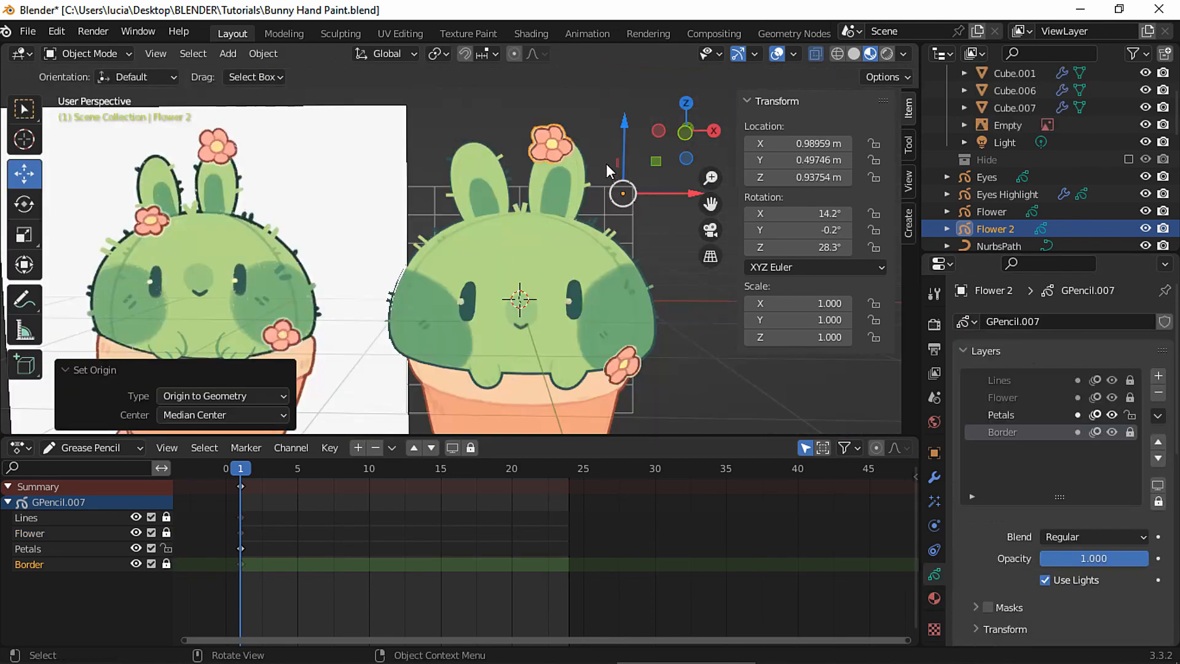
# Duplicate the flower on the ear and move the copy over to the base of the other ear
pyautogui.hotkey('shift', 'd')
pyautogui.hotkey('shift', 'd')
pyautogui.press('Return')
pyautogui.moveTo(664, 194); pyautogui.dragTo(585, 192)
pyautogui.moveTo(543, 132); pyautogui.dragTo(544, 198)
# Rotate the copied flower to follow the head's surface, nudge it along X and scale it to 0.895
pyautogui.click(24, 204)
pyautogui.moveTo(452, 279); pyautogui.dragTo(520, 281, button='middle')
pyautogui.moveTo(540, 230); pyautogui.dragTo(509, 255)
pyautogui.click(24, 174)
pyautogui.moveTo(508, 258); pyautogui.dragTo(440, 262, button='middle')
pyautogui.moveTo(588, 261); pyautogui.dragTo(580, 260)
pyautogui.press('s')
pyautogui.click(604, 234)
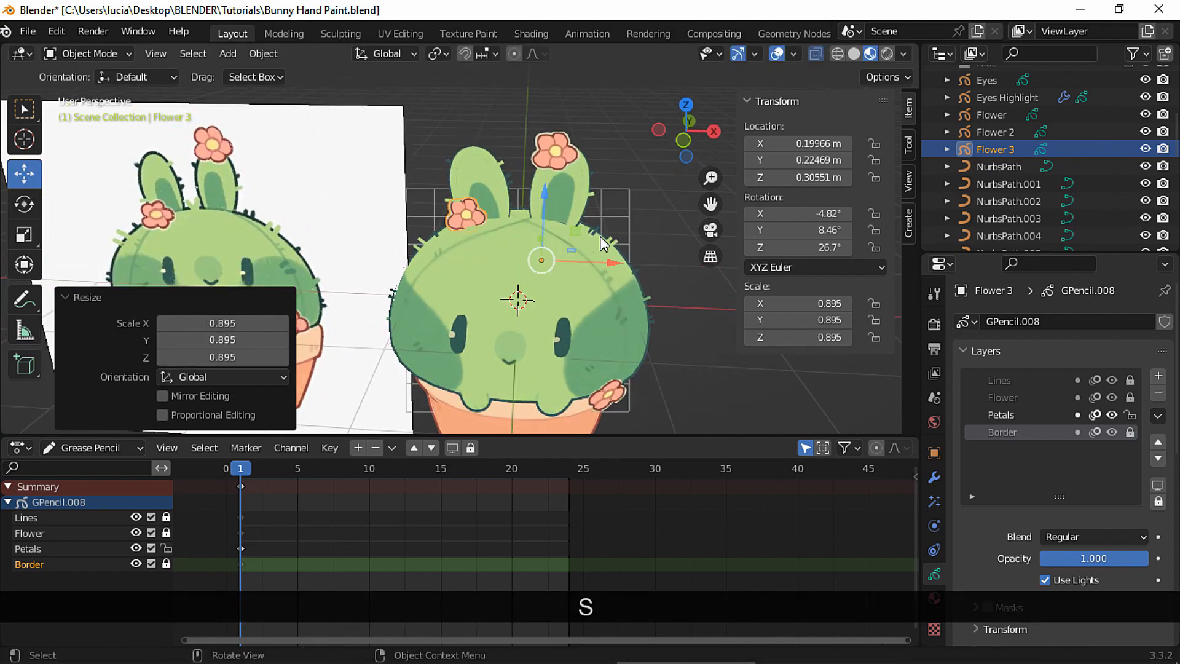
# Adjust the copied flower's depth and height so it sits against the head at the ear's base
pyautogui.moveTo(600, 236); pyautogui.dragTo(523, 241, button='middle')
pyautogui.moveTo(560, 278)
pyautogui.mouseDown()
pyautogui.moveTo(514, 250)
pyautogui.moveTo(559, 269)
pyautogui.mouseUp()
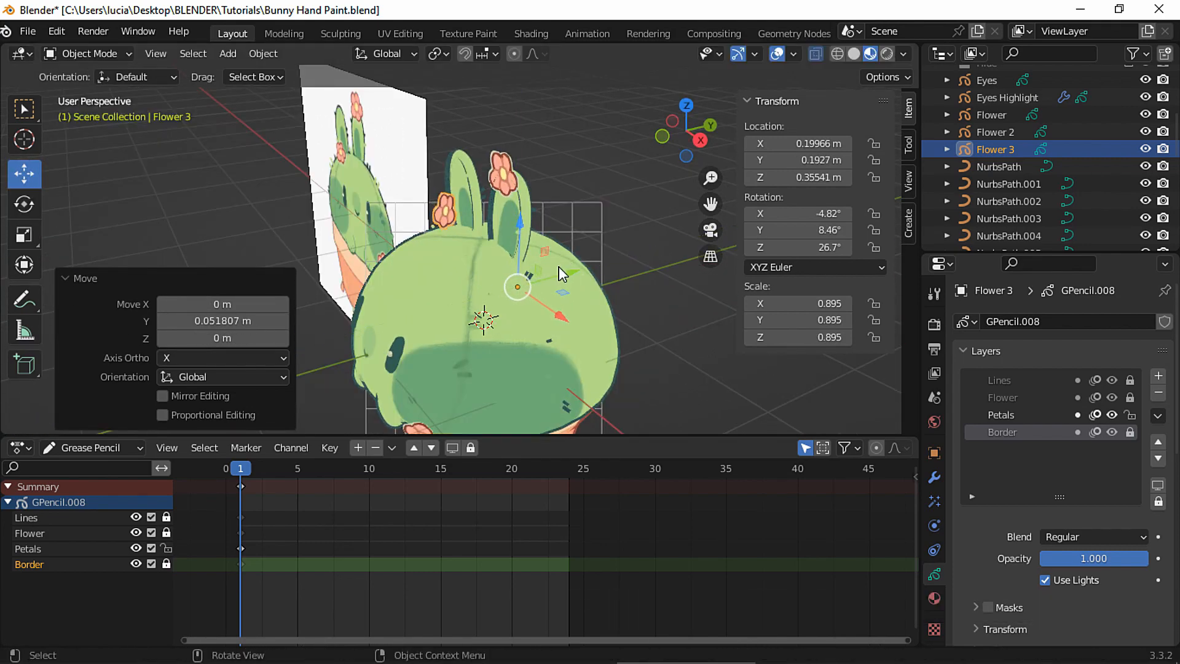
pyautogui.moveTo(562, 268); pyautogui.dragTo(621, 257, button='middle')
pyautogui.moveTo(602, 256); pyautogui.dragTo(601, 256)
pyautogui.moveTo(602, 252); pyautogui.dragTo(593, 236, button='middle')
# Move the flower on top of the ear along X to 1.0692 m
pyautogui.click(569, 123)
pyautogui.moveTo(661, 157); pyautogui.dragTo(671, 157)
pyautogui.click(686, 142)
# Reshape the upper petals of the ear-top flower in Sculpt Mode, using the Grab brush with a 92 px radius
pyautogui.press('f')
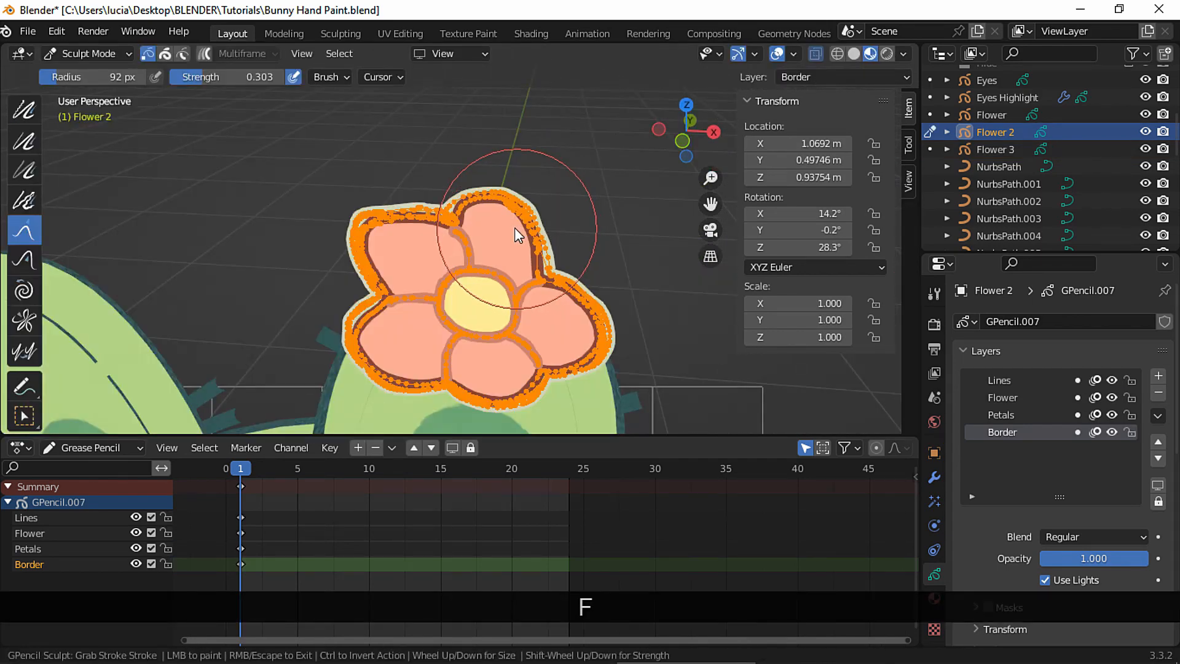
pyautogui.click(480, 209)
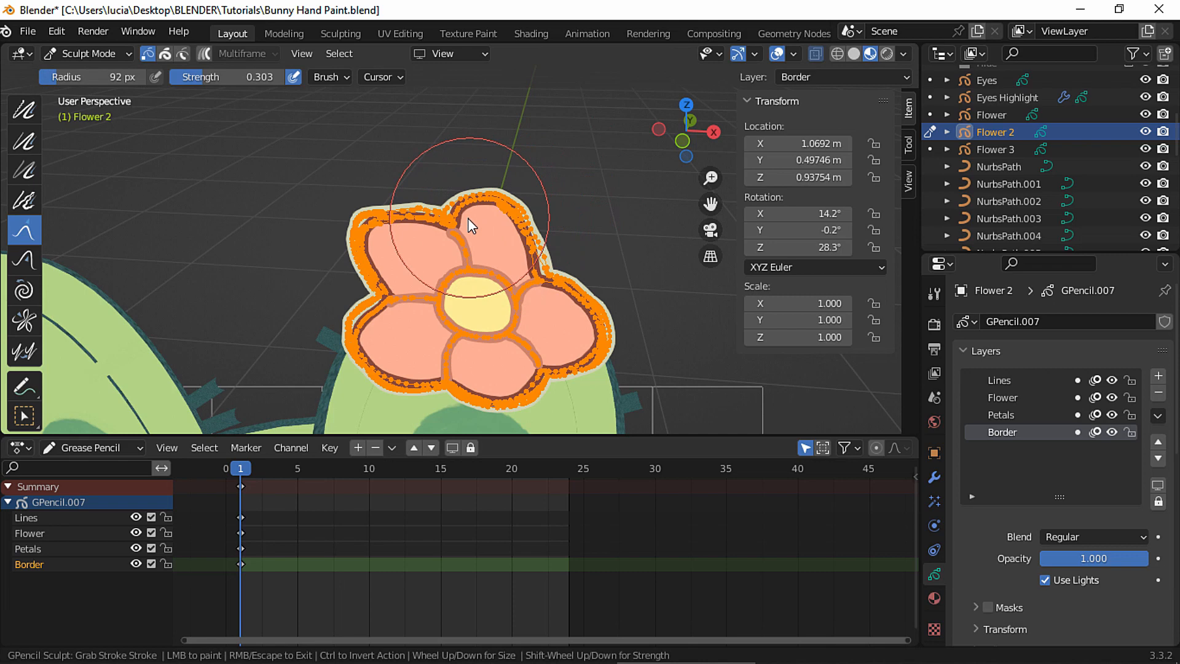
pyautogui.moveTo(467, 218); pyautogui.dragTo(444, 226)
pyautogui.moveTo(371, 242); pyautogui.dragTo(366, 247)
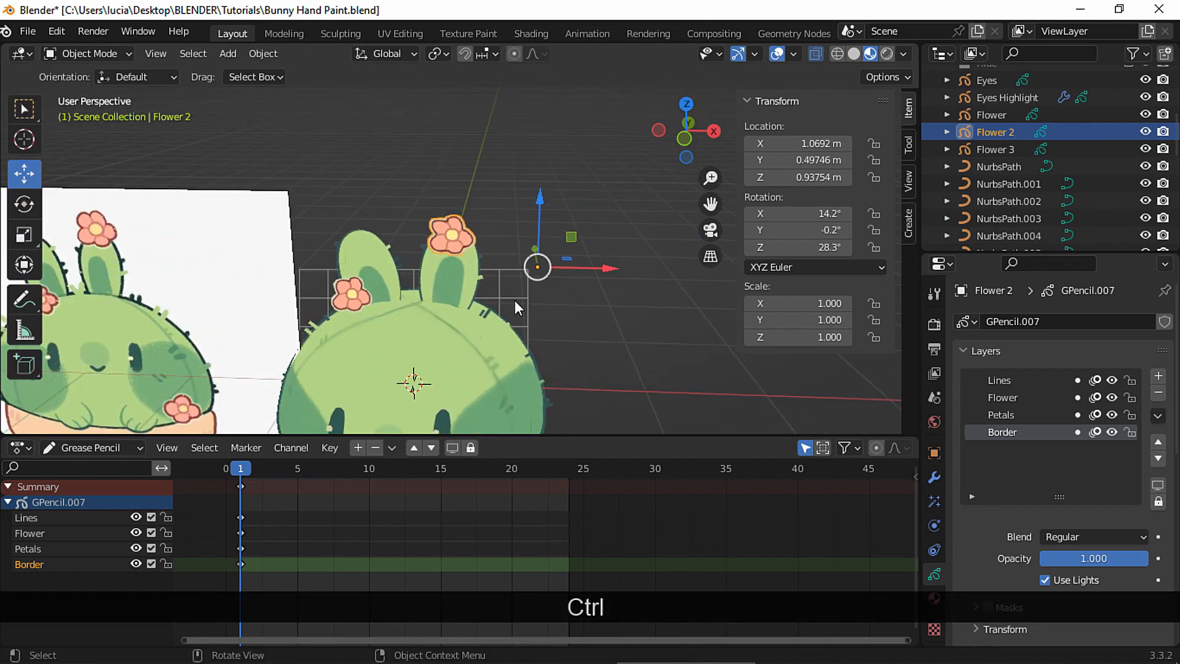
pyautogui.keyDown('shift'); pyautogui.moveTo(476, 341); pyautogui.dragTo(542, 262, button='middle'); pyautogui.keyUp('shift')
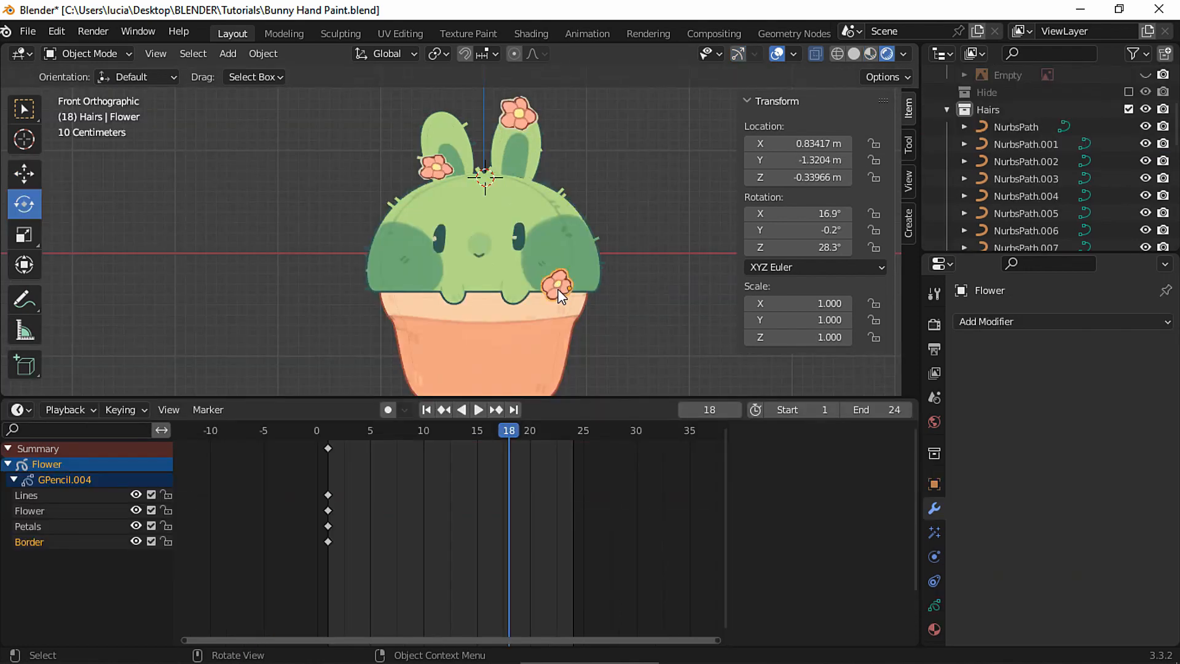
# Add a Noise modifier with a Position of 0.05 to the flower beside the pot's rim
pyautogui.click(1042, 321)
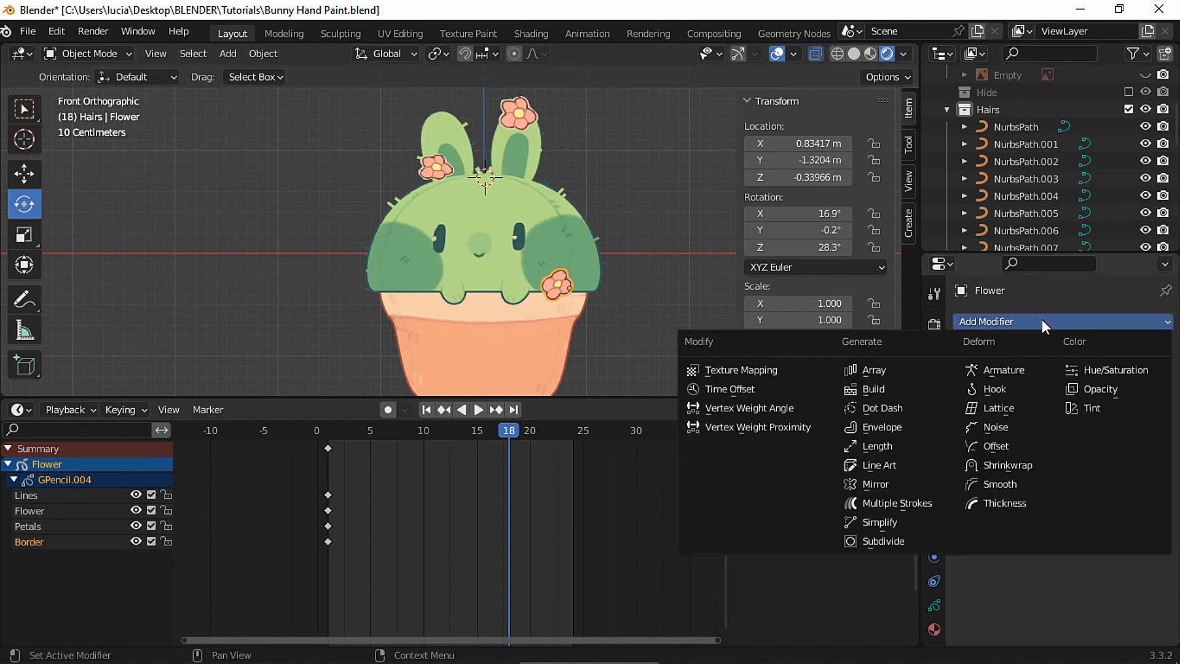
pyautogui.click(1008, 427)
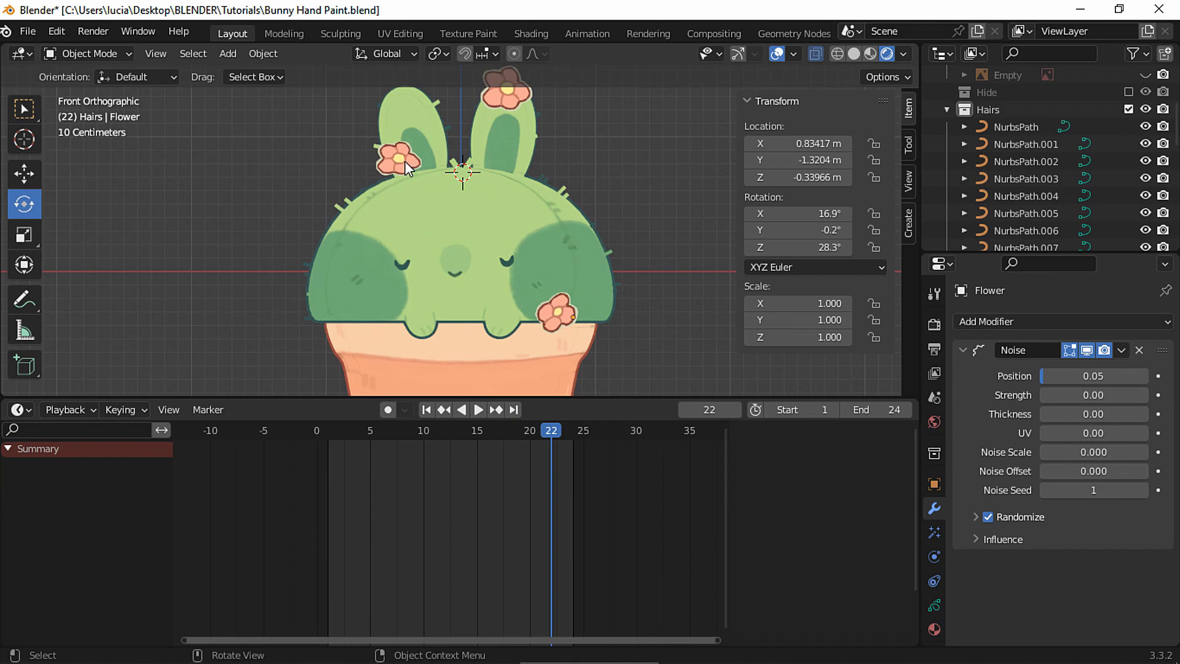
# Copy the Noise modifier from the rim flower to both ear flowers and play the animation
pyautogui.click(408, 164)
pyautogui.keyDown('shift'); pyautogui.click(507, 98); pyautogui.keyUp('shift')
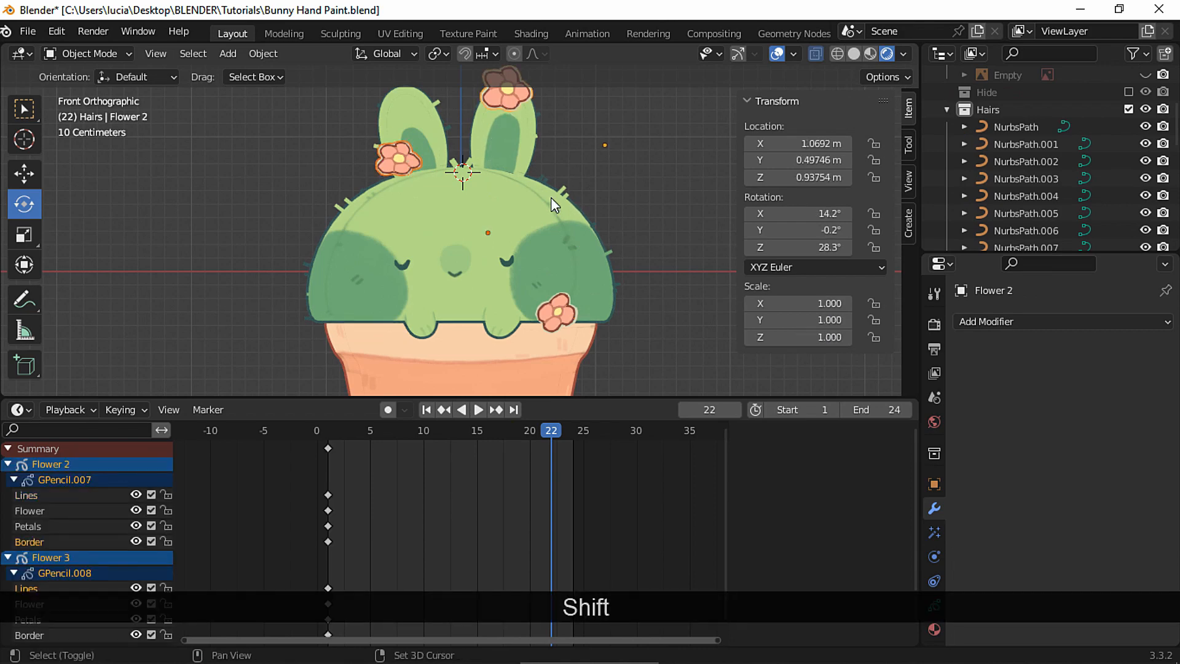
pyautogui.keyDown('shift'); pyautogui.click(556, 312); pyautogui.keyUp('shift')
pyautogui.hotkey('ctrl', 'shift', 'l')
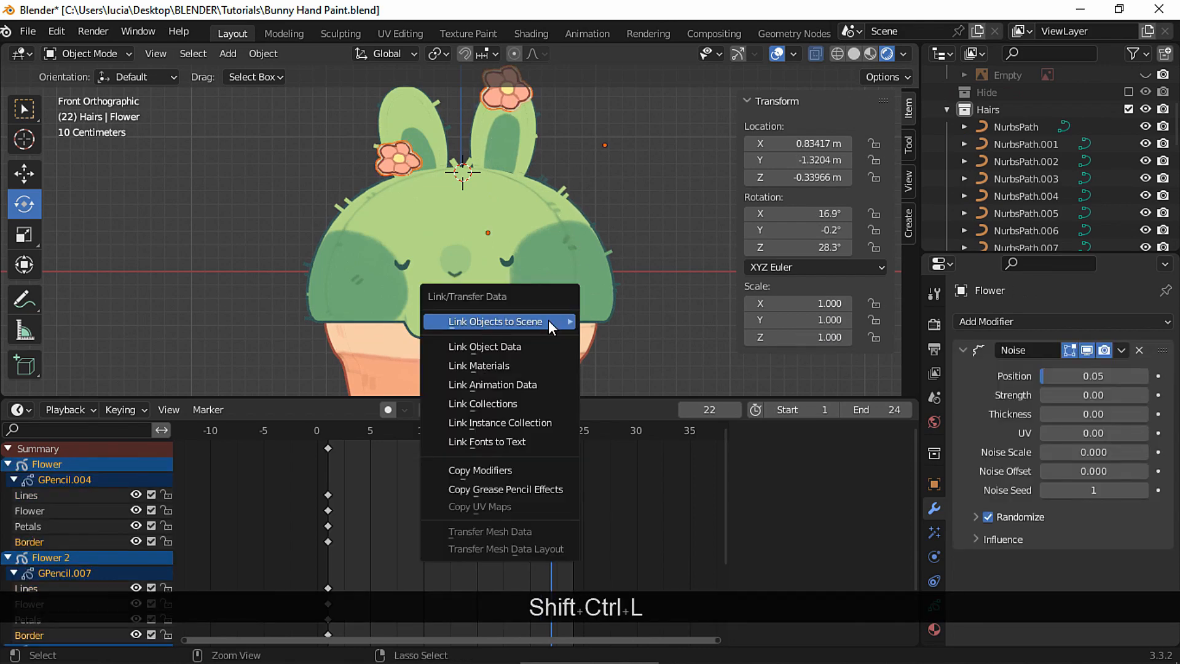
pyautogui.click(504, 470)
pyautogui.click(596, 309)
pyautogui.press('space')
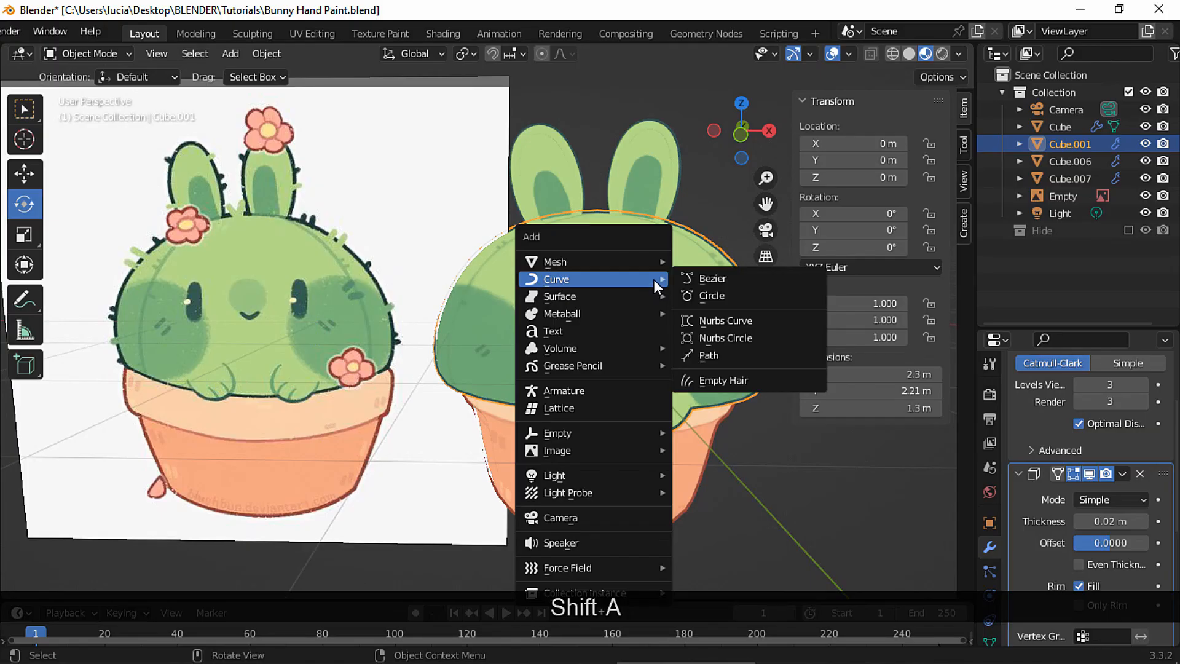
# Add a Path curve for a cactus hair, rotate it to -57.8° around Y and scale it to 0.041
pyautogui.click(731, 352)
pyautogui.press('r')
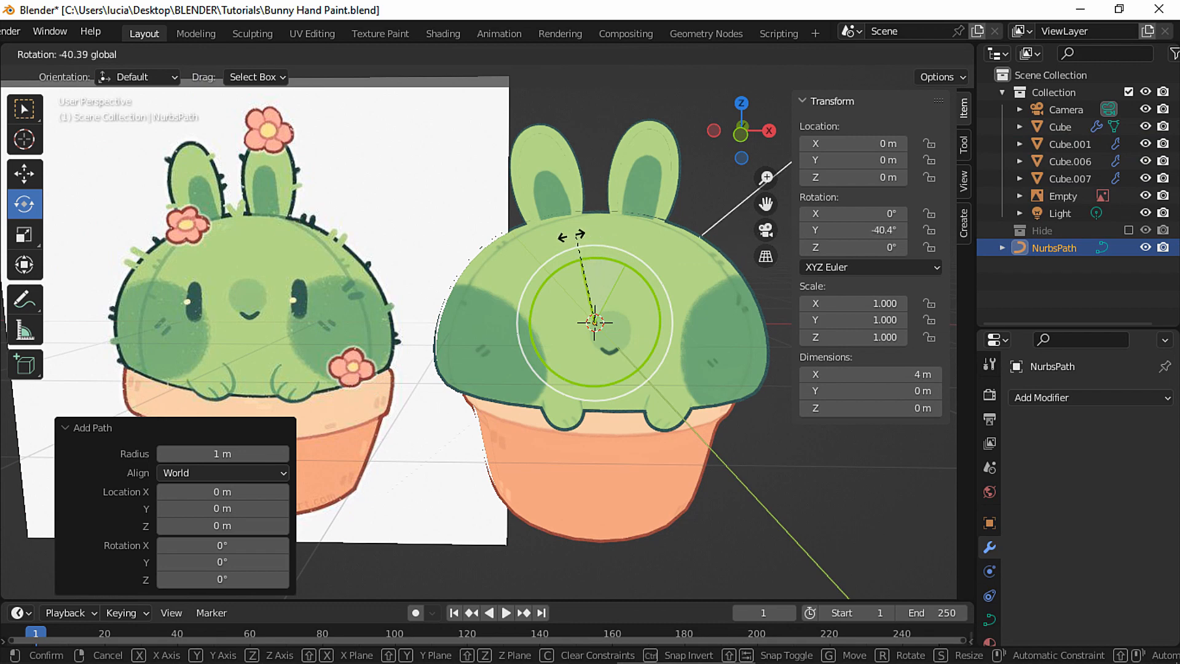
pyautogui.press('s')
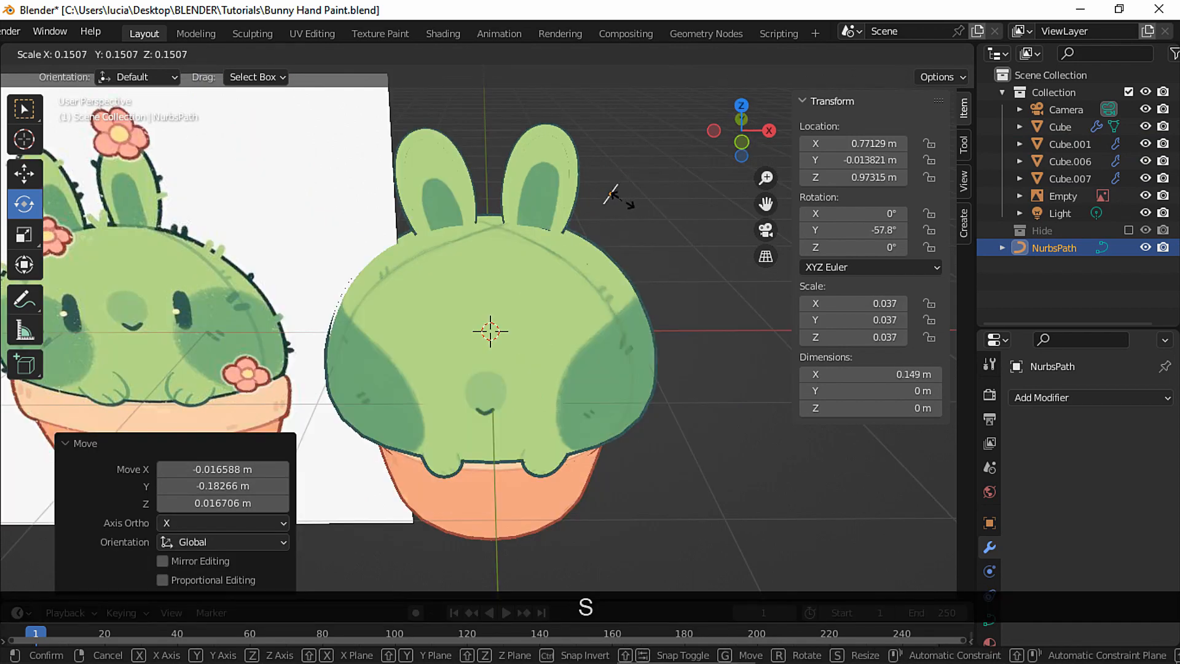
# Move the path along its local X axis onto the head's outline beside the ear
pyautogui.press('g')
pyautogui.press('x')
pyautogui.press('x')
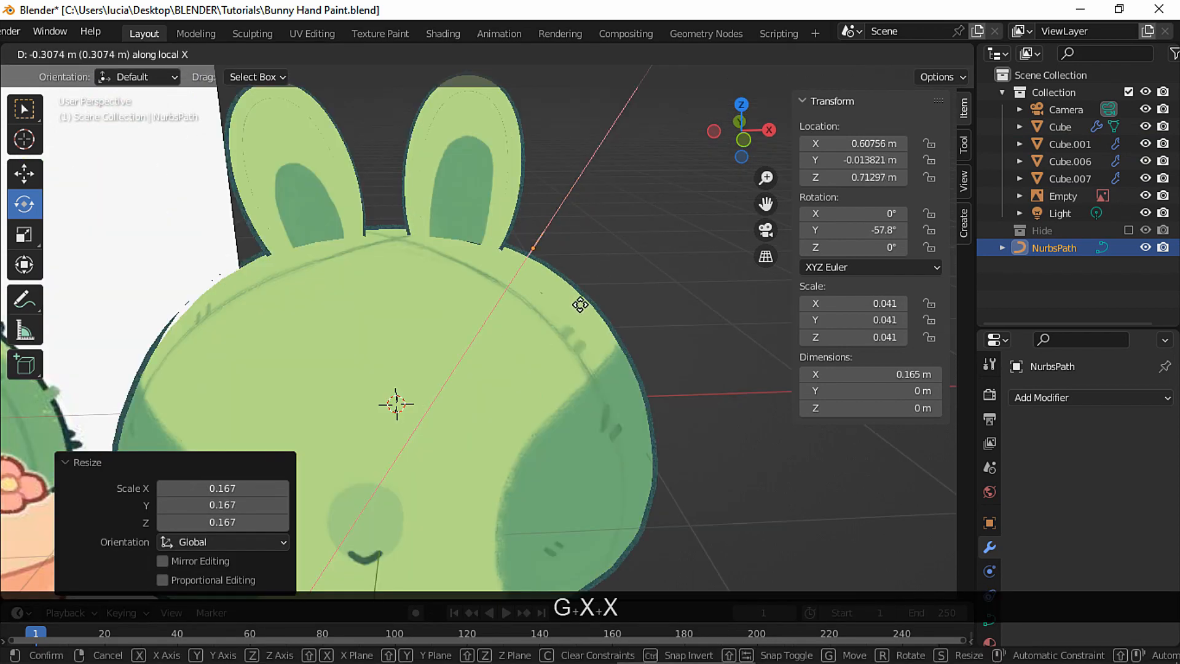
pyautogui.click(580, 305)
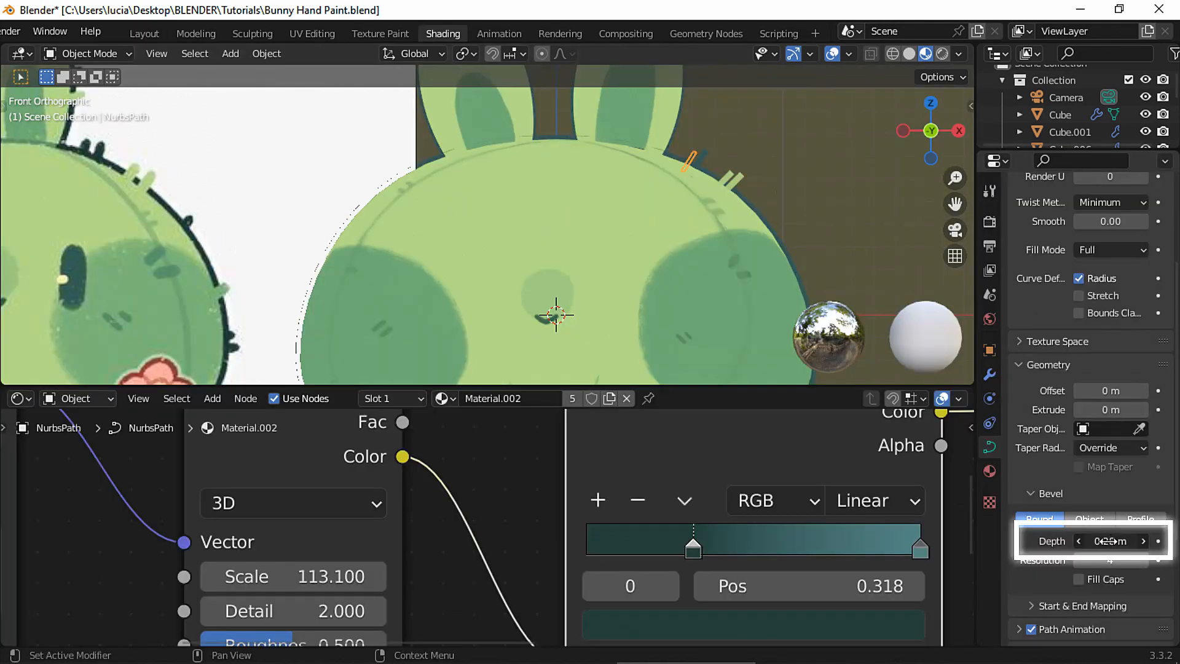
# Give the hair curve a bevel depth of 0.28 m and assign Material.002 to it
pyautogui.click(1092, 542)
pyautogui.write('43')
pyautogui.press('Return')
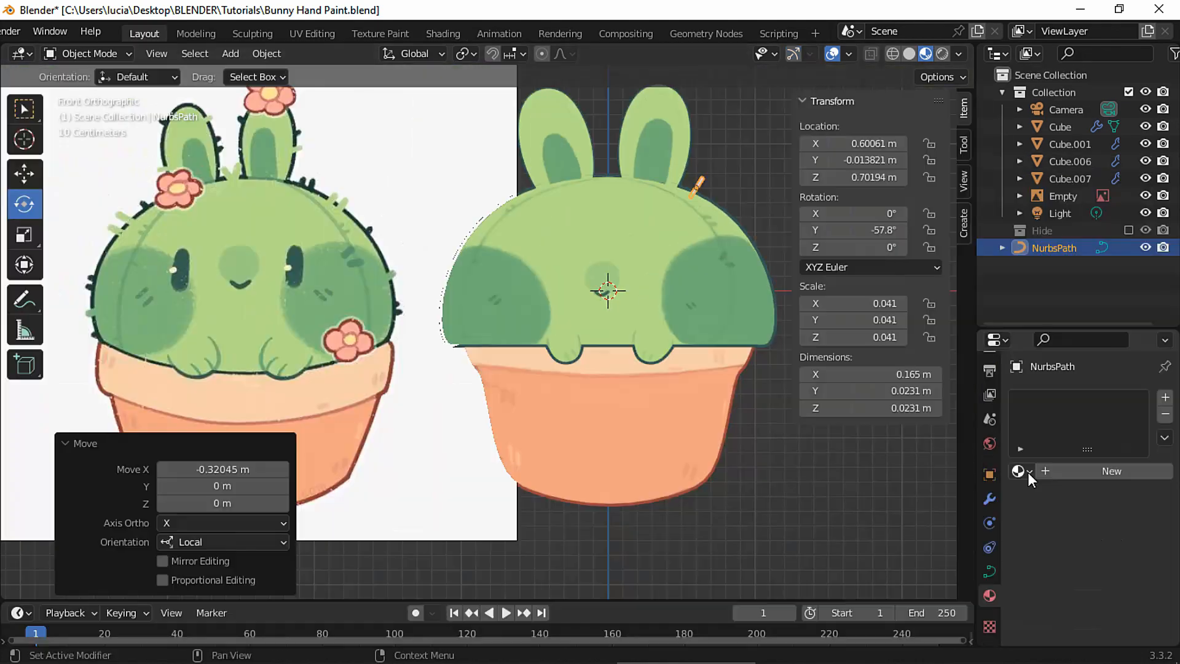
pyautogui.click(1020, 471)
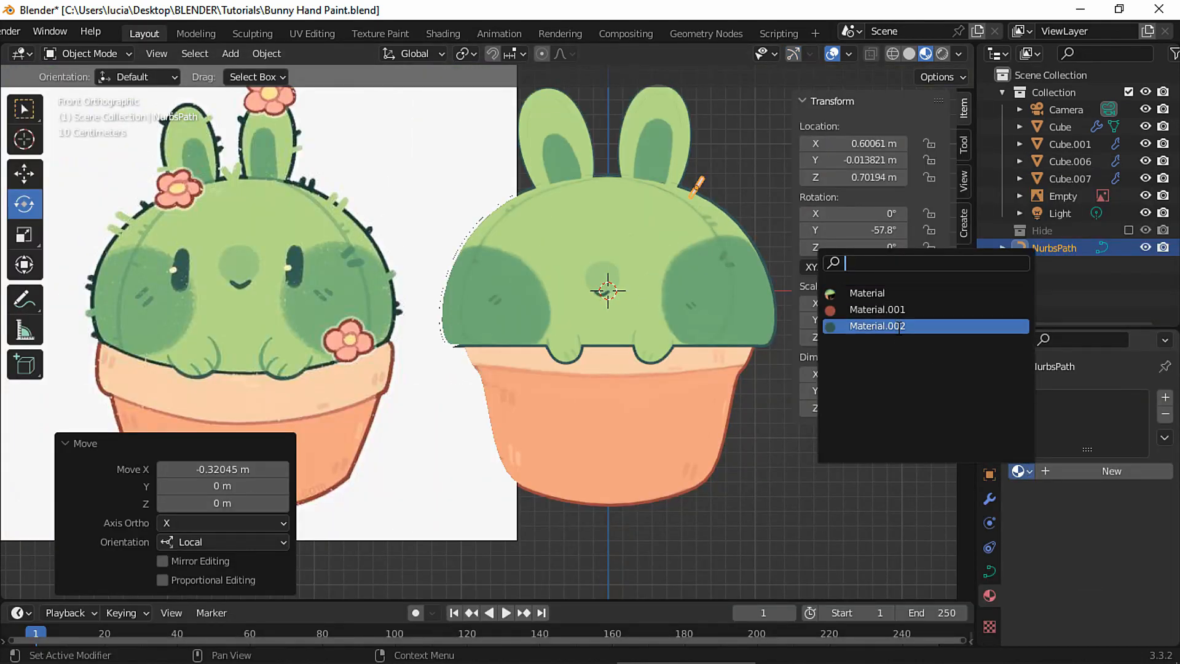
pyautogui.click(878, 326)
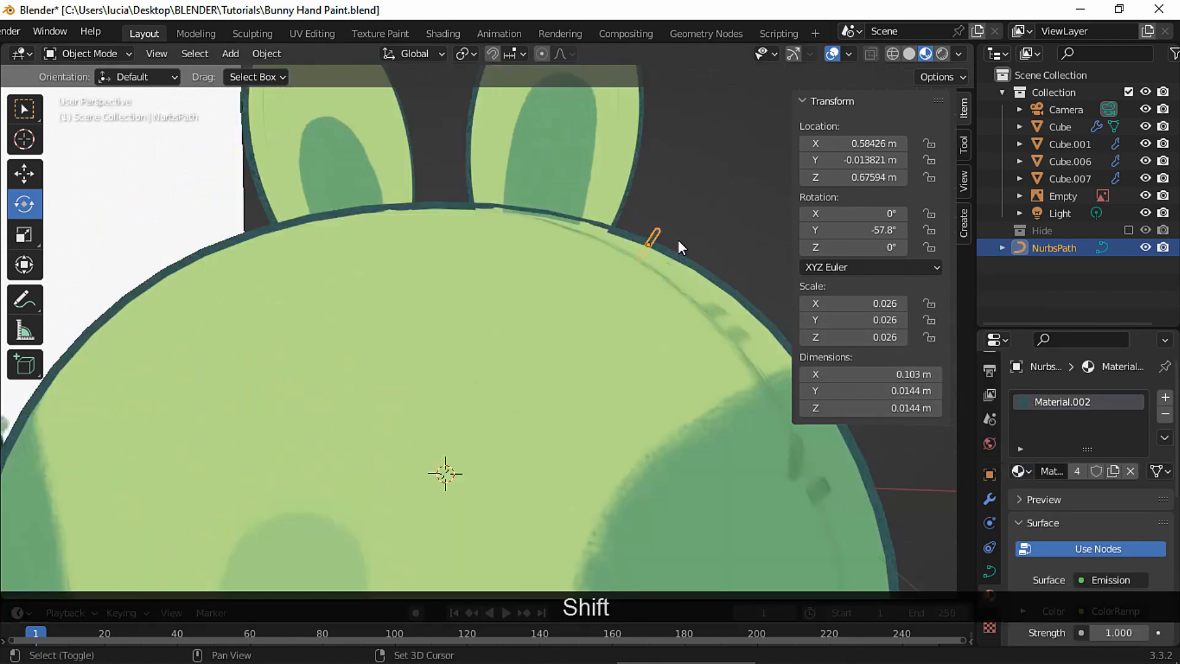
# Duplicate the hair curve and move the copy a little further down the head's outline
pyautogui.hotkey('shift', 'd')
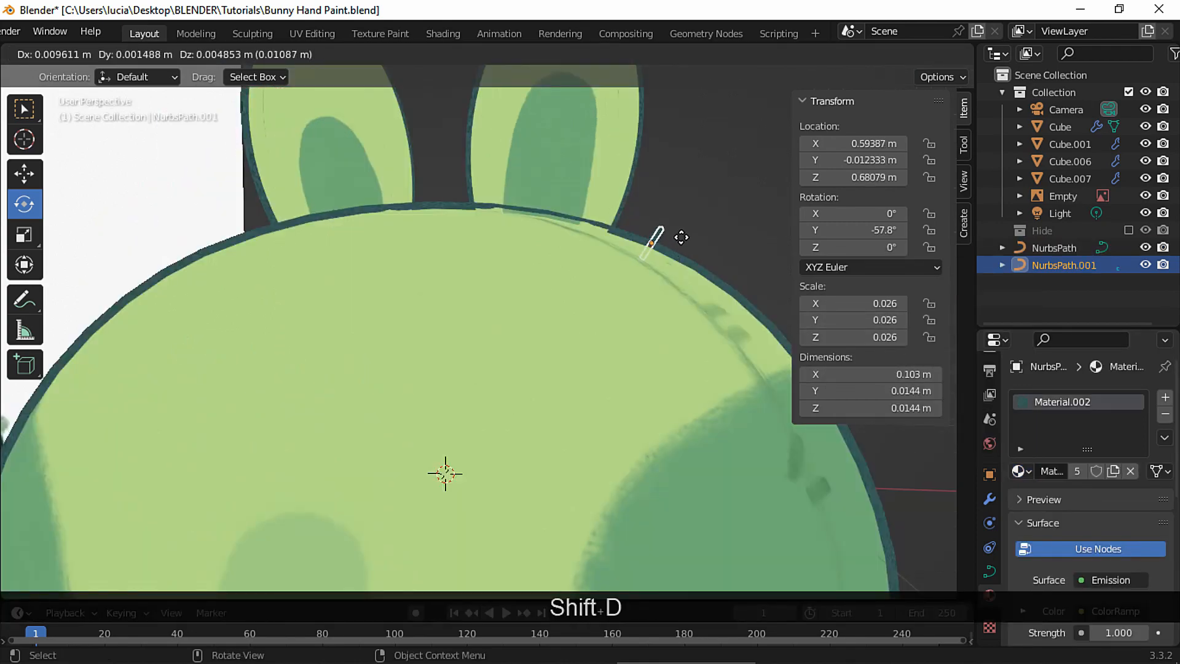
pyautogui.press('Escape')
pyautogui.press('g')
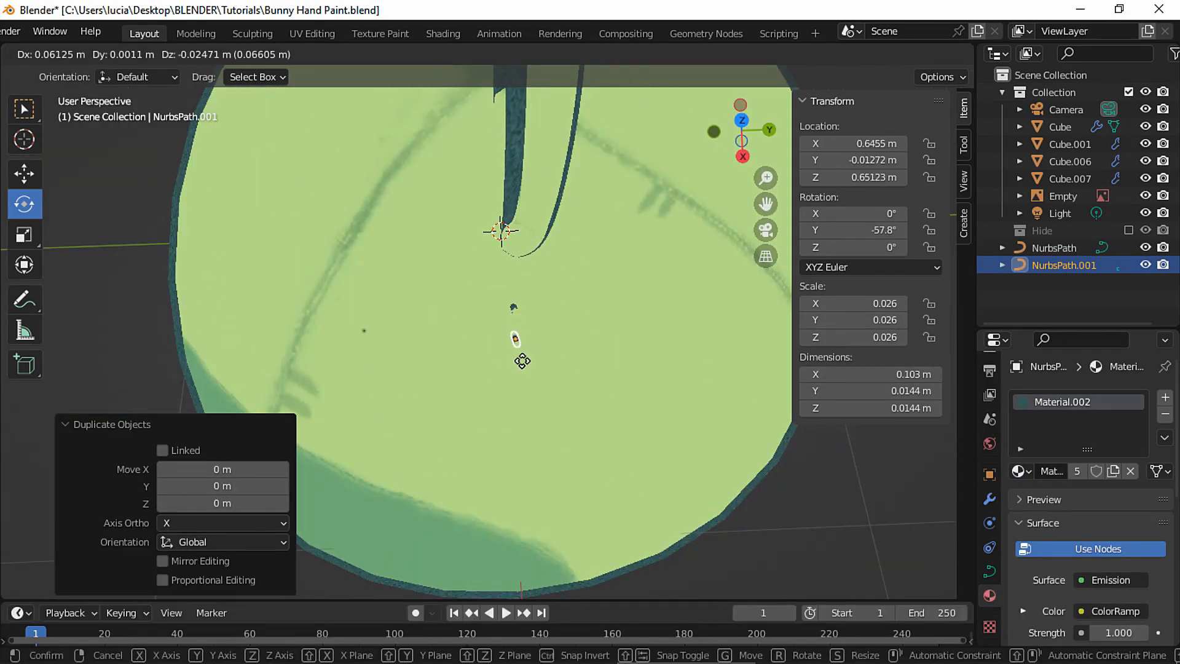
pyautogui.click(519, 359)
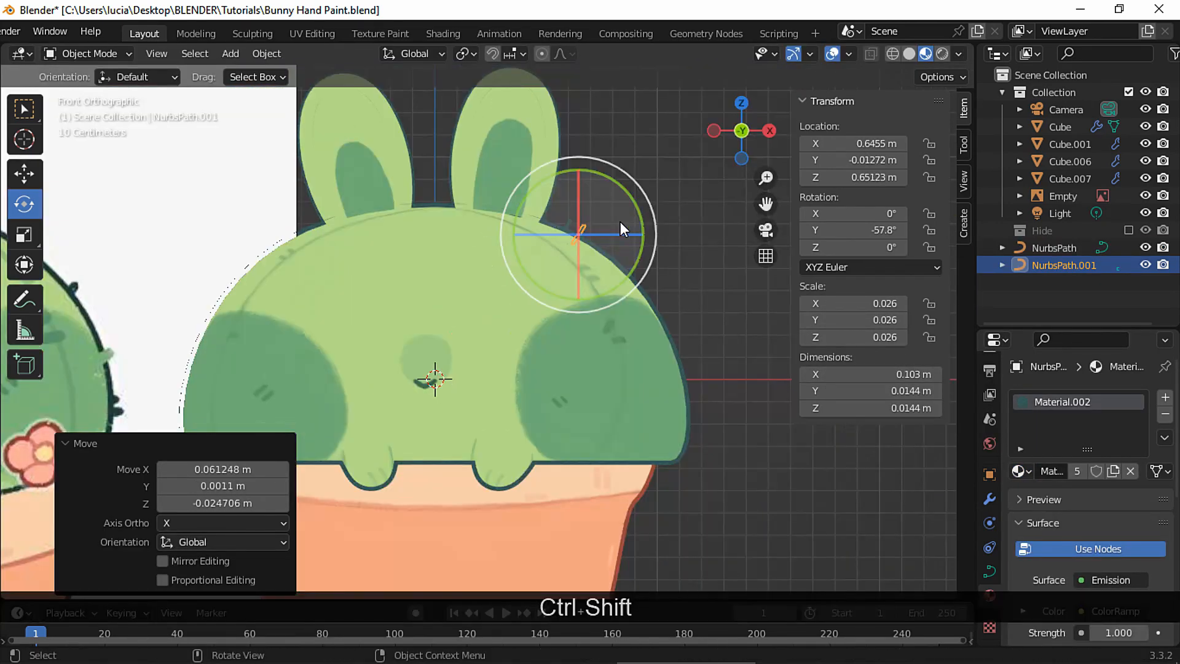
# Scale the copied hair to 0.031 and reposition it right beside the first hair
pyautogui.press('s')
pyautogui.scroll(6, 624, 229)
pyautogui.press('g')
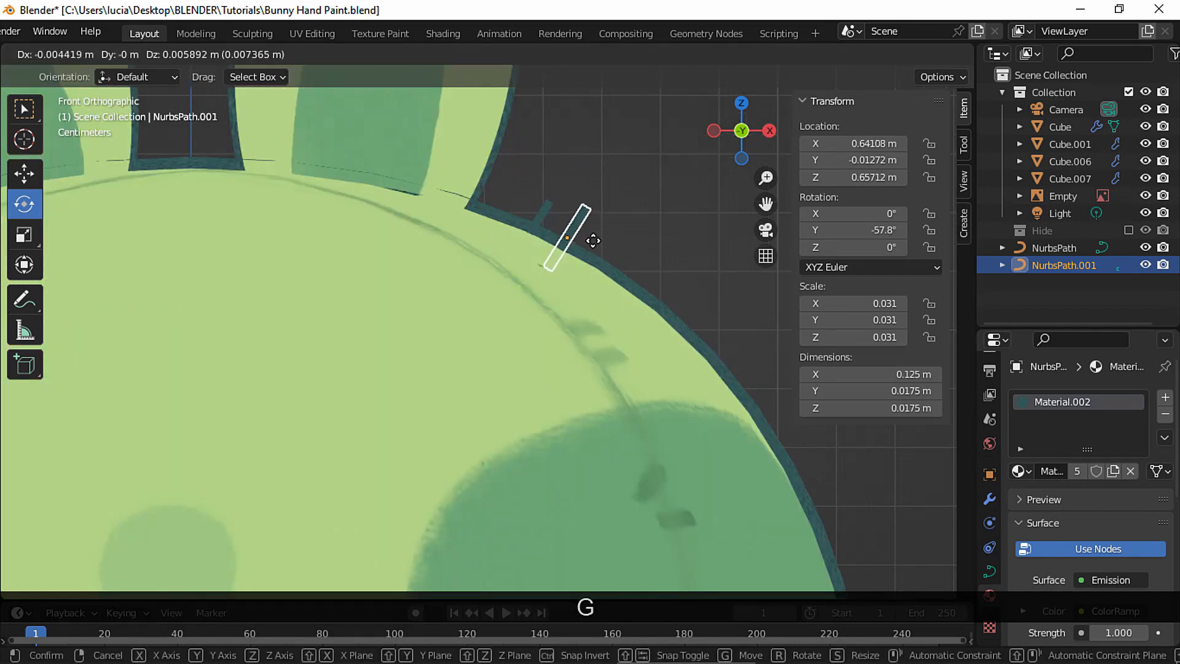
pyautogui.click(589, 232)
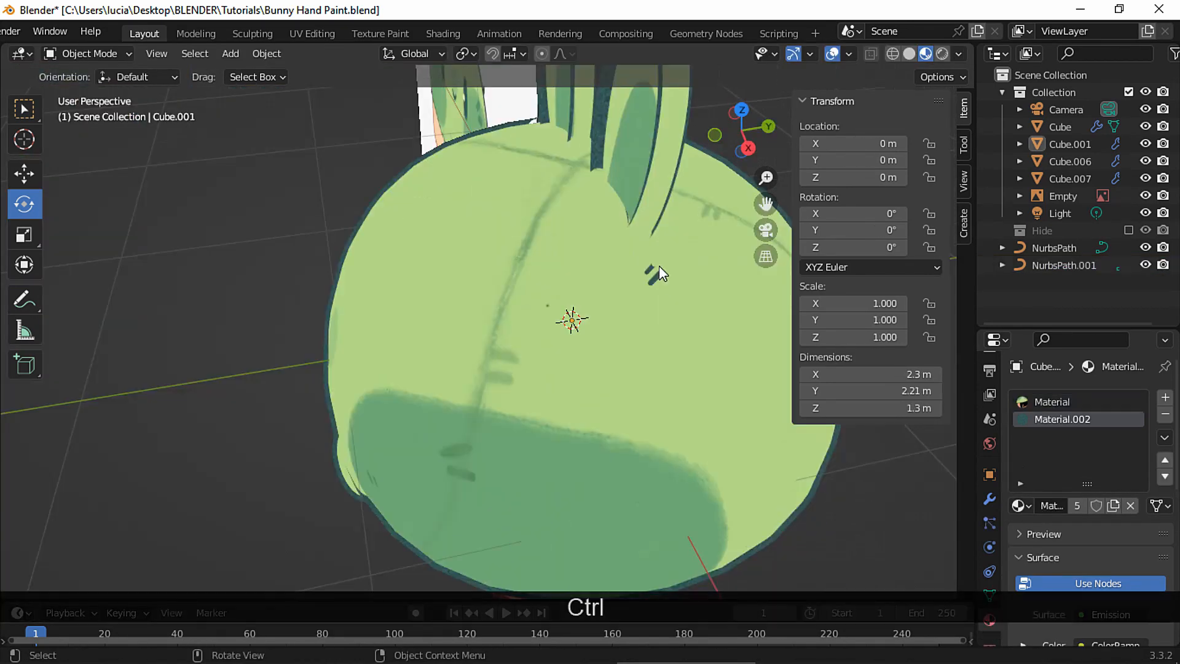
# Duplicate both hairs together and slide the copies about -0.175 m along their local Z axis, down the side of the head
pyautogui.click(659, 273)
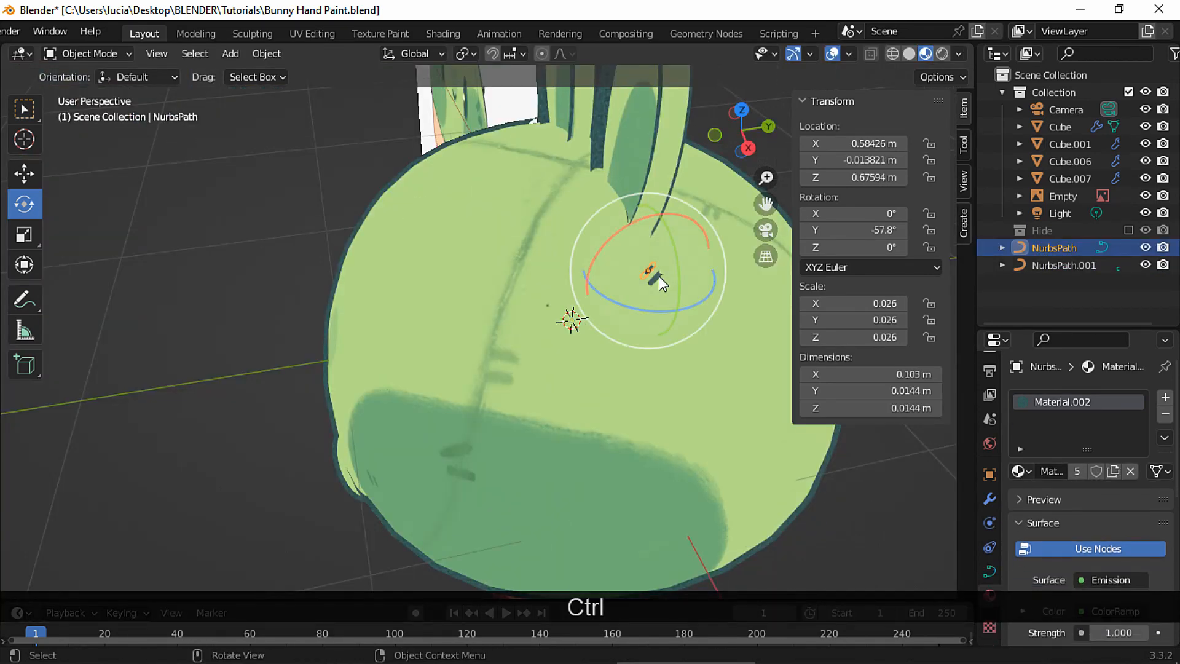
pyautogui.keyDown('shift'); pyautogui.click(659, 275); pyautogui.keyUp('shift')
pyautogui.keyDown('shift'); pyautogui.moveTo(659, 276); pyautogui.dragTo(592, 297, button='middle'); pyautogui.keyUp('shift')
pyautogui.keyDown('ctrl'); pyautogui.keyDown('shift'); pyautogui.moveTo(529, 335); pyautogui.dragTo(544, 279, button='middle'); pyautogui.keyUp('shift'); pyautogui.keyUp('ctrl')
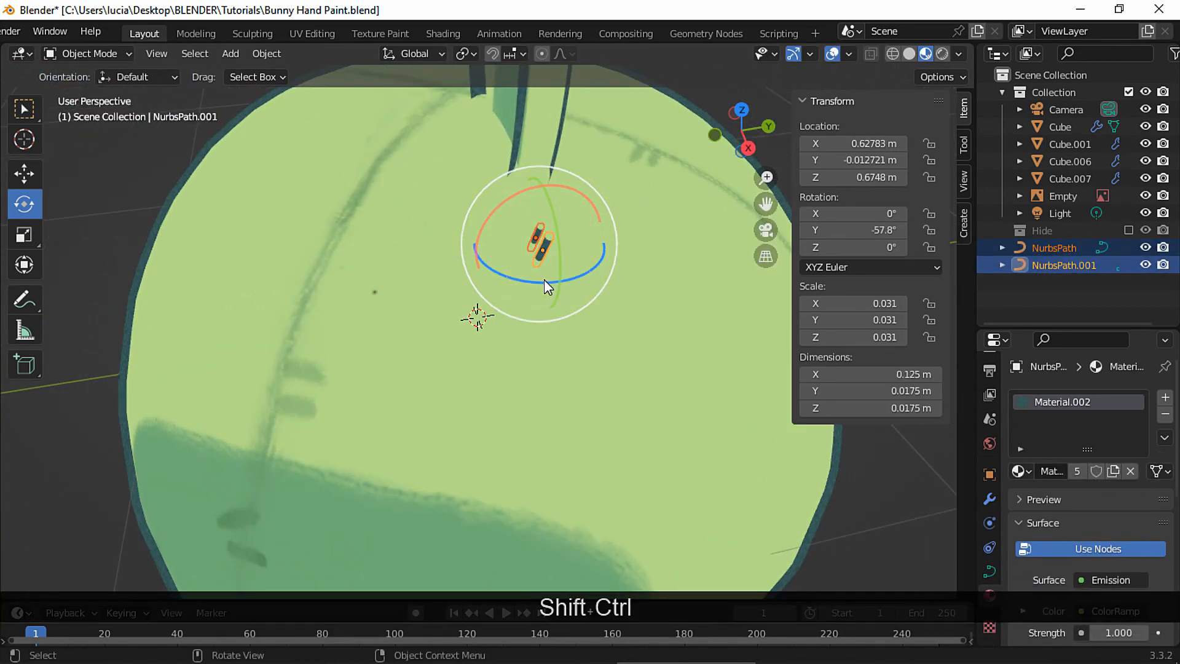
pyautogui.hotkey('shift', 'd')
pyautogui.press('Escape')
pyautogui.press('g')
pyautogui.press('z')
pyautogui.press('z')
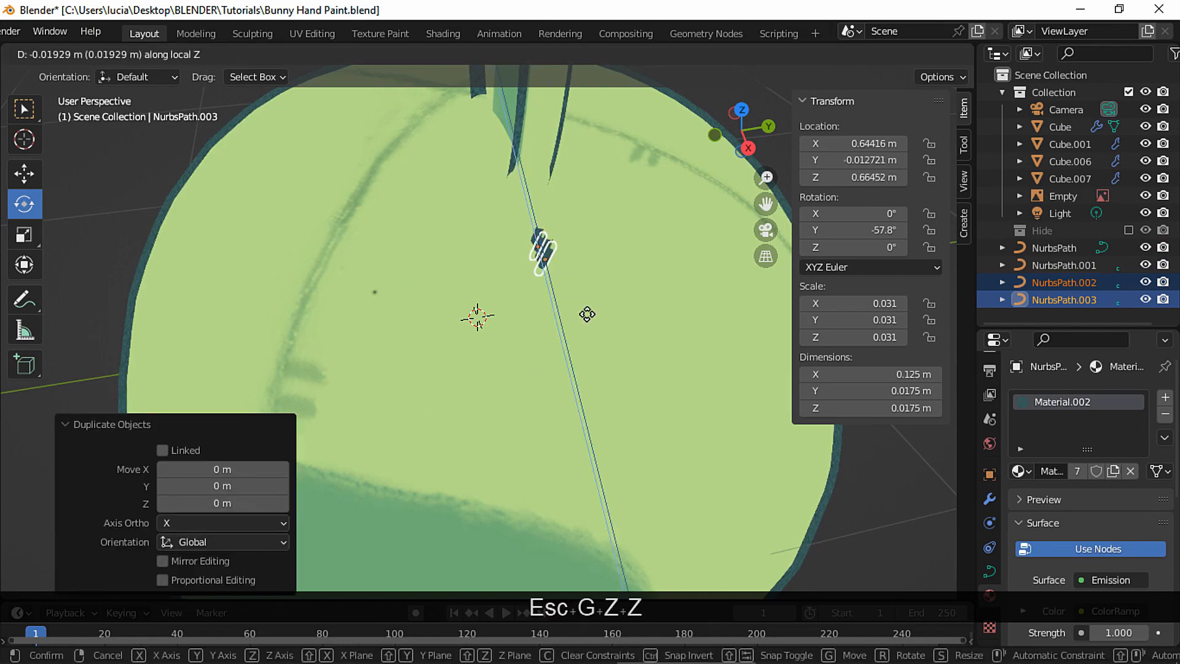
pyautogui.click(600, 383)
pyautogui.scroll(-4, 698, 300)
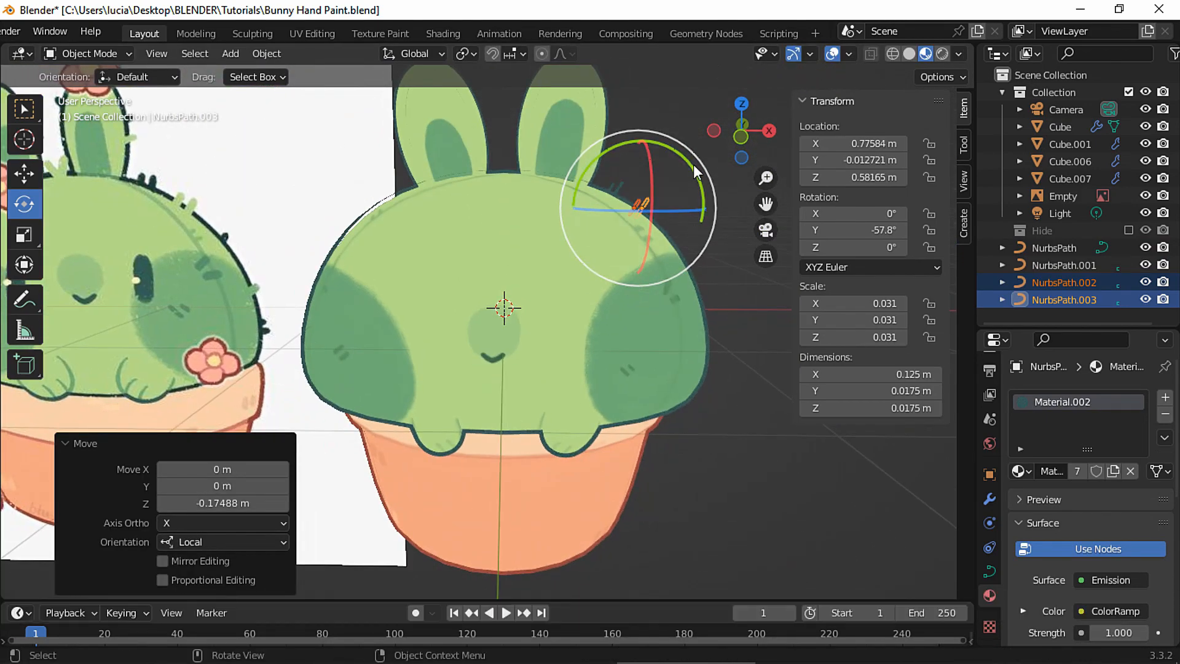
# Rotate the copied pair of hairs to -45° around Y and enlarge the smaller one to a scale of 0.030
pyautogui.moveTo(693, 164); pyautogui.dragTo(702, 178)
pyautogui.moveTo(752, 362)
pyautogui.keyDown('shift'); pyautogui.mouseDown(button='middle')
pyautogui.moveTo(699, 370)
pyautogui.moveTo(763, 355)
pyautogui.mouseUp(button='middle'); pyautogui.keyUp('shift')
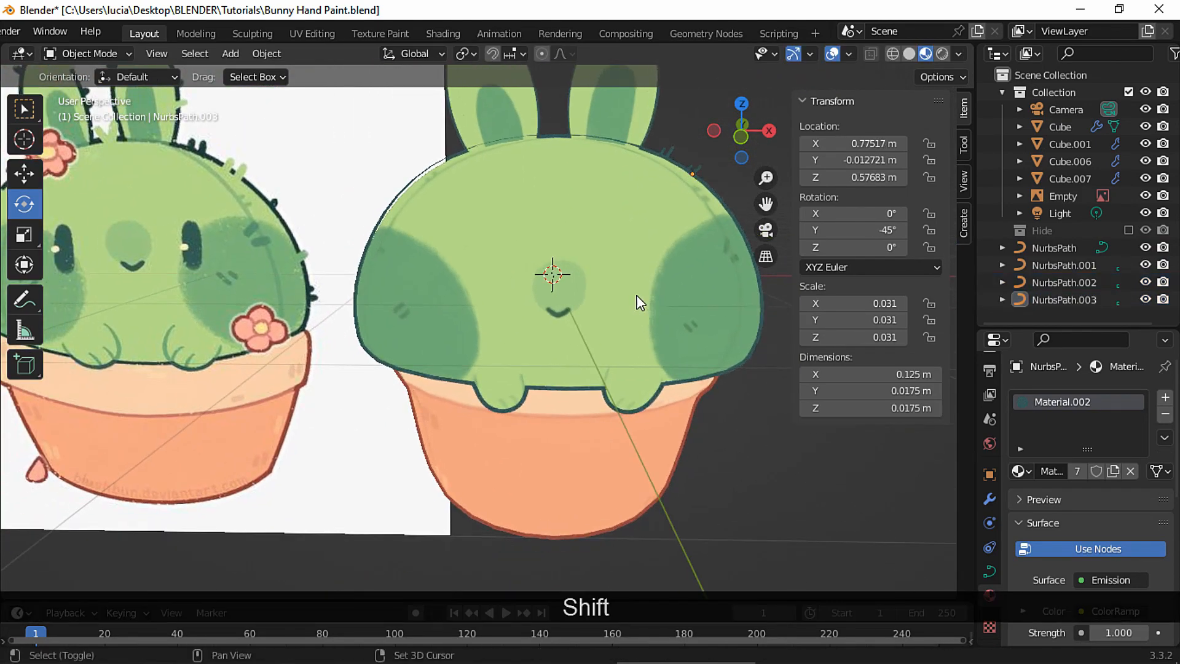
pyautogui.click(657, 191)
pyautogui.click(661, 189)
pyautogui.press('s')
pyautogui.click(669, 186)
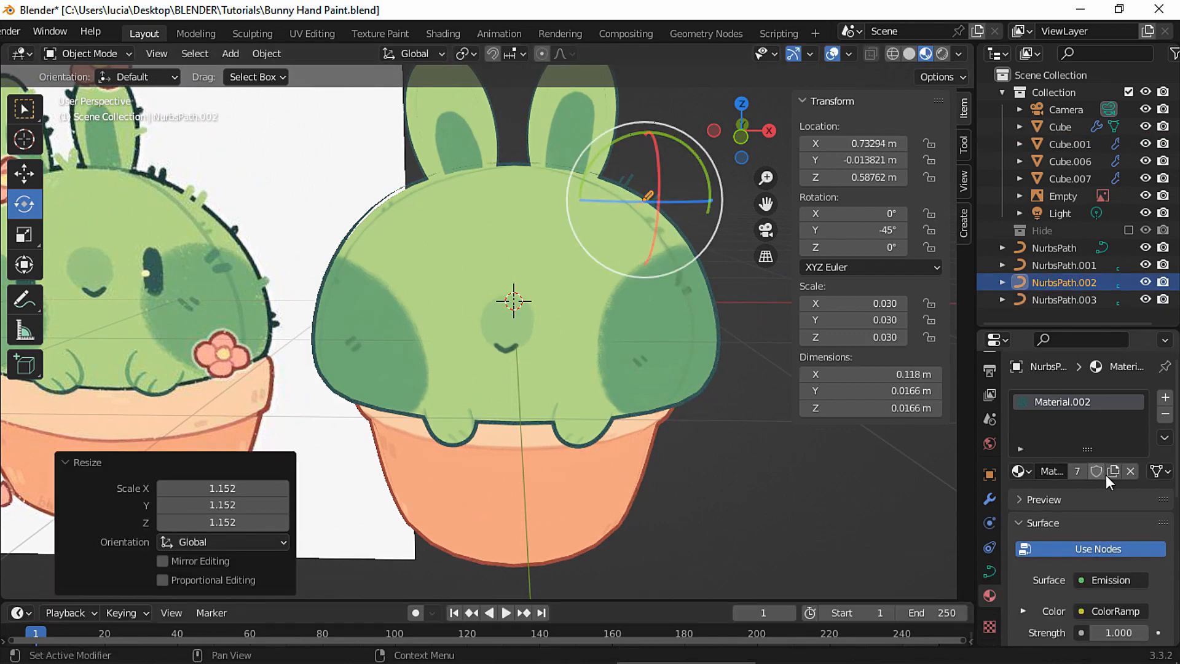
# Give the smaller hair its own material copy and set its first colour ramp stop to the light green sampled from the head
pyautogui.click(1114, 470)
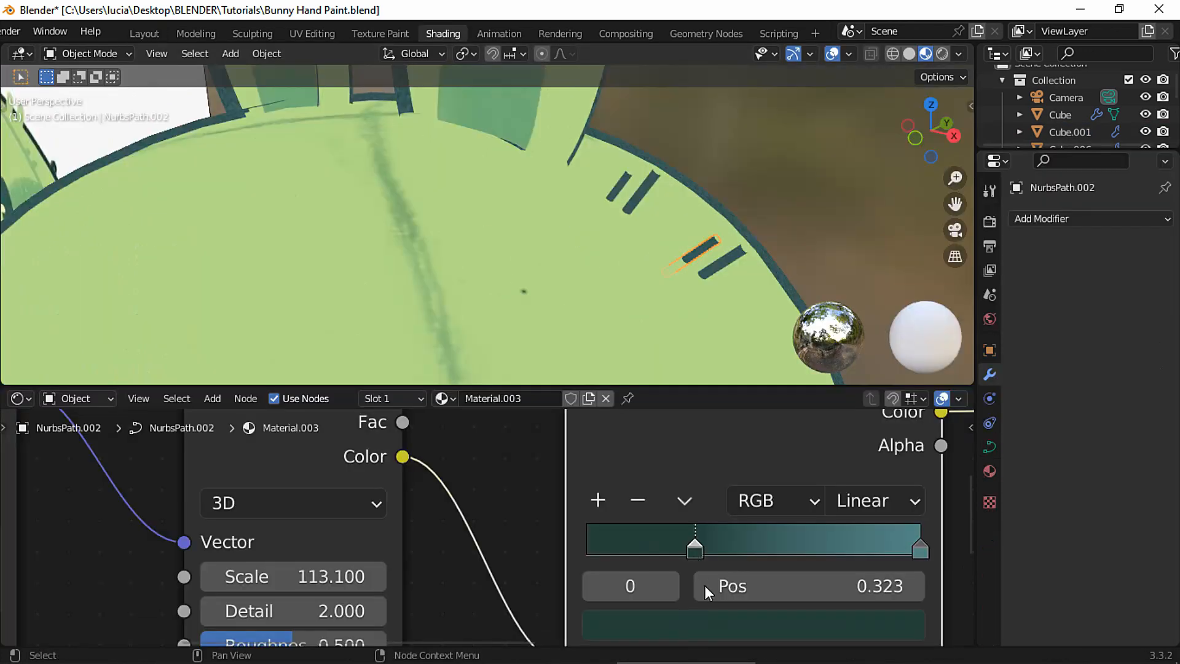
pyautogui.click(720, 622)
pyautogui.click(892, 487)
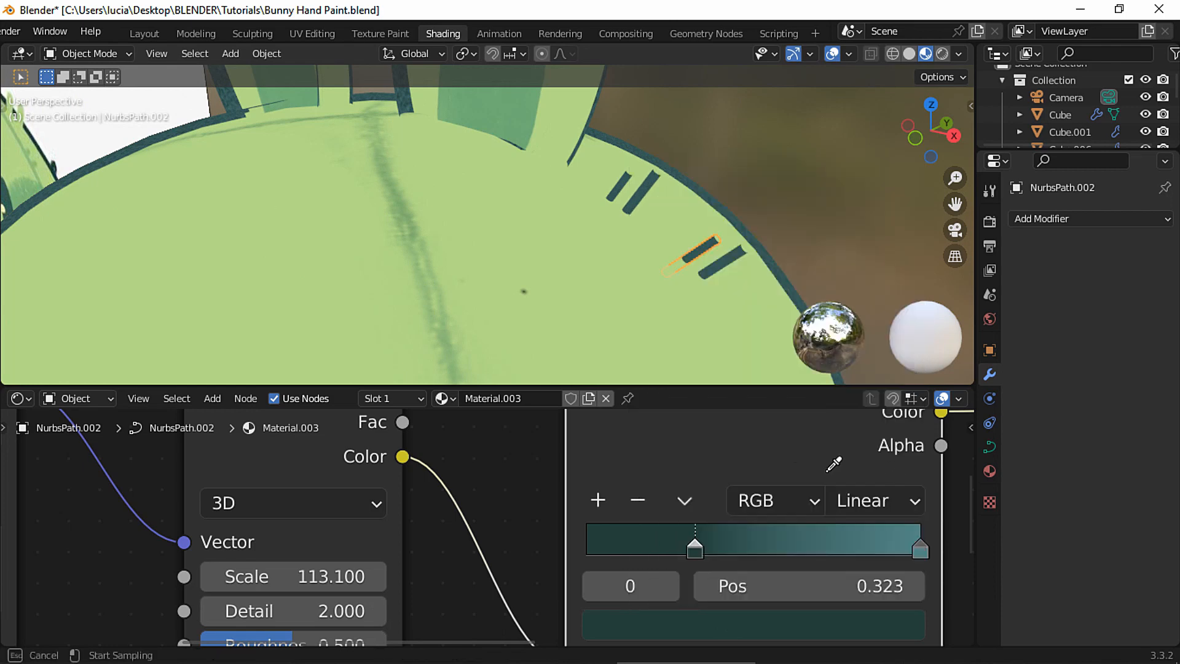
pyautogui.click(606, 271)
# Set the end stop of Material.003's colour ramp to a darker shade of the light green, hex 819E61
pyautogui.moveTo(922, 544); pyautogui.dragTo(932, 556)
pyautogui.click(932, 550)
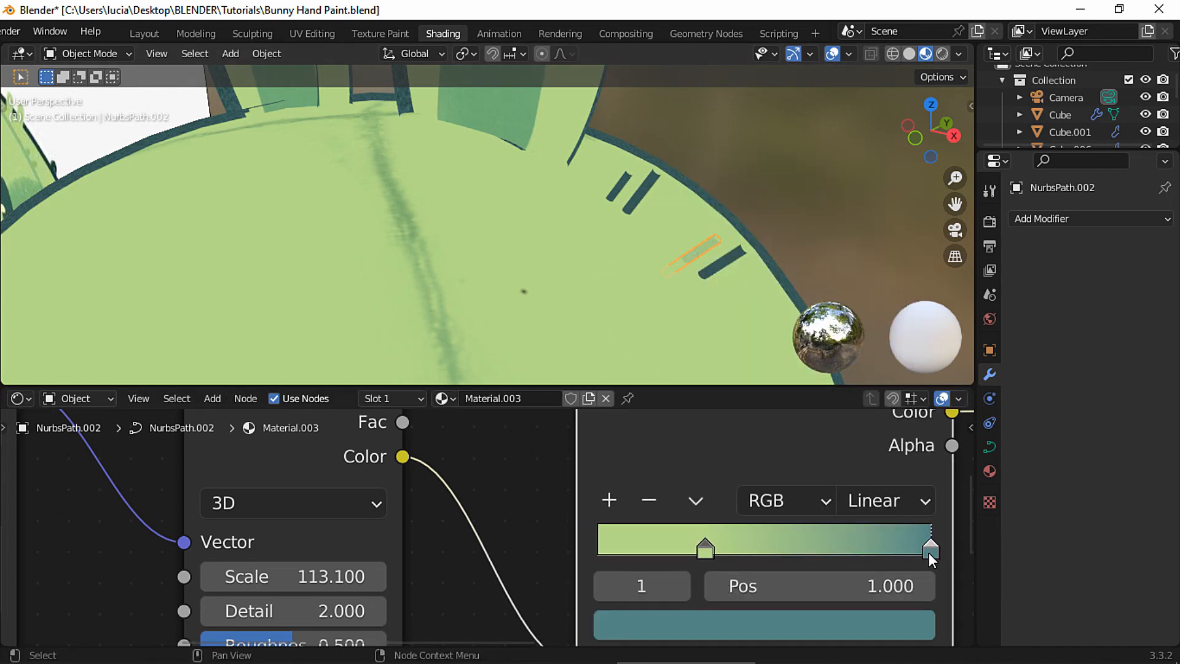
pyautogui.click(879, 633)
pyautogui.hotkey('ctrl', 'v')
pyautogui.moveTo(909, 247); pyautogui.dragTo(909, 264)
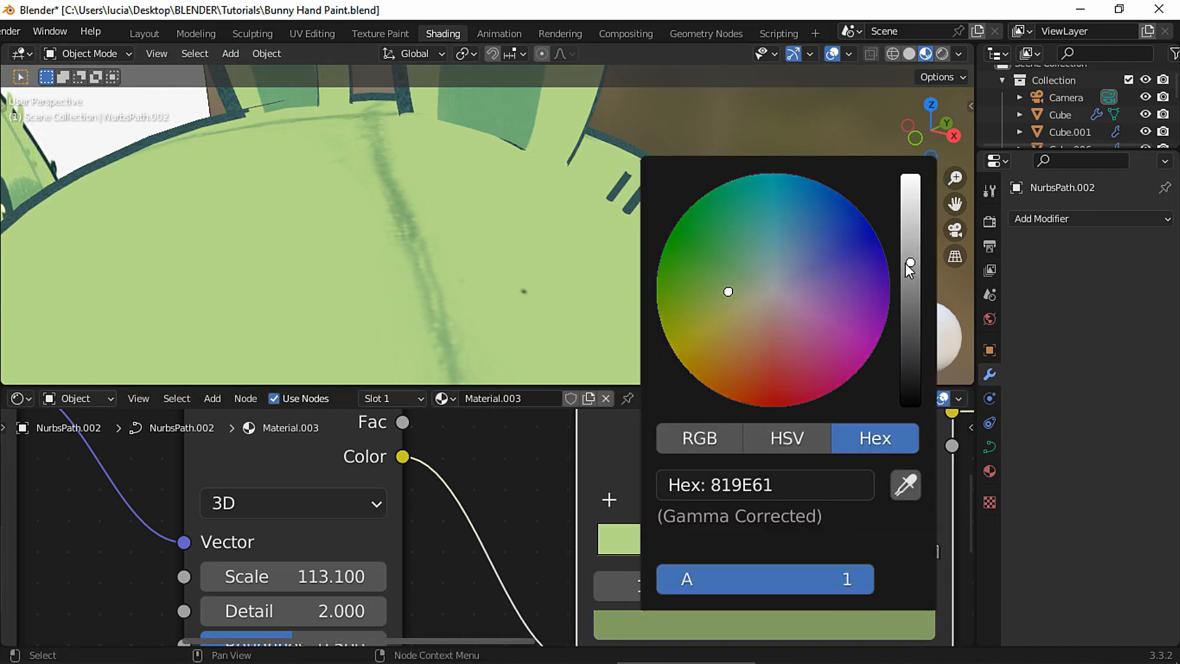
# Assign Material.003 to the larger hair of the copied pair
pyautogui.click(641, 263)
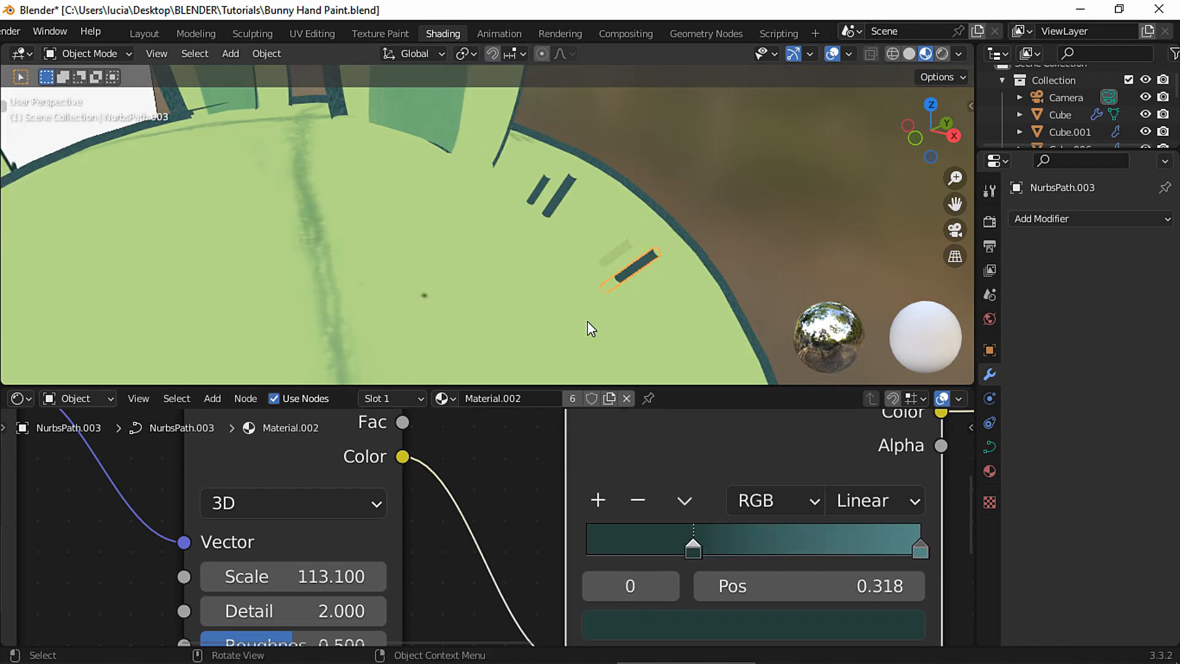
pyautogui.click(443, 398)
pyautogui.click(473, 475)
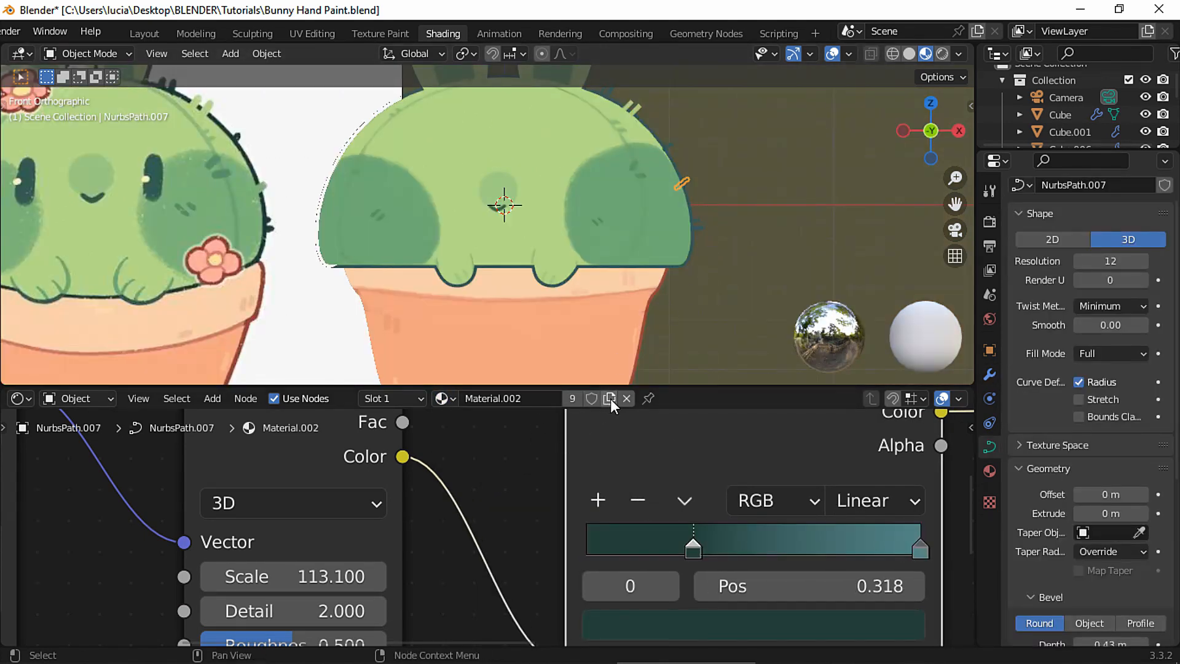
# Give the hair beside the cheek patch its own material copy and set its first ramp stop to the cheek's green, sampled from the model
pyautogui.click(610, 398)
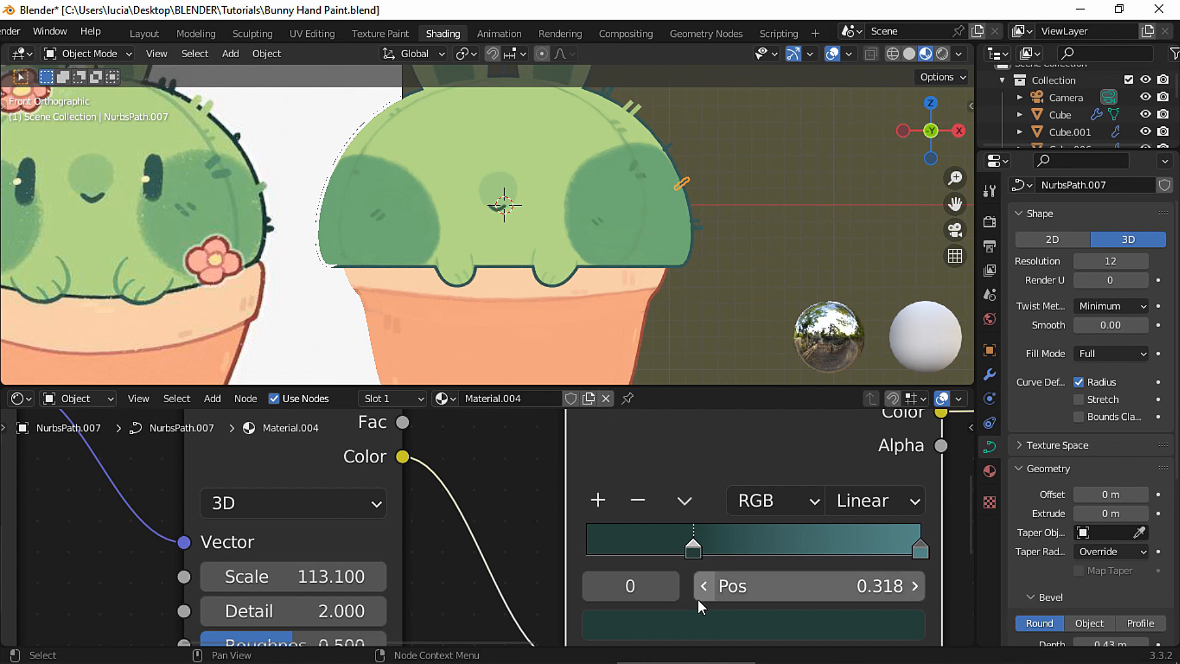
pyautogui.click(699, 622)
pyautogui.click(891, 485)
pyautogui.click(670, 218)
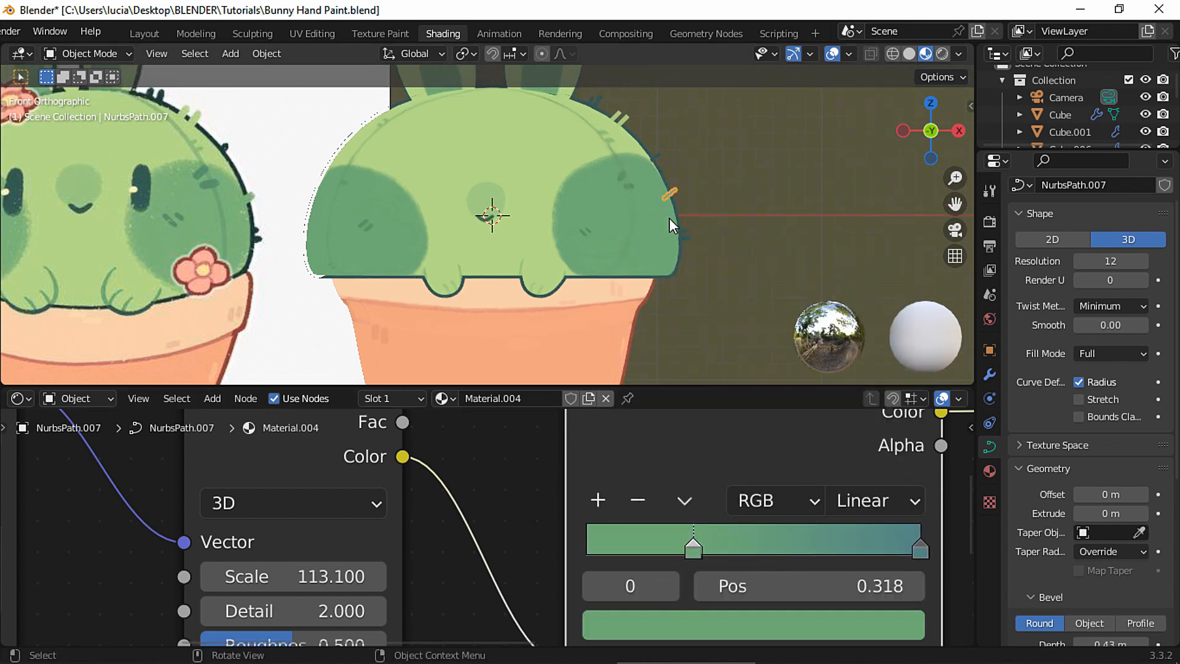
# Set Material.004's end ramp stop to the head's light green by sampling it, and shift the first stop closer to the end
pyautogui.click(922, 548)
pyautogui.click(893, 623)
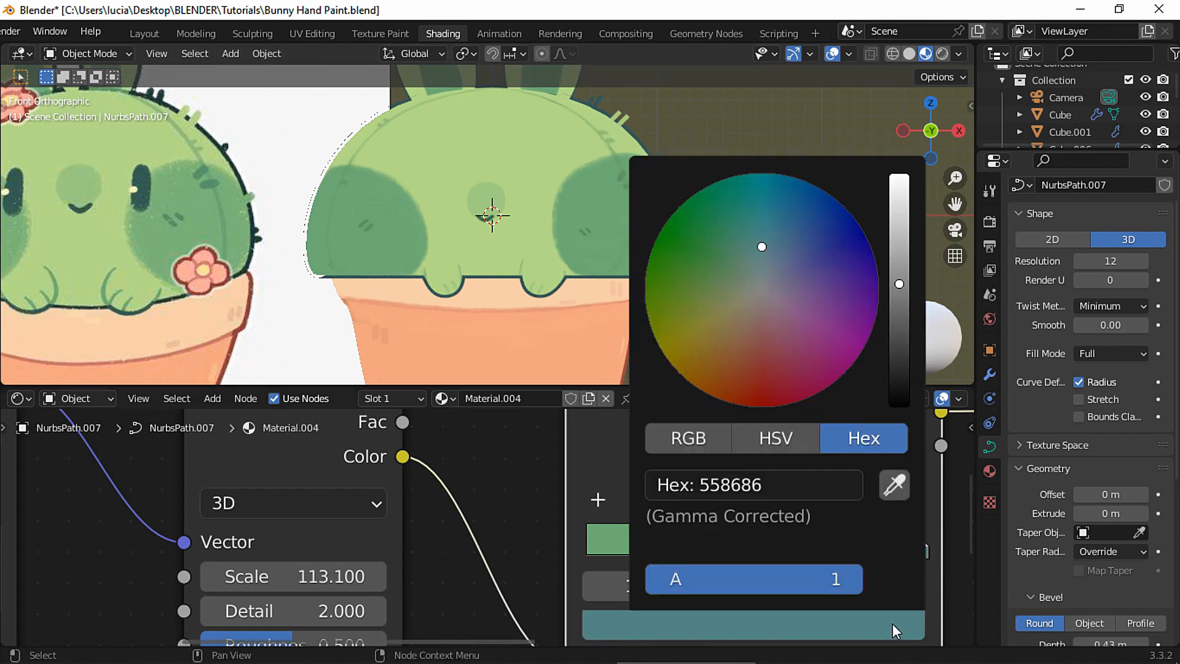
pyautogui.click(894, 484)
pyautogui.click(538, 153)
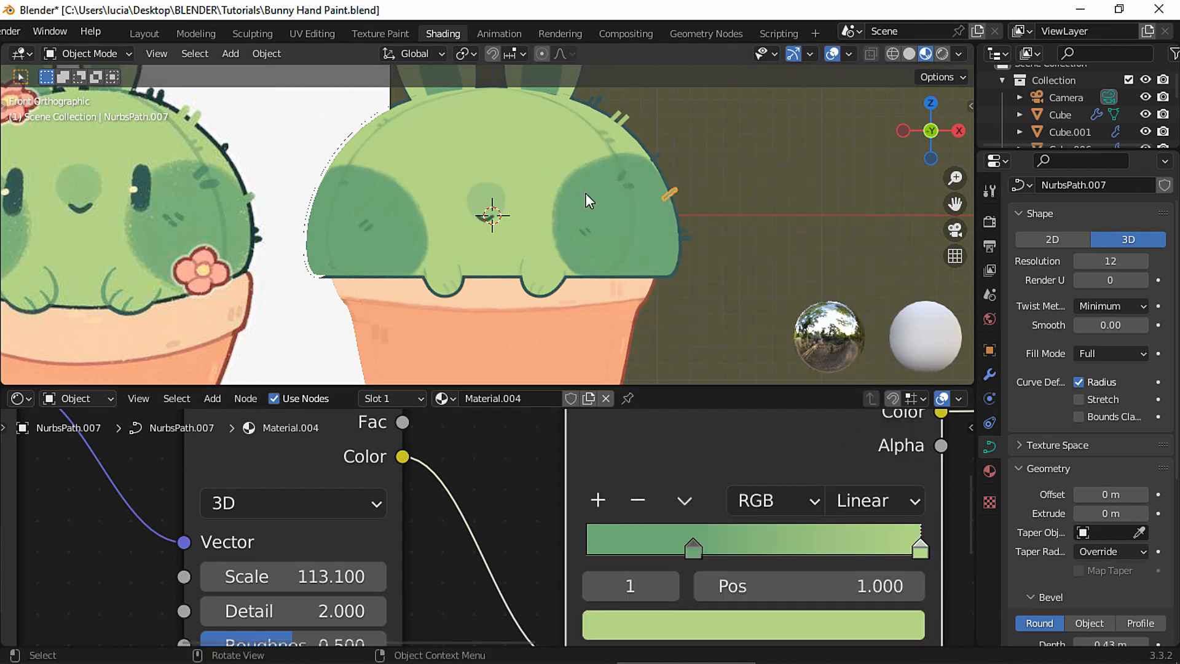
pyautogui.moveTo(700, 549); pyautogui.dragTo(744, 551)
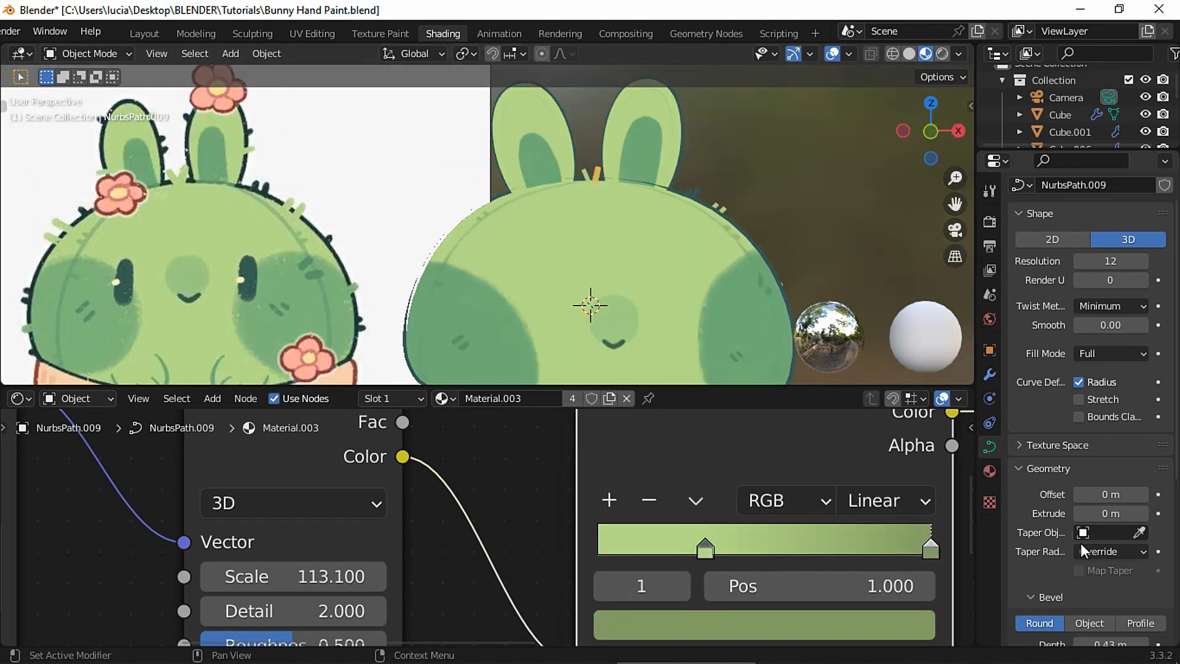
# Thicken the two small hairs between the ears, giving NurbsPath.008 a bevel depth of 0.68 m
pyautogui.scroll(-5, 1082, 541)
pyautogui.moveTo(1104, 531); pyautogui.dragTo(1115, 530)
pyautogui.click(588, 172)
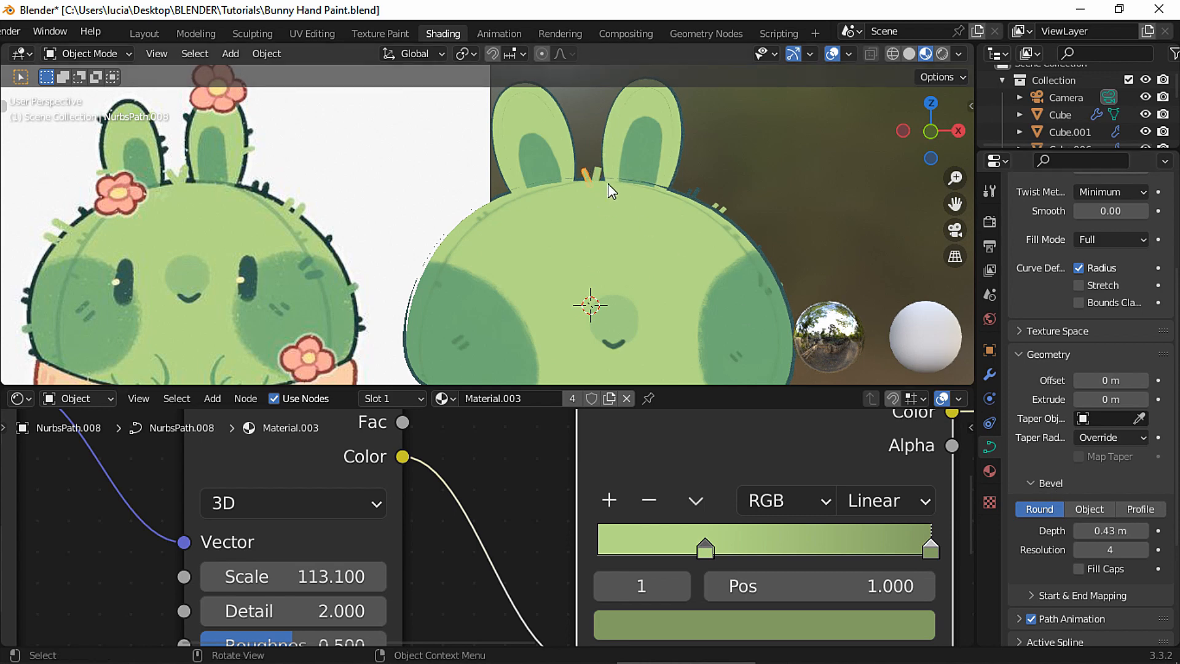
pyautogui.click(1101, 531)
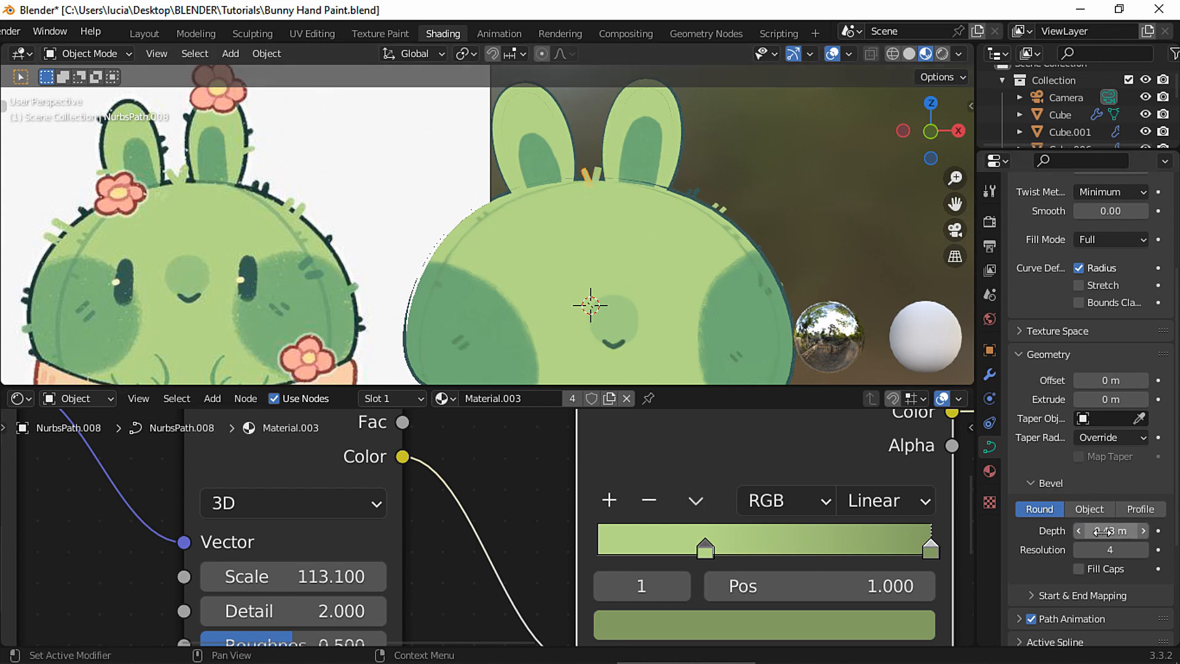
pyautogui.write('0.68')
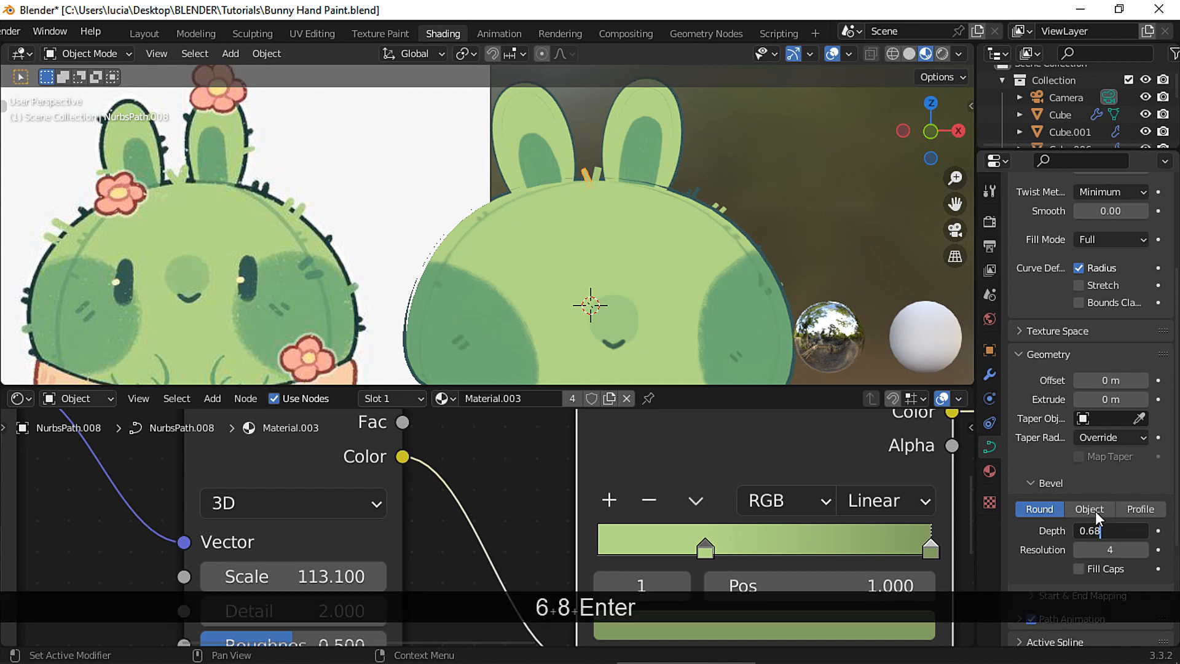
pyautogui.press('Return')
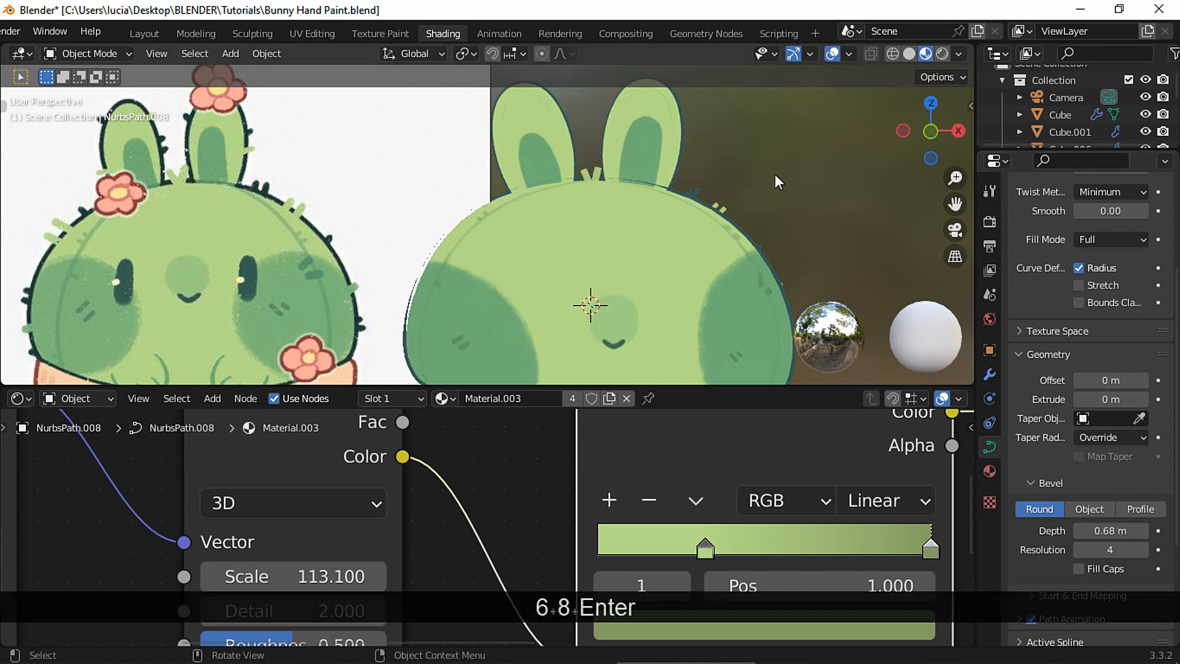
# Duplicate the light green hair pair, move it along X to the opposite side of the head, and rotate and adjust it against the outline
pyautogui.hotkey('shift', 'd')
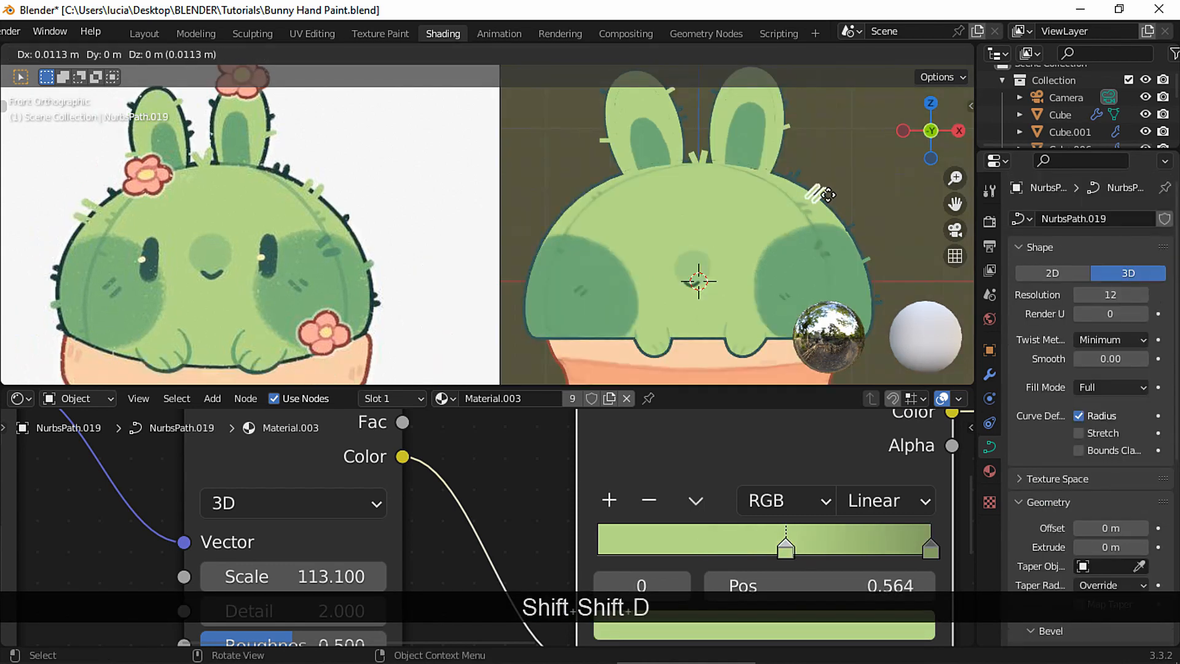
pyautogui.press('Escape')
pyautogui.press('g')
pyautogui.press('x')
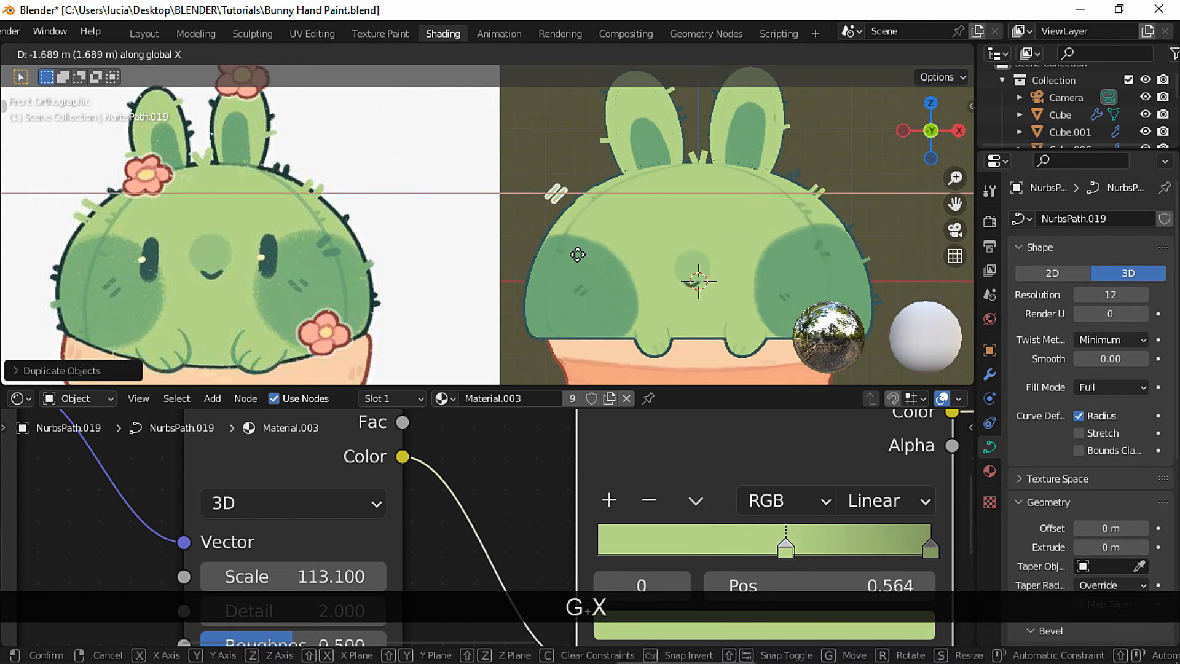
pyautogui.click(556, 194)
pyautogui.press('r')
pyautogui.click(553, 173)
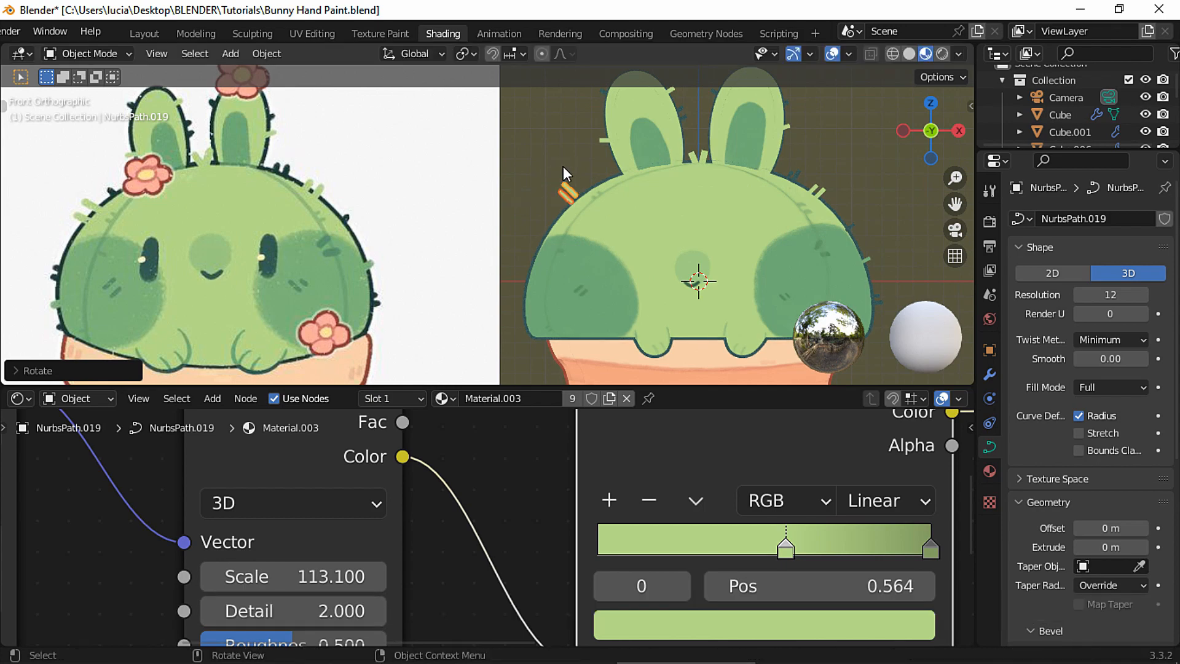
pyautogui.press('g')
pyautogui.press('z')
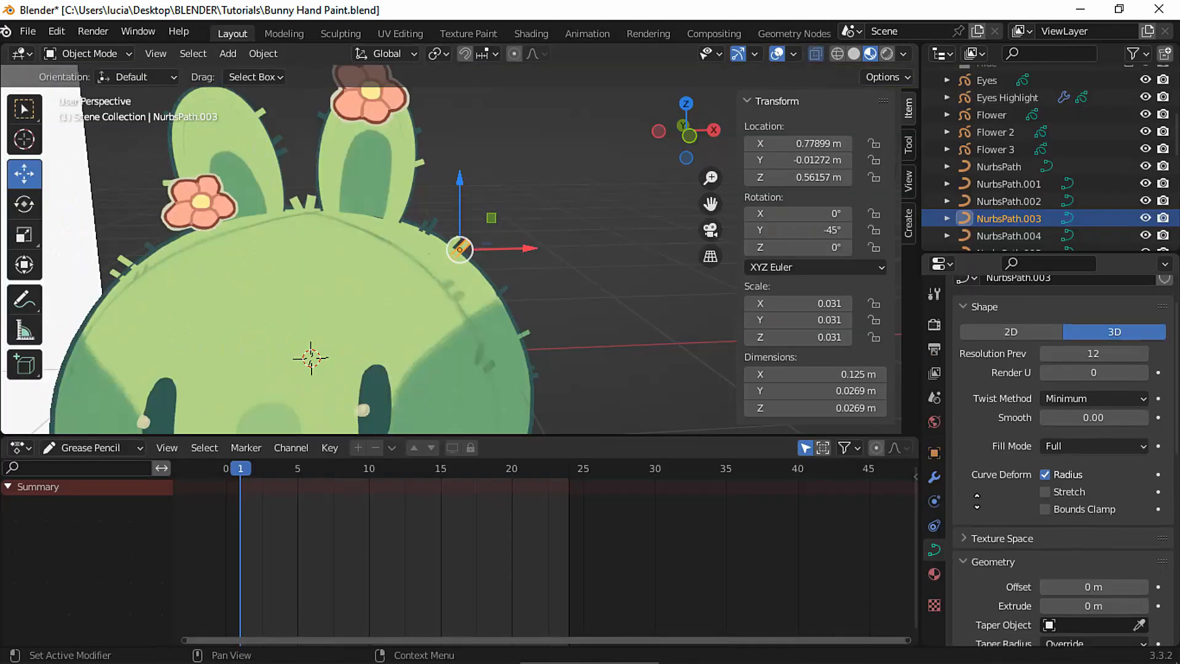
# Keyframe the bevel mapping End factor of hair NurbsPath.003 at 1.000 on frame 1
pyautogui.scroll(-12, 1001, 425)
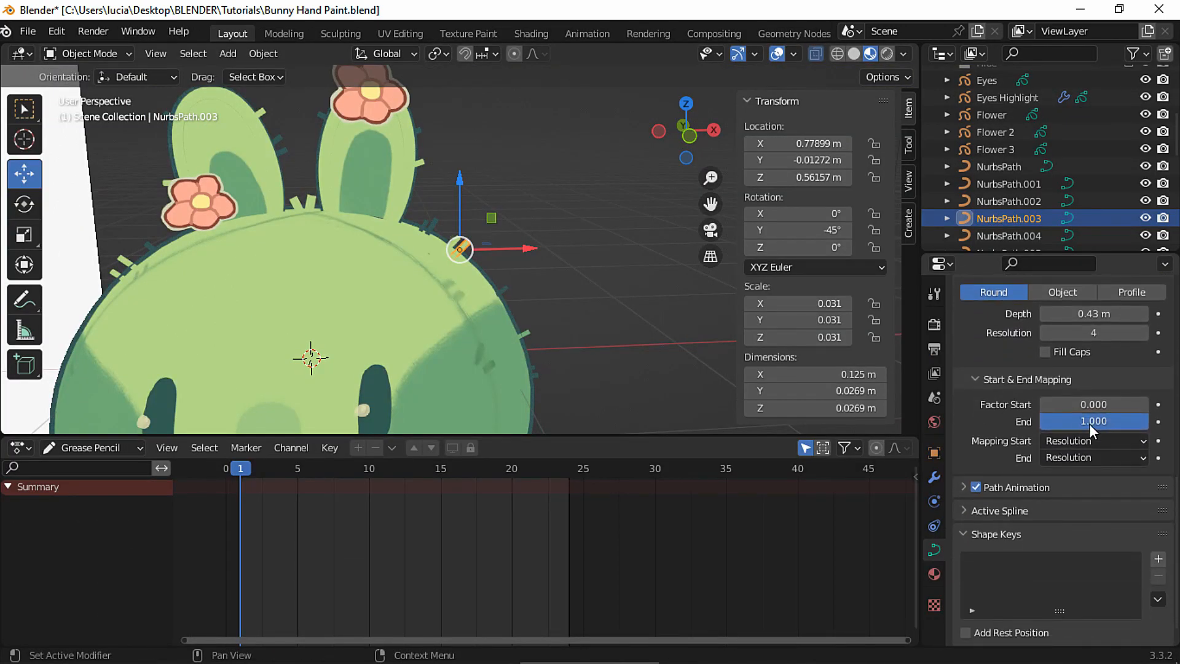
pyautogui.moveTo(1126, 421)
pyautogui.mouseDown()
pyautogui.moveTo(1114, 421)
pyautogui.moveTo(1145, 423)
pyautogui.mouseUp()
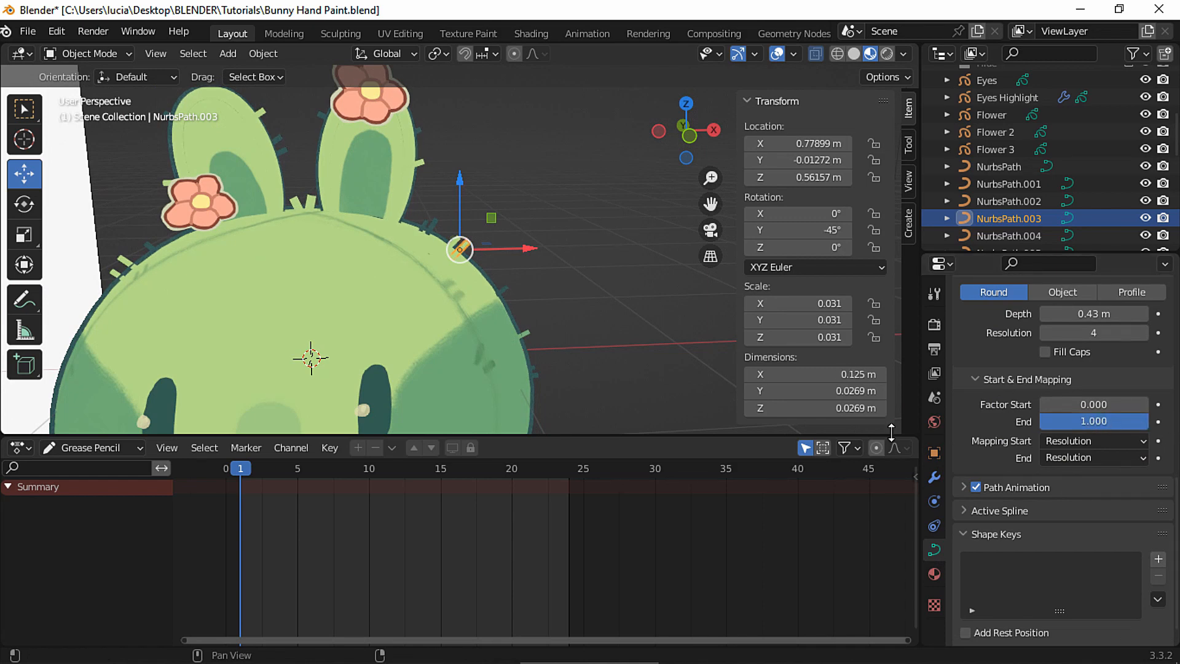
pyautogui.keyDown('ctrl'); pyautogui.moveTo(608, 348); pyautogui.dragTo(611, 274, button='middle'); pyautogui.keyUp('ctrl')
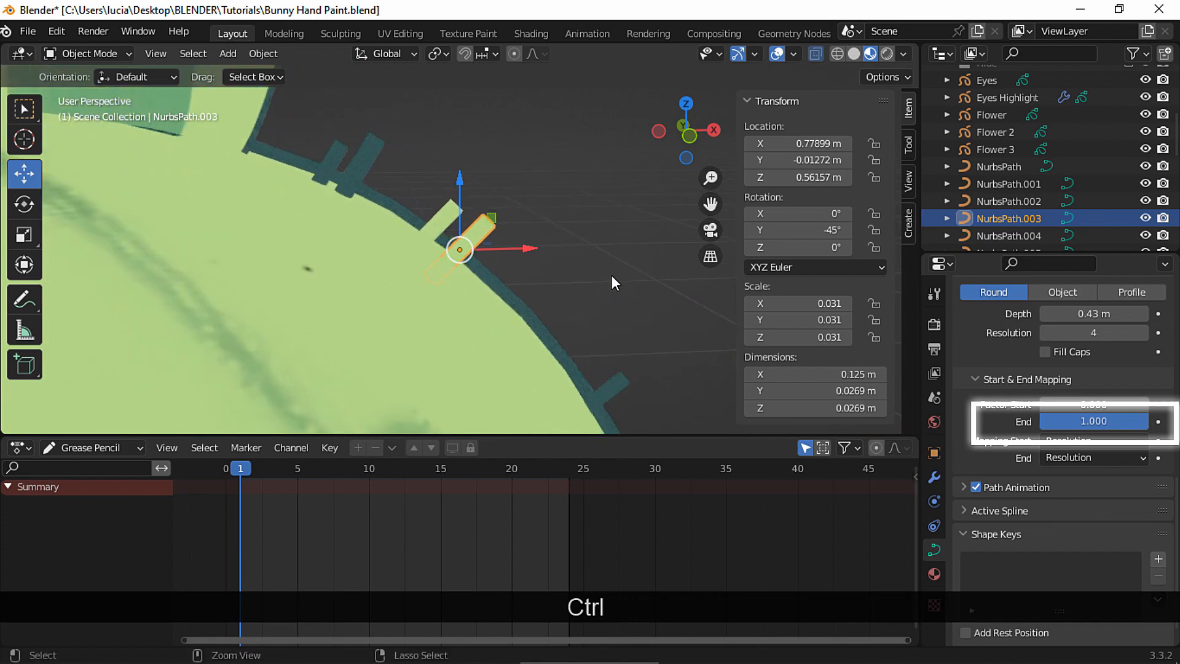
pyautogui.keyDown('shift'); pyautogui.moveTo(618, 317); pyautogui.dragTo(599, 361, button='middle'); pyautogui.keyUp('shift')
pyautogui.keyDown('ctrl'); pyautogui.moveTo(598, 361); pyautogui.dragTo(614, 307, button='middle'); pyautogui.keyUp('ctrl')
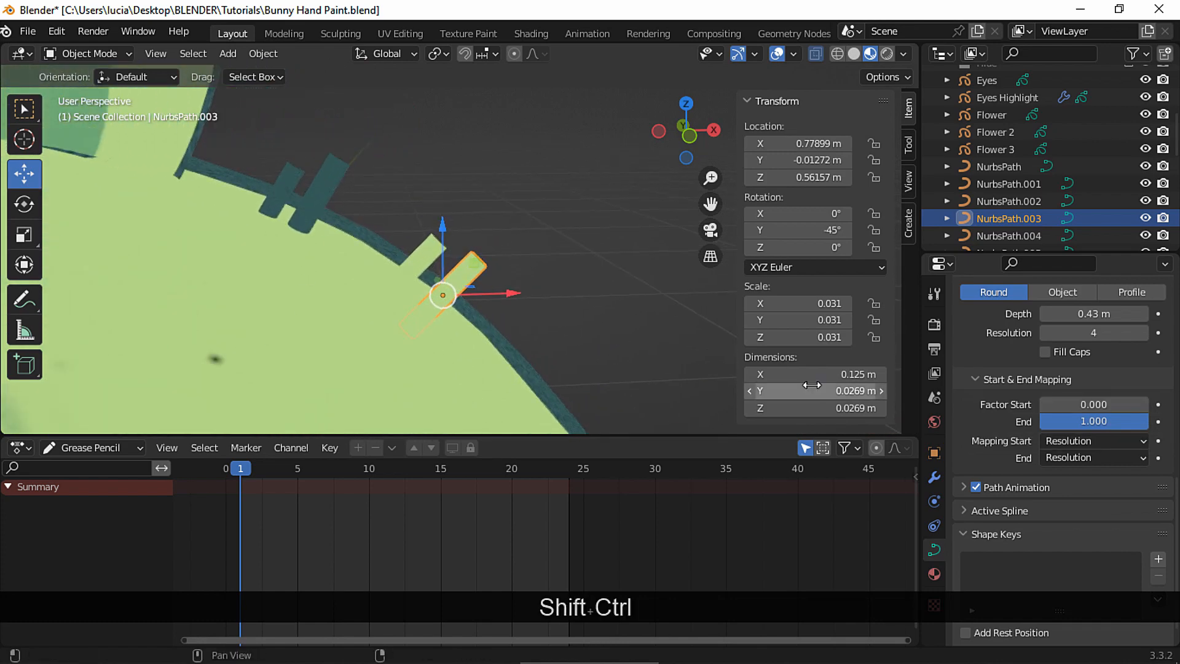
pyautogui.press('i')
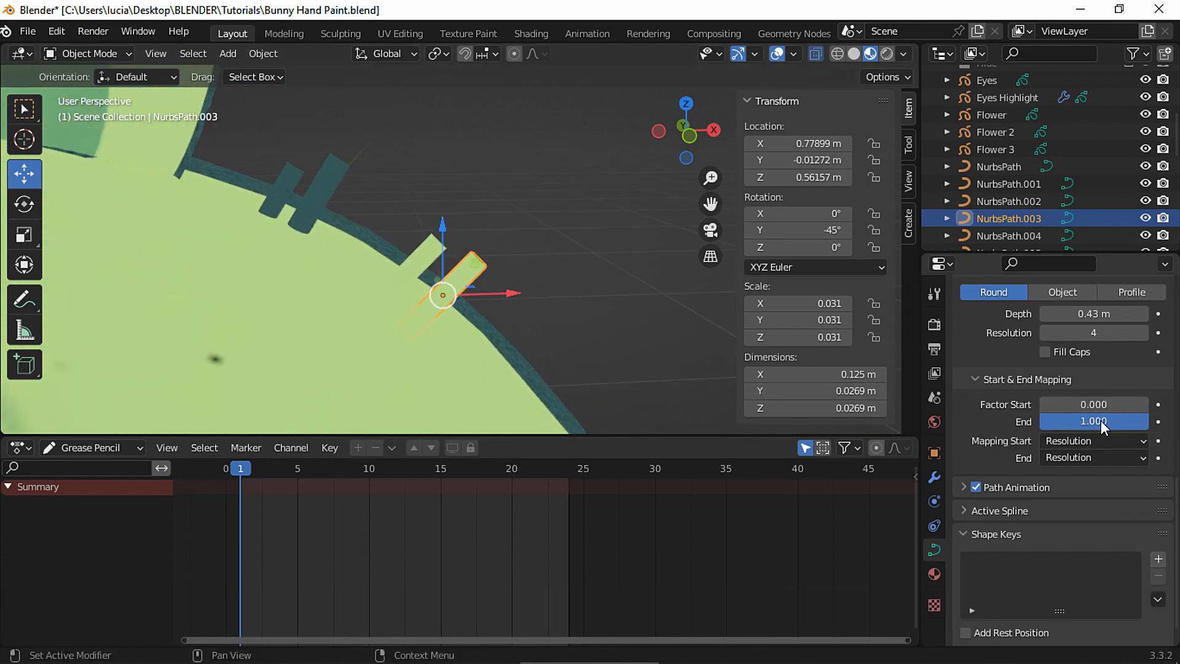
# Set the same hair's bevel mapping End factor to 0.680 on frame 5 and keyframe it
pyautogui.click(301, 469)
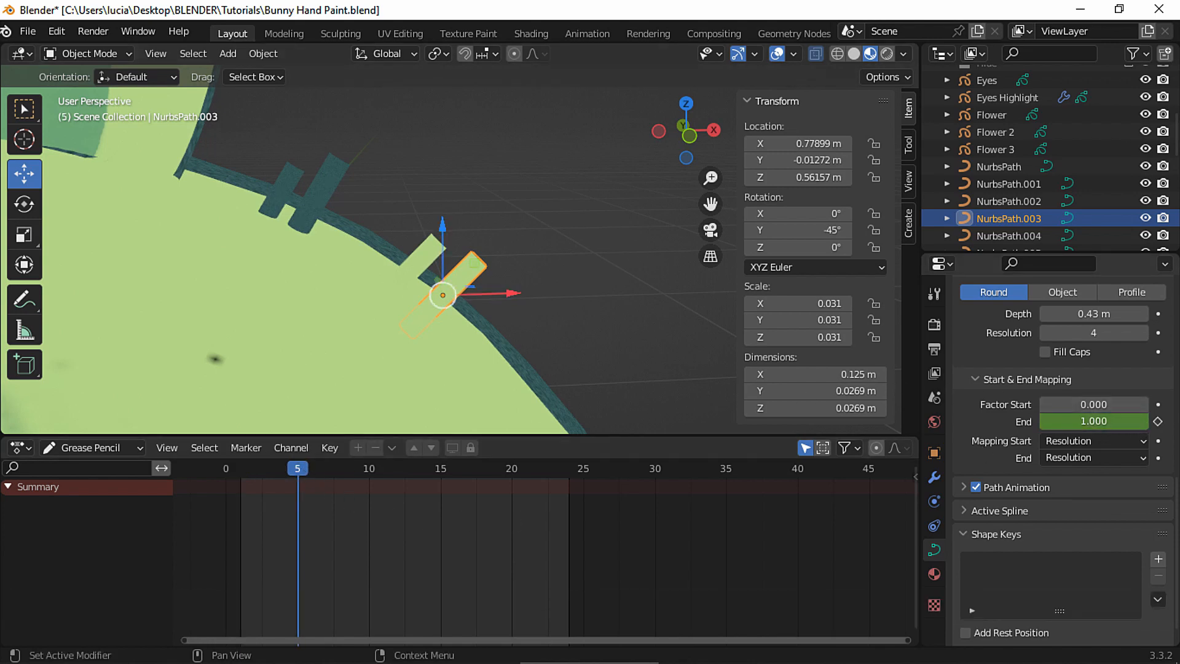
pyautogui.moveTo(1137, 421); pyautogui.dragTo(1116, 421)
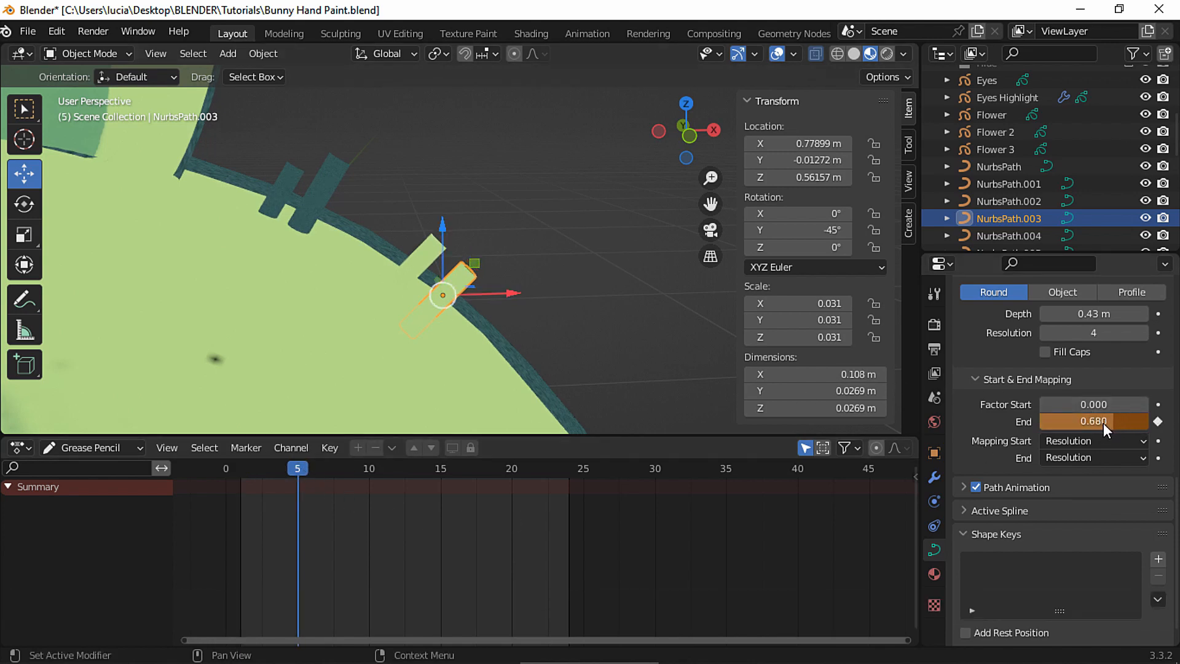
pyautogui.press('i')
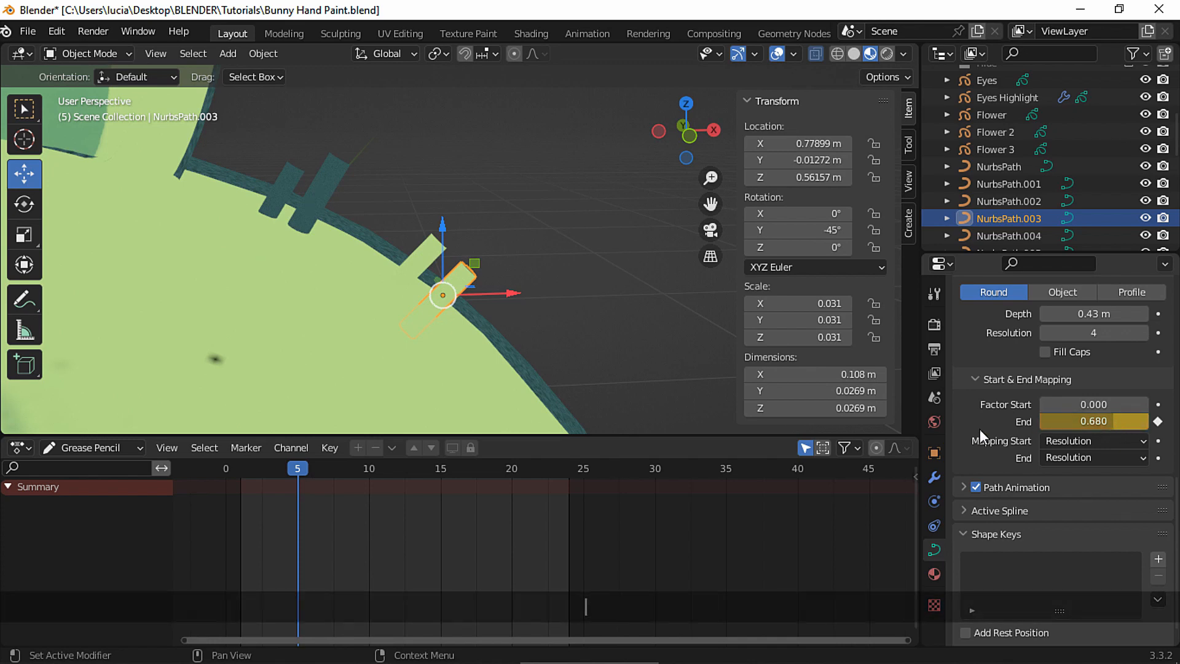
# Change the Dope Sheet area to a Timeline and play the hair's growth animation
pyautogui.moveTo(249, 471); pyautogui.dragTo(78, 504)
pyautogui.click(7, 486)
pyautogui.click(22, 448)
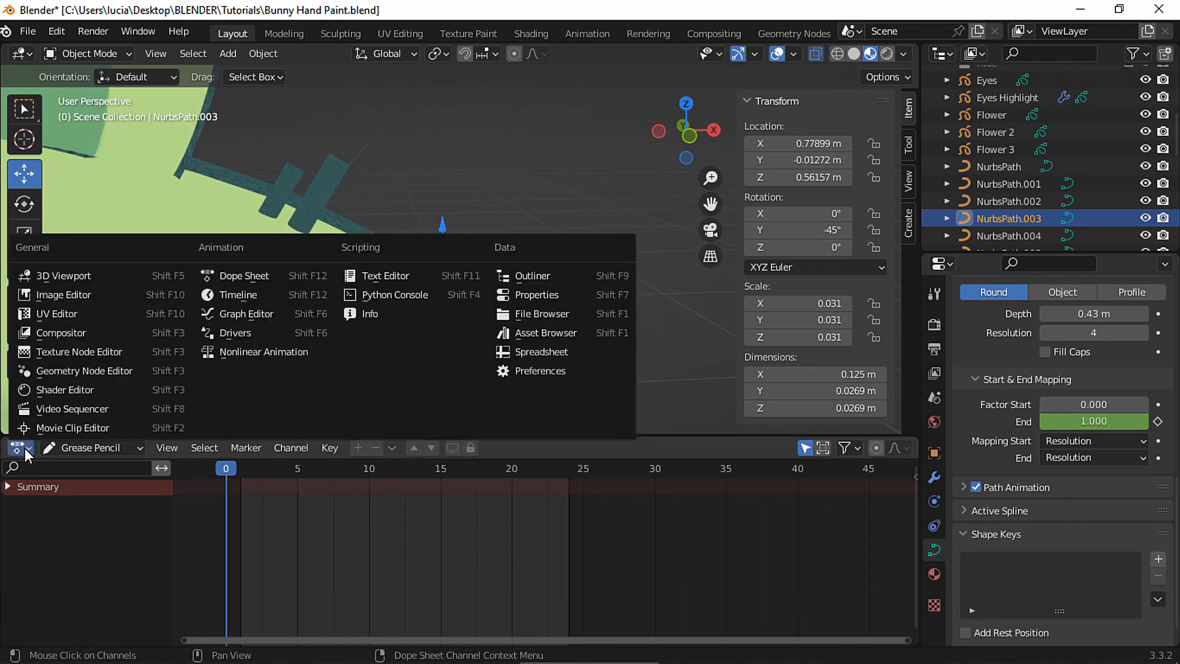
pyautogui.click(240, 294)
pyautogui.press('space')
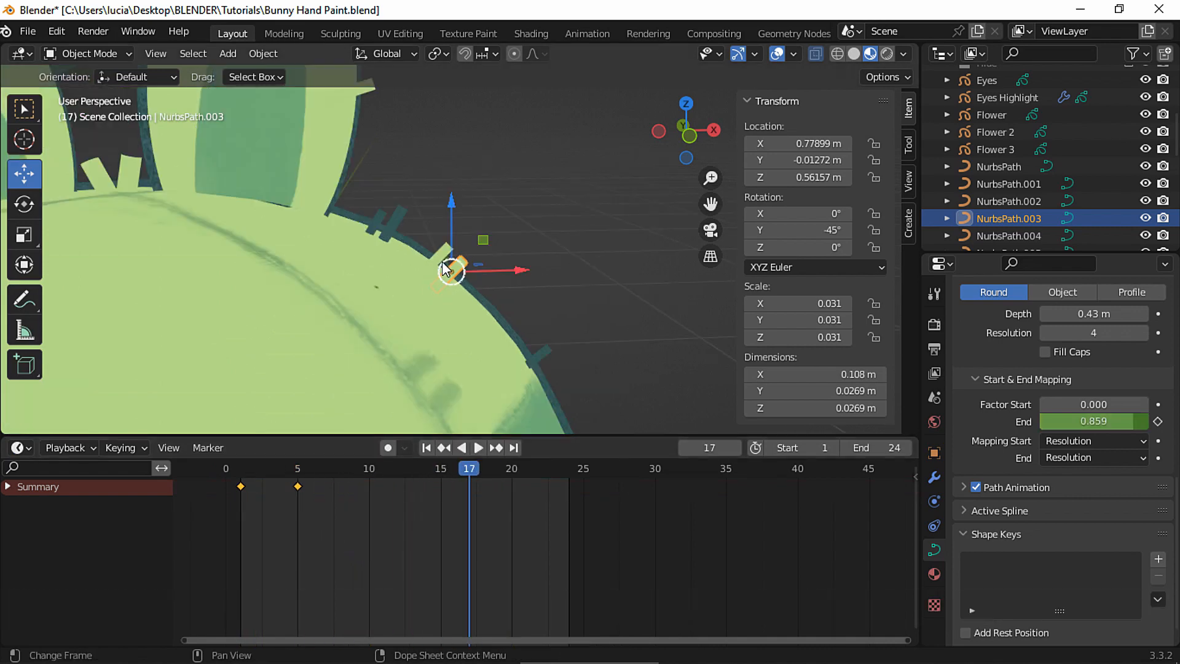
# Set the neighbouring hair NurbsPath.002's bevel mapping End factor to 0.711 on frame 1 and keyframe it
pyautogui.click(444, 251)
pyautogui.click(241, 470)
pyautogui.hotkey('ctrl', 'v')
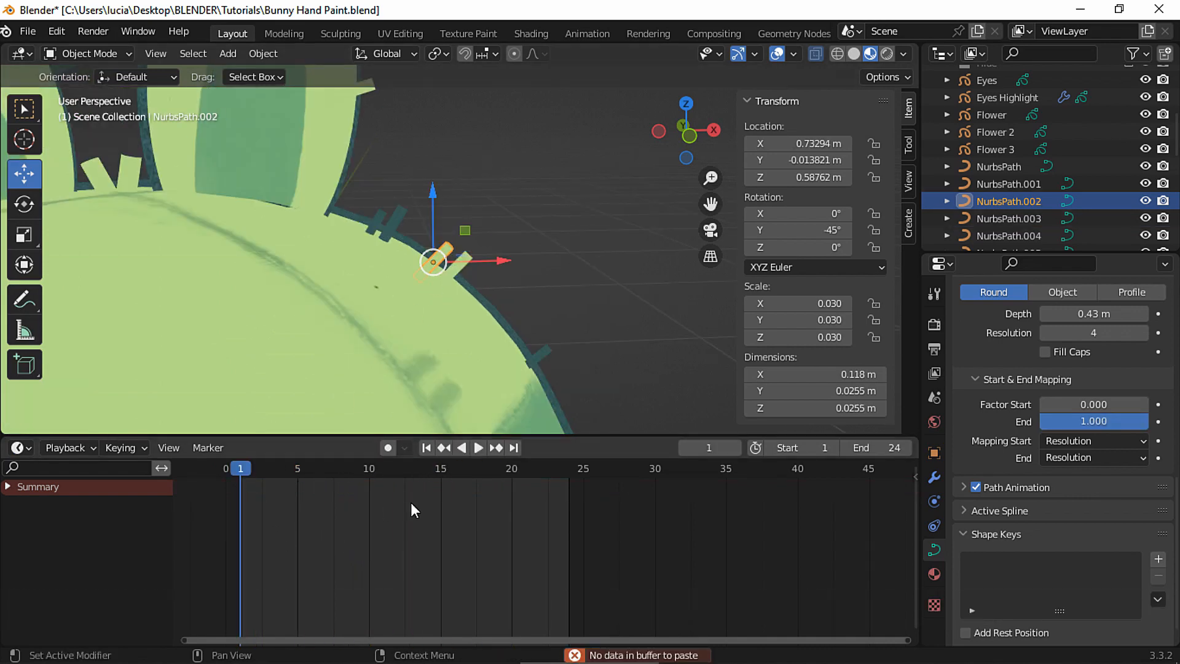
pyautogui.moveTo(1134, 422); pyautogui.dragTo(1111, 422)
pyautogui.press('i')
pyautogui.press('i')
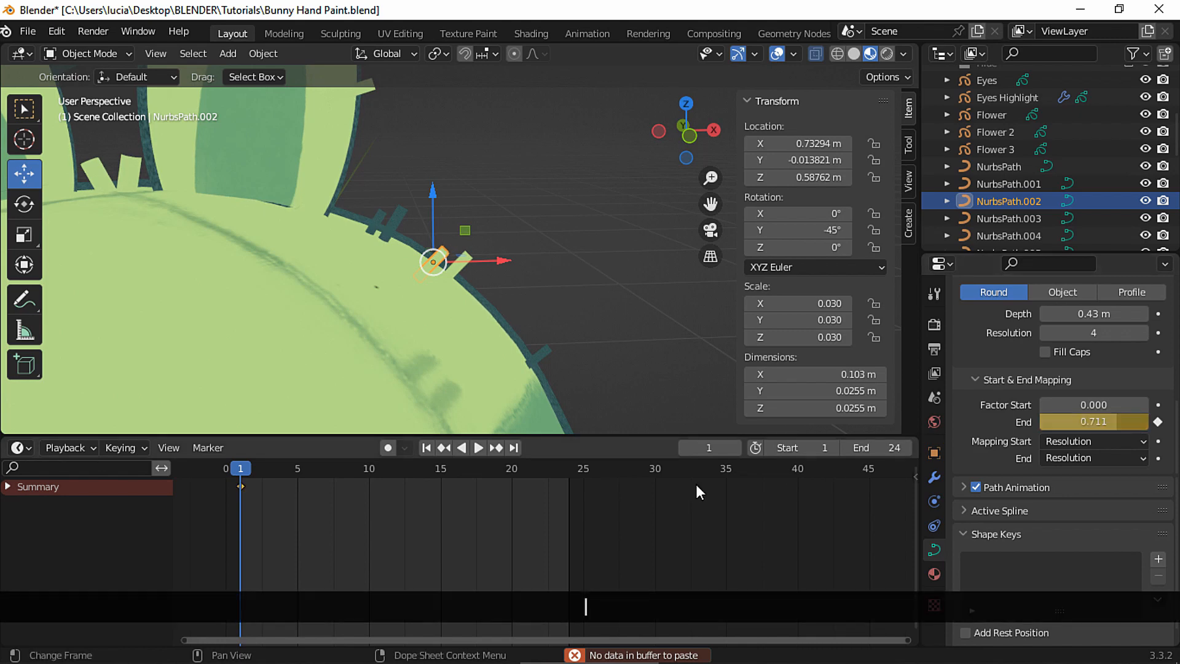
# Raise the End factor of NurbsPath.002 on frame 5 and keyframe it
pyautogui.click(294, 470)
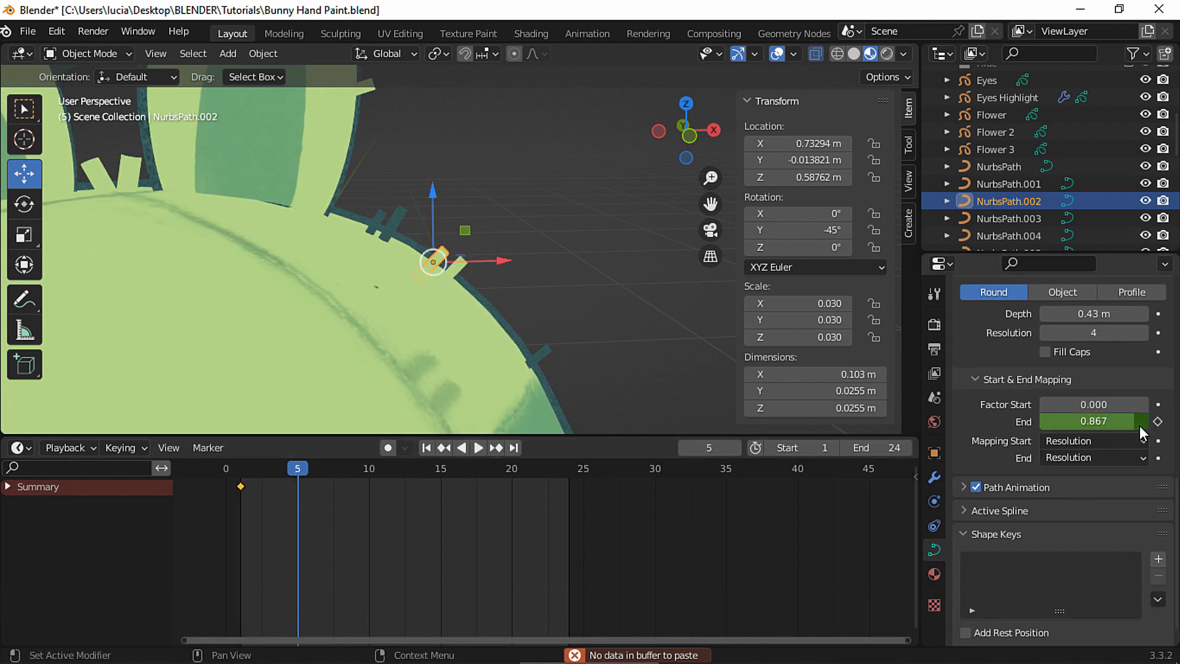
pyautogui.moveTo(1125, 422); pyautogui.dragTo(1134, 422)
pyautogui.press('i')
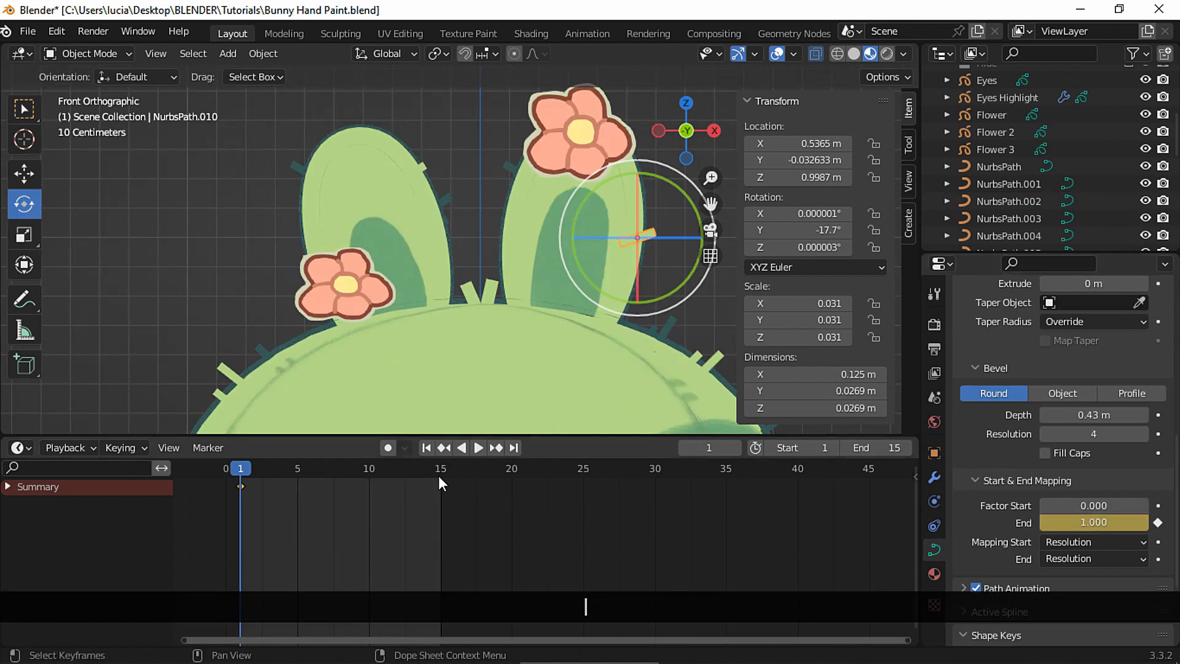
# Set the selected ear hair's bevel mapping End factor to 0.758 on frame 10, keyframe it and play the animation
pyautogui.click(370, 468)
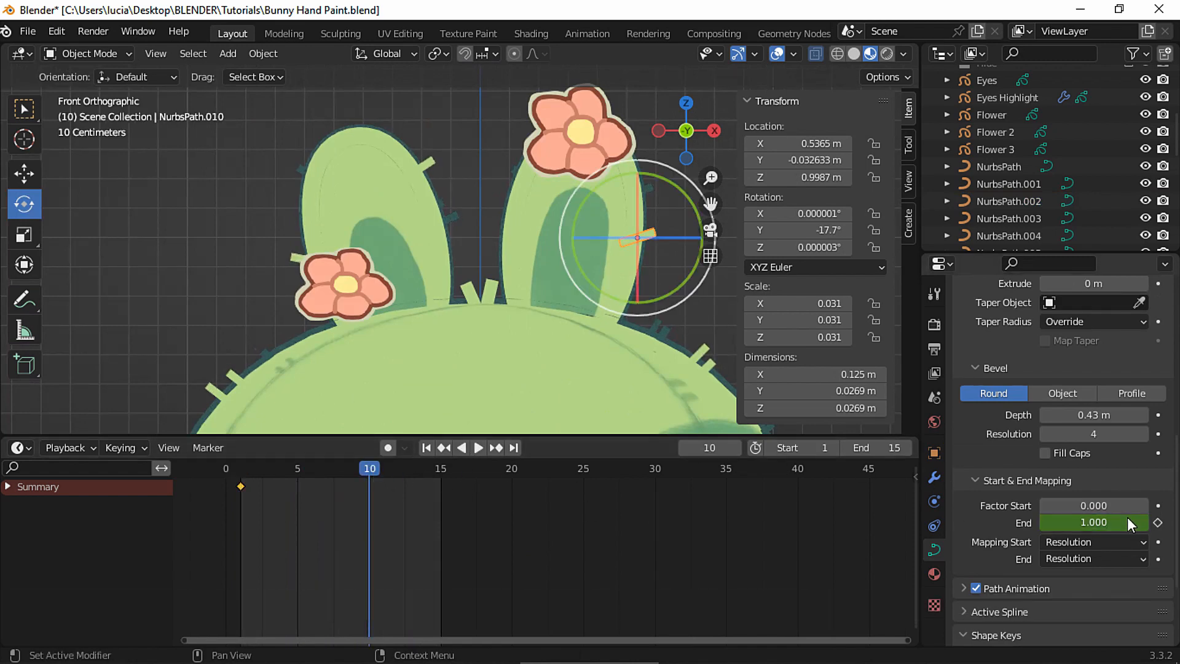
pyautogui.moveTo(1128, 518); pyautogui.dragTo(1102, 518)
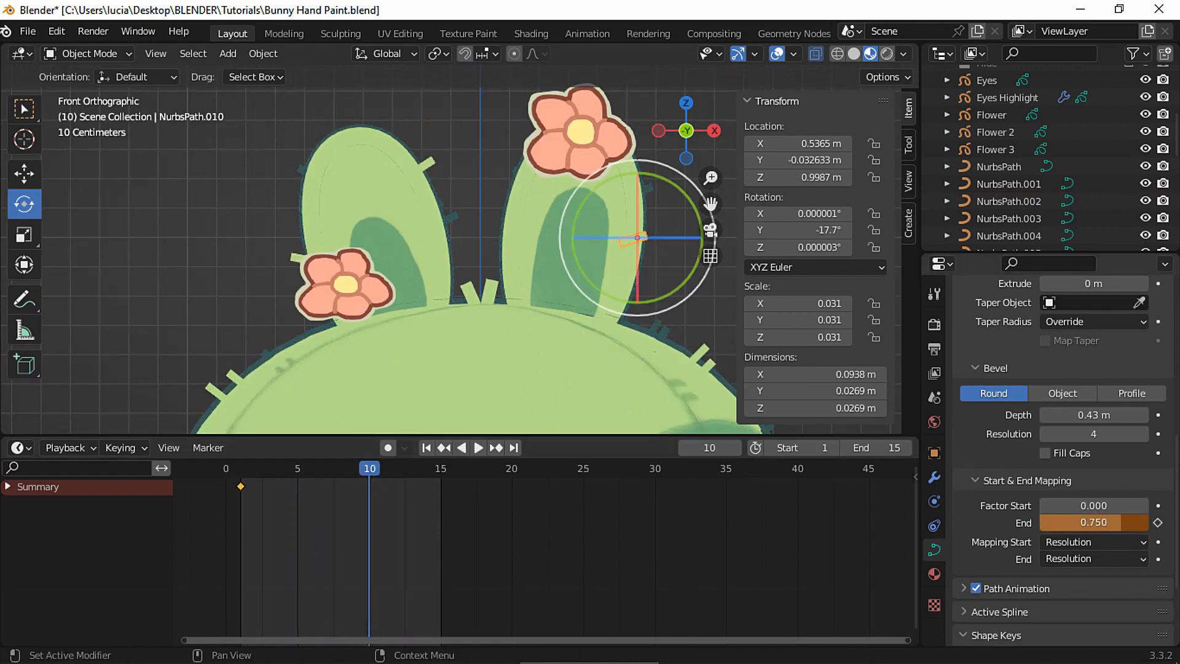
pyautogui.press('i')
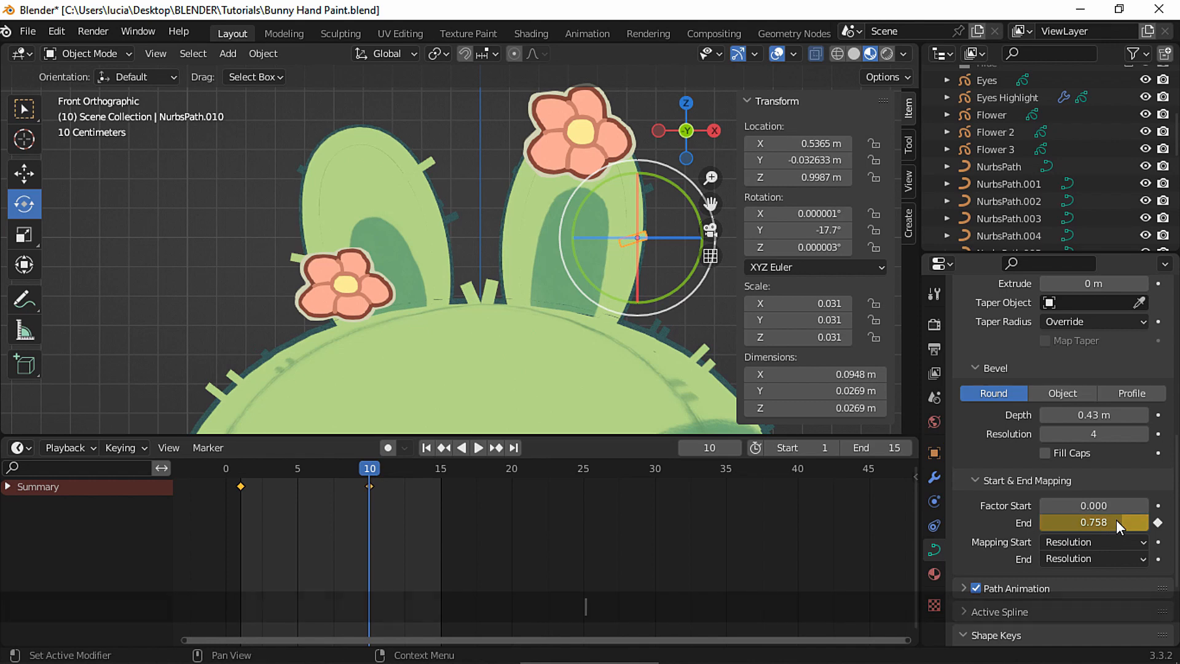
pyautogui.click(649, 334)
pyautogui.press('space')
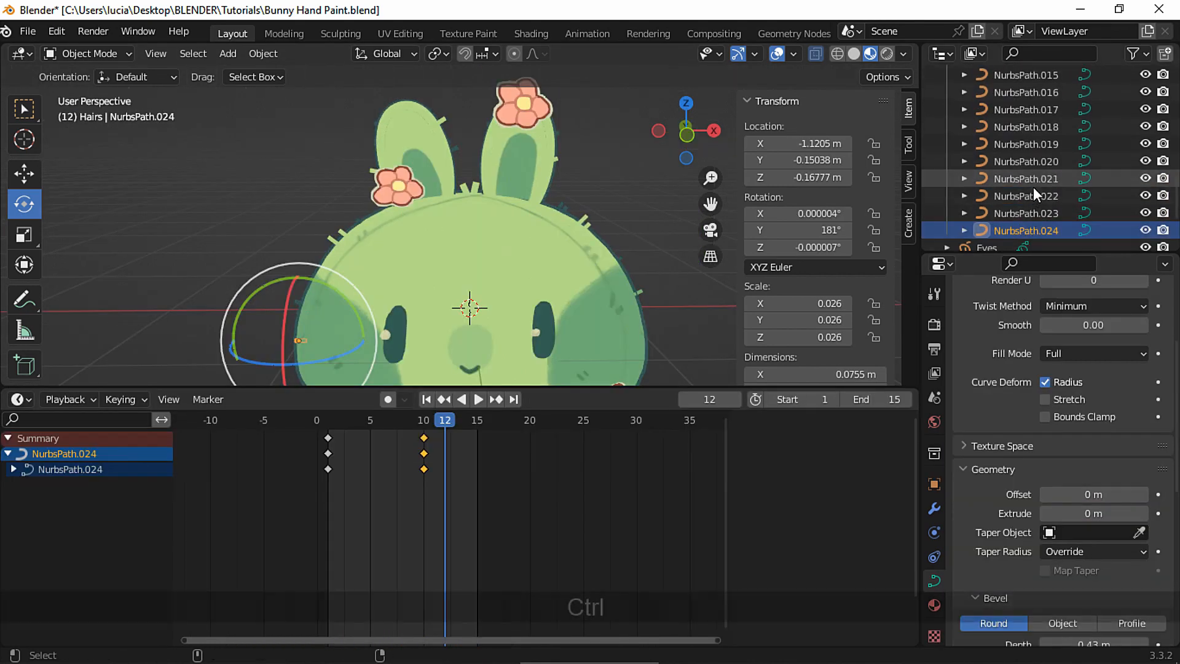
# Add the even-numbered hairs from NurbsPath.022 back to NurbsPath.010 to the selection
pyautogui.keyDown('ctrl'); pyautogui.click(1028, 195); pyautogui.keyUp('ctrl')
pyautogui.keyDown('ctrl'); pyautogui.click(1035, 161); pyautogui.keyUp('ctrl')
pyautogui.keyDown('ctrl'); pyautogui.click(1035, 126); pyautogui.keyUp('ctrl')
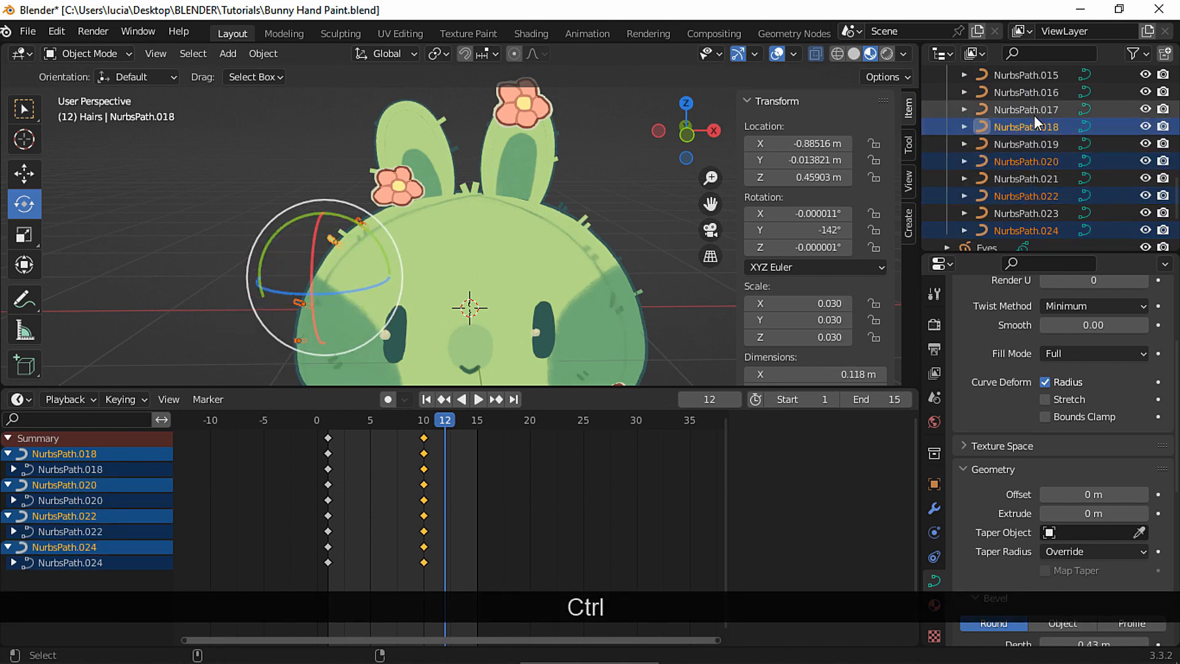
pyautogui.keyDown('ctrl'); pyautogui.click(1033, 91); pyautogui.keyUp('ctrl')
pyautogui.scroll(4, 1045, 184)
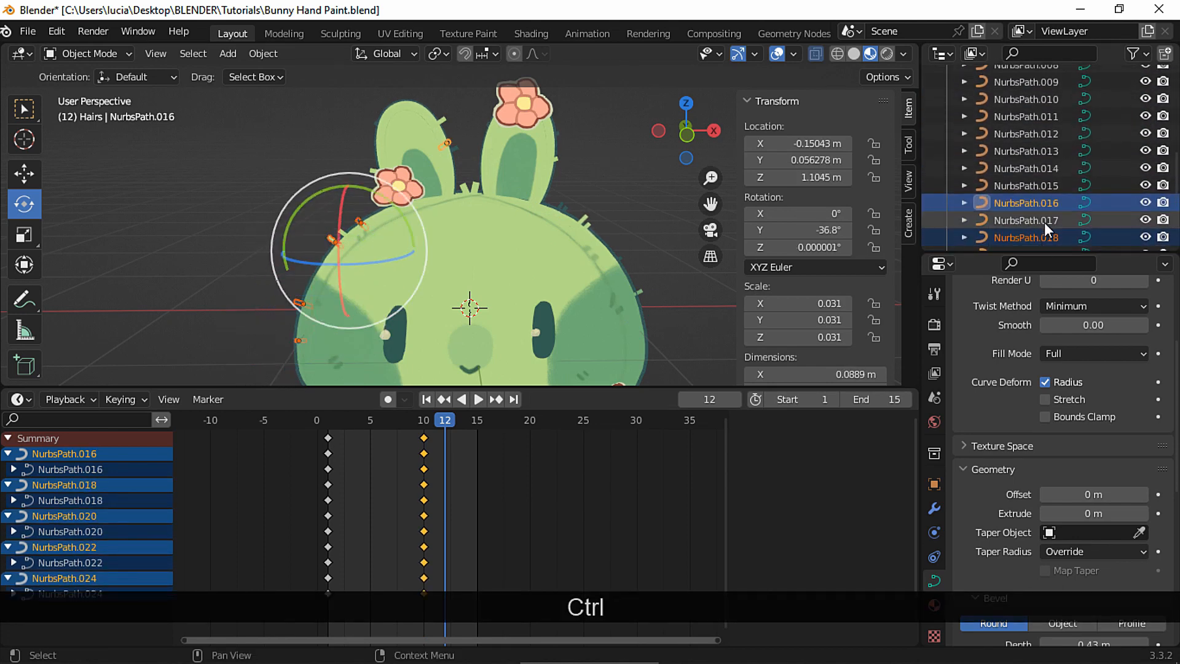
pyautogui.keyDown('ctrl'); pyautogui.click(1034, 166); pyautogui.keyUp('ctrl')
pyautogui.keyDown('ctrl'); pyautogui.click(1032, 132); pyautogui.keyUp('ctrl')
pyautogui.keyDown('ctrl'); pyautogui.click(1028, 99); pyautogui.keyUp('ctrl')
pyautogui.scroll(5, 1038, 184)
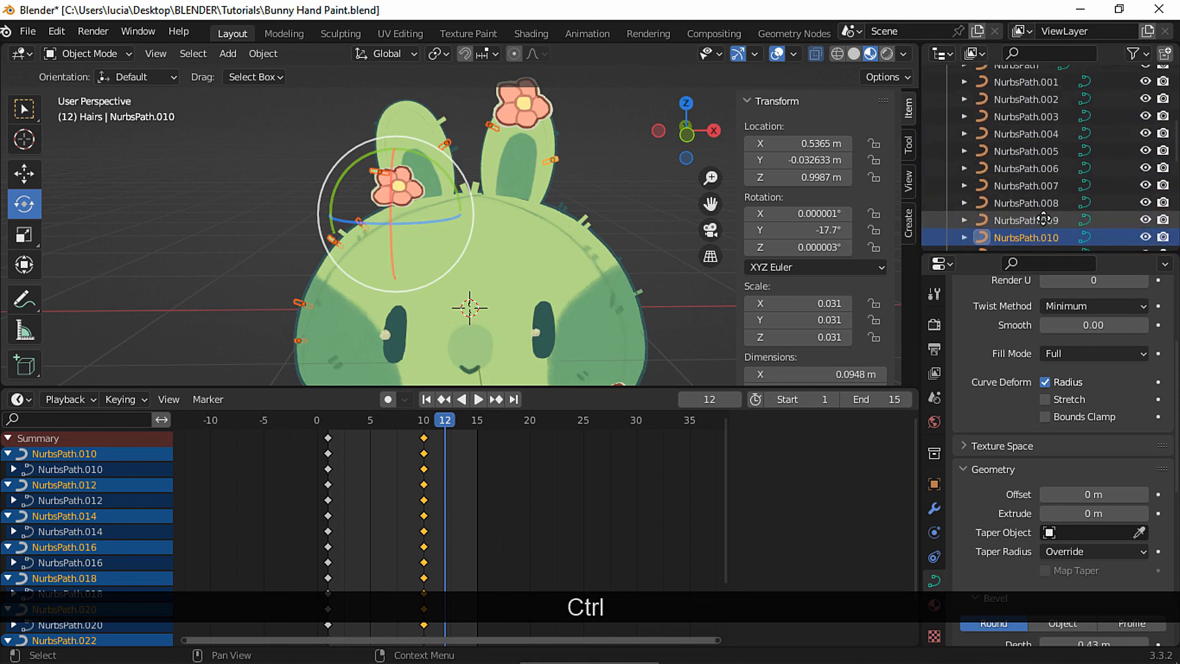
# Add the even-numbered hairs NurbsPath.008 back to NurbsPath to the selection and move their second keyframes to frame 8
pyautogui.keyDown('ctrl'); pyautogui.click(1037, 203); pyautogui.keyUp('ctrl')
pyautogui.keyDown('ctrl'); pyautogui.click(1035, 166); pyautogui.keyUp('ctrl')
pyautogui.keyDown('ctrl'); pyautogui.click(1031, 134); pyautogui.keyUp('ctrl')
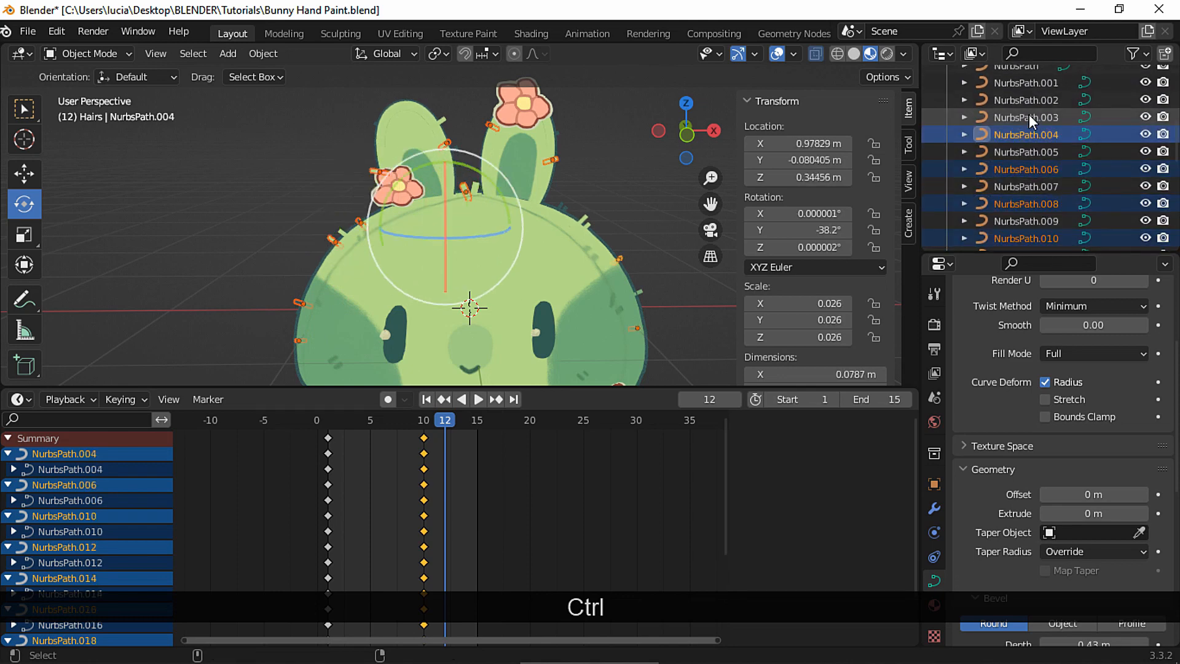
pyautogui.keyDown('ctrl'); pyautogui.click(1029, 100); pyautogui.keyUp('ctrl')
pyautogui.scroll(4, 1027, 123)
pyautogui.keyDown('ctrl'); pyautogui.click(1027, 132); pyautogui.keyUp('ctrl')
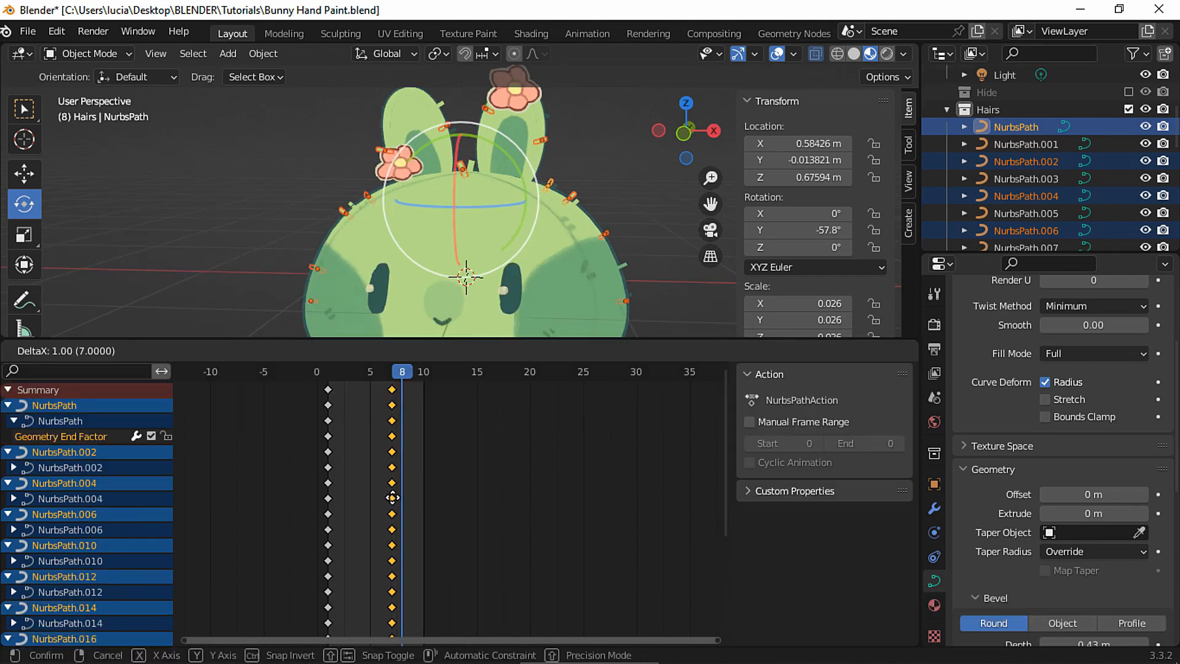
pyautogui.moveTo(422, 498); pyautogui.dragTo(401, 498)
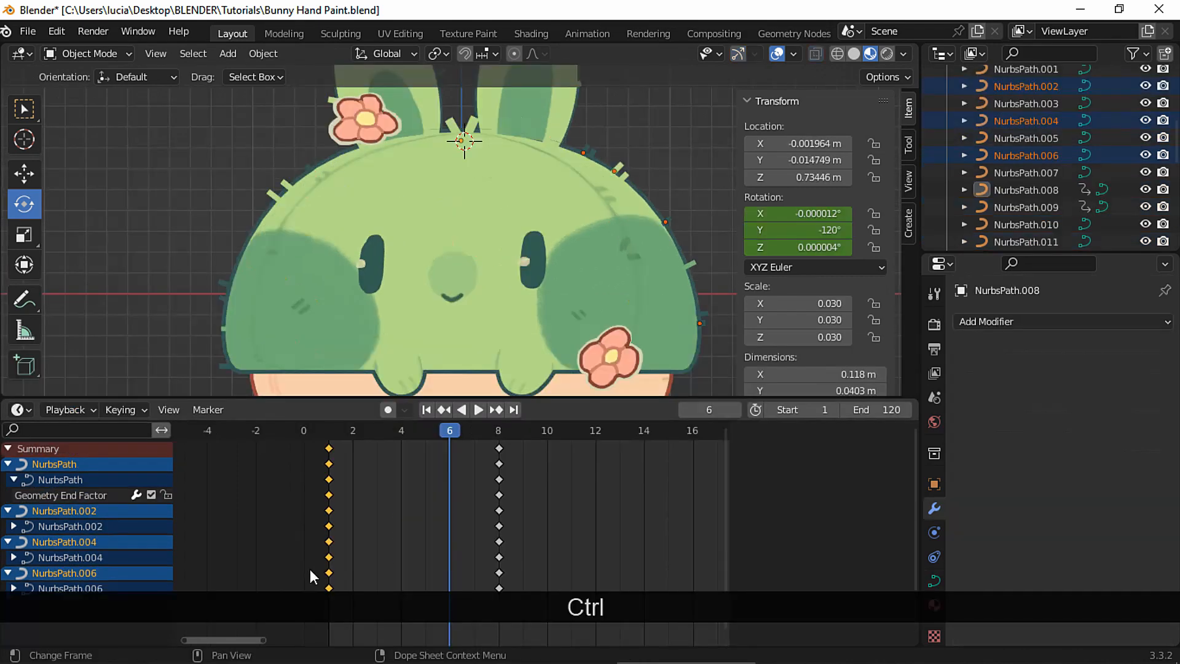
# Copy the selected even-numbered hairs' frame 1 keyframes and paste them on frame 16
pyautogui.moveTo(303, 594); pyautogui.dragTo(372, 442)
pyautogui.hotkey('ctrl', 'c')
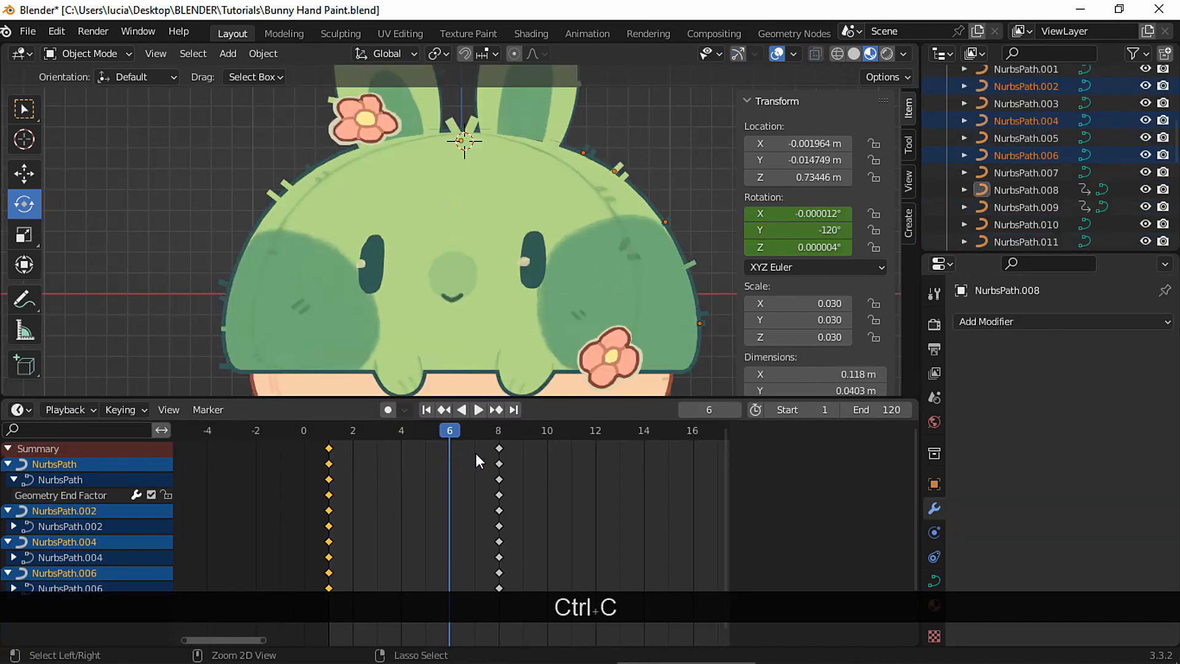
pyautogui.press('Up')
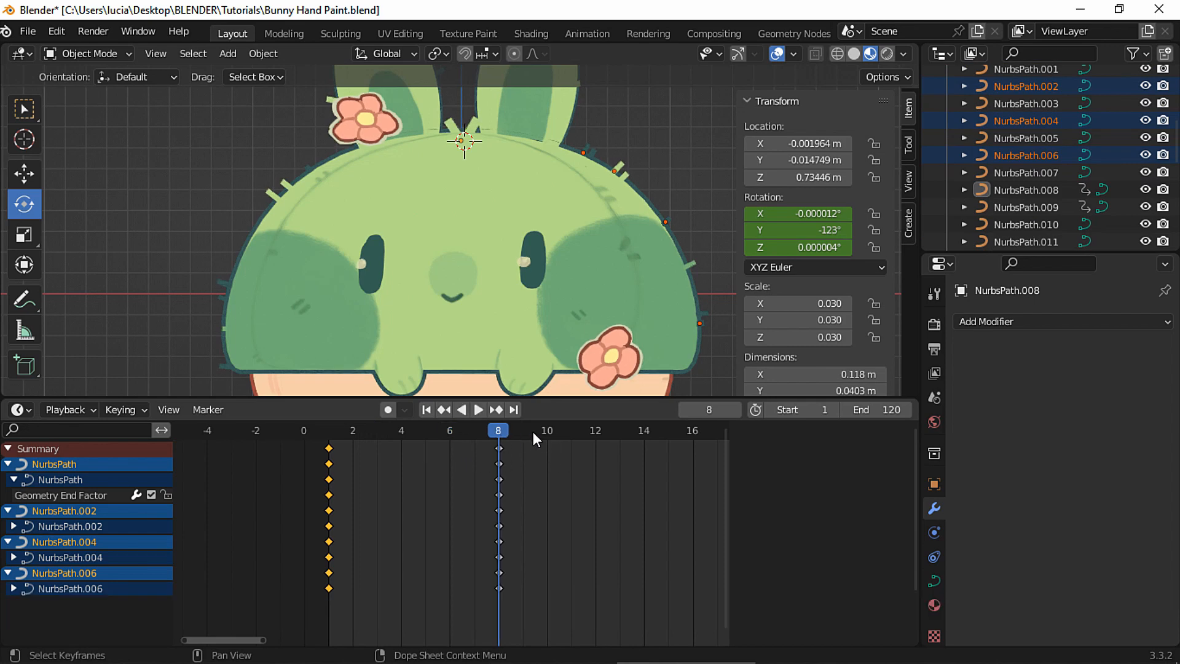
pyautogui.click(693, 432)
pyautogui.hotkey('ctrl', 'v')
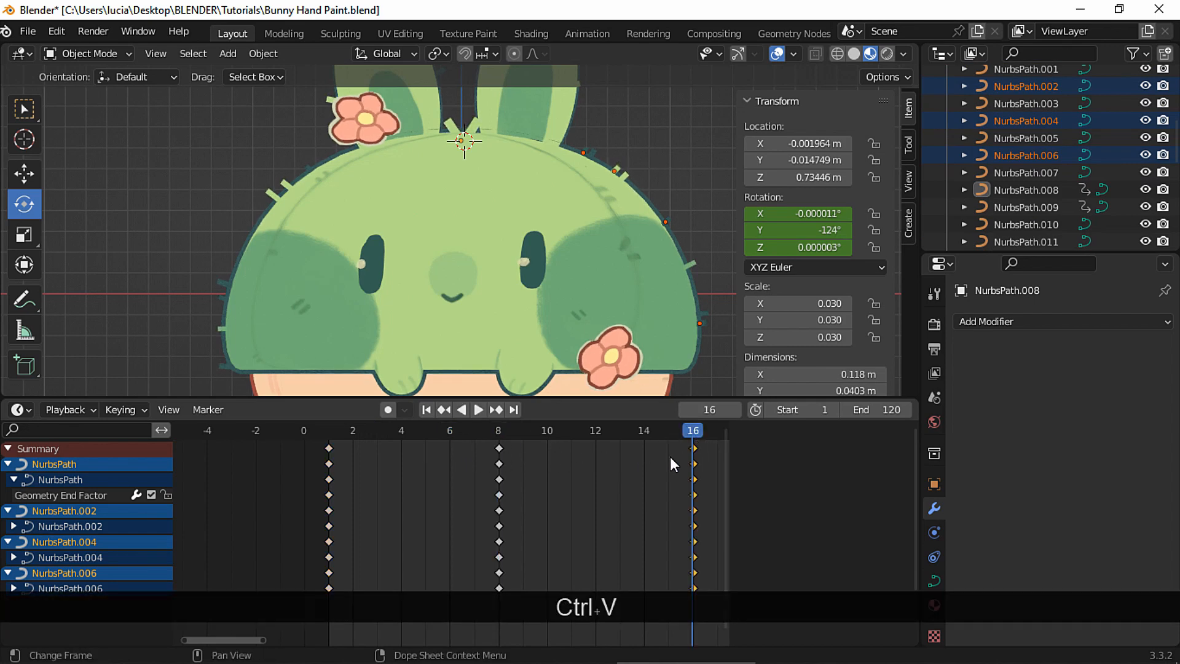
pyautogui.keyDown('ctrl'); pyautogui.moveTo(670, 464); pyautogui.dragTo(621, 496, button='middle'); pyautogui.keyUp('ctrl')
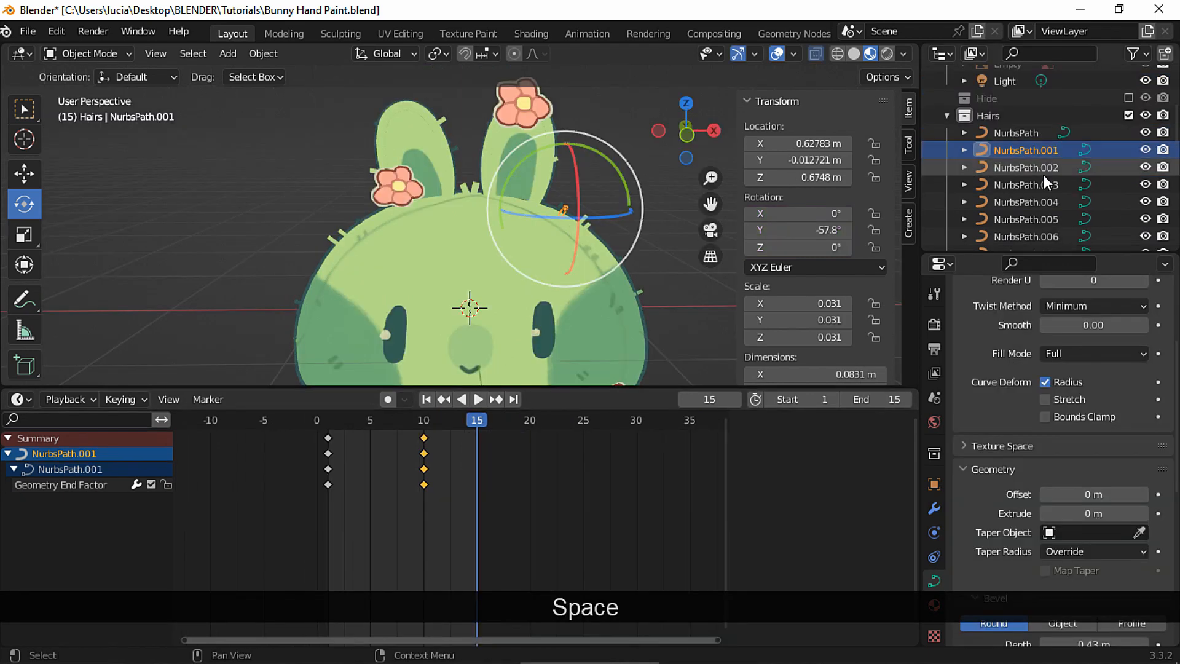
# Add the odd-numbered hairs from NurbsPath.003 to NurbsPath.013 to the selection containing NurbsPath.001
pyautogui.keyDown('ctrl'); pyautogui.click(1039, 184); pyautogui.keyUp('ctrl')
pyautogui.keyDown('ctrl'); pyautogui.click(1039, 219); pyautogui.keyUp('ctrl')
pyautogui.scroll(-5, 1037, 197)
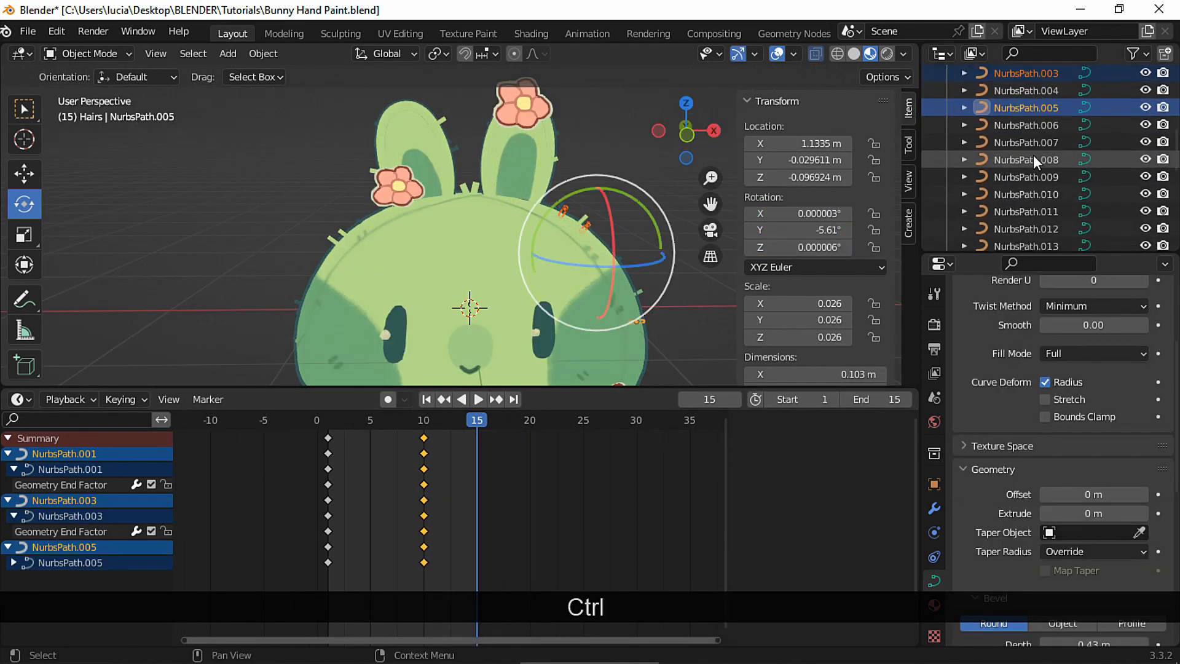
pyautogui.keyDown('ctrl'); pyautogui.click(1035, 145); pyautogui.keyUp('ctrl')
pyautogui.keyDown('ctrl'); pyautogui.click(1032, 179); pyautogui.keyUp('ctrl')
pyautogui.keyDown('ctrl'); pyautogui.click(1027, 213); pyautogui.keyUp('ctrl')
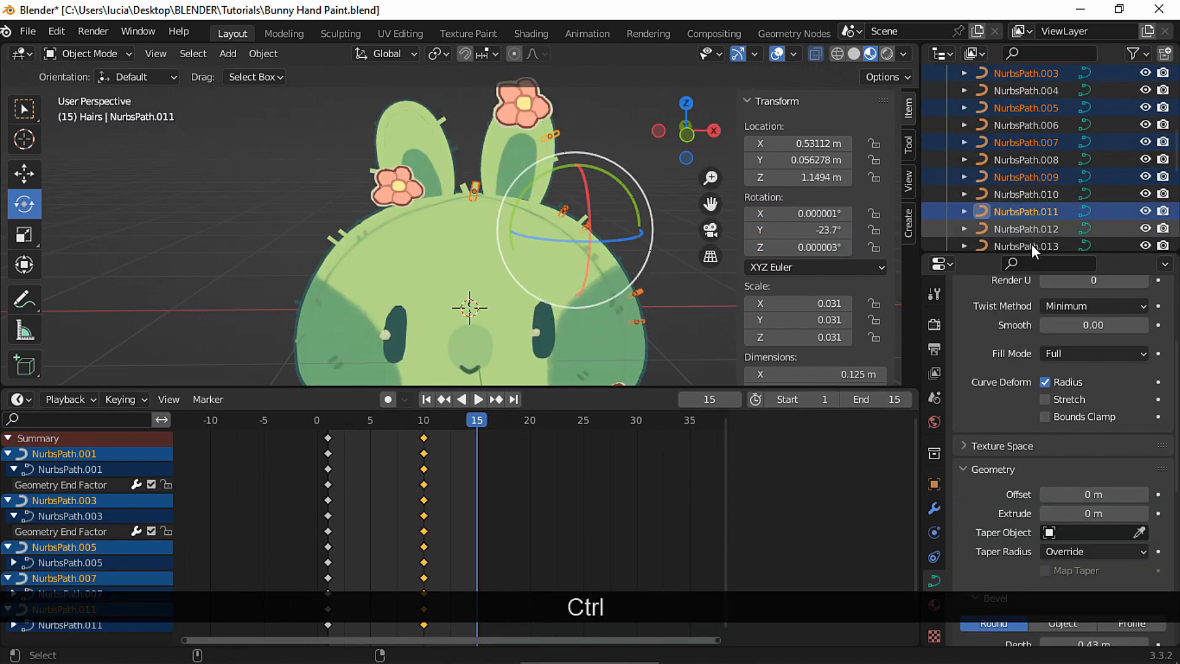
pyautogui.keyDown('ctrl'); pyautogui.click(1033, 246); pyautogui.keyUp('ctrl')
pyautogui.scroll(-5, 1035, 216)
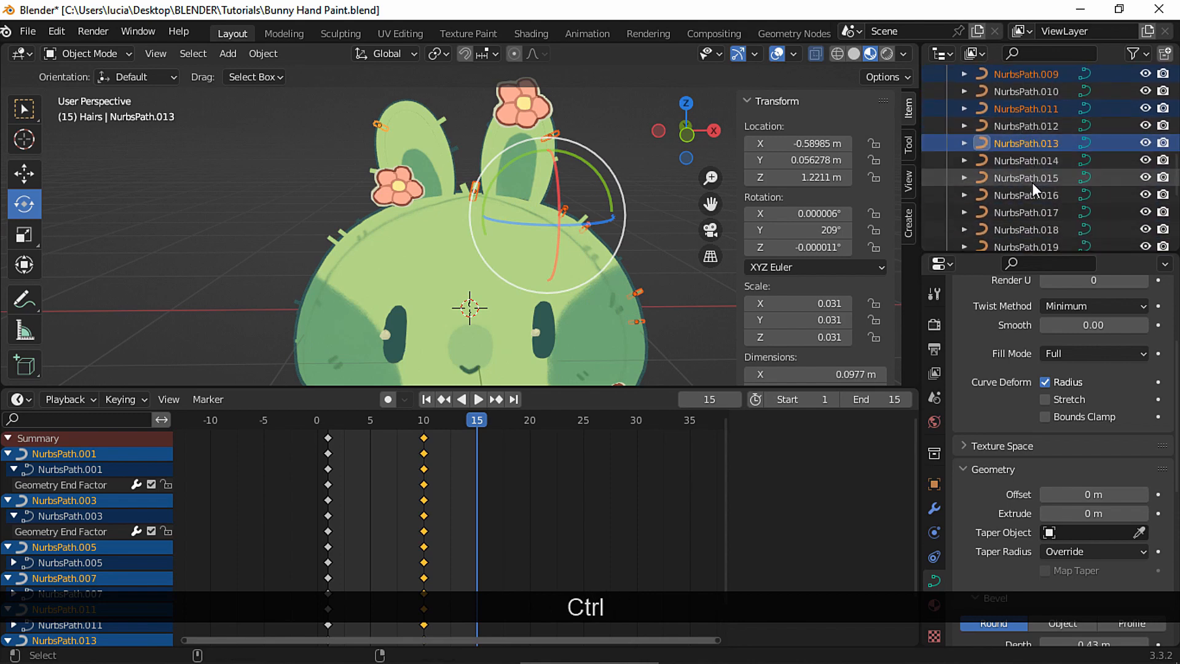
# Extend the selection with the odd-numbered hairs from NurbsPath.015 to NurbsPath.023
pyautogui.keyDown('ctrl'); pyautogui.click(1032, 181); pyautogui.keyUp('ctrl')
pyautogui.keyDown('ctrl'); pyautogui.click(1035, 212); pyautogui.keyUp('ctrl')
pyautogui.keyDown('ctrl'); pyautogui.click(1031, 245); pyautogui.keyUp('ctrl')
pyautogui.scroll(-1, 1031, 185)
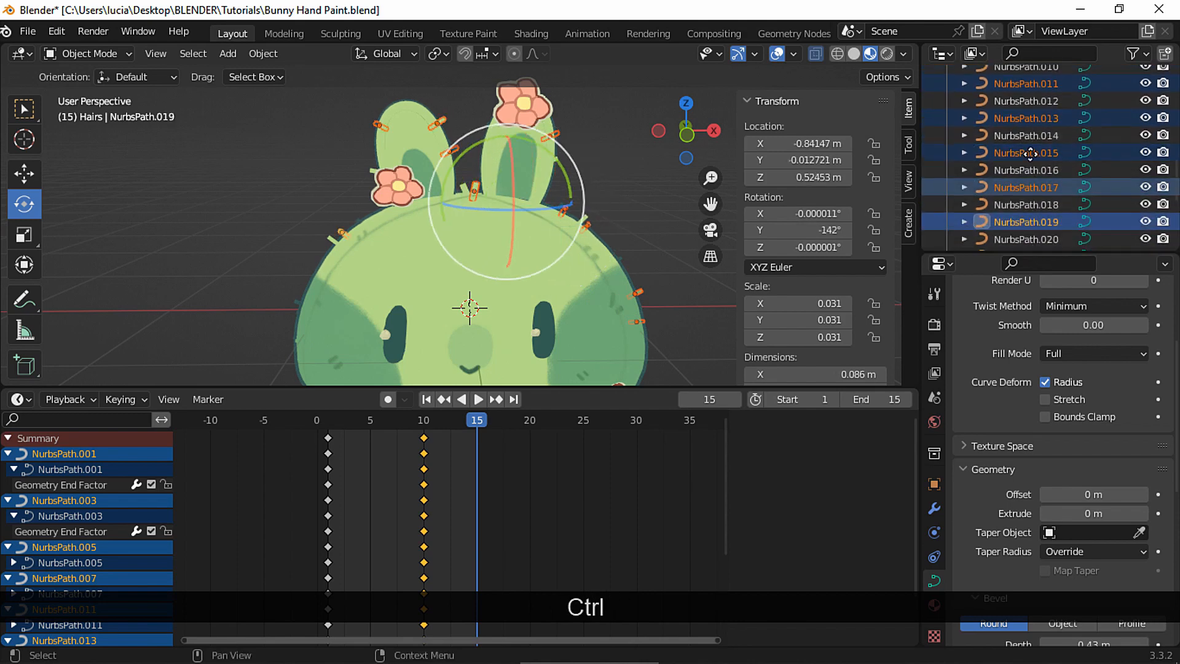
pyautogui.scroll(-5, 1031, 153)
pyautogui.keyDown('ctrl'); pyautogui.click(1036, 150); pyautogui.keyUp('ctrl')
pyautogui.keyDown('ctrl'); pyautogui.click(1031, 181); pyautogui.keyUp('ctrl')
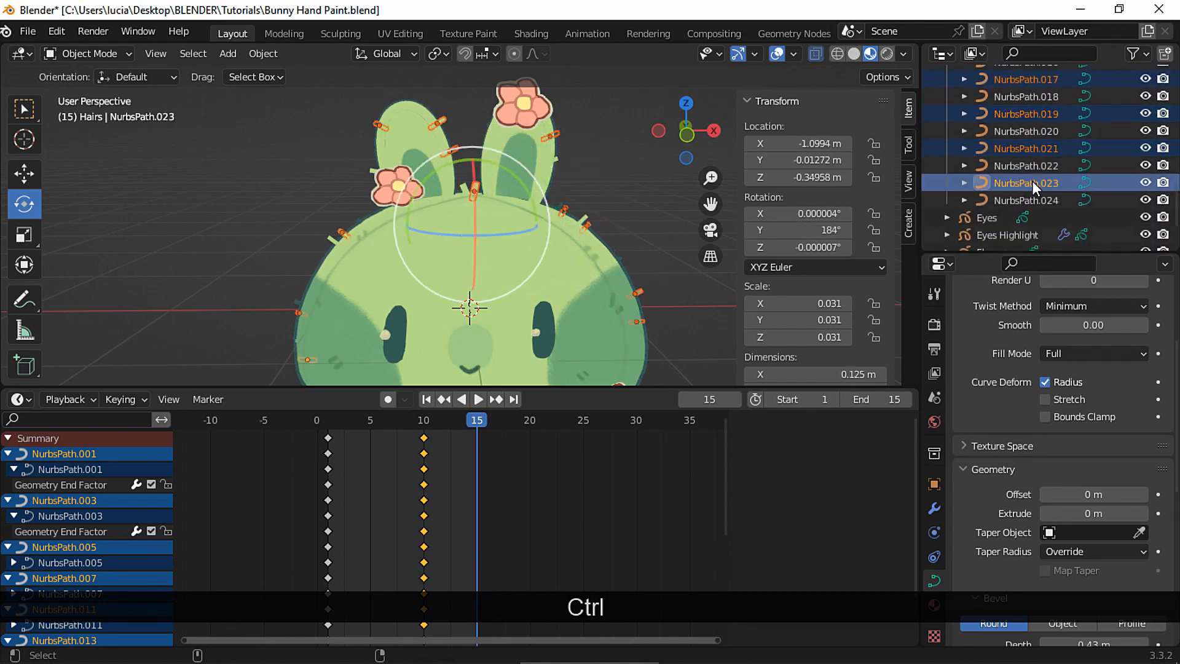
# Move the selected odd-numbered hairs' second keyframes earlier to frame 6
pyautogui.press('g')
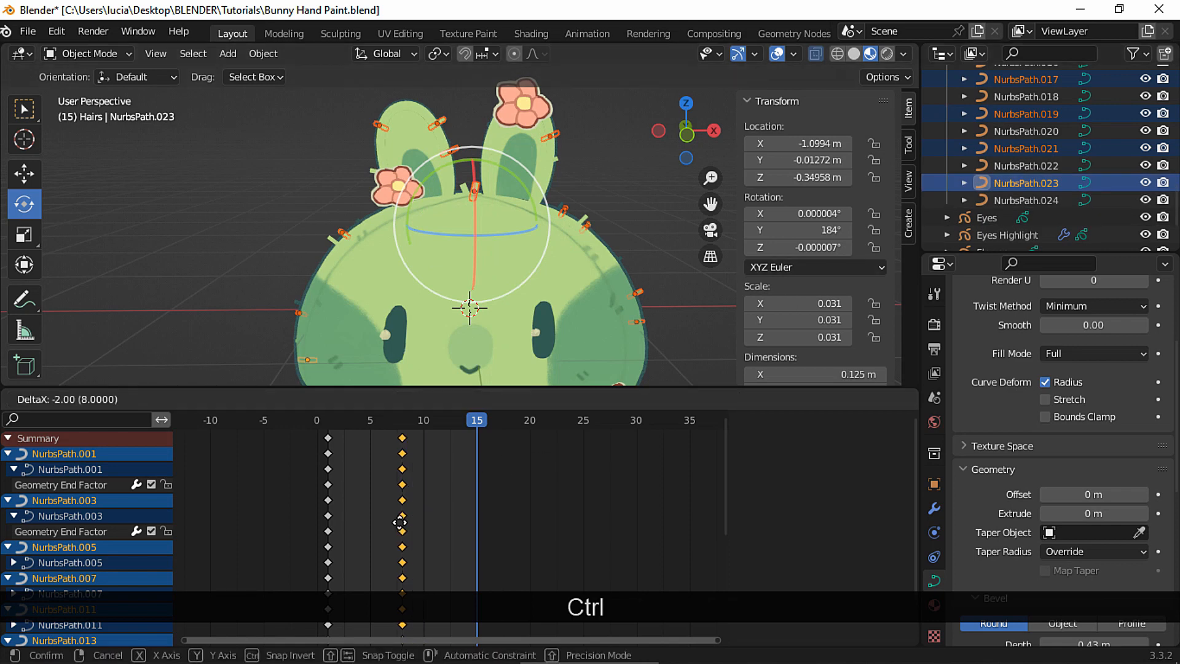
pyautogui.moveTo(400, 522); pyautogui.dragTo(397, 523)
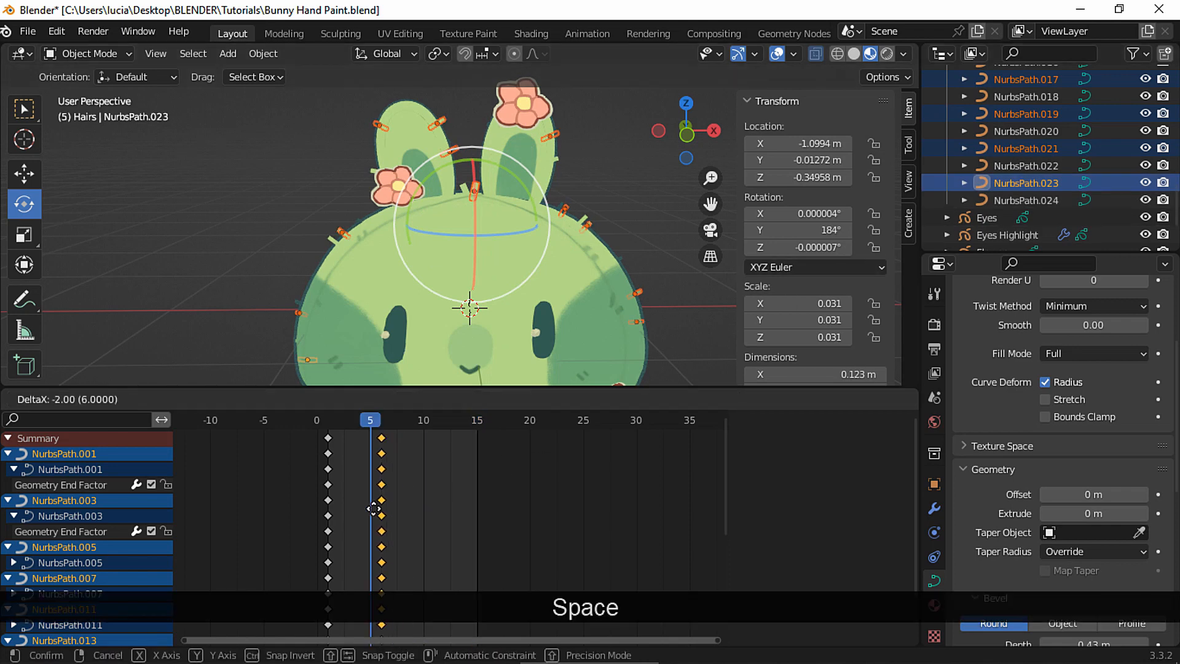
pyautogui.moveTo(372, 507); pyautogui.dragTo(352, 510)
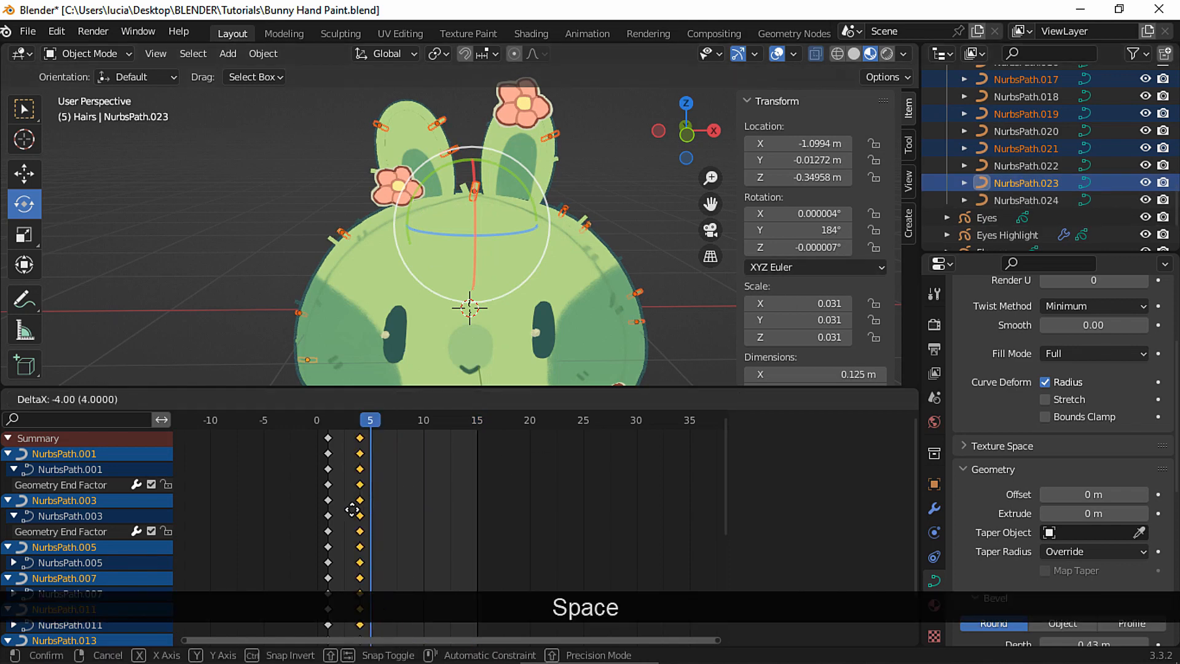
pyautogui.click(353, 510)
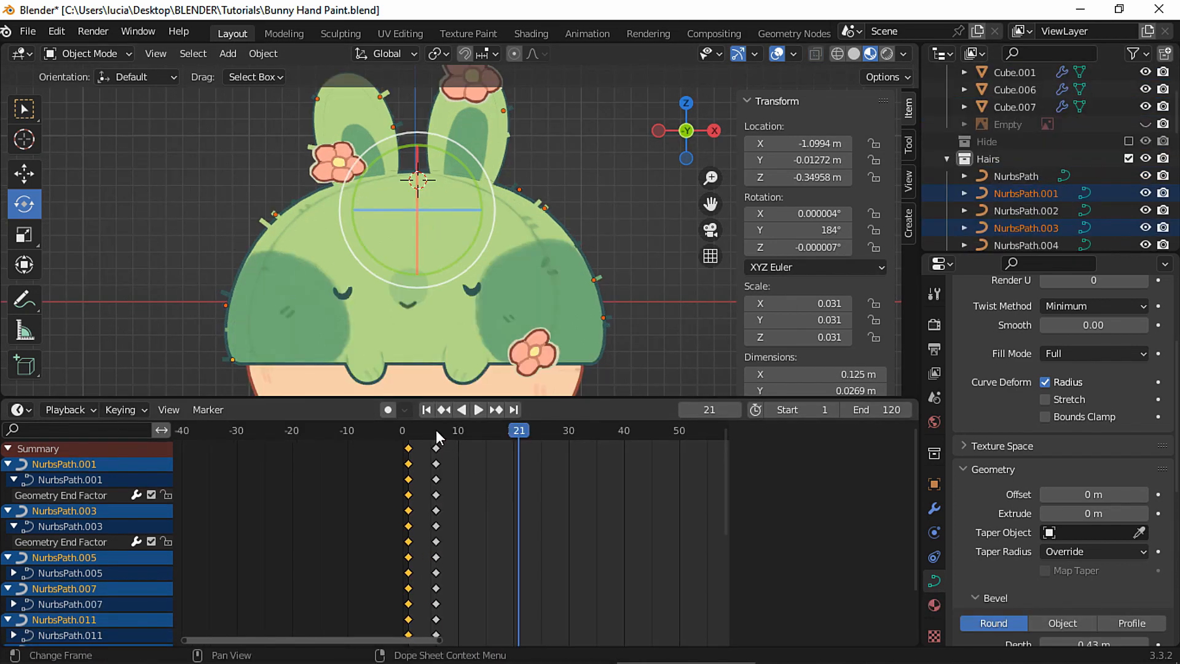
# Copy the odd-numbered hairs' frame 1 keyframes and paste them on frame 12
pyautogui.click(437, 430)
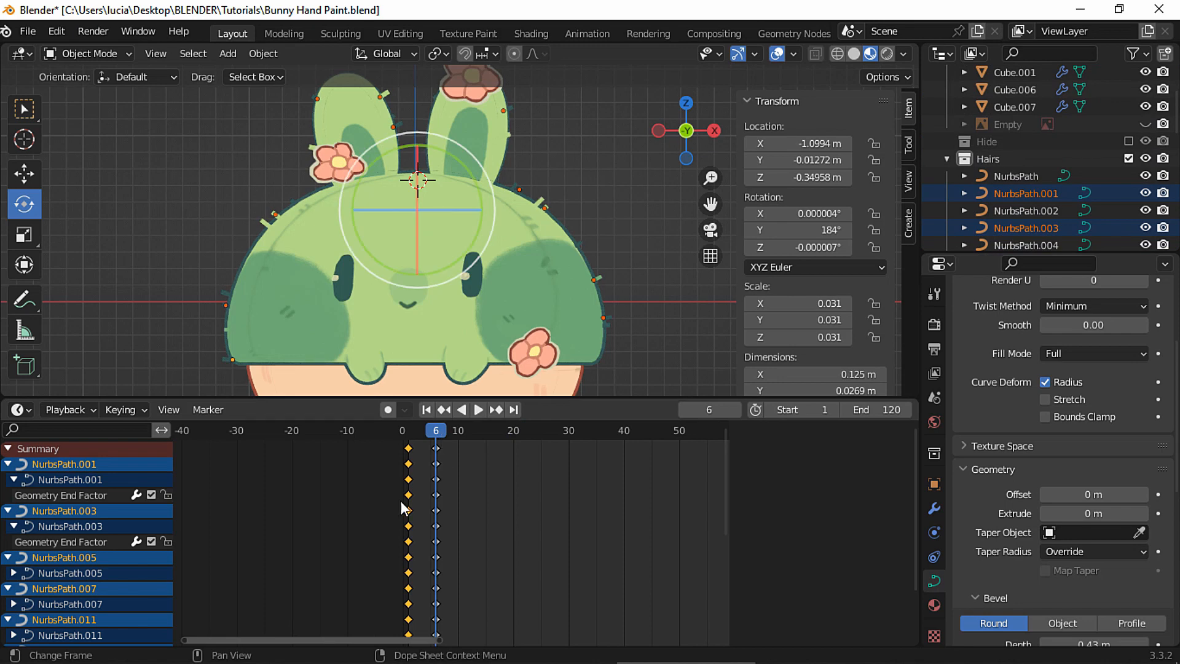
pyautogui.hotkey('ctrl', 'c')
pyautogui.moveTo(456, 434); pyautogui.dragTo(466, 437)
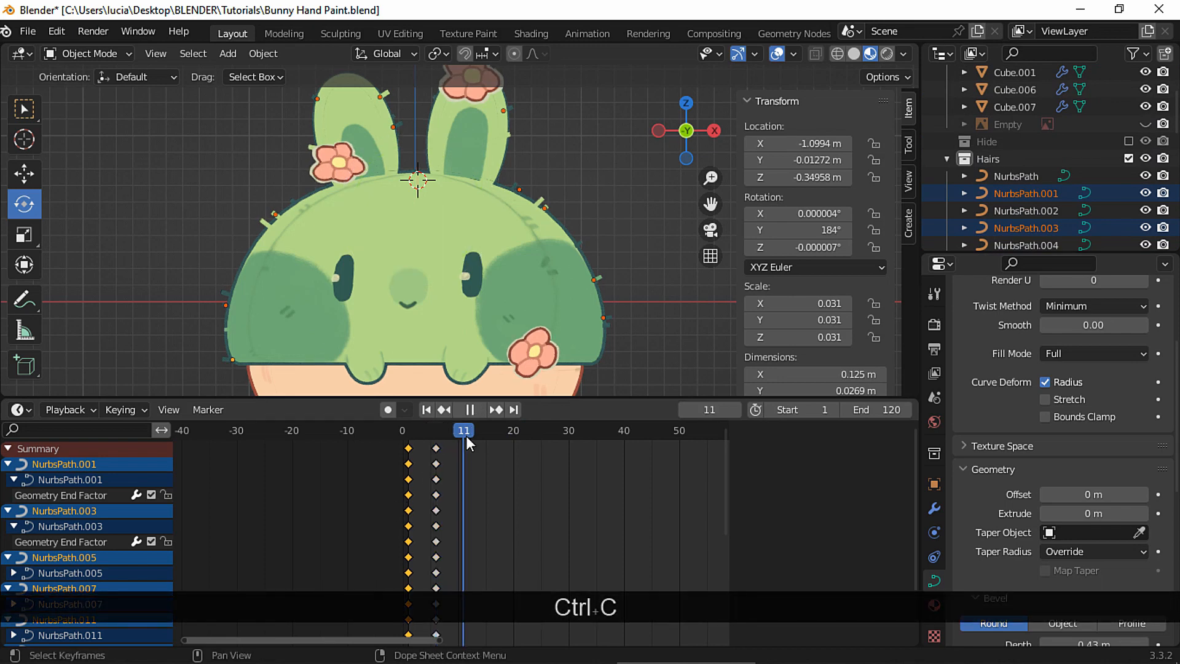
pyautogui.hotkey('ctrl', 'v')
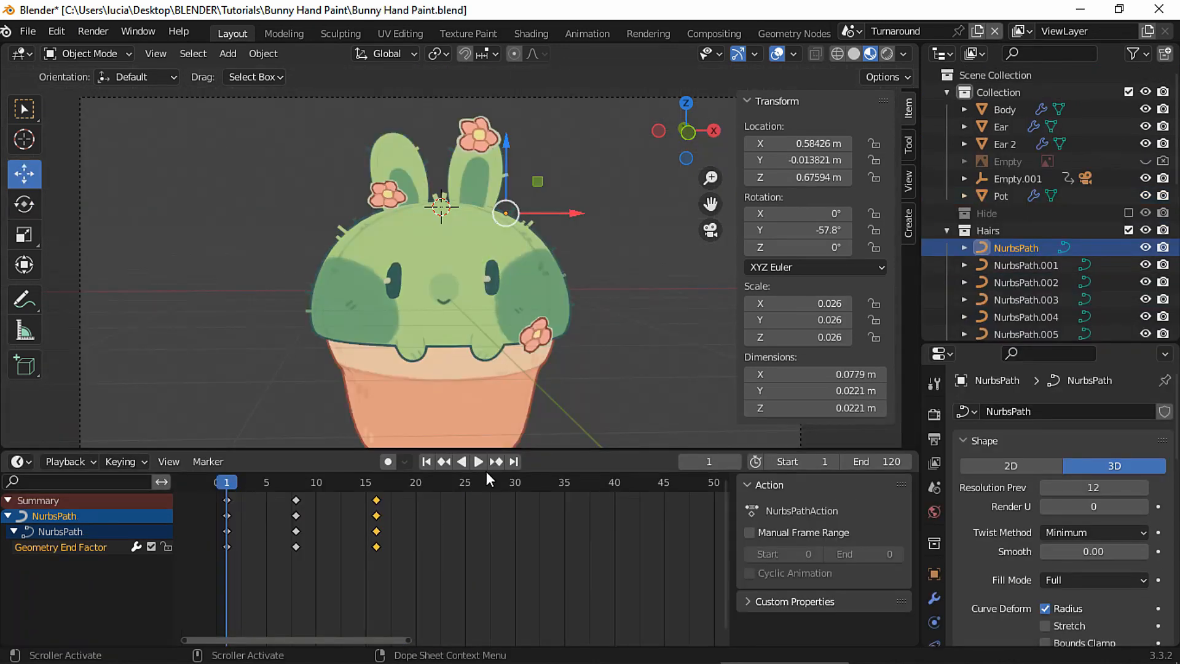
# Step through the End factor keyframes of NurbsPath and NurbsPath.001 to compare the timing of the two hair groups
pyautogui.click(496, 462)
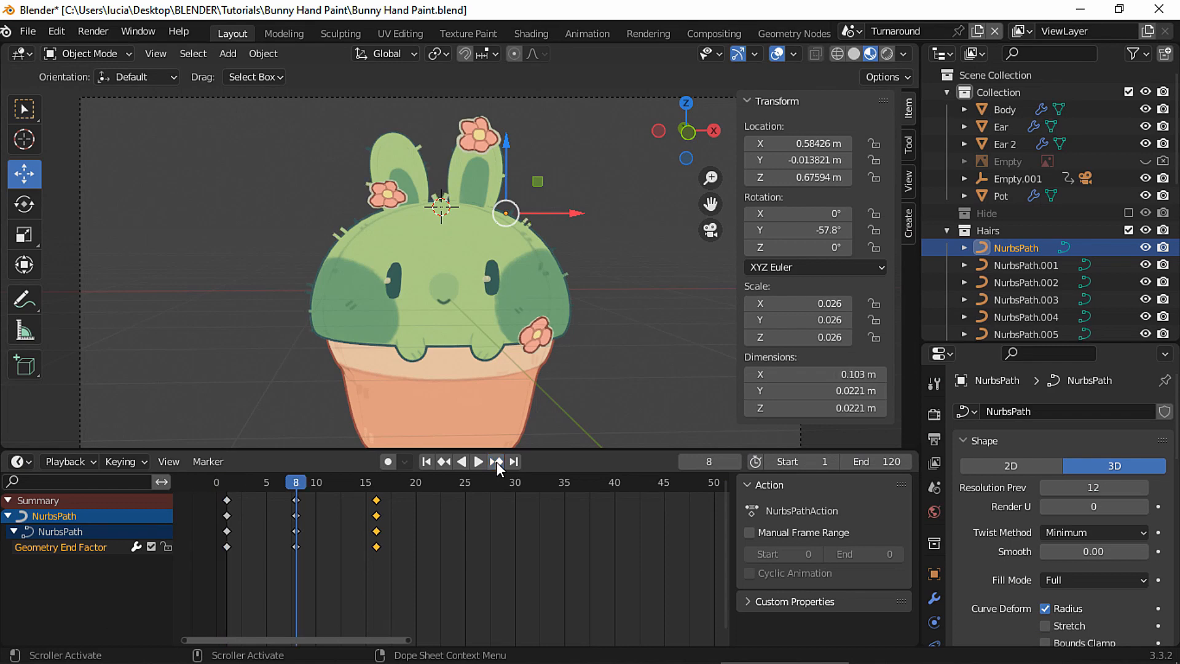
pyautogui.click(496, 462)
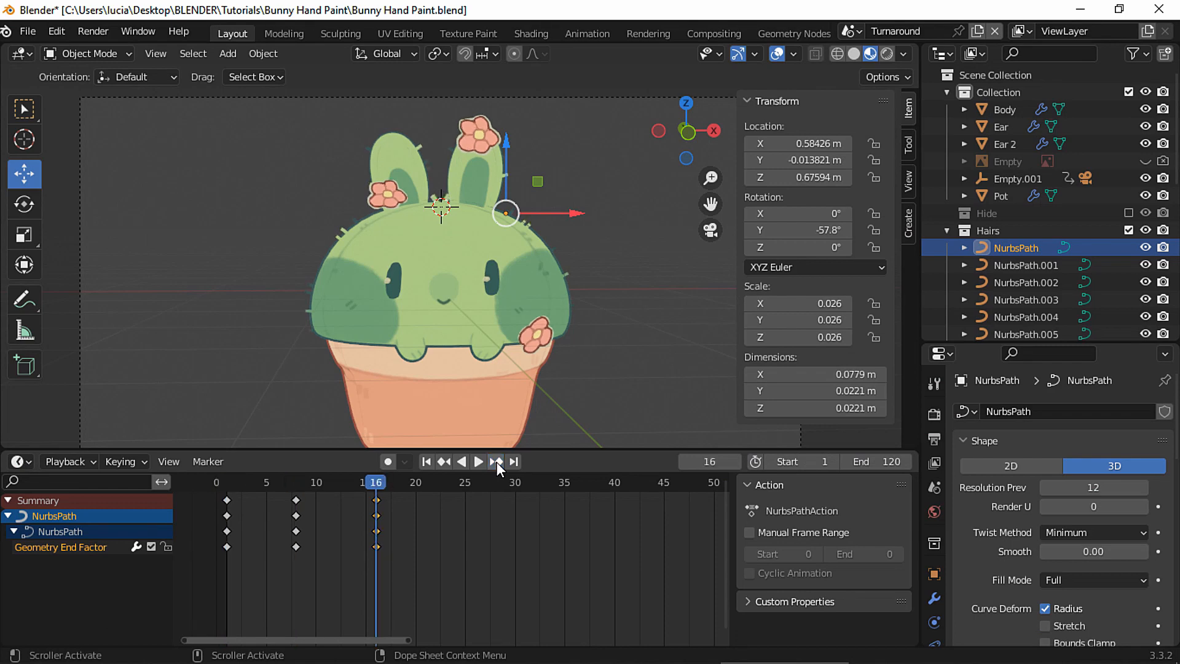
pyautogui.click(983, 271)
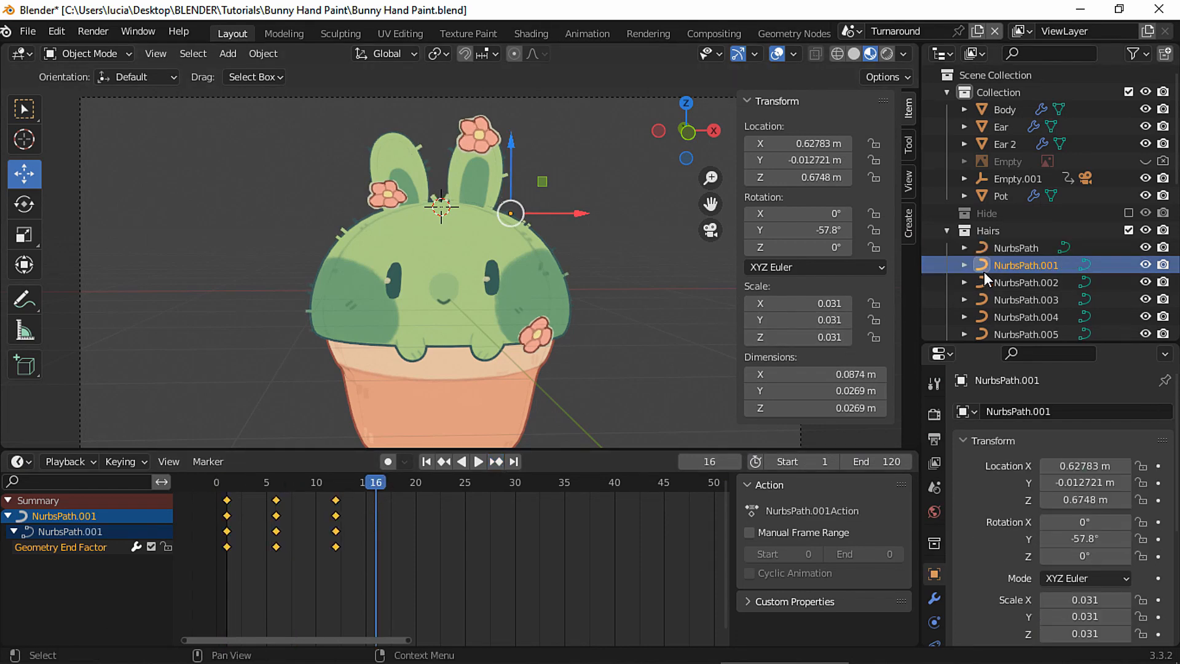
pyautogui.click(228, 488)
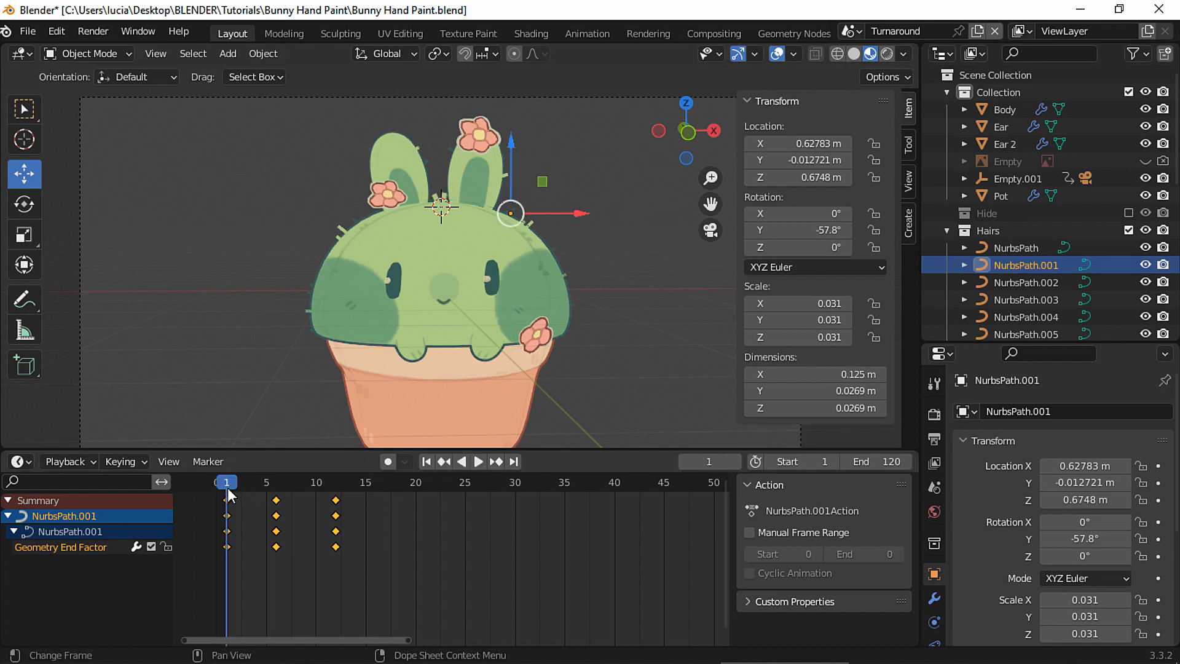
pyautogui.click(493, 463)
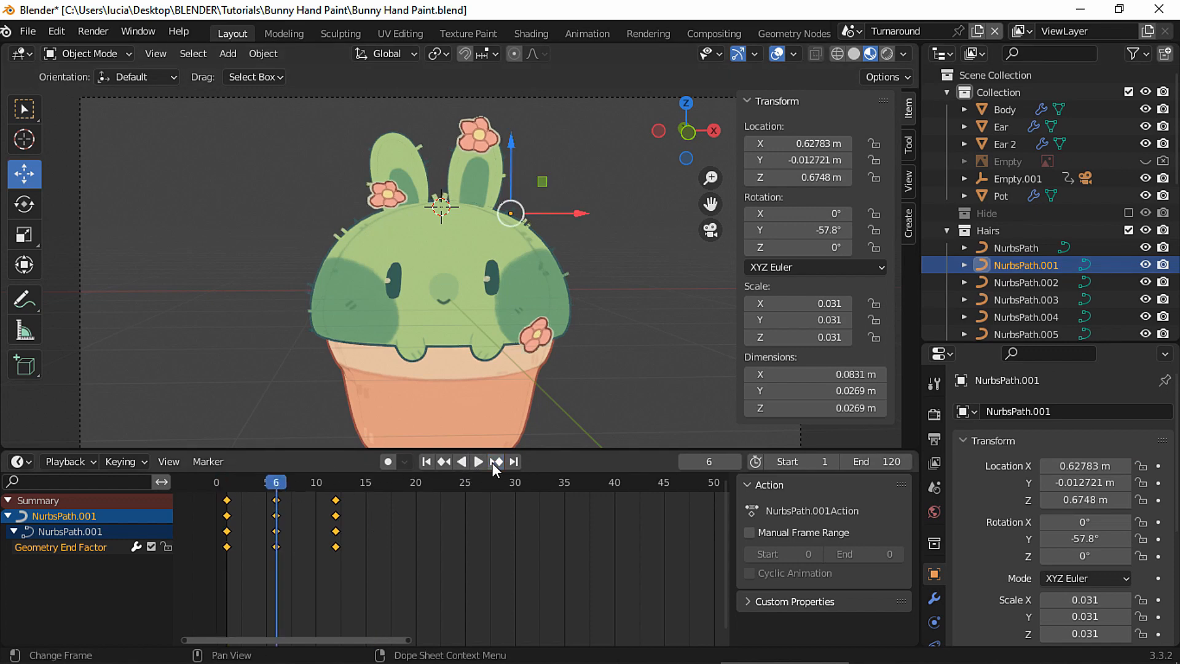
pyautogui.click(493, 463)
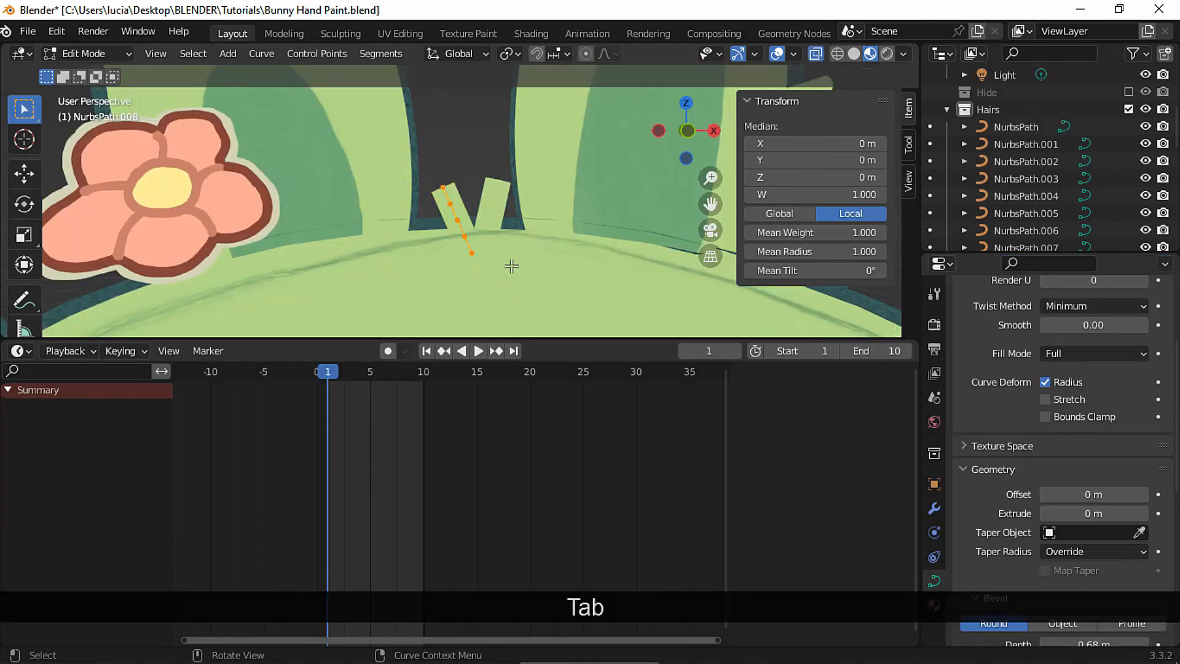
# Snap the 3D cursor to the base control point of the head-top hair NurbsPath.008
pyautogui.click(472, 253)
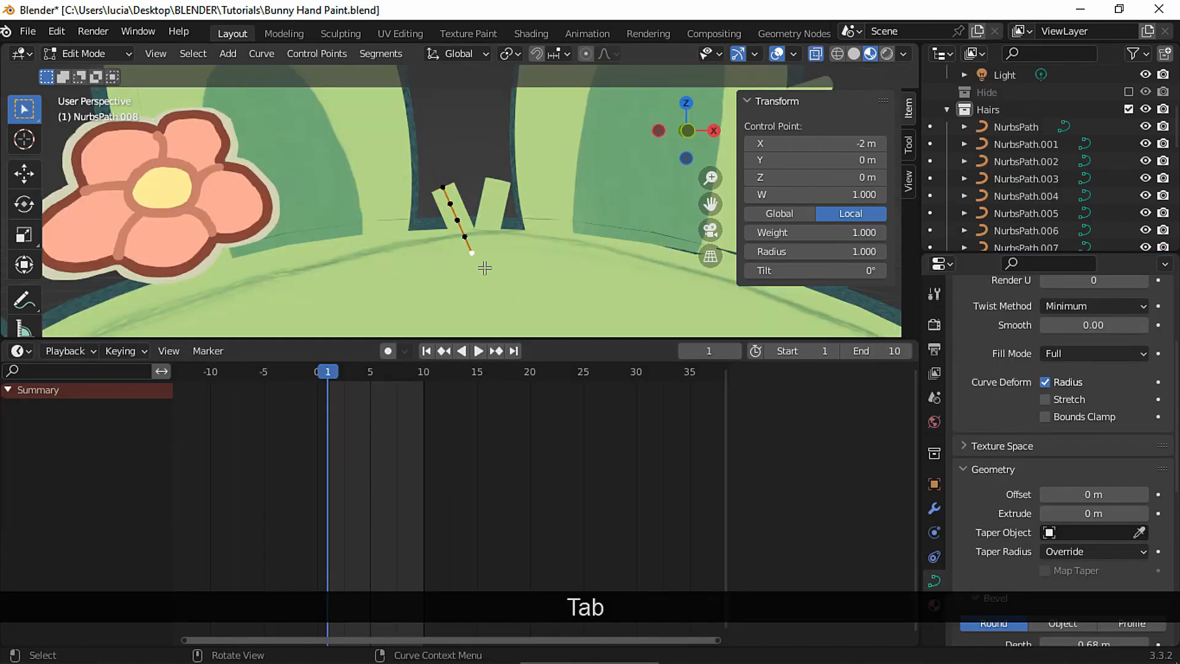
pyautogui.hotkey('shift', 's')
pyautogui.click(487, 272)
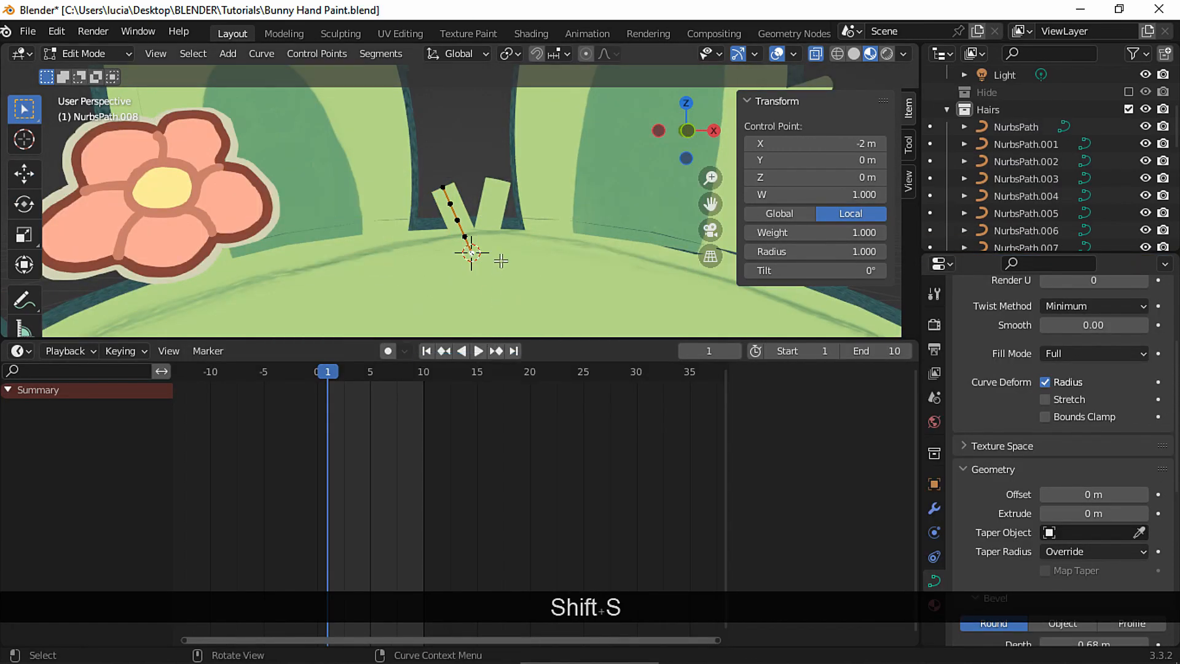
# Return to Object Mode and keyframe the rotation of NurbsPath.008 on frame 1
pyautogui.press('Tab')
pyautogui.press('i')
pyautogui.click(449, 237)
pyautogui.press('space')
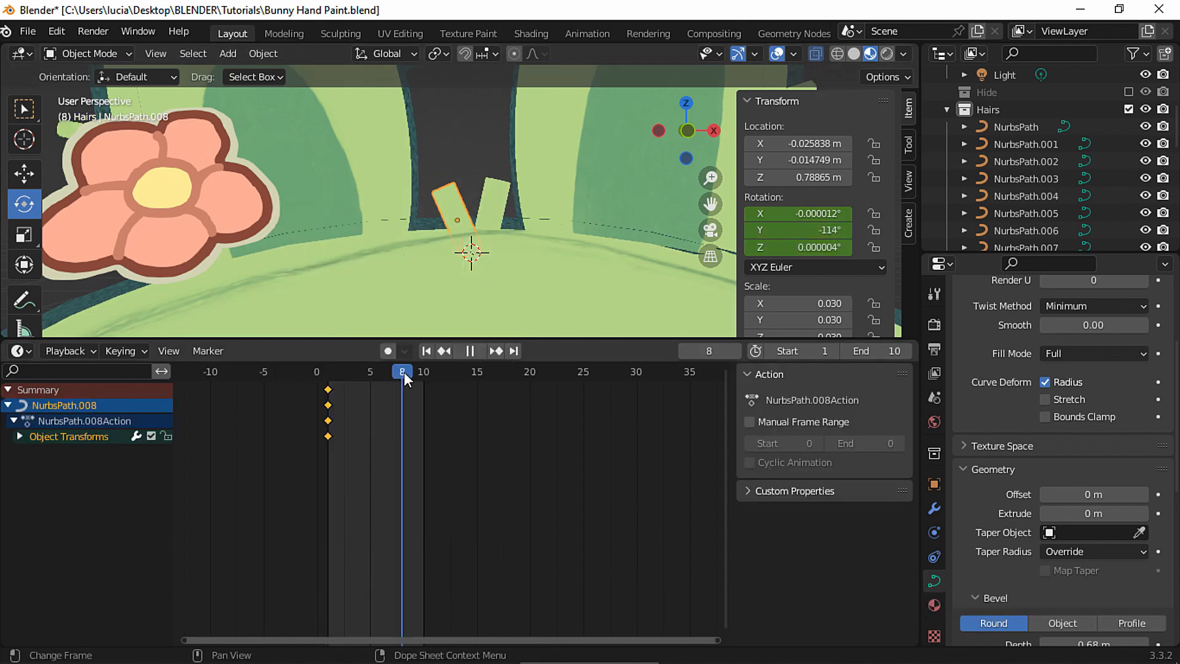
# Stop playback and set the origin of the head-top hair NurbsPath.008 to the 3D cursor
pyautogui.press('space')
pyautogui.click(266, 54)
pyautogui.moveTo(289, 86)
pyautogui.click(473, 127)
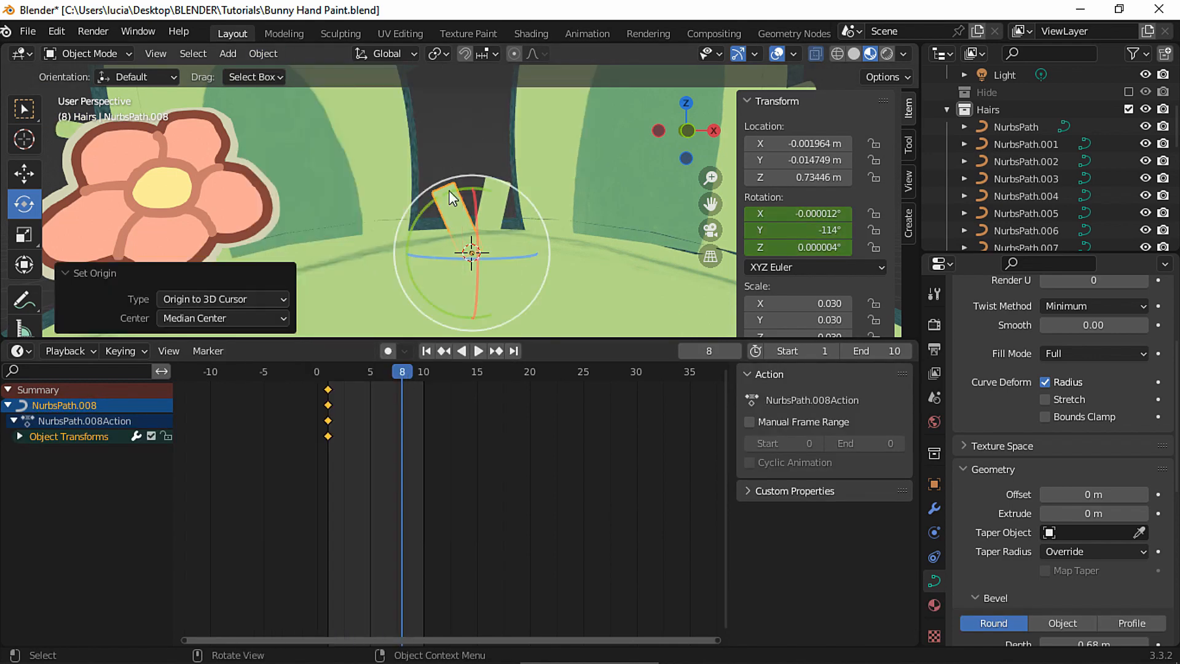
# Rotate NurbsPath.008 about -10.7° around Y on frame 8 and keyframe its rotation
pyautogui.moveTo(453, 197); pyautogui.dragTo(475, 227)
pyautogui.press('i')
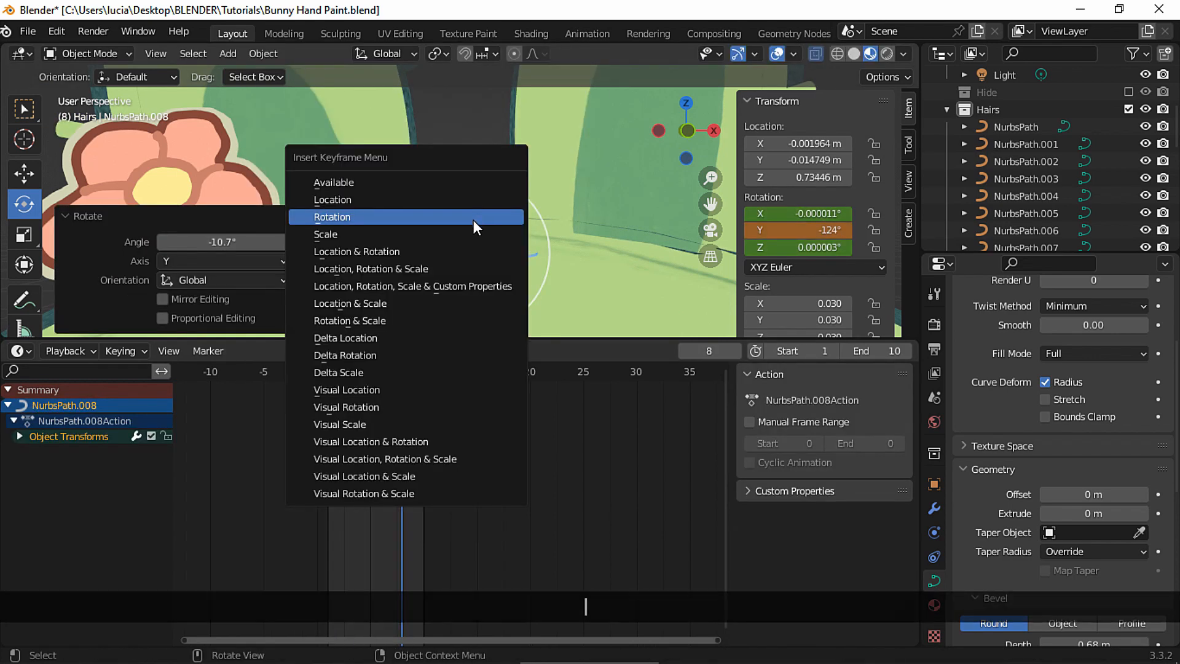
pyautogui.click(475, 217)
# Keyframe the rotation of the other head-top hair, NurbsPath.009, on frame 1
pyautogui.click(496, 203)
pyautogui.click(331, 373)
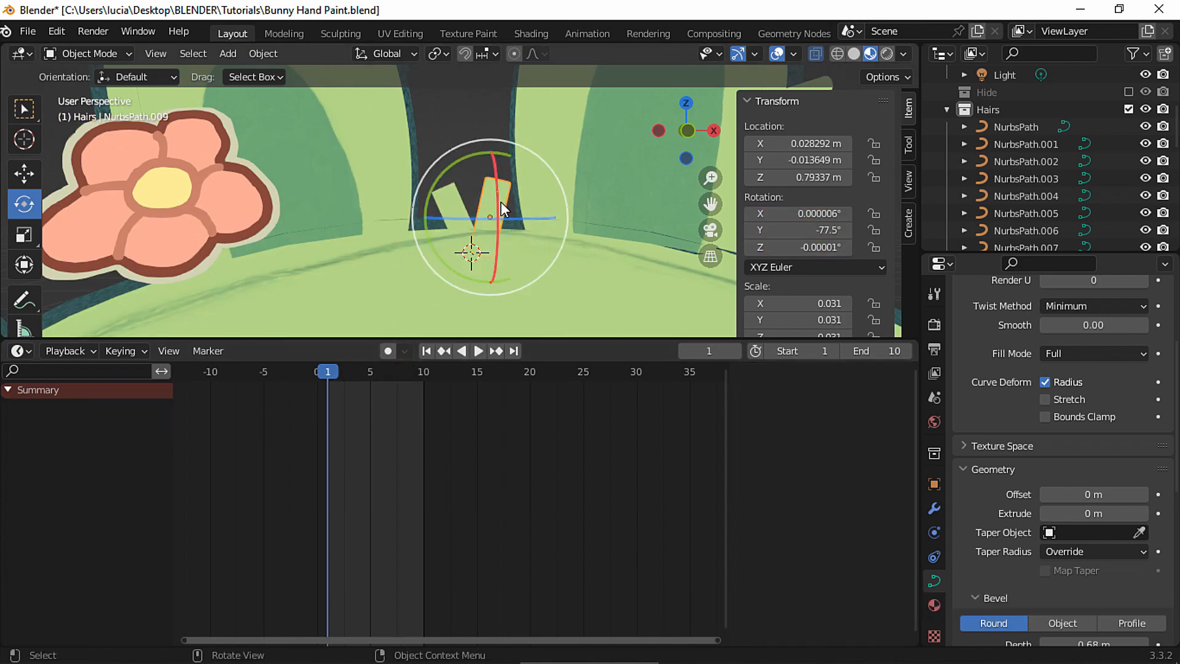
pyautogui.press('i')
pyautogui.click(492, 216)
# Snap the 3D cursor to NurbsPath.009's base control point and set the hair's origin to the cursor
pyautogui.press('Tab')
pyautogui.hotkey('shift', 's')
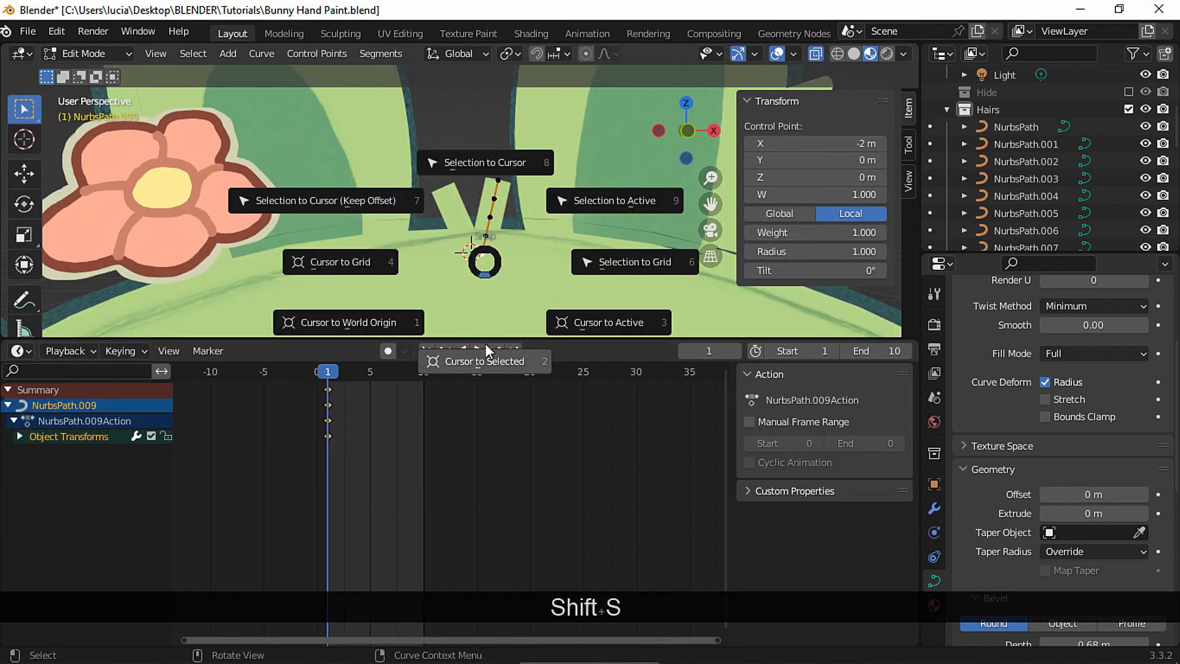
pyautogui.click(486, 357)
pyautogui.press('Tab')
pyautogui.click(264, 54)
pyautogui.moveTo(276, 86)
pyautogui.click(517, 128)
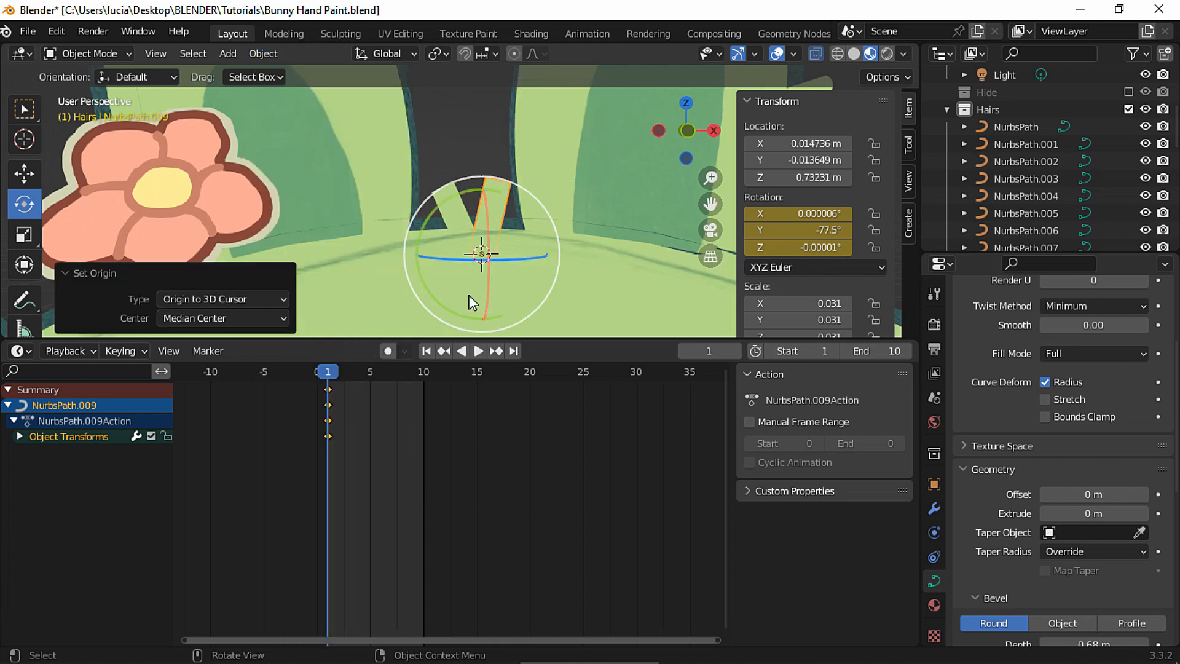
# Rotate NurbsPath.009 slightly about its base on frame 8, keyframe its rotation and play the animation
pyautogui.moveTo(392, 373); pyautogui.dragTo(402, 374)
pyautogui.moveTo(455, 195); pyautogui.dragTo(484, 196)
pyautogui.press('i')
pyautogui.click(520, 220)
pyautogui.press('space')
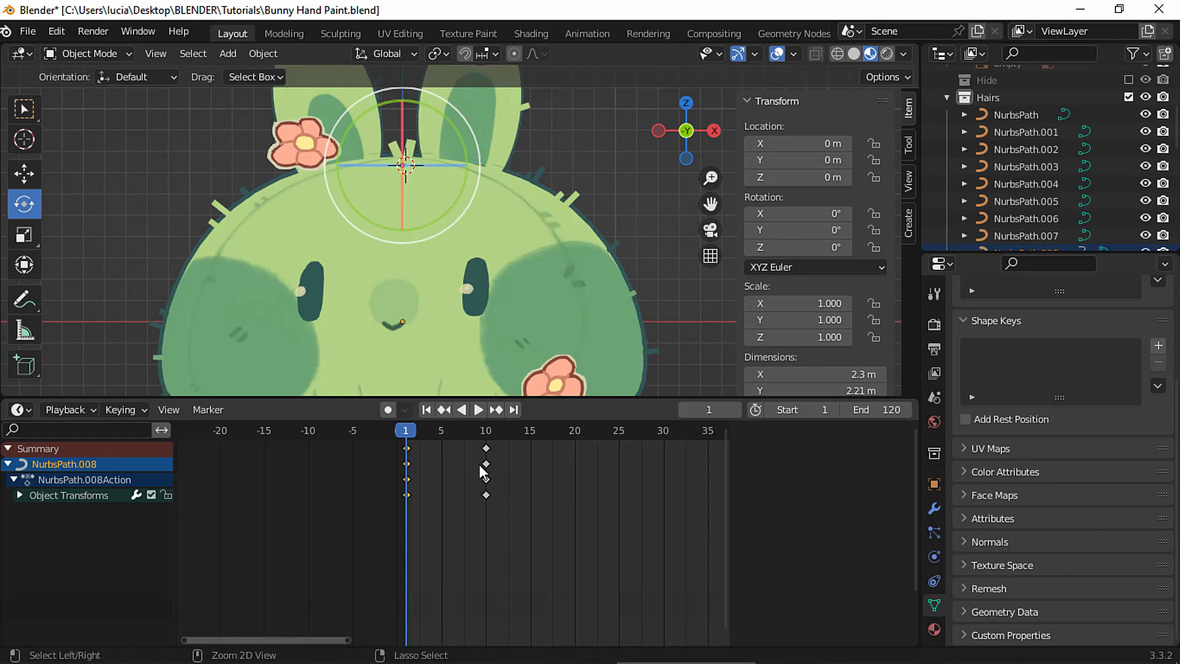
# Copy NurbsPath.008's frame 1 rotation keyframes and paste them on frame 20
pyautogui.hotkey('ctrl', 'c')
pyautogui.click(485, 431)
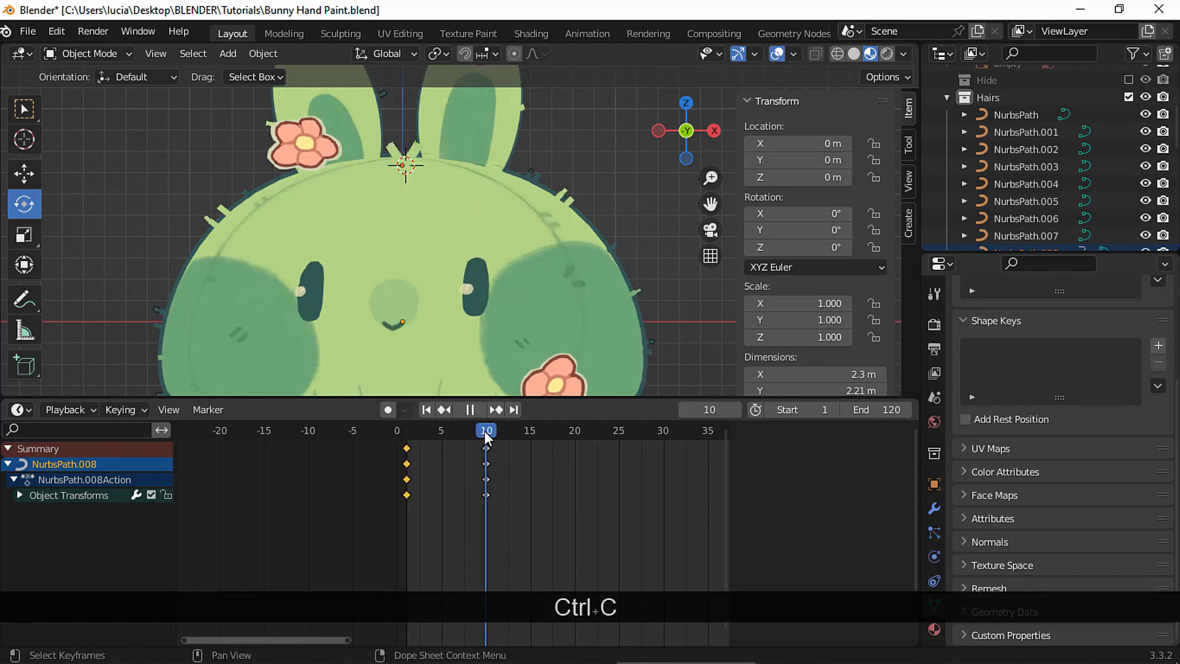
pyautogui.click(575, 434)
pyautogui.hotkey('ctrl', 'v')
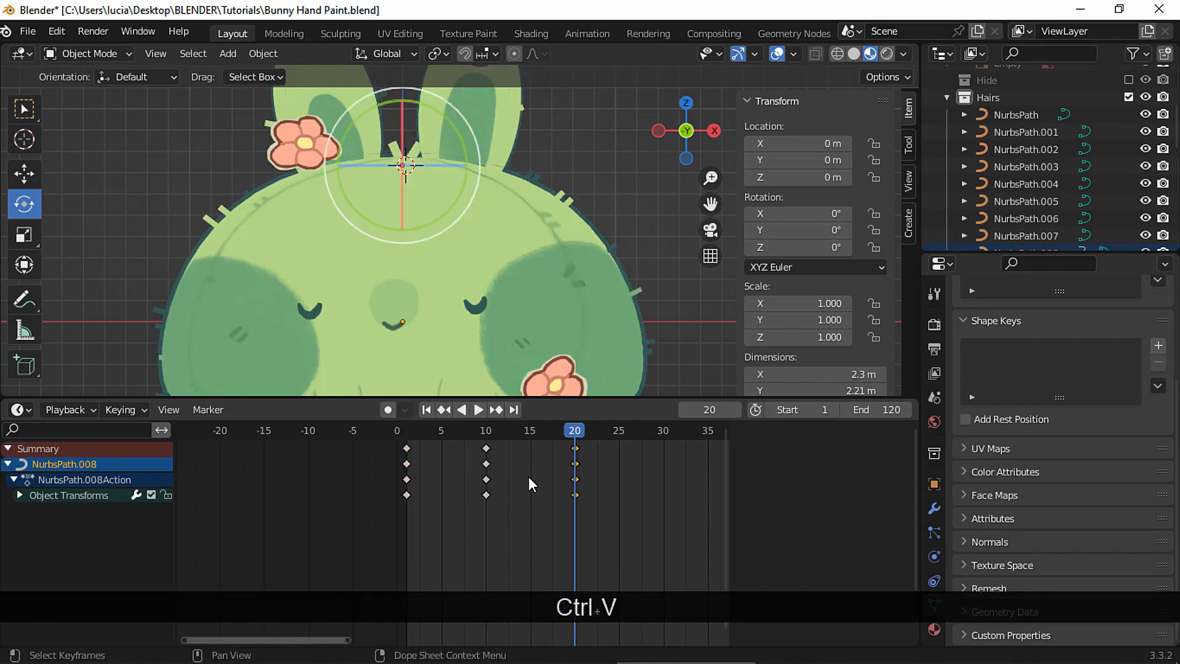
# Slow NurbsPath.008's rotation by moving its middle keyframes to frame 15 and its end keyframes further along the timeline
pyautogui.moveTo(515, 510); pyautogui.dragTo(413, 437)
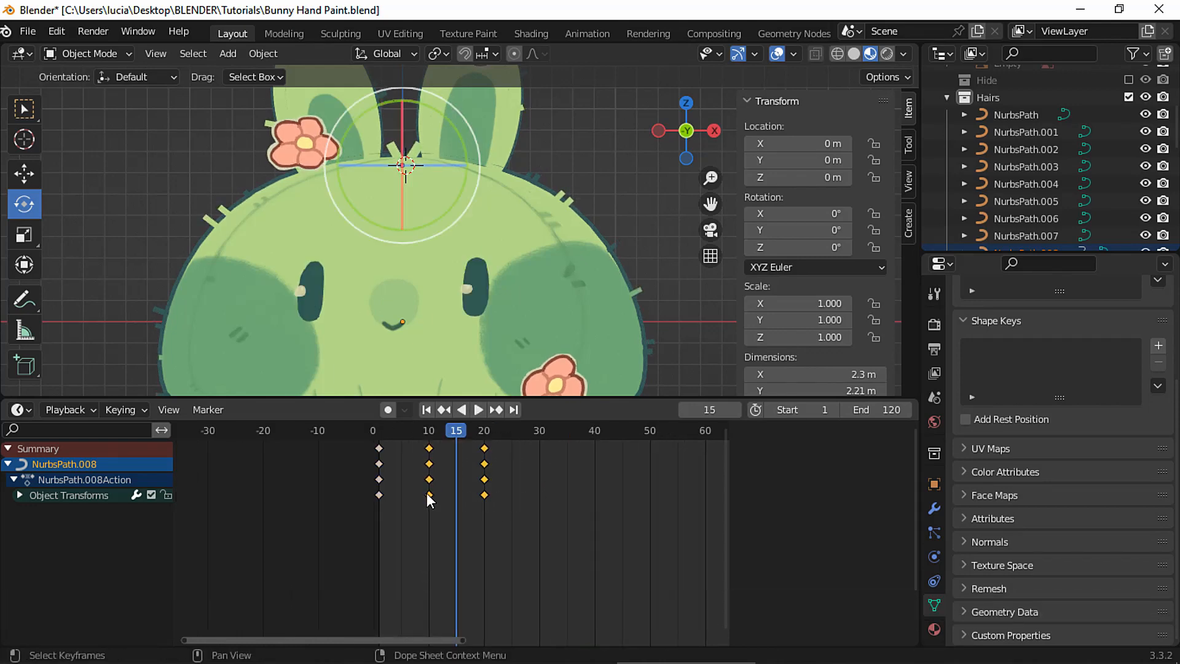
pyautogui.press('g')
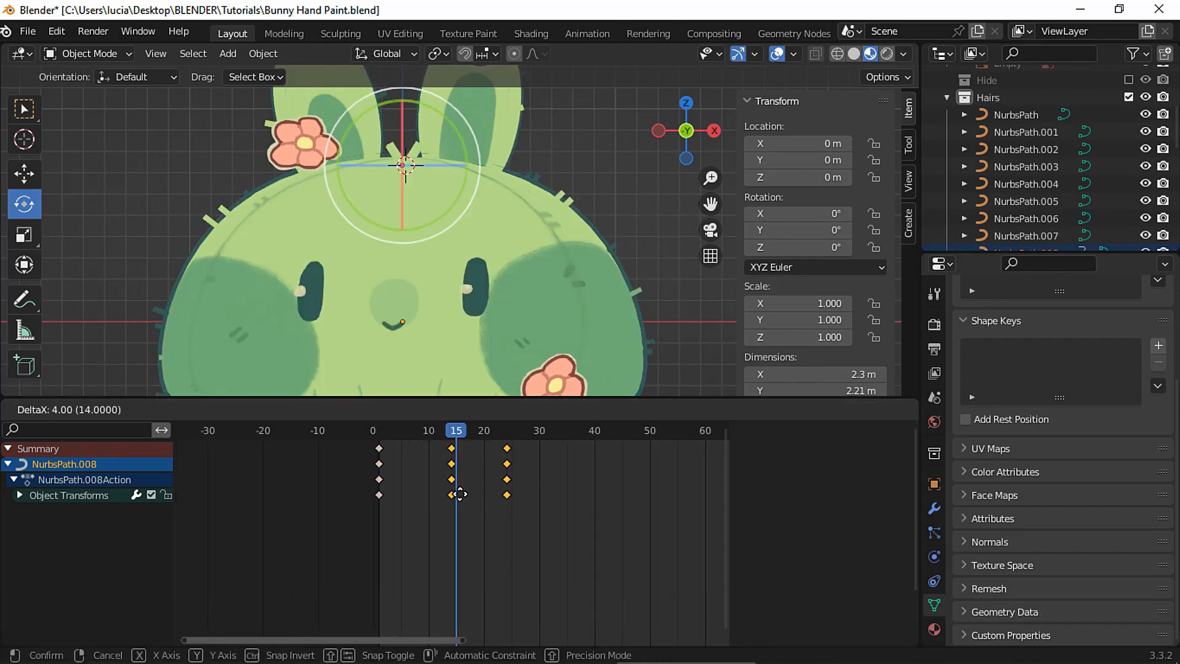
pyautogui.click(462, 501)
pyautogui.moveTo(550, 526); pyautogui.dragTo(502, 439)
pyautogui.press('g')
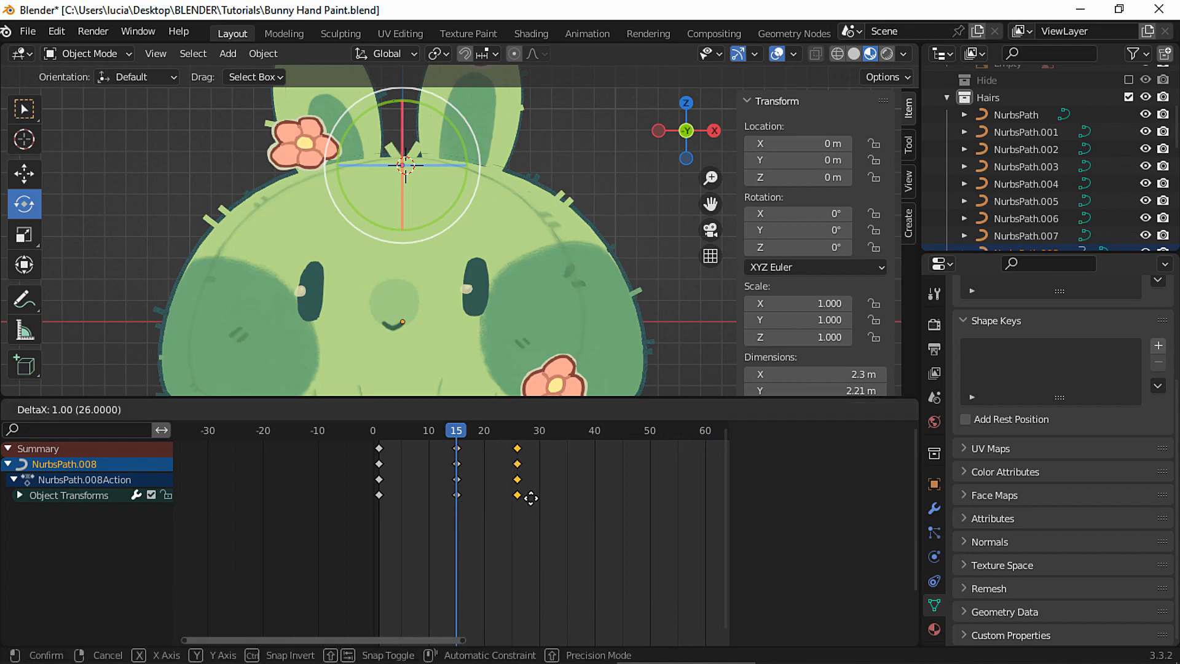
pyautogui.click(541, 498)
# Switch the Timeline to the Graph Editor and add a Cycles modifier to NurbsPath's Geometry End Factor curve
pyautogui.click(21, 409)
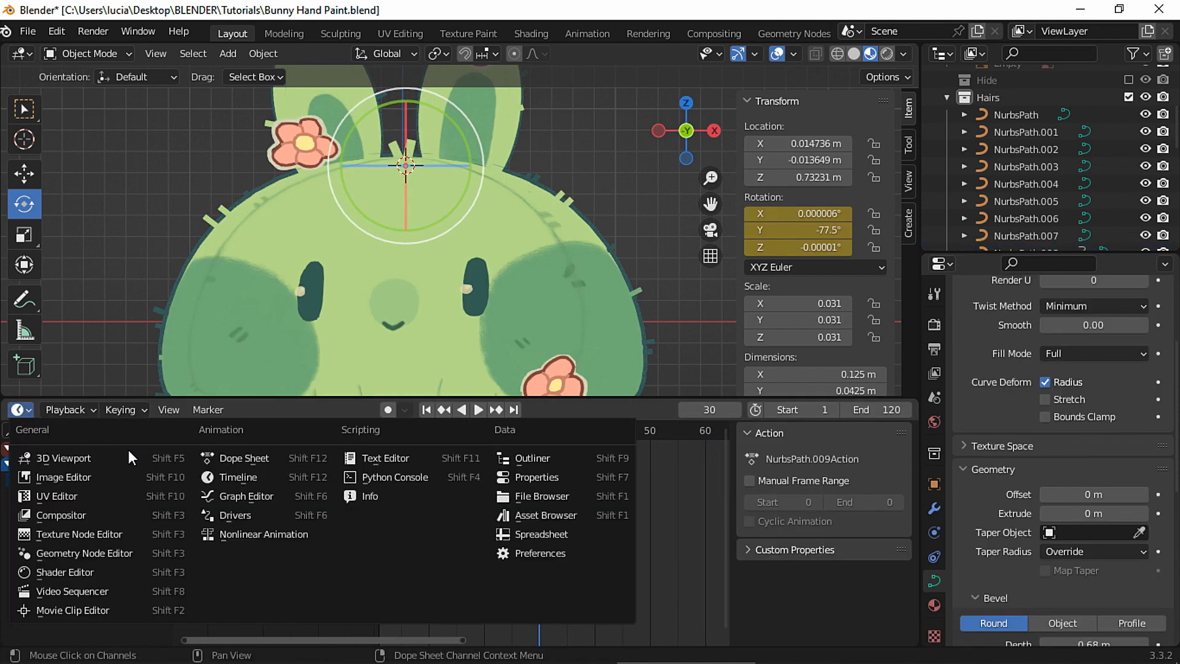
pyautogui.click(254, 494)
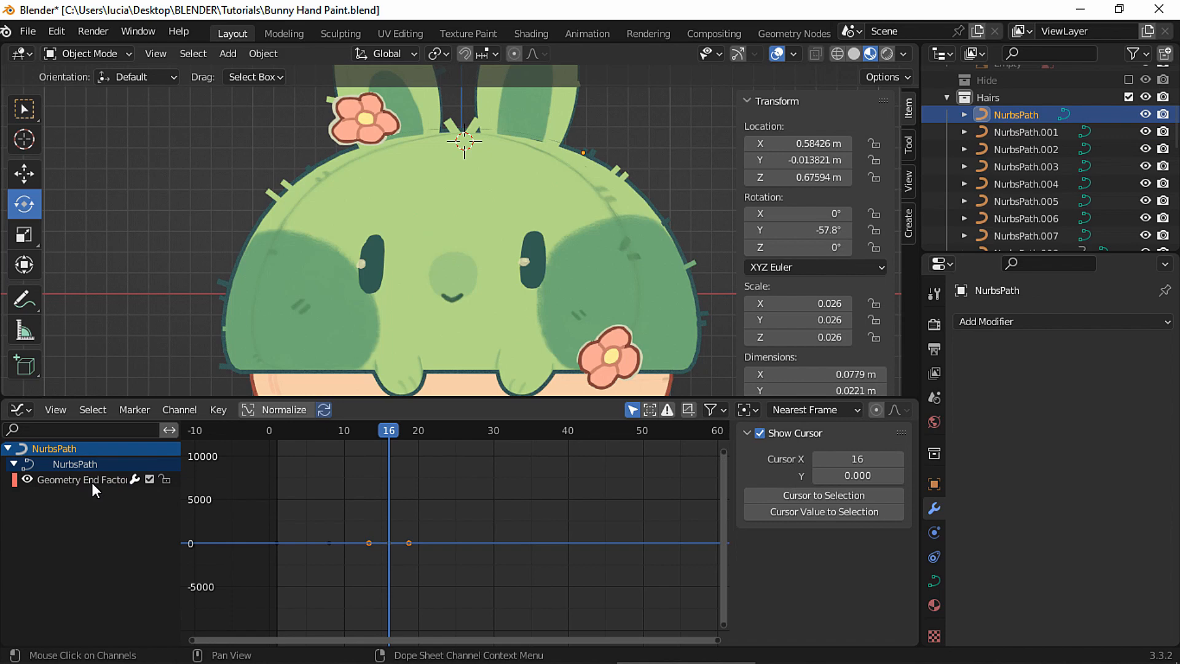
pyautogui.click(91, 482)
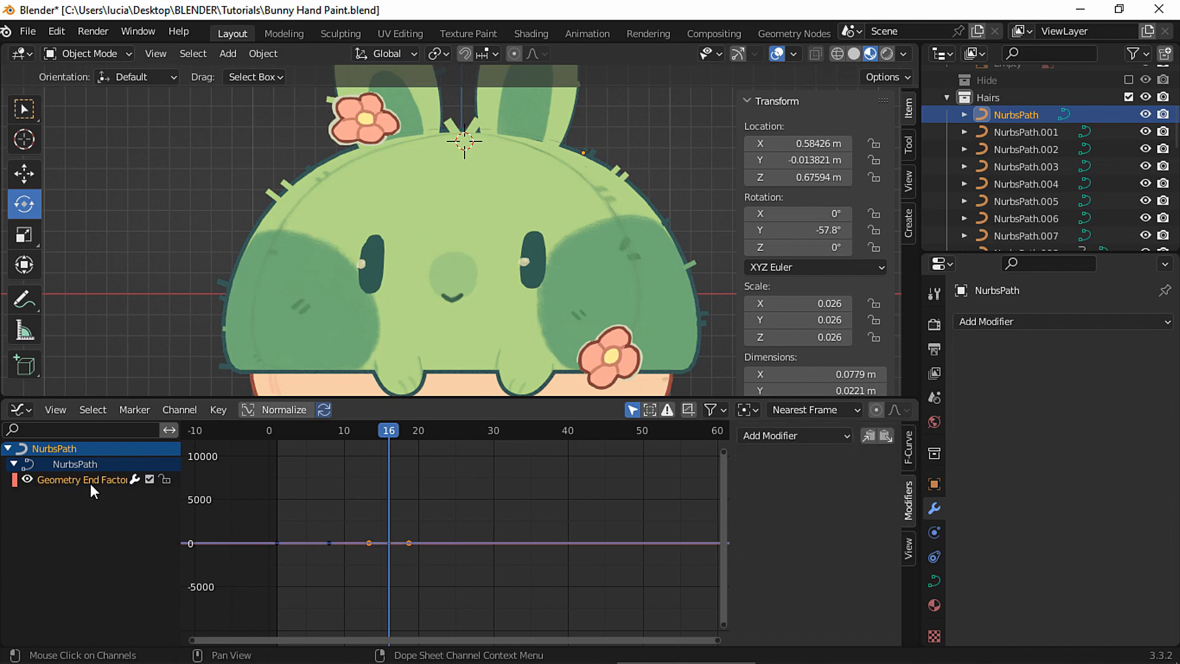
pyautogui.click(781, 436)
pyautogui.click(809, 512)
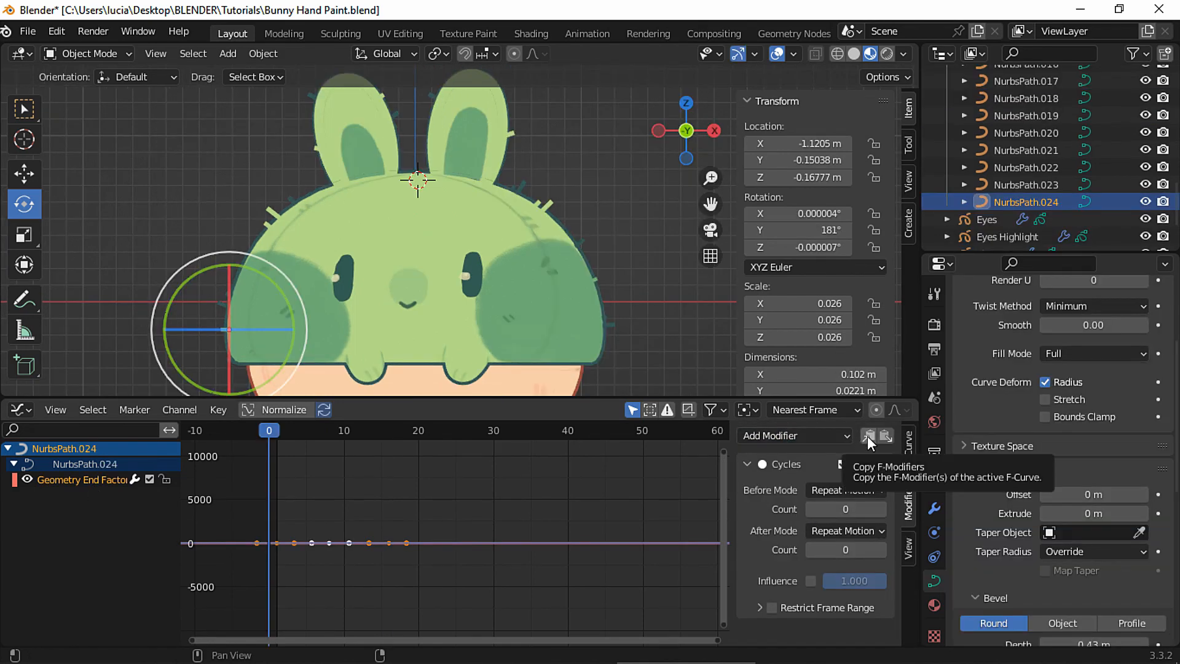
# Copy the Cycles modifier from NurbsPath.024's End Factor curve and paste it onto the one of NurbsPath.001
pyautogui.click(868, 436)
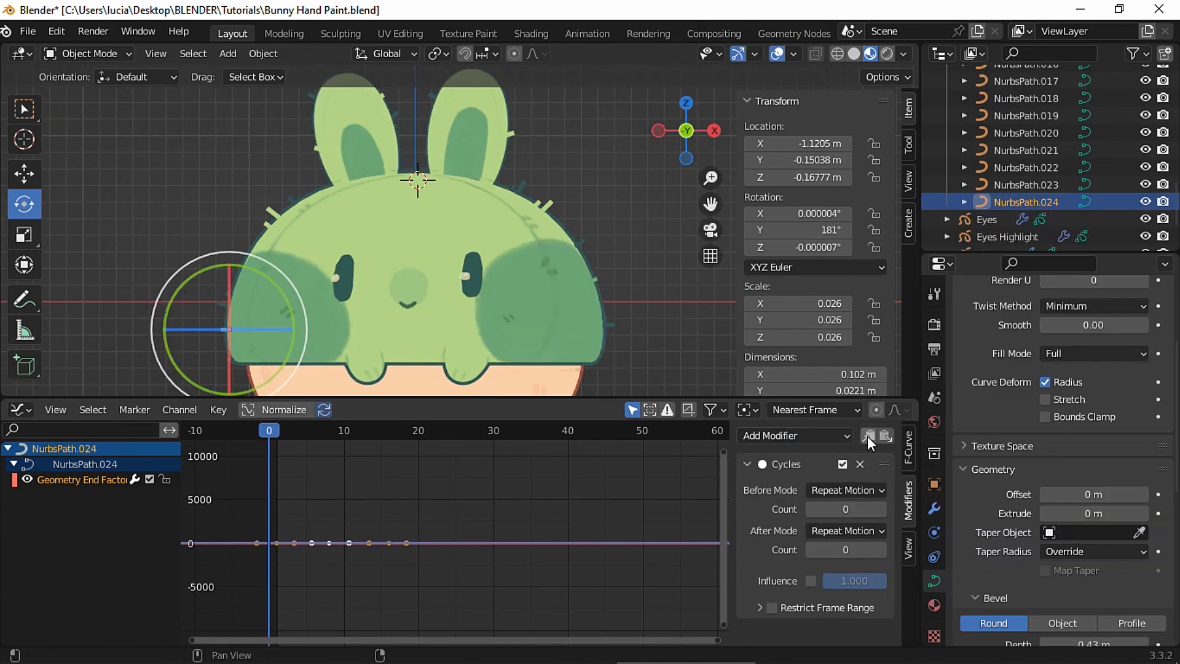
pyautogui.moveTo(1175, 161); pyautogui.dragTo(1175, 117)
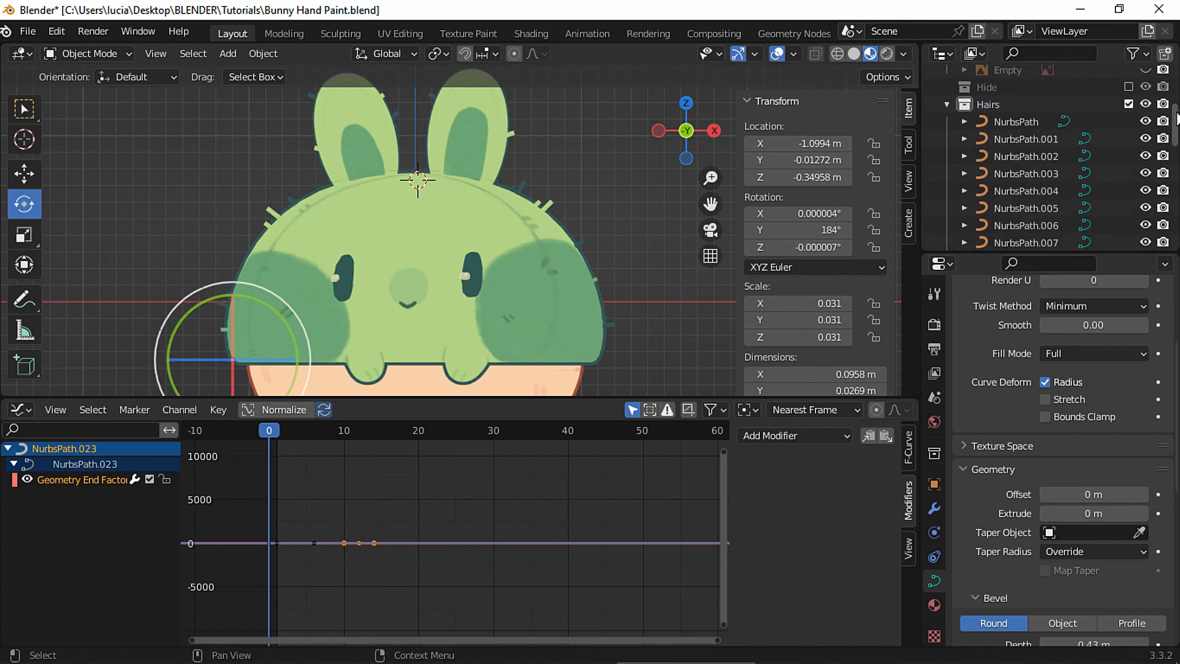
pyautogui.click(1026, 101)
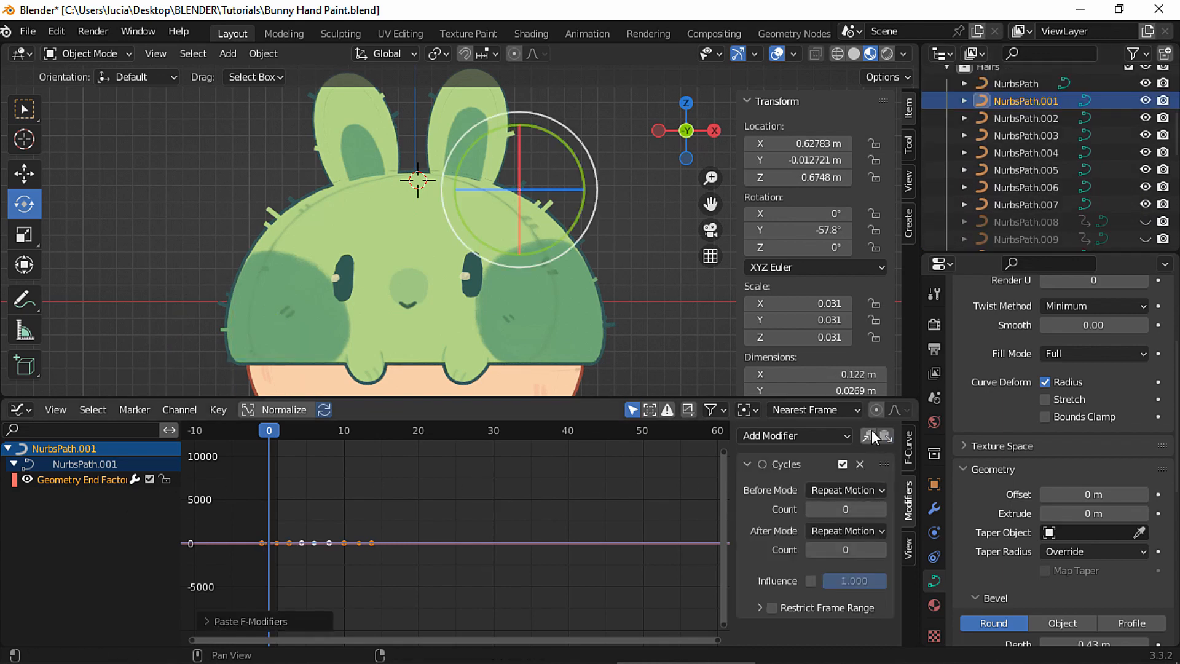
# Select NurbsPath.002 and expand its animation channels to make its Geometry End Factor curve active
pyautogui.click(1019, 118)
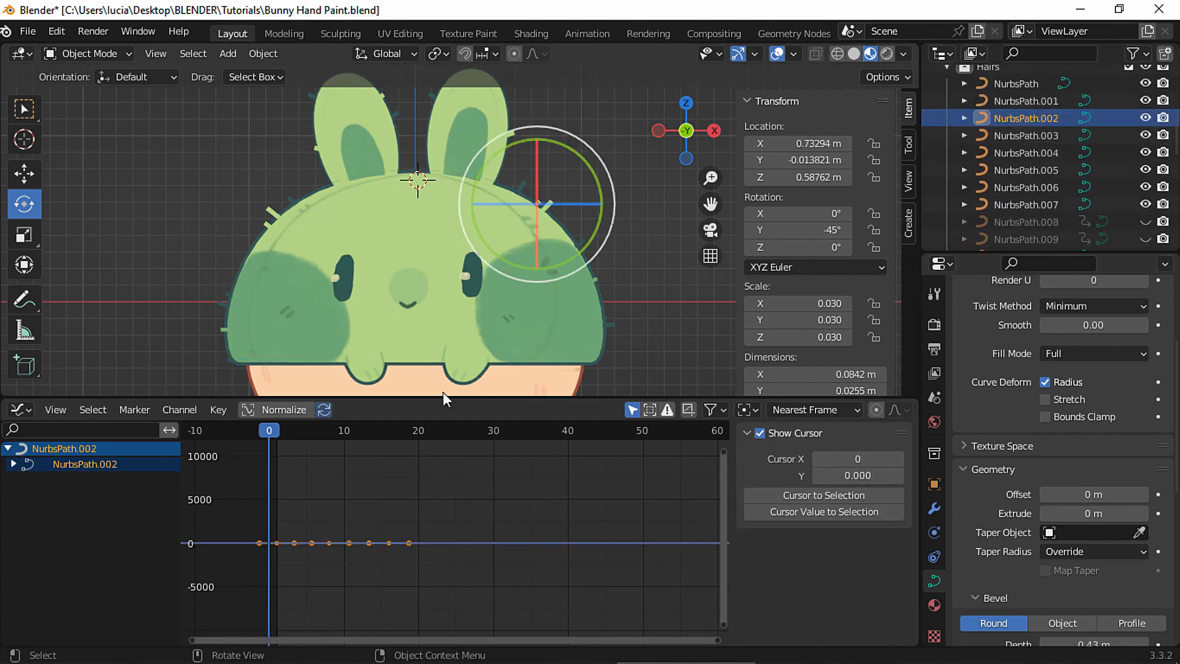
pyautogui.click(13, 464)
pyautogui.click(48, 480)
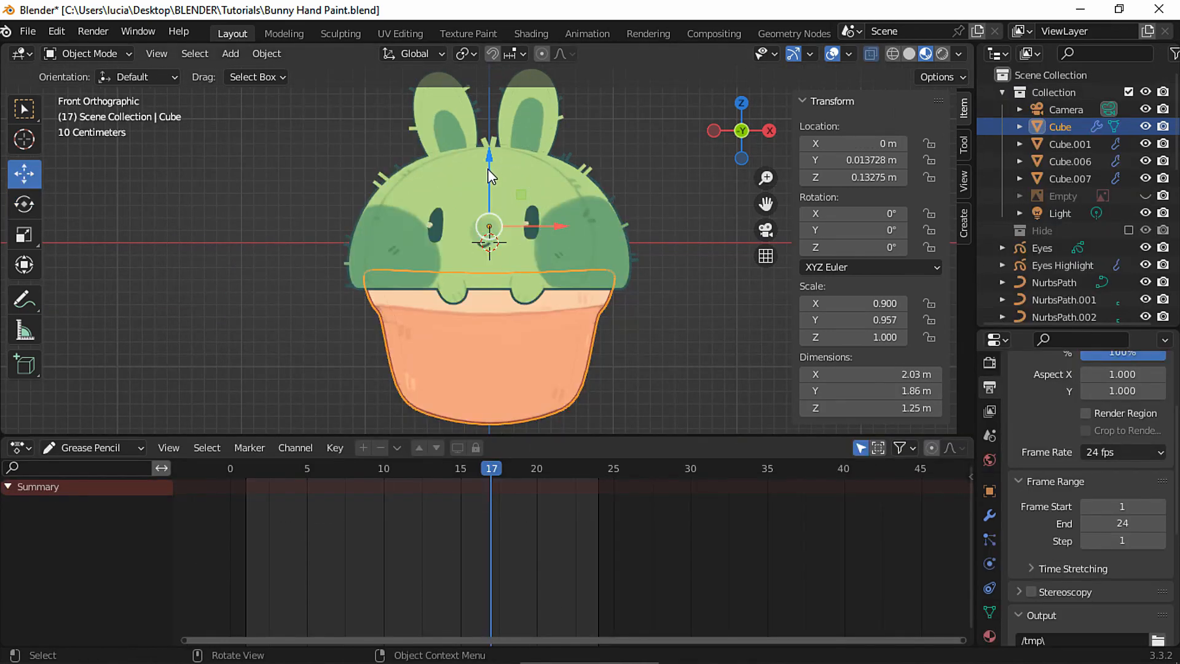
# Move the pot object Cube slightly downward along the Z axis
pyautogui.moveTo(489, 168); pyautogui.dragTo(491, 181)
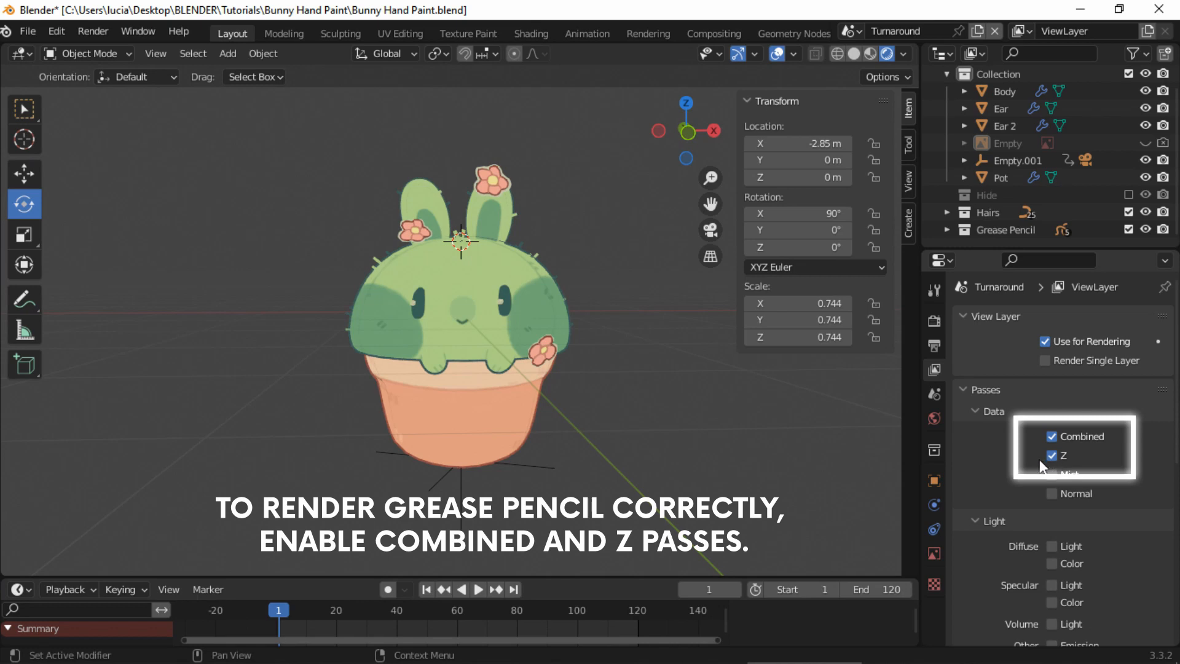
# Play the animation and examine the moving hairs on the bunny cactus's head up close
pyautogui.press('space')
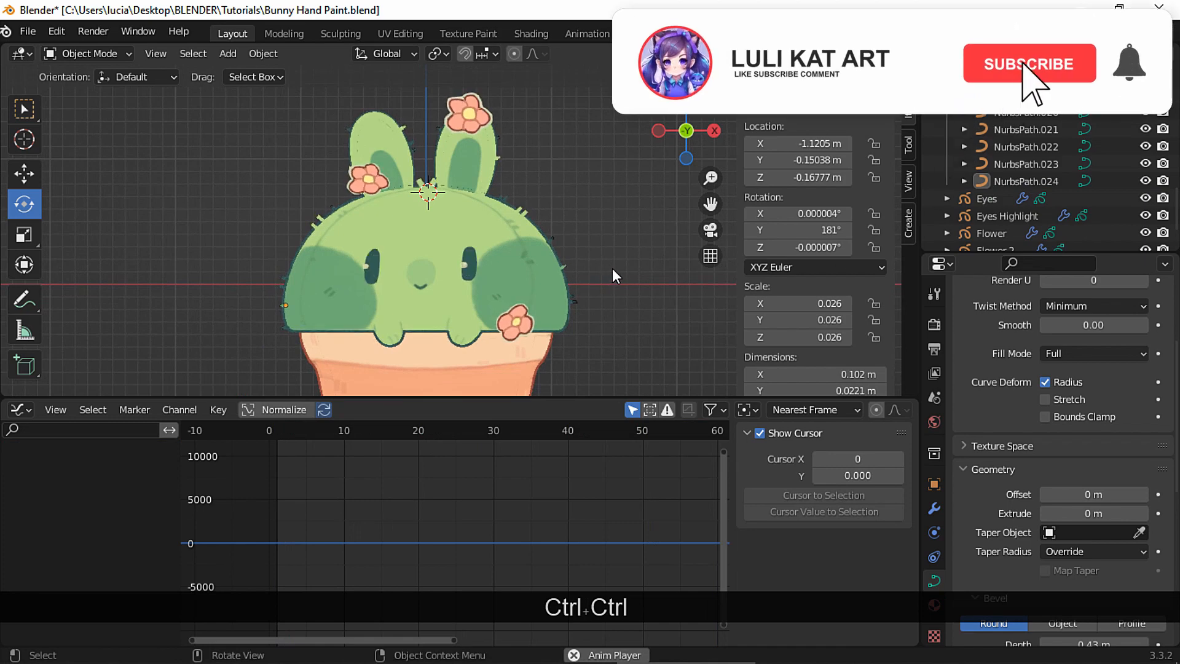
pyautogui.keyDown('ctrl'); pyautogui.moveTo(618, 257); pyautogui.dragTo(623, 226, button='middle'); pyautogui.keyUp('ctrl')
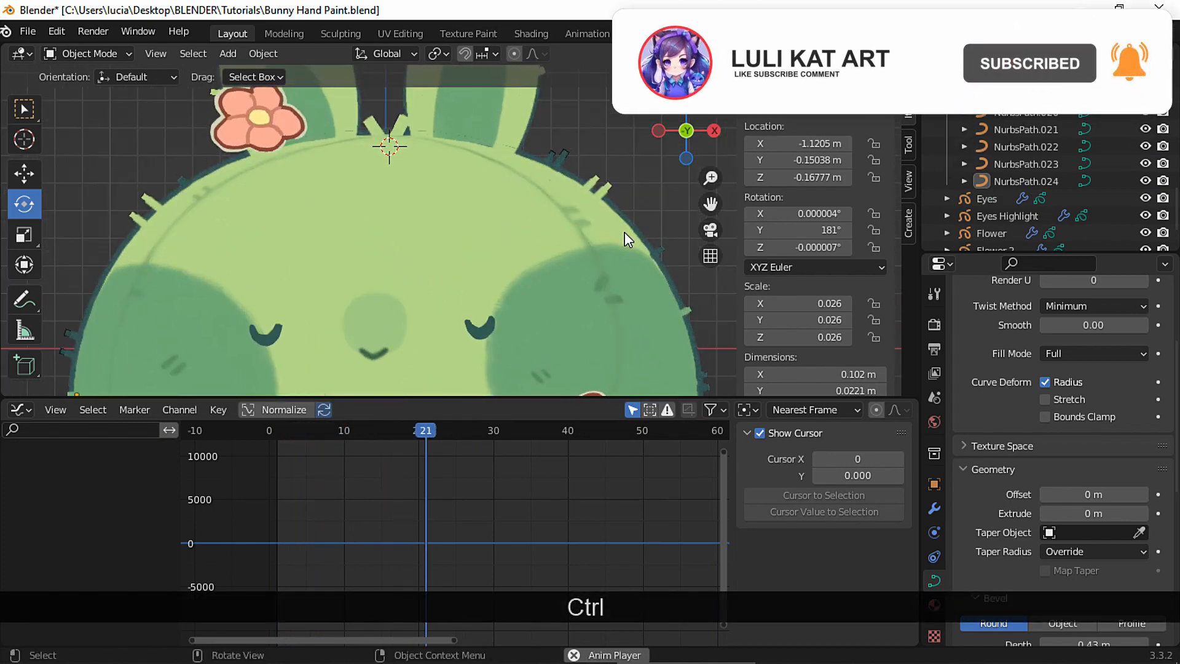